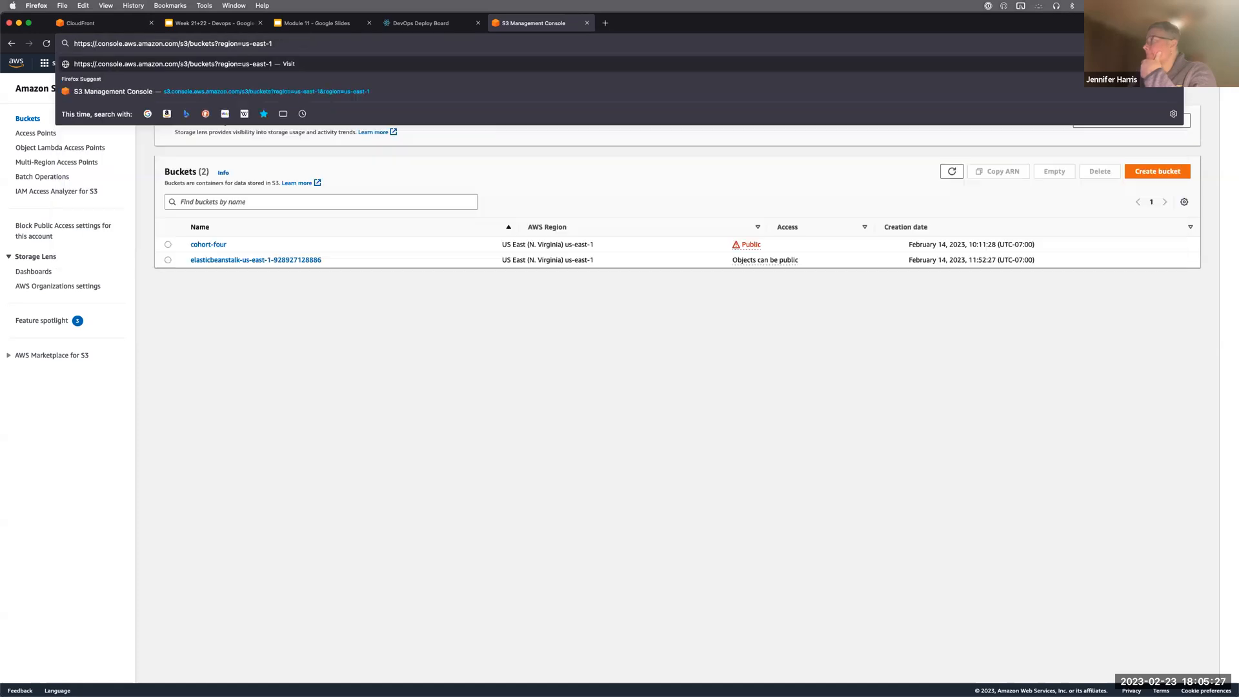
pyautogui.hotkey('shift', 'alt', 'Right')
pyautogui.hotkey('shift', 'alt', 'Right')
pyautogui.hotkey('shift', 'alt', 'Right')
pyautogui.hotkey('shift', 'alt', 'Right')
pyautogui.press('super+c')
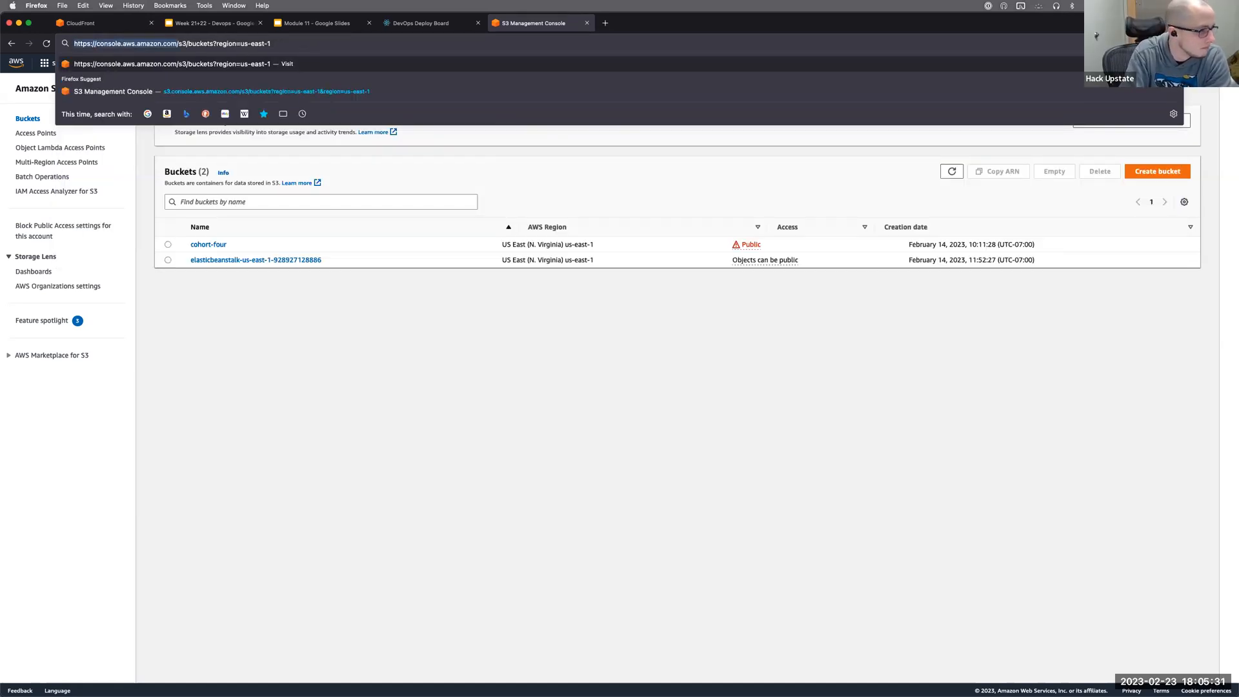
pyautogui.click(326, 548)
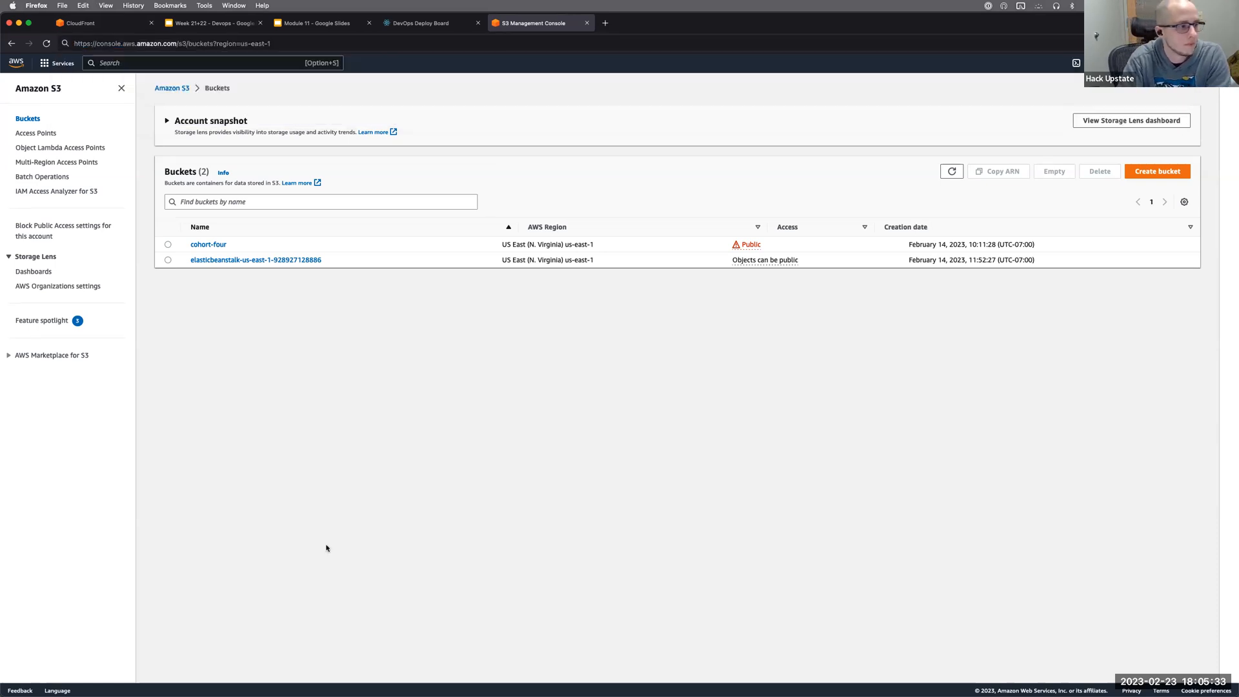
pyautogui.click(149, 44)
pyautogui.press('super+v')
pyautogui.press('Return')
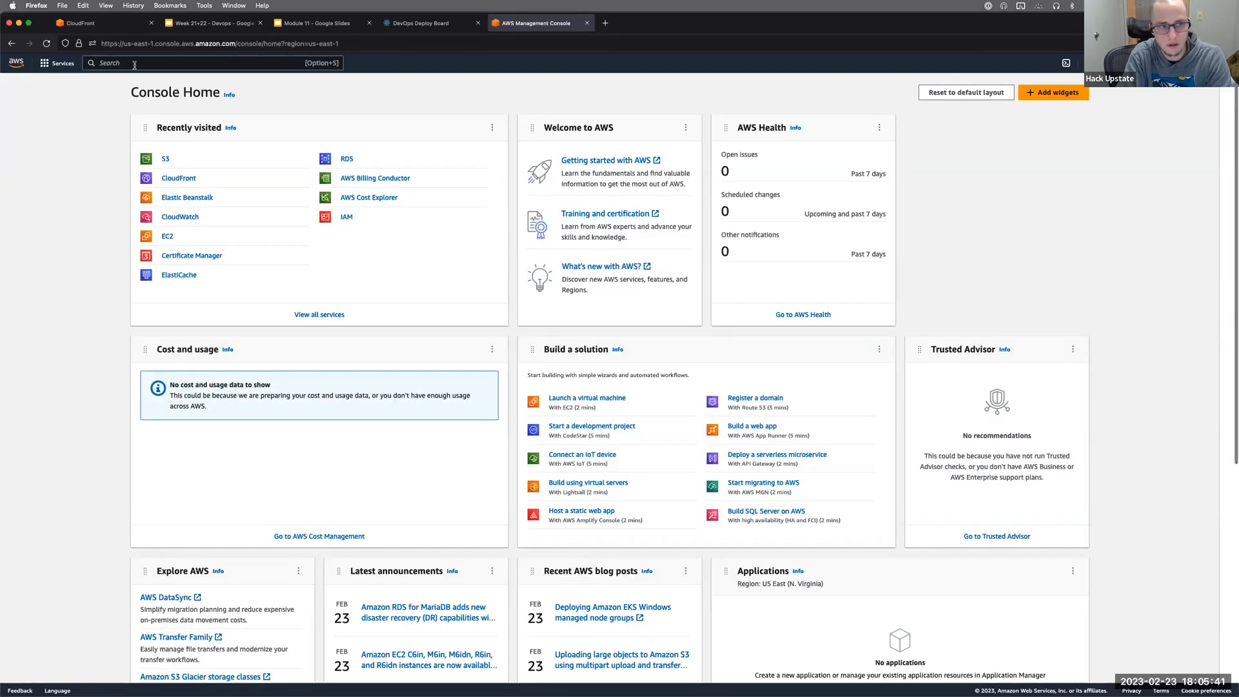
# - Search the console for s3, open the S3 service and start creating a new bucket
pyautogui.write('s3')
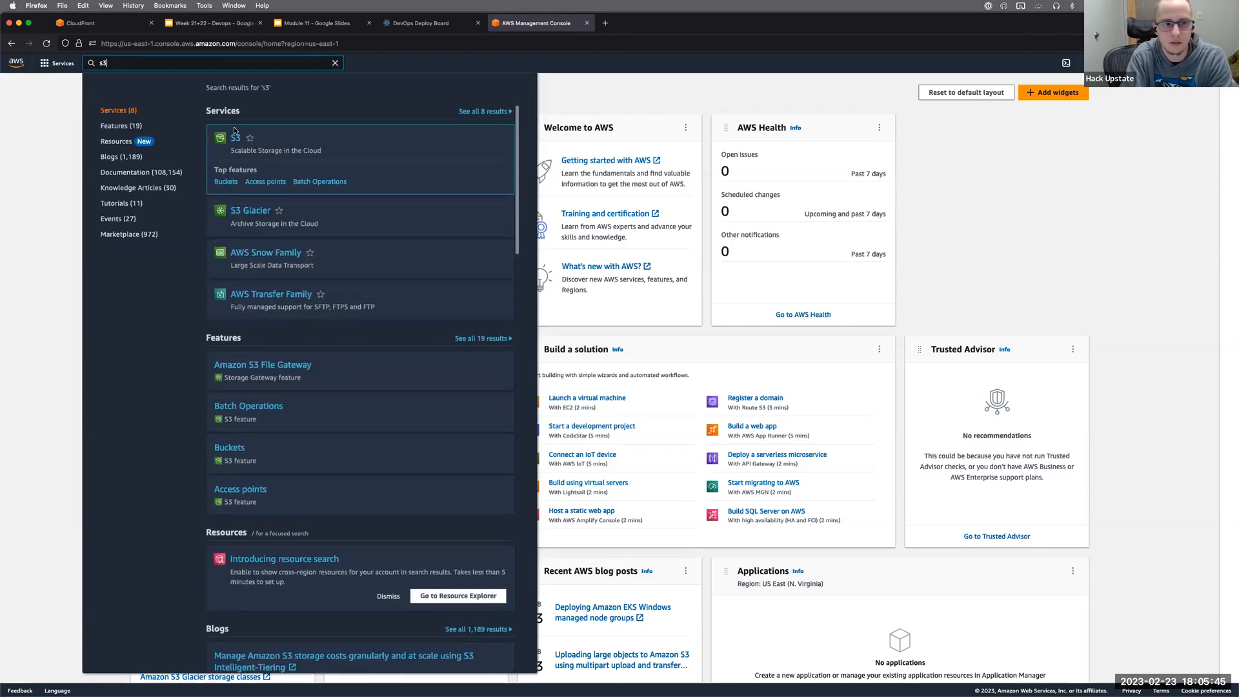
pyautogui.click(235, 138)
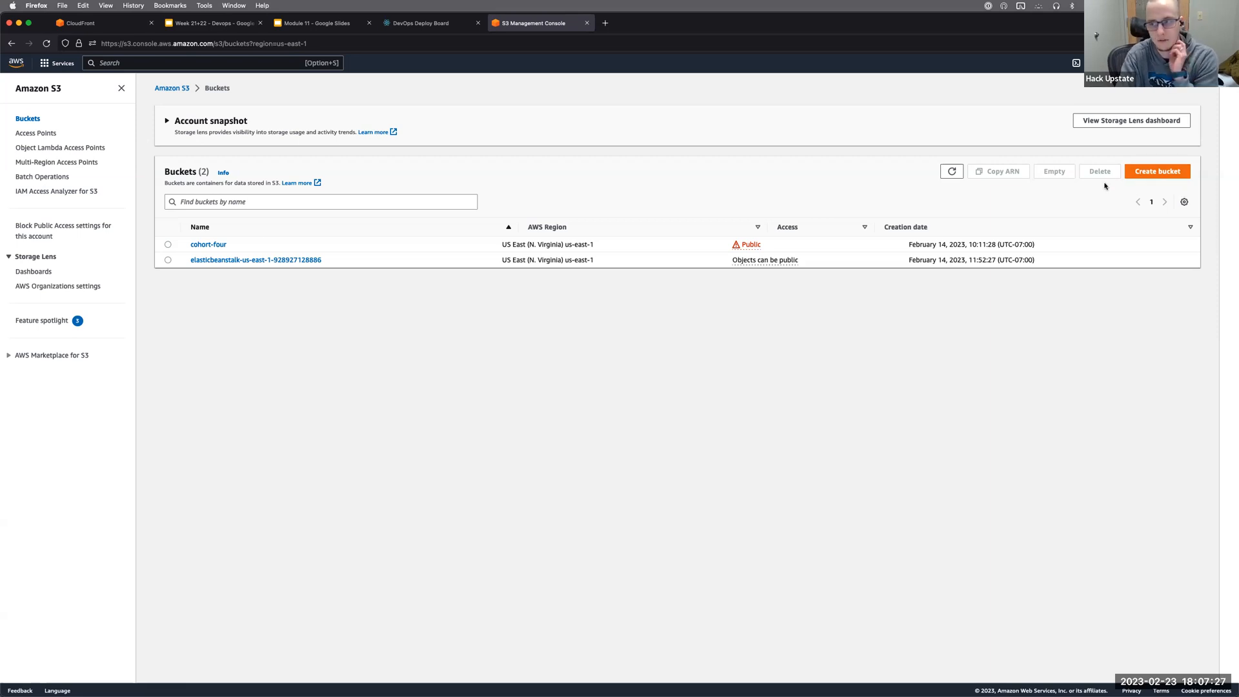
pyautogui.click(1165, 171)
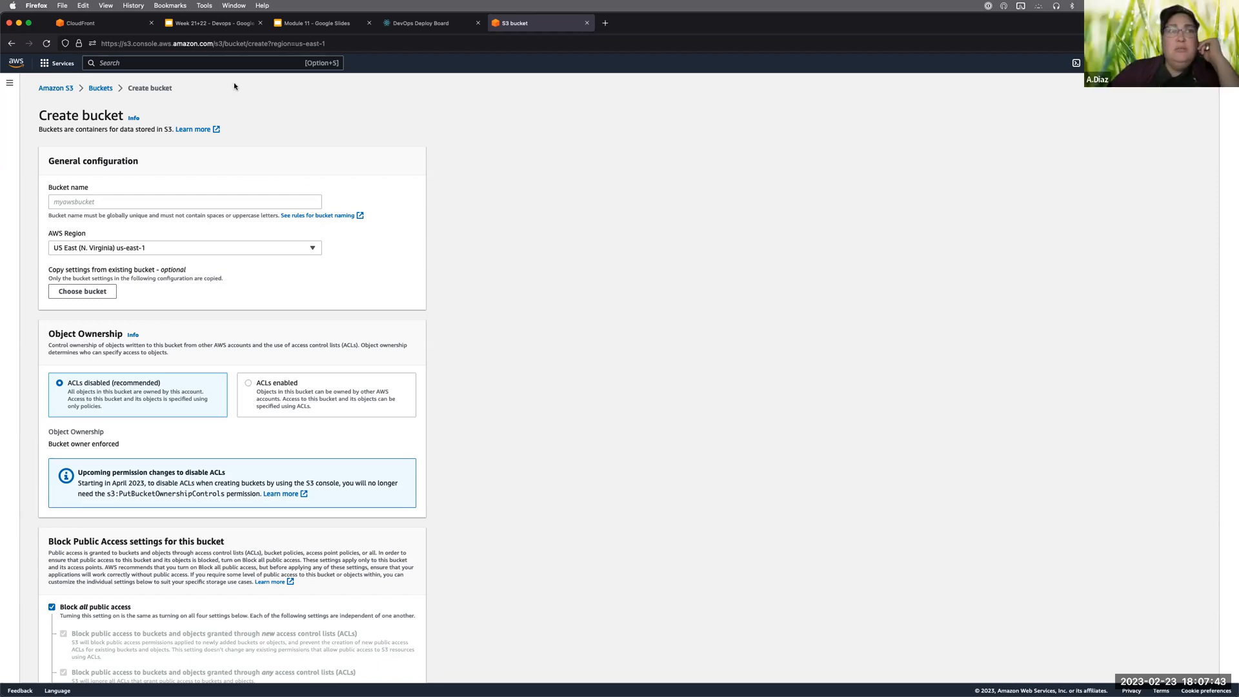
pyautogui.click(239, 44)
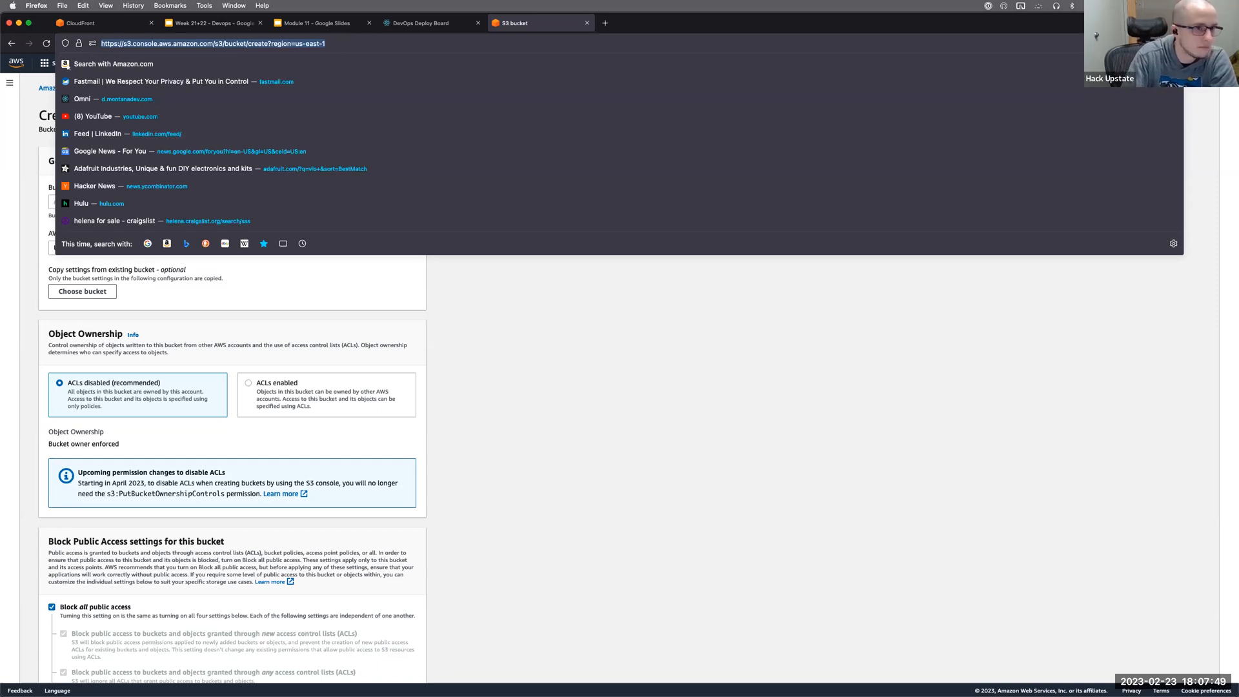
pyautogui.moveTo(408, 560); pyautogui.dragTo(196, 541)
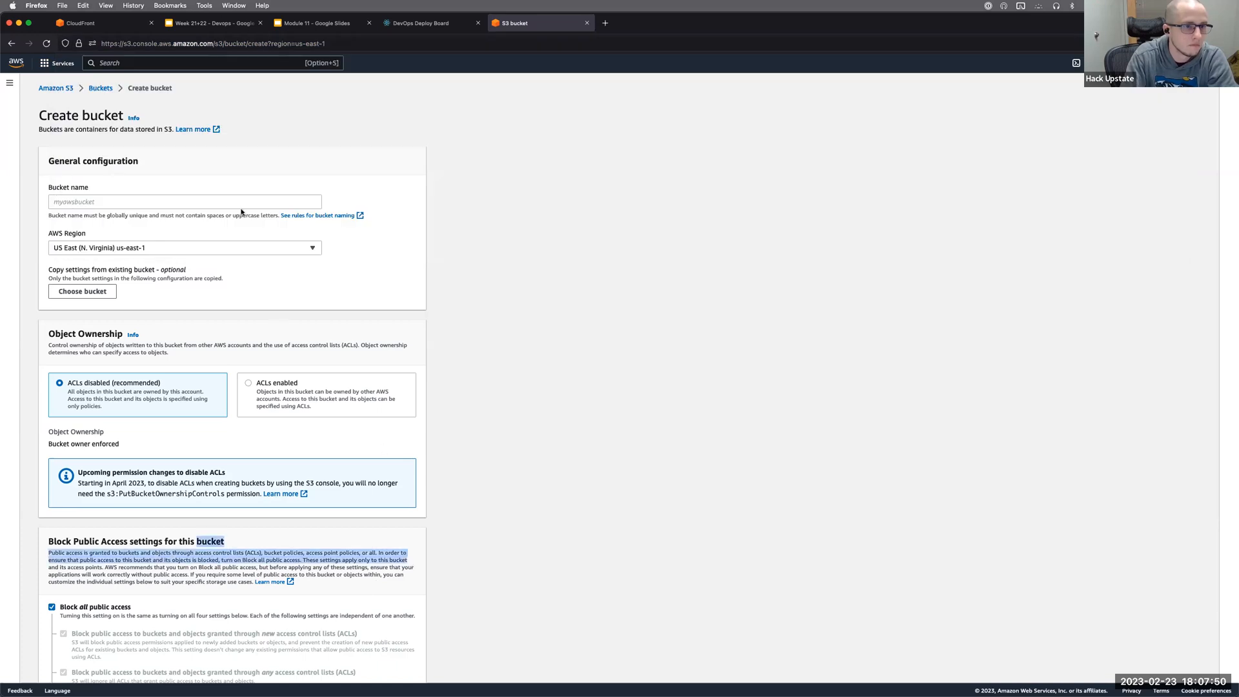
pyautogui.click(283, 43)
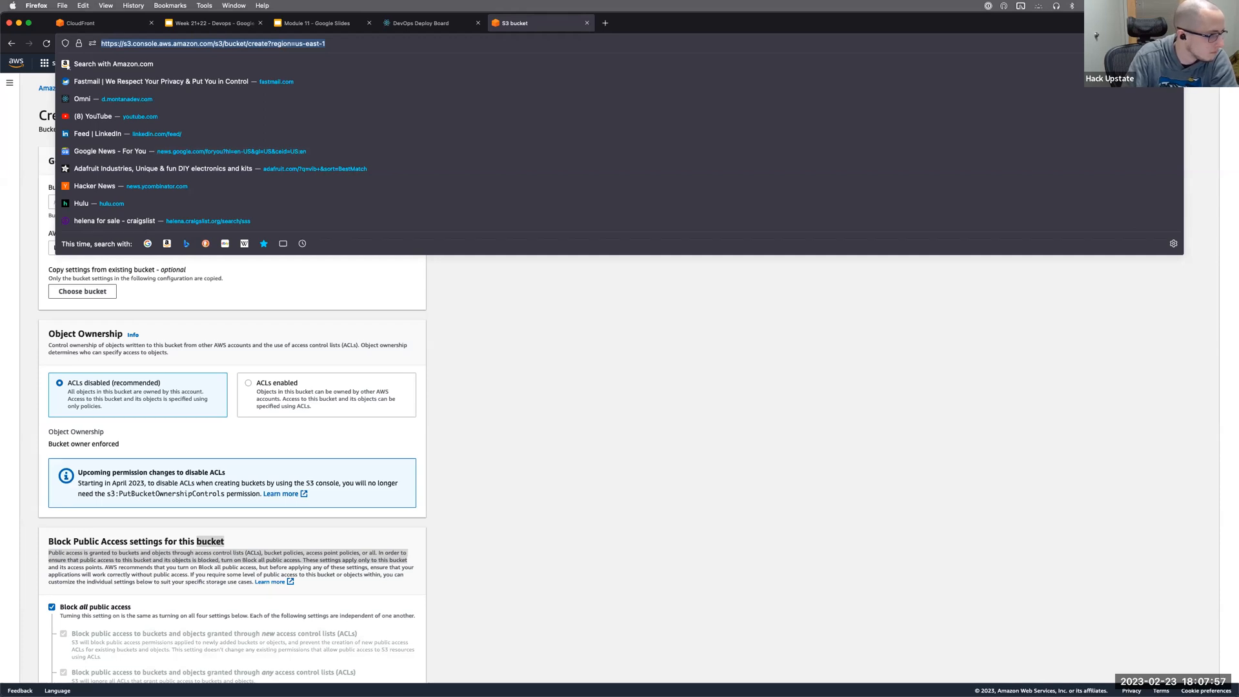
pyautogui.click(551, 443)
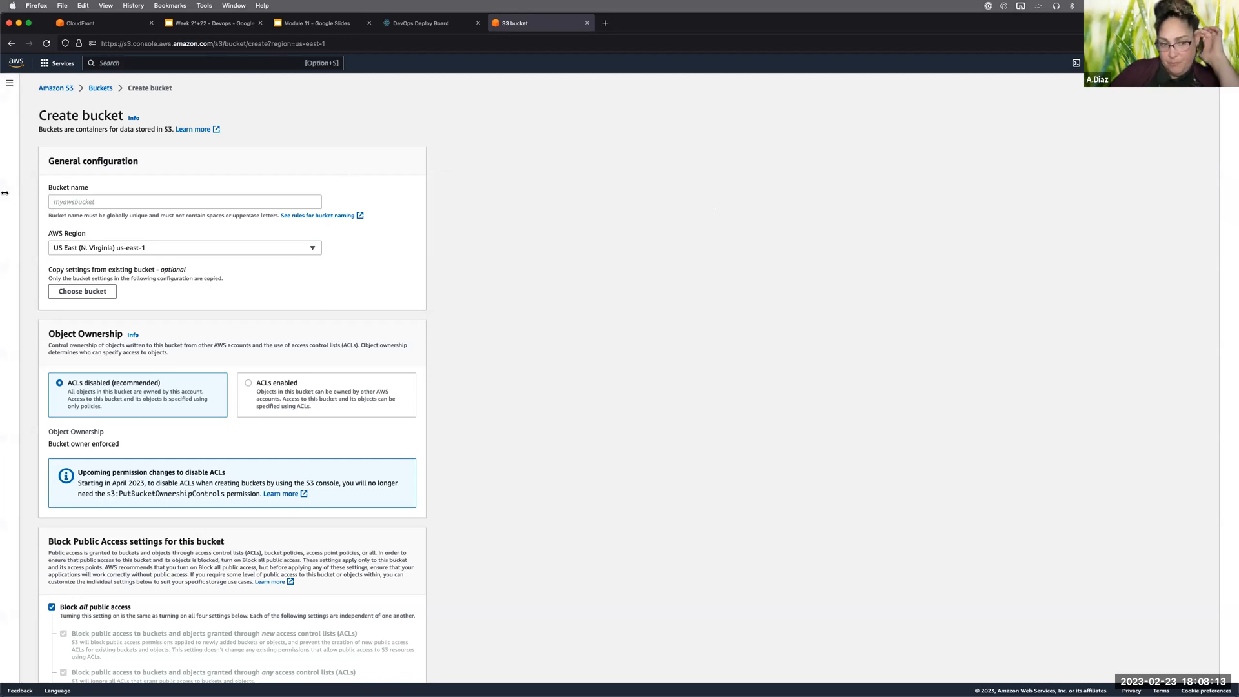
# - Narrow the browser window, move the Week 21+22 - Devops slides into their own window beside it, and return to the Create bucket form
pyautogui.moveTo(2, 192); pyautogui.dragTo(360, 194)
pyautogui.moveTo(586, 24); pyautogui.dragTo(589, 129)
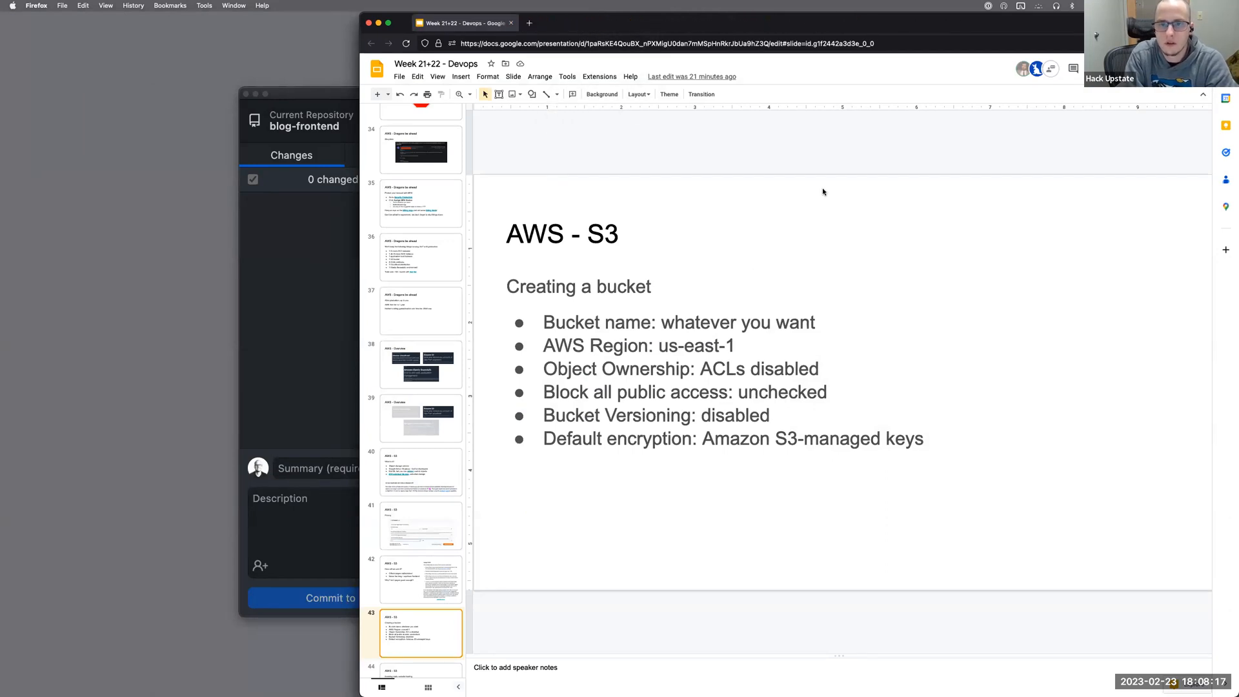
pyautogui.hotkey('ctrl', 'alt', 'Left')
pyautogui.click(998, 32)
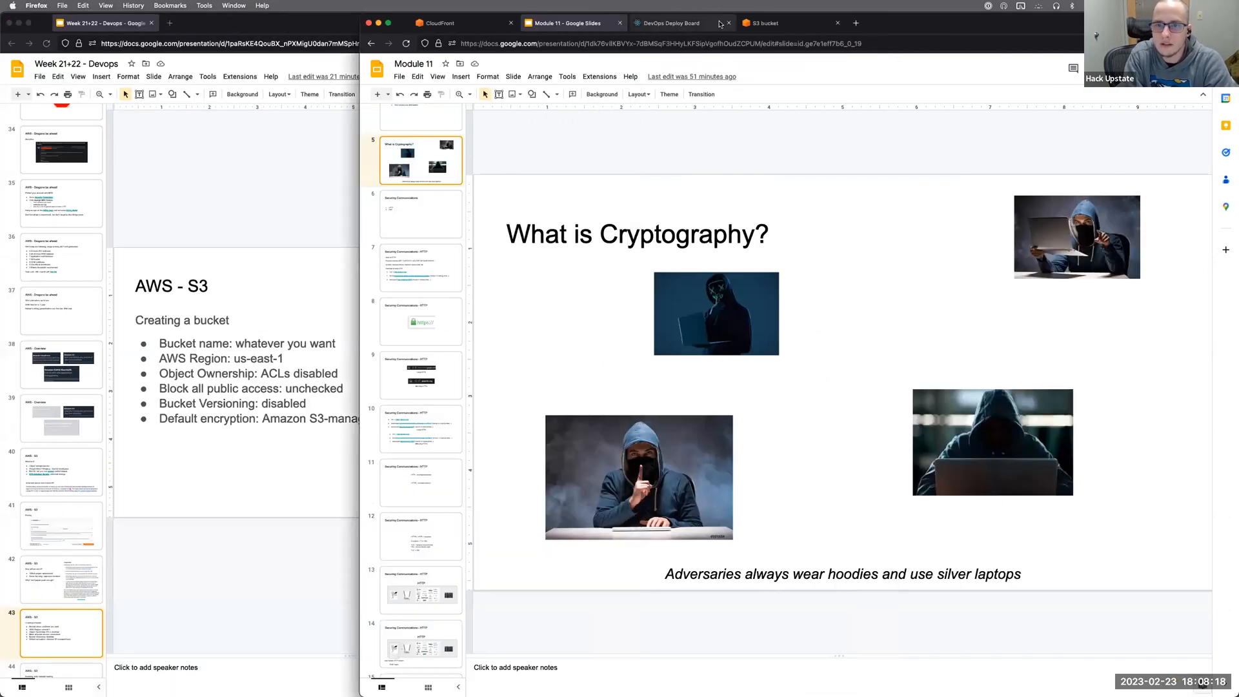
pyautogui.click(675, 29)
pyautogui.click(776, 29)
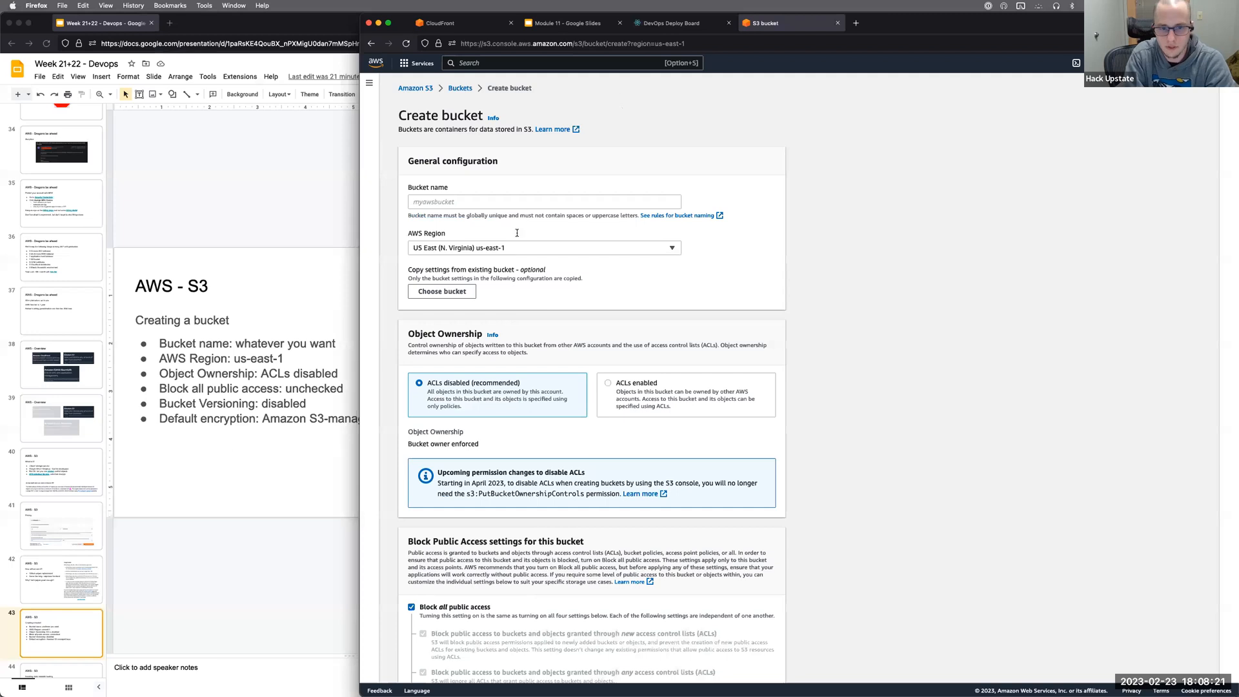
# - Enter capstone as the name of the new bucket
pyautogui.click(456, 195)
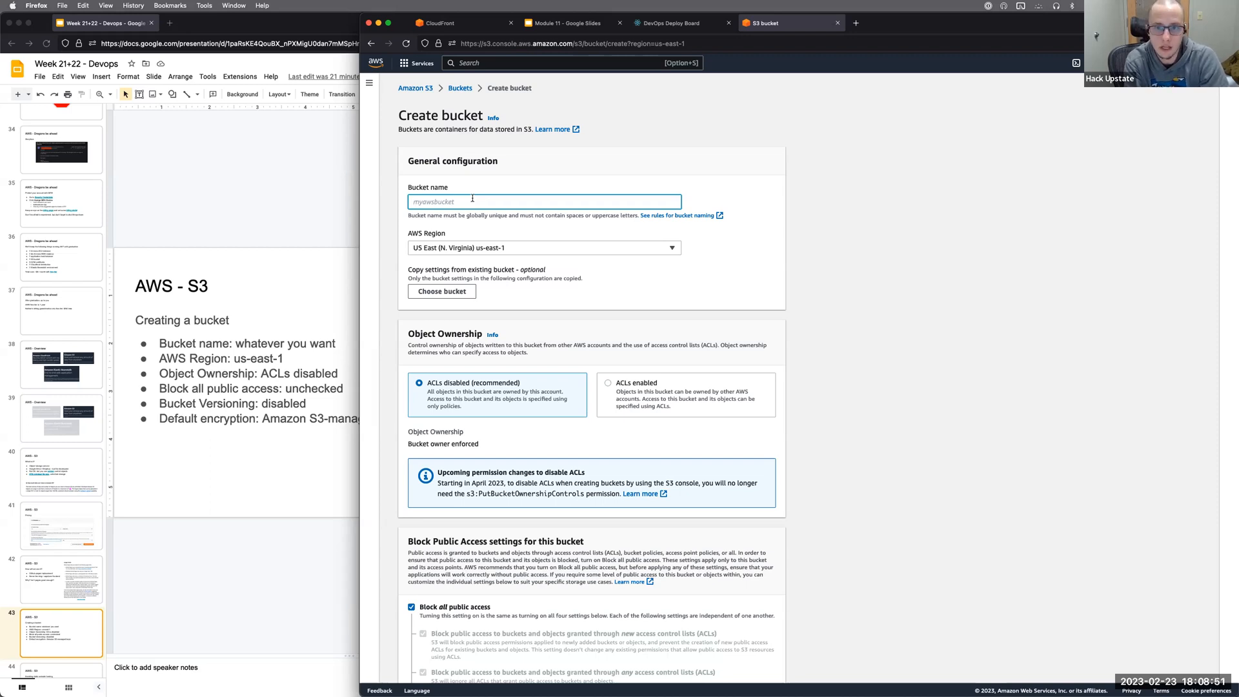
pyautogui.write('capstone')
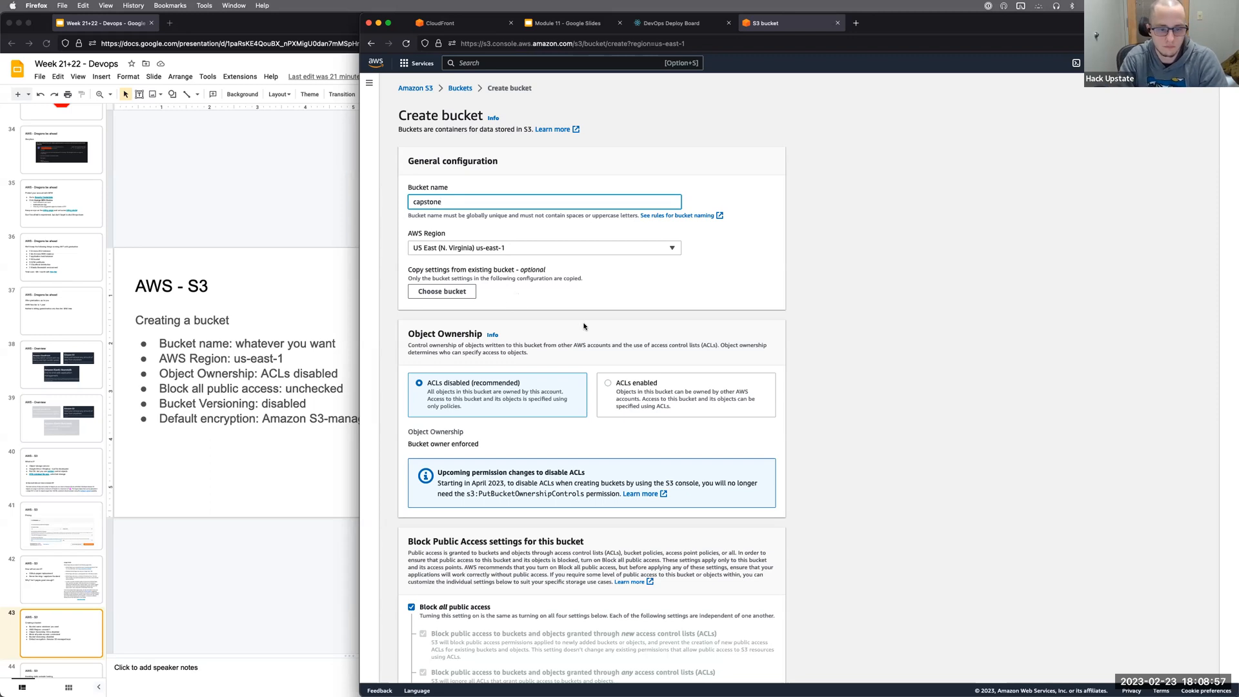
pyautogui.scroll(-1, 584, 325)
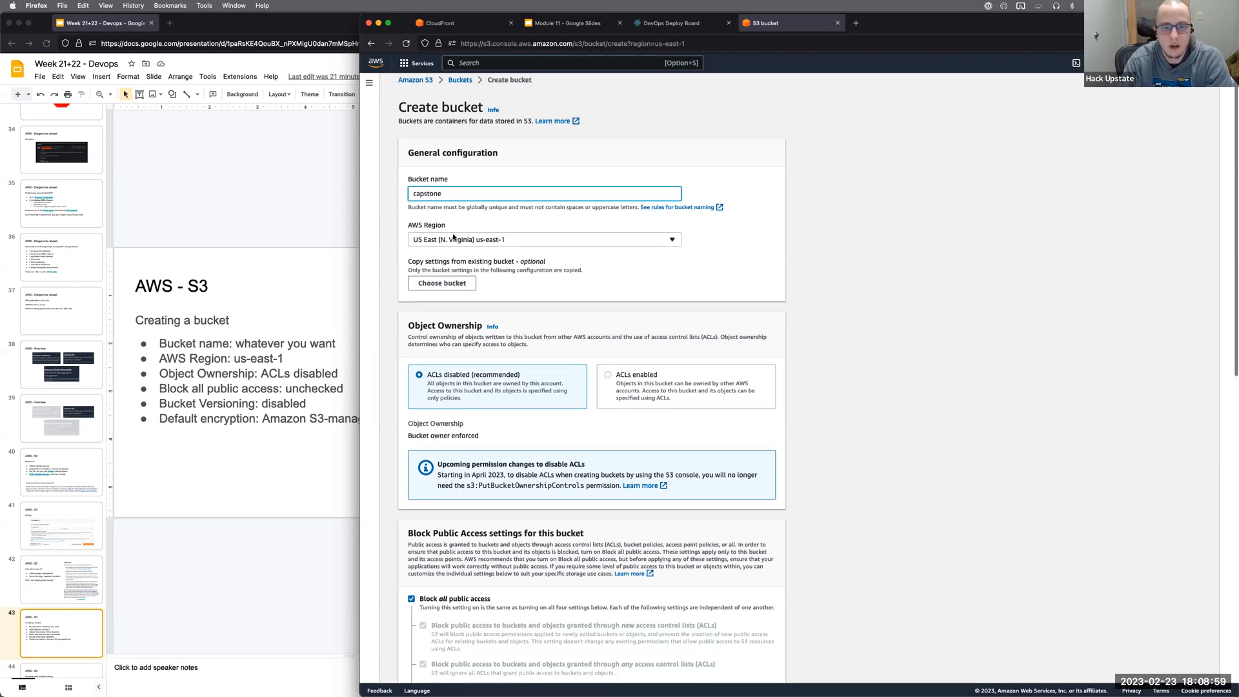
# - Browse the list of AWS regions available for the bucket and close it without choosing another
pyautogui.click(408, 230)
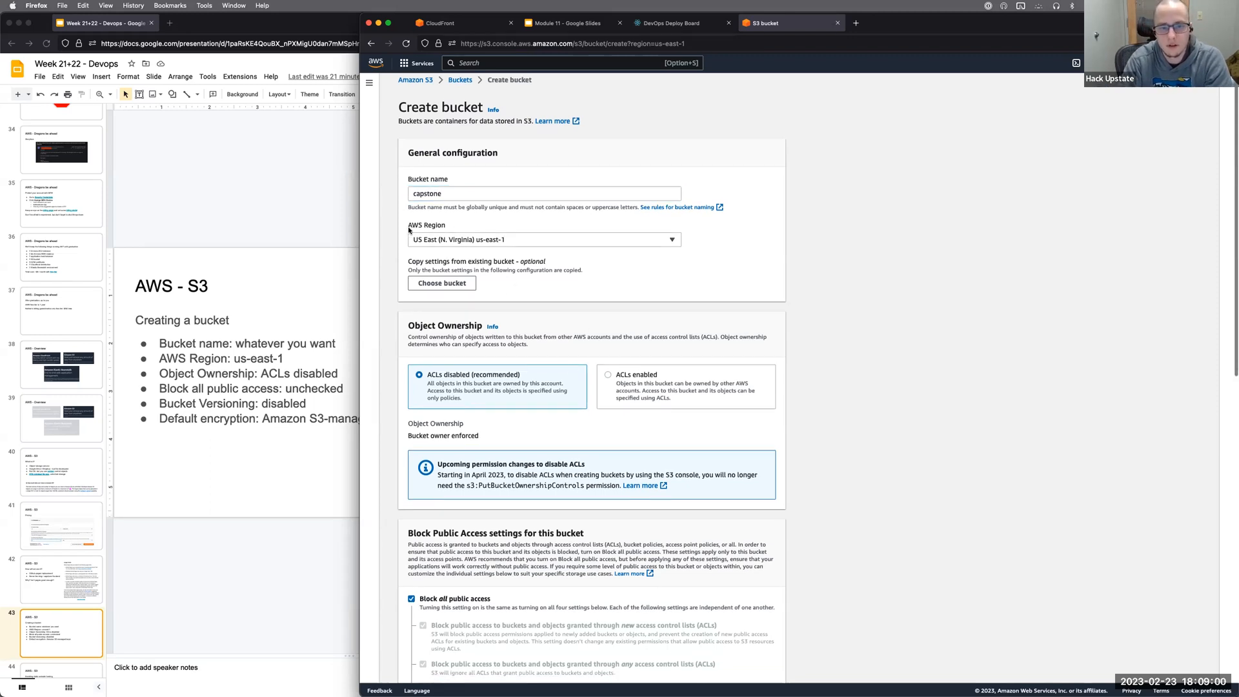
pyautogui.click(440, 240)
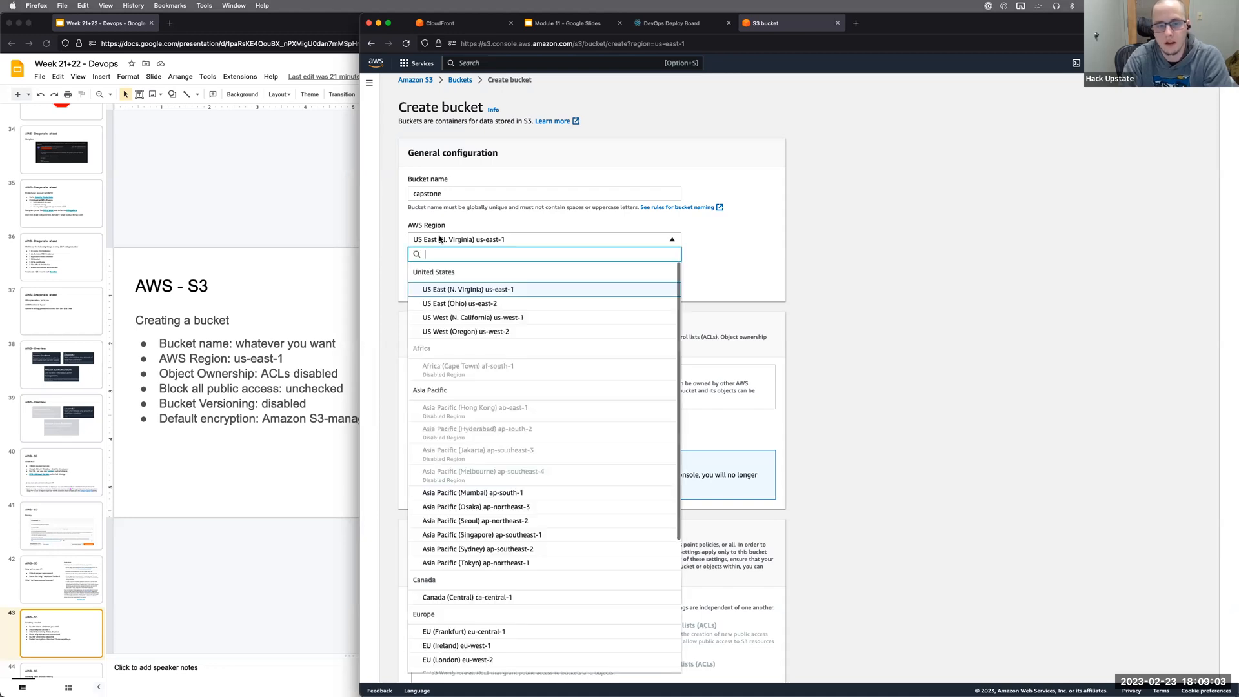
pyautogui.scroll(-3, 642, 317)
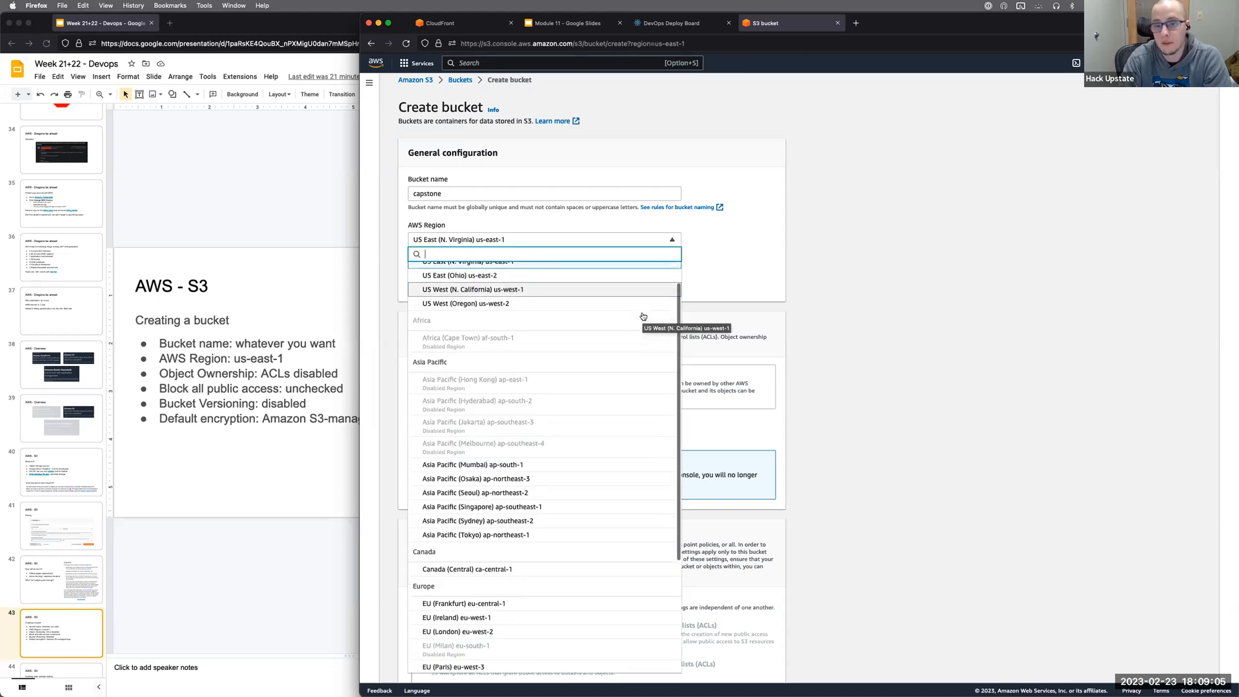
pyautogui.scroll(-3, 642, 317)
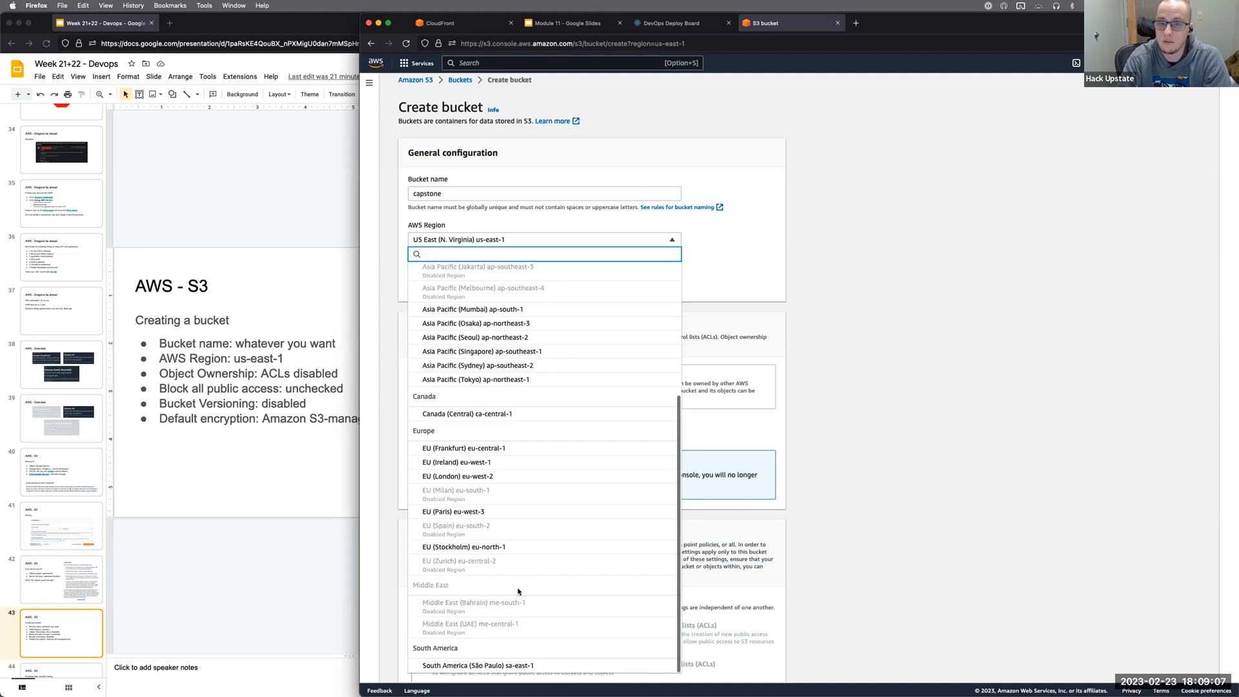
pyautogui.click(805, 249)
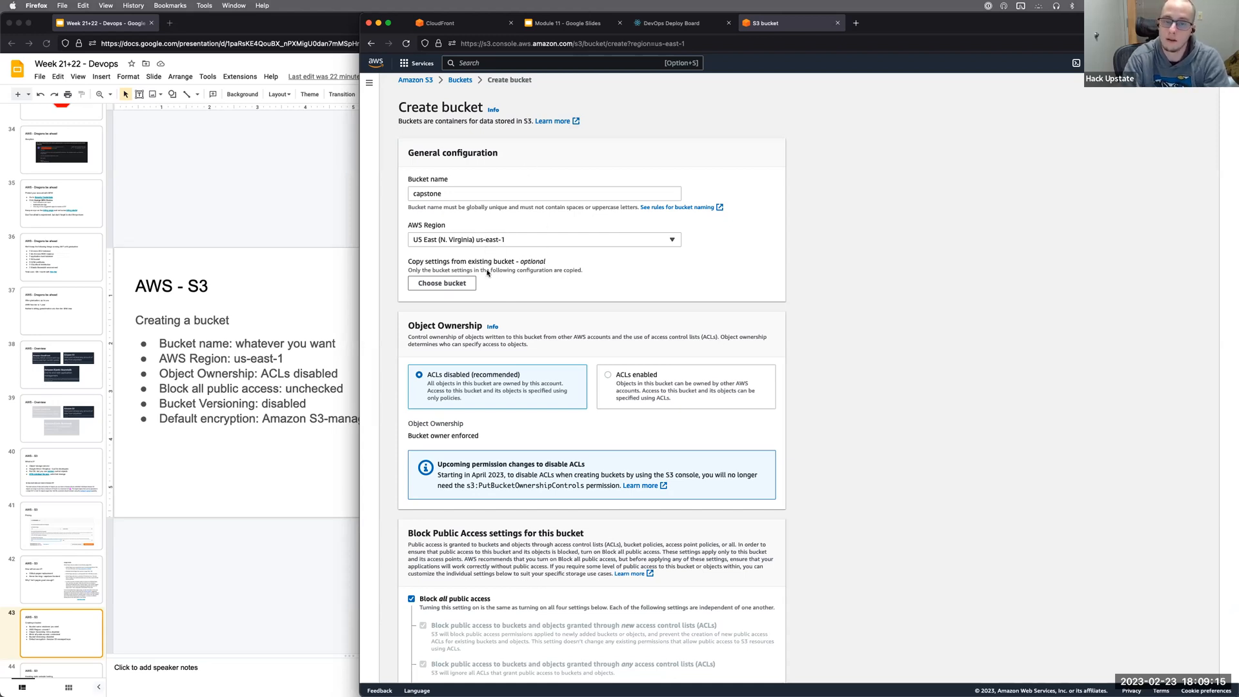
# - Turn off Block all public access for the bucket and acknowledge that the bucket and its objects might become public
pyautogui.scroll(1, 526, 213)
pyautogui.scroll(-1, 526, 213)
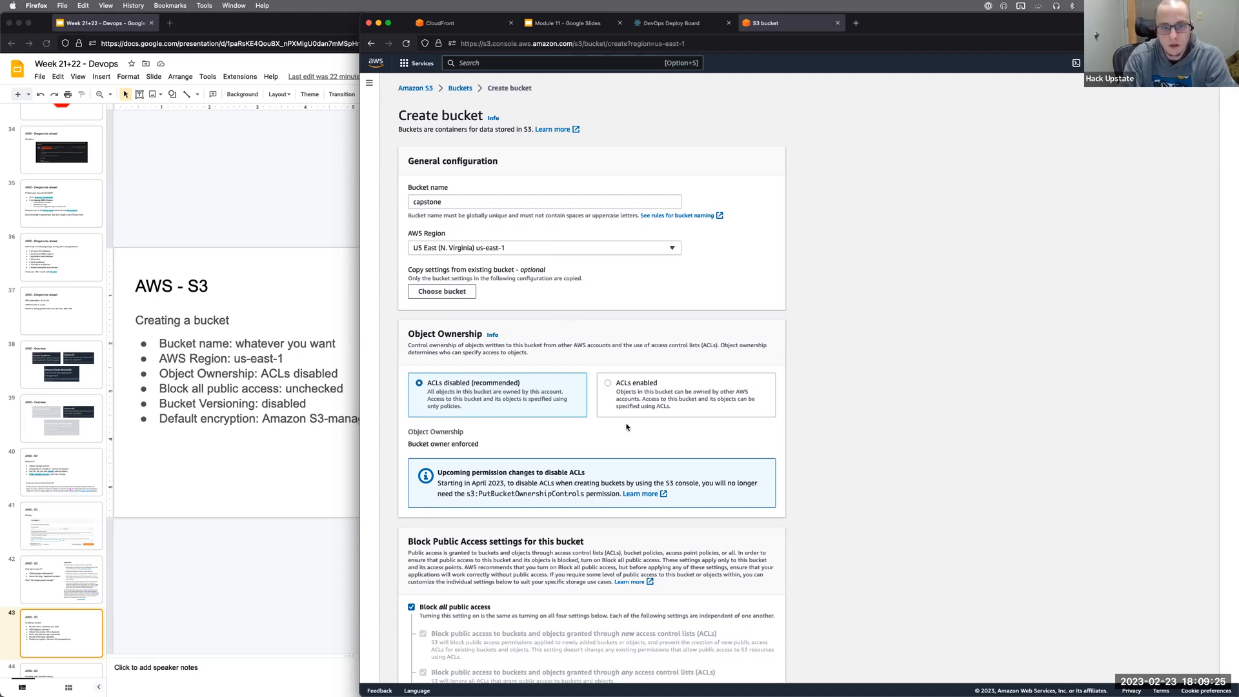
pyautogui.scroll(-2, 549, 388)
pyautogui.scroll(-1, 624, 282)
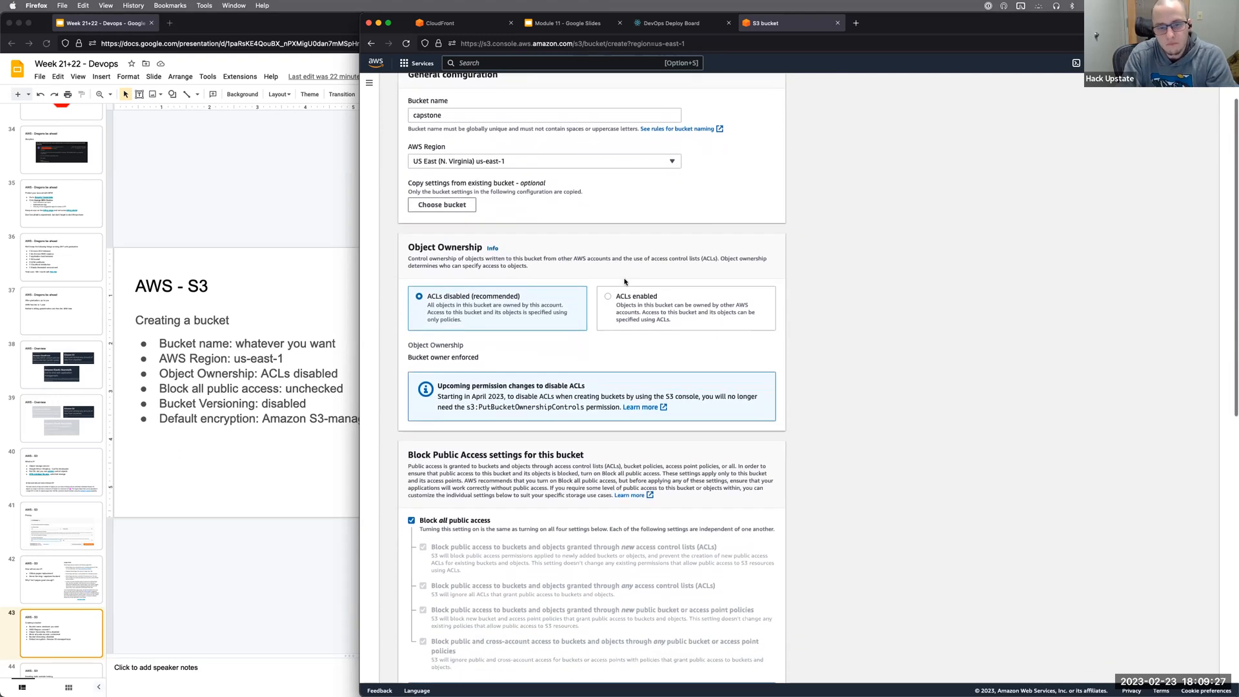
pyautogui.scroll(-5, 503, 296)
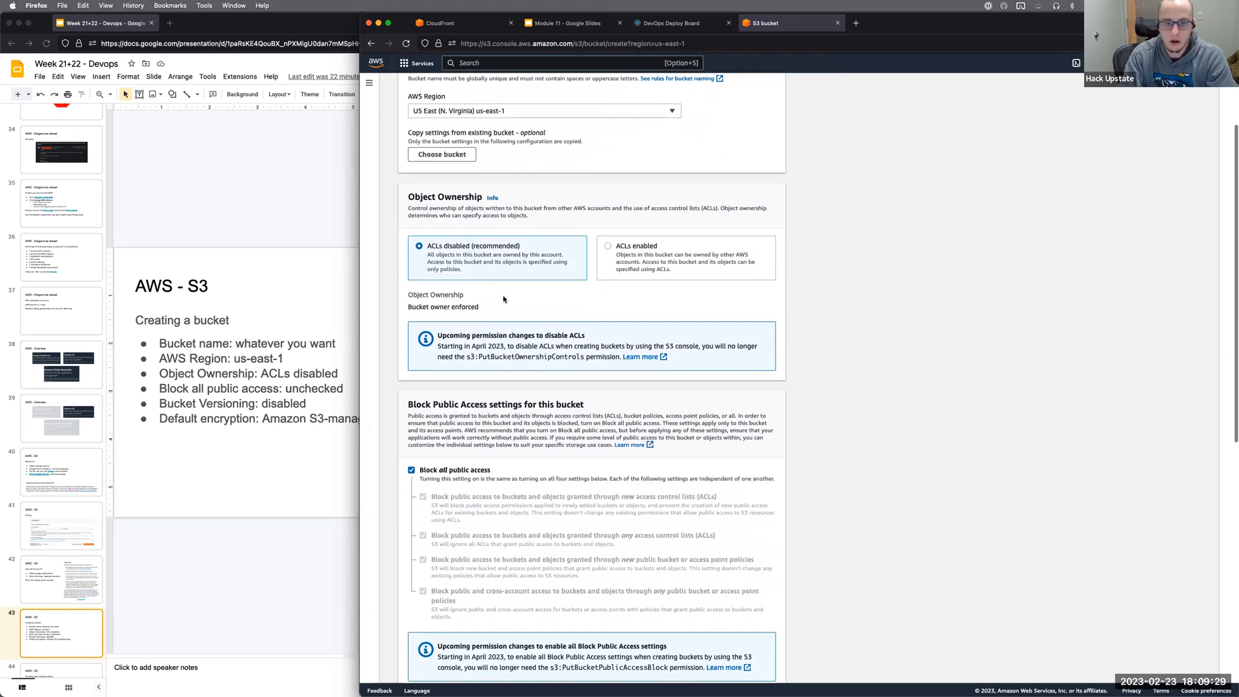
pyautogui.scroll(-3, 504, 297)
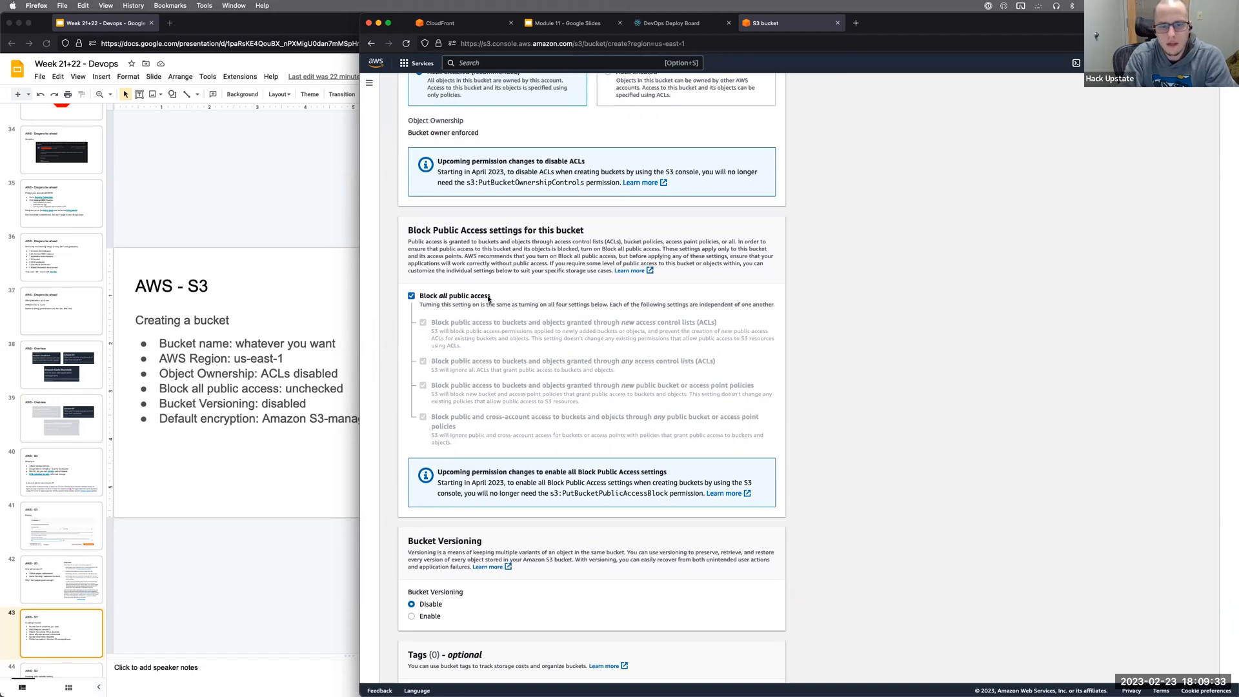
pyautogui.click(487, 297)
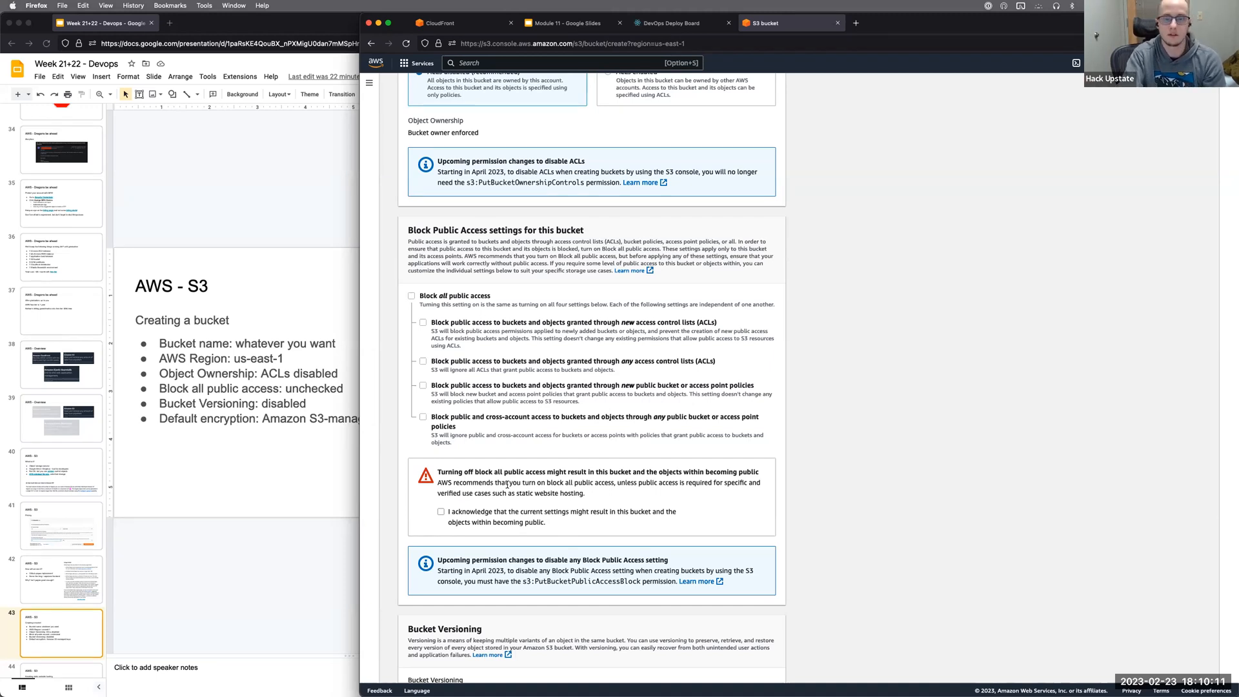
pyautogui.click(441, 512)
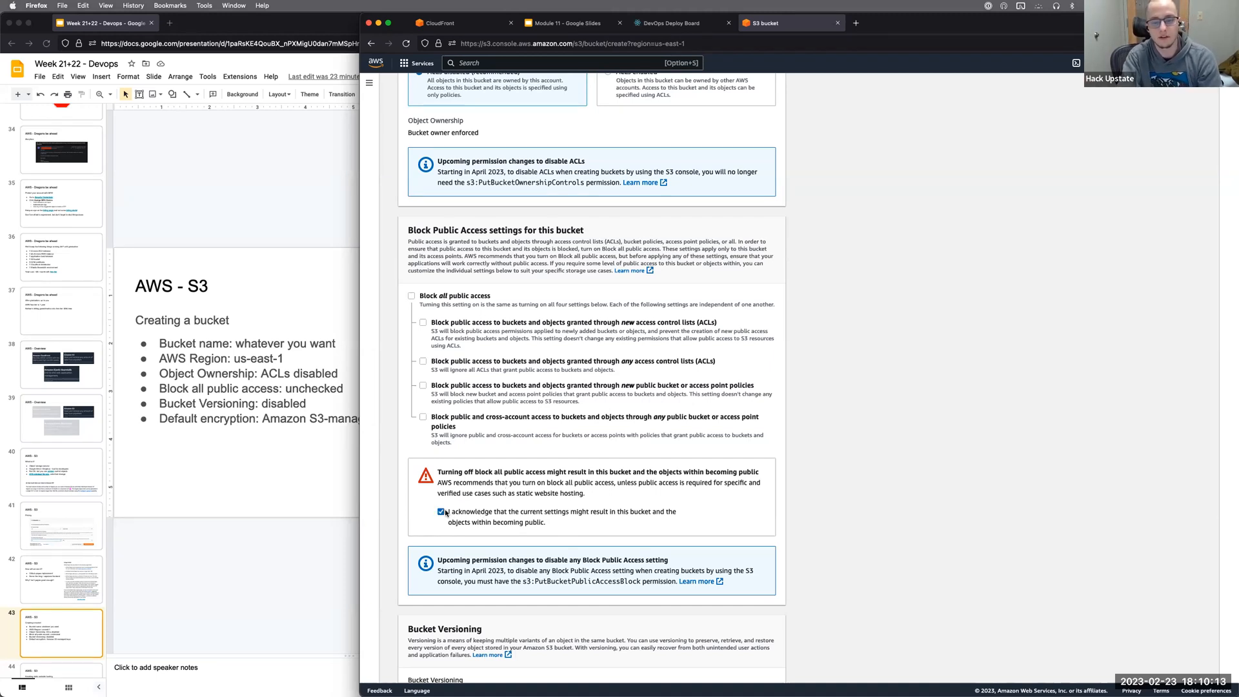
# - Review the bucket's versioning, tags and default encryption settings against the bucket creation slide
pyautogui.scroll(-3, 433, 548)
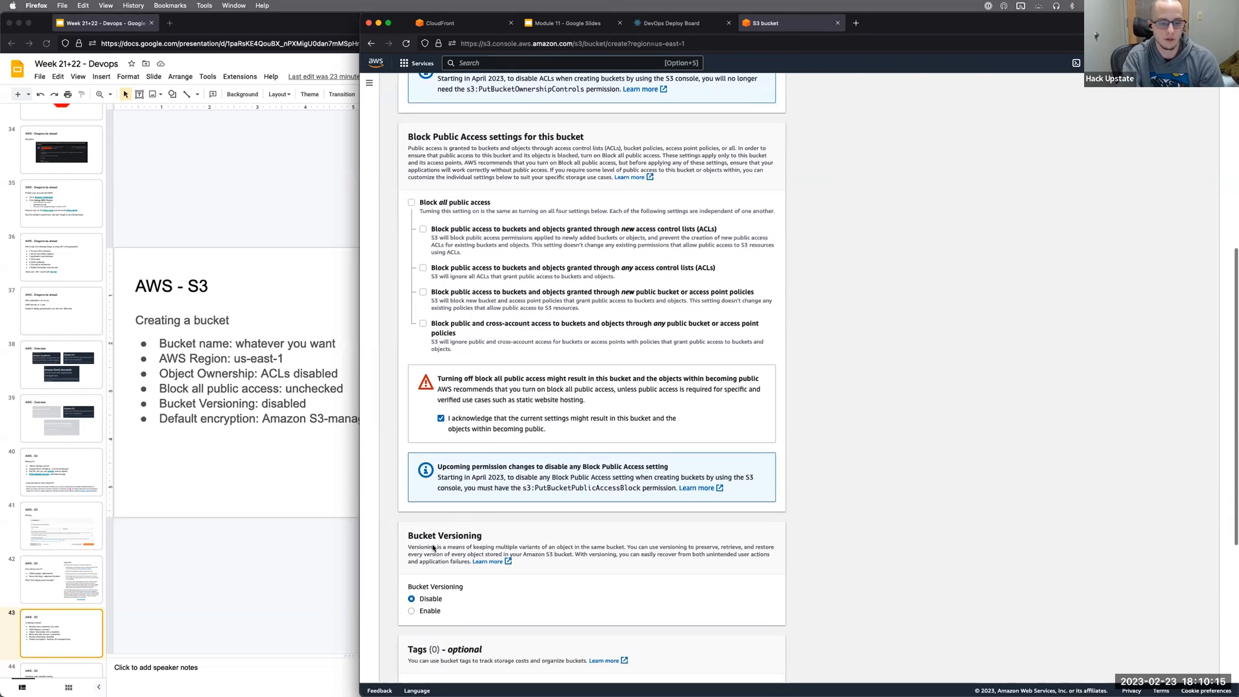
pyautogui.scroll(-1, 433, 545)
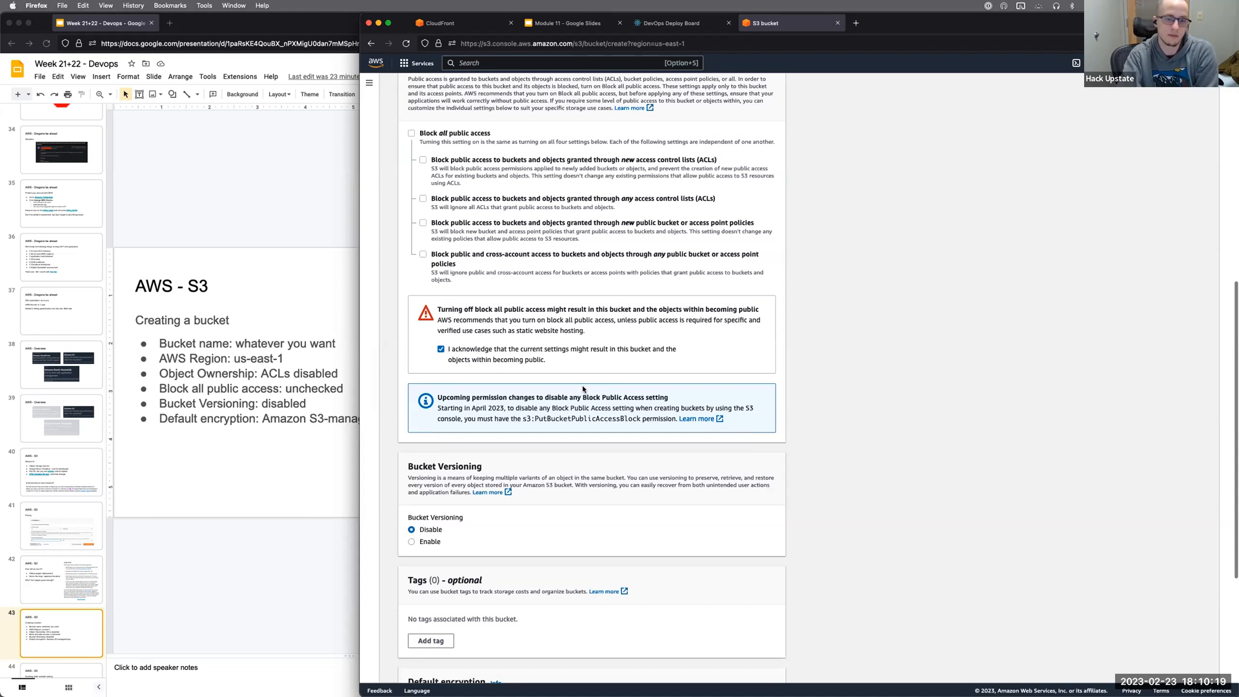
pyautogui.scroll(-3, 582, 389)
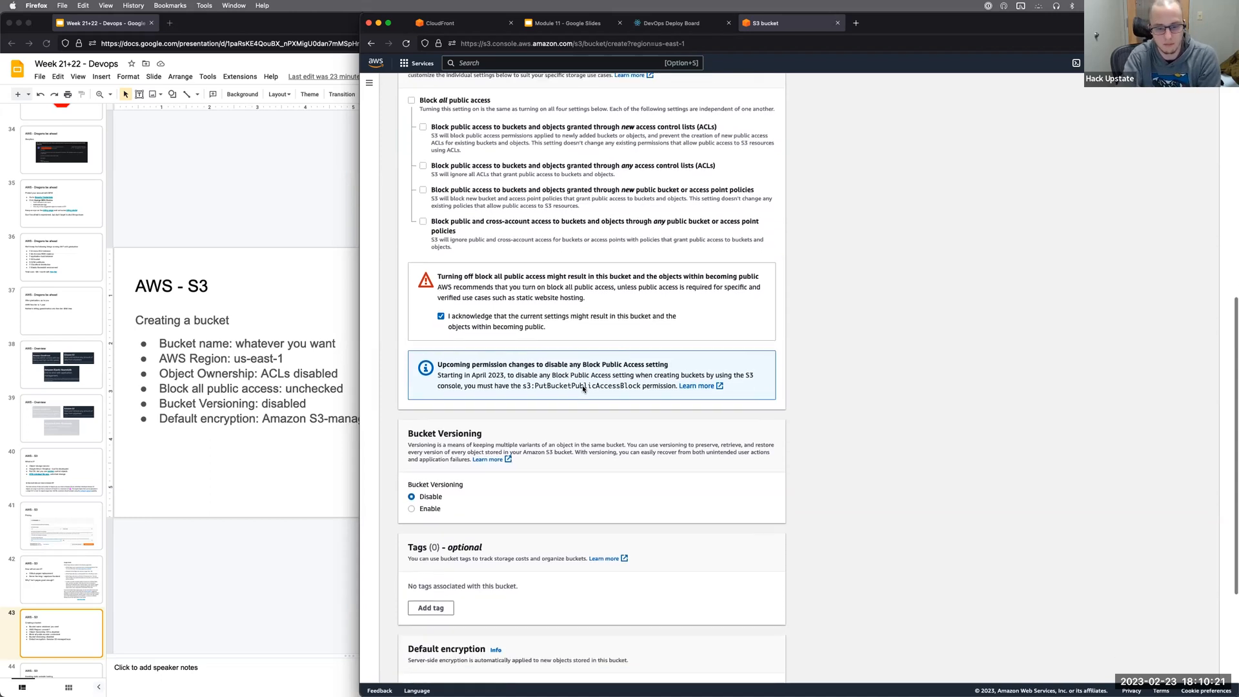
pyautogui.scroll(-1, 582, 389)
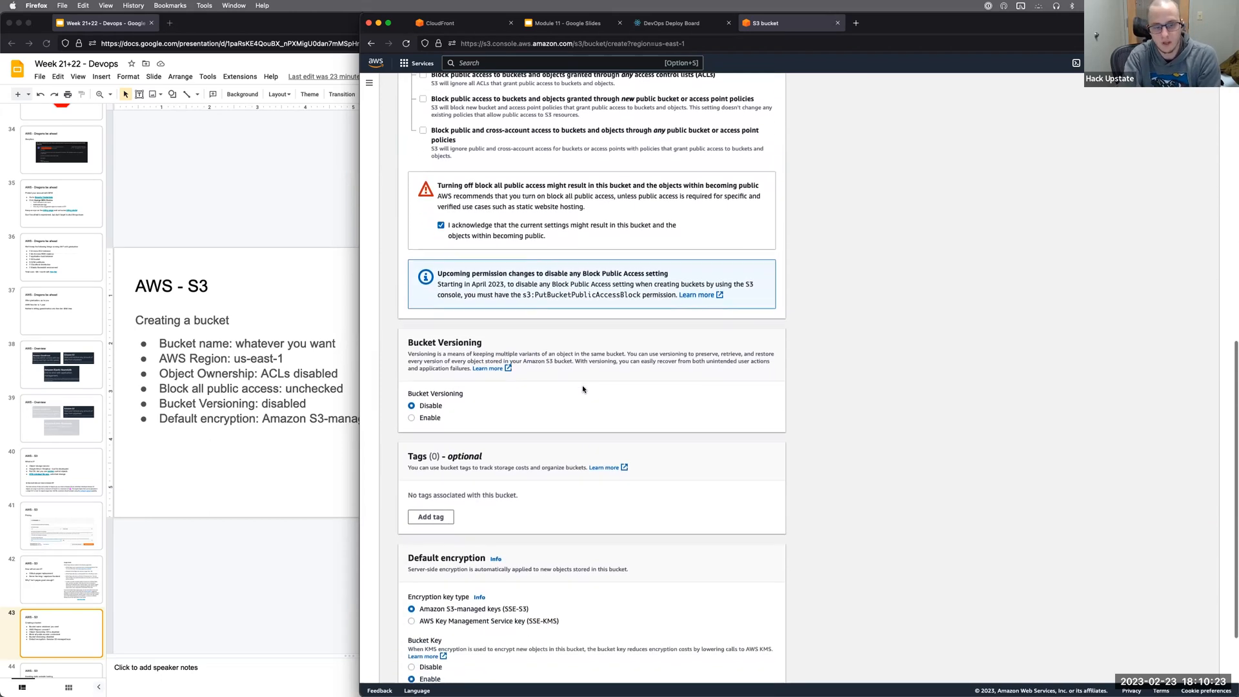
pyautogui.moveTo(407, 368); pyautogui.dragTo(484, 369)
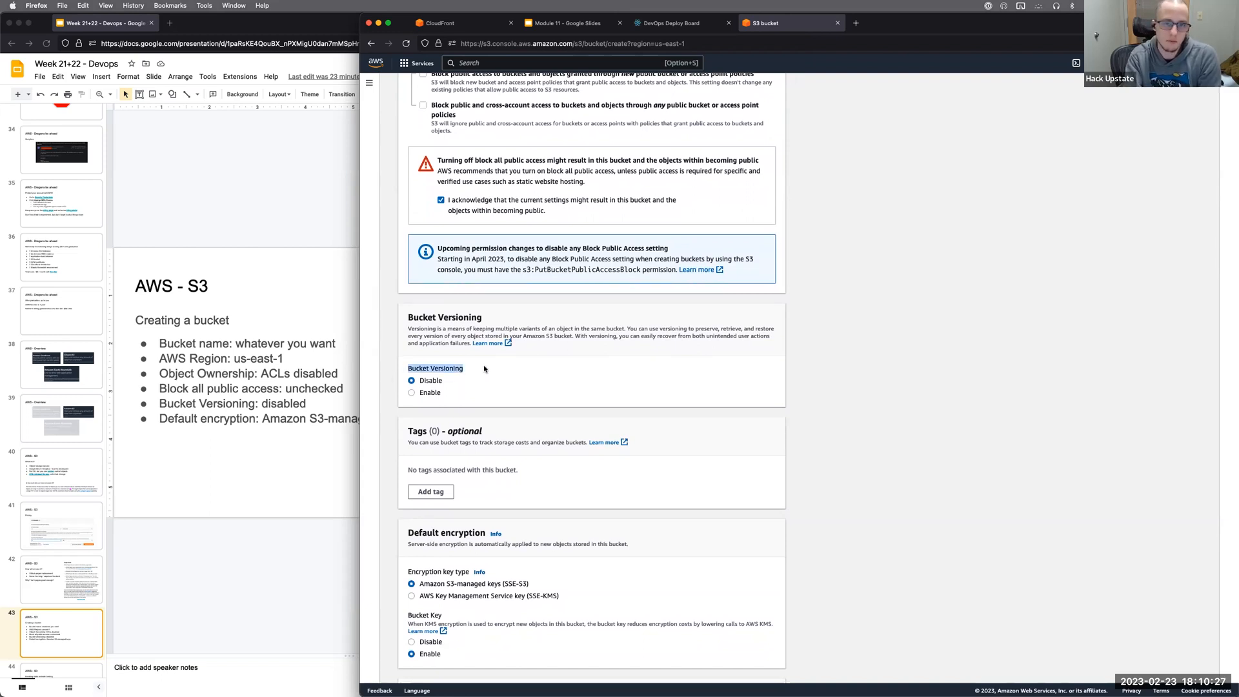
pyautogui.click(475, 380)
pyautogui.moveTo(496, 369); pyautogui.dragTo(406, 362)
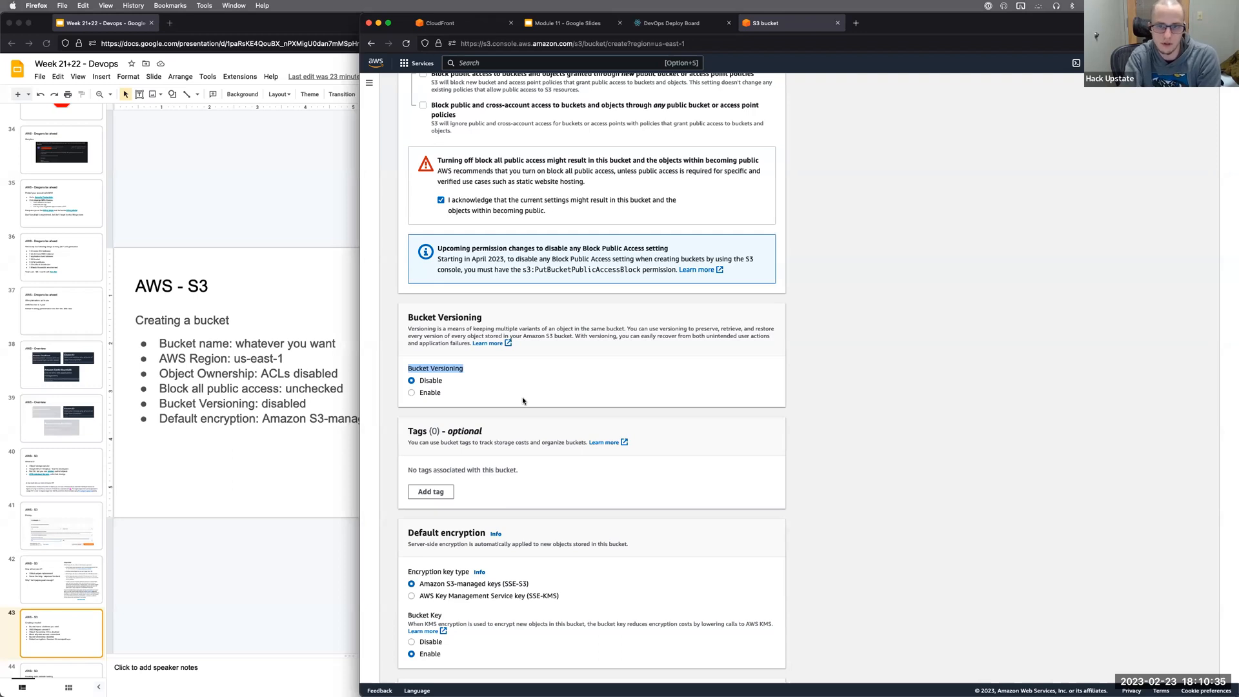
pyautogui.click(480, 379)
pyautogui.moveTo(470, 369); pyautogui.dragTo(408, 369)
pyautogui.click(498, 396)
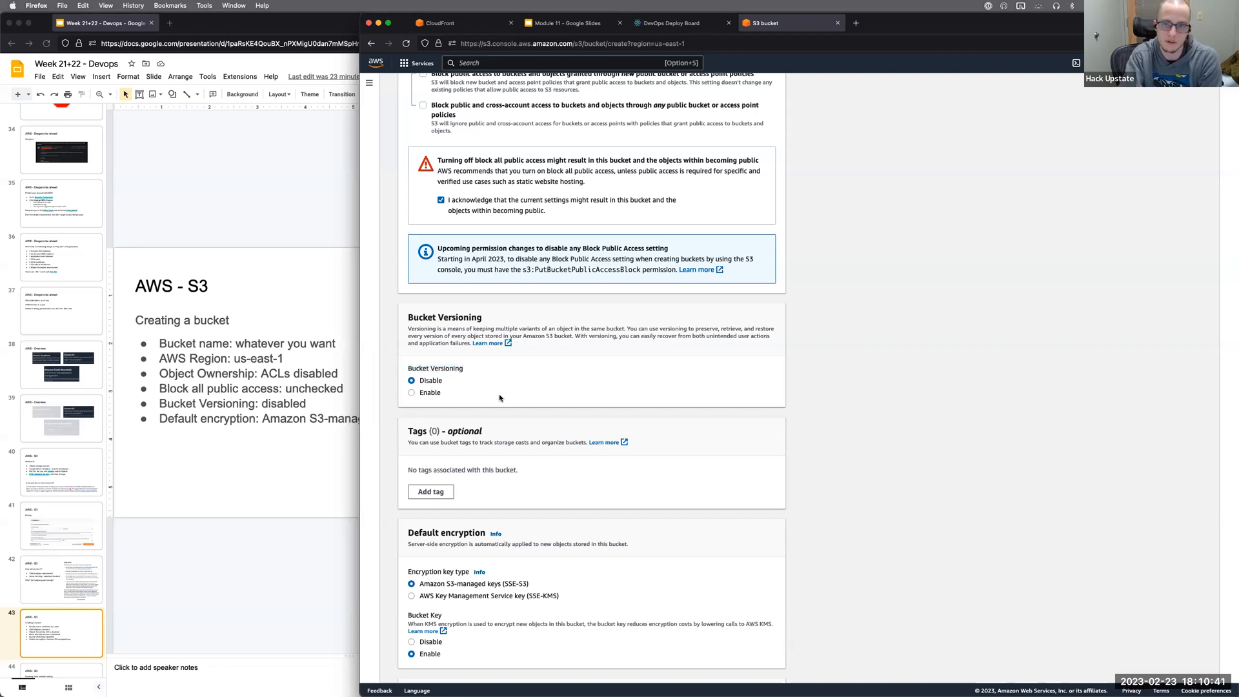
pyautogui.scroll(-2, 499, 437)
pyautogui.scroll(-1, 499, 438)
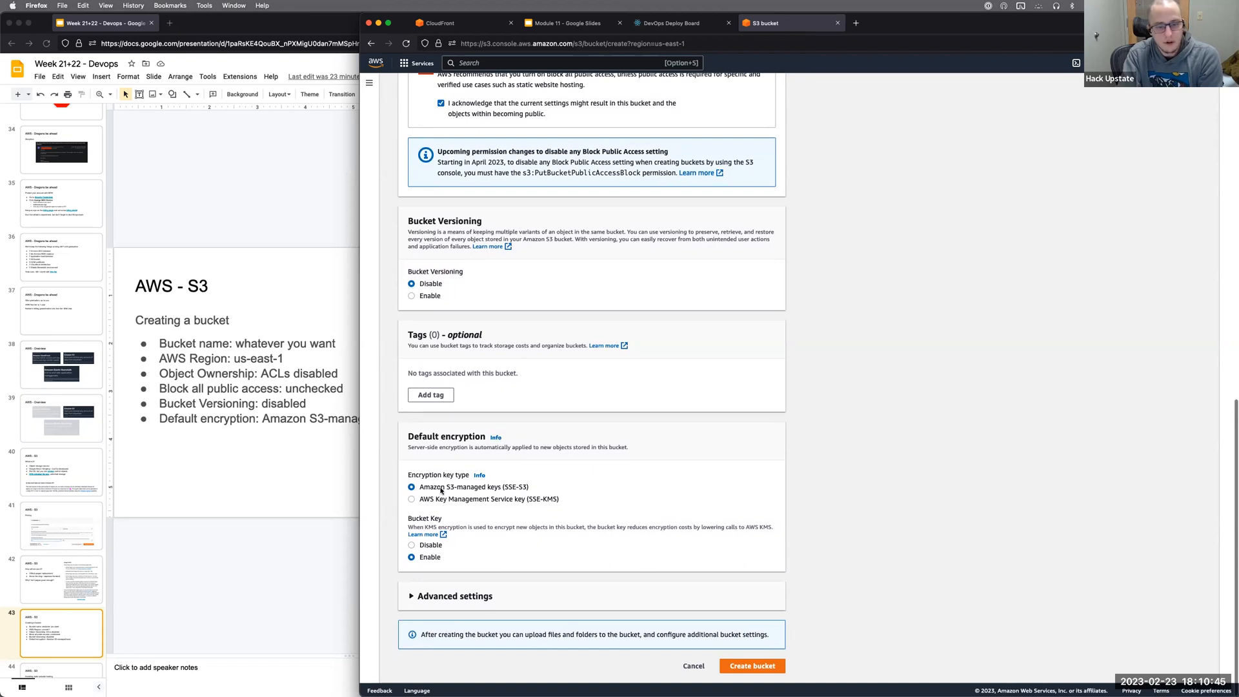
# - Try to create the capstone bucket with Amazon S3-managed keys as its encryption, and return to the bucket name
pyautogui.moveTo(431, 486); pyautogui.dragTo(501, 487)
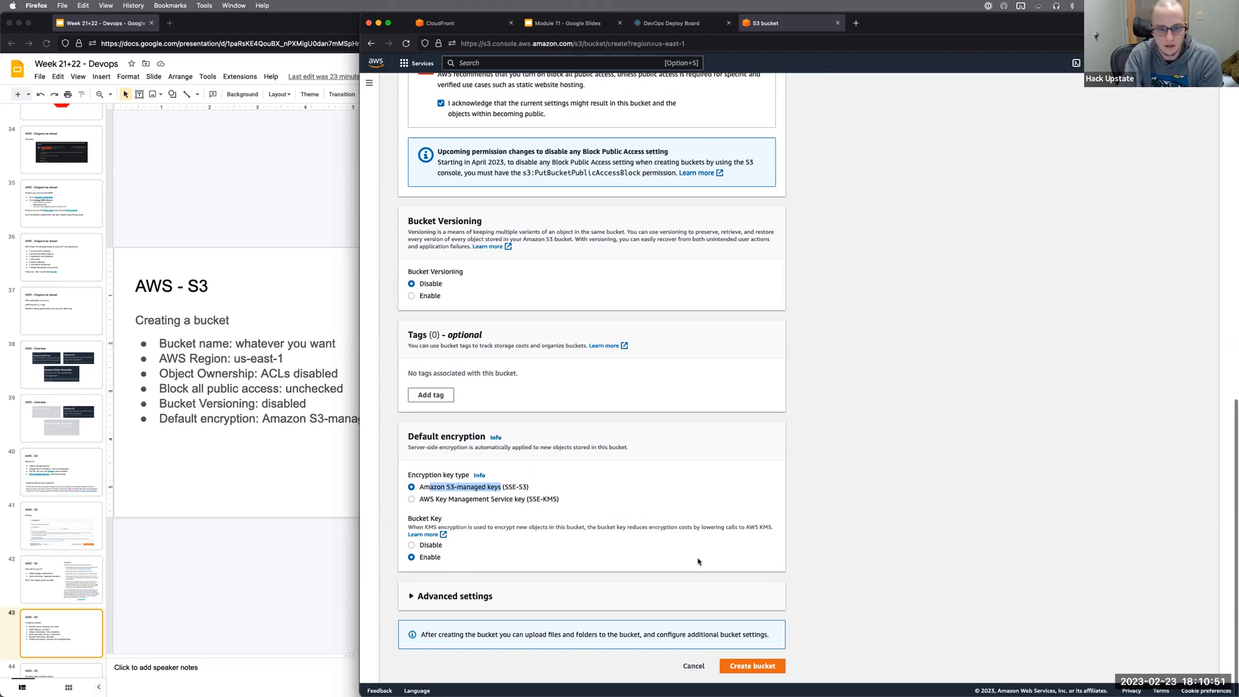
pyautogui.scroll(-1, 459, 599)
pyautogui.scroll(1, 459, 600)
pyautogui.scroll(-1, 458, 600)
pyautogui.scroll(1, 458, 600)
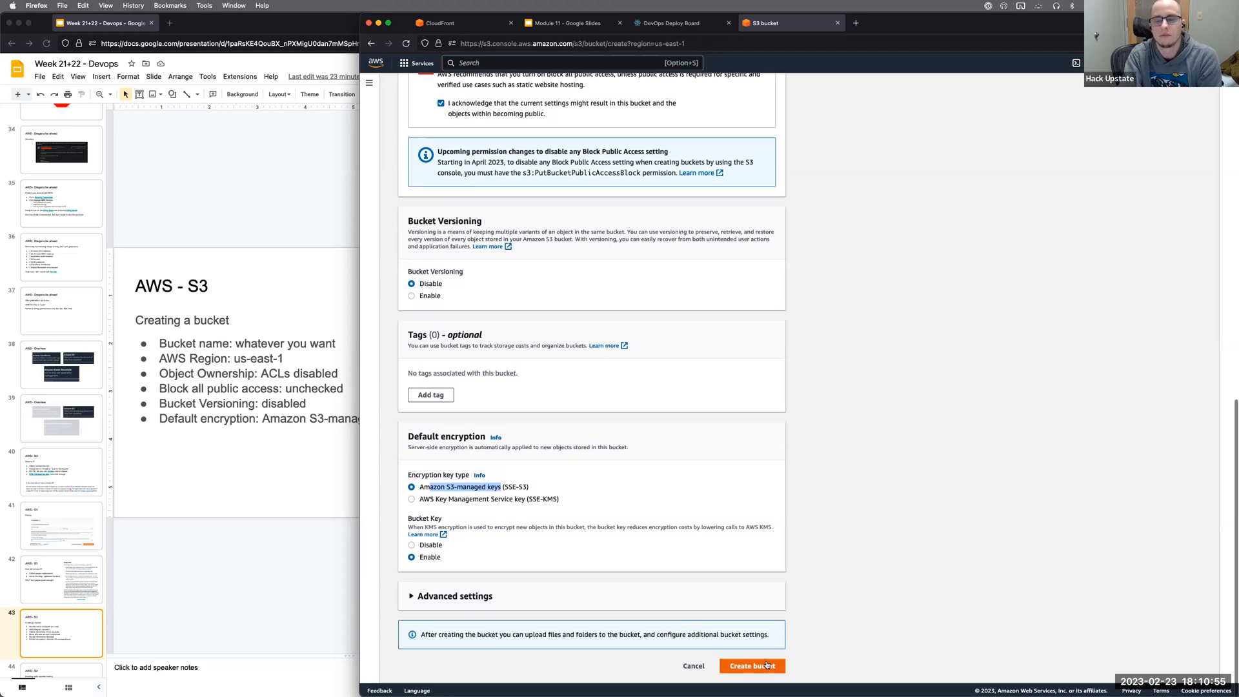
pyautogui.click(767, 665)
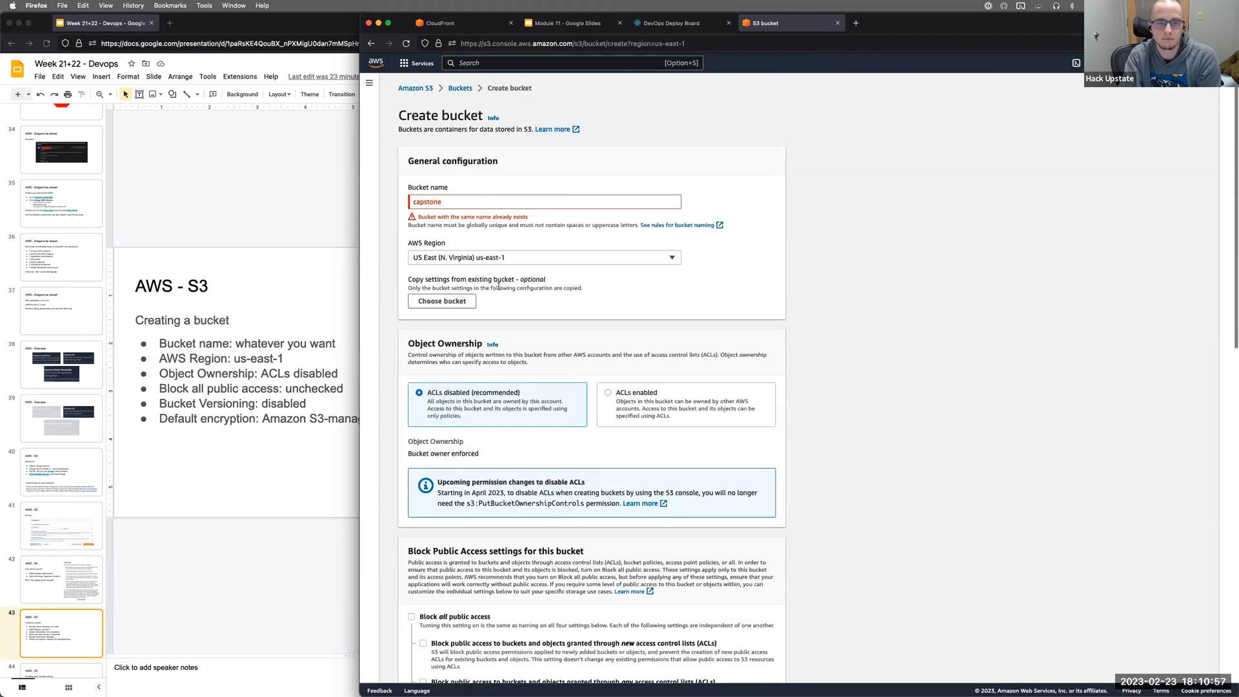
pyautogui.click(446, 206)
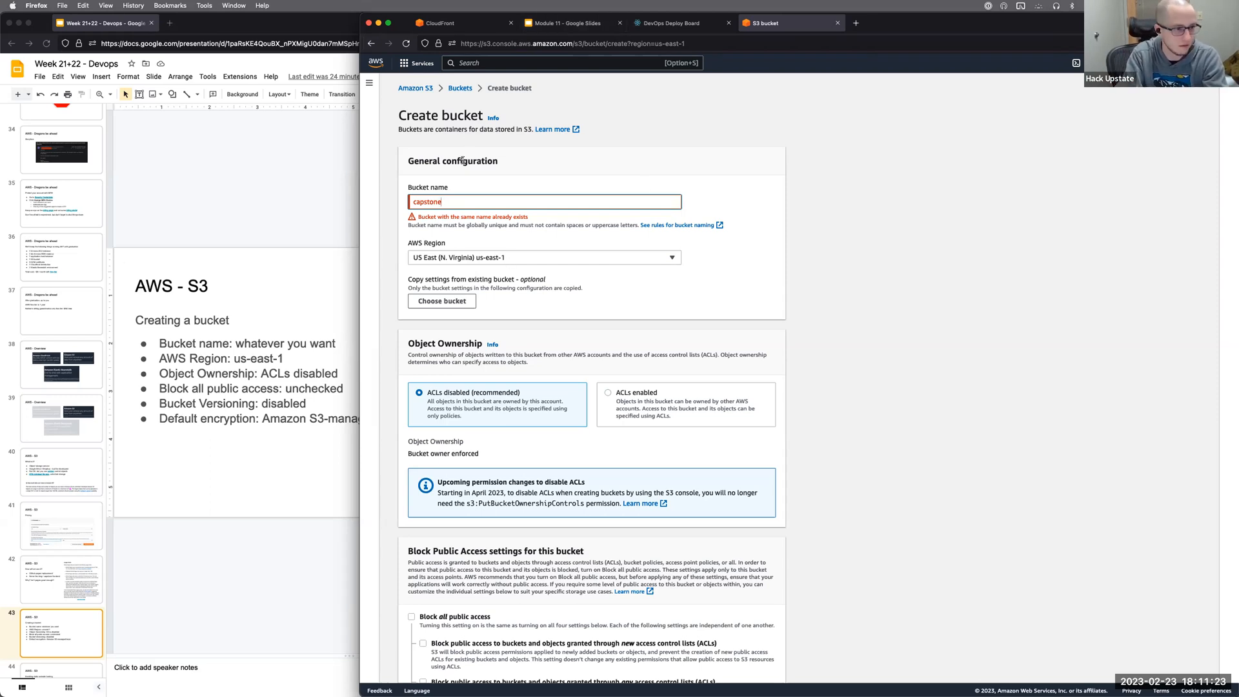
pyautogui.moveTo(537, 225)
pyautogui.mouseDown()
pyautogui.moveTo(422, 225)
pyautogui.moveTo(542, 214)
pyautogui.mouseUp()
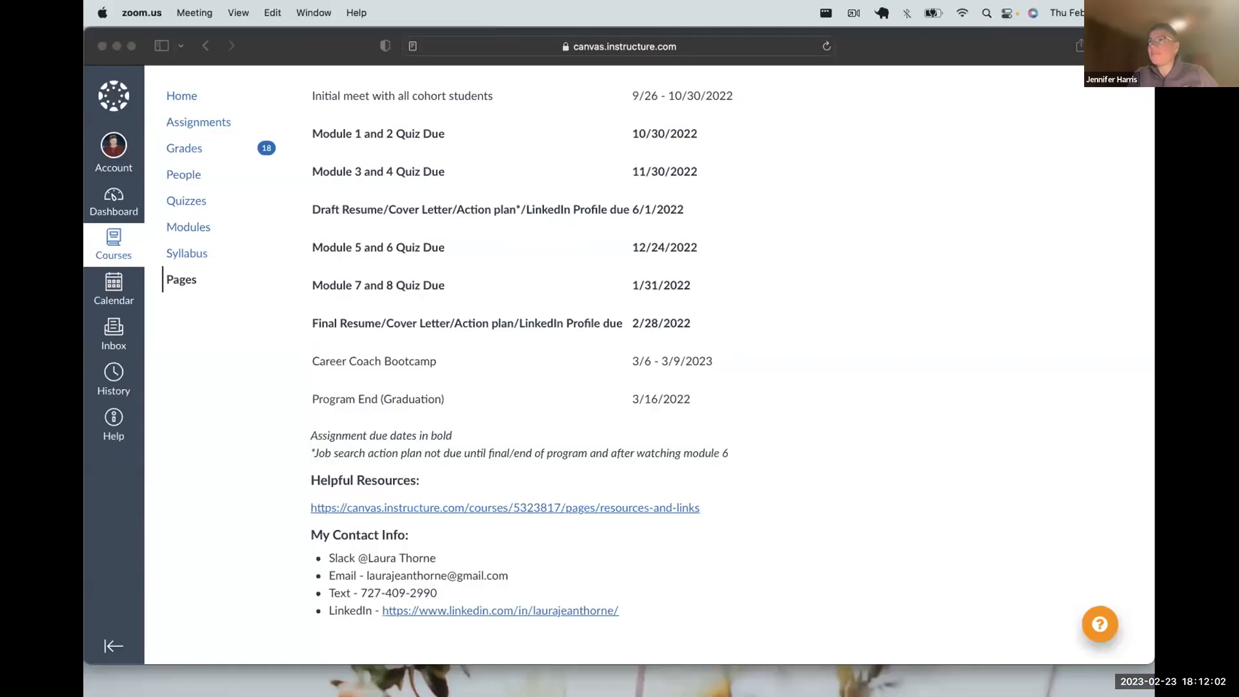
# - Switch to the Chrome window with the AWS root user sign-in page and sign in with the account password
pyautogui.hotkey('ctrl', 'Up')
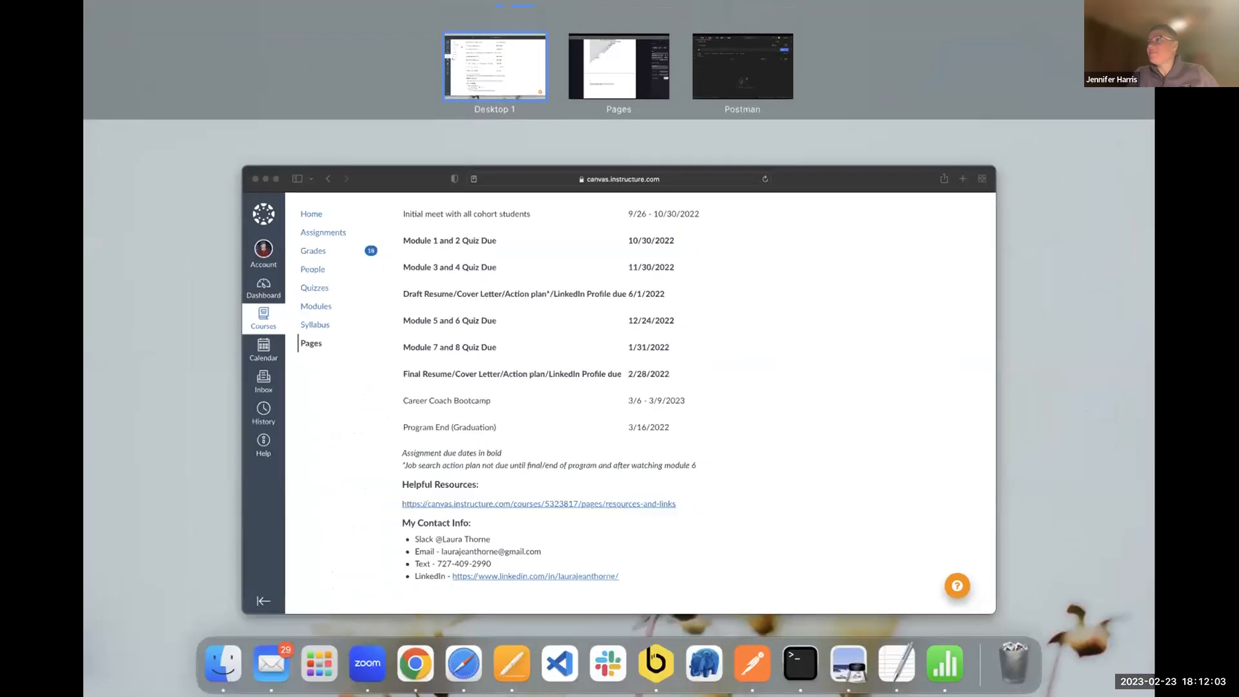
pyautogui.moveTo(839, 267); pyautogui.dragTo(858, 57)
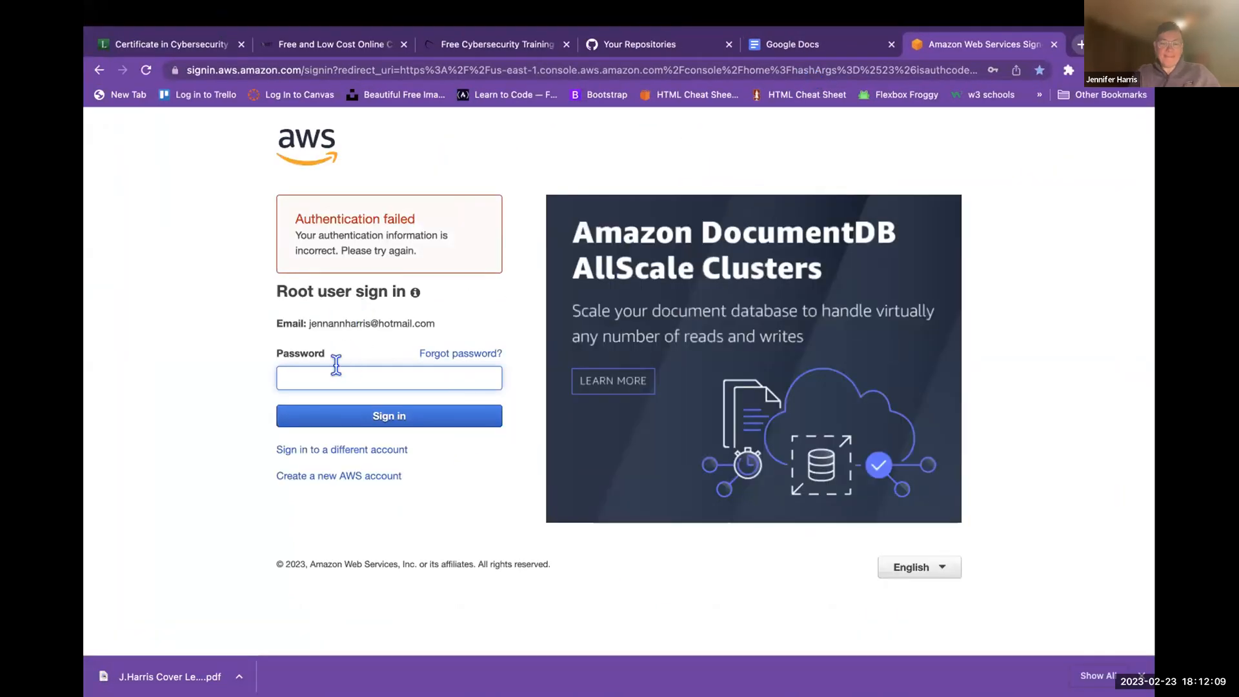
pyautogui.write('••')
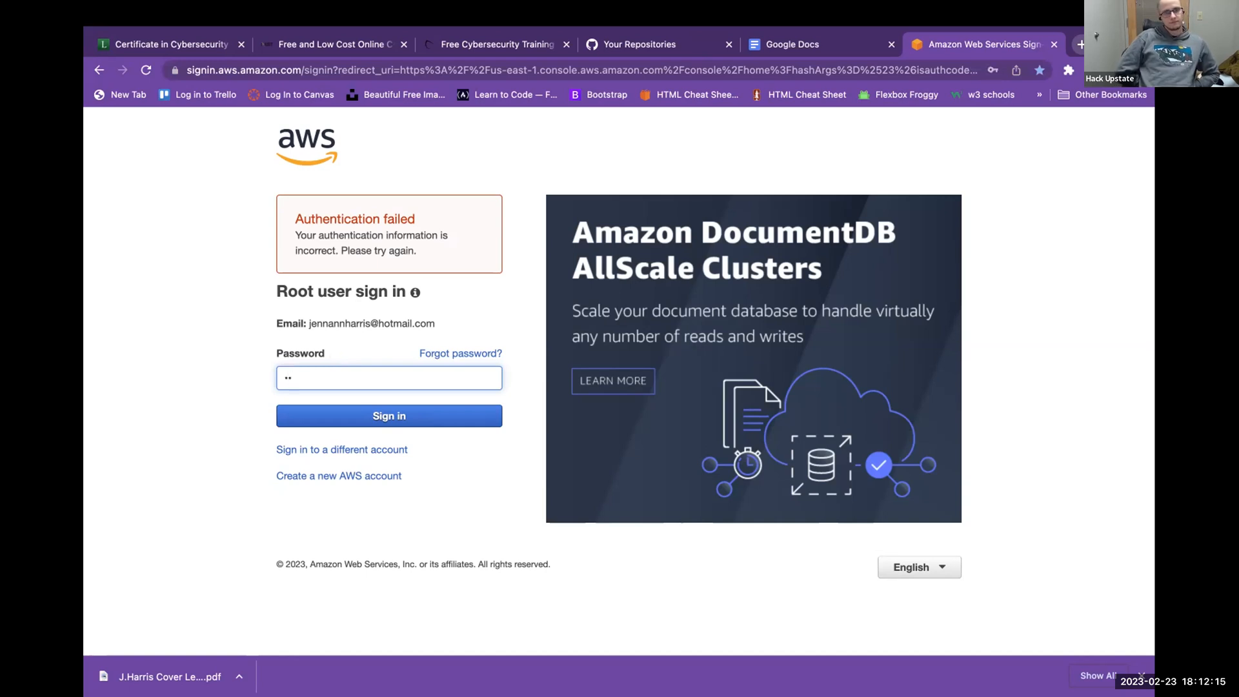
pyautogui.write('•••')
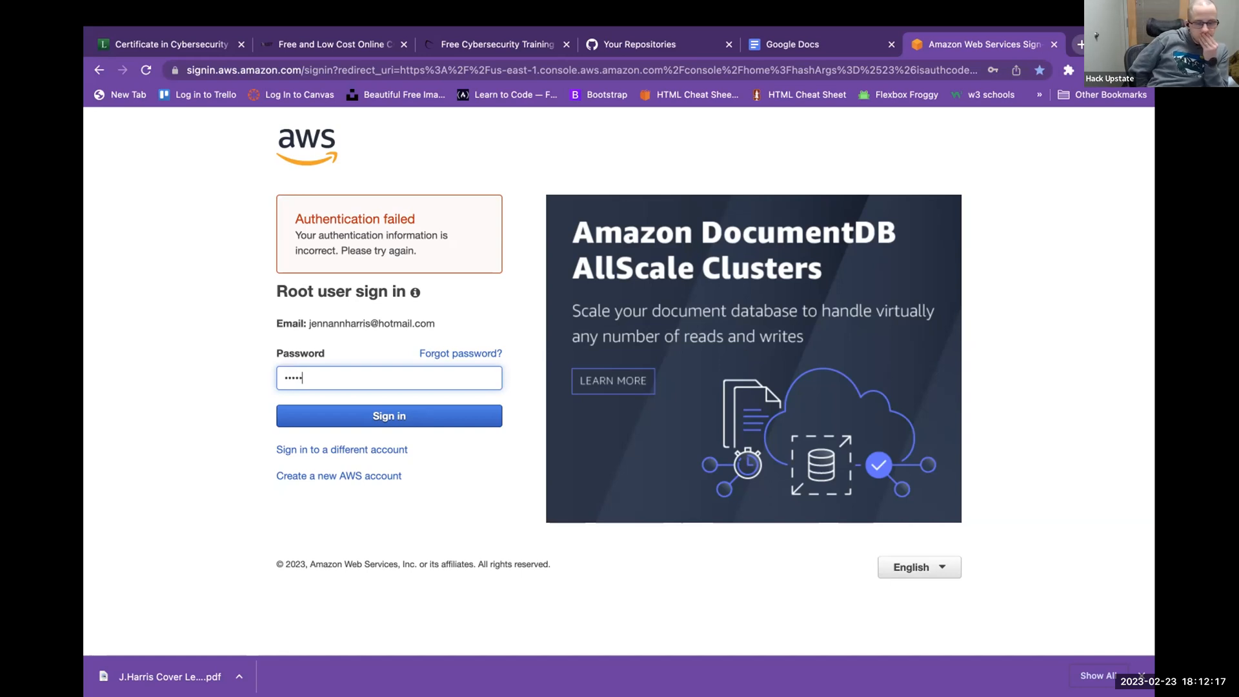
pyautogui.write('•')
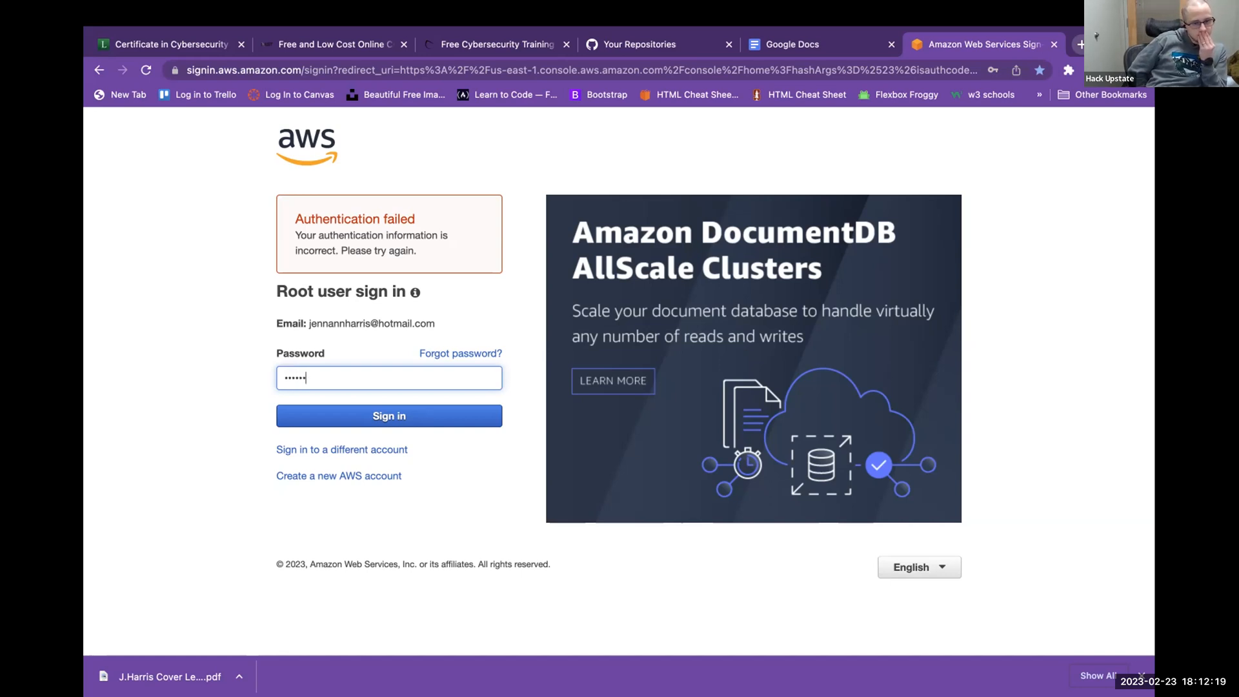
pyautogui.write('••')
pyautogui.press('Return')
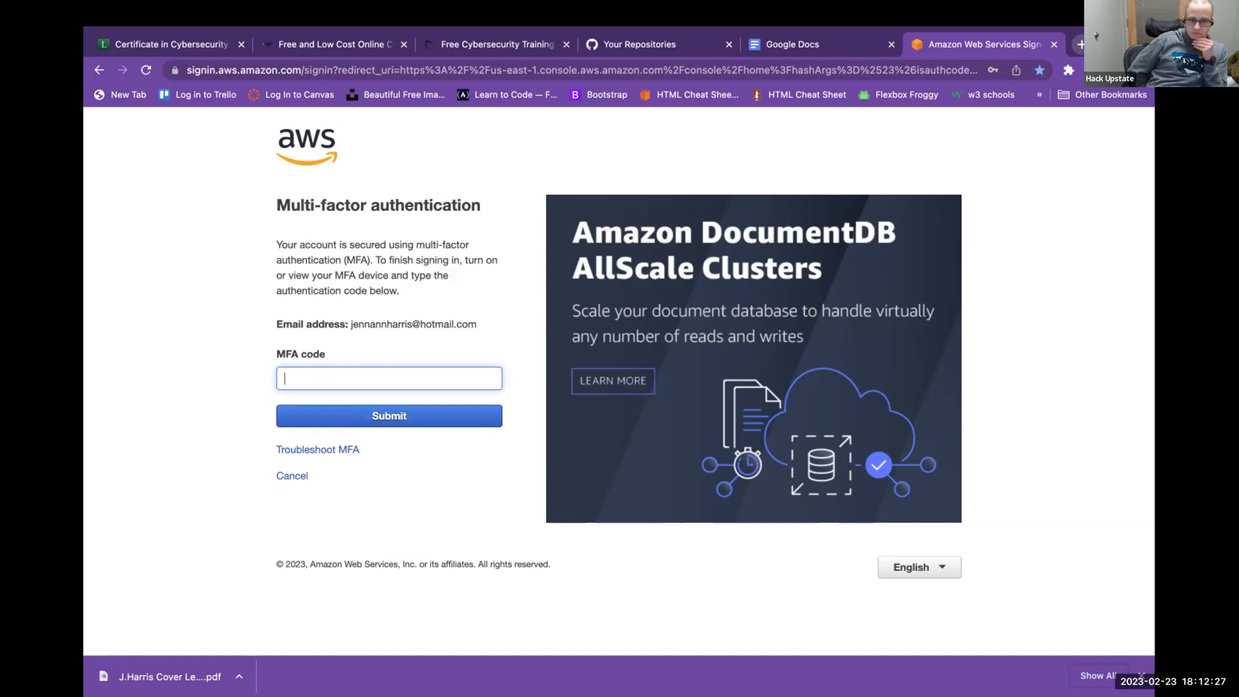
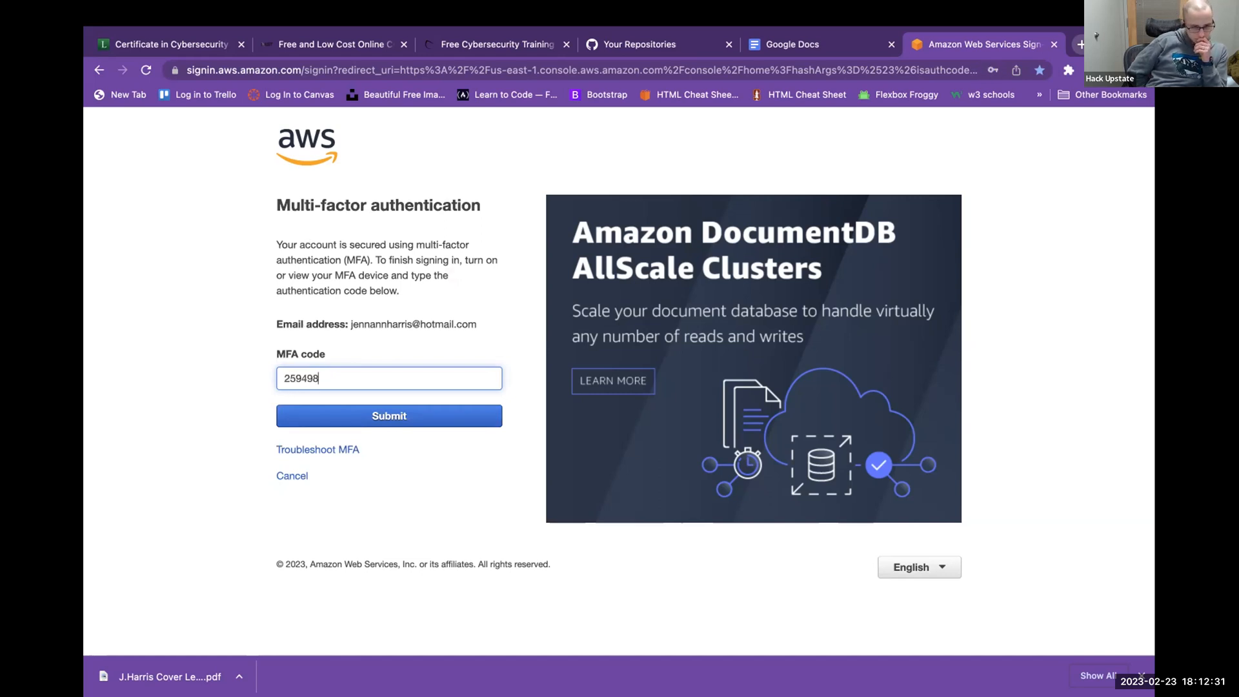
# - Enter the multi-factor authentication code for the AWS root account and submit it
pyautogui.click(388, 416)
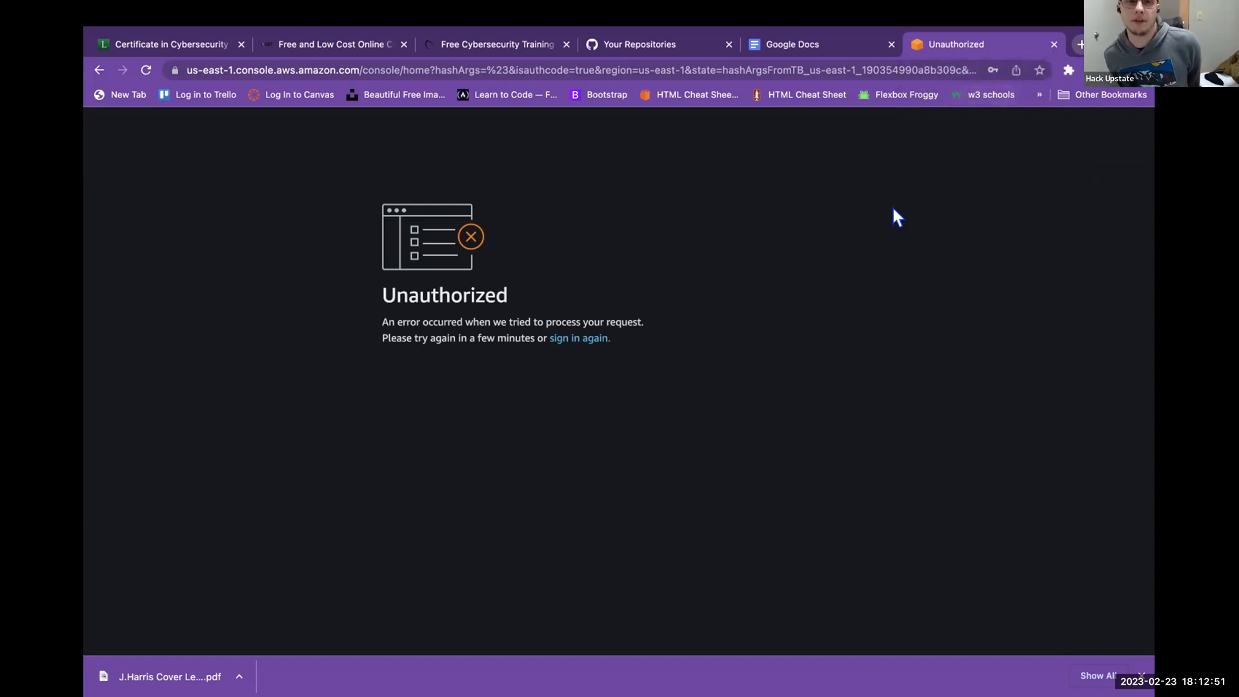
# - Open Chrome's privacy and security settings and view the basic options for clearing browsing data without clearing anything
pyautogui.click(1139, 70)
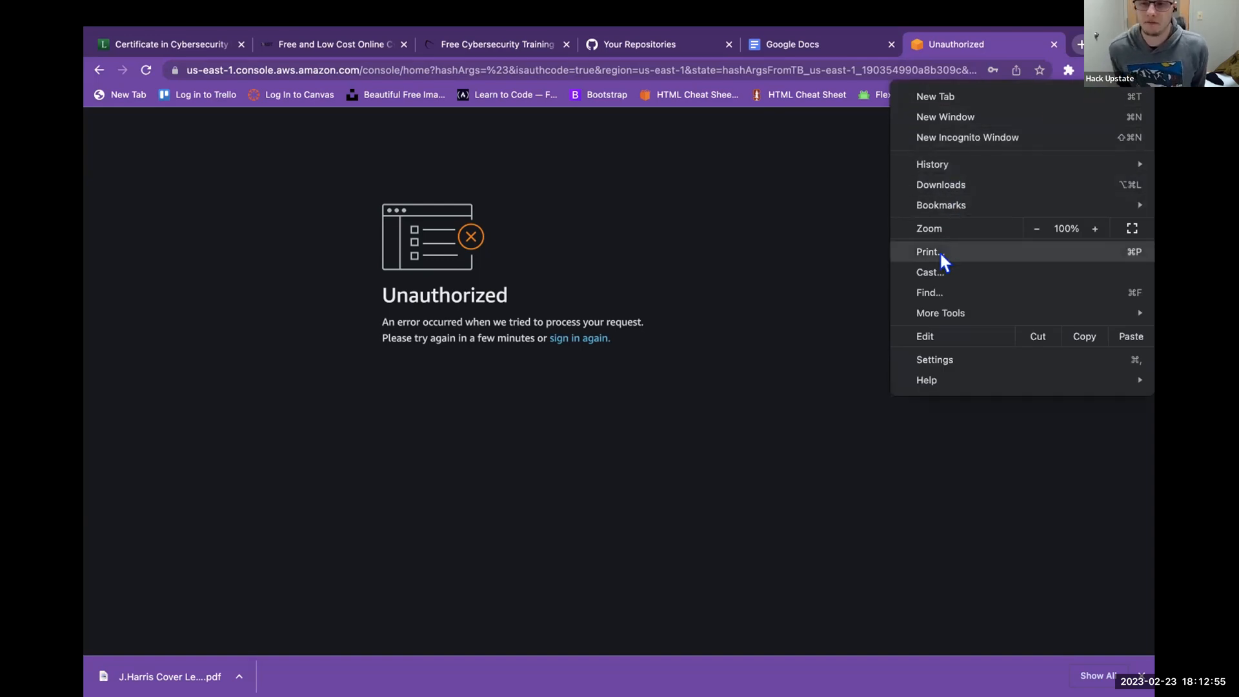
pyautogui.click(936, 356)
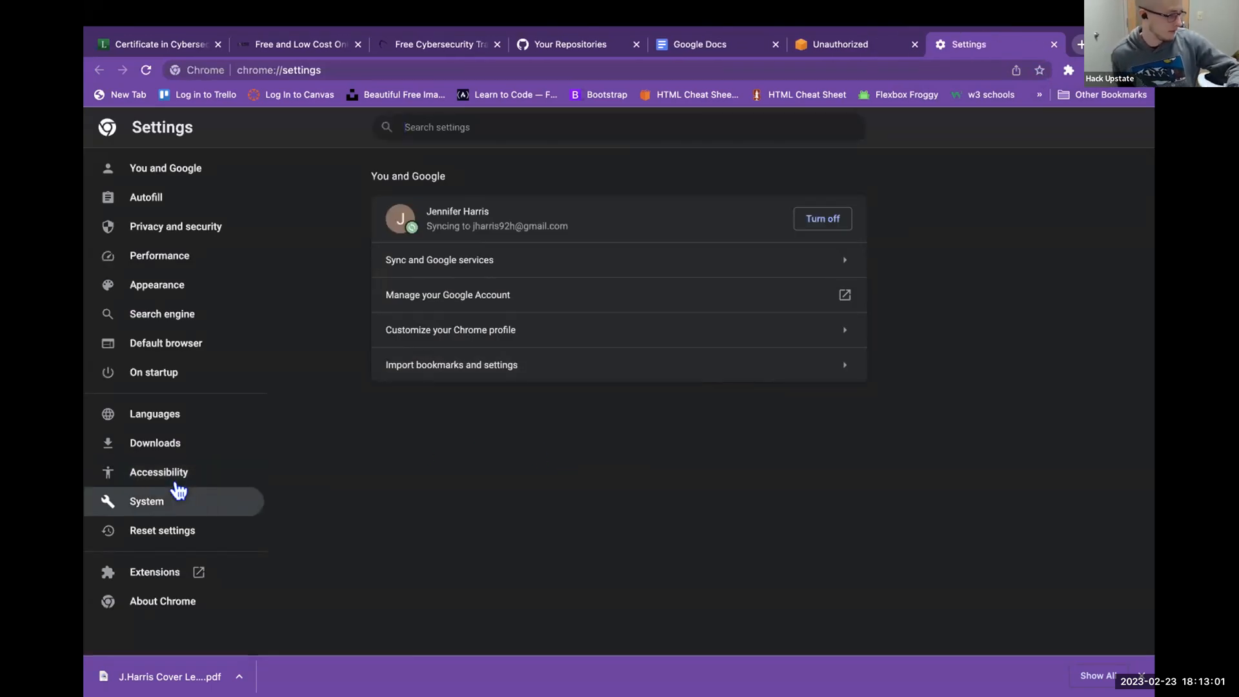
pyautogui.click(173, 238)
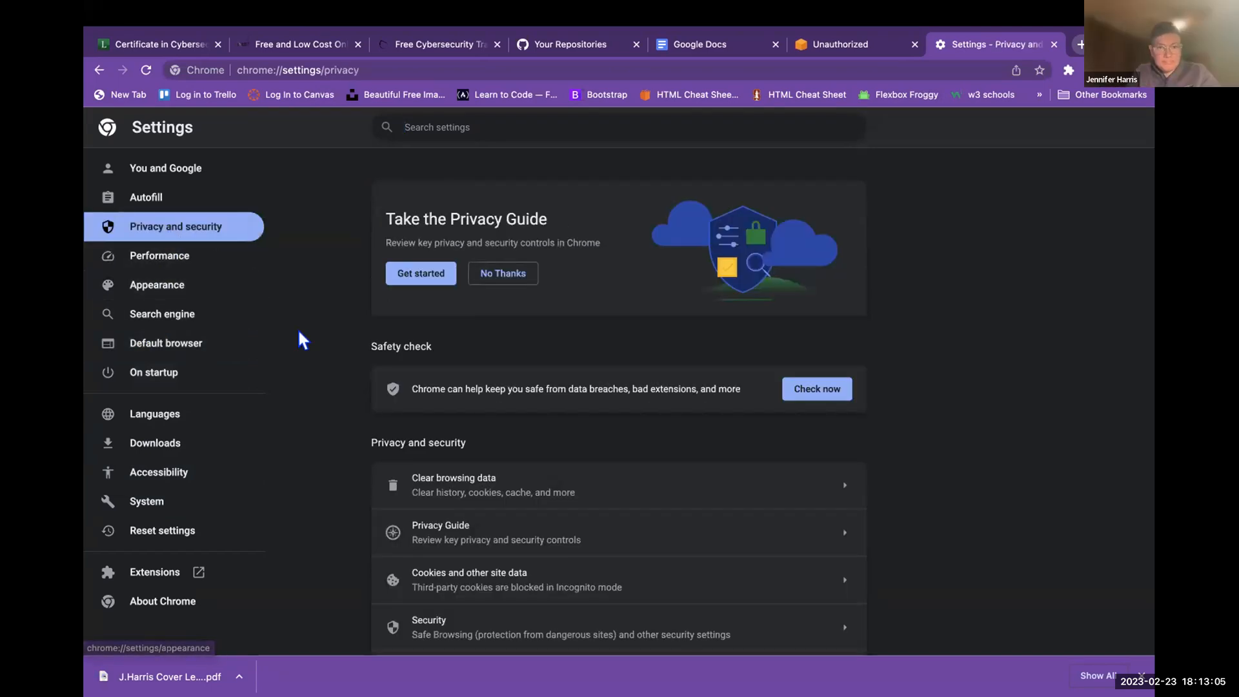
pyautogui.click(606, 492)
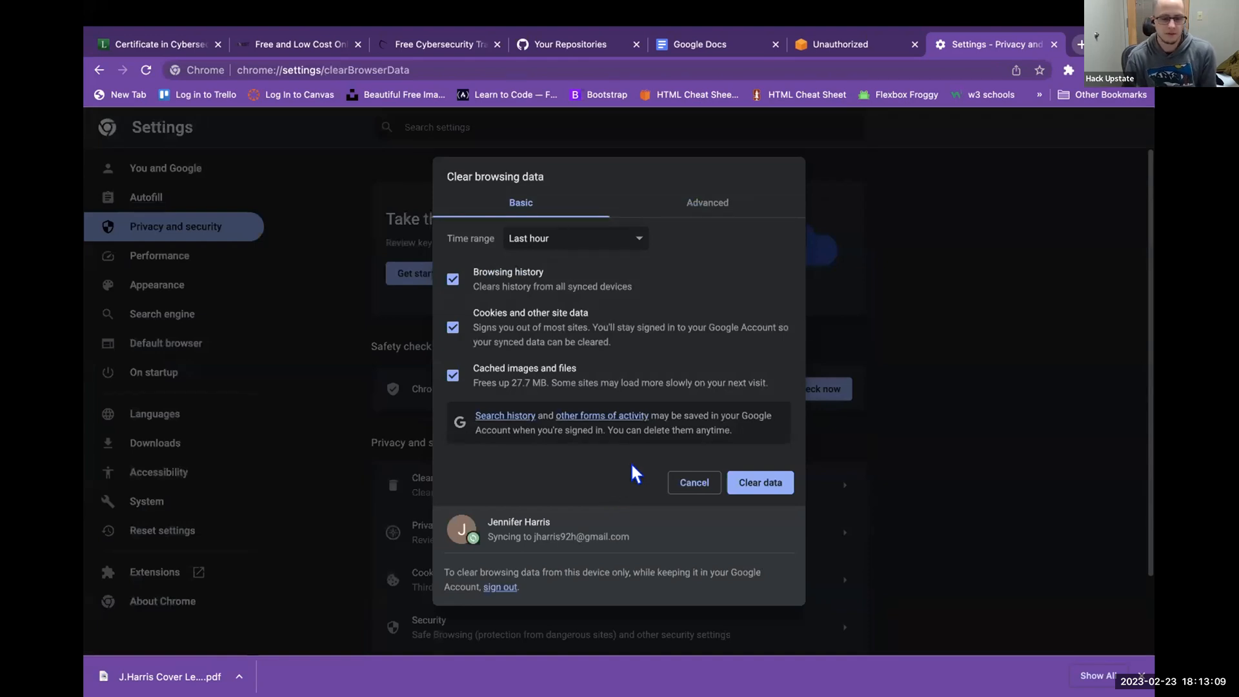
pyautogui.click(678, 481)
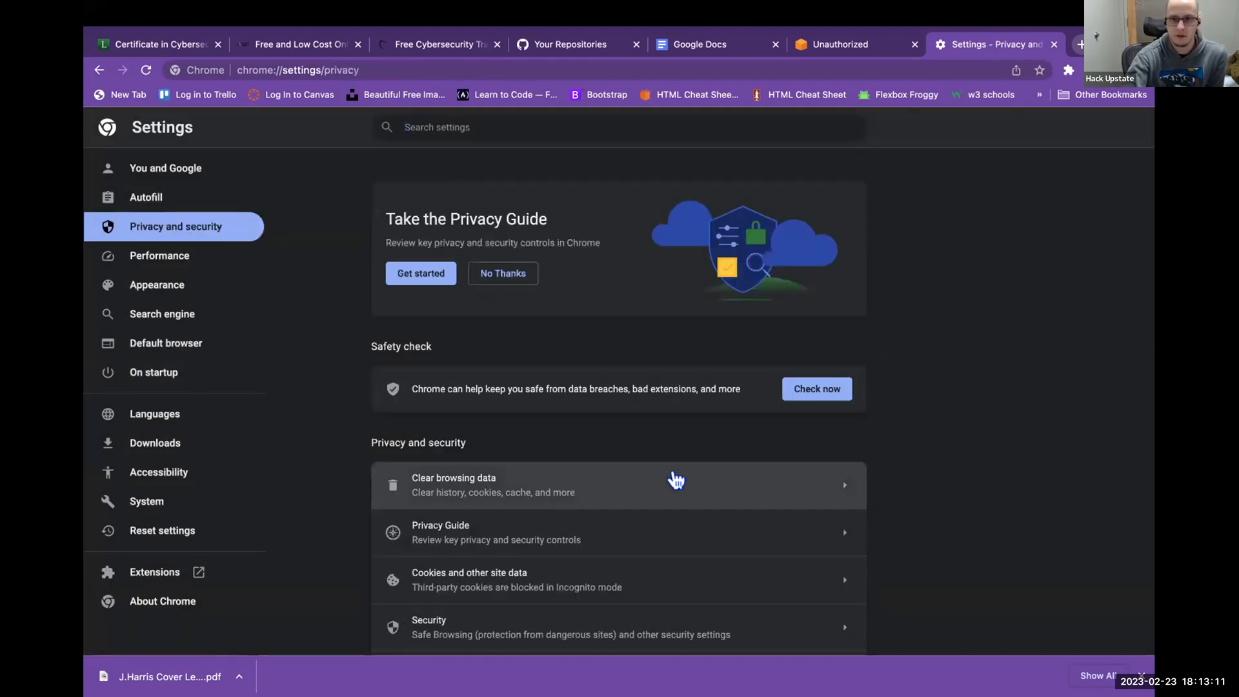
# - Examine Chrome's Cookies and other site data settings, including the general cookie options and the customized site behaviors
pyautogui.scroll(-2, 613, 534)
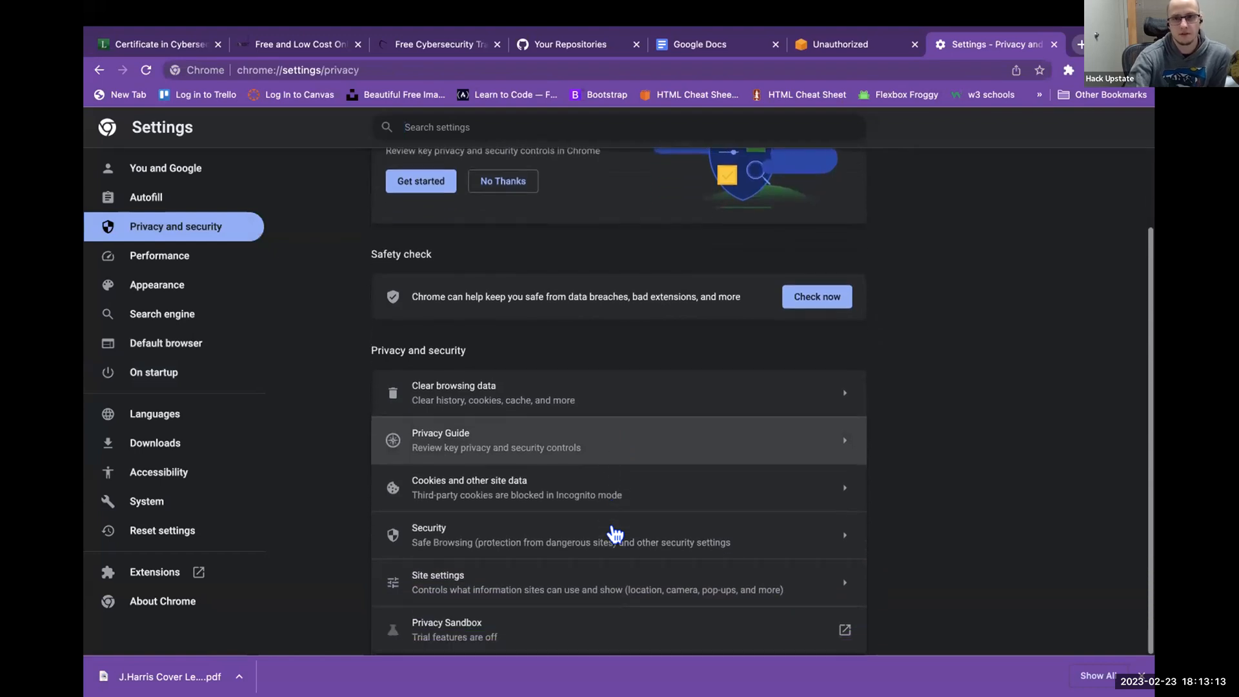
pyautogui.click(686, 489)
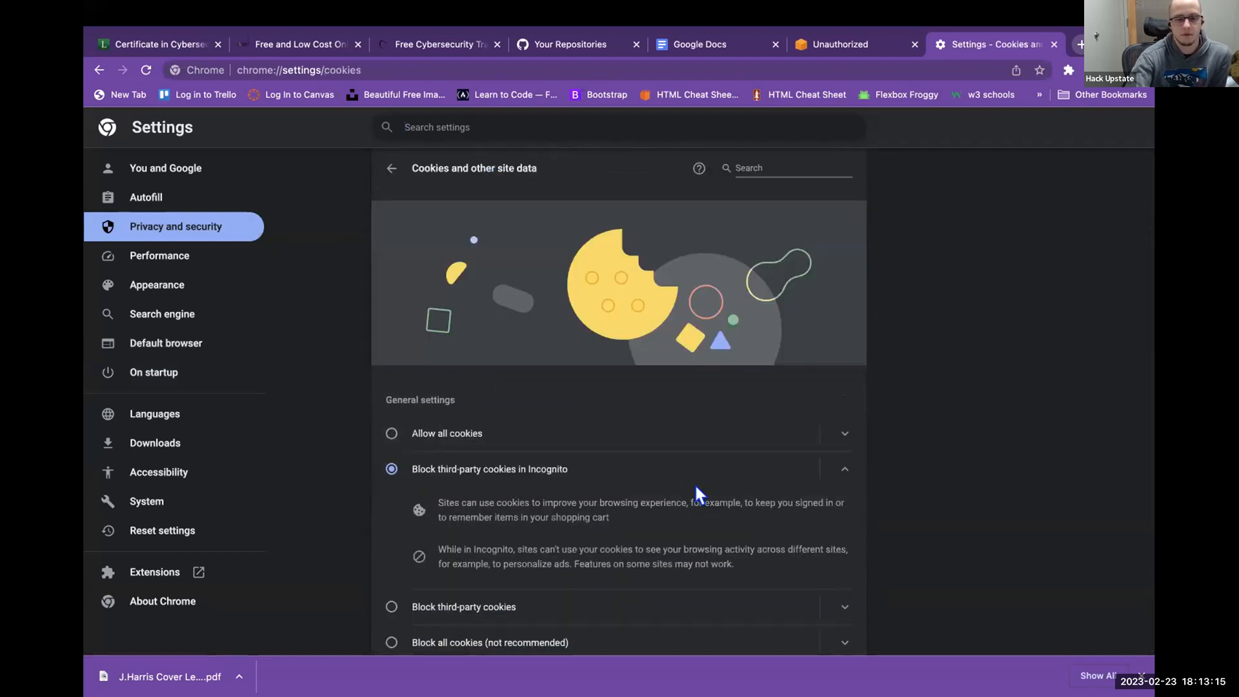
pyautogui.scroll(-4, 694, 483)
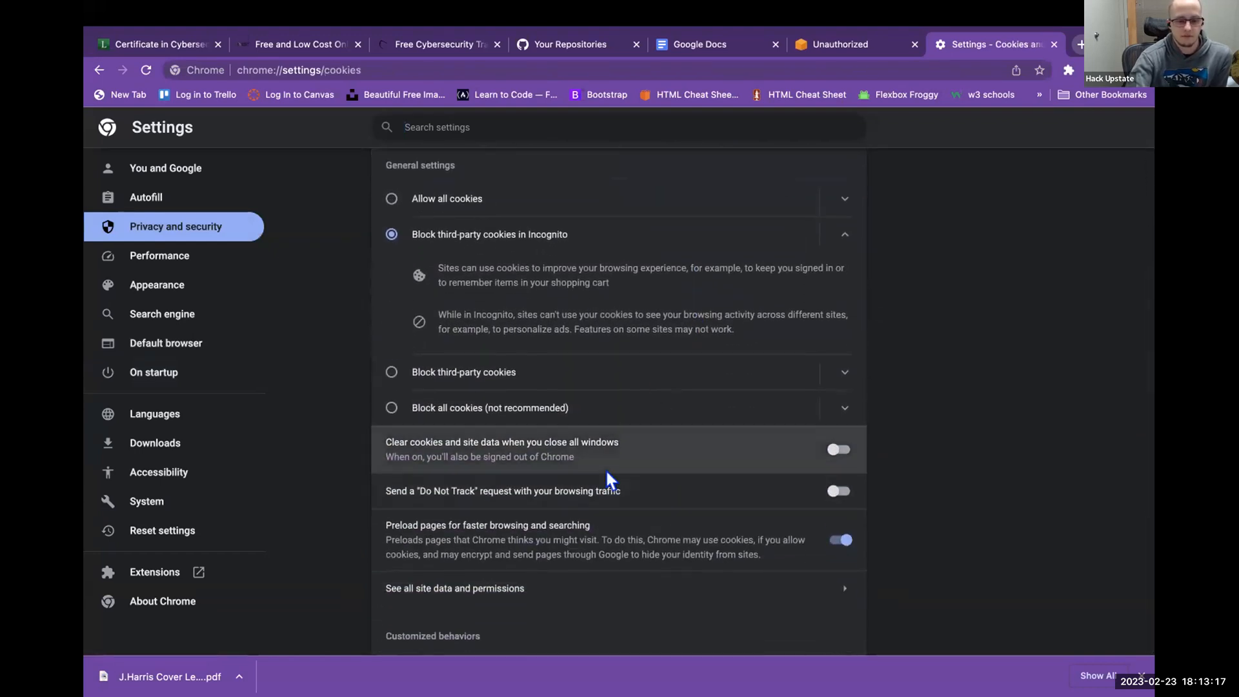
pyautogui.scroll(-4, 605, 510)
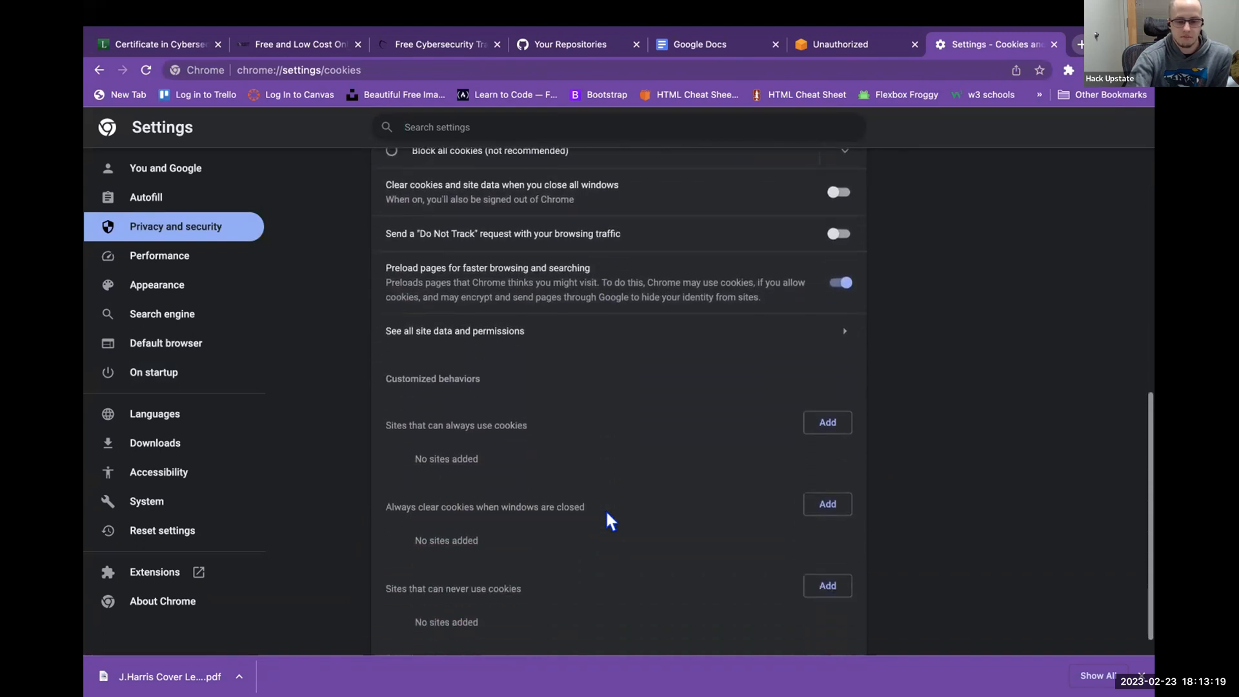
pyautogui.scroll(-1, 610, 520)
pyautogui.scroll(1, 606, 512)
pyautogui.scroll(-1, 606, 512)
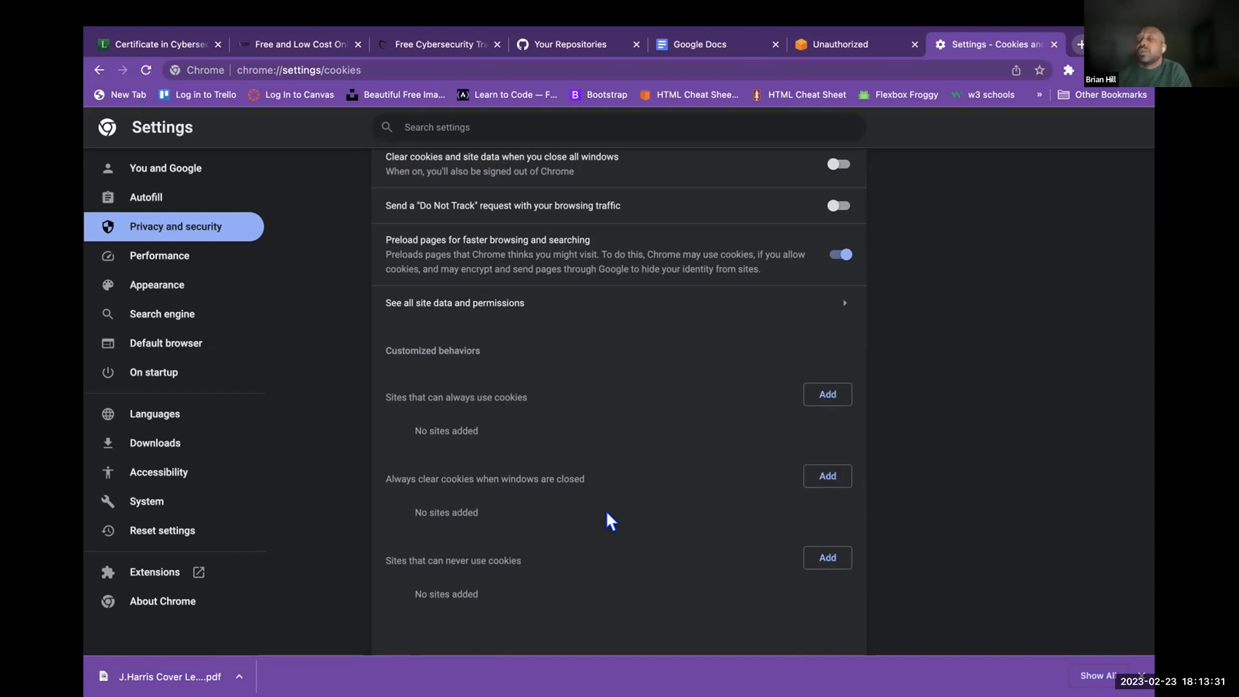
pyautogui.scroll(3, 607, 515)
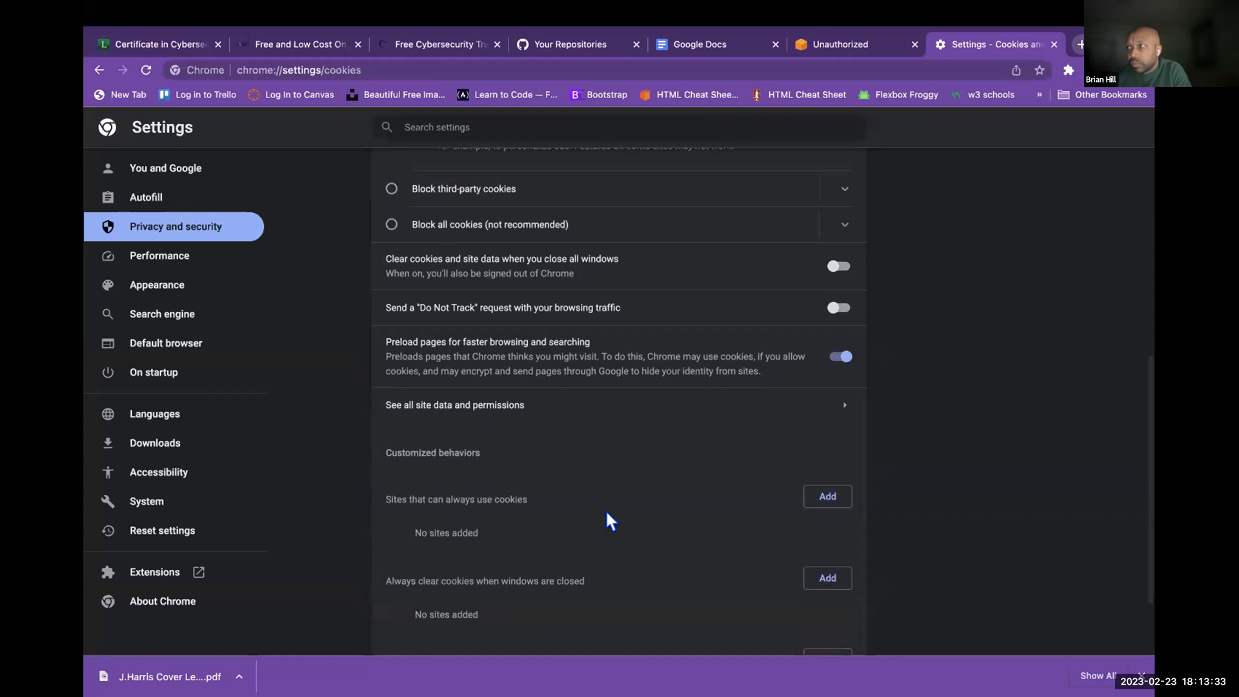
pyautogui.scroll(2, 607, 514)
pyautogui.scroll(1, 607, 513)
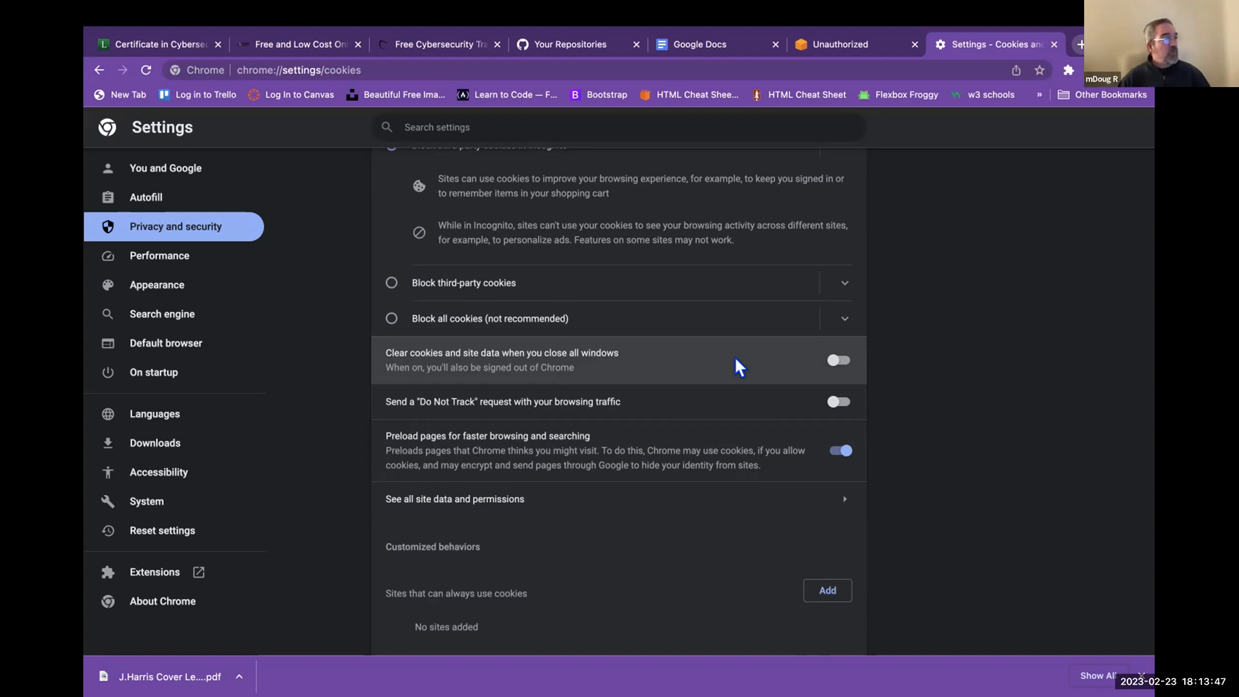
pyautogui.scroll(2, 675, 413)
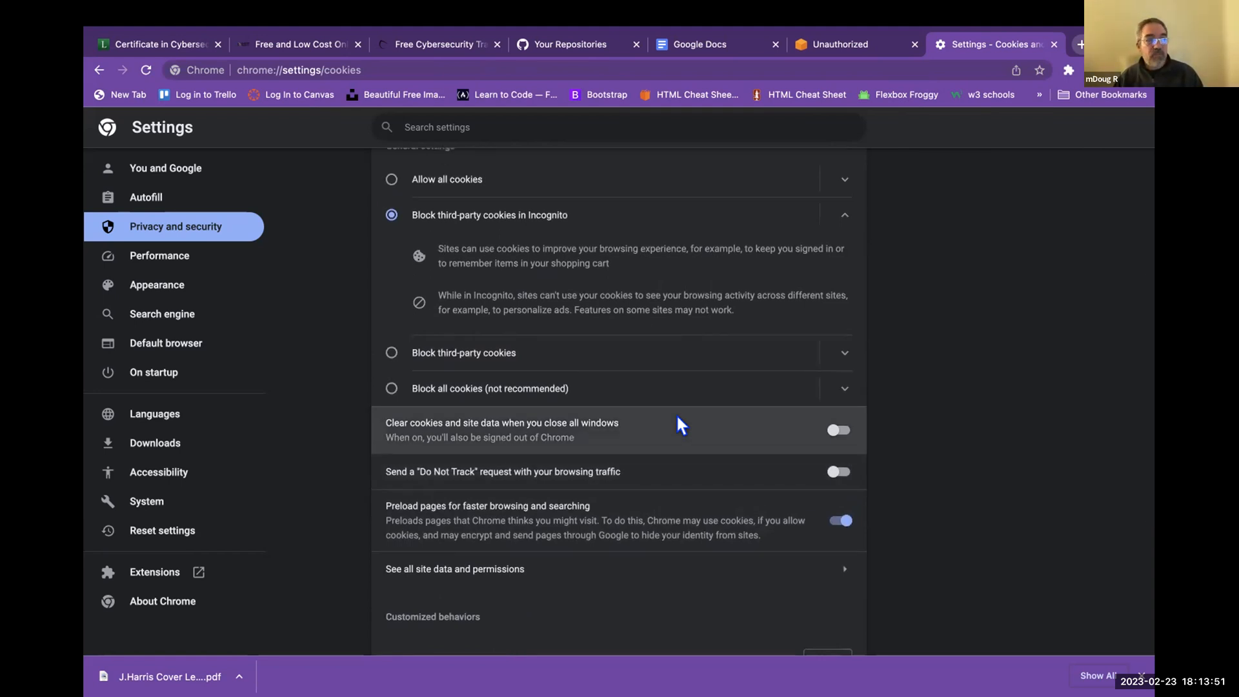
pyautogui.scroll(4, 660, 300)
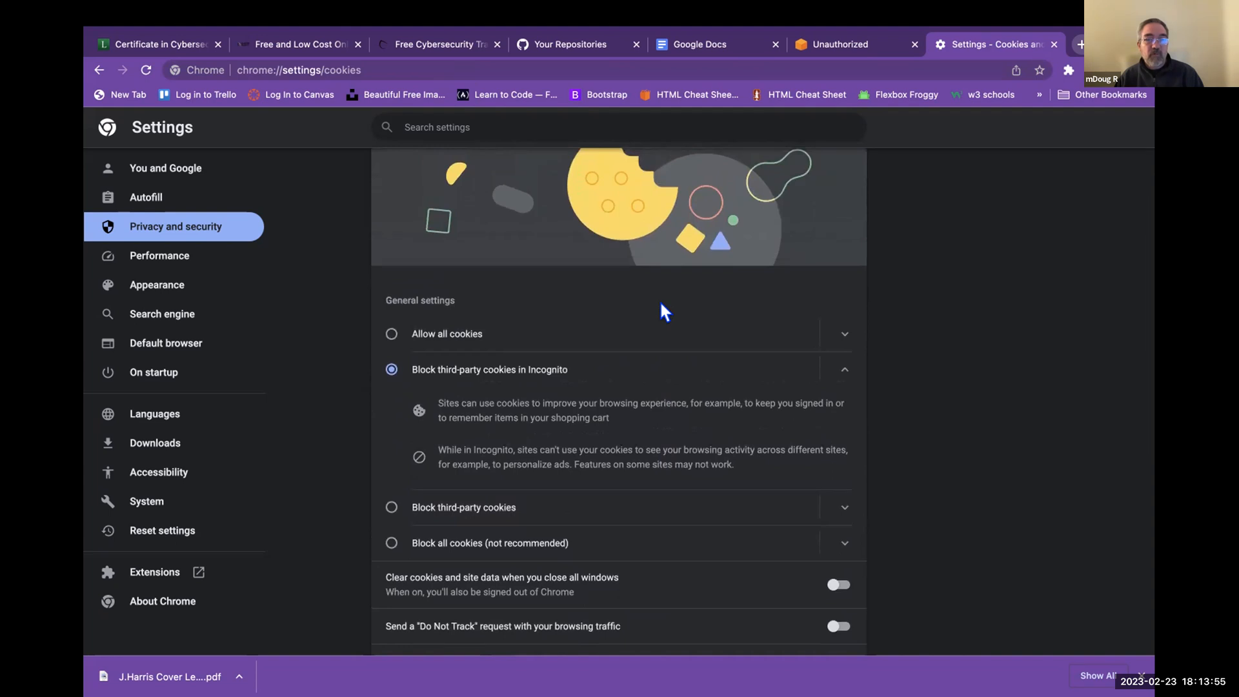
pyautogui.scroll(-3, 579, 482)
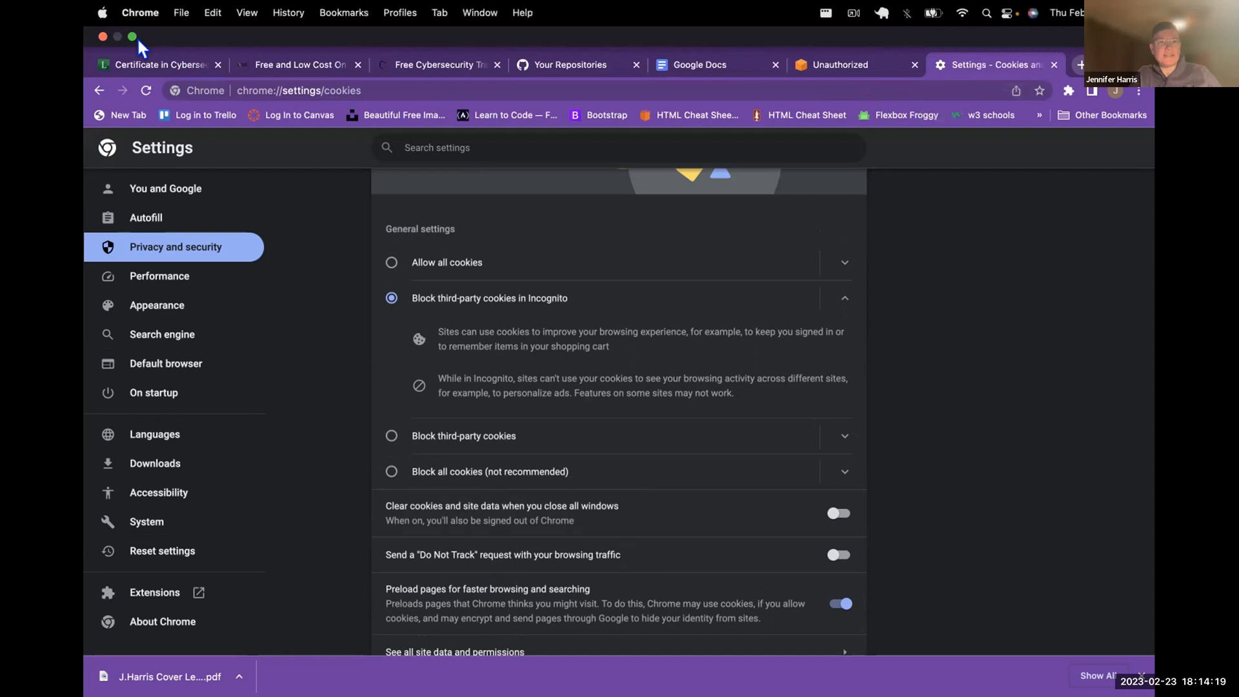
# - Take the Chrome window out of full screen and return to the Unauthorized AWS console page
pyautogui.click(130, 37)
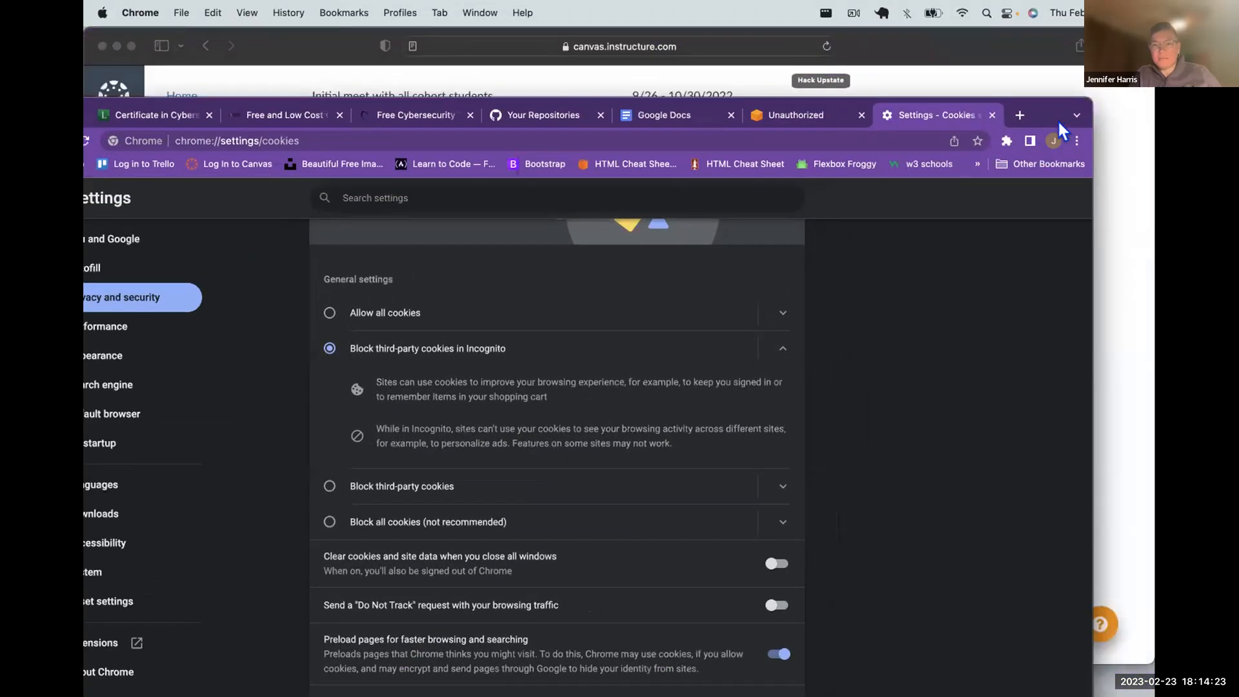
pyautogui.click(816, 129)
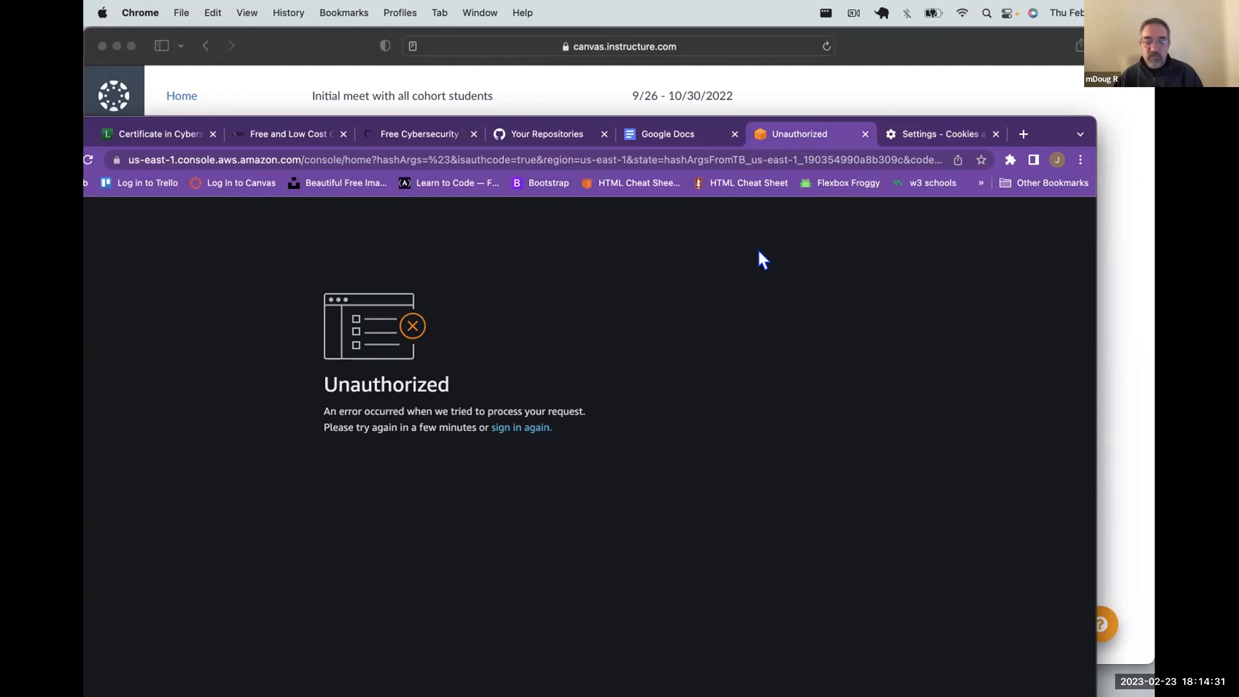
# - Examine the advanced options for clearing browsing data, cancel without clearing, and go back to the Unauthorized AWS page
pyautogui.press('super+shift+BackSpace')
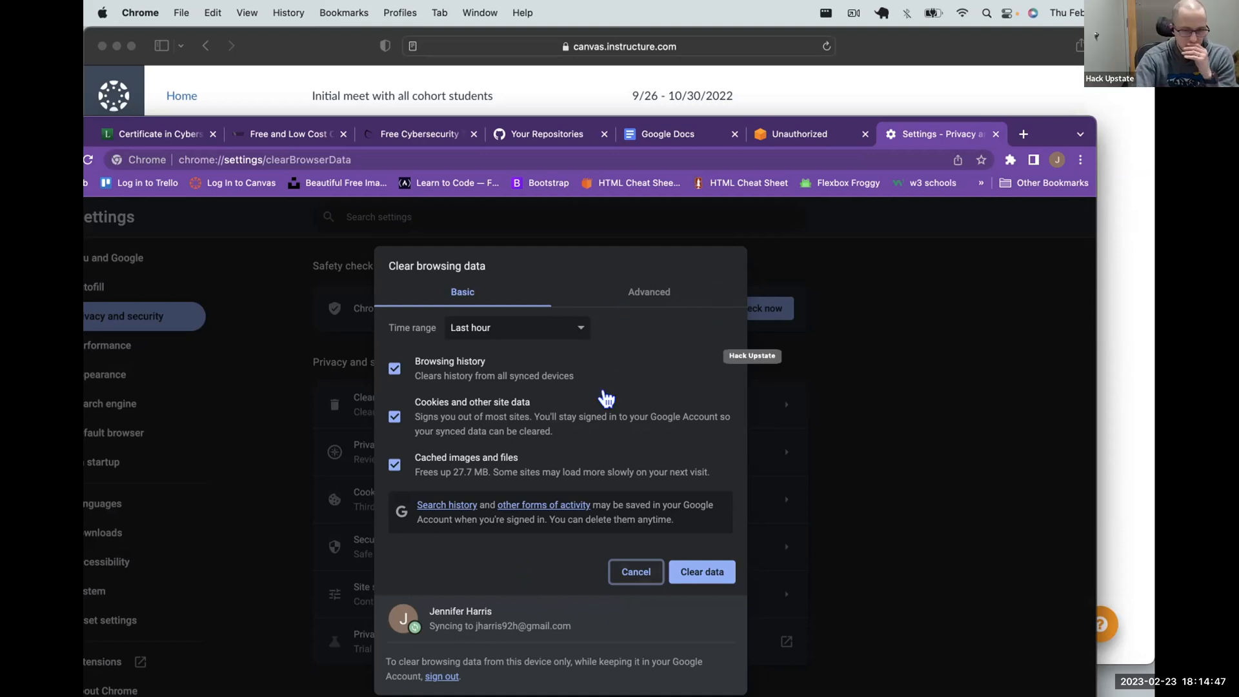
pyautogui.click(650, 293)
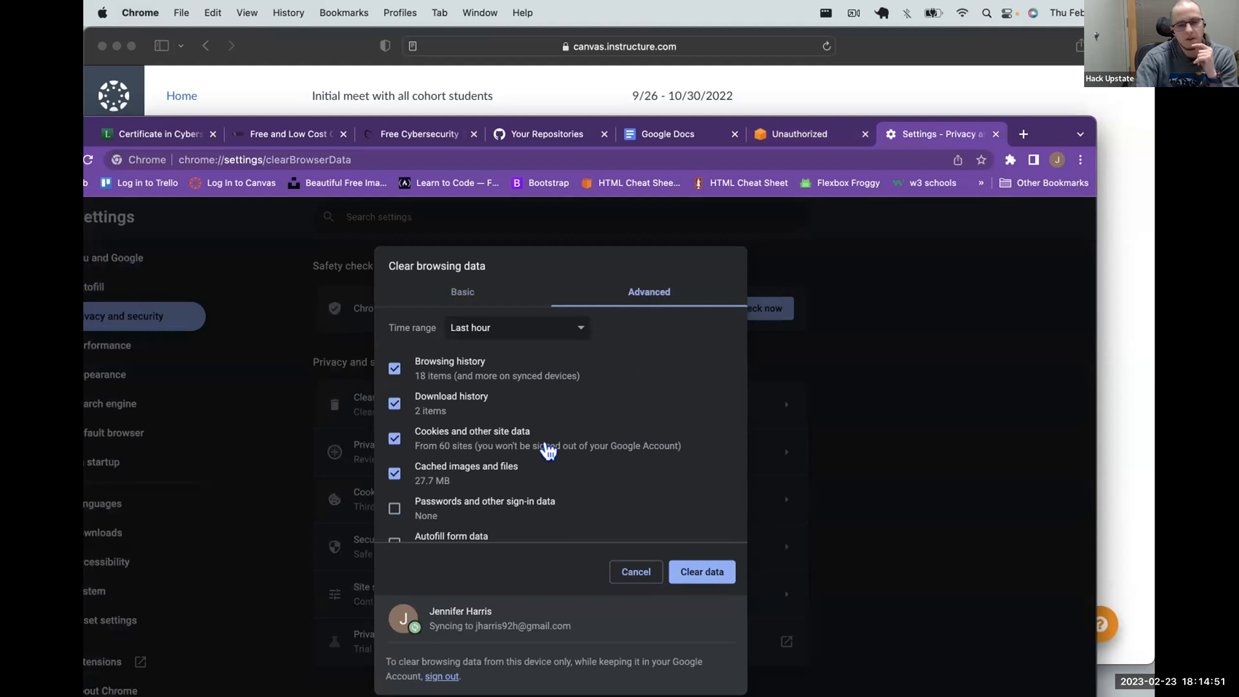
pyautogui.scroll(-5, 548, 450)
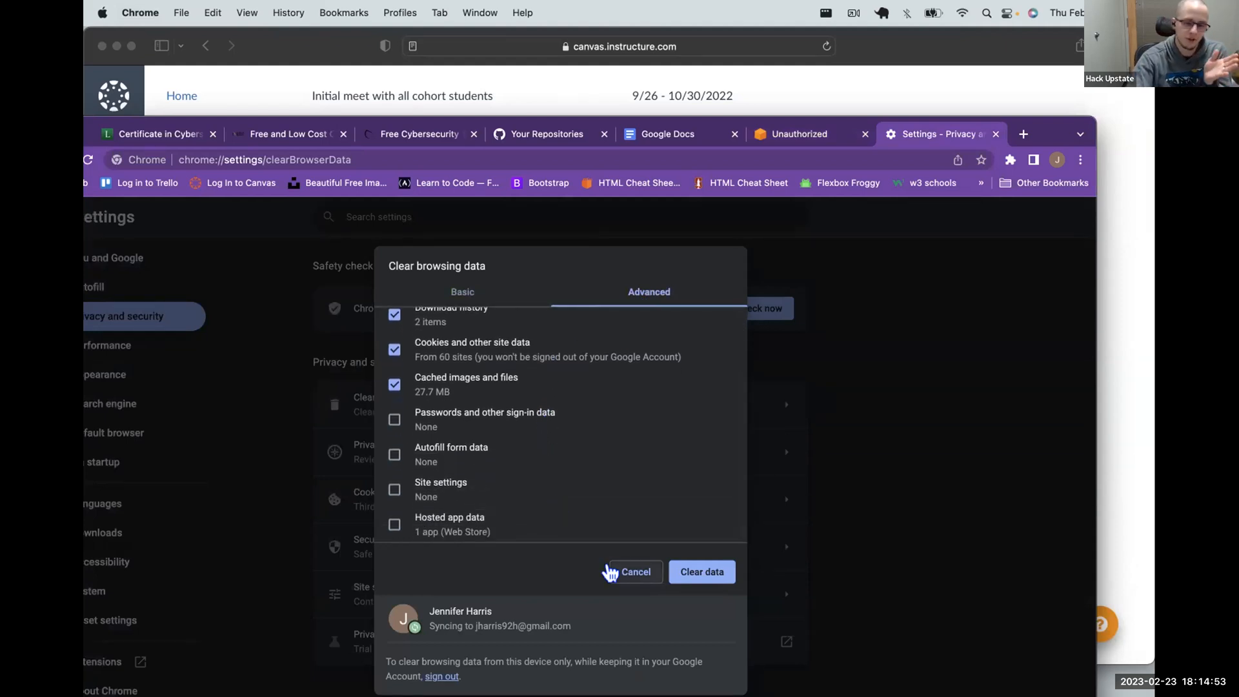
pyautogui.click(611, 571)
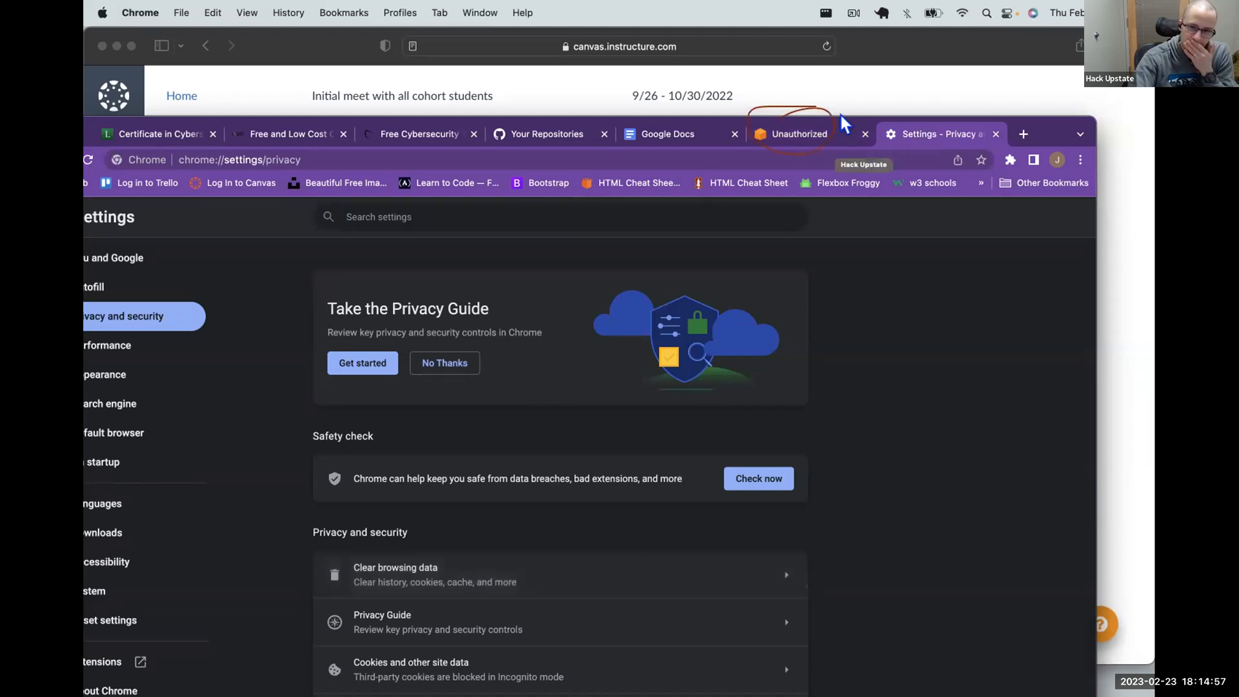
pyautogui.click(800, 134)
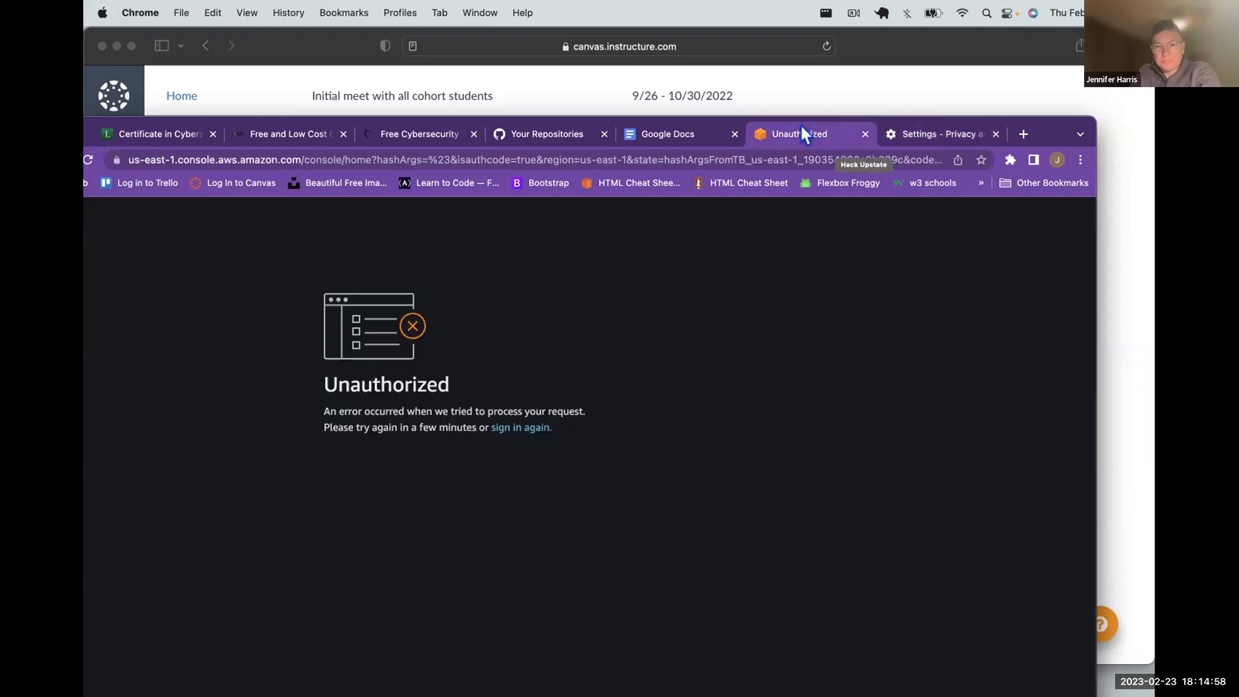
# - Open the developer tools' Application view on the Unauthorized page, enlarge the tools pane and reposition the window so the storage list is fully visible
pyautogui.rightClick(760, 367)
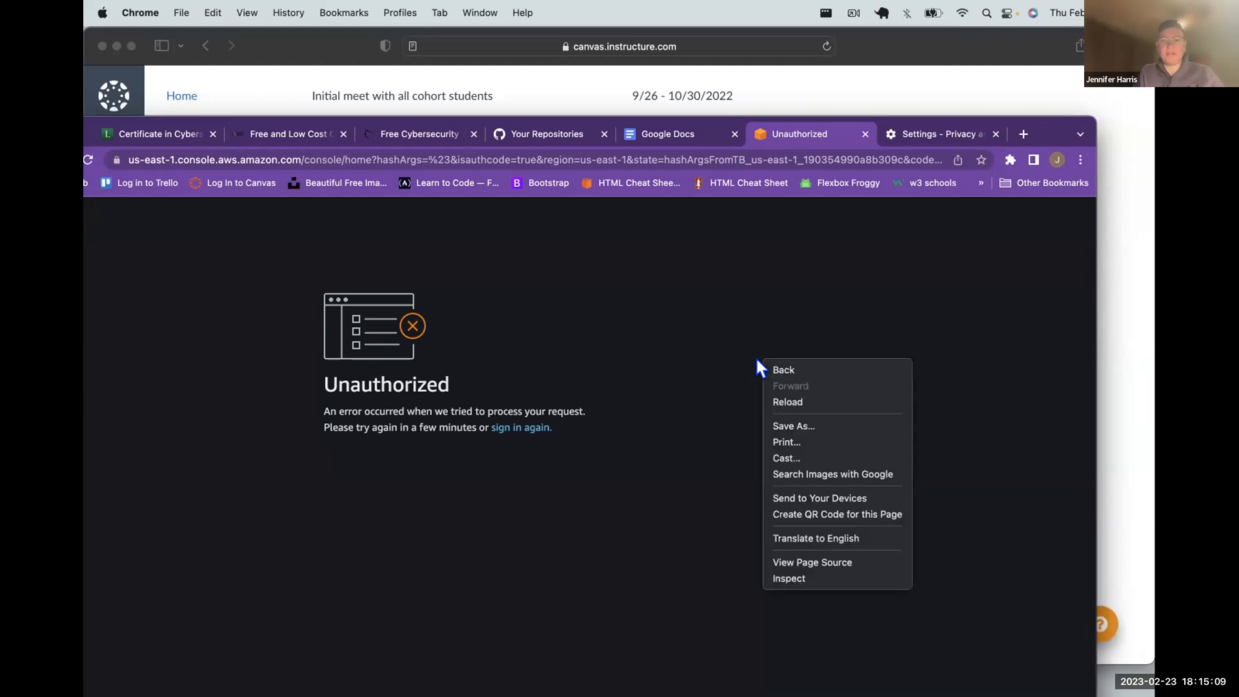
pyautogui.click(787, 572)
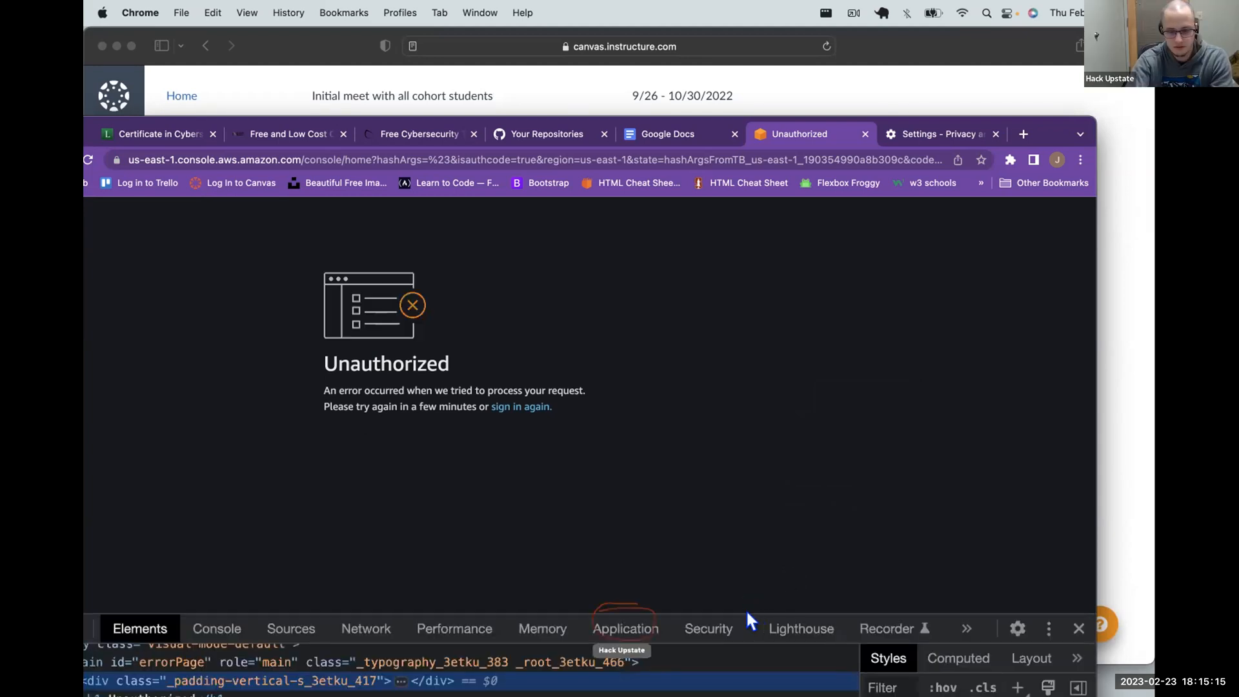
pyautogui.click(643, 622)
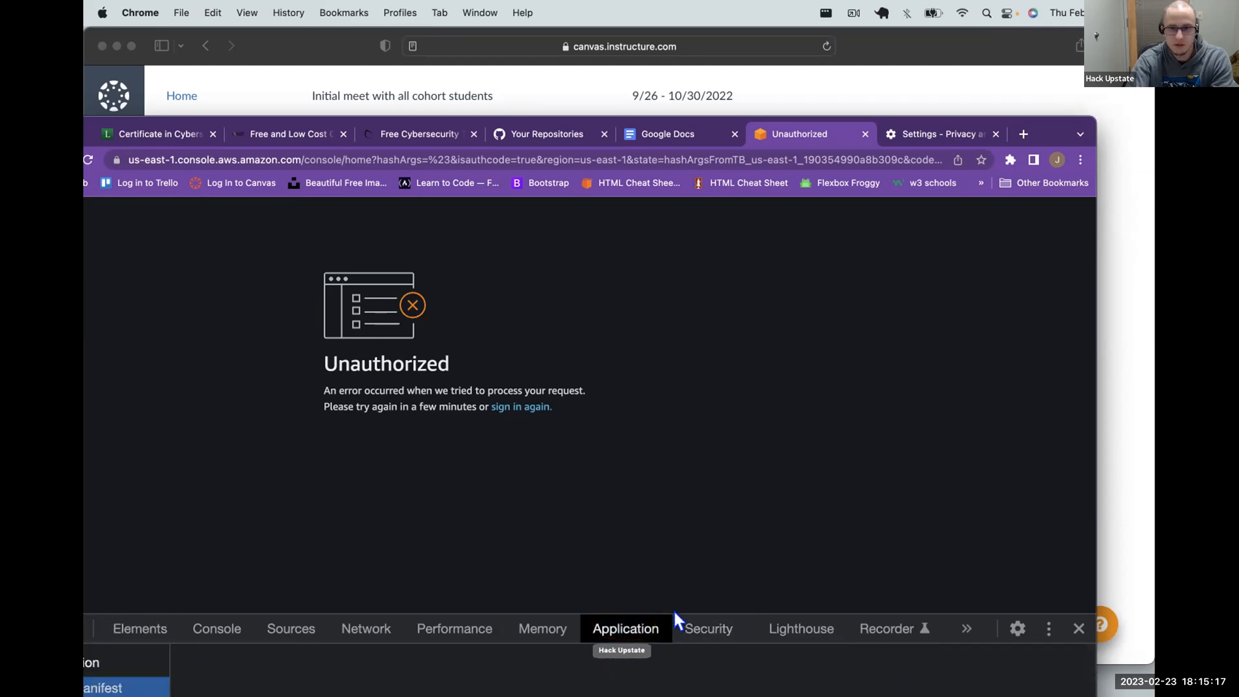
pyautogui.moveTo(670, 602); pyautogui.dragTo(725, 255)
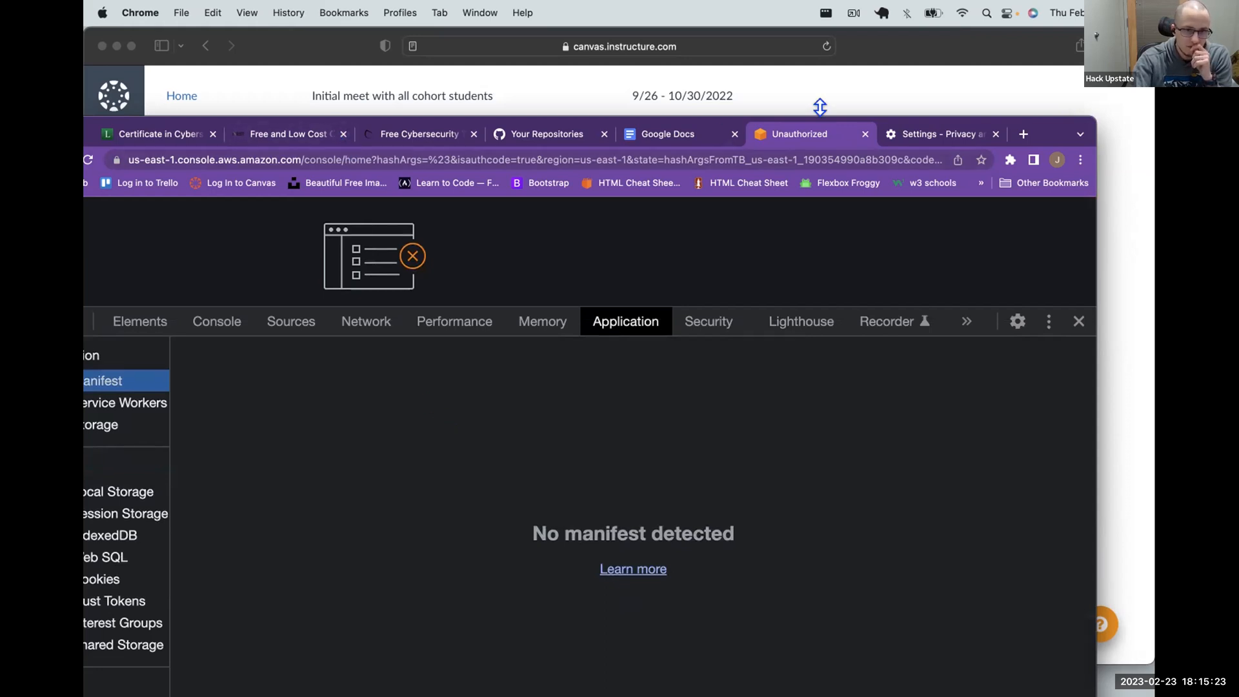
pyautogui.moveTo(1037, 118); pyautogui.dragTo(1094, 42)
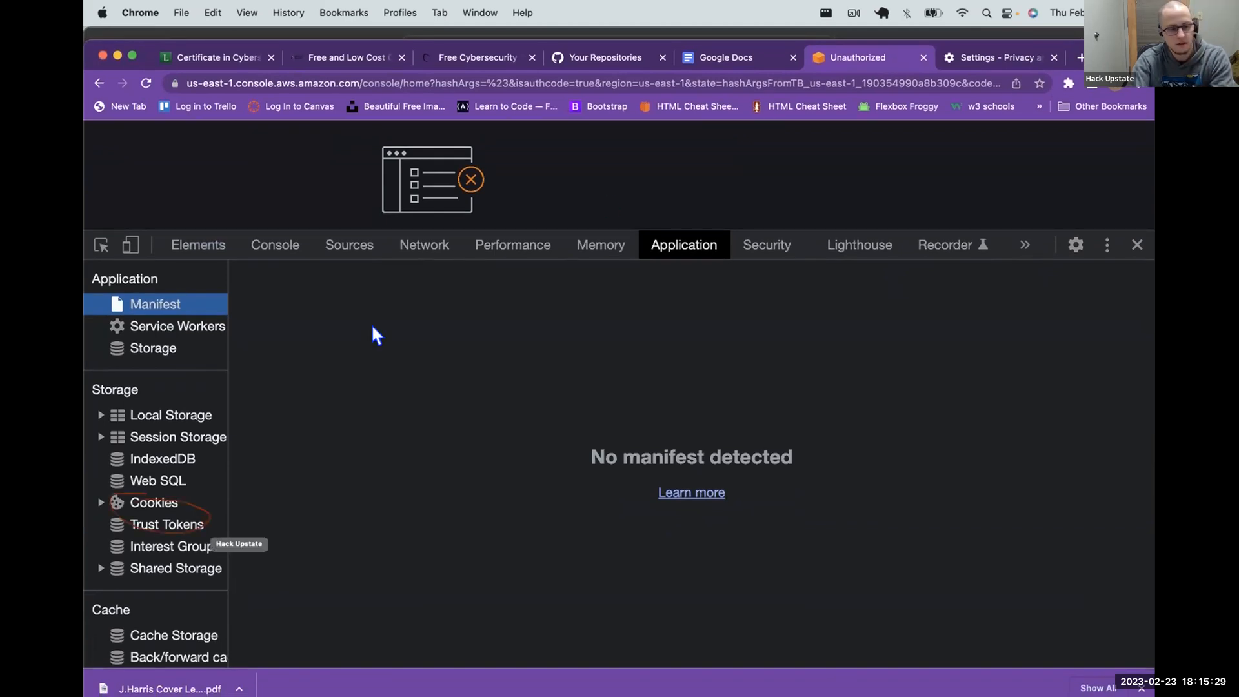
# - Clear all cookies stored for the us-east AWS console site and reload the page
pyautogui.click(147, 502)
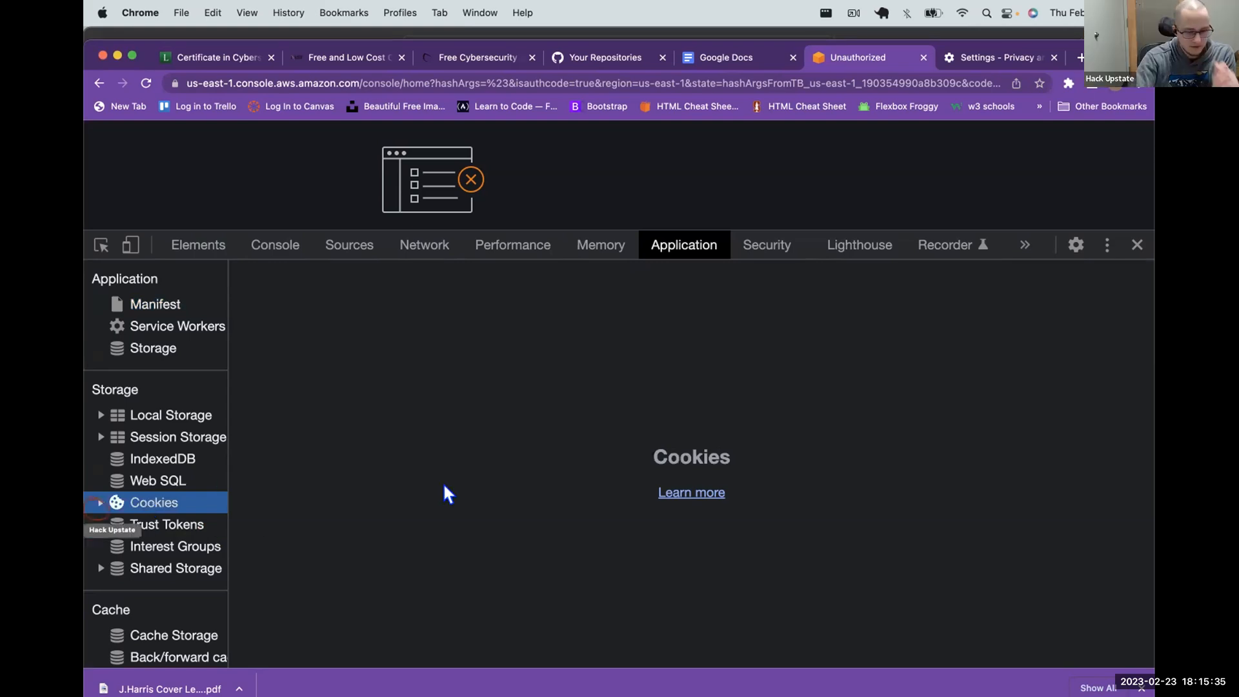
pyautogui.click(94, 501)
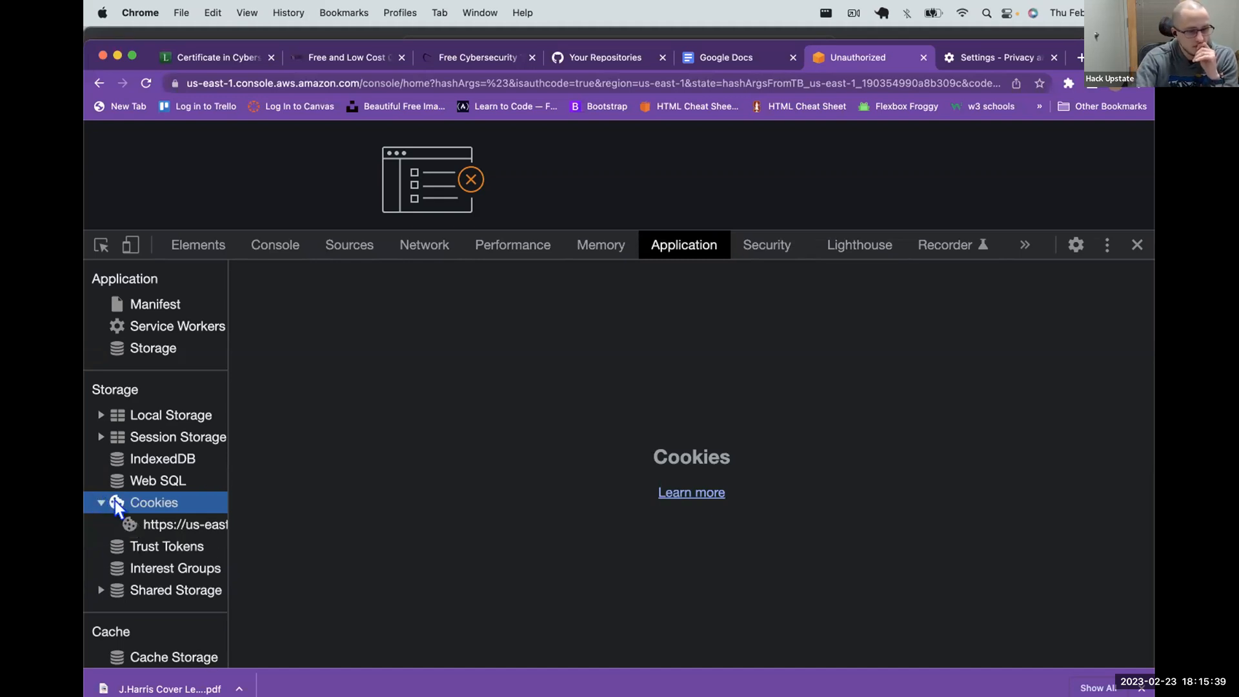
pyautogui.click(150, 520)
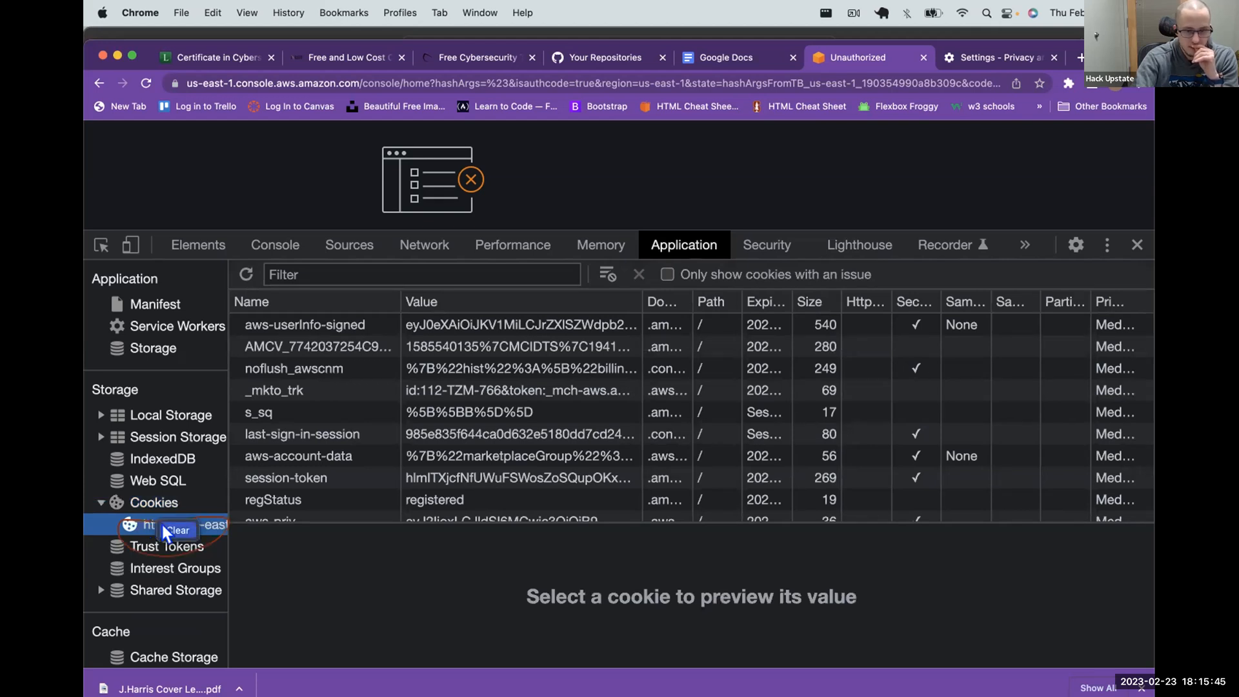
pyautogui.click(163, 526)
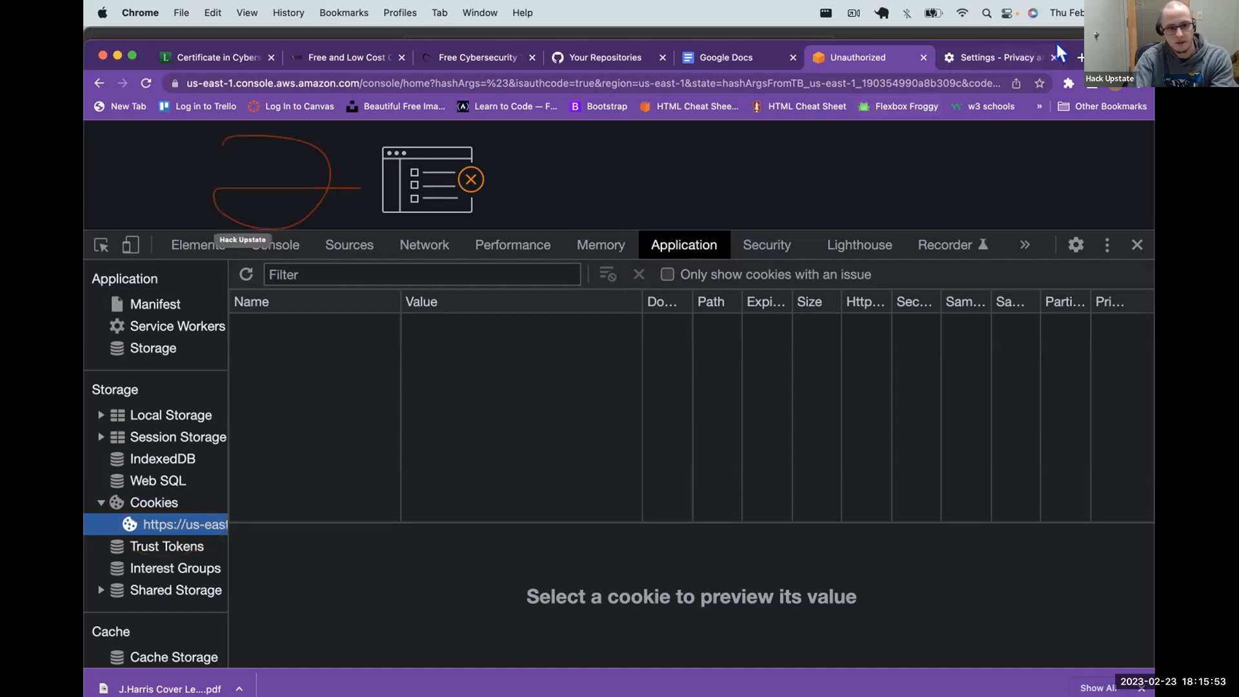
pyautogui.click(141, 86)
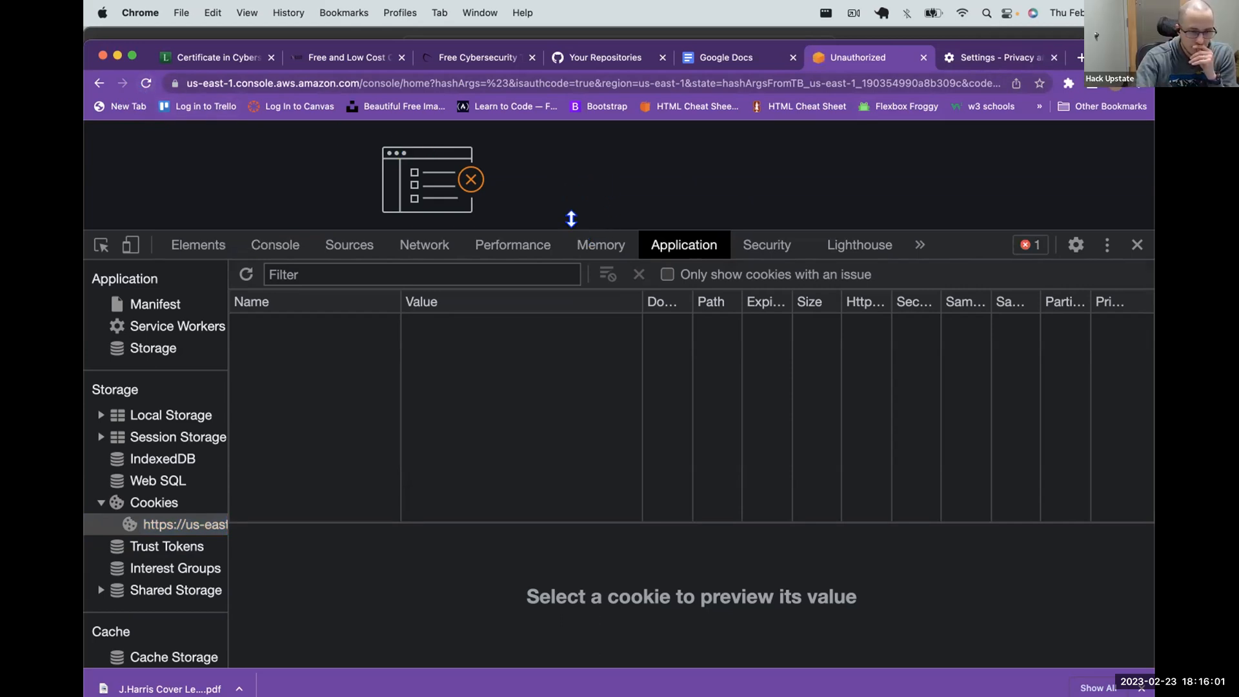
# - Put the Chrome window in full screen and resize the developer tools pane to share the height with the Unauthorized page
pyautogui.moveTo(570, 226); pyautogui.dragTo(564, 528)
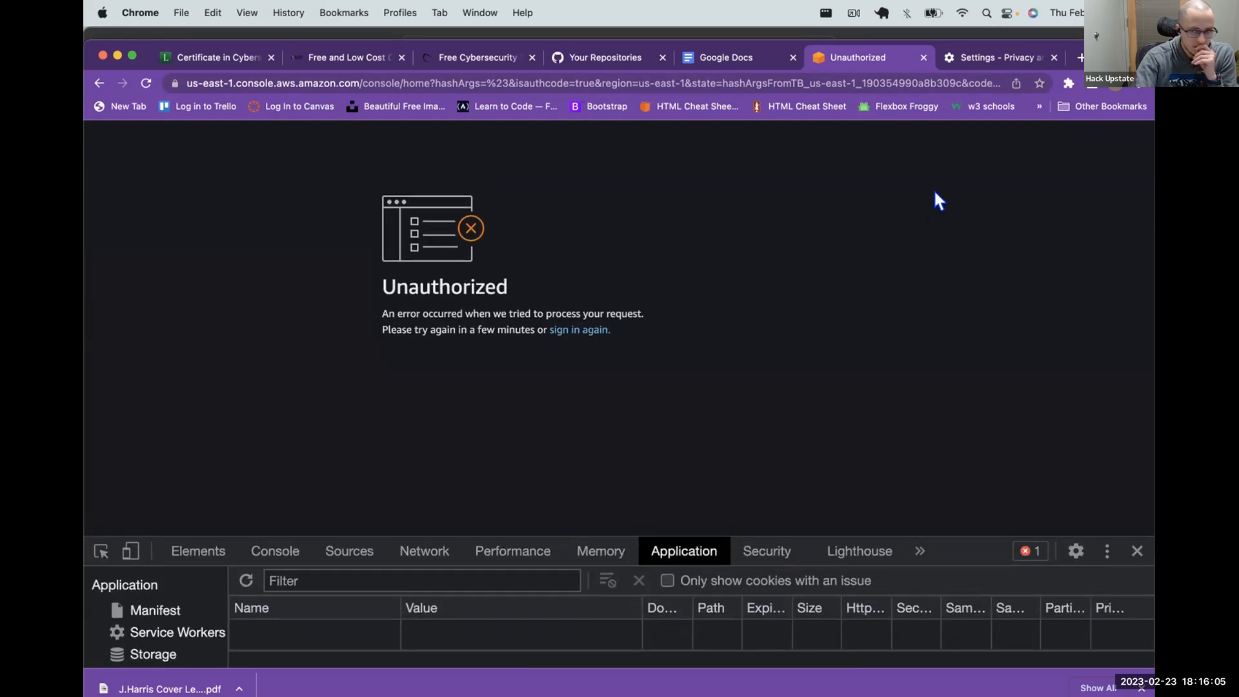
pyautogui.moveTo(1086, 45); pyautogui.dragTo(1077, 113)
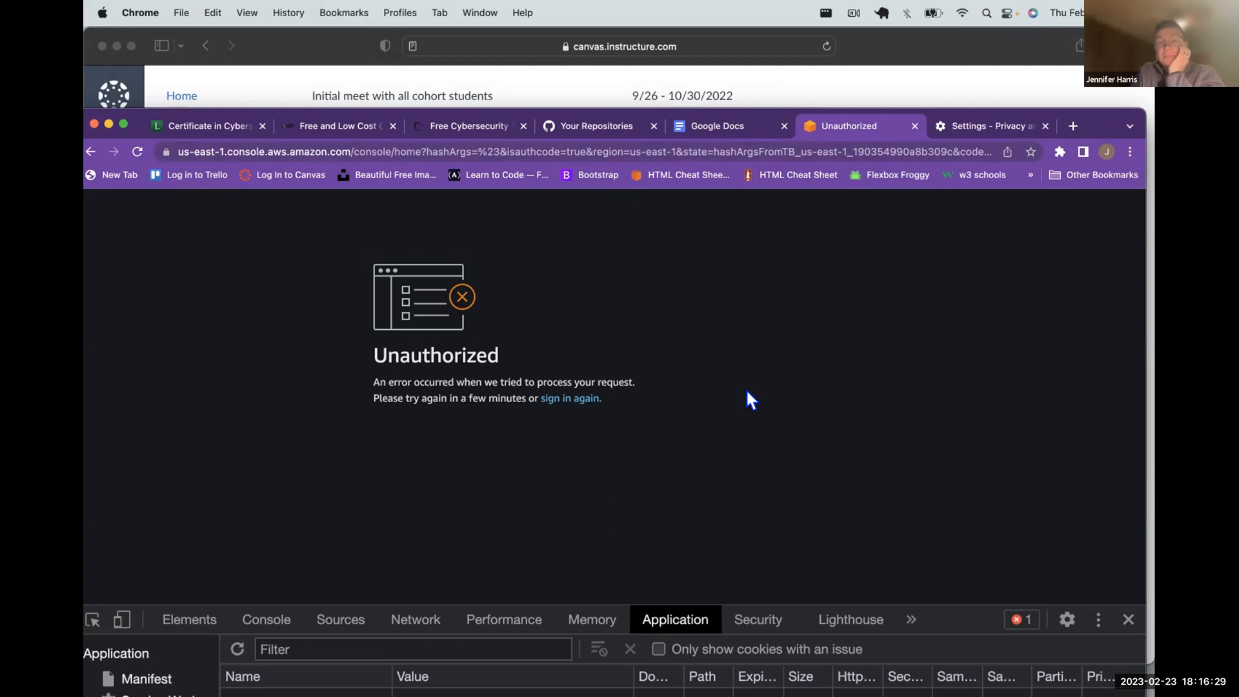
pyautogui.click(123, 124)
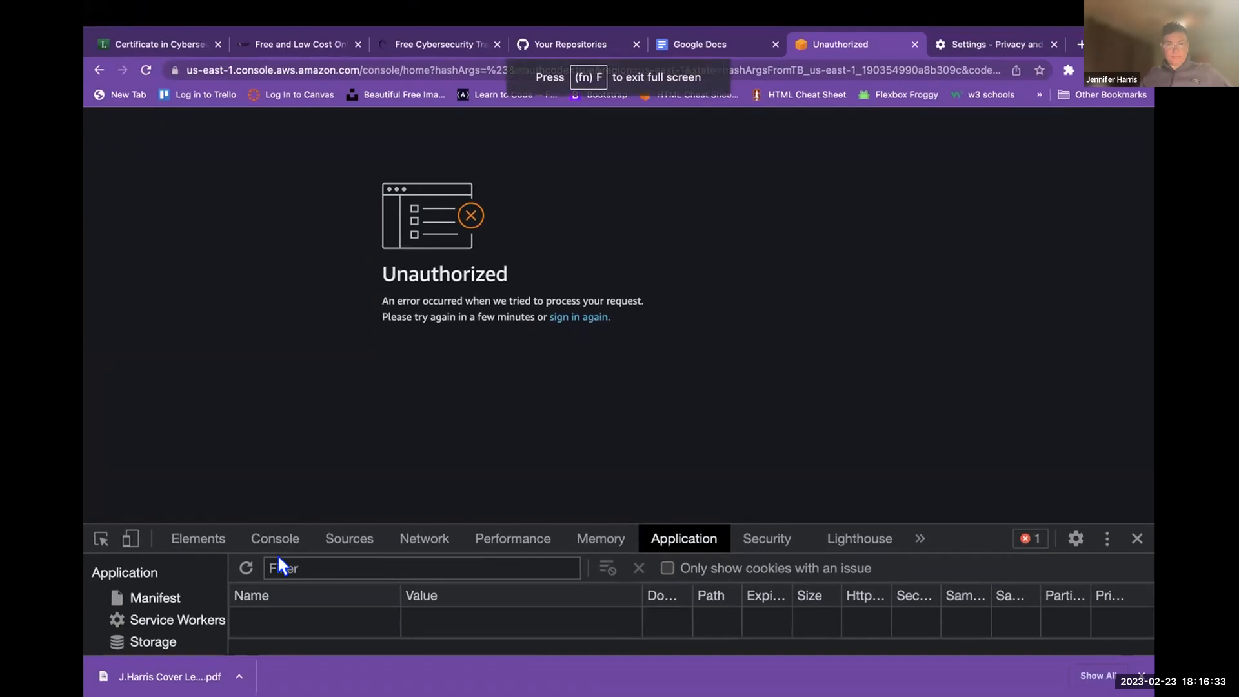
pyautogui.moveTo(395, 520); pyautogui.dragTo(374, 353)
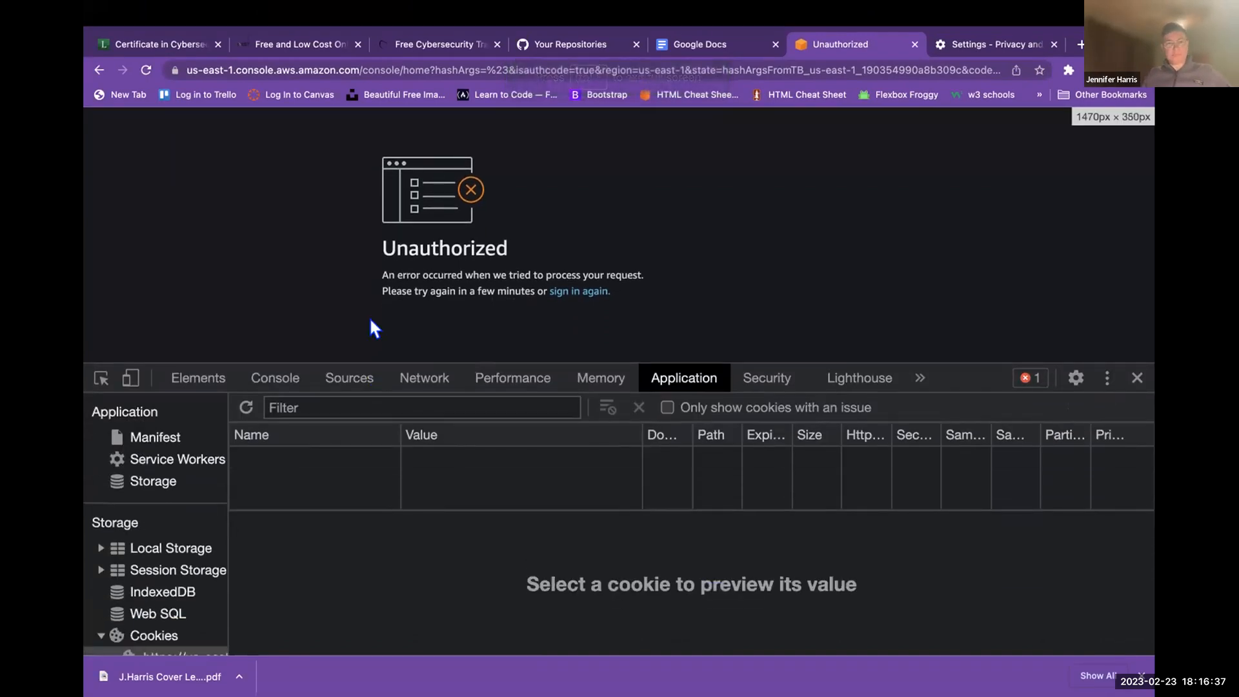
# - Check the cookies stored for the us-east AWS console site again
pyautogui.click(172, 546)
pyautogui.click(151, 636)
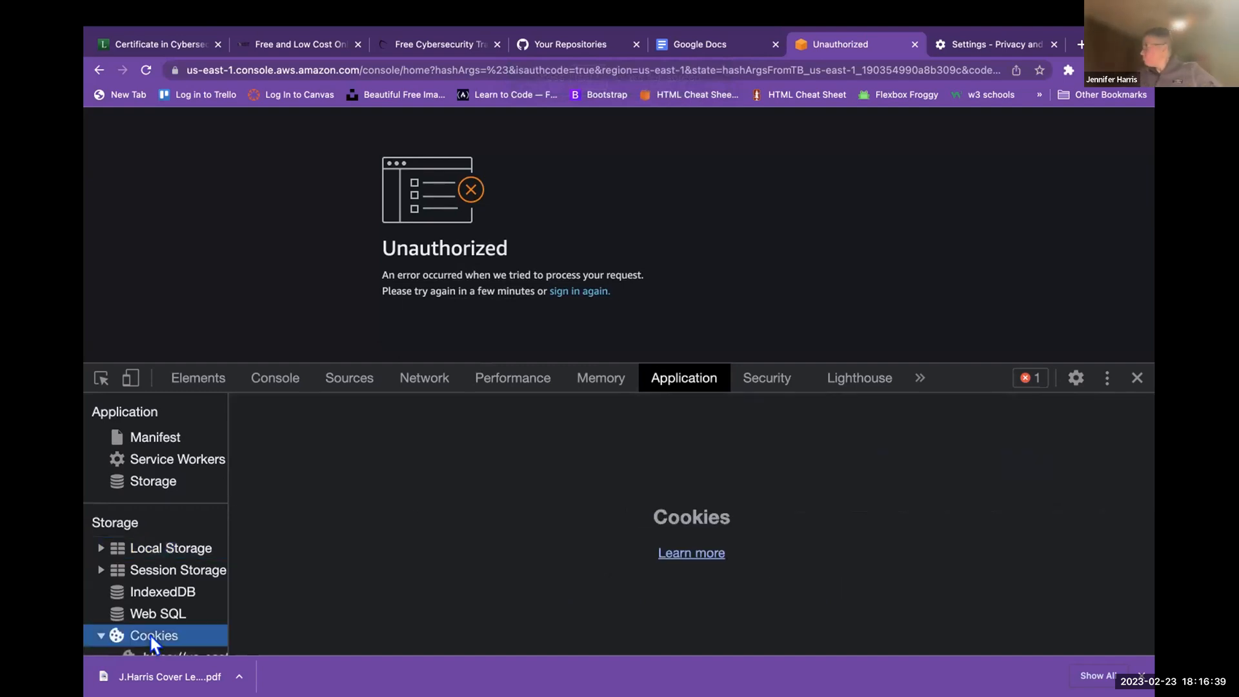
pyautogui.click(169, 647)
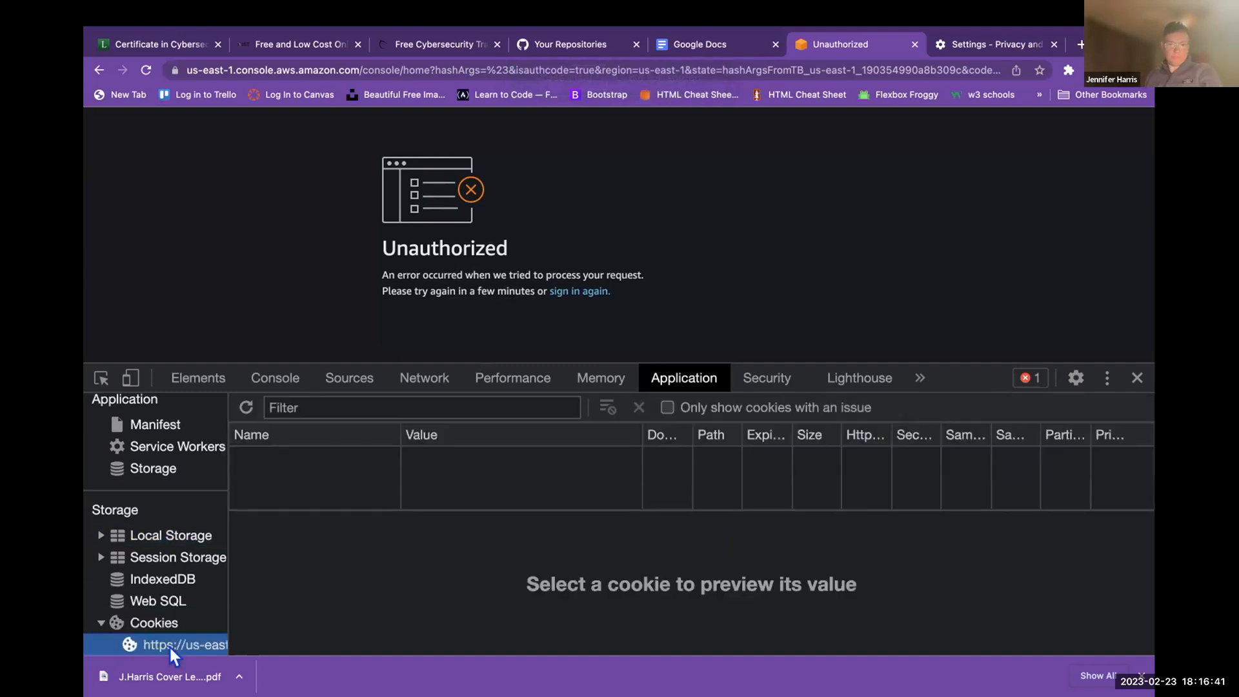
# - Close the downloads bar and clear the session storage of the us-east AWS console site
pyautogui.click(1140, 675)
pyautogui.click(142, 599)
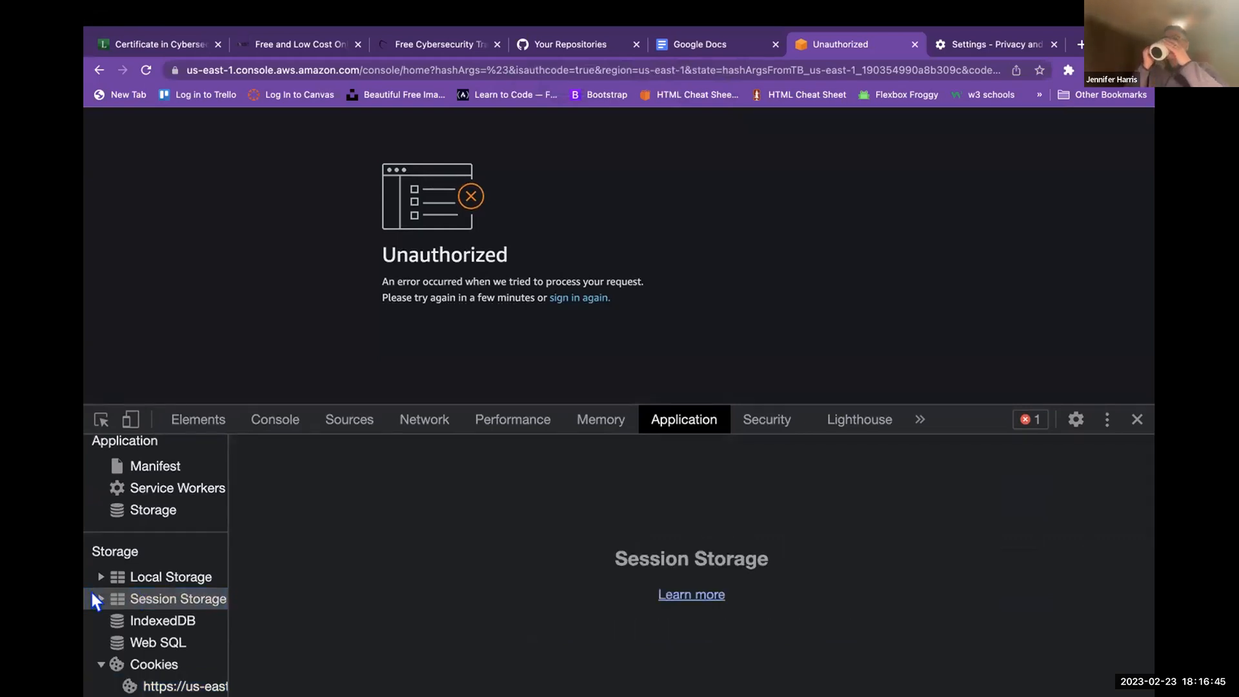
pyautogui.click(101, 595)
pyautogui.click(148, 617)
pyautogui.rightClick(211, 612)
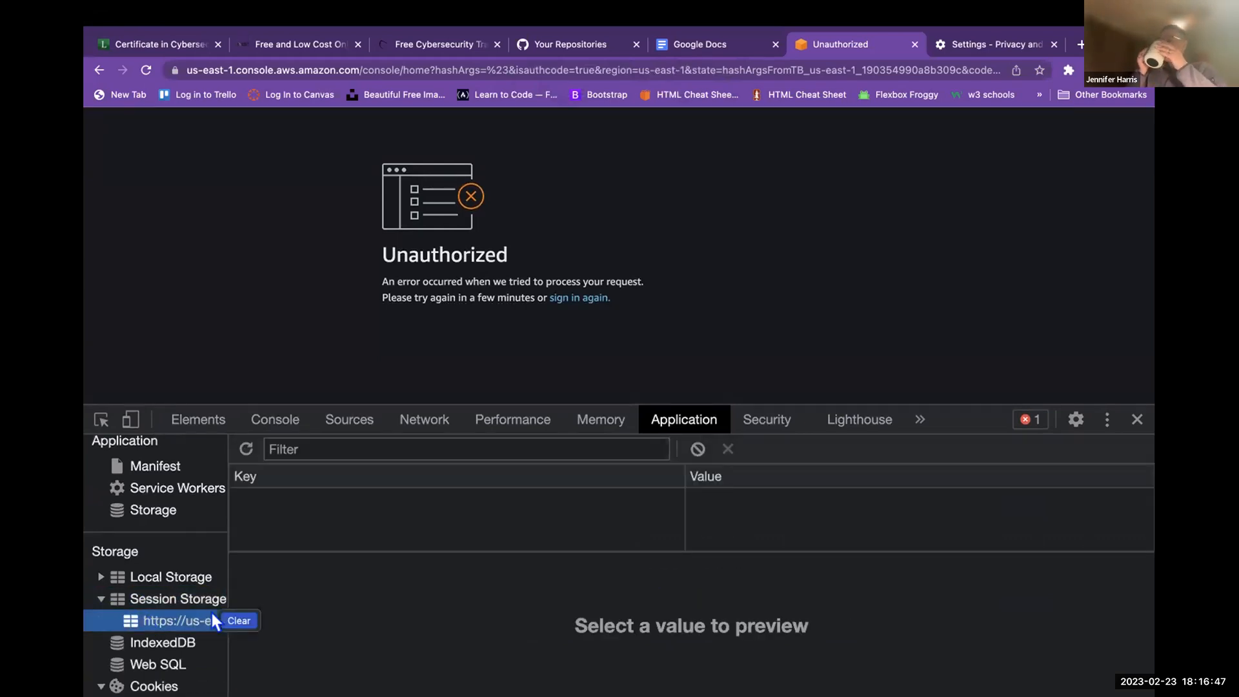
pyautogui.click(242, 616)
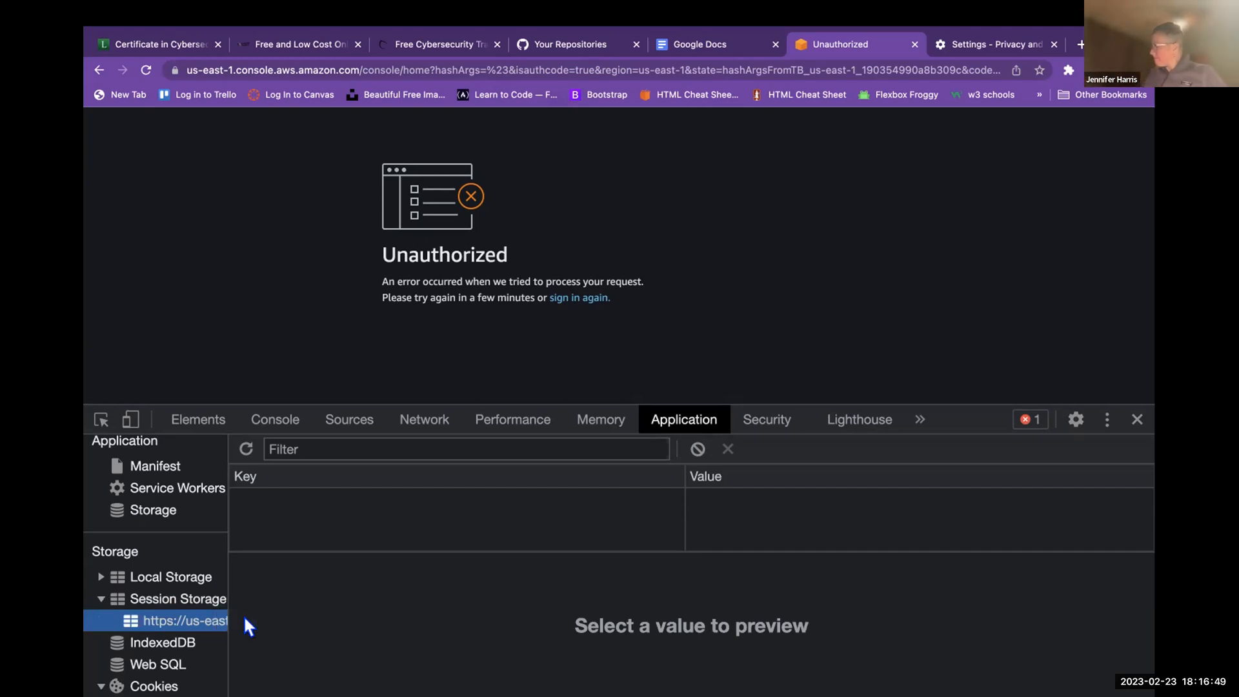
# - Select the Cookies storage group and load the AWS console page again from its existing address
pyautogui.click(153, 686)
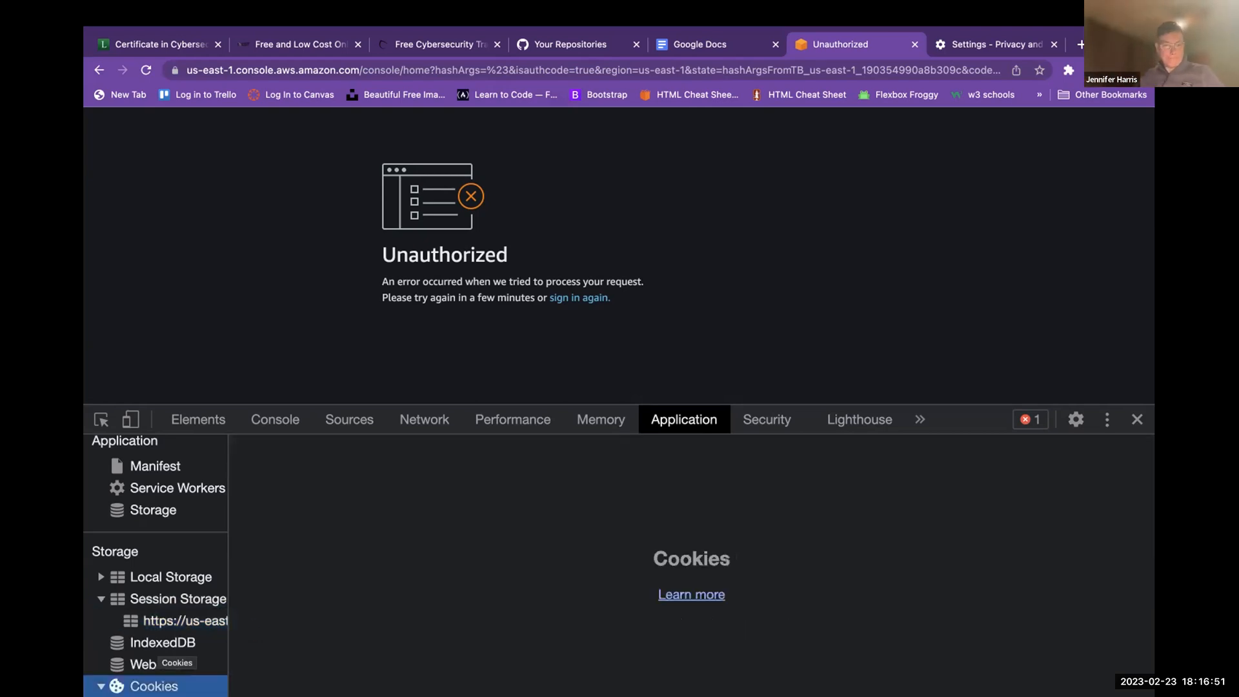
pyautogui.press('super+l')
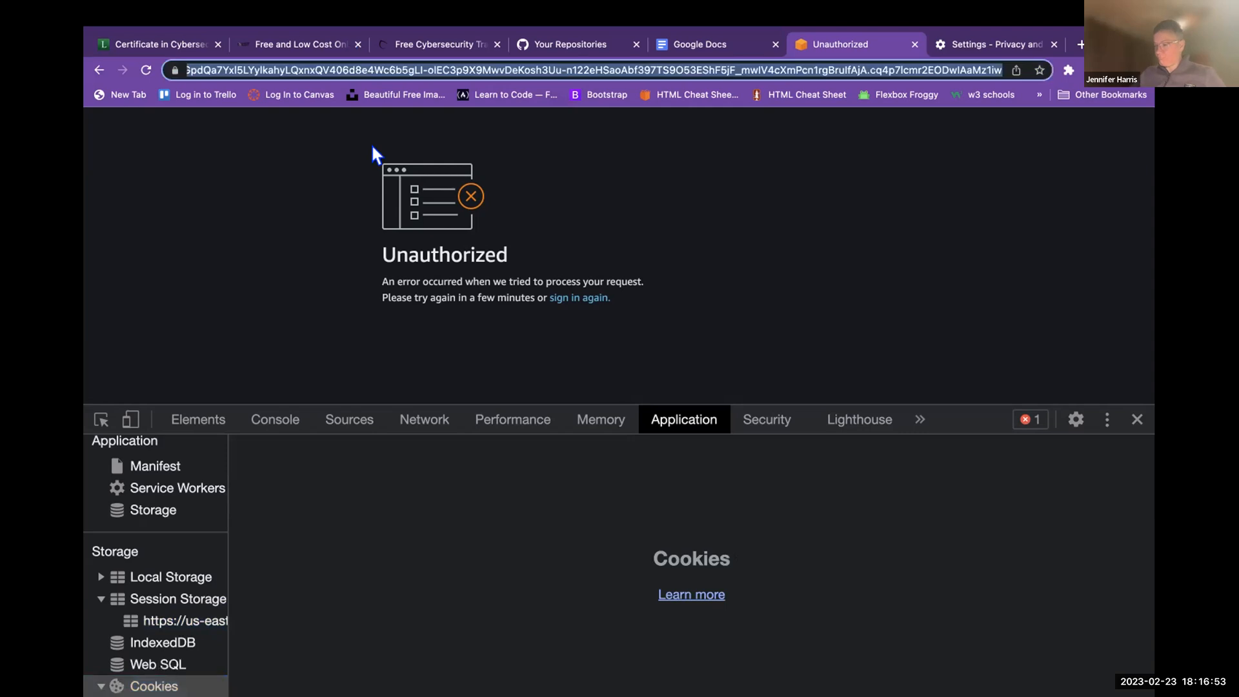
pyautogui.press('Return')
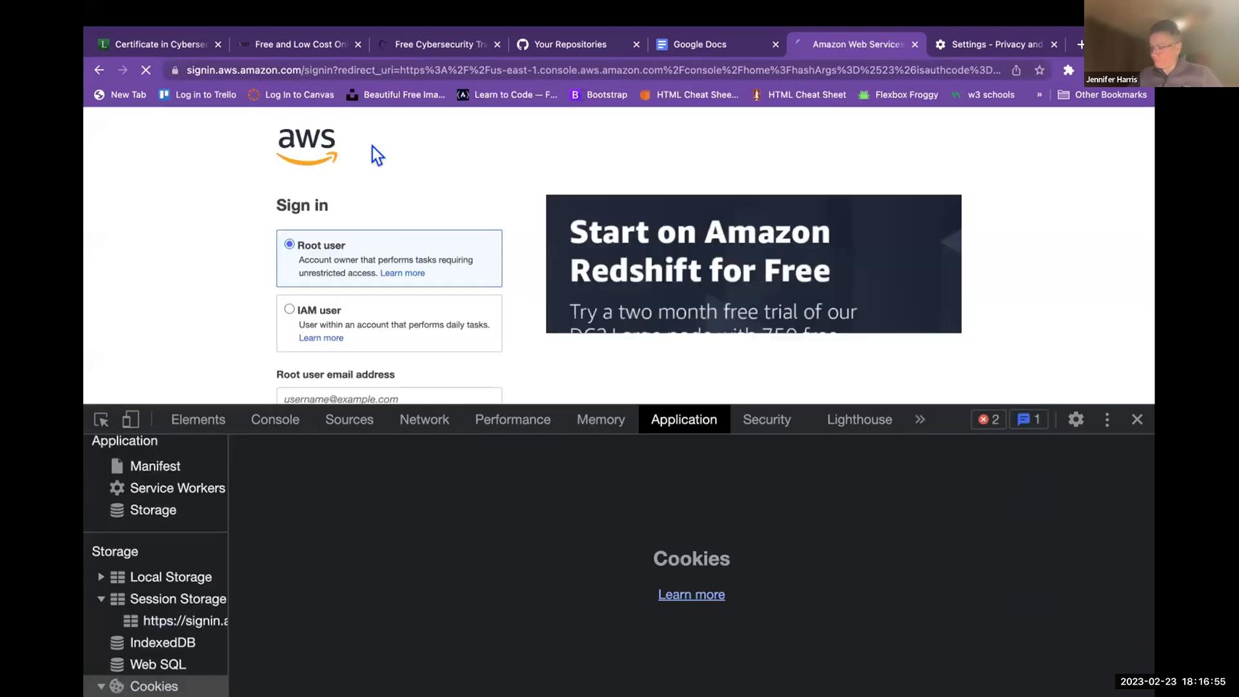
# - Fill in the root user's email address from the saved suggestion and continue with the AWS sign-in
pyautogui.scroll(-2, 377, 155)
pyautogui.click(361, 320)
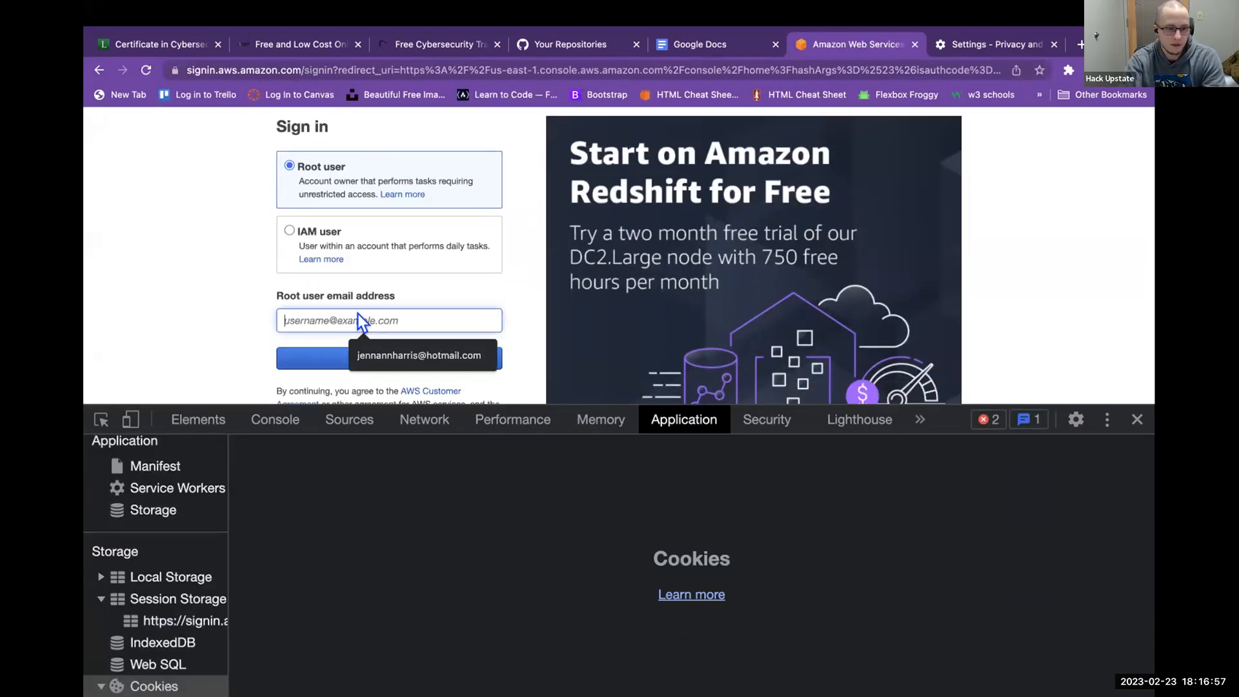
pyautogui.click(387, 355)
pyautogui.click(386, 352)
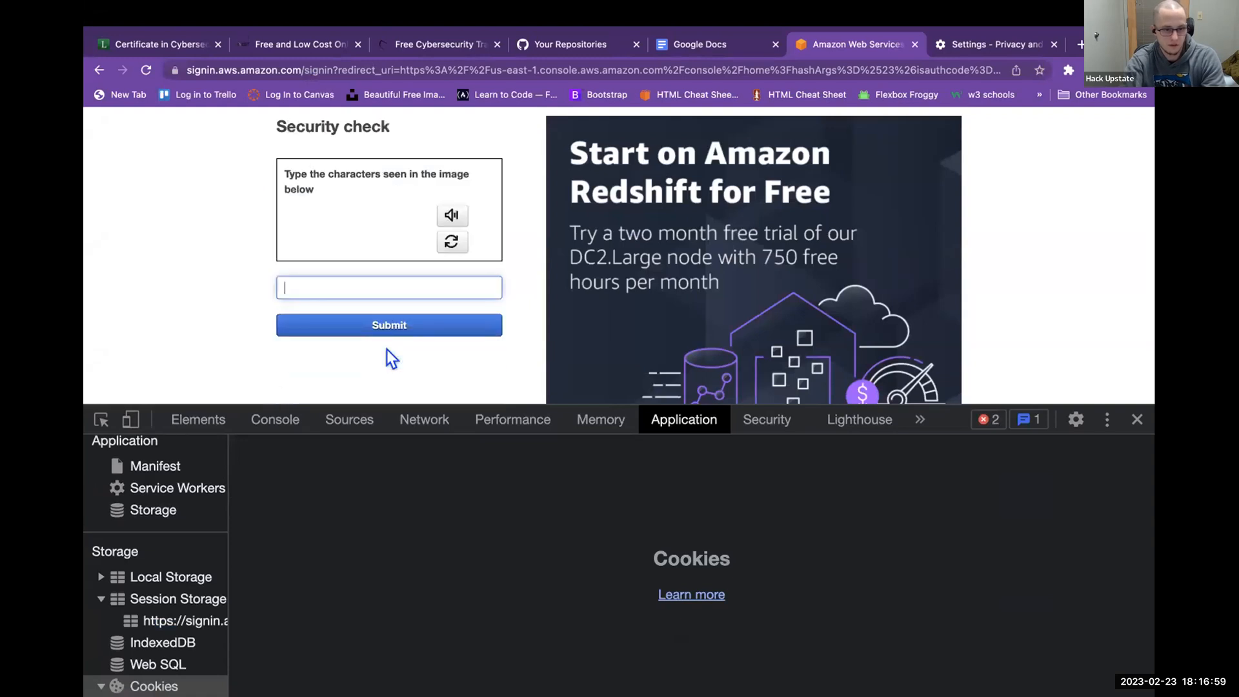
# - Try to pass the AWS security check by entering the characters from the first image, correcting the third one, and submitting
pyautogui.write('r')
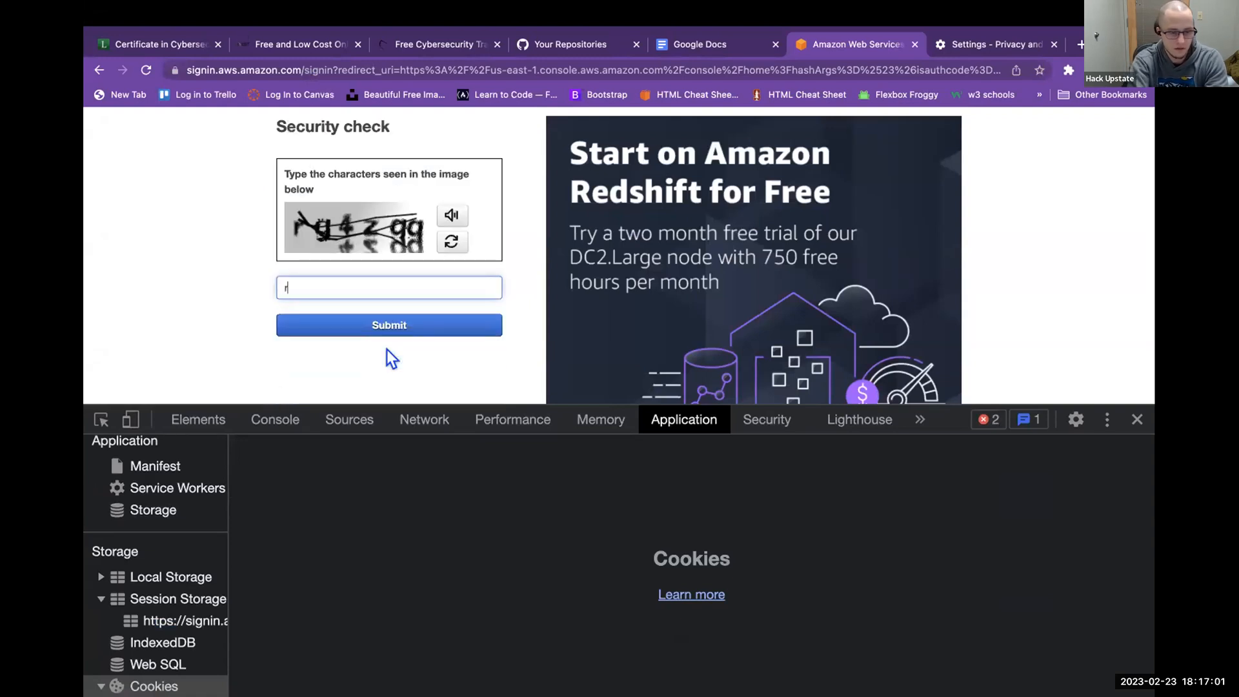
pyautogui.write('g5zqq')
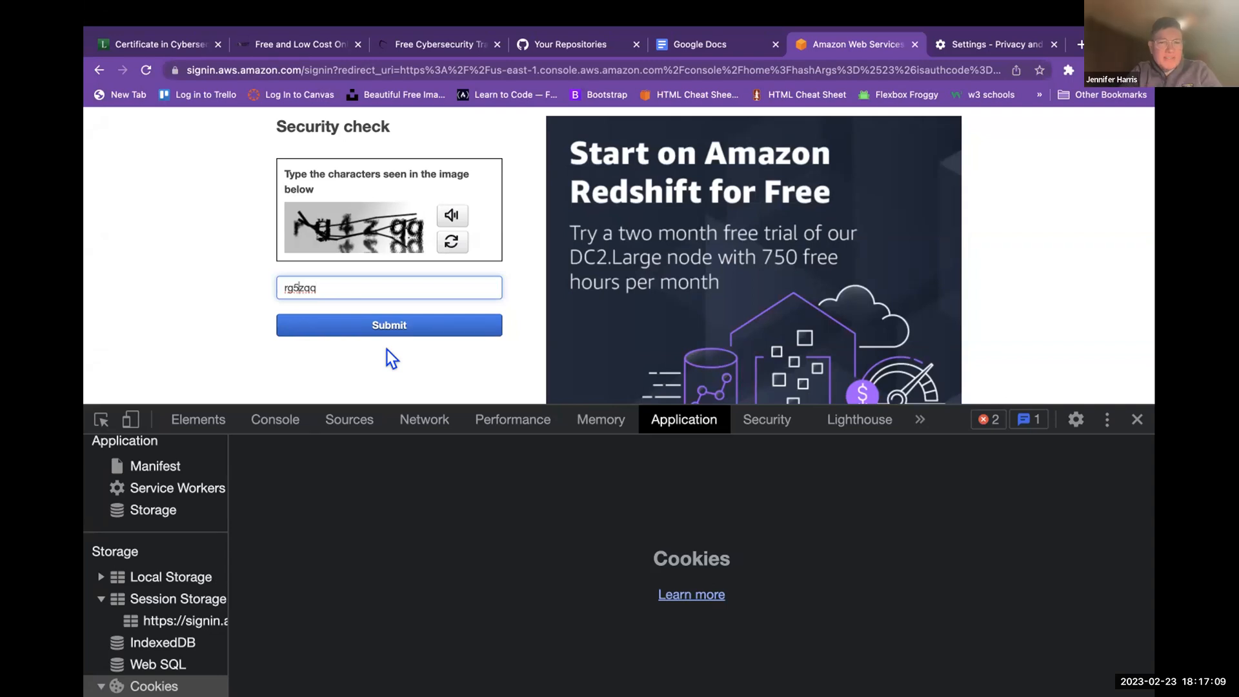
pyautogui.press('Delete')
pyautogui.write('4')
pyautogui.click(370, 324)
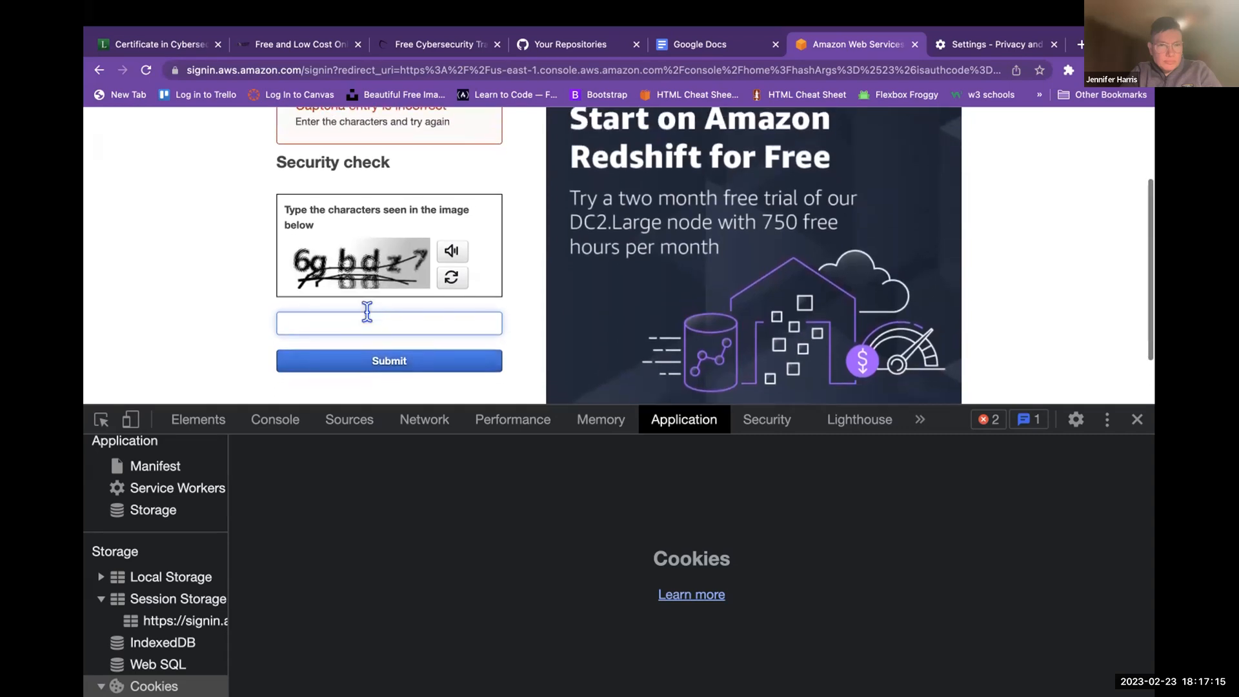
# - Enter the characters from the new security check image and submit them
pyautogui.write('6gbdz7')
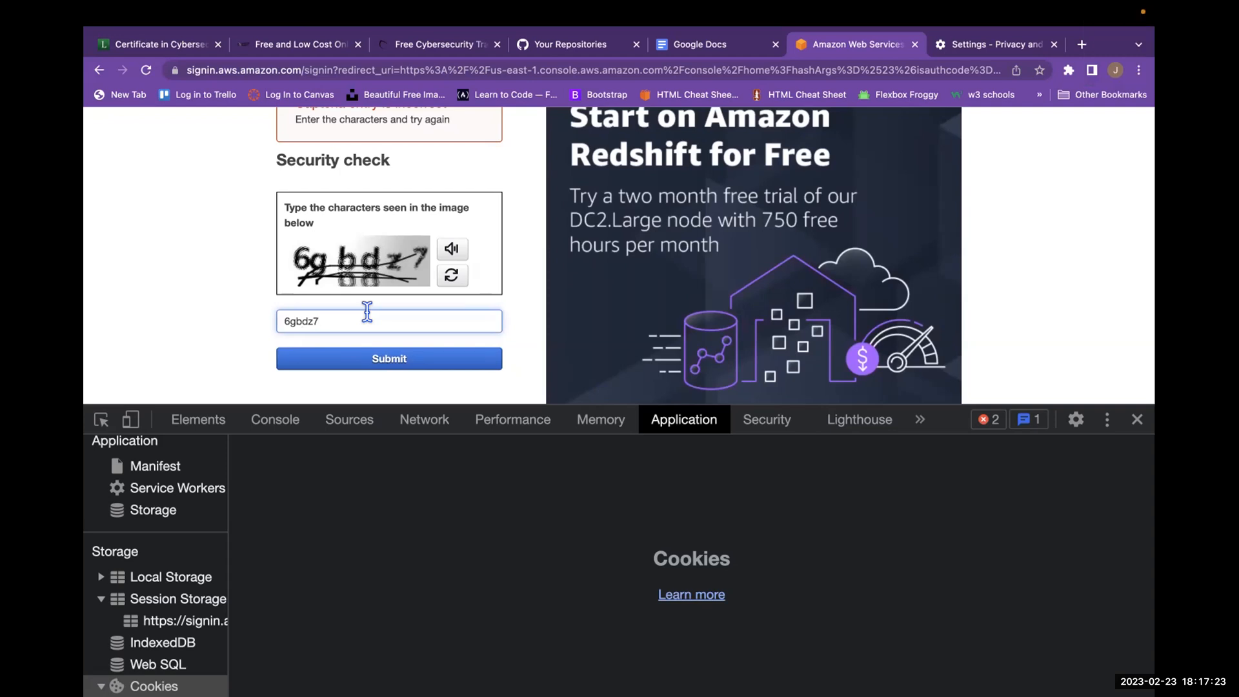
pyautogui.click(362, 359)
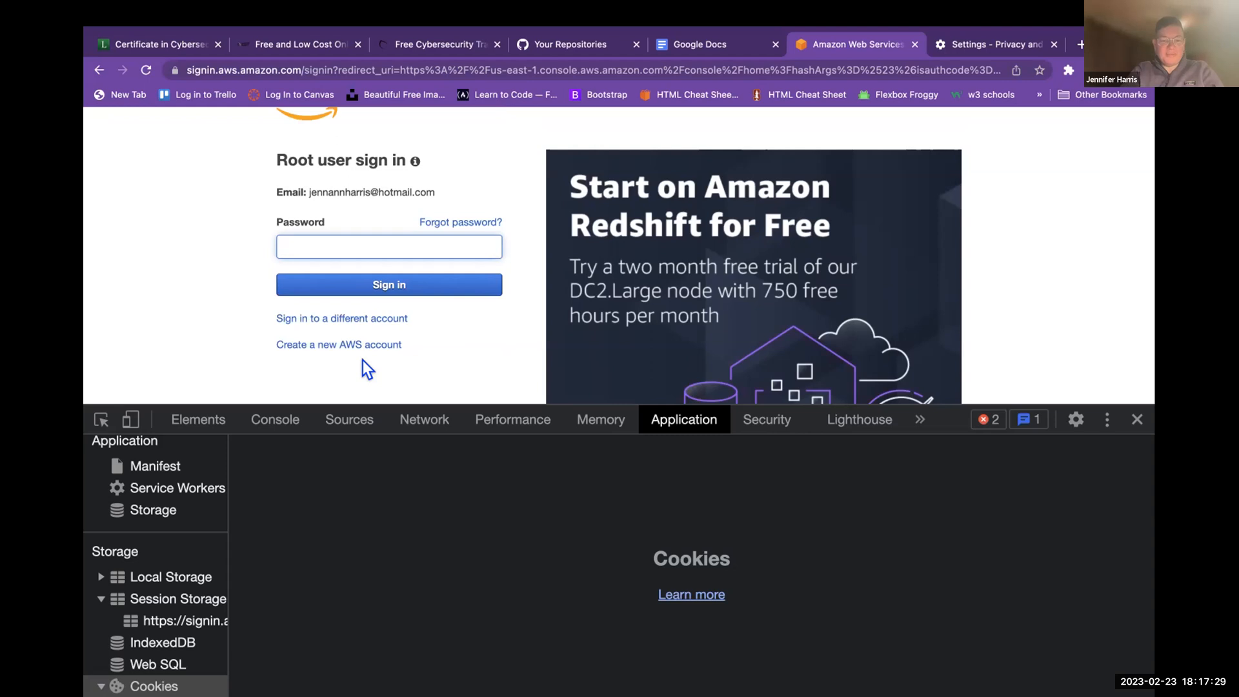
# - Enter the root user account password and sign in
pyautogui.write('••••')
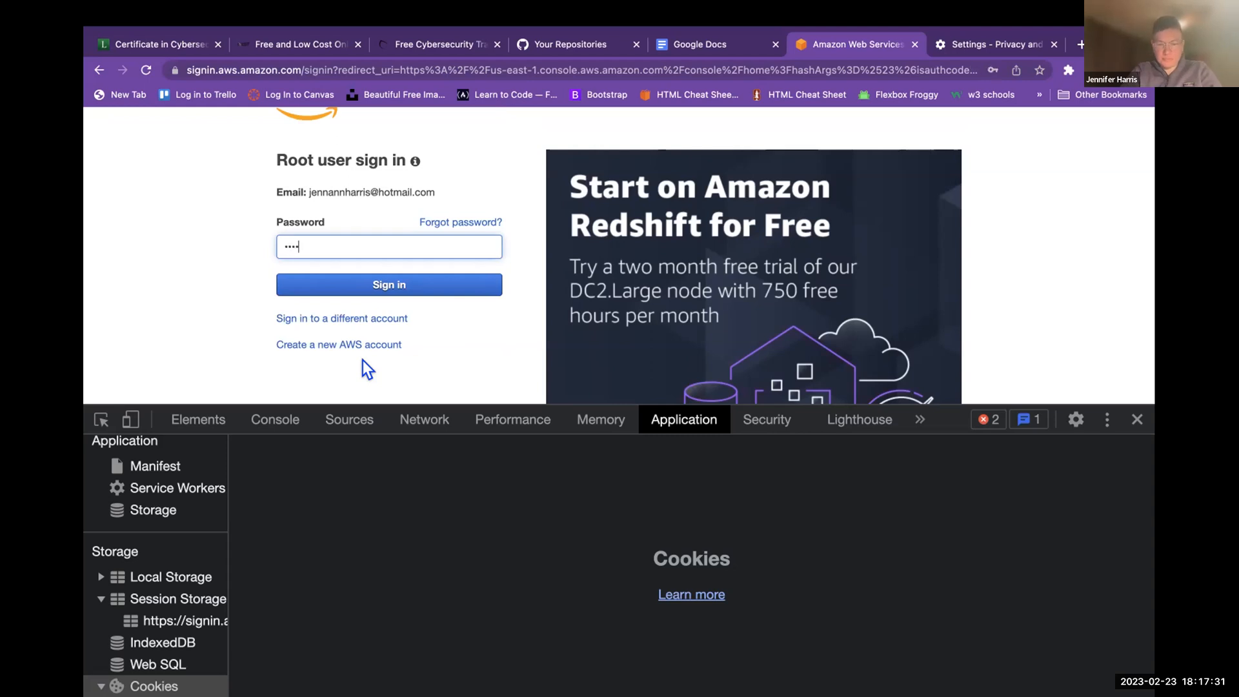
pyautogui.write('•••')
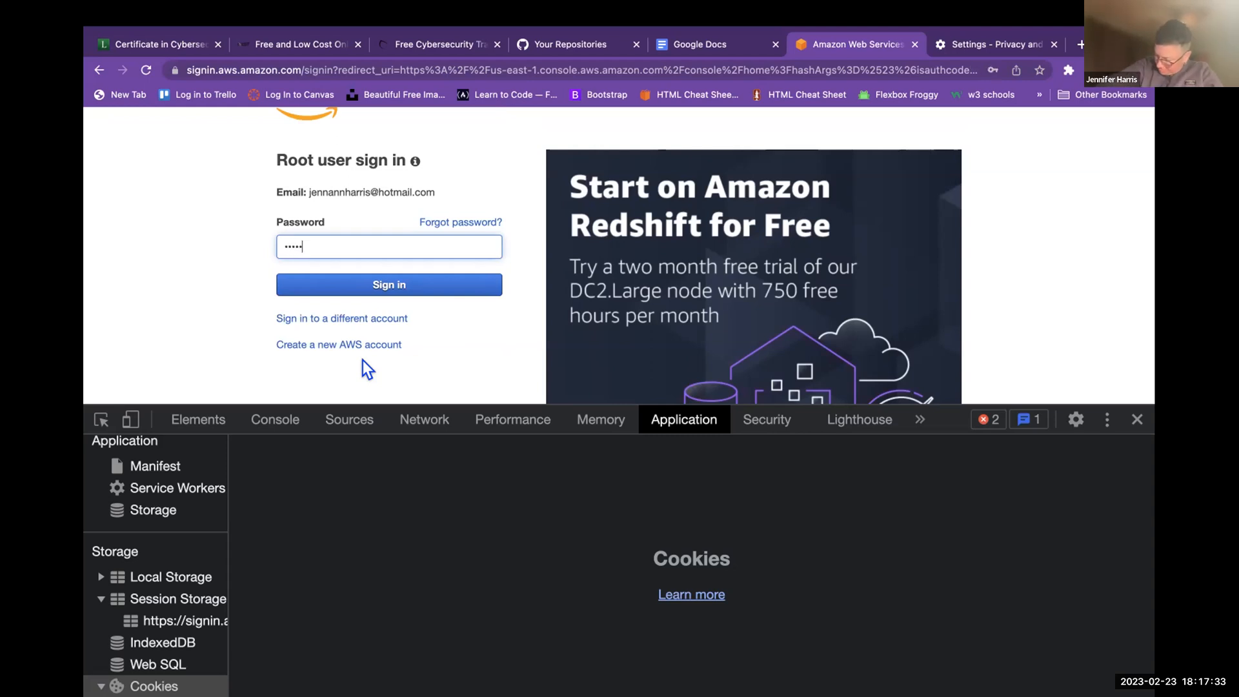
pyautogui.write('••••')
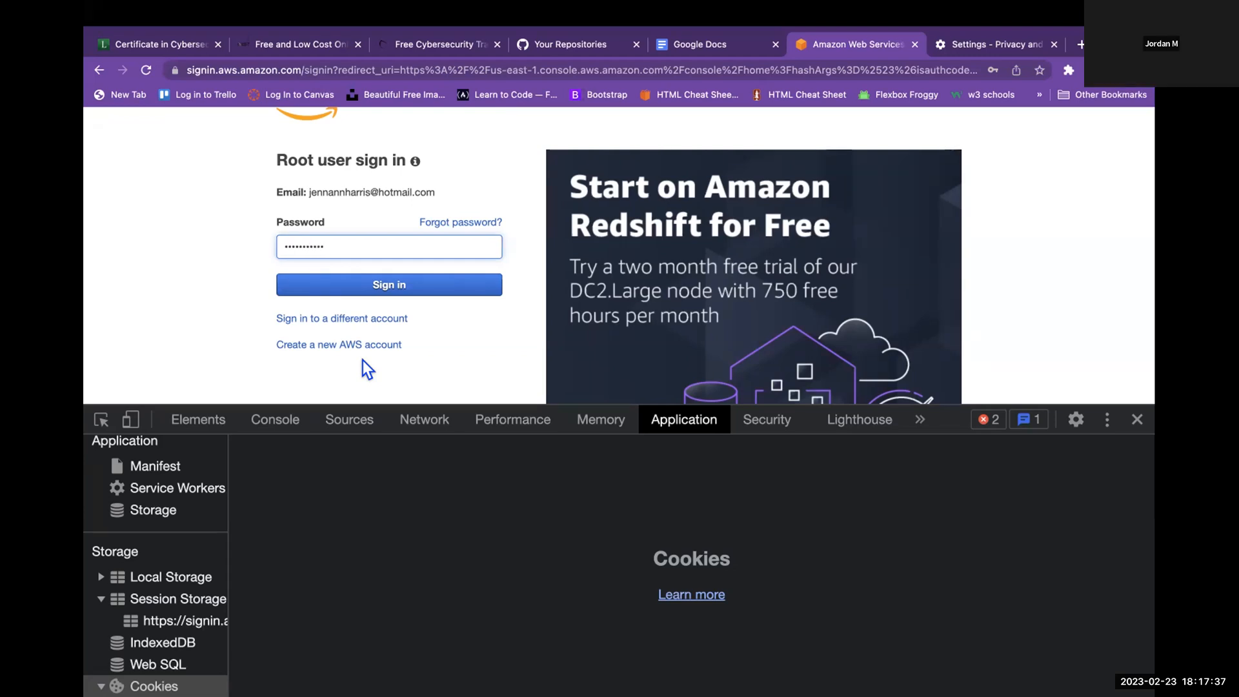
pyautogui.press('Return')
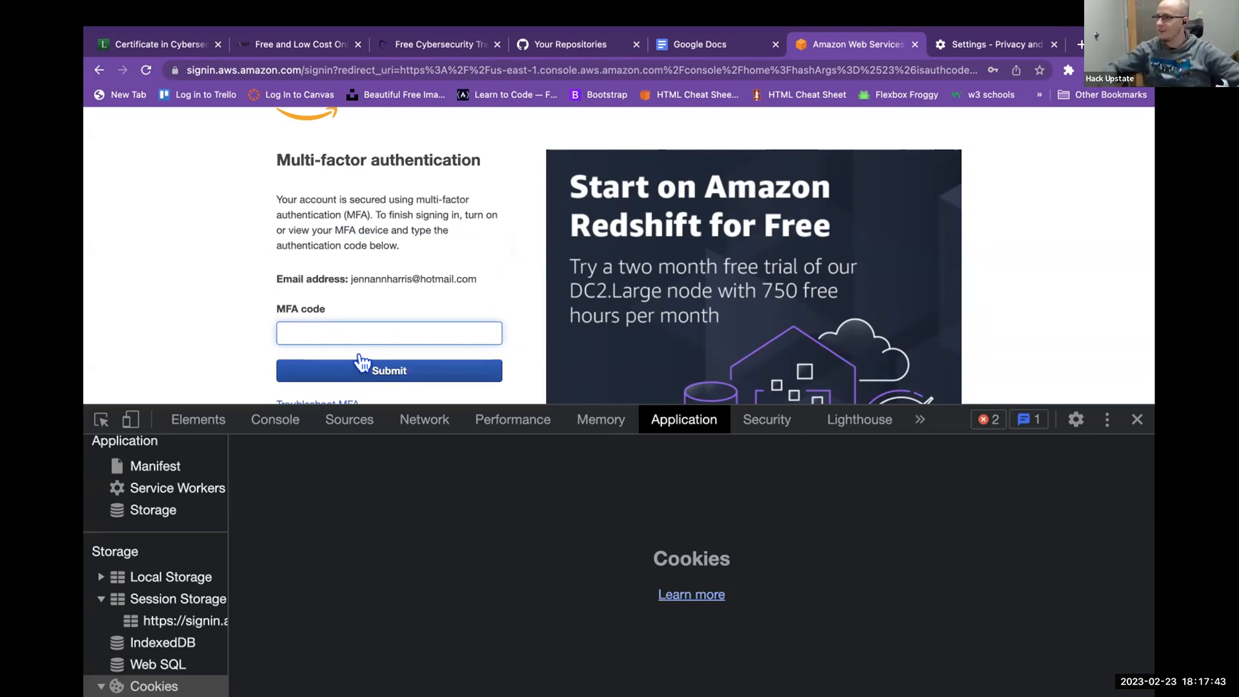
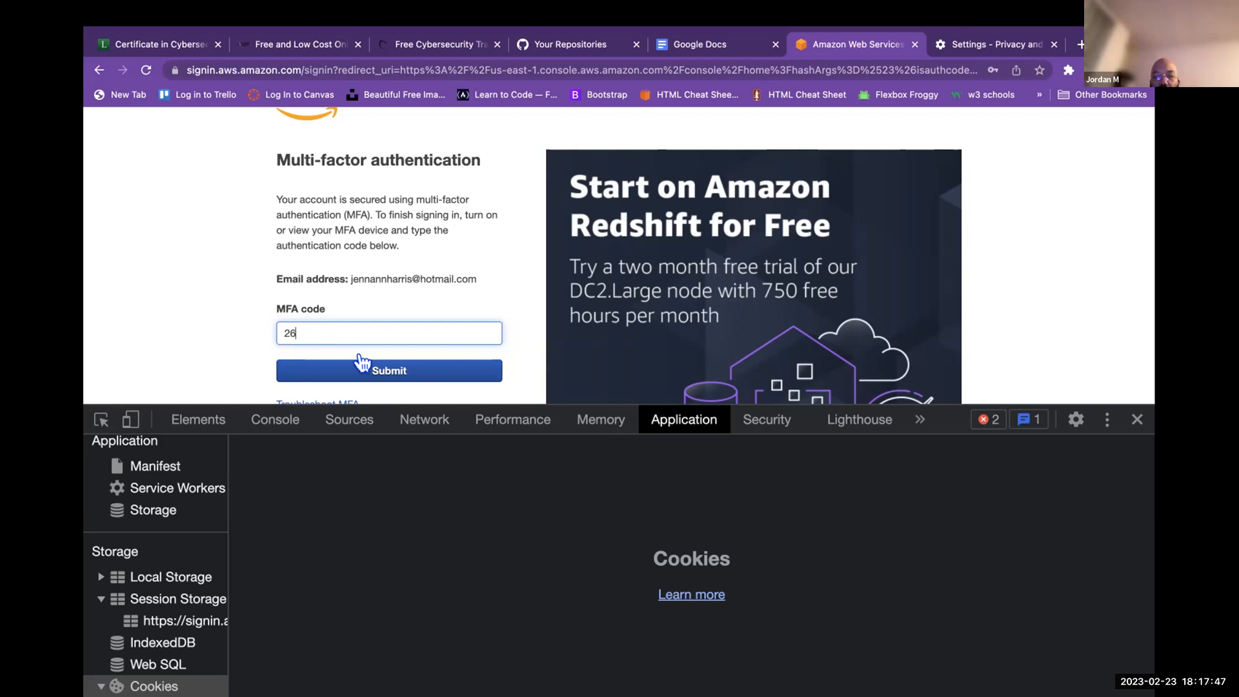
# - Enter the multi-factor authentication code and submit it to finish signing in to the AWS console
pyautogui.click(363, 365)
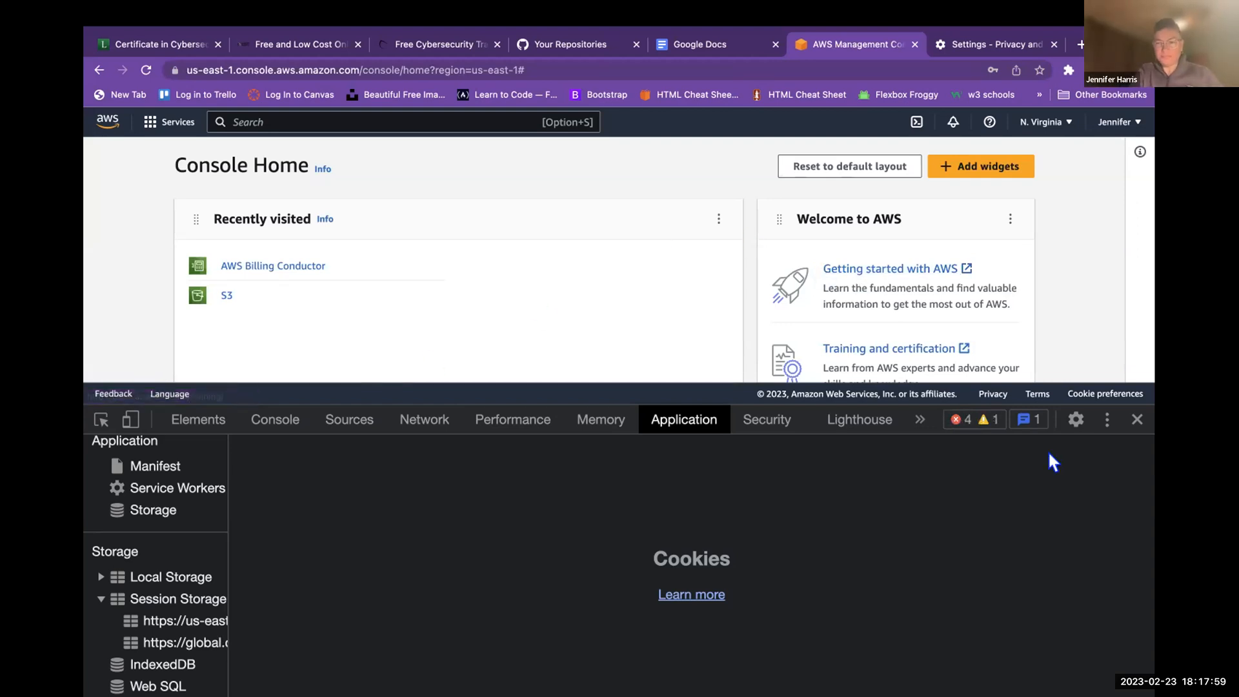
# - Close the developer tools, open S3 from the recently visited services, and start creating a bucket
pyautogui.click(1131, 418)
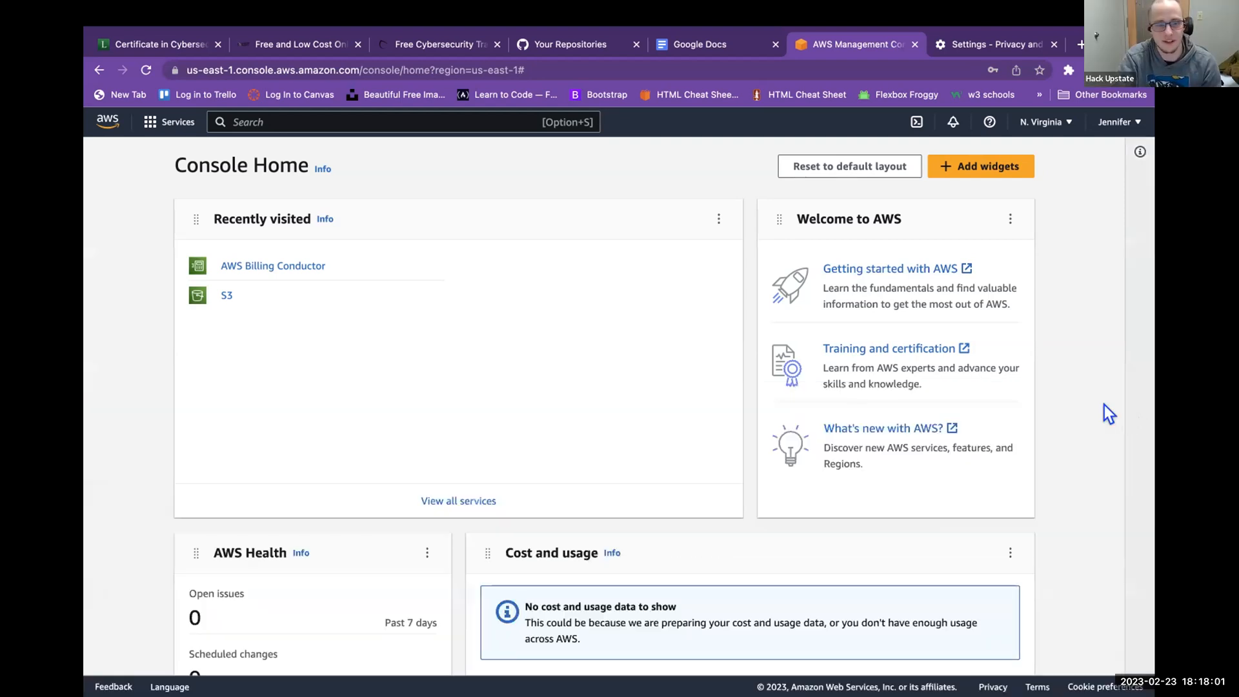
pyautogui.click(226, 294)
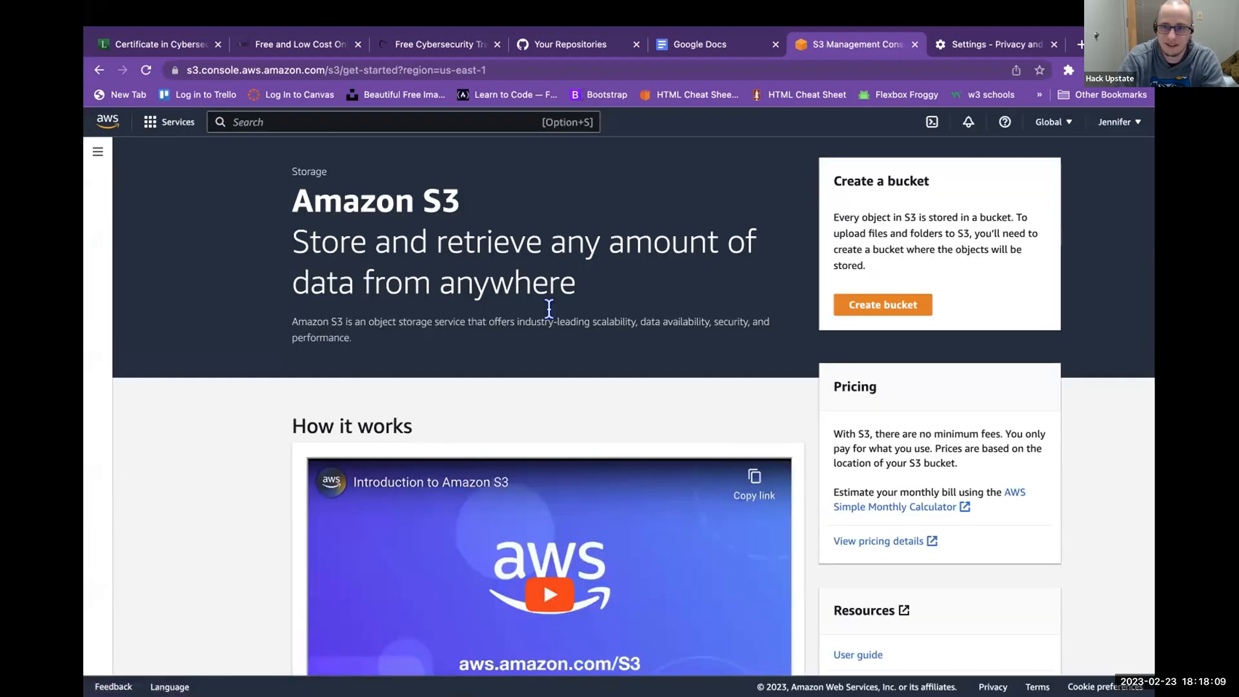
pyautogui.click(884, 304)
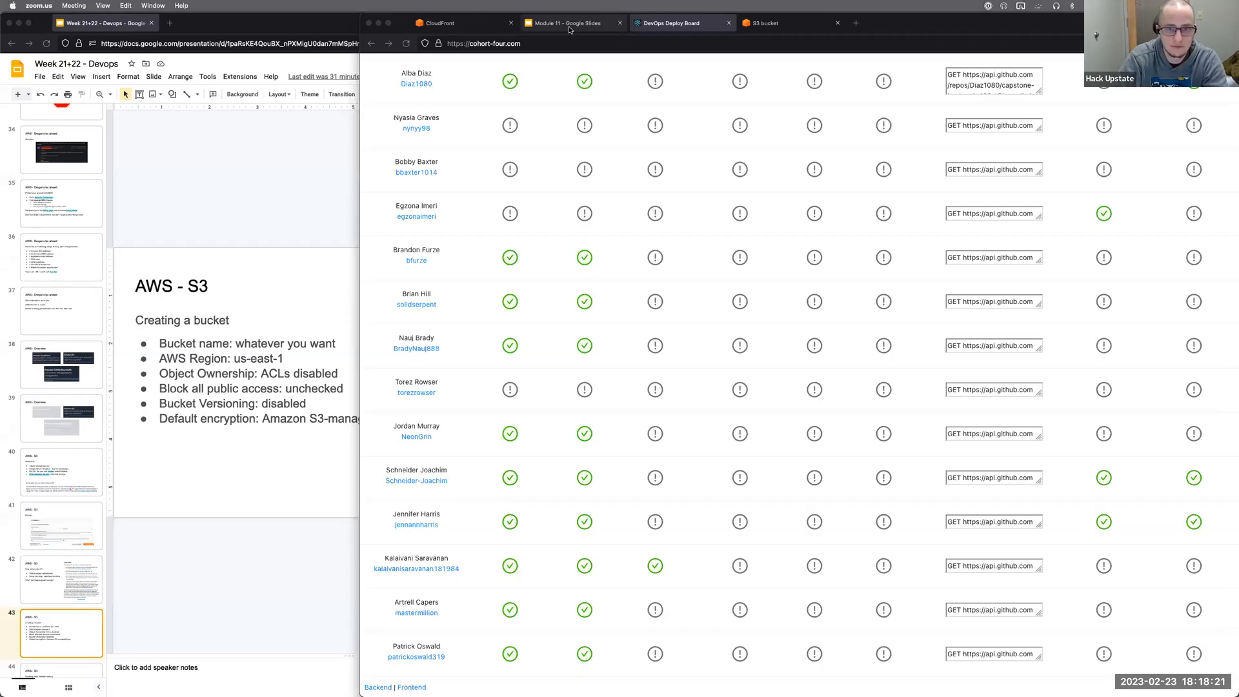
# - Return to the open Create bucket form and extend the bucket name "capstone" with the owner's hyphenated full name
pyautogui.click(764, 34)
pyautogui.click(465, 195)
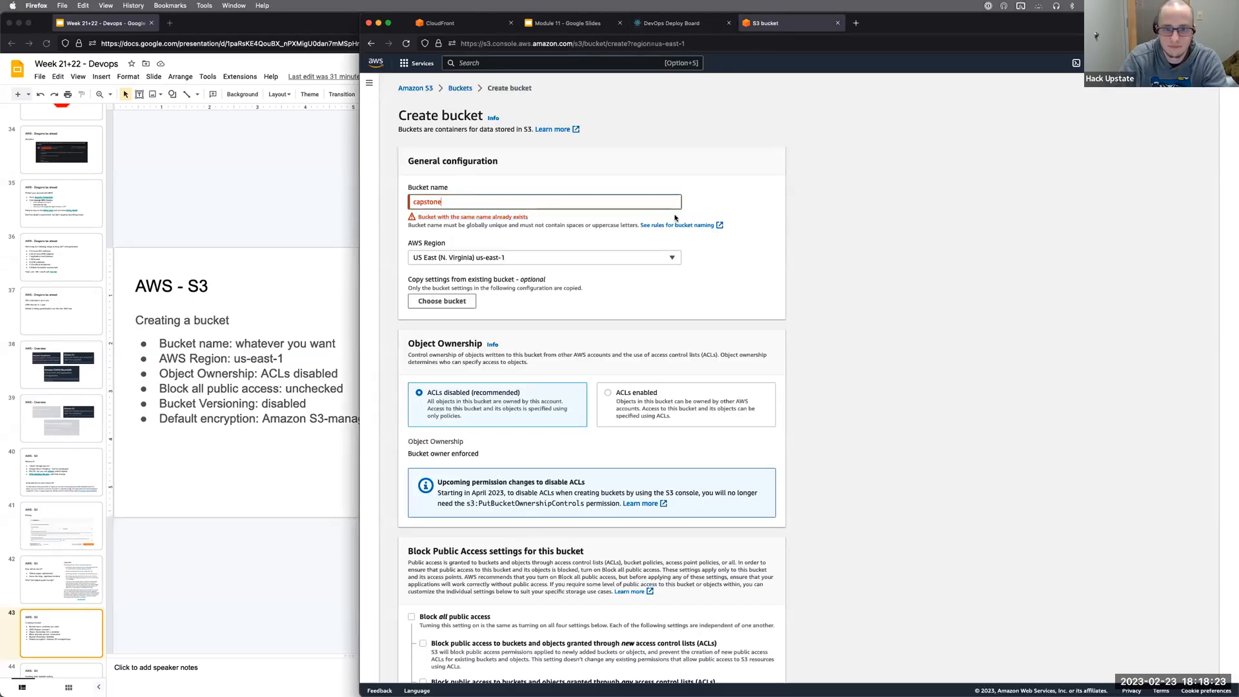
pyautogui.click(449, 199)
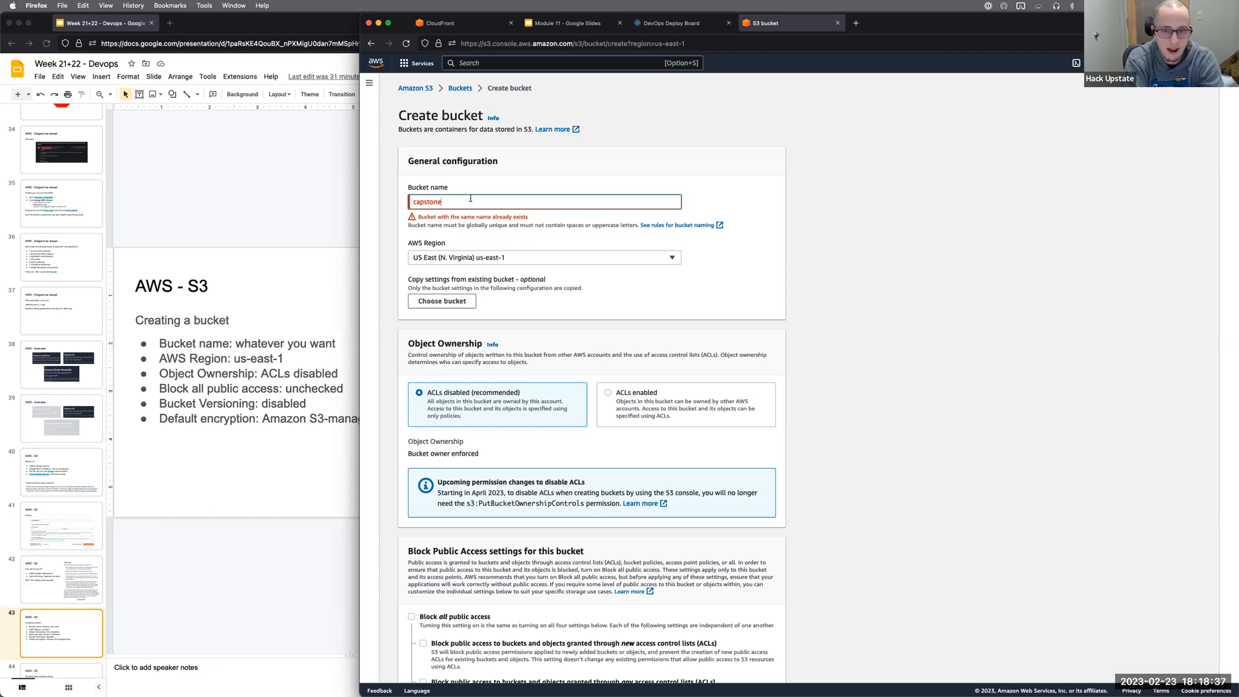
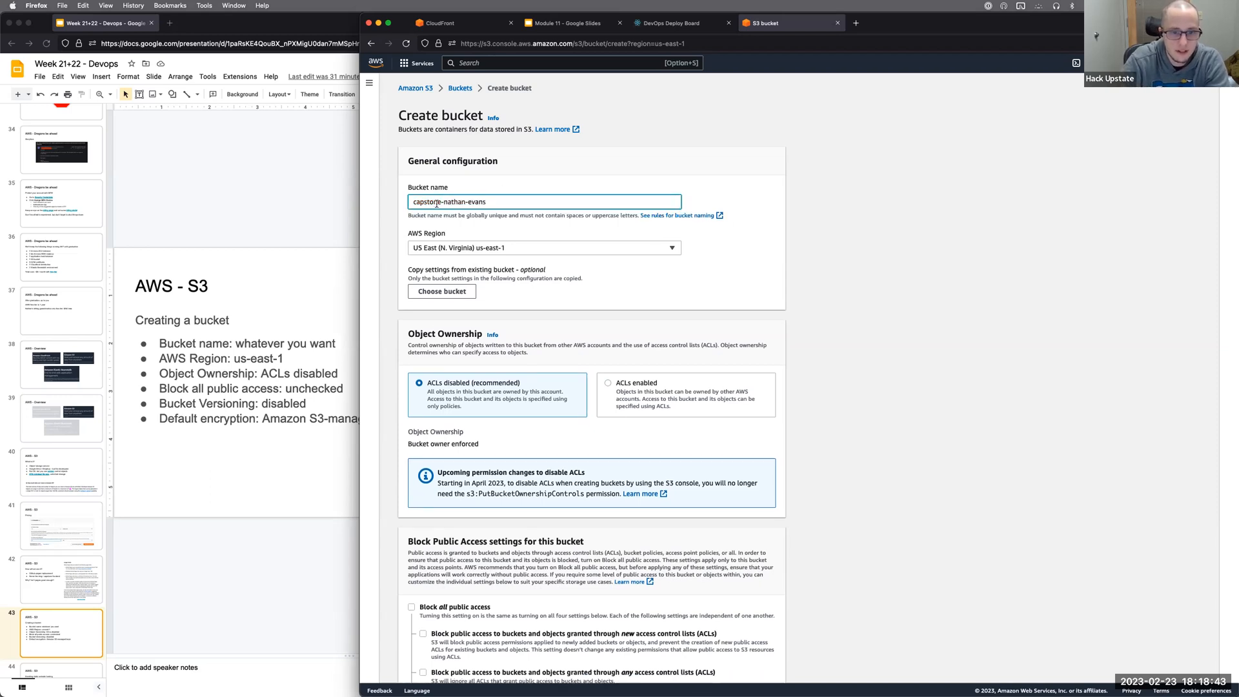
pyautogui.moveTo(440, 203); pyautogui.dragTo(540, 203)
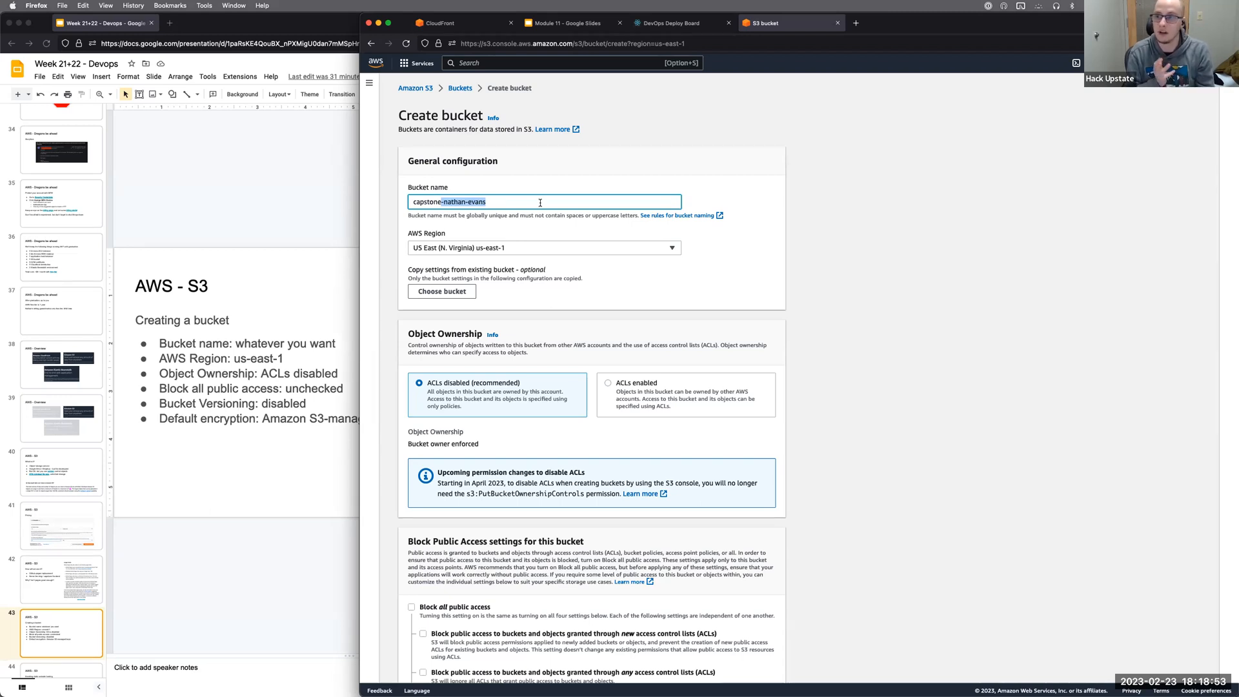
pyautogui.press('Left')
pyautogui.press('Right')
pyautogui.press('shift+super+Right')
pyautogui.click(518, 201)
pyautogui.moveTo(443, 203); pyautogui.dragTo(969, 206)
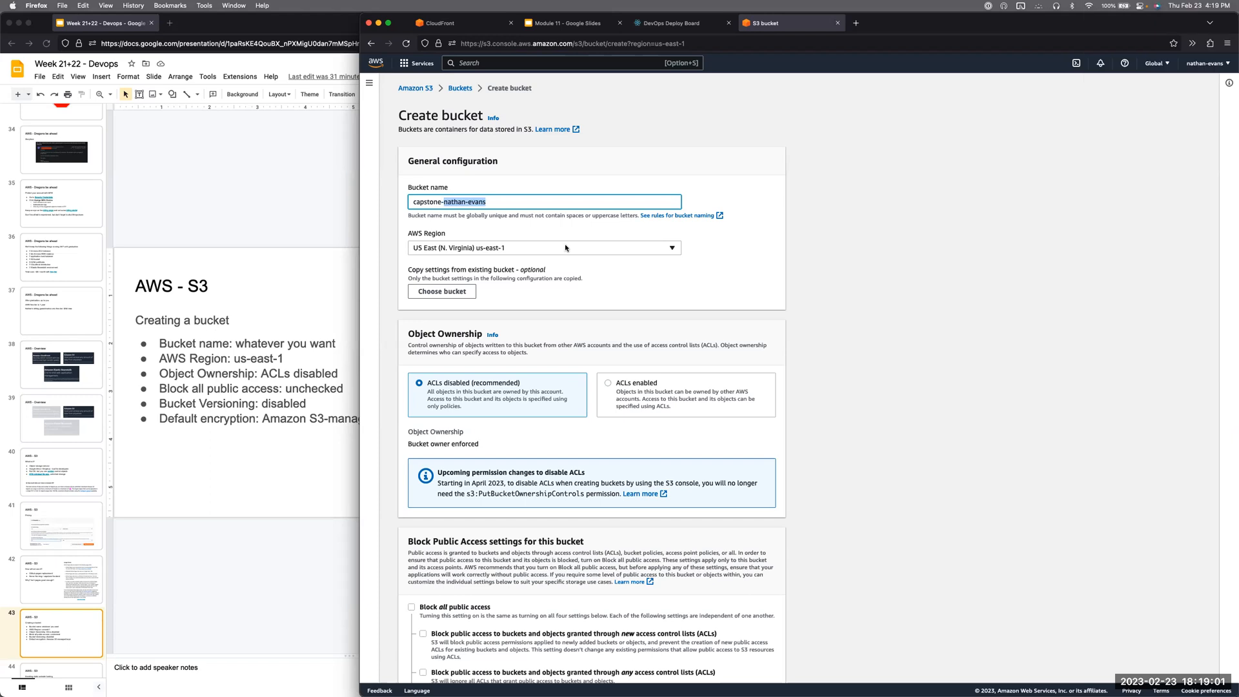
pyautogui.click(509, 204)
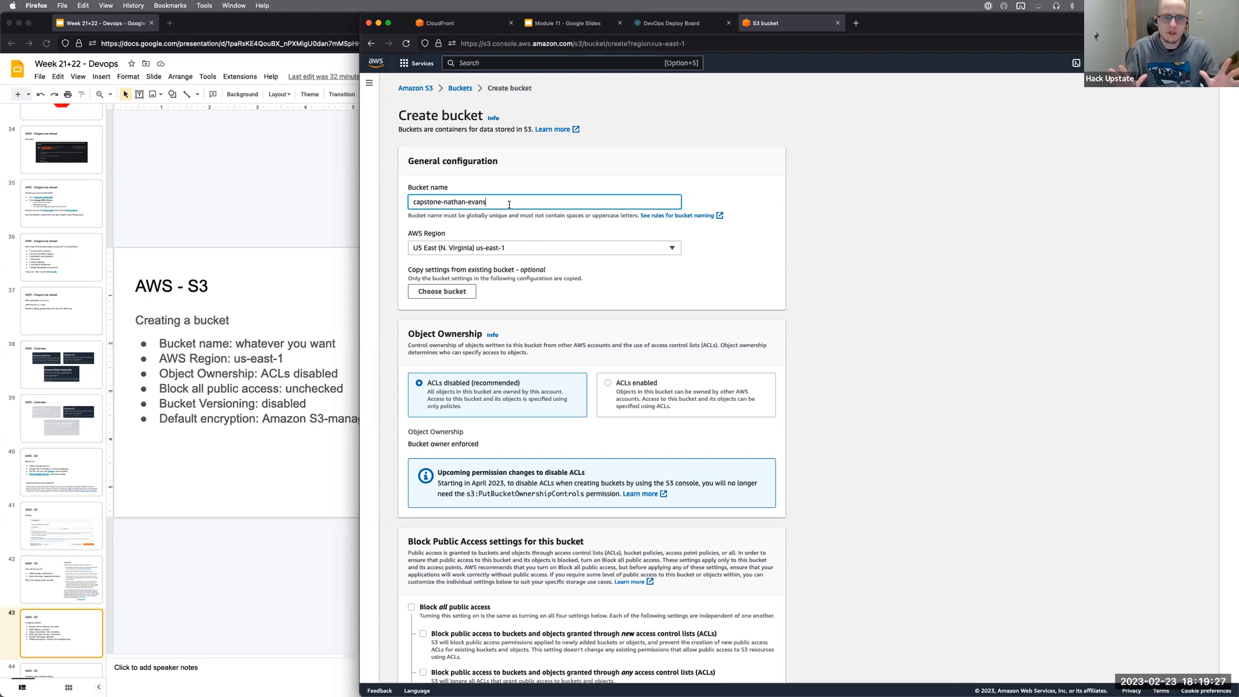
pyautogui.click(507, 251)
pyautogui.click(507, 250)
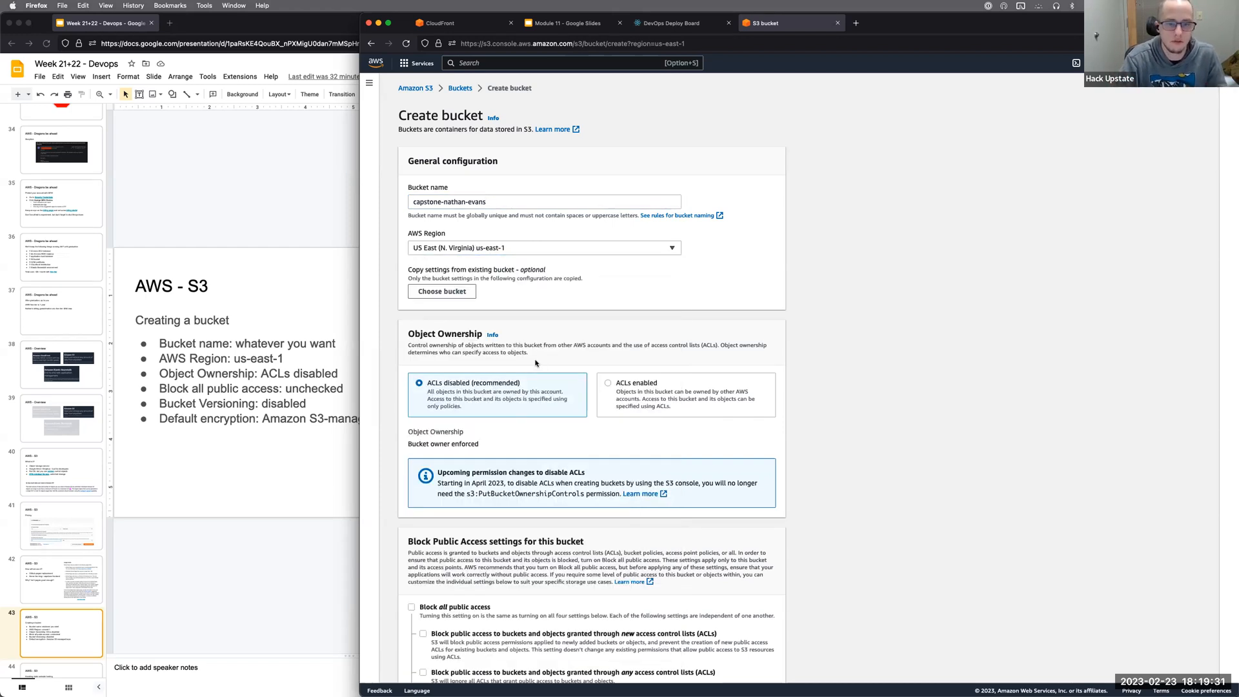
# - Switch Block all public access on and back off, and acknowledge that the bucket and its objects may become public
pyautogui.scroll(-3, 535, 362)
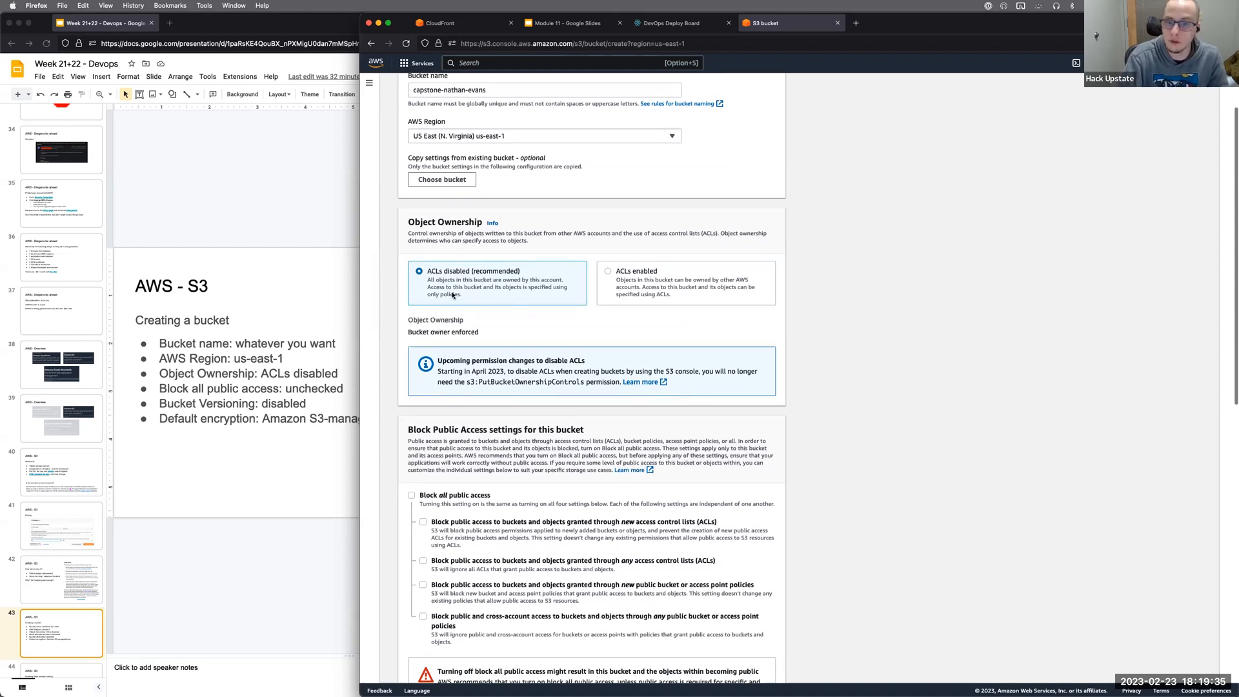
pyautogui.scroll(-5, 453, 295)
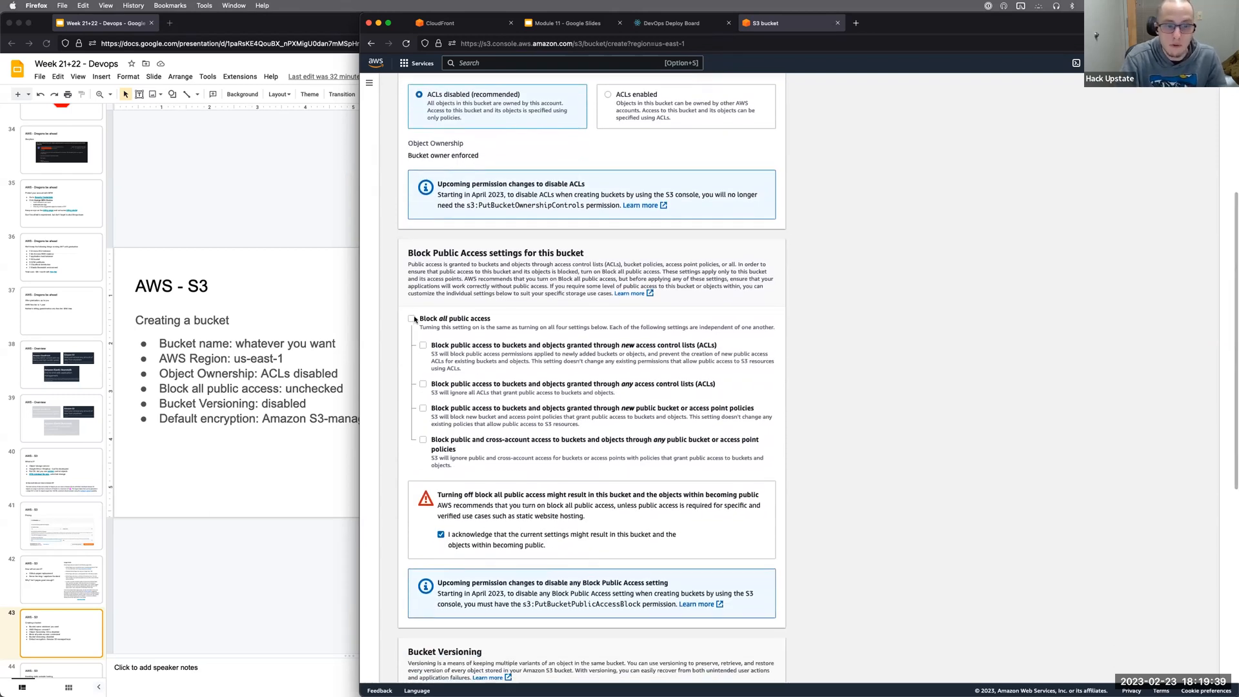
pyautogui.moveTo(489, 319); pyautogui.dragTo(424, 320)
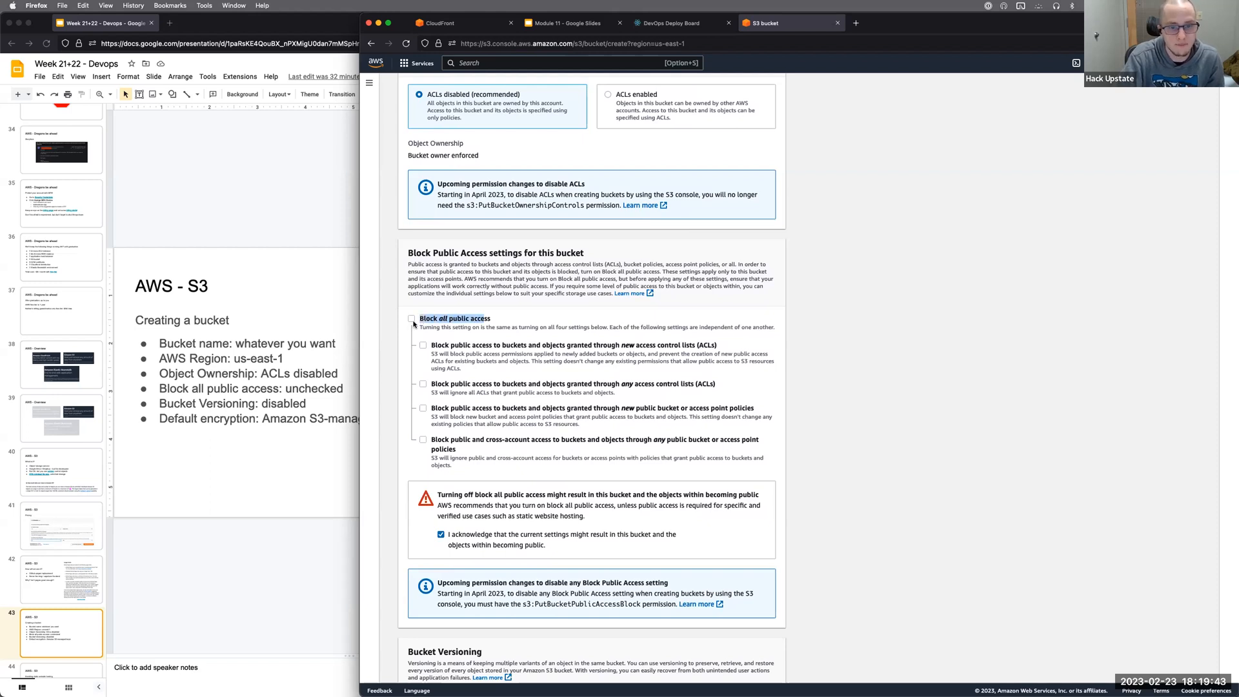
pyautogui.click(411, 319)
pyautogui.click(412, 318)
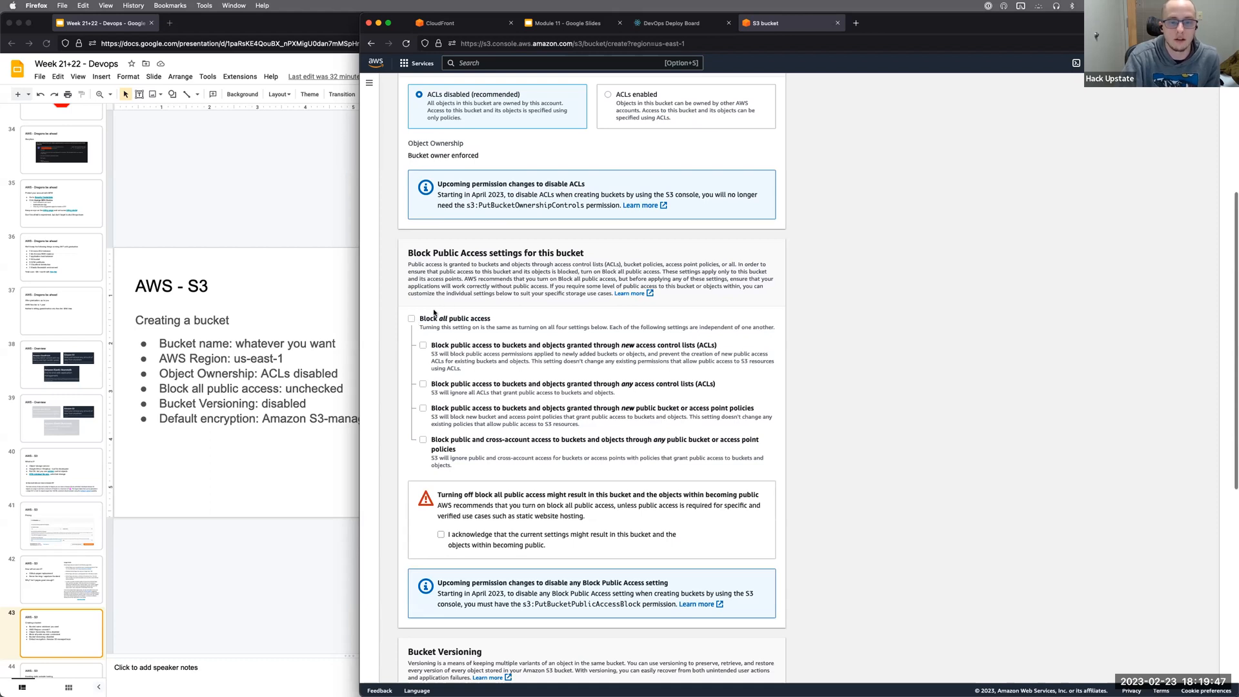
pyautogui.scroll(-1, 541, 496)
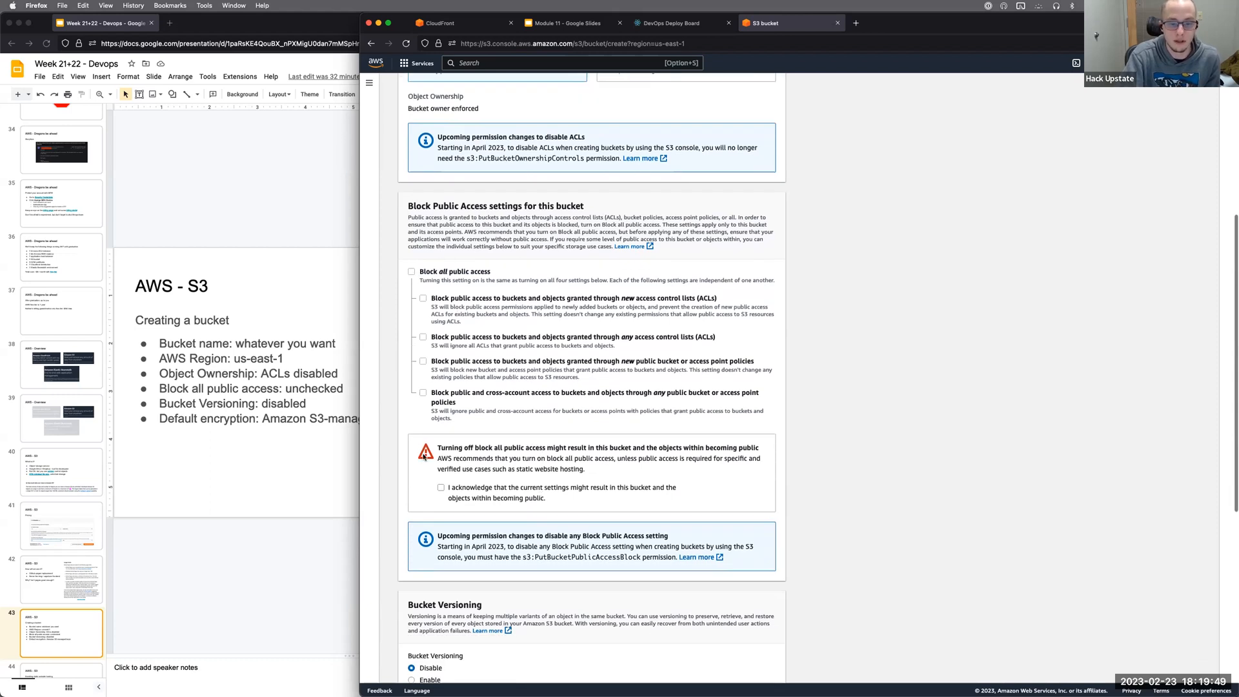
pyautogui.click(441, 488)
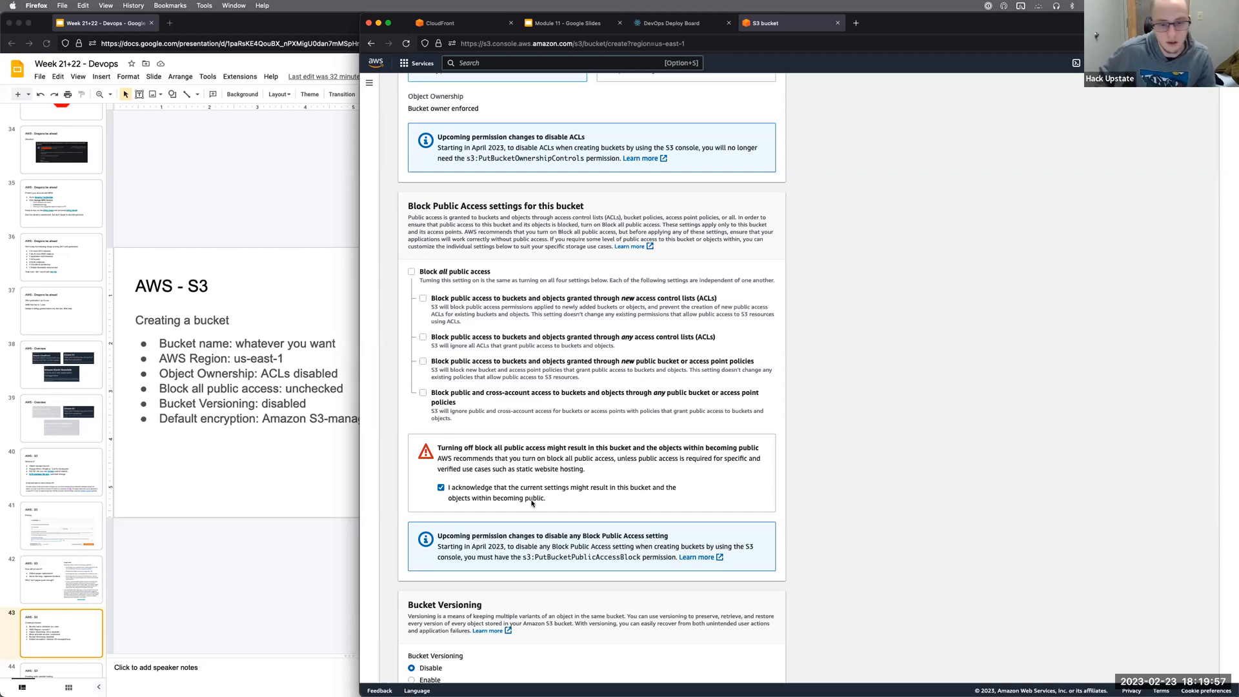
# - Review the ownership, public access, versioning and default encryption settings, and create the bucket
pyautogui.scroll(-2, 532, 502)
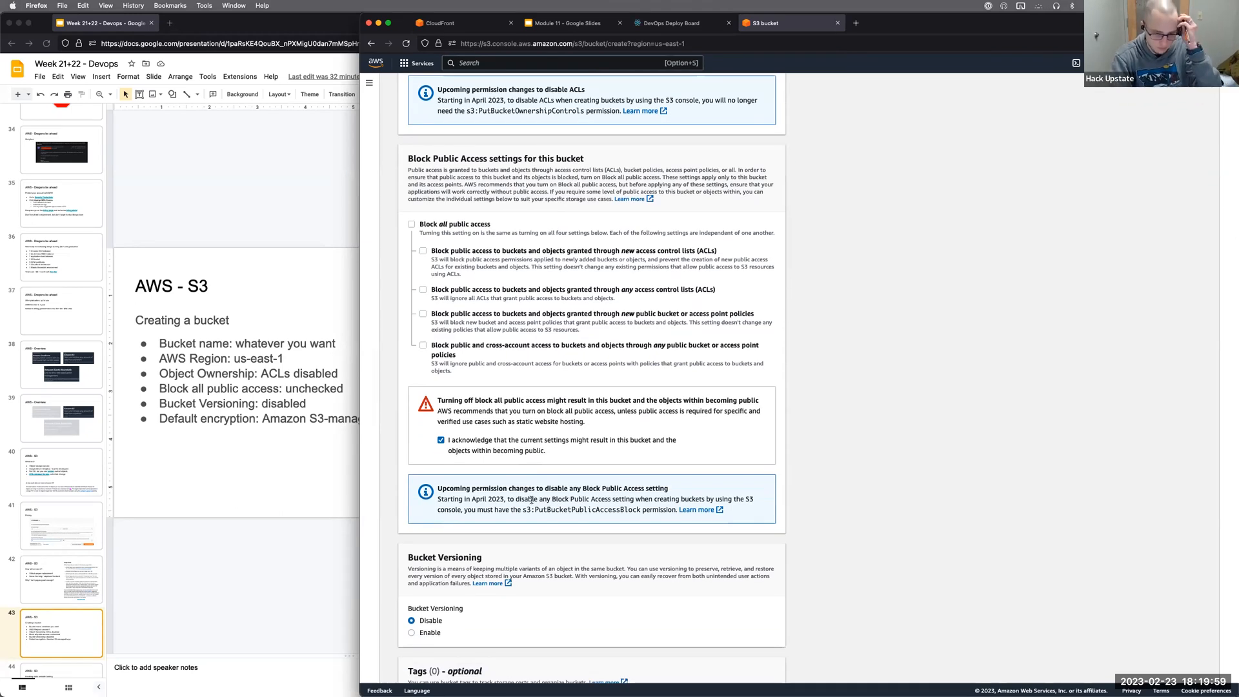
pyautogui.scroll(-8, 531, 500)
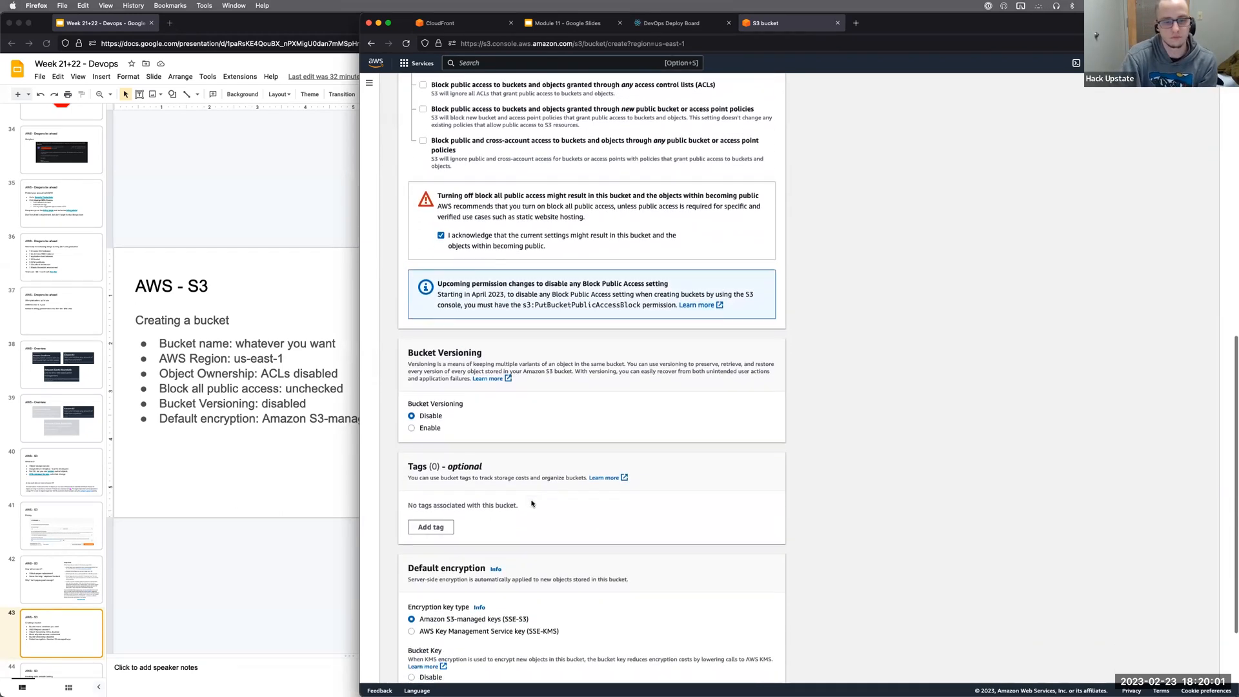
pyautogui.scroll(-2, 400, 420)
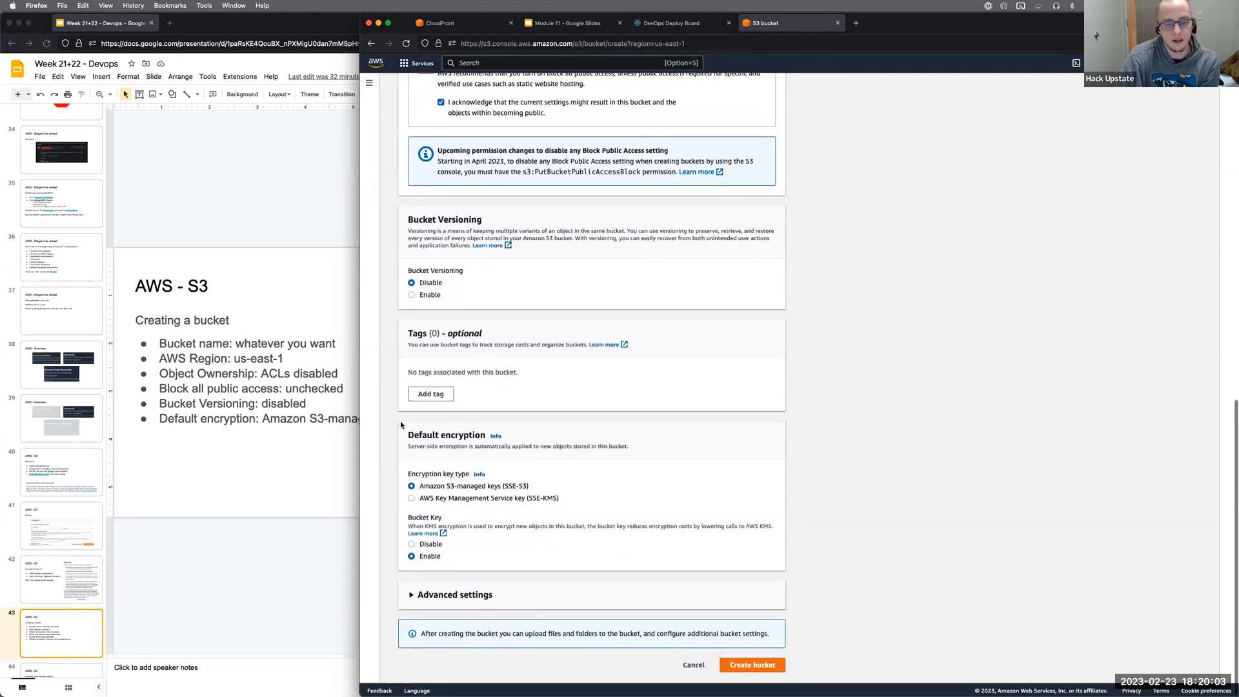
pyautogui.scroll(7, 400, 421)
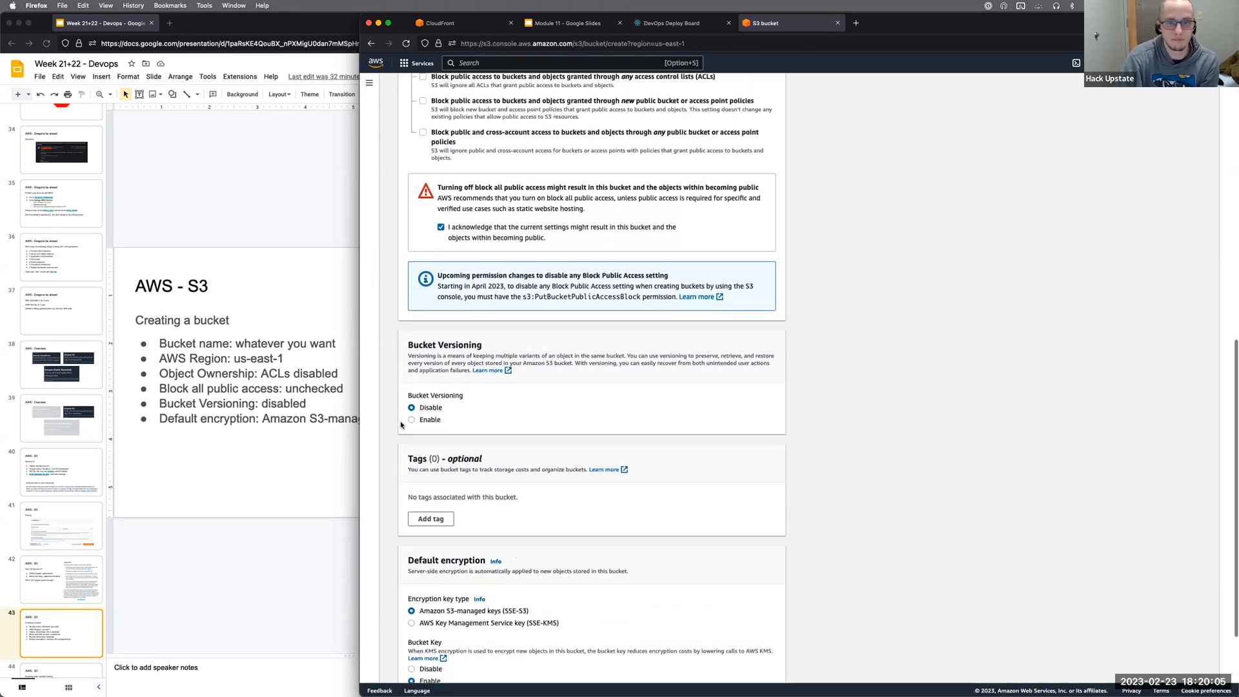
pyautogui.scroll(15, 400, 425)
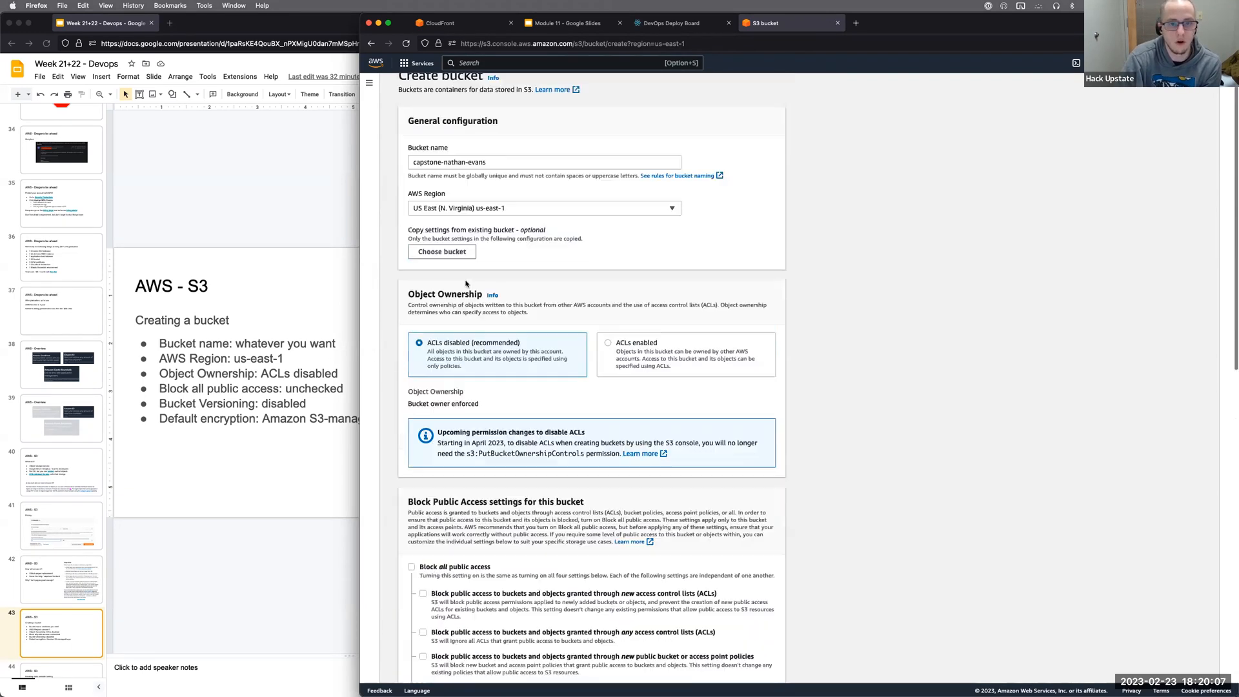
pyautogui.scroll(-7, 423, 377)
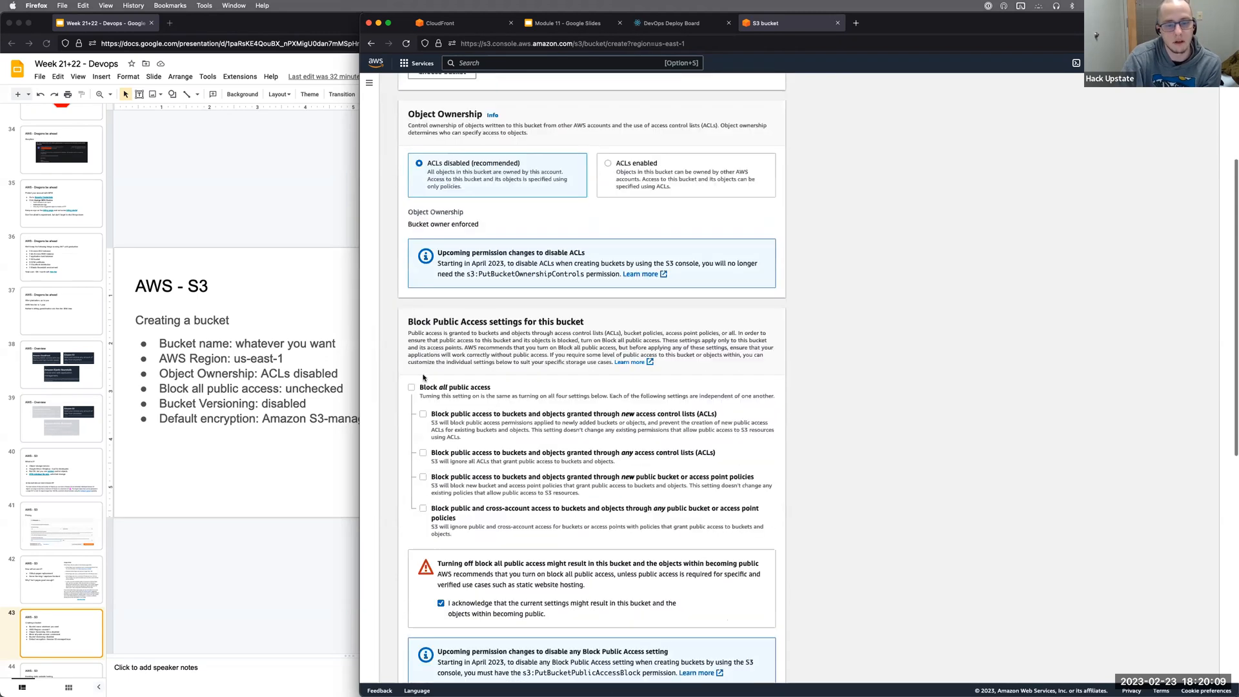
pyautogui.scroll(-2, 419, 381)
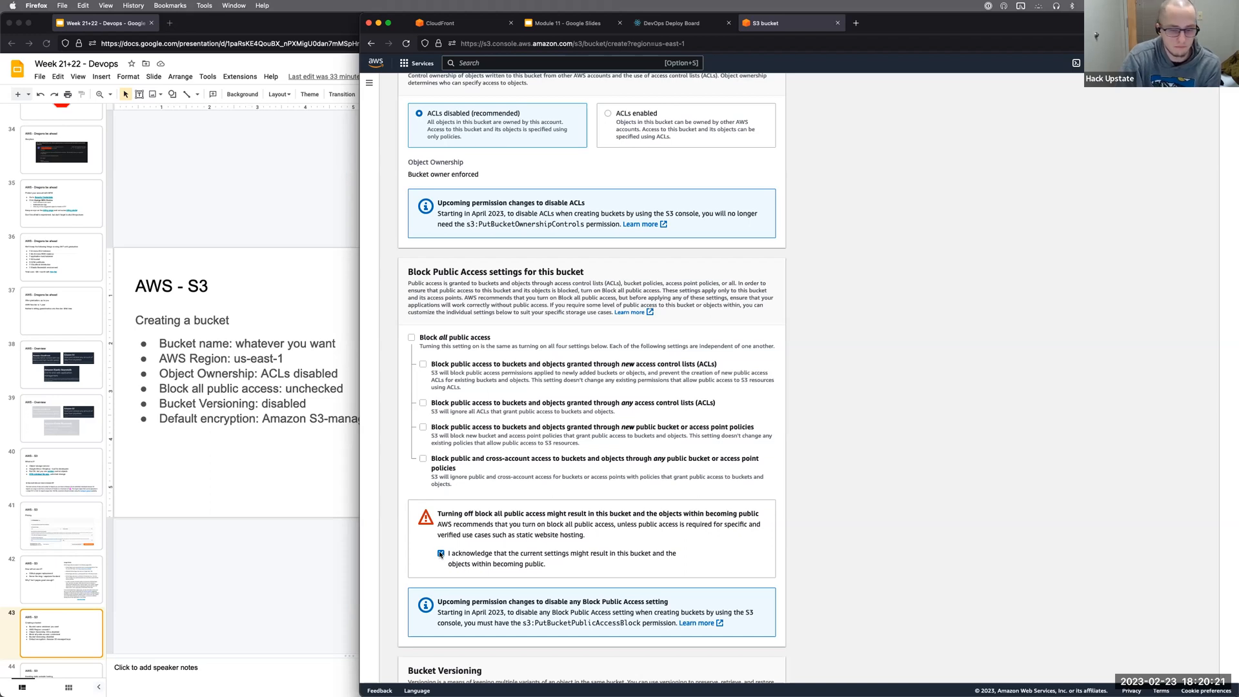
pyautogui.scroll(-10, 581, 452)
pyautogui.click(748, 666)
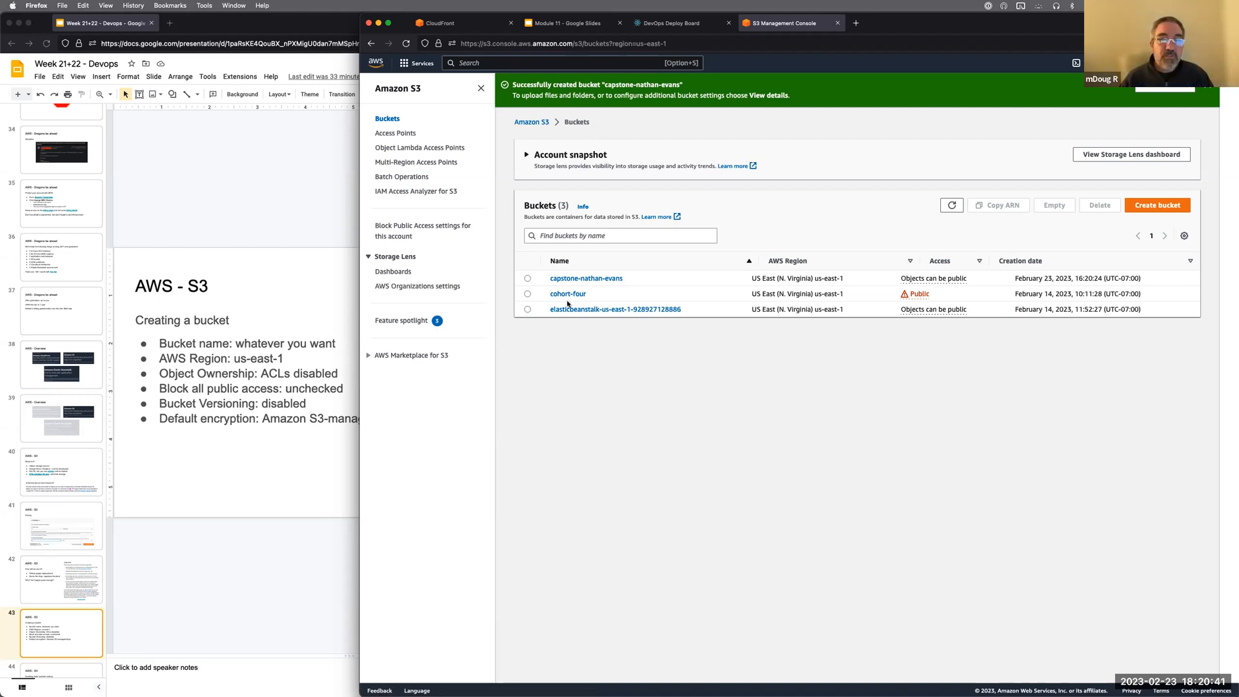
pyautogui.click(1171, 207)
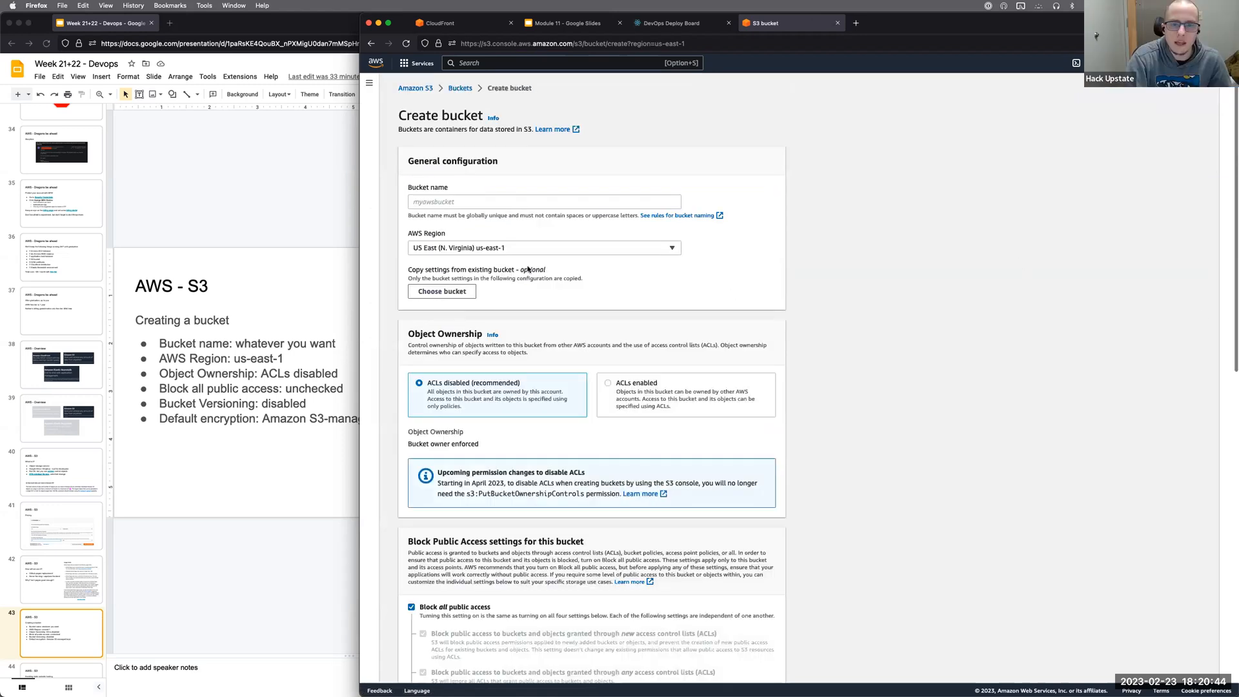
pyautogui.click(463, 204)
pyautogui.write('capstonwe')
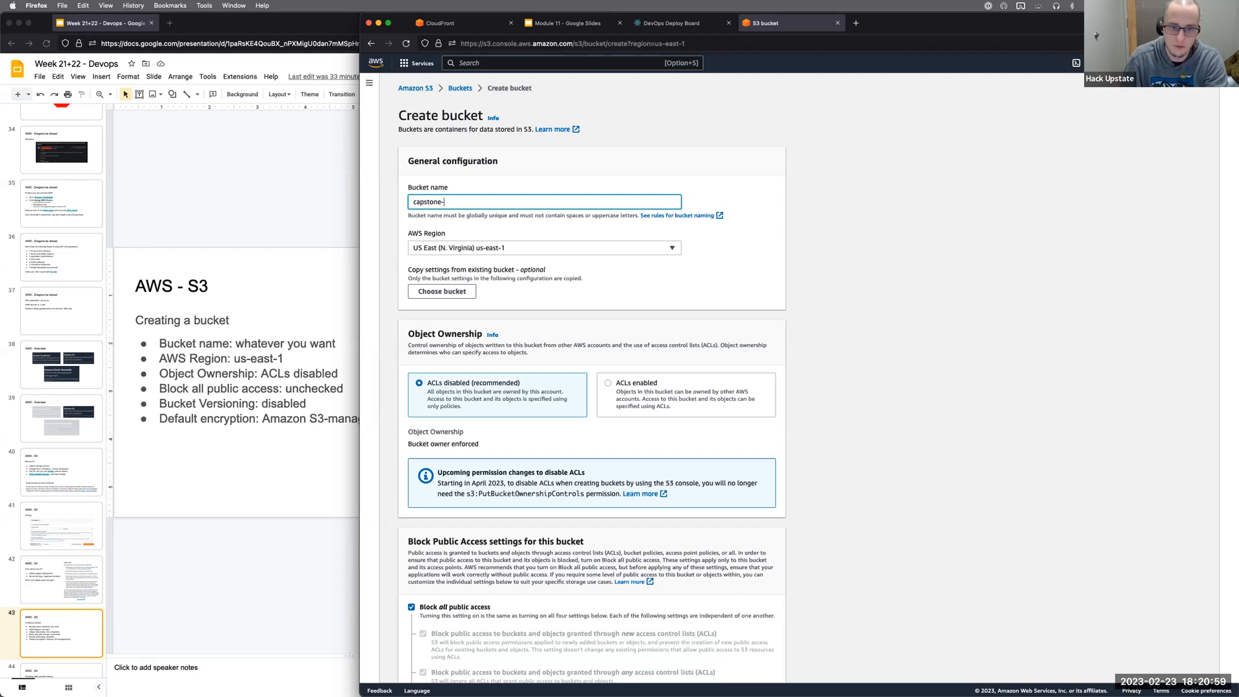
pyautogui.write('alking-tours')
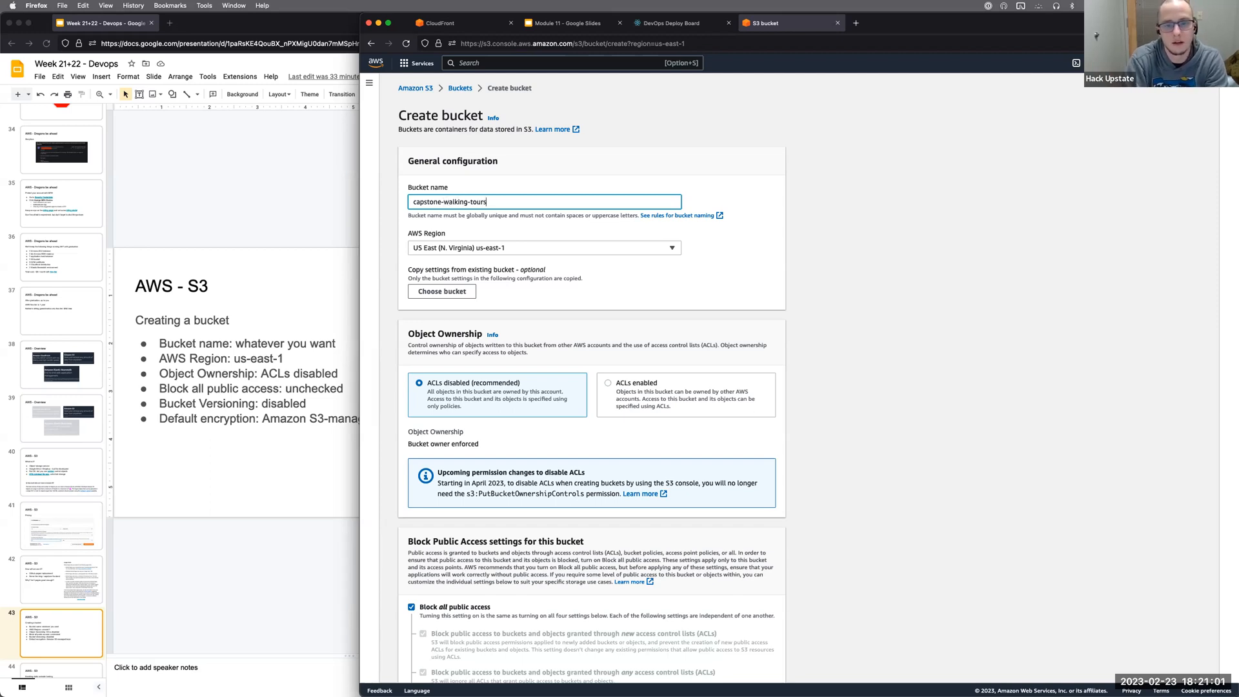
pyautogui.press('super+a')
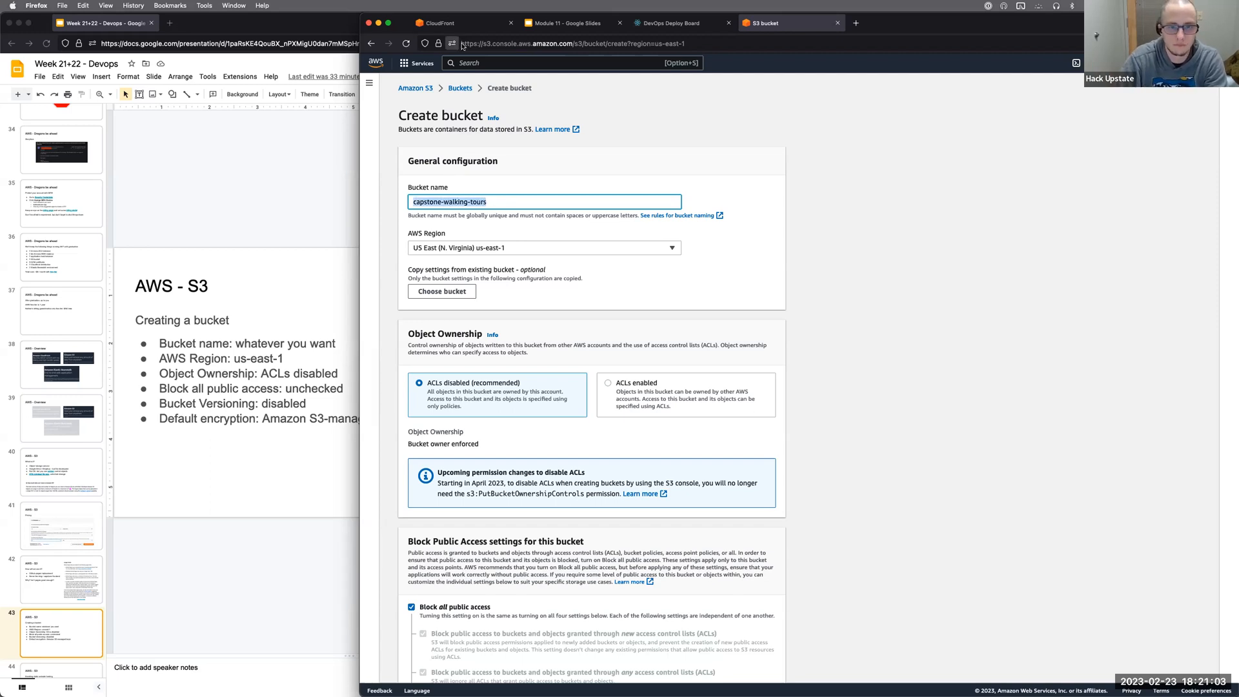
pyautogui.click(371, 43)
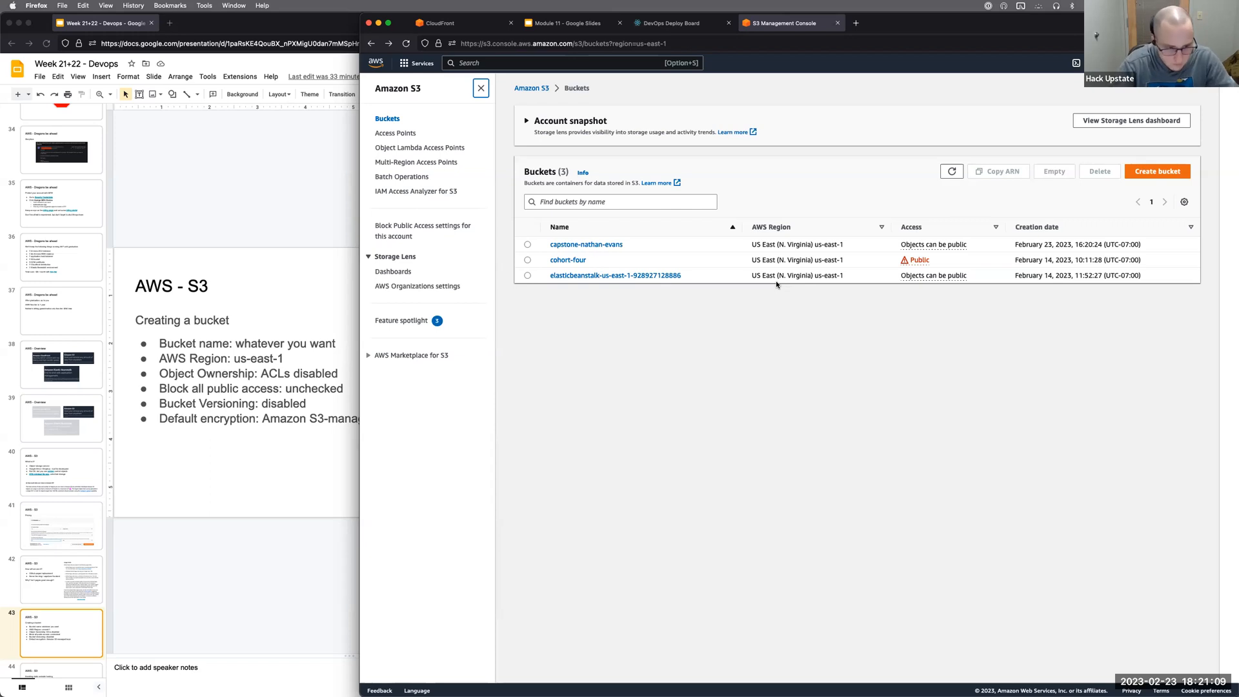
# - Show slide 44 on enabling static website hosting in the Devops presentation, and return to the S3 bucket list
pyautogui.scroll(-2, 96, 629)
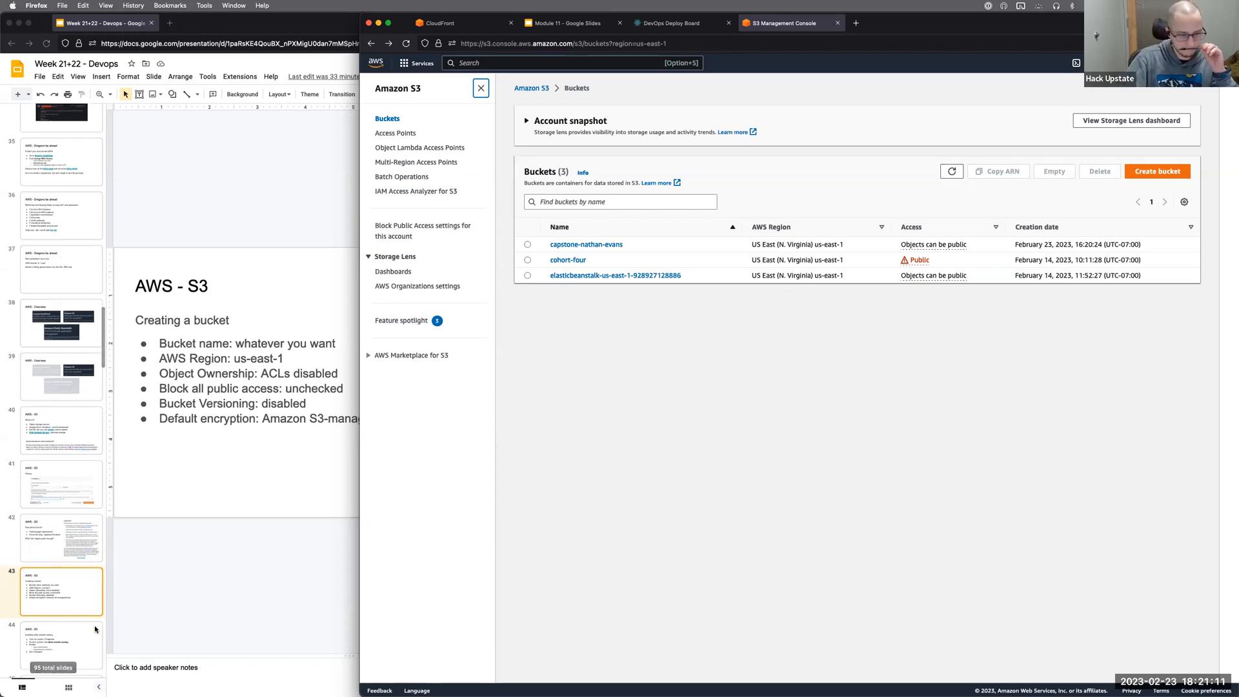
pyautogui.click(71, 636)
pyautogui.click(71, 637)
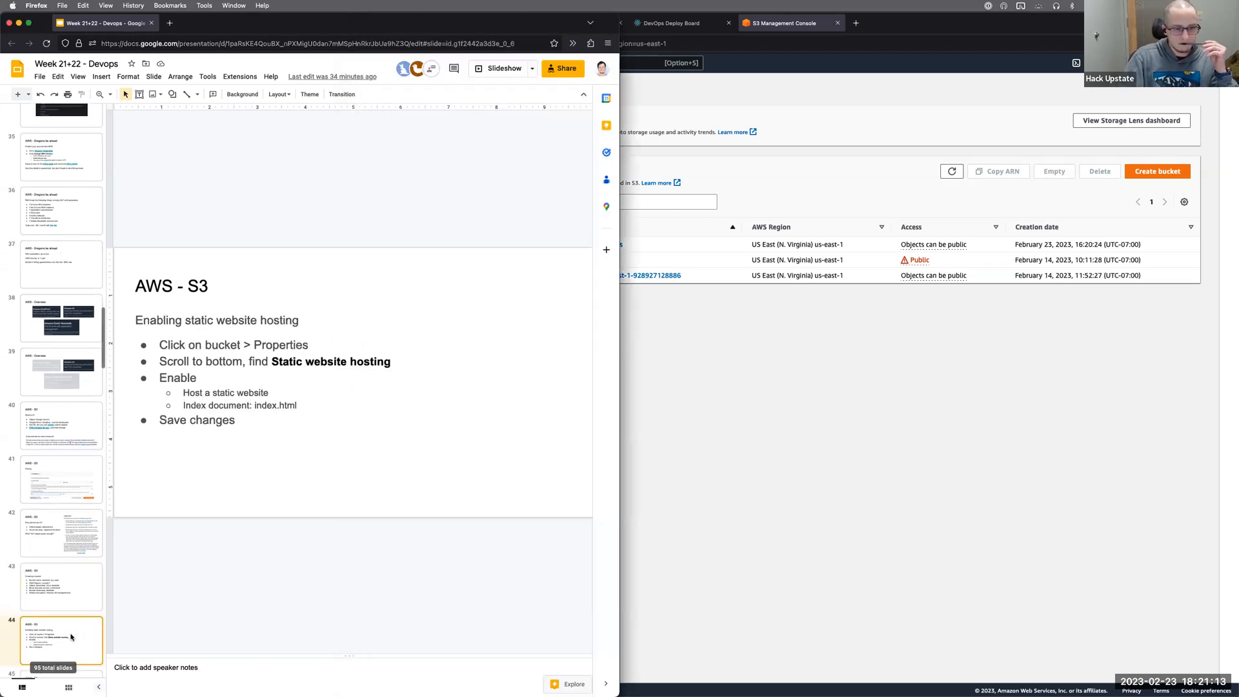
pyautogui.click(631, 415)
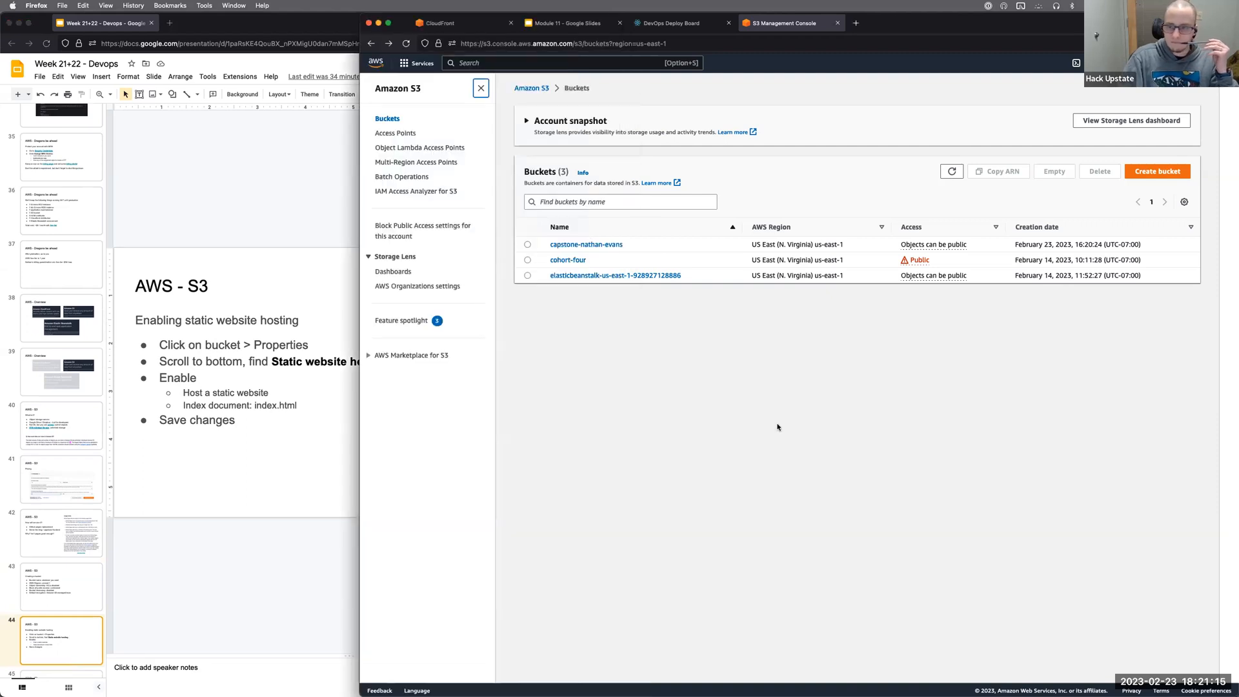
# - Search the console for the s3 service, return to the bucket list and open the new capstone bucket
pyautogui.click(587, 245)
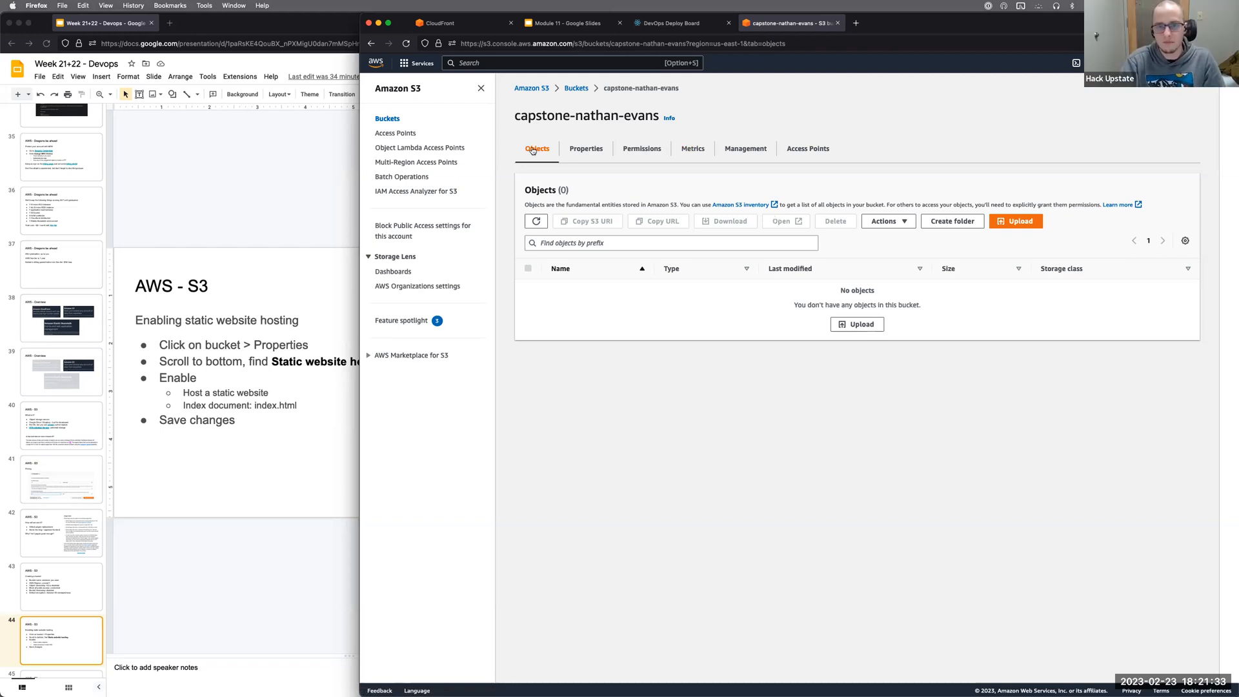
pyautogui.click(576, 88)
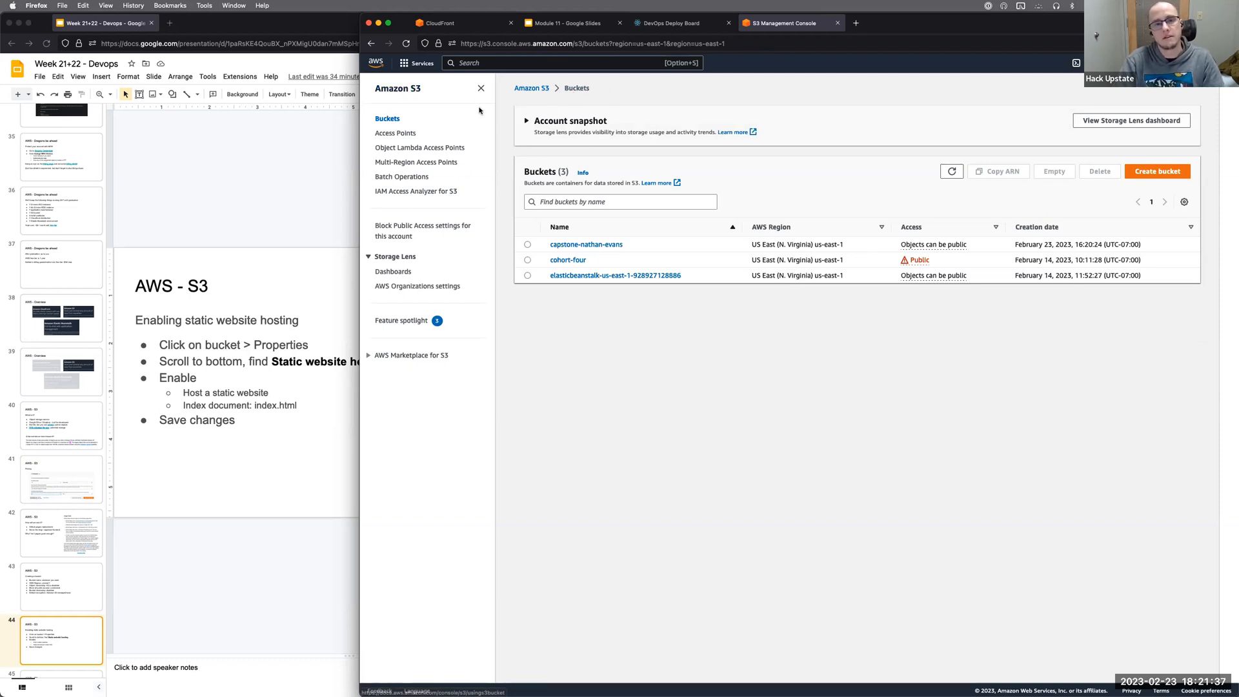
pyautogui.click(469, 62)
pyautogui.write('aw')
pyautogui.press('BackSpace')
pyautogui.press('BackSpace')
pyautogui.write('s3')
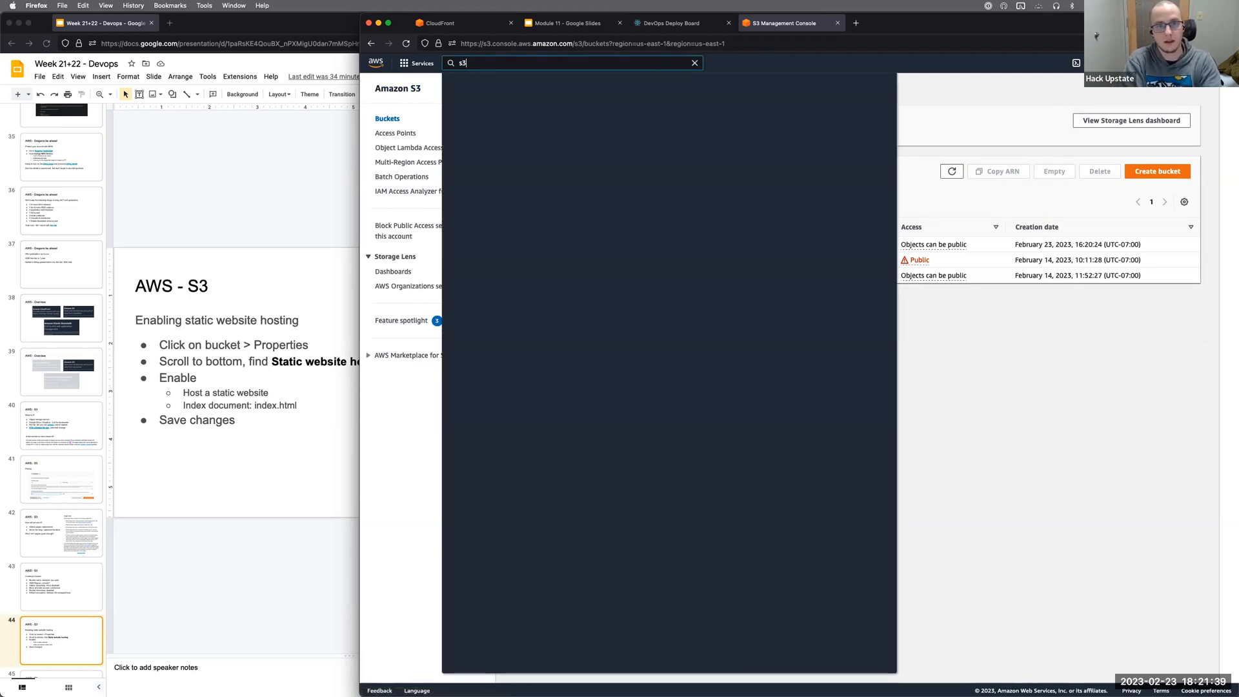
pyautogui.click(594, 137)
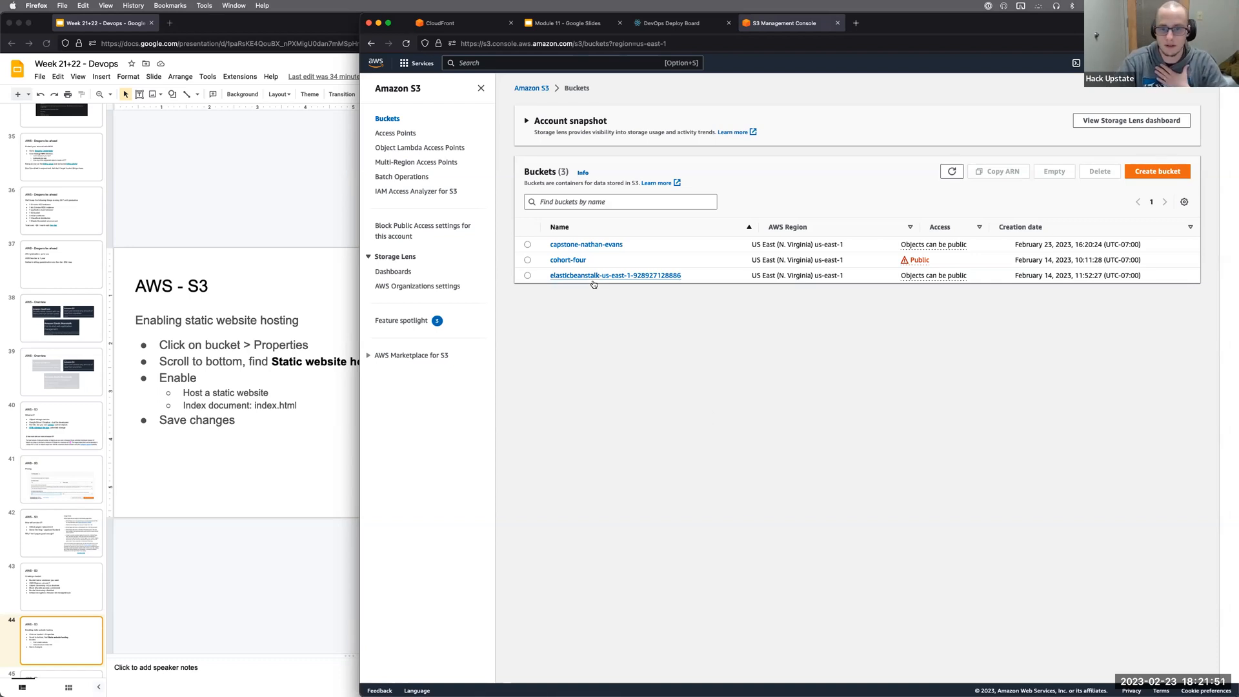
pyautogui.click(589, 246)
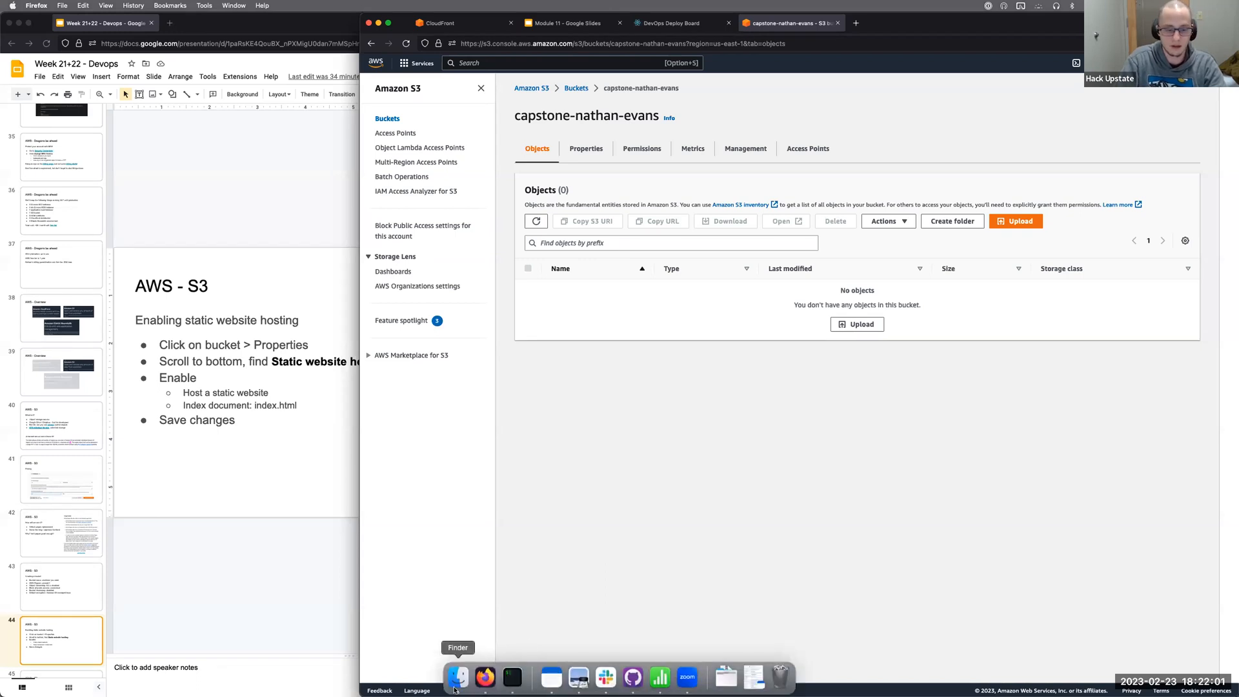
pyautogui.click(458, 678)
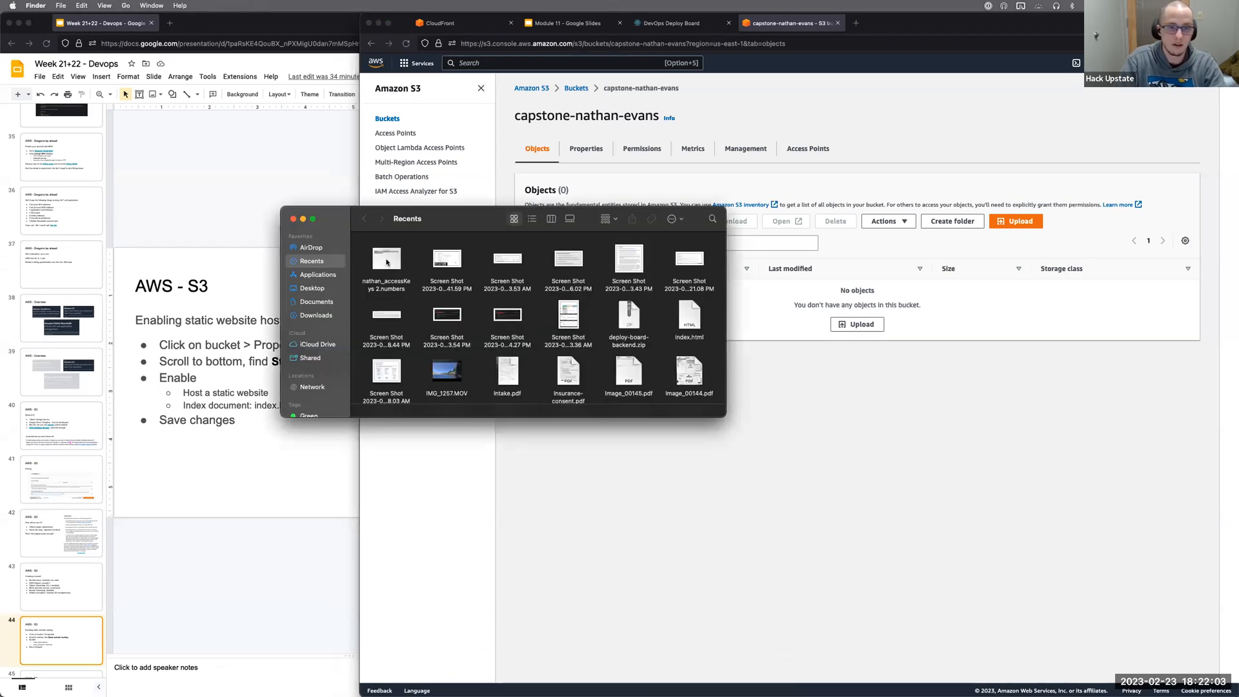
pyautogui.moveTo(439, 327); pyautogui.dragTo(893, 305)
pyautogui.moveTo(396, 447); pyautogui.dragTo(403, 344)
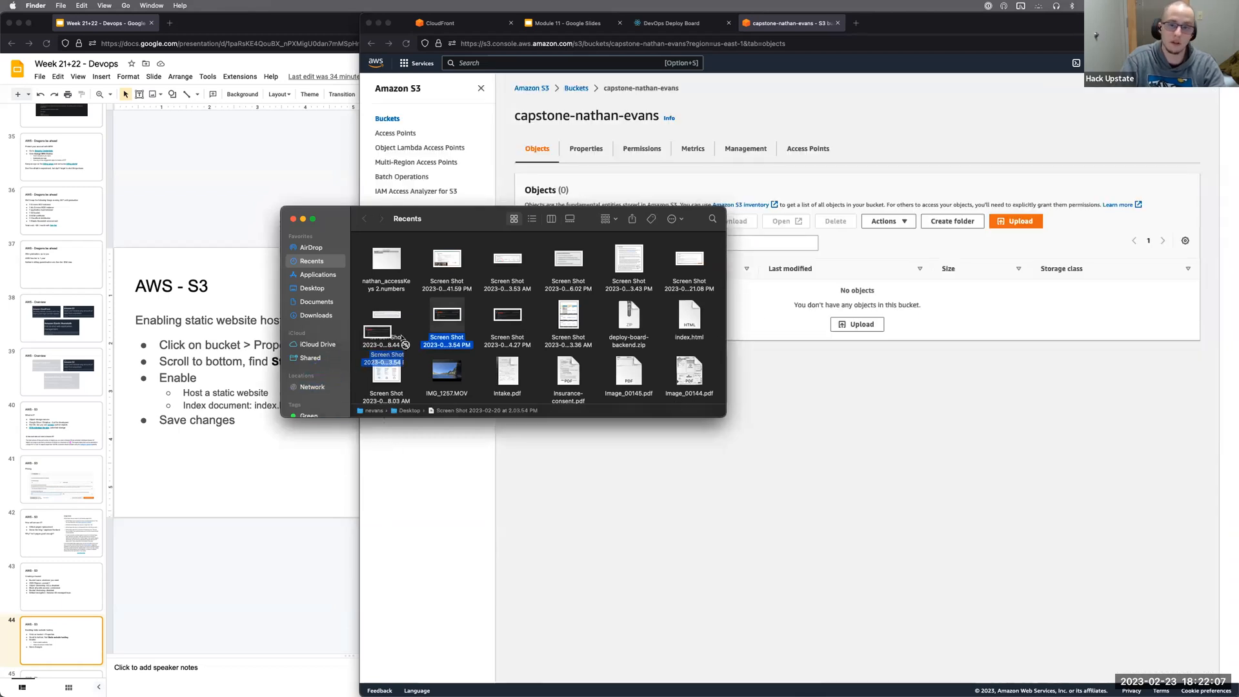
pyautogui.click(854, 443)
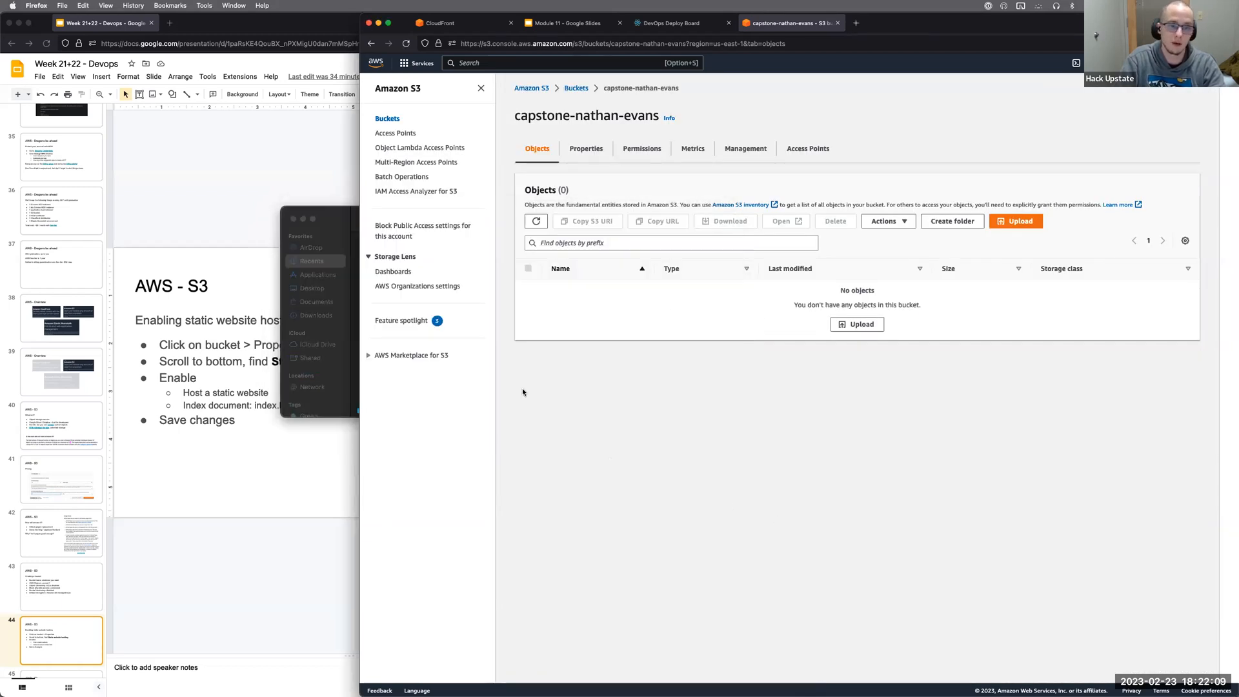
pyautogui.click(293, 220)
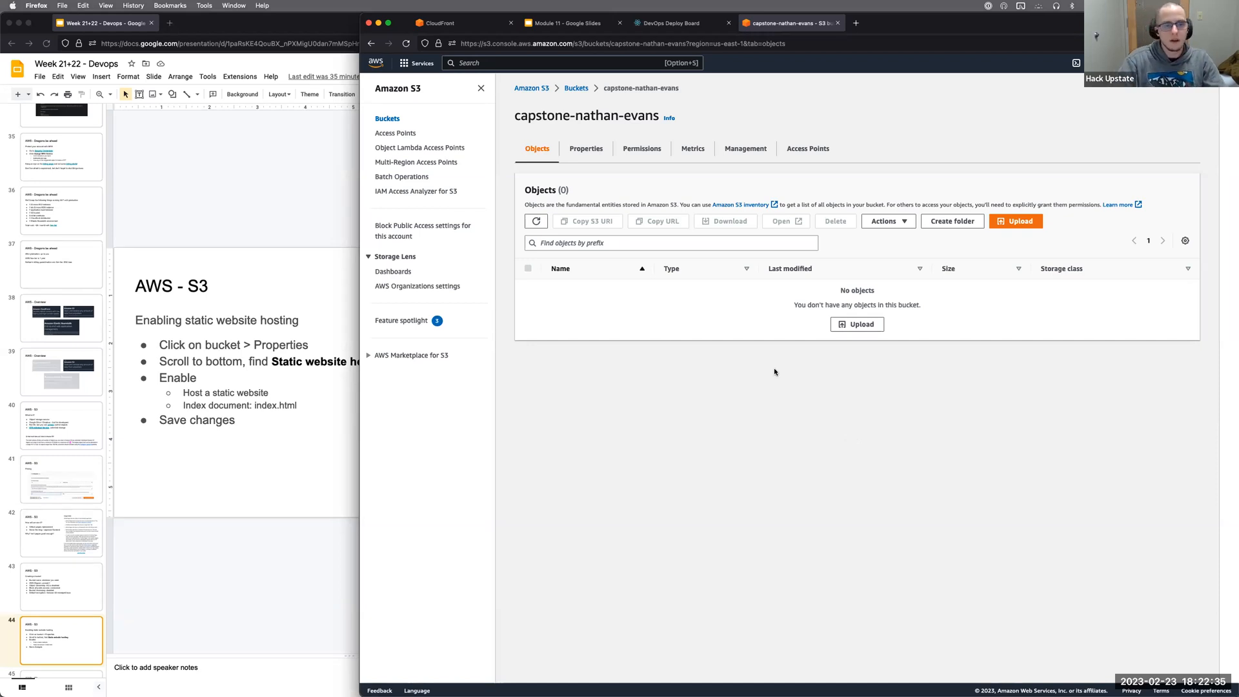
# - Locate the Static website hosting section in the capstone bucket's properties and open it for editing
pyautogui.click(580, 150)
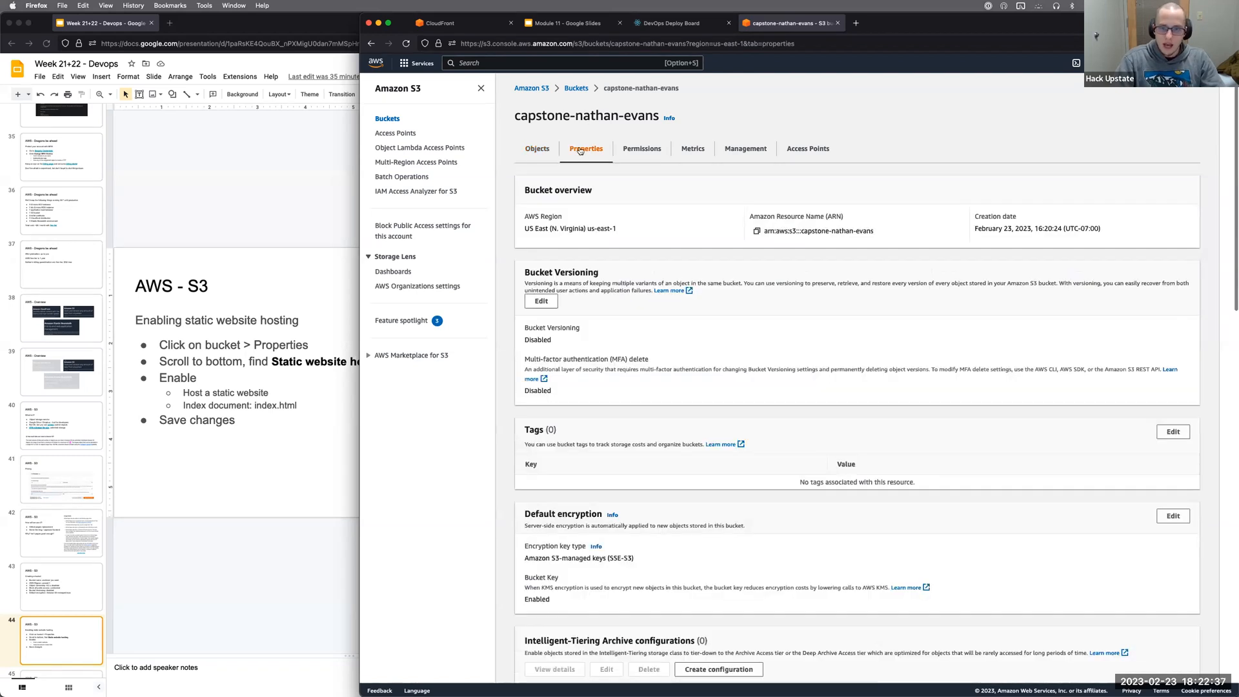
pyautogui.click(536, 155)
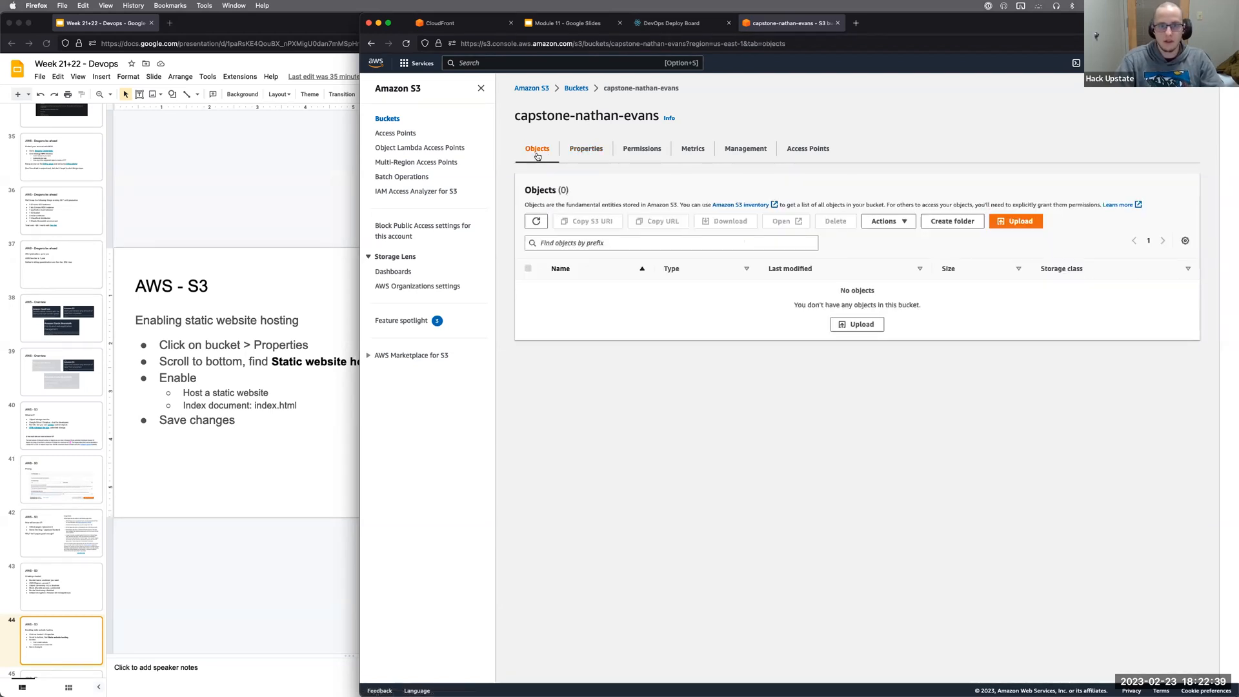
pyautogui.click(584, 150)
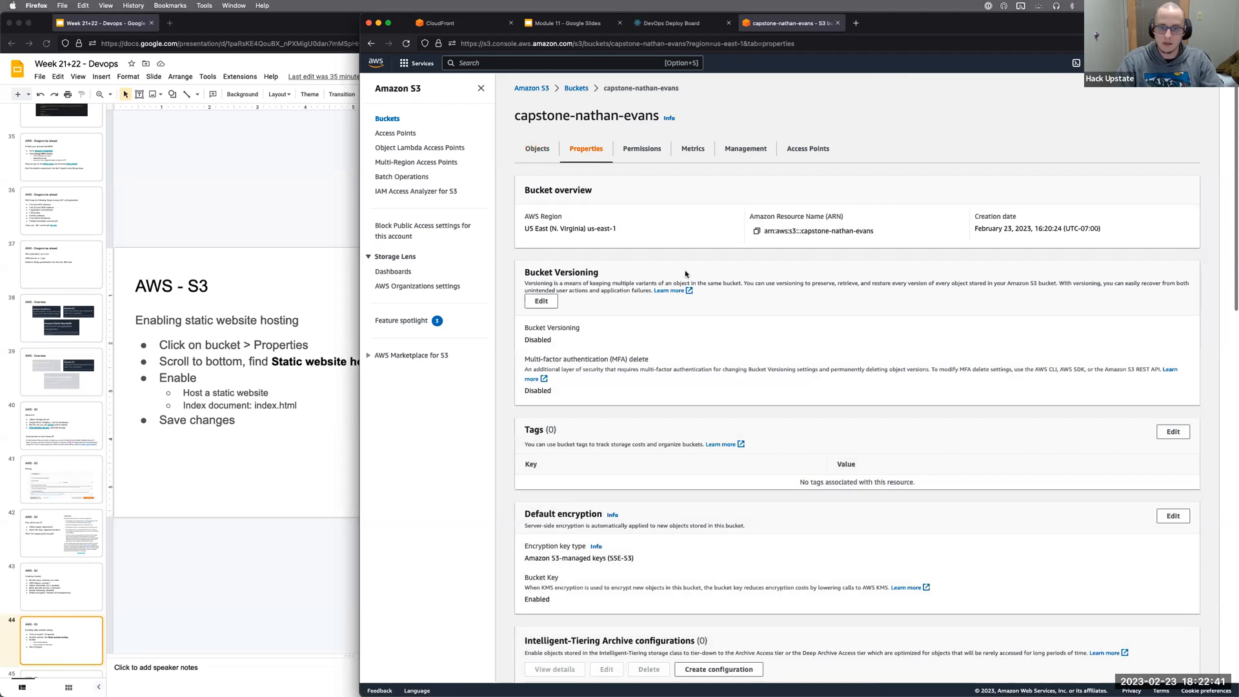
pyautogui.scroll(-15, 686, 274)
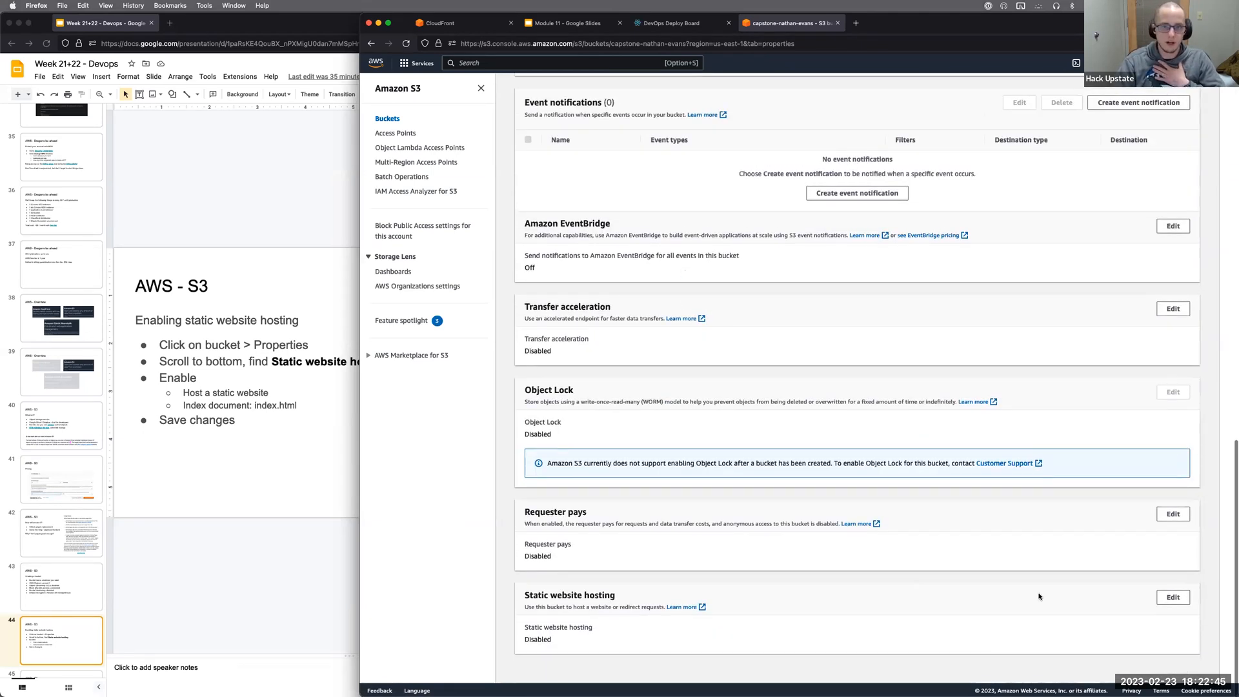
pyautogui.moveTo(647, 600); pyautogui.dragTo(523, 598)
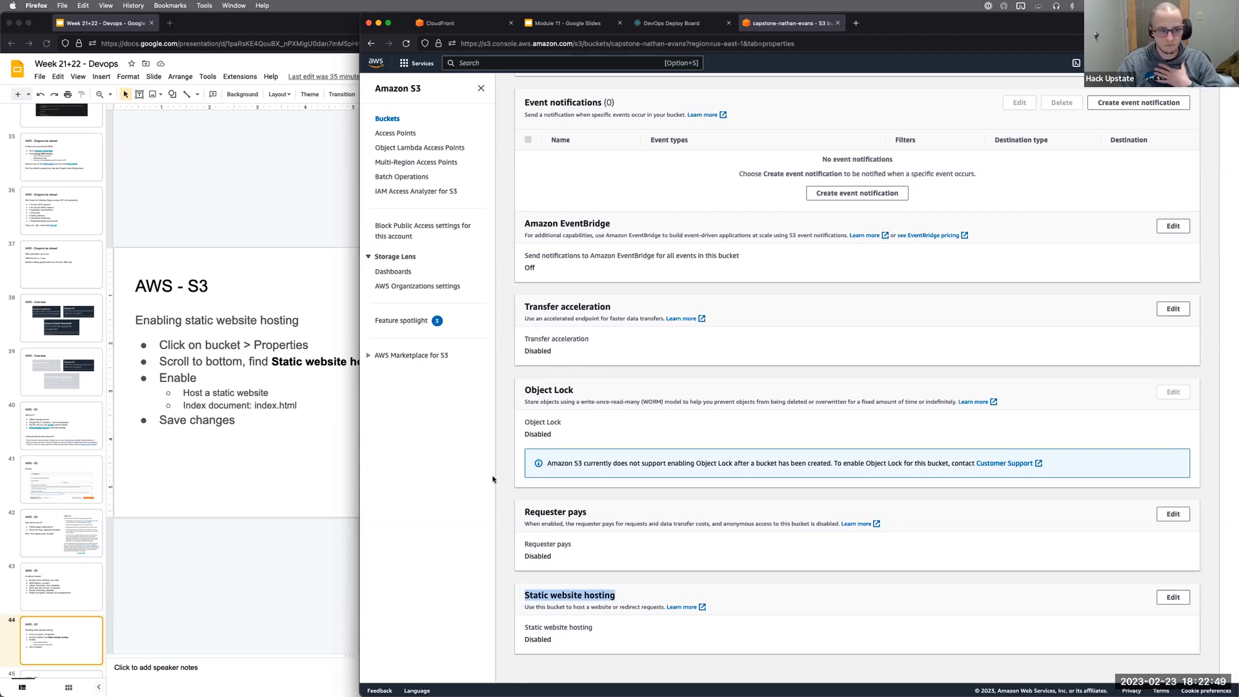
pyautogui.click(1173, 597)
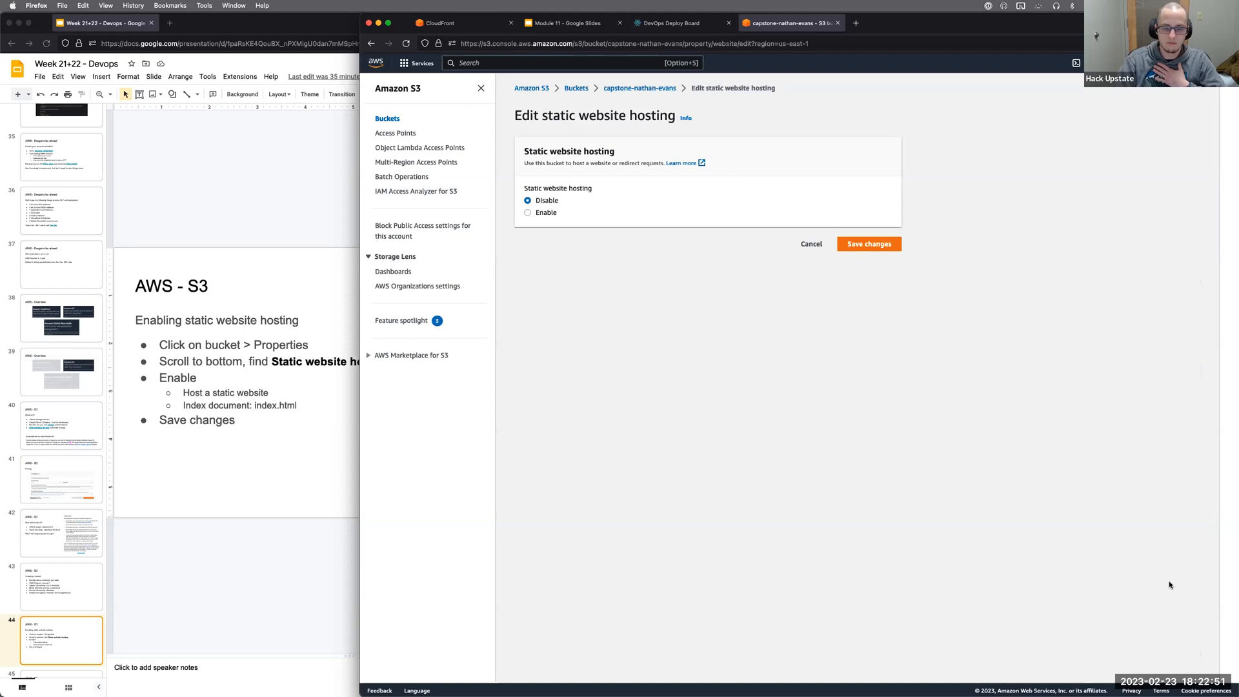
# - Enable static website hosting for the bucket with index.html as the index document, leave the error document empty, and save the changes
pyautogui.click(528, 213)
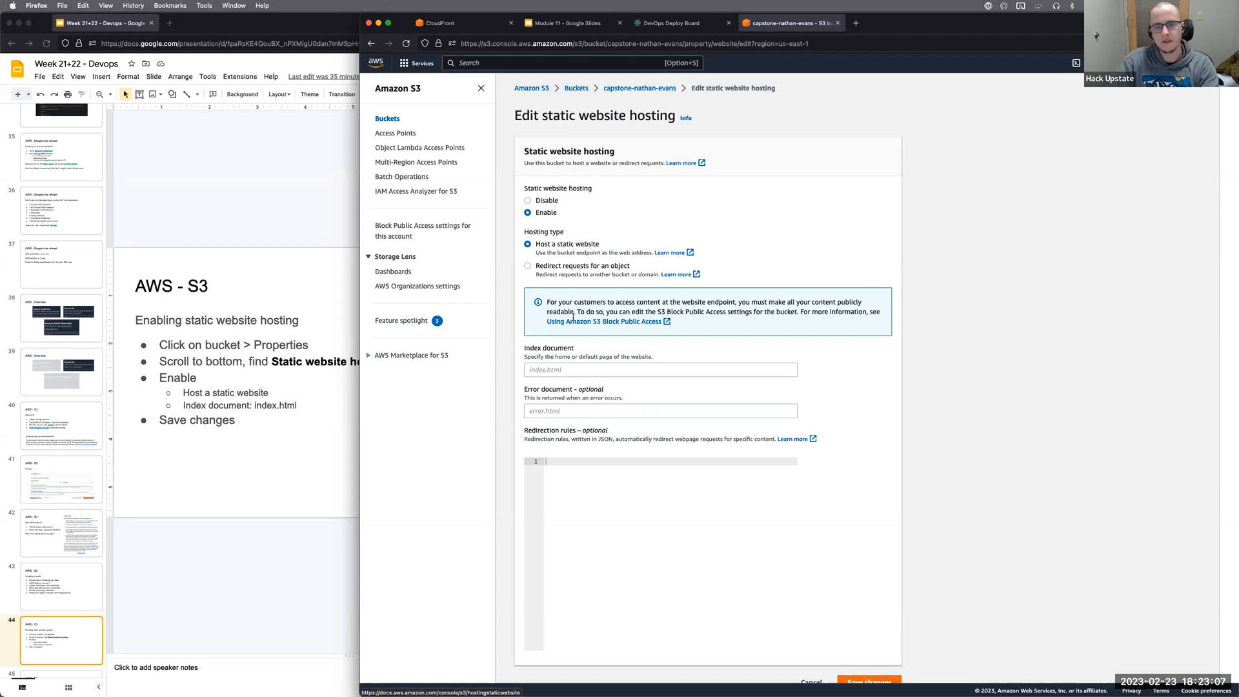
pyautogui.click(560, 366)
pyautogui.moveTo(526, 351); pyautogui.dragTo(623, 352)
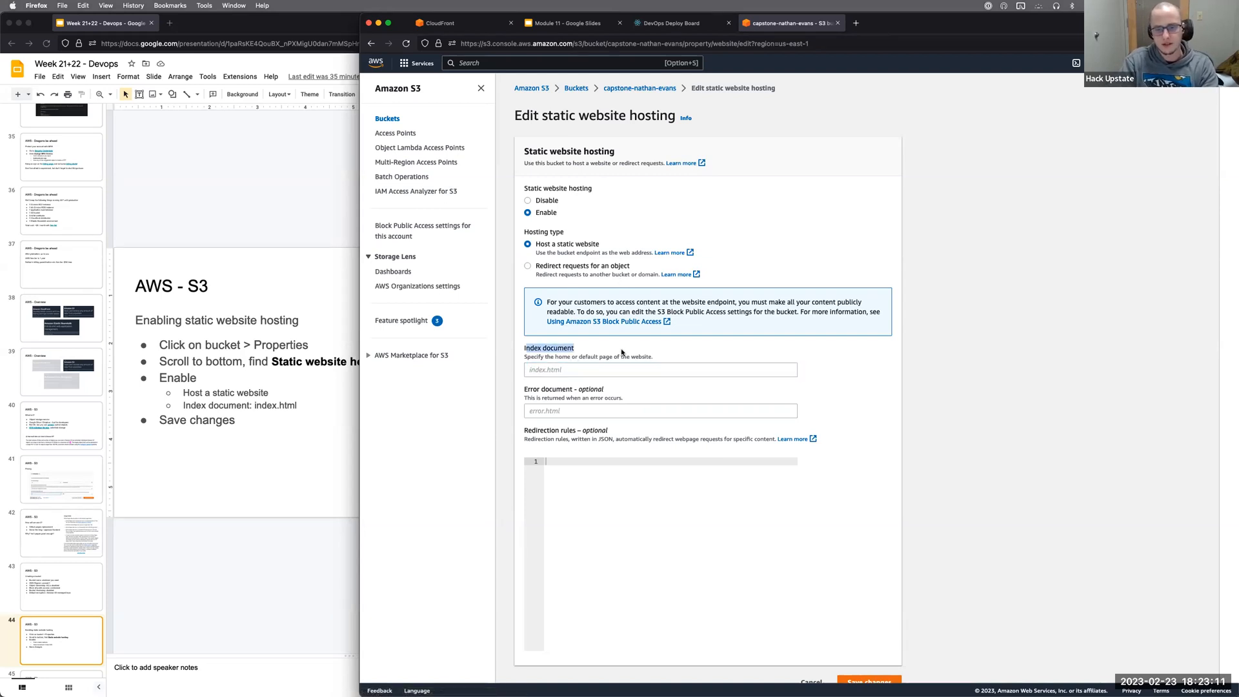
pyautogui.click(604, 368)
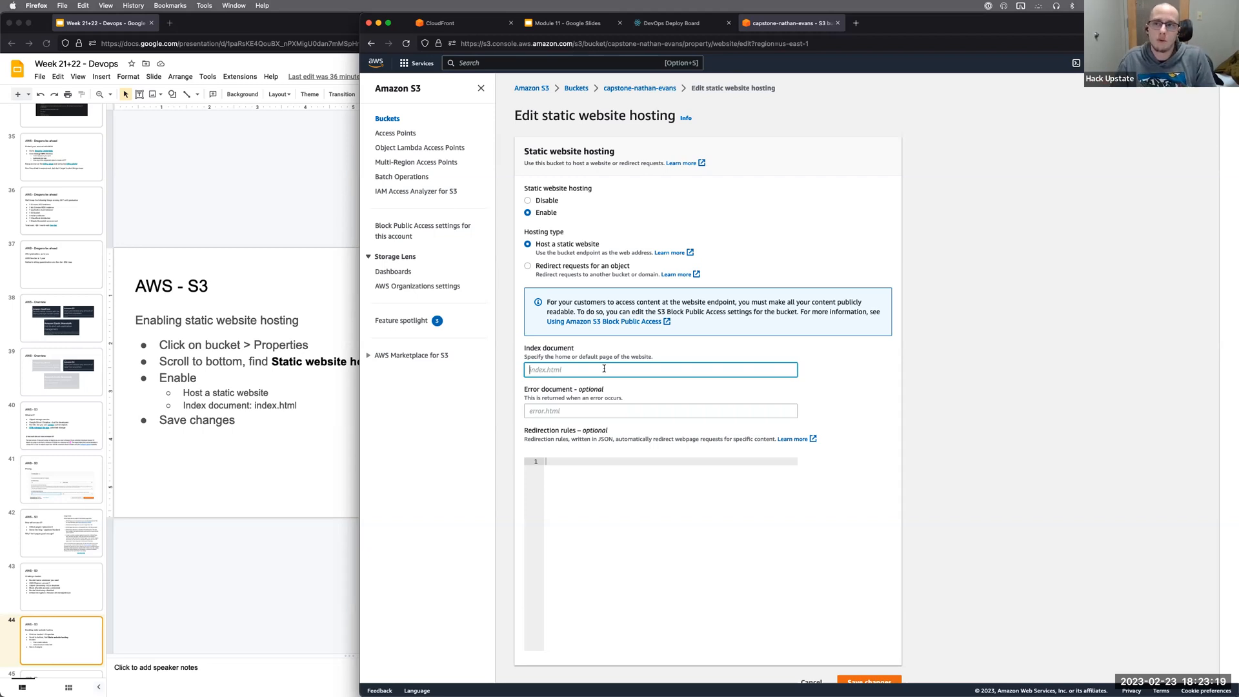
pyautogui.write('index.html')
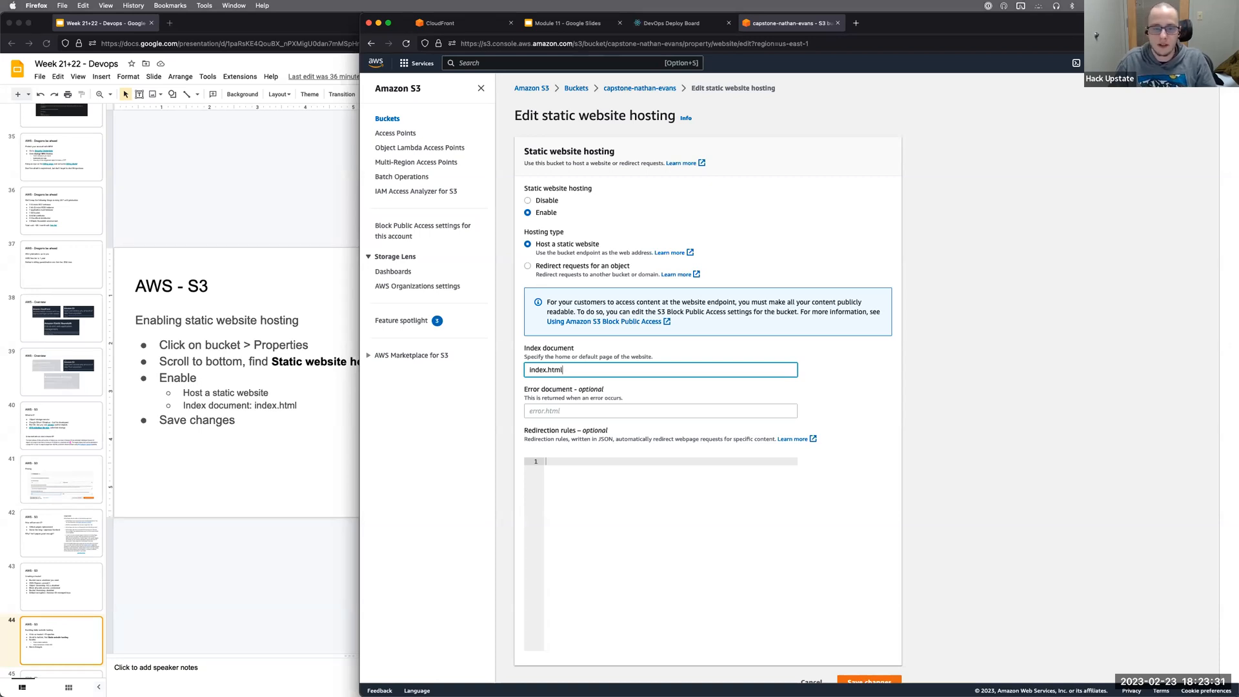
pyautogui.scroll(-1, 709, 474)
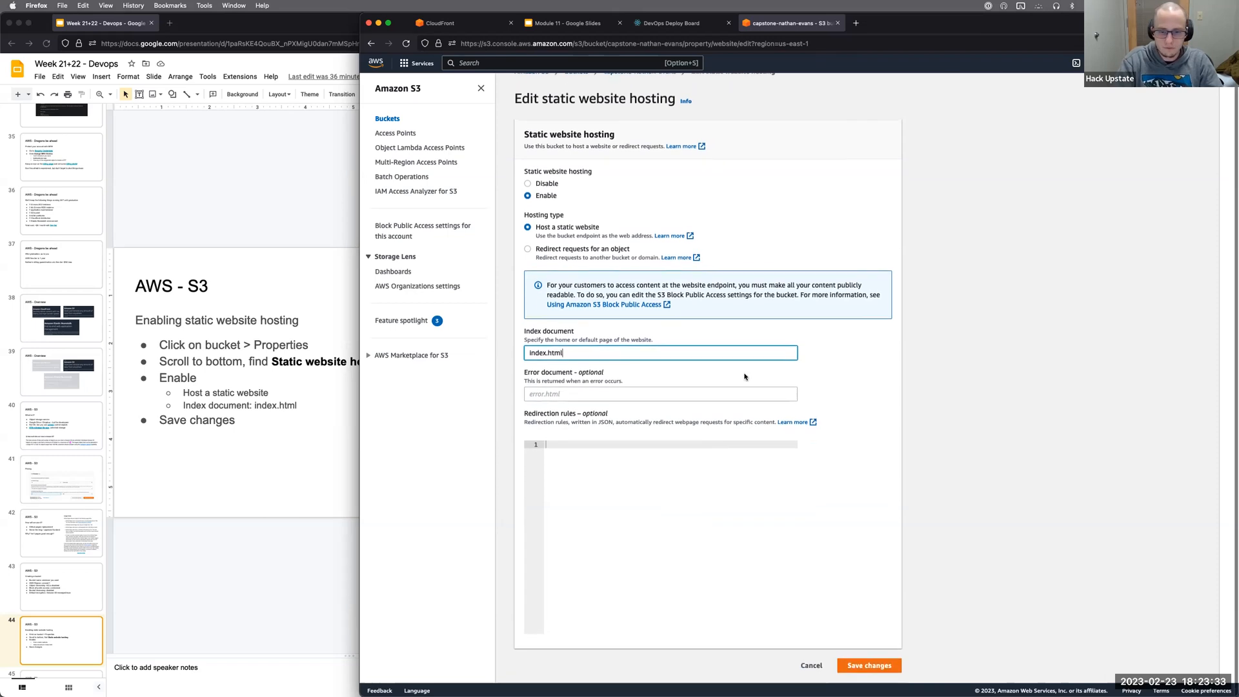
pyautogui.click(537, 395)
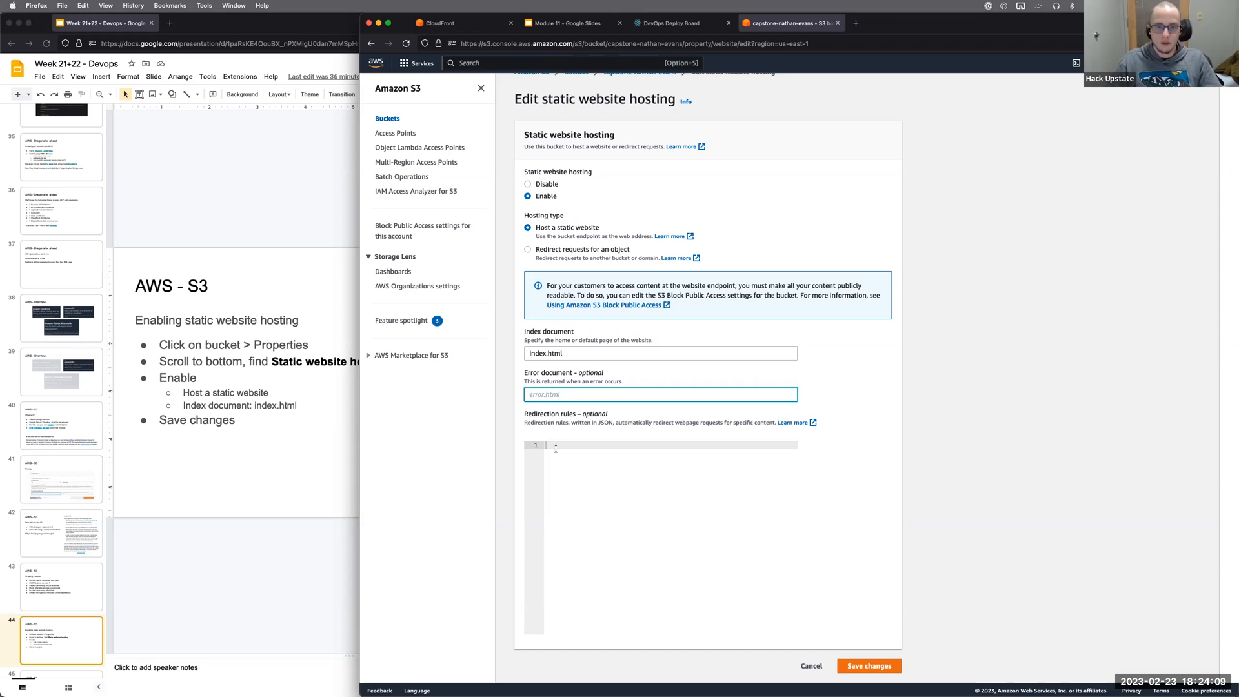
pyautogui.tripleClick(553, 350)
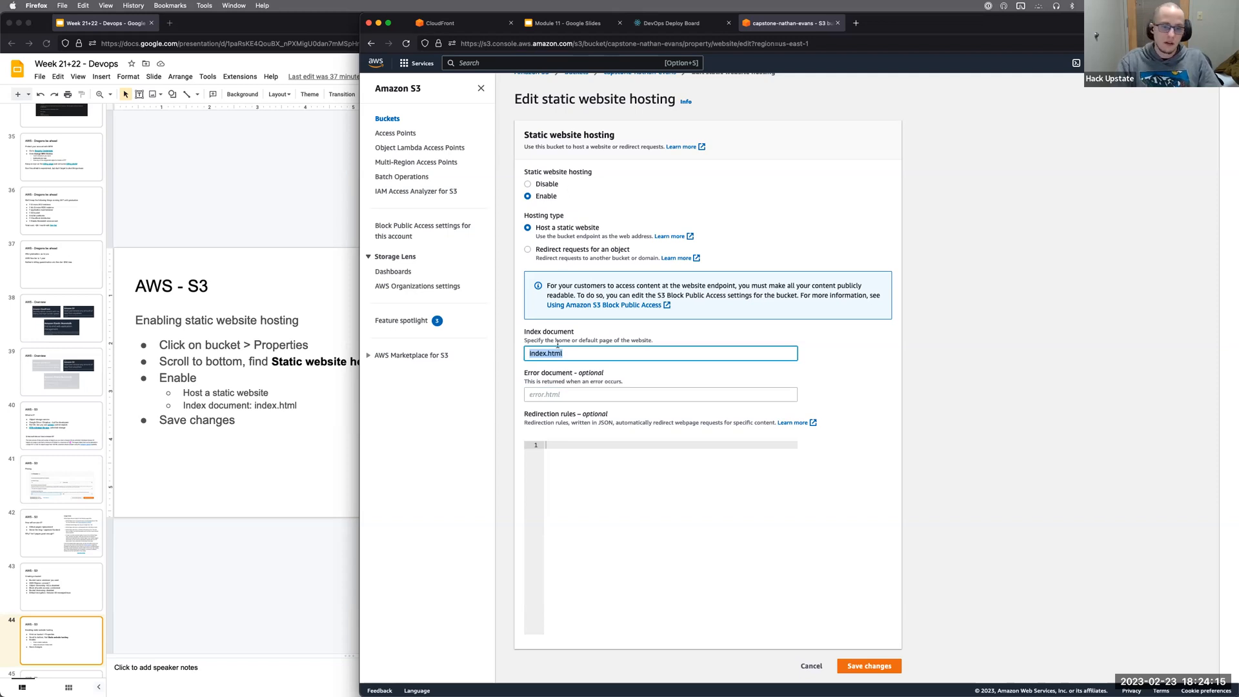
pyautogui.click(589, 354)
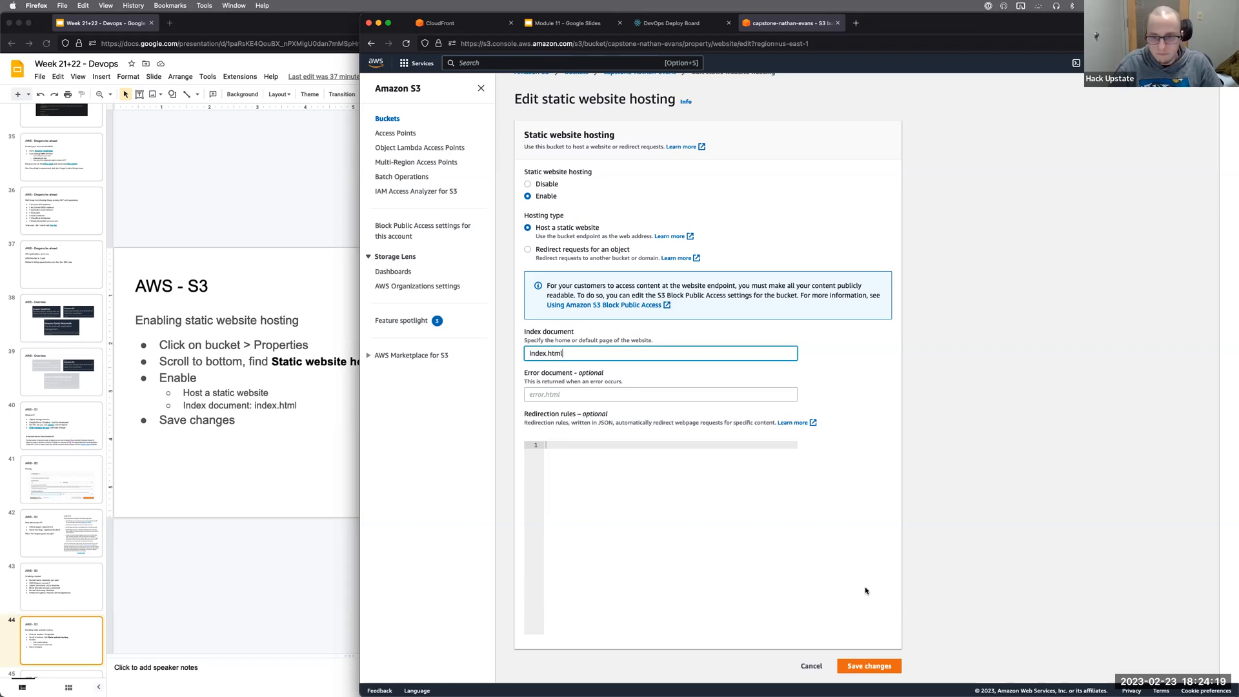
pyautogui.click(874, 667)
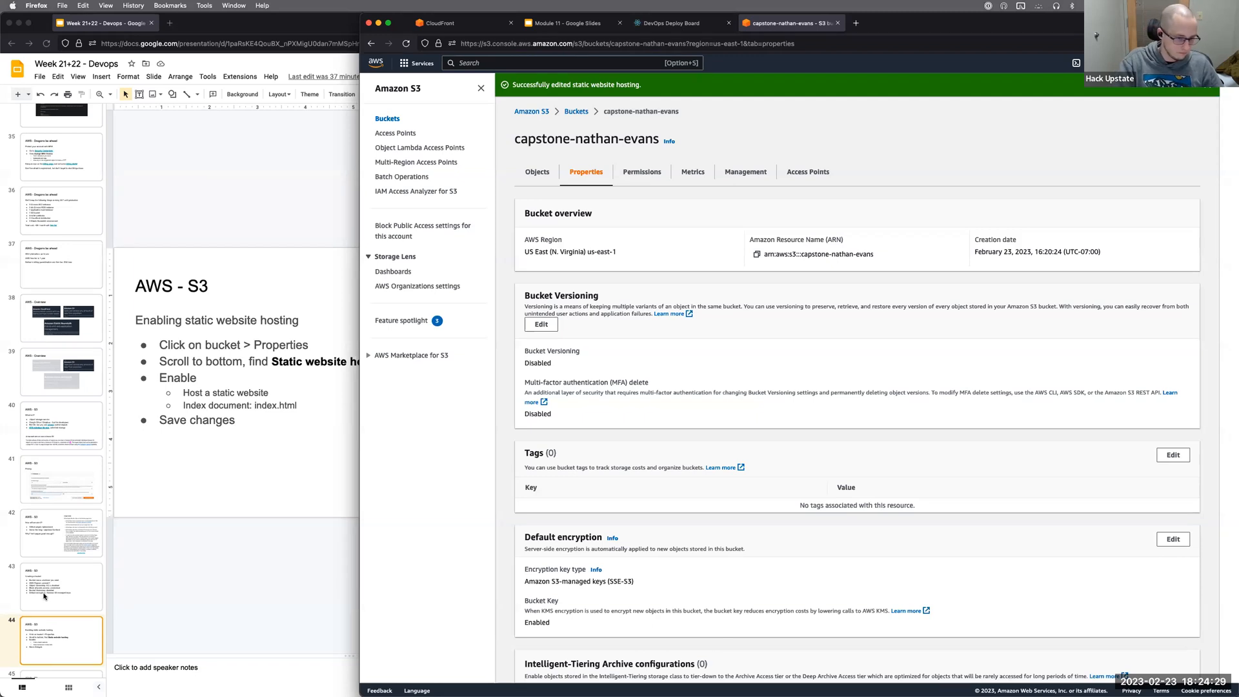
# - Show slide 45 on creating a read policy, and bring up the Bucket policy section in the capstone bucket's permissions
pyautogui.scroll(-3, 49, 536)
pyautogui.click(49, 536)
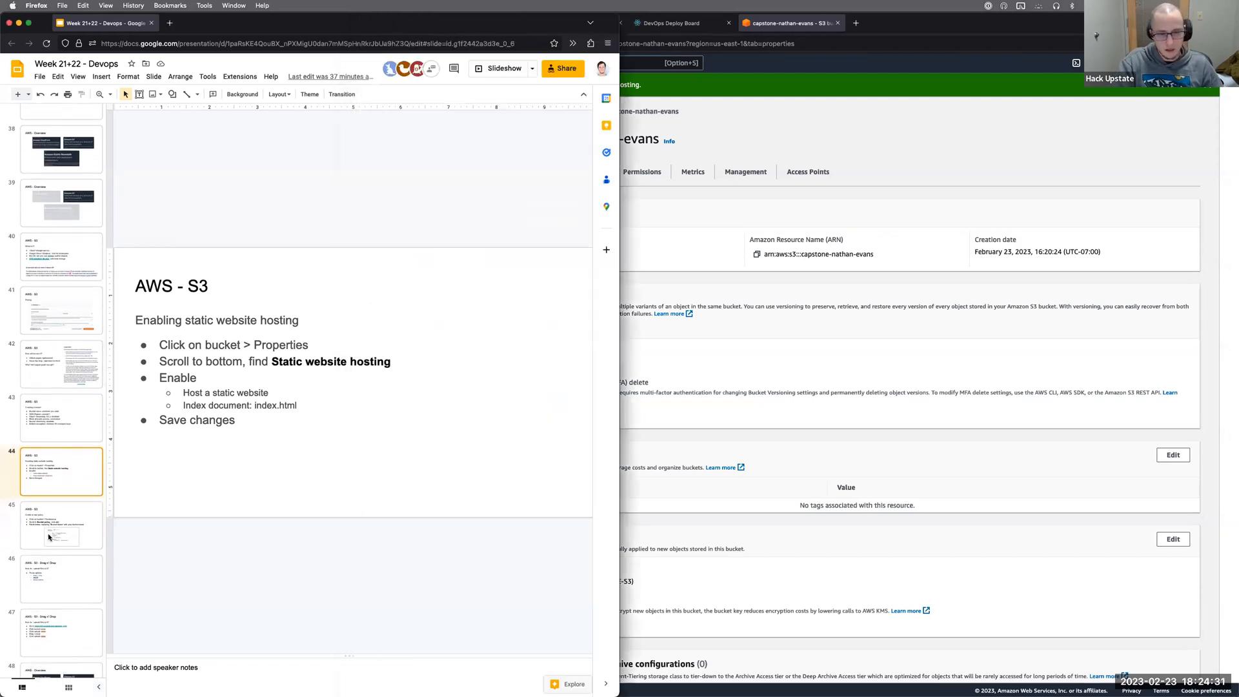
pyautogui.click(777, 425)
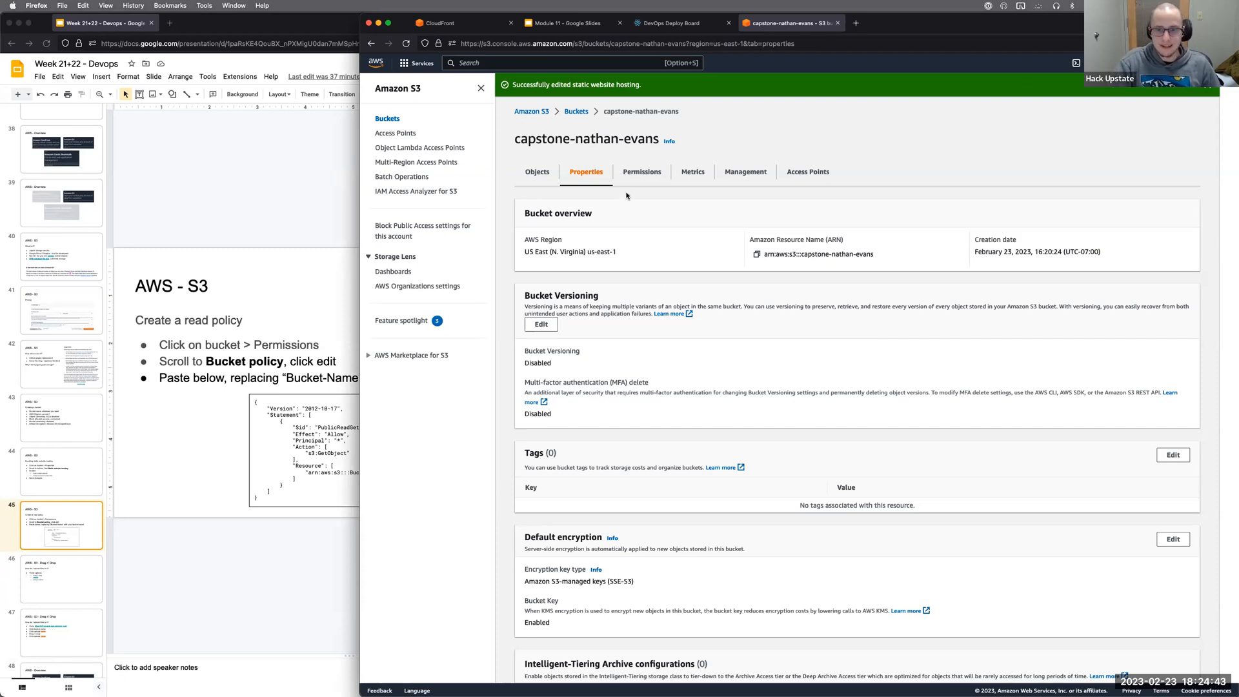
pyautogui.click(637, 172)
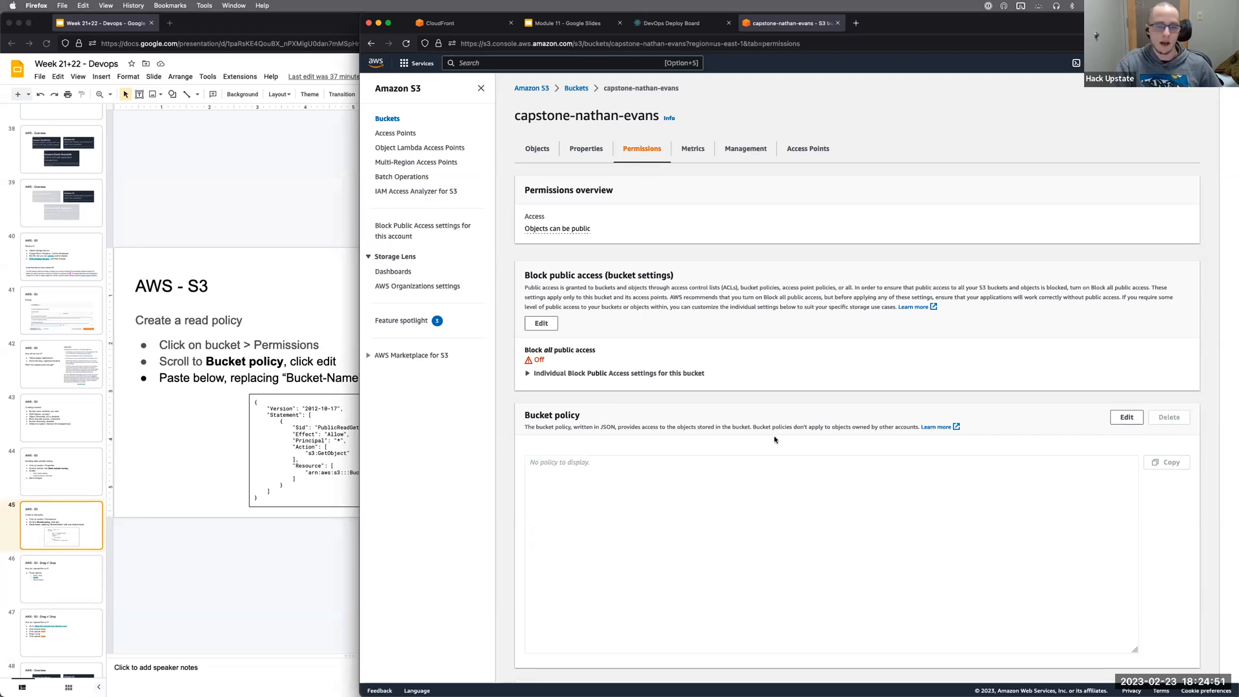
pyautogui.scroll(-2, 546, 426)
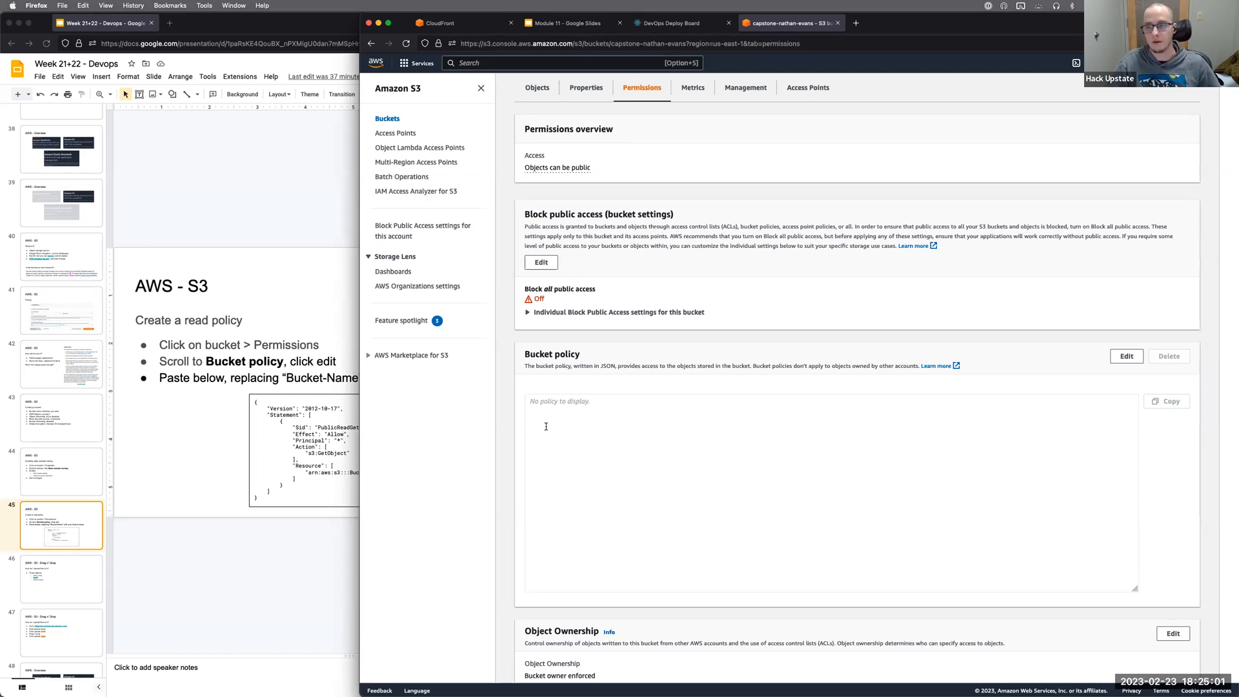
# - Highlight the read policy JSON on slide 45 and copy the web address of that slide
pyautogui.click(225, 450)
pyautogui.moveTo(255, 403); pyautogui.dragTo(280, 496)
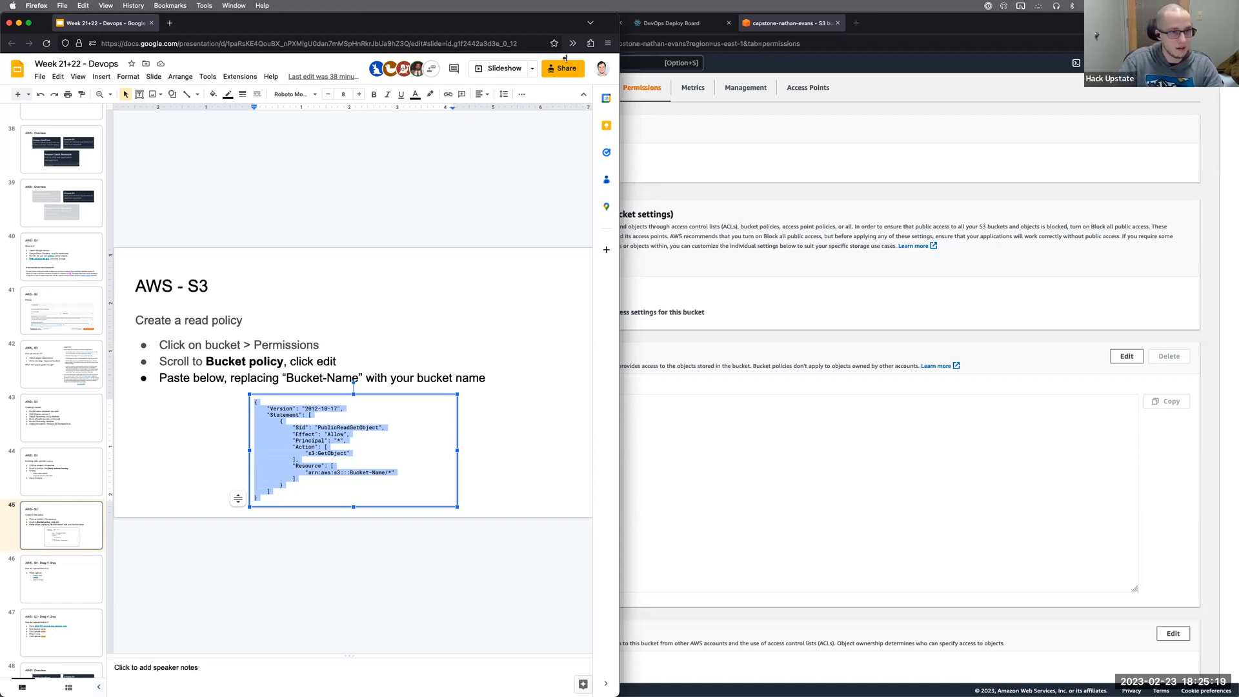
pyautogui.click(73, 531)
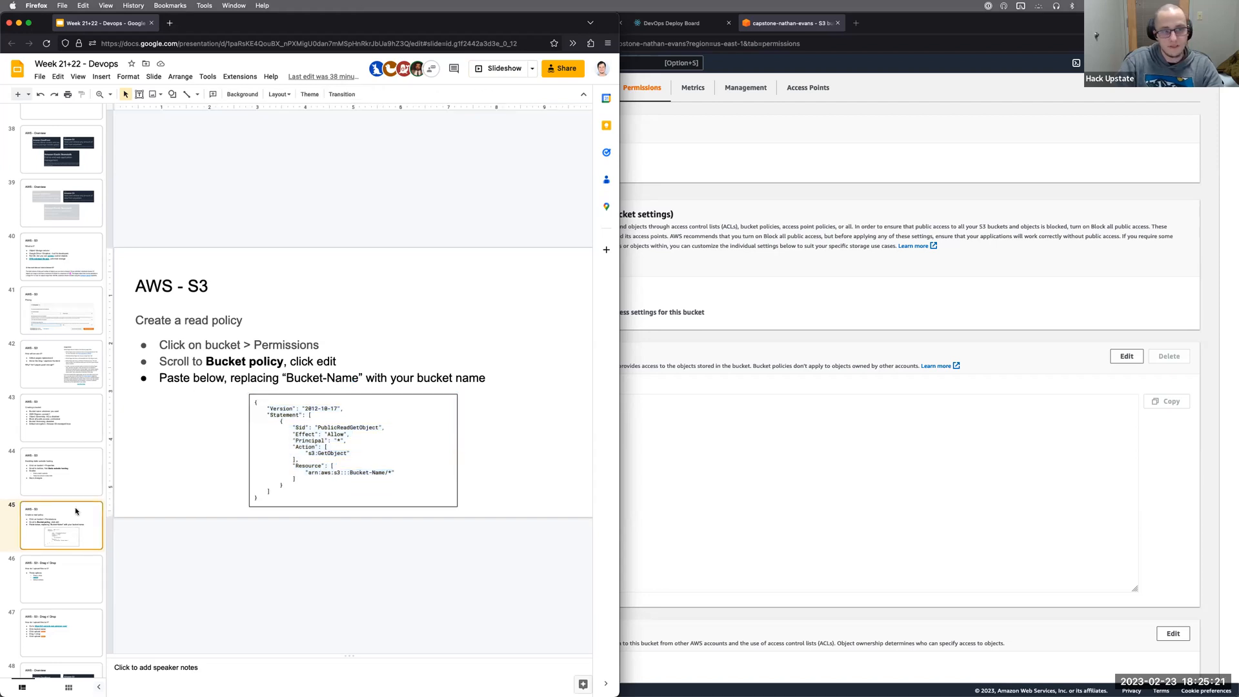
pyautogui.click(212, 43)
pyautogui.press('super+c')
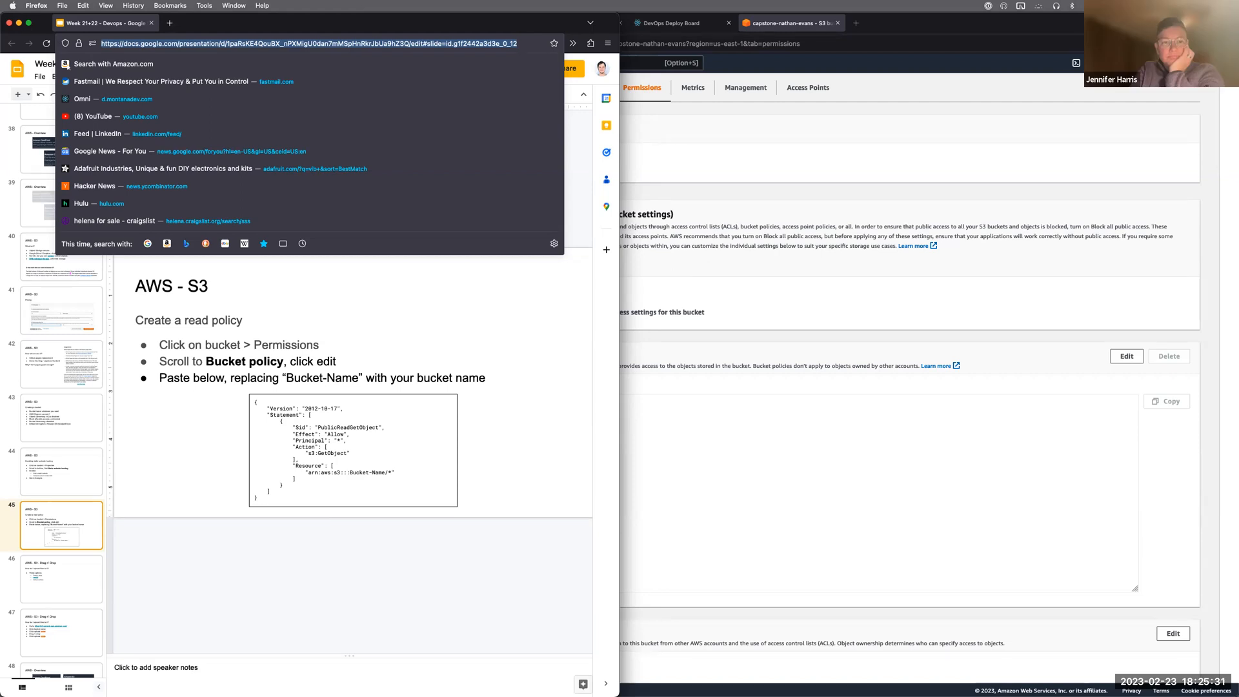
# - Select the entire read policy JSON on the slide, and open the bucket policy editor and cancel out of it
pyautogui.click(297, 397)
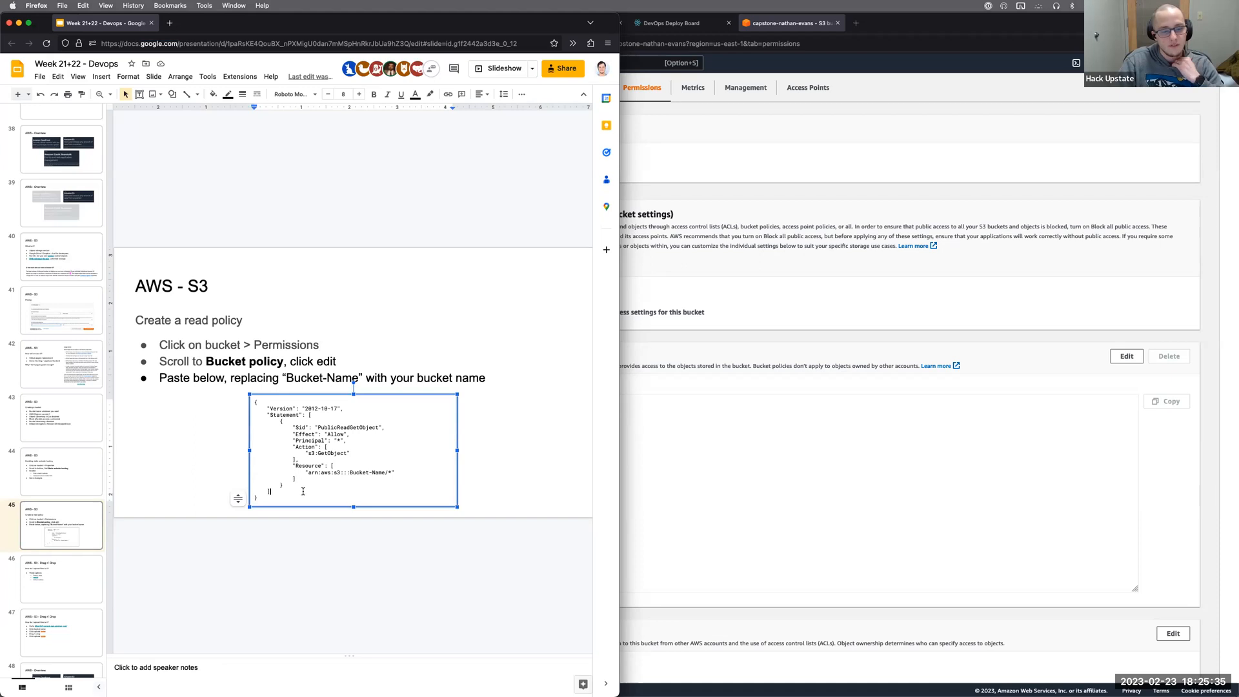
pyautogui.moveTo(285, 498); pyautogui.dragTo(256, 401)
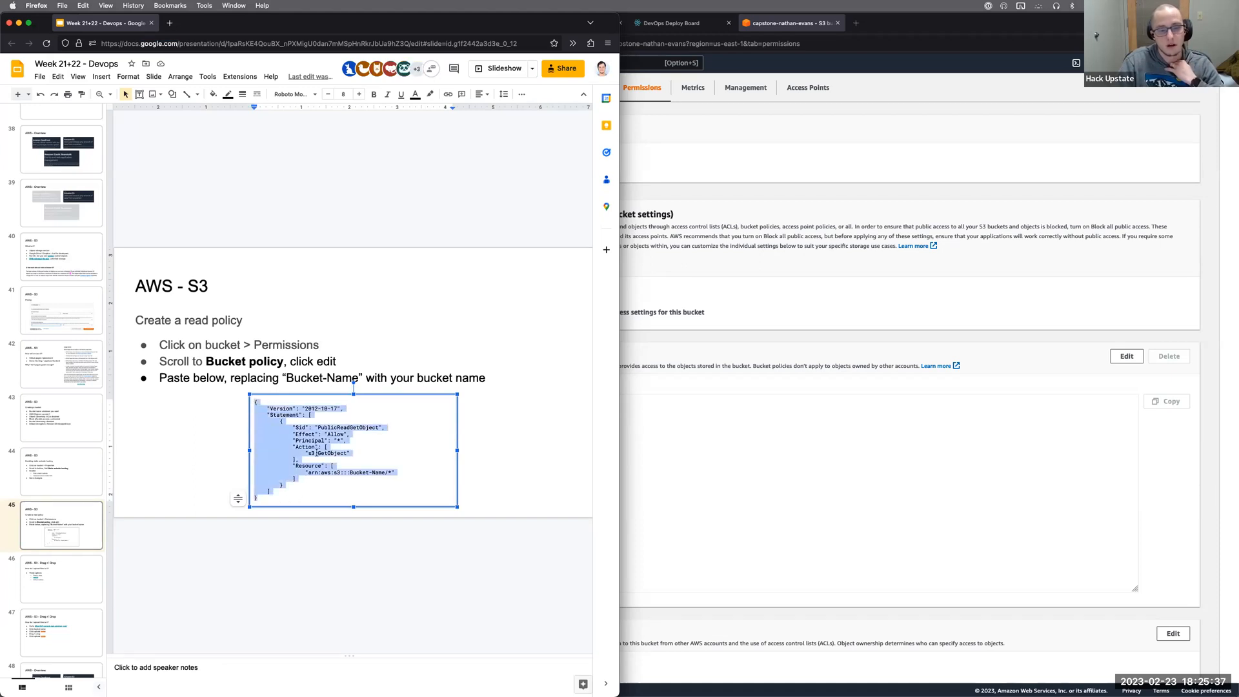
pyautogui.click(751, 523)
pyautogui.click(1126, 356)
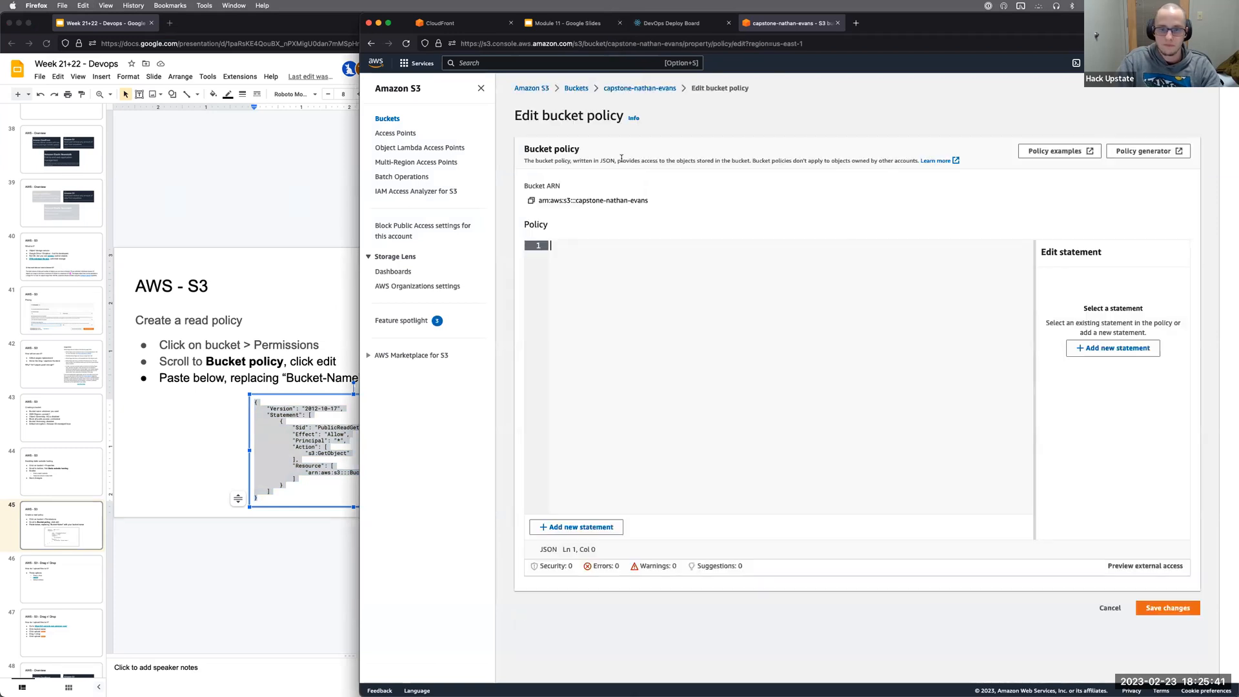
pyautogui.click(1107, 607)
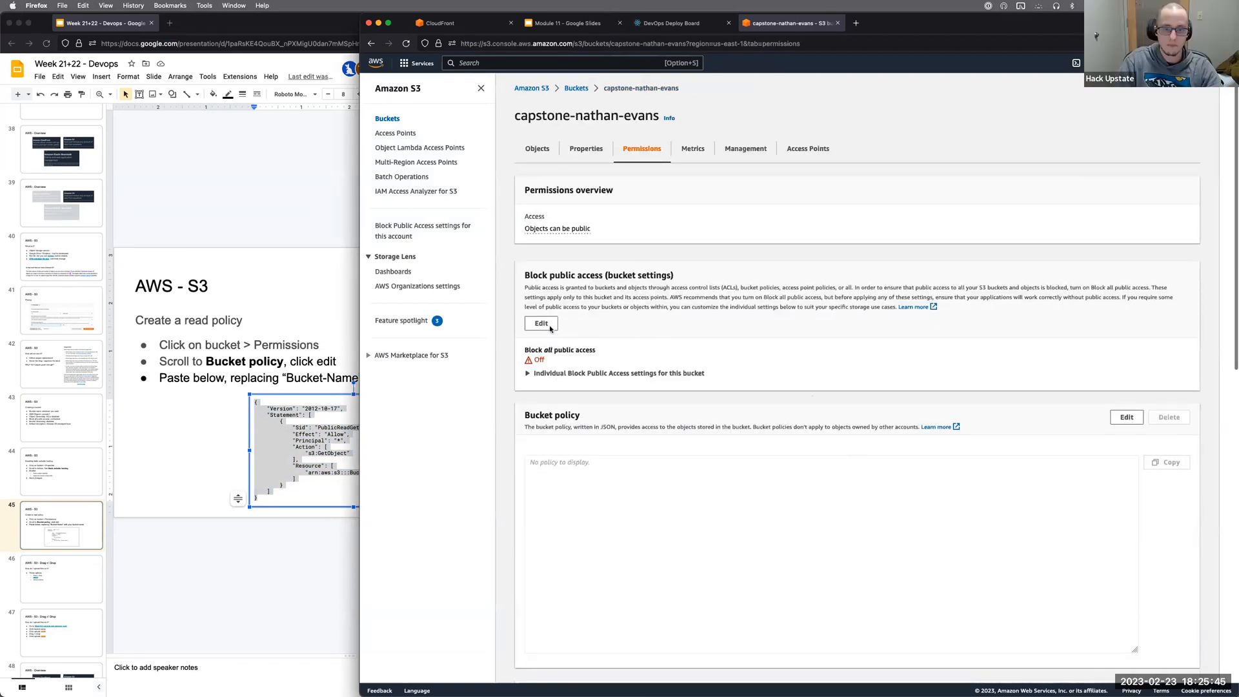
# - Open the capstone bucket's policy for editing and paste the copied read policy JSON into the empty policy
pyautogui.moveTo(589, 419); pyautogui.dragTo(523, 418)
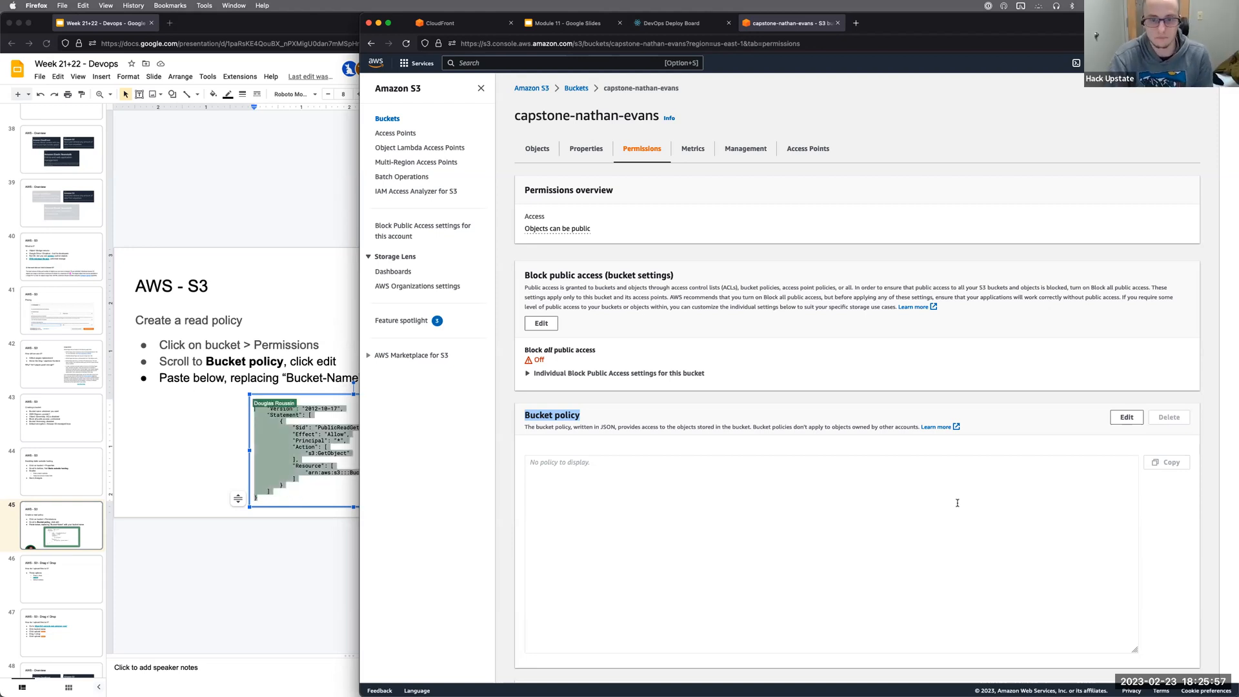
pyautogui.click(1127, 417)
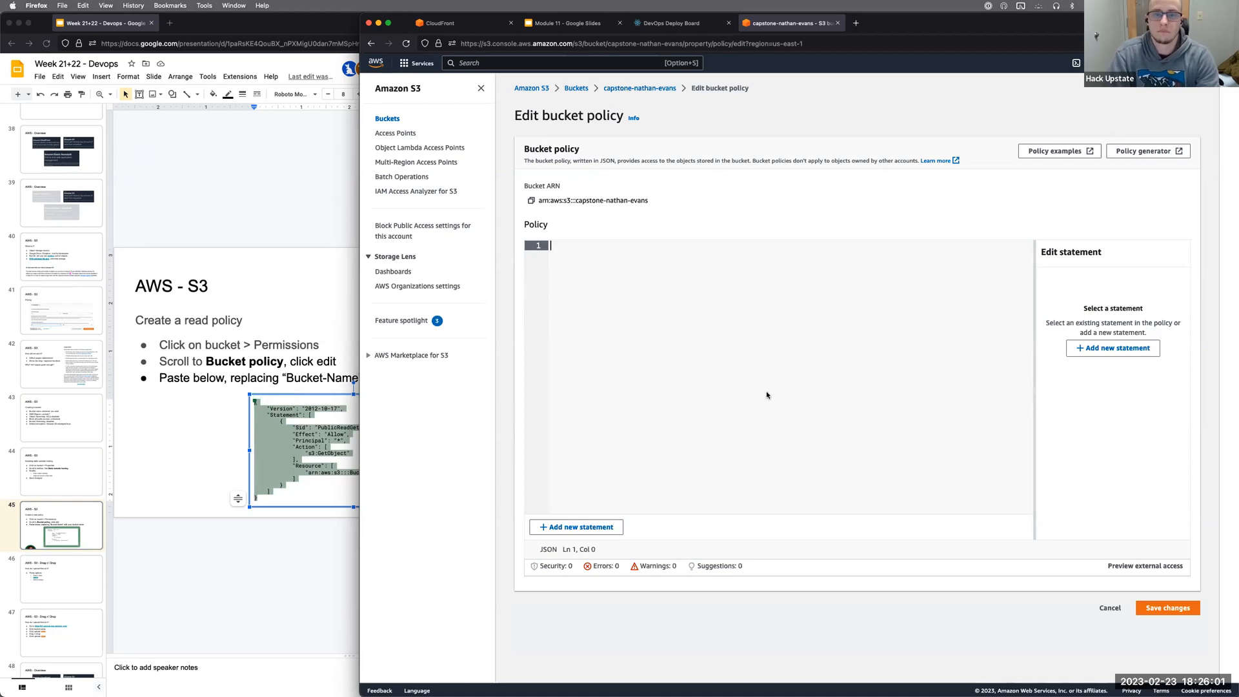
pyautogui.press('super+v')
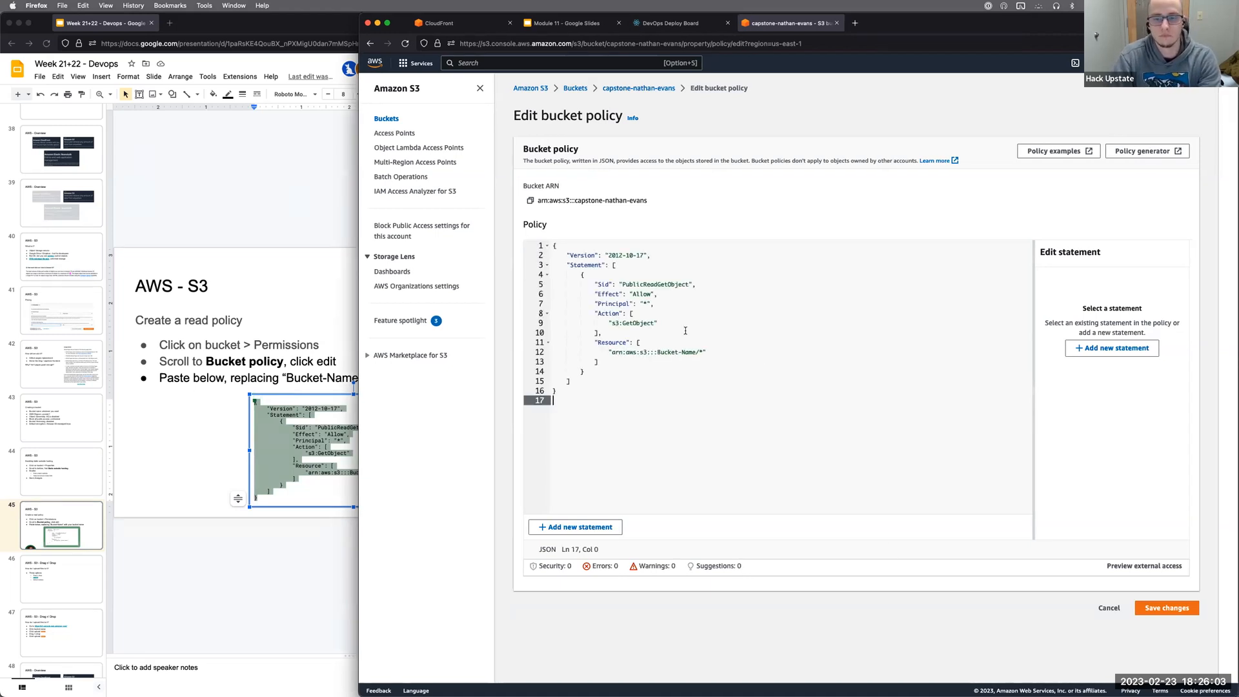
# - Replace the Bucket-Name placeholder in the policy's Resource ARN with the capstone bucket's name
pyautogui.click(658, 352)
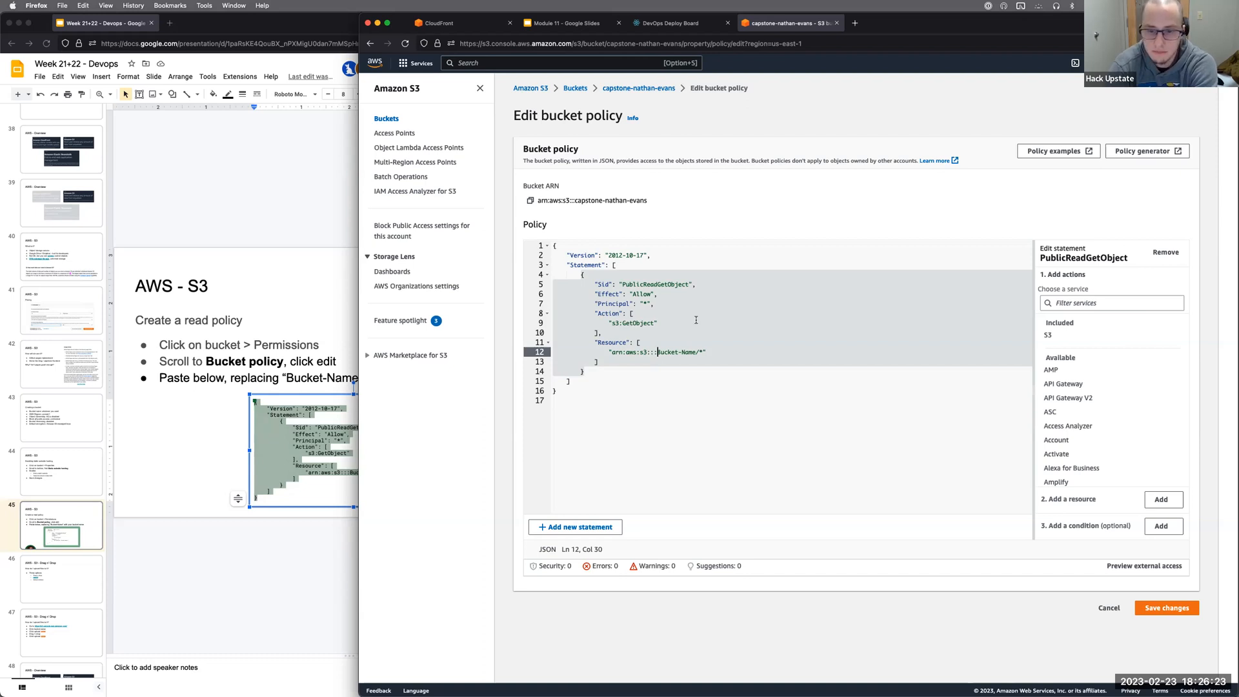
pyautogui.hotkey('ctrl', 'a')
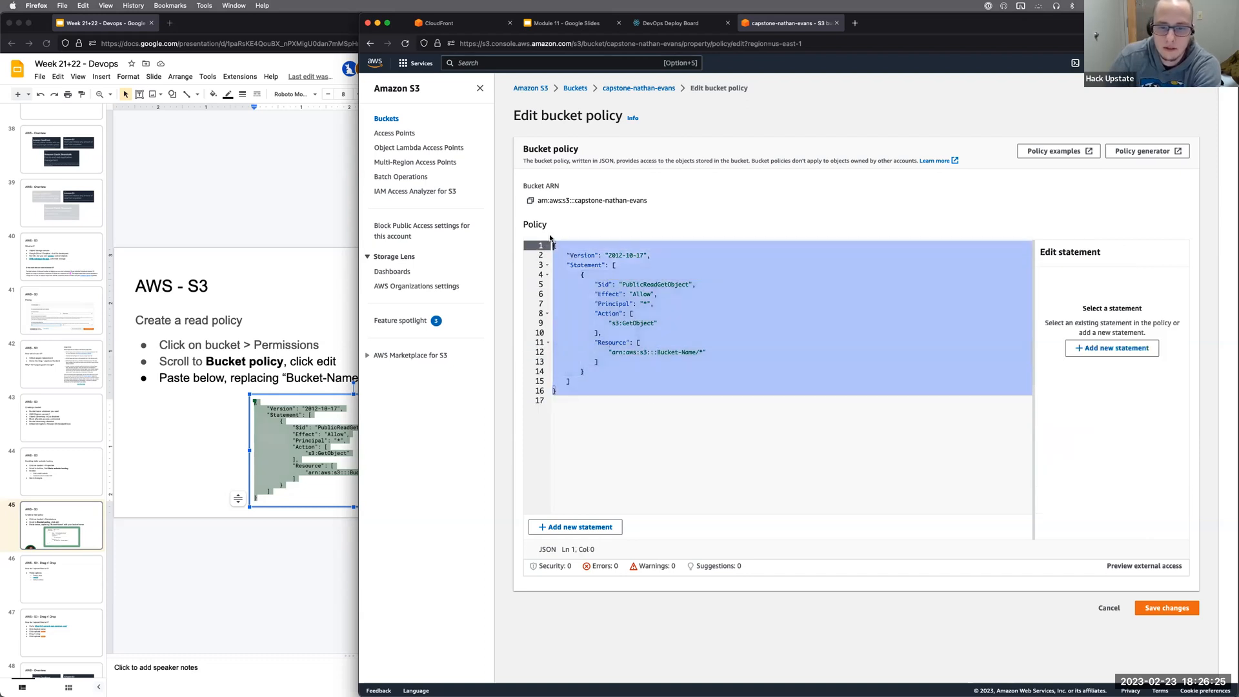
pyautogui.click(694, 382)
pyautogui.moveTo(611, 353); pyautogui.dragTo(658, 353)
pyautogui.click(702, 353)
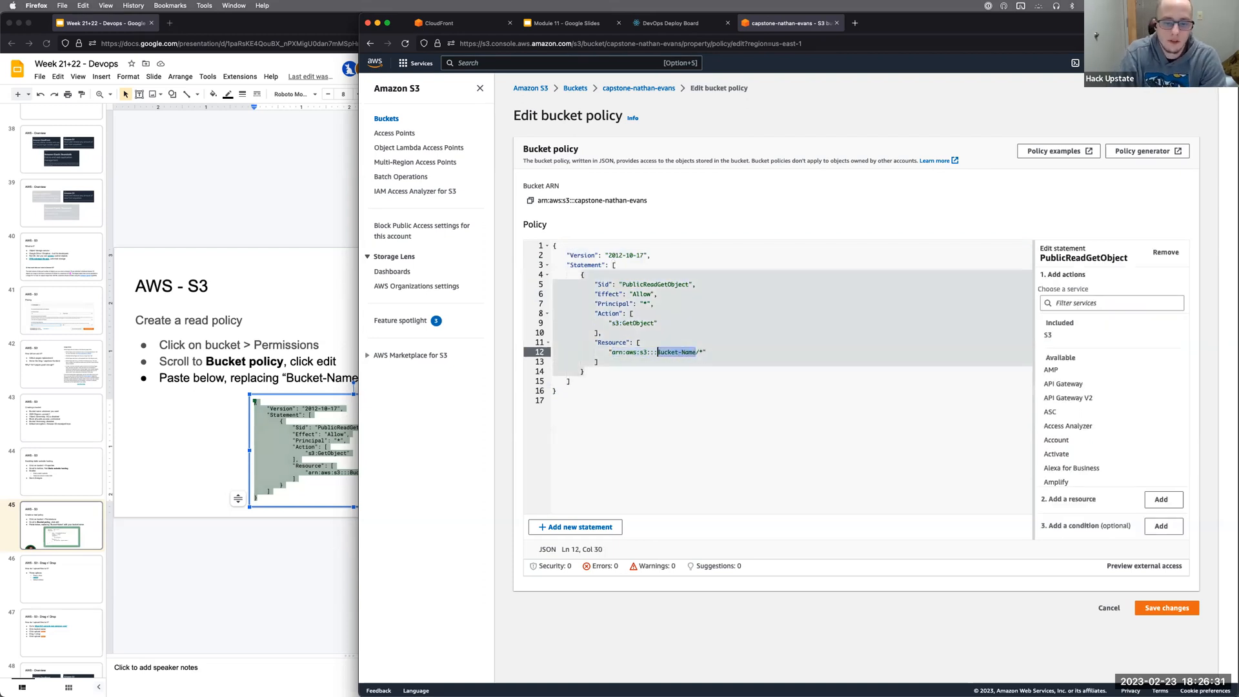
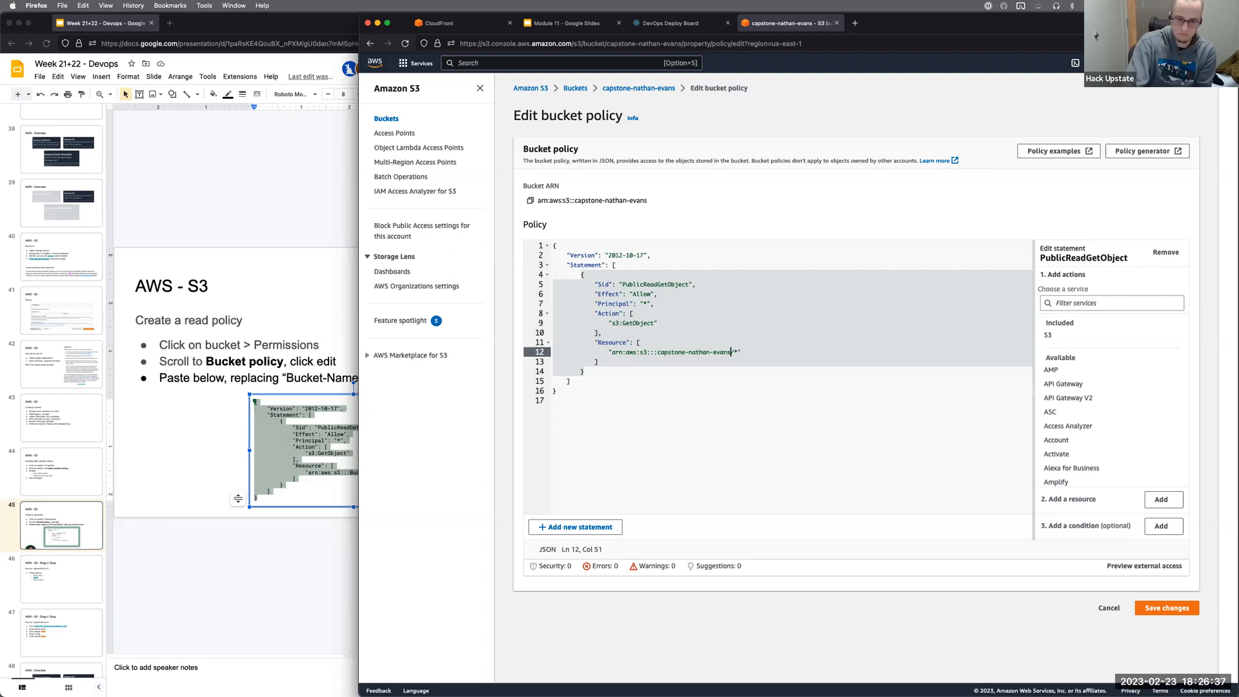
pyautogui.click(718, 406)
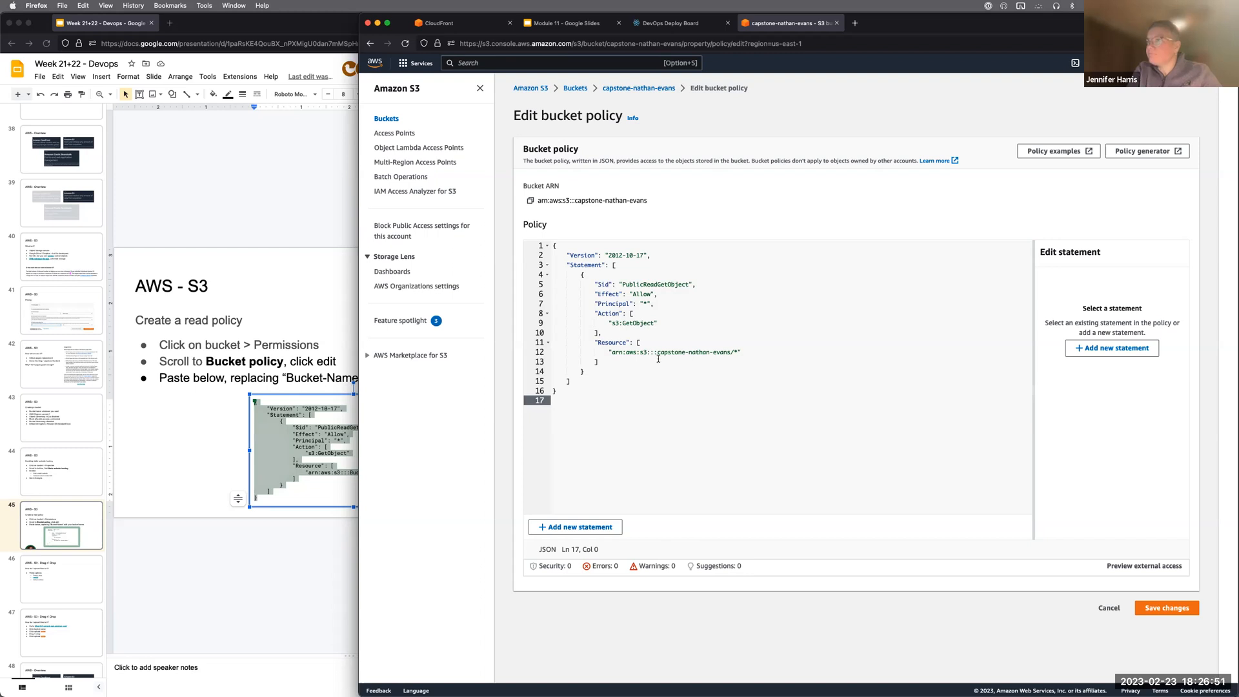
pyautogui.click(639, 389)
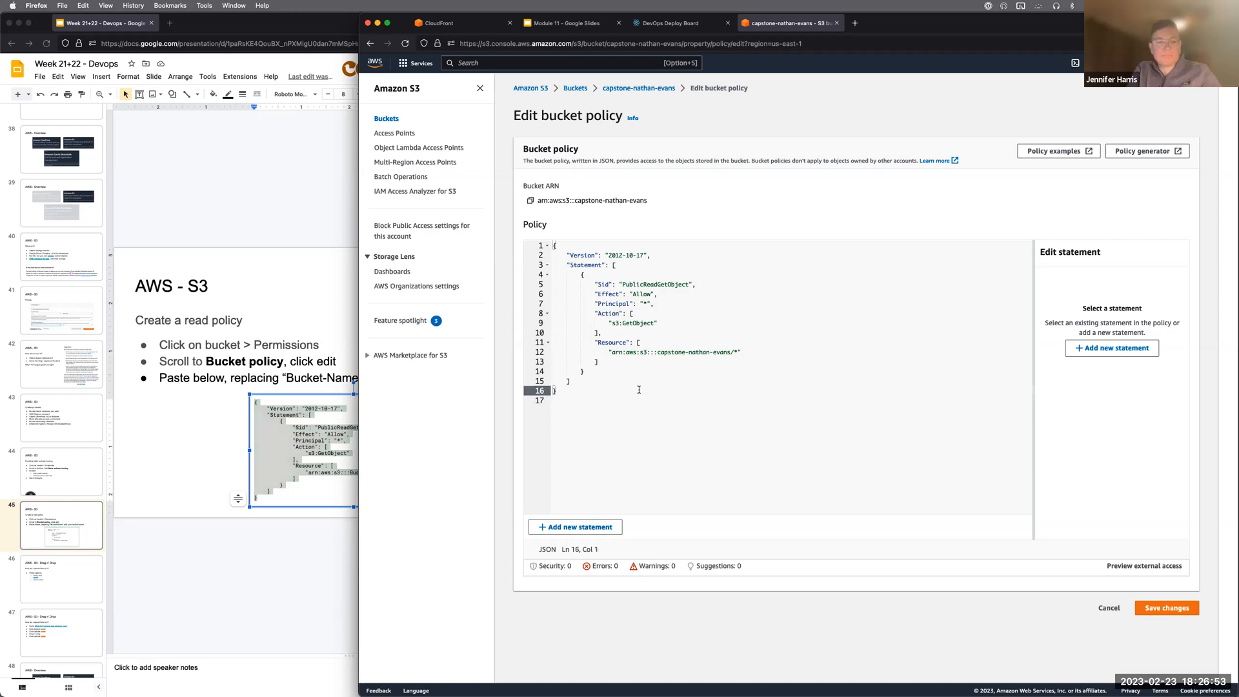
pyautogui.click(631, 403)
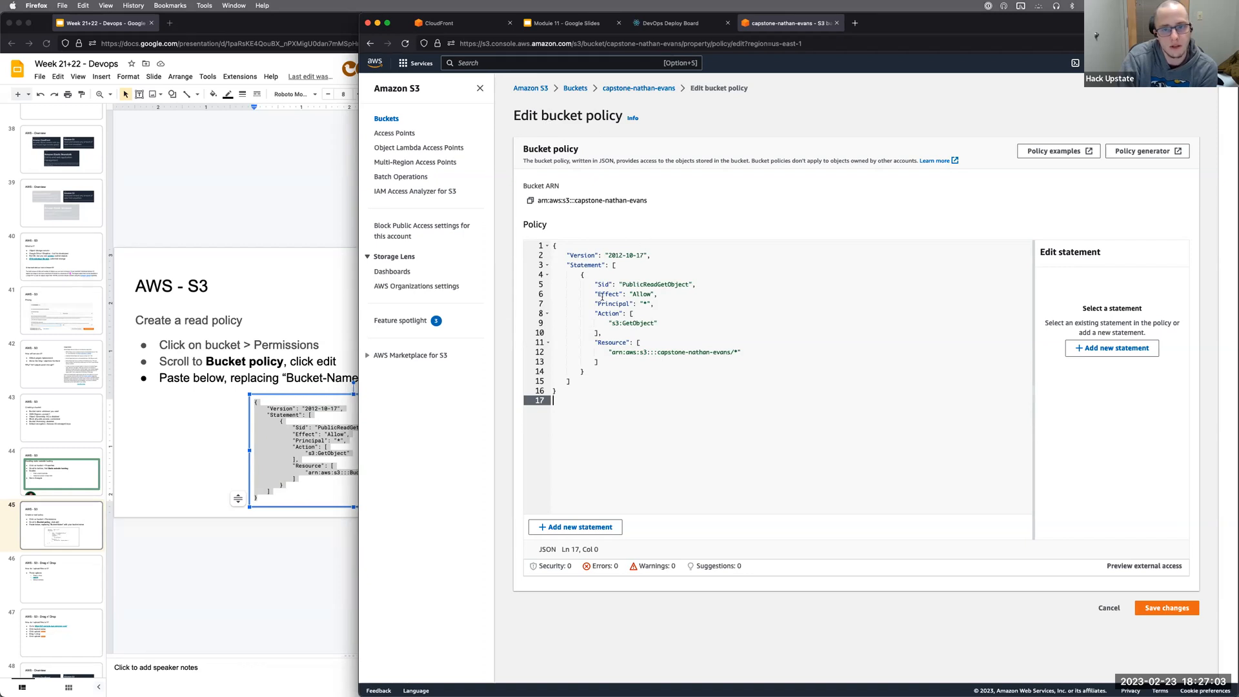
pyautogui.moveTo(602, 385); pyautogui.dragTo(554, 253)
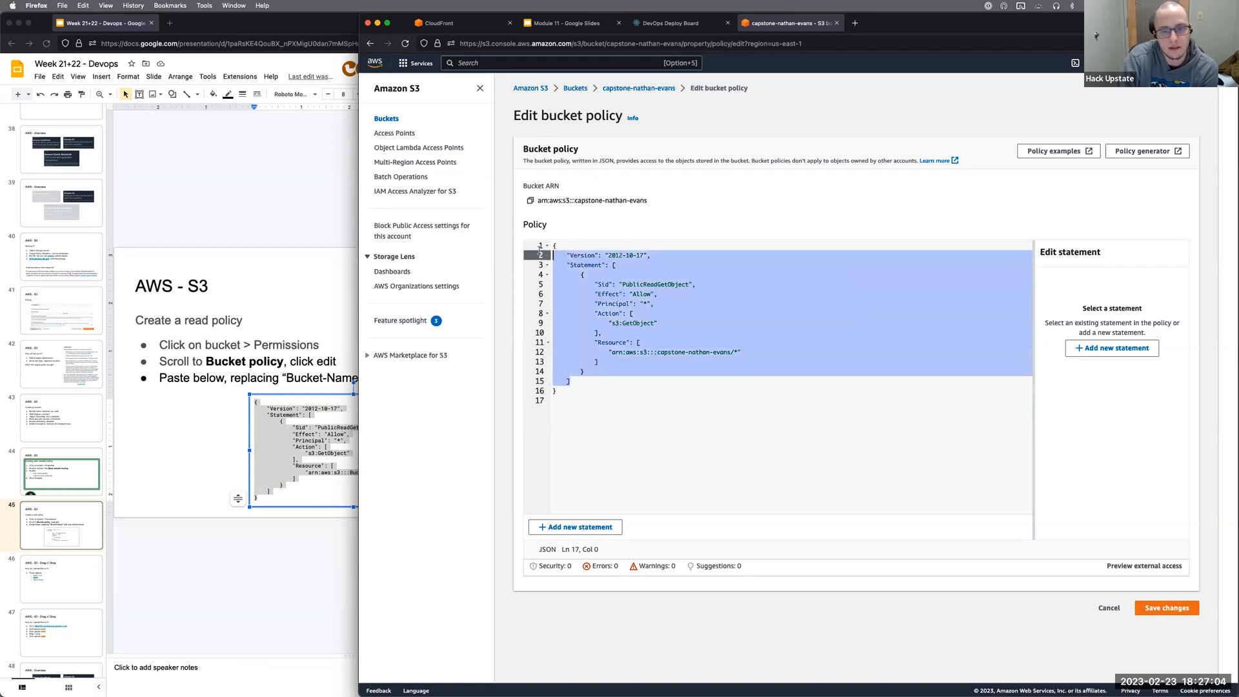
pyautogui.click(602, 456)
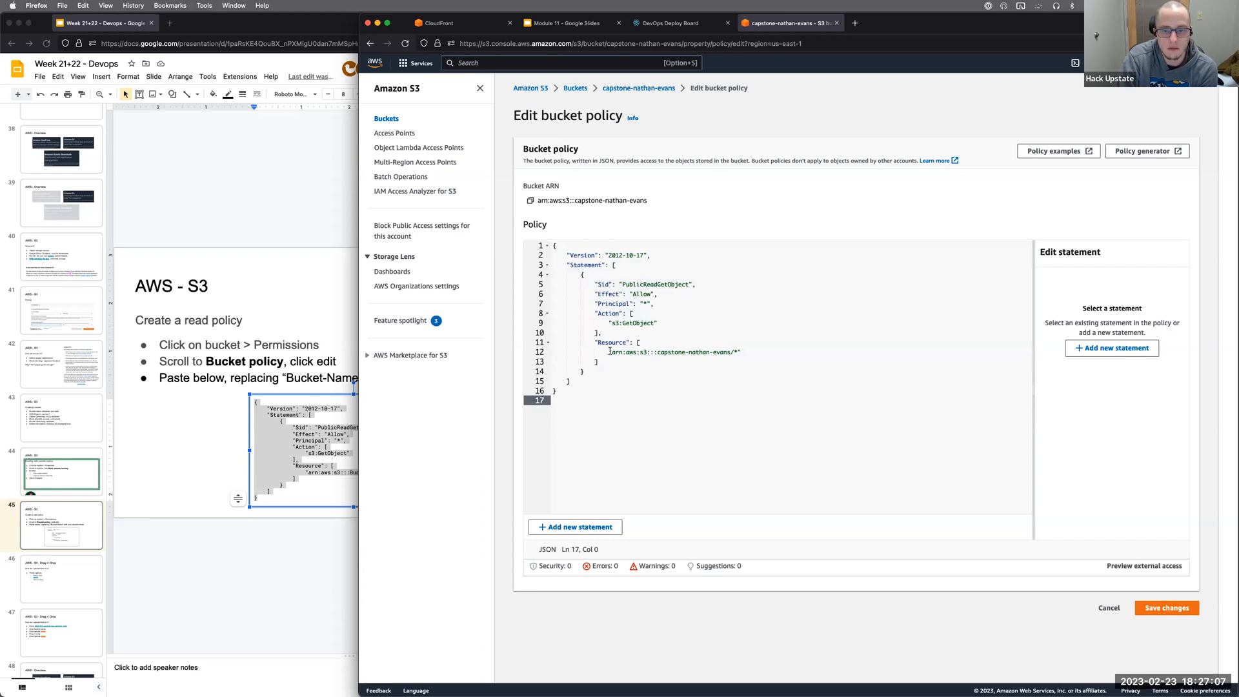
# - Undo the bucket name replacement in the Resource ARN, and restore the pasted policy with its Bucket-Name placeholder
pyautogui.moveTo(610, 351); pyautogui.dragTo(726, 350)
pyautogui.press('super+z')
pyautogui.press('super+z')
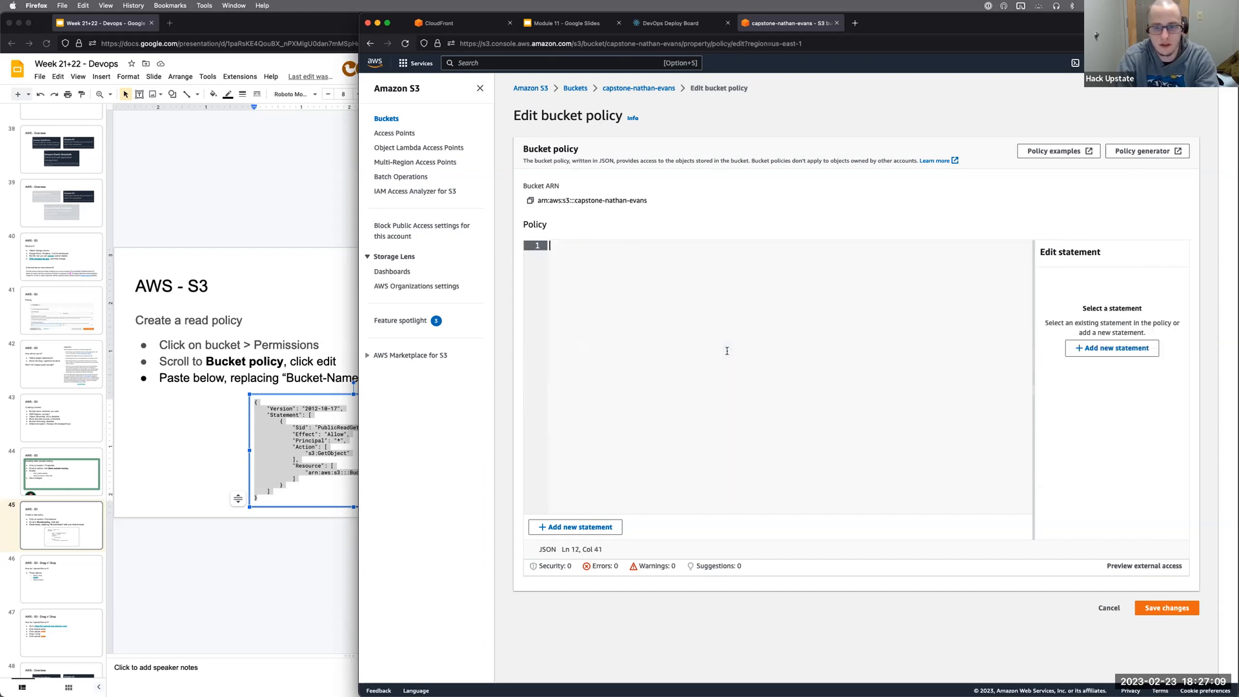
pyautogui.press('super+shift+z')
# - Copy the bucket name from the Bucket ARN and paste it over the Bucket-Name placeholder in the policy's Resource line
pyautogui.click(658, 351)
pyautogui.moveTo(658, 351); pyautogui.dragTo(697, 352)
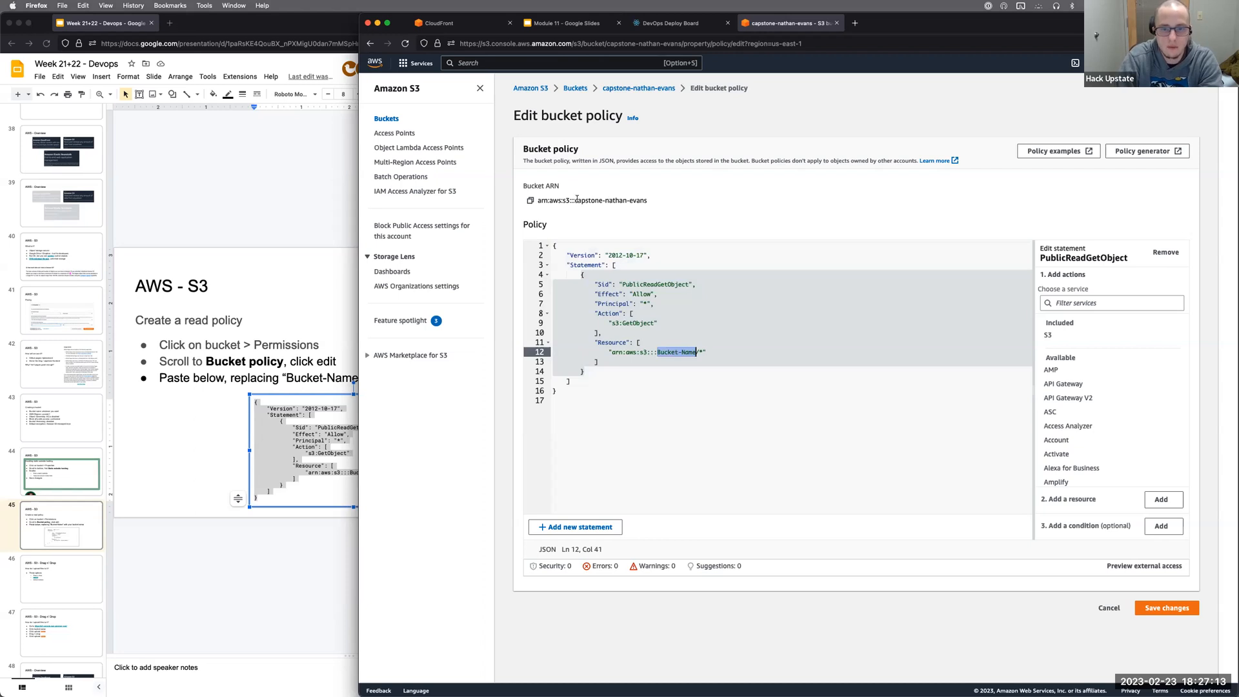
pyautogui.moveTo(575, 200); pyautogui.dragTo(651, 205)
pyautogui.press('super+c')
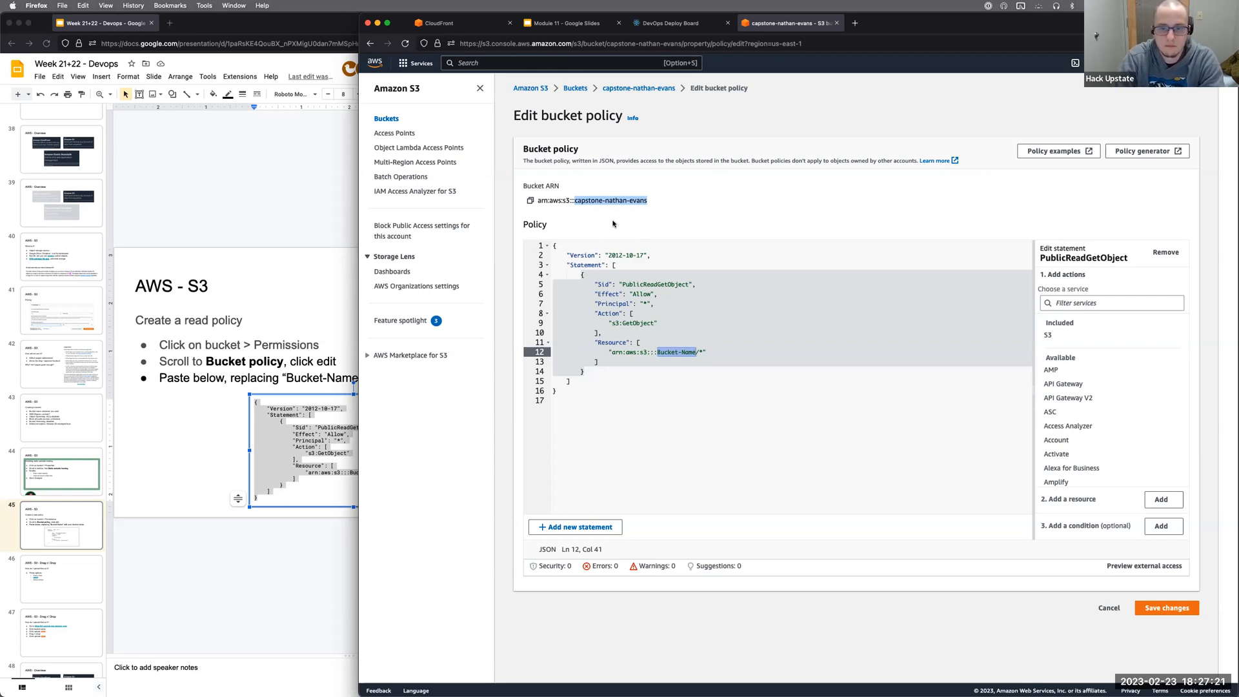
pyautogui.click(678, 352)
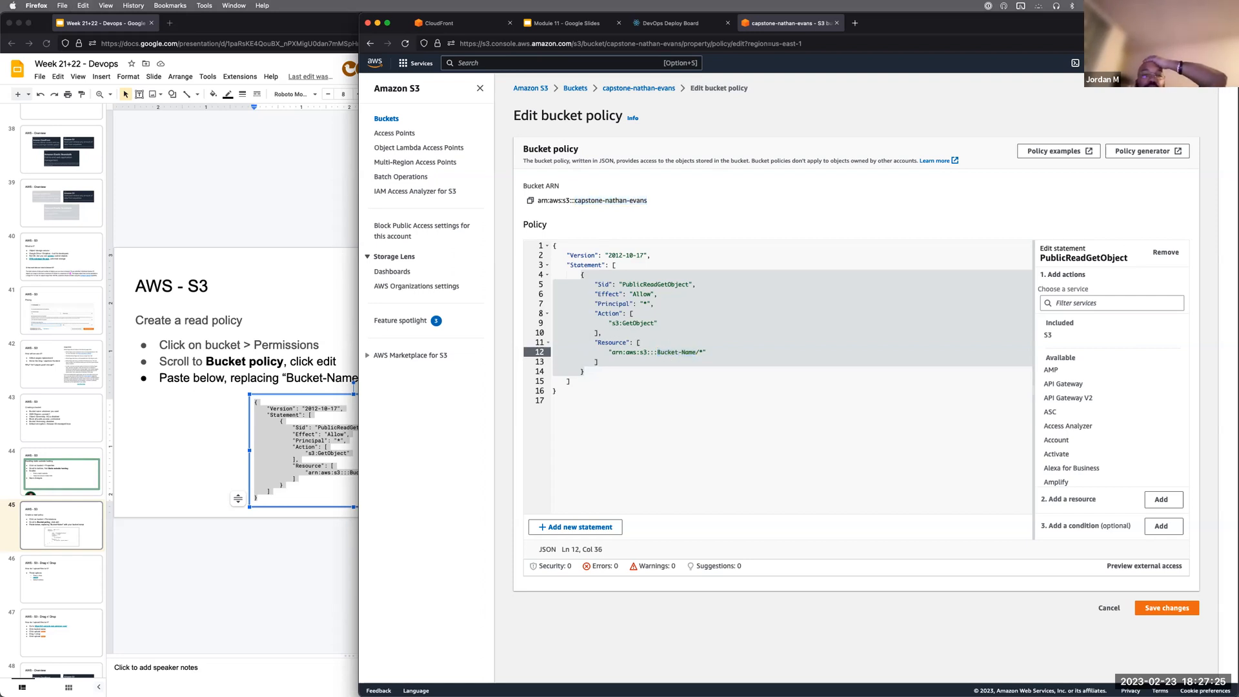
pyautogui.moveTo(697, 351); pyautogui.dragTo(658, 352)
pyautogui.press('super+v')
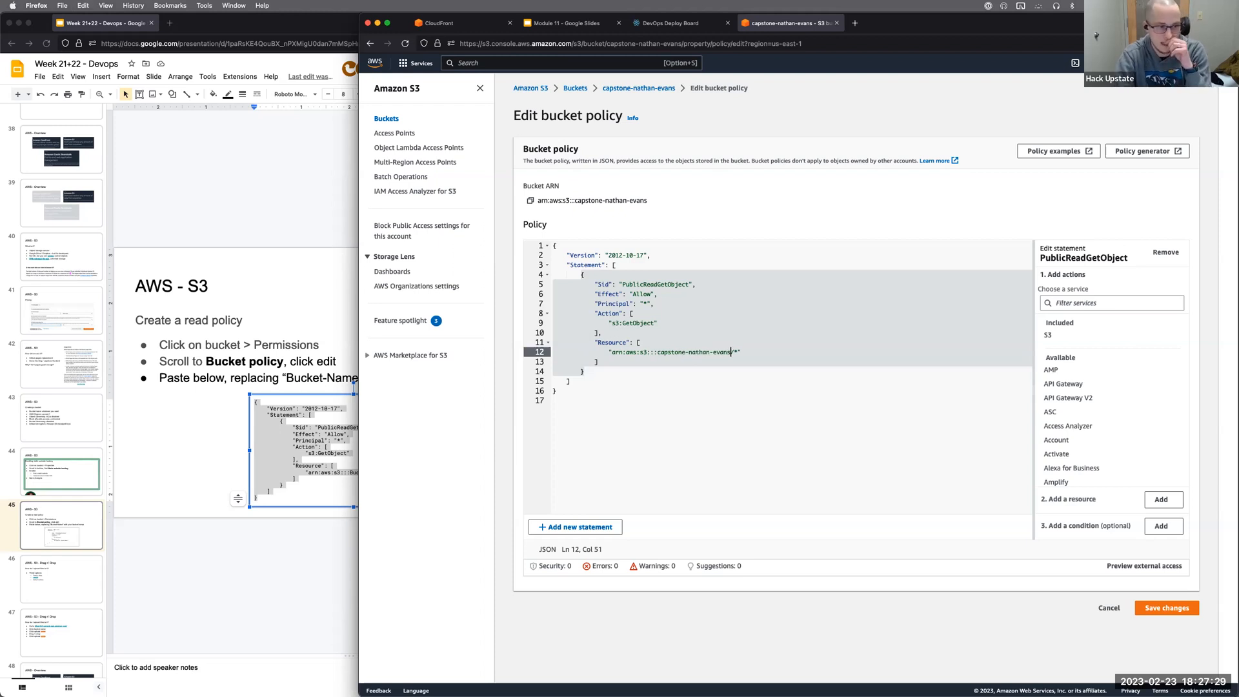
# - Highlight the "Block all public access: unchecked" setting on slide 43, and return to slide 45
pyautogui.click(124, 471)
pyautogui.click(49, 417)
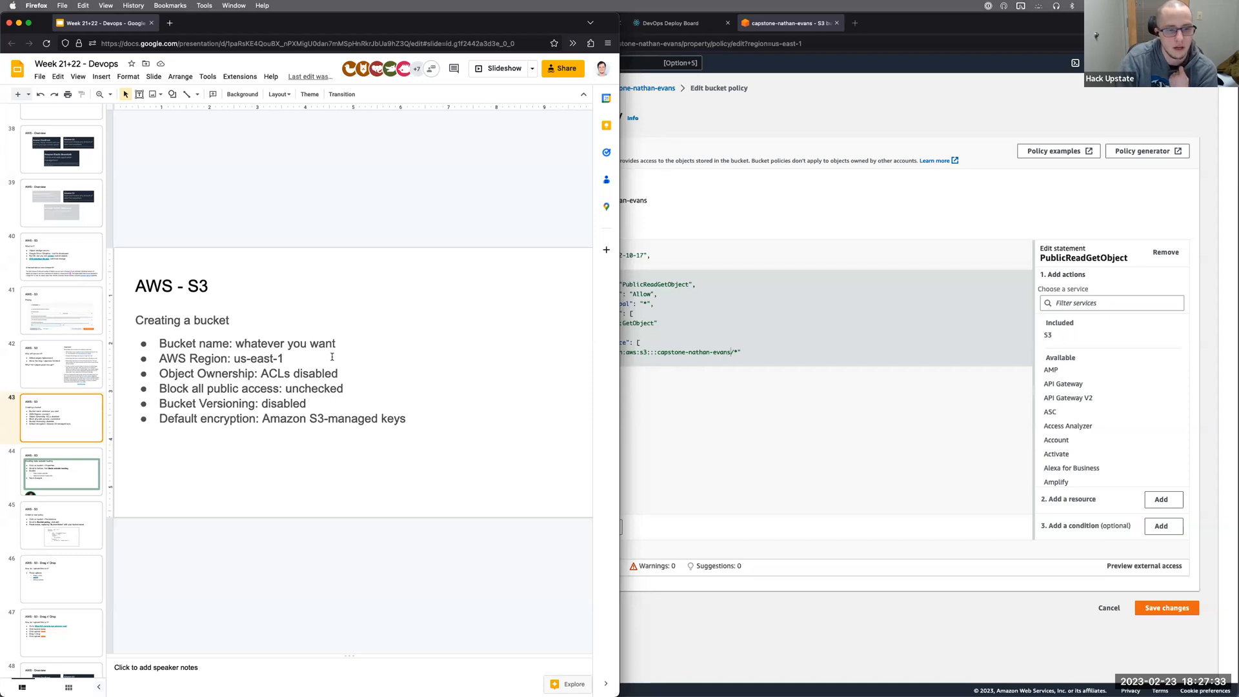
pyautogui.click(193, 390)
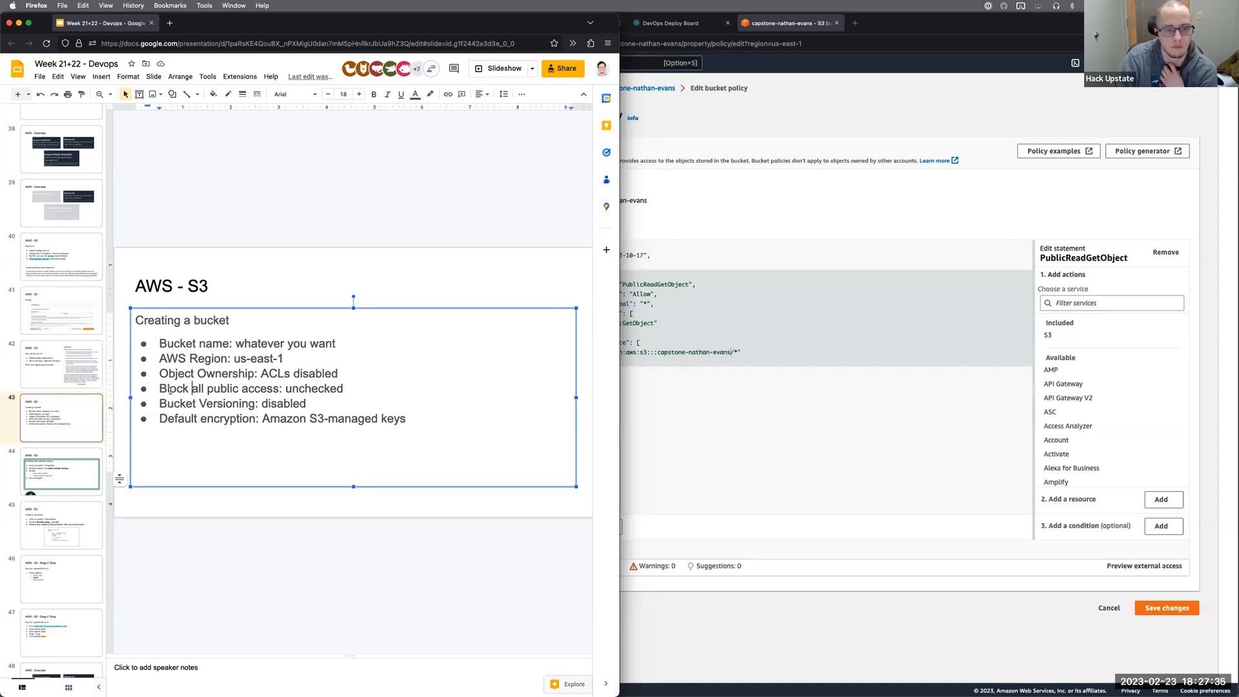
pyautogui.moveTo(160, 389); pyautogui.dragTo(351, 389)
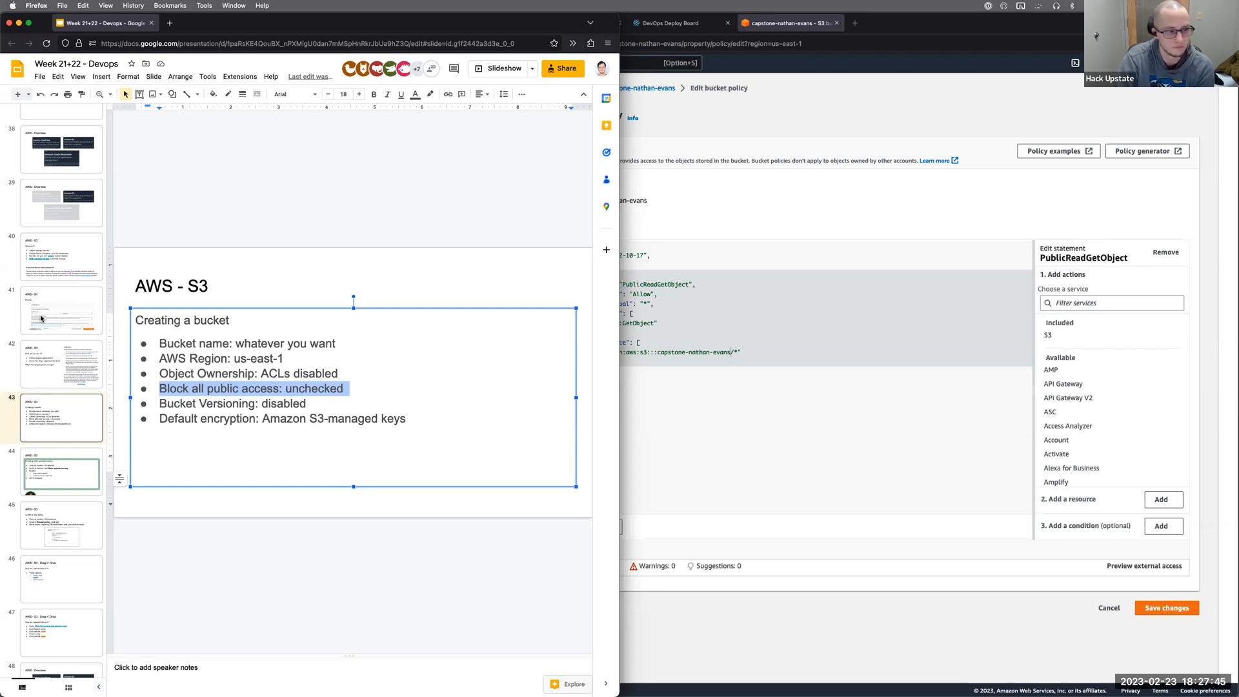
pyautogui.click(51, 543)
# - Bring the bucket policy editor back to the front, select the whole policy to review it, and save the changes
pyautogui.click(802, 411)
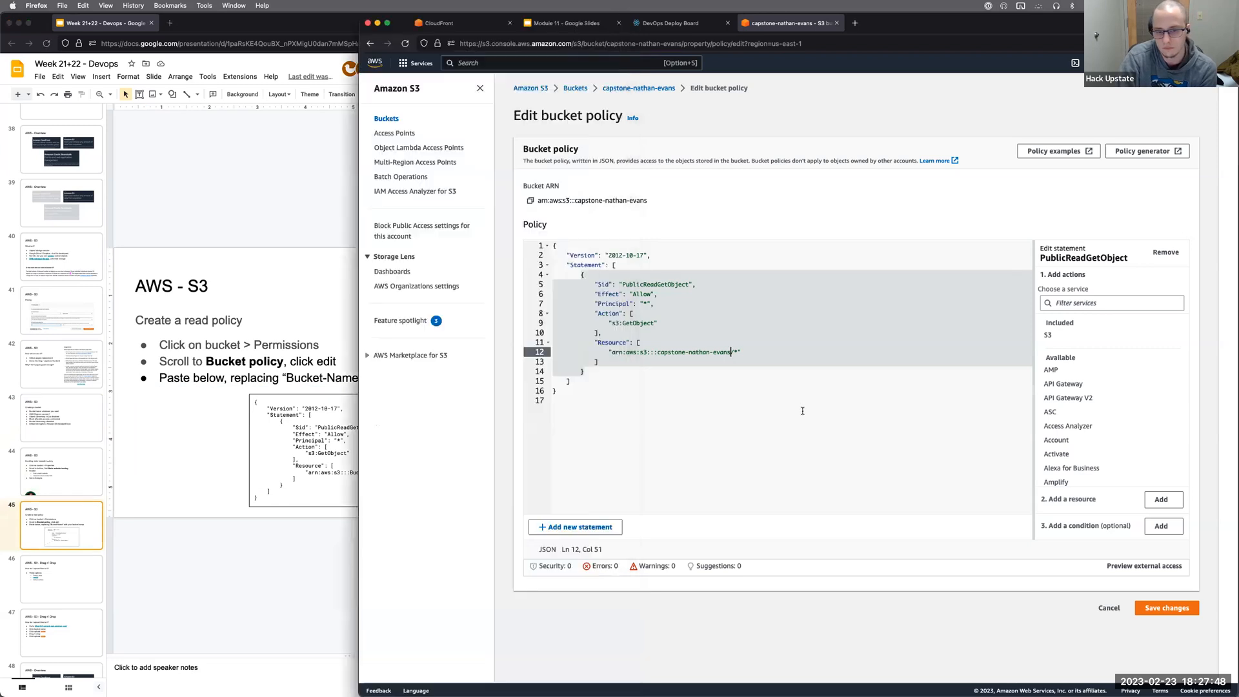
pyautogui.click(703, 389)
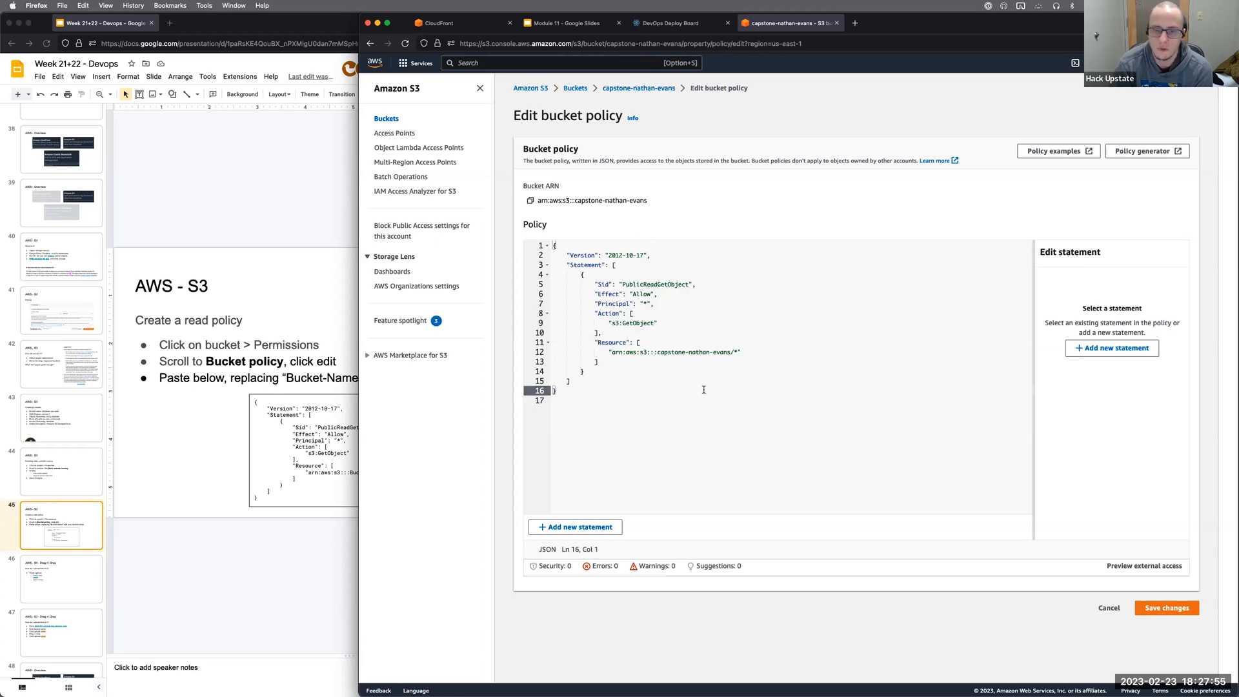
pyautogui.press('cmd+a')
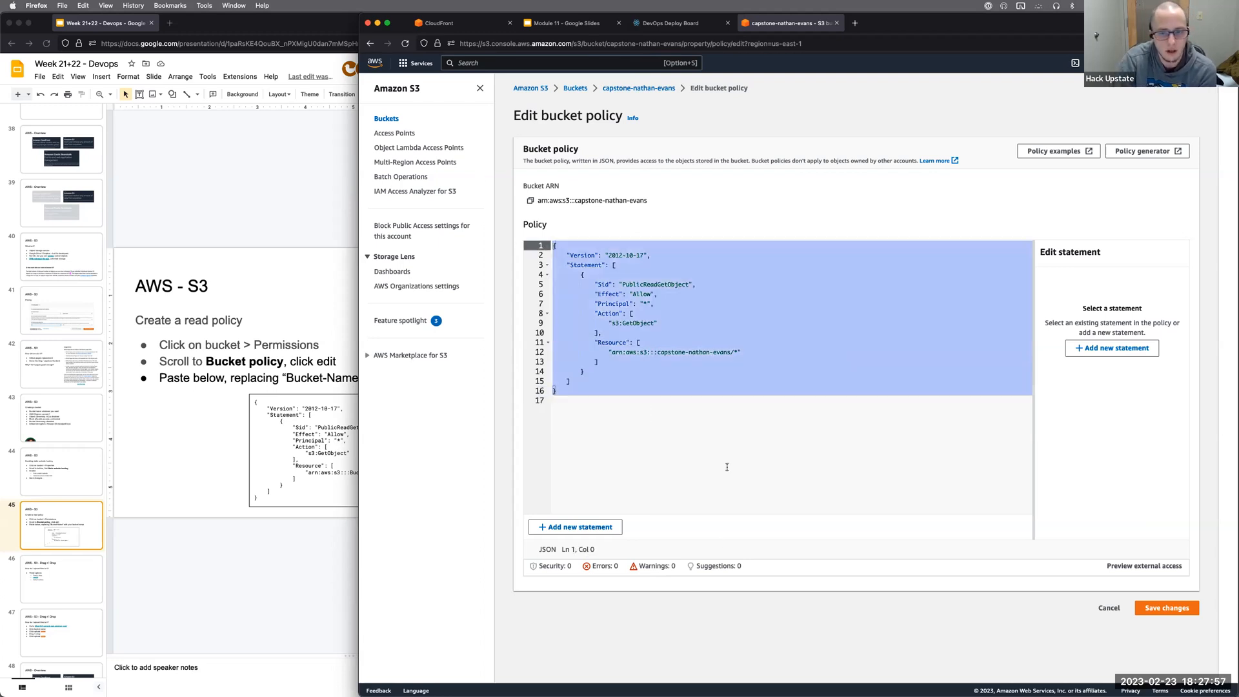
pyautogui.click(727, 465)
pyautogui.click(1166, 607)
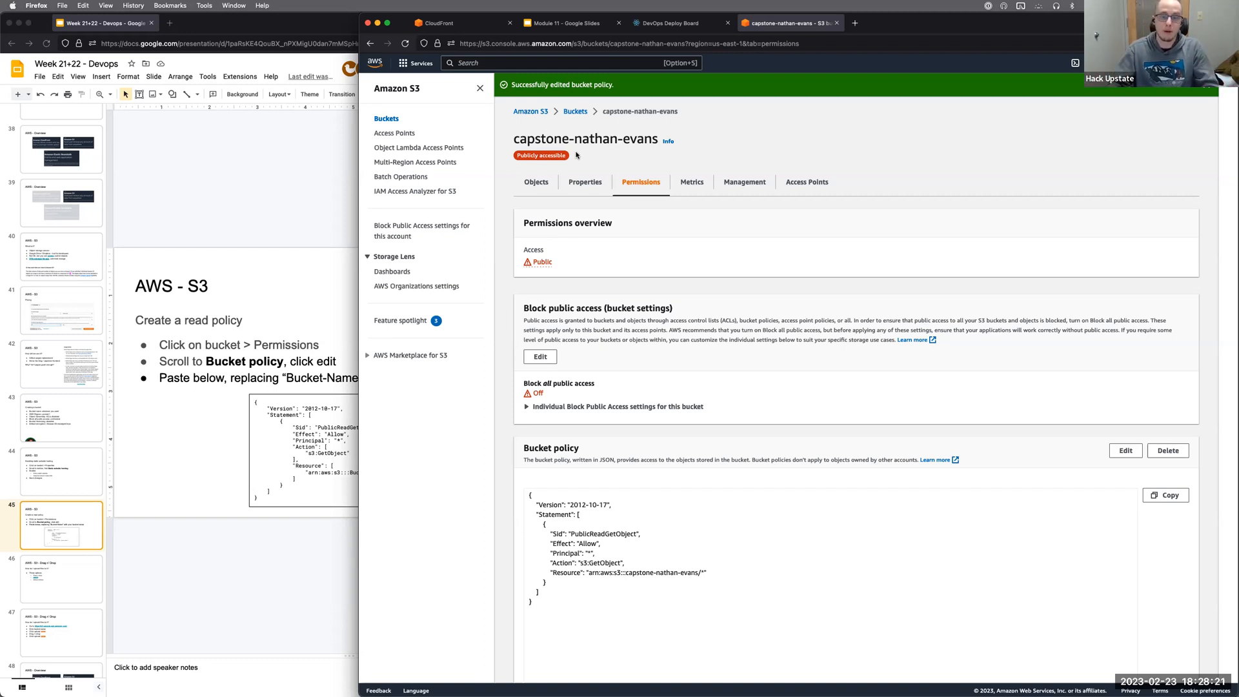
# - Highlight the s3:GetObject action in the saved bucket policy
pyautogui.scroll(-3, 583, 498)
pyautogui.moveTo(578, 466); pyautogui.dragTo(625, 466)
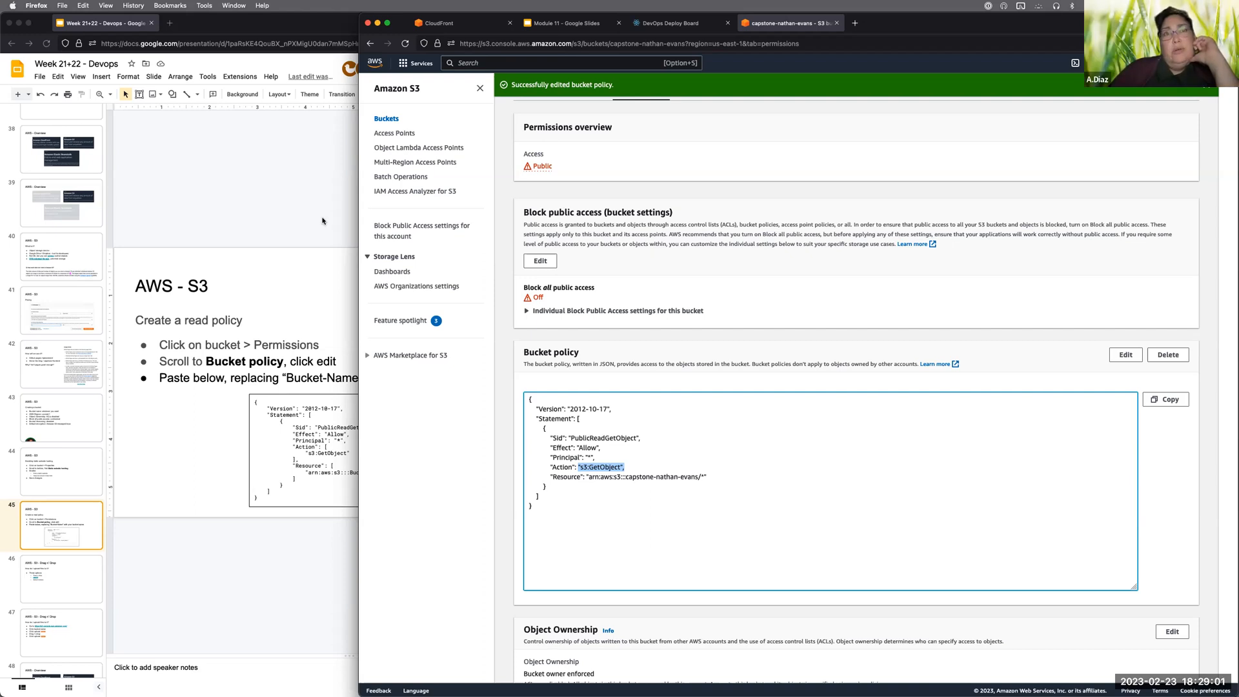
pyautogui.click(595, 302)
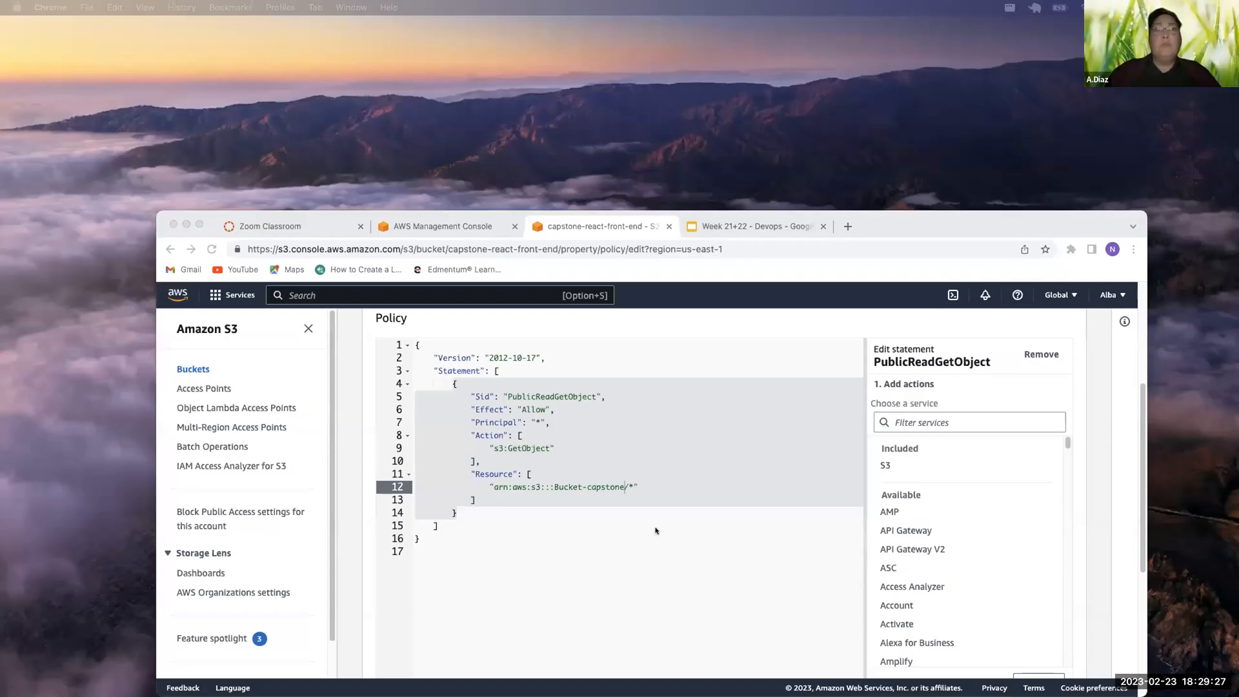
# - Extend the bucket name in the capstone-react-front-end policy's Resource ARN to Bucket-capstone-react-front
pyautogui.click(623, 487)
pyautogui.write('-fr')
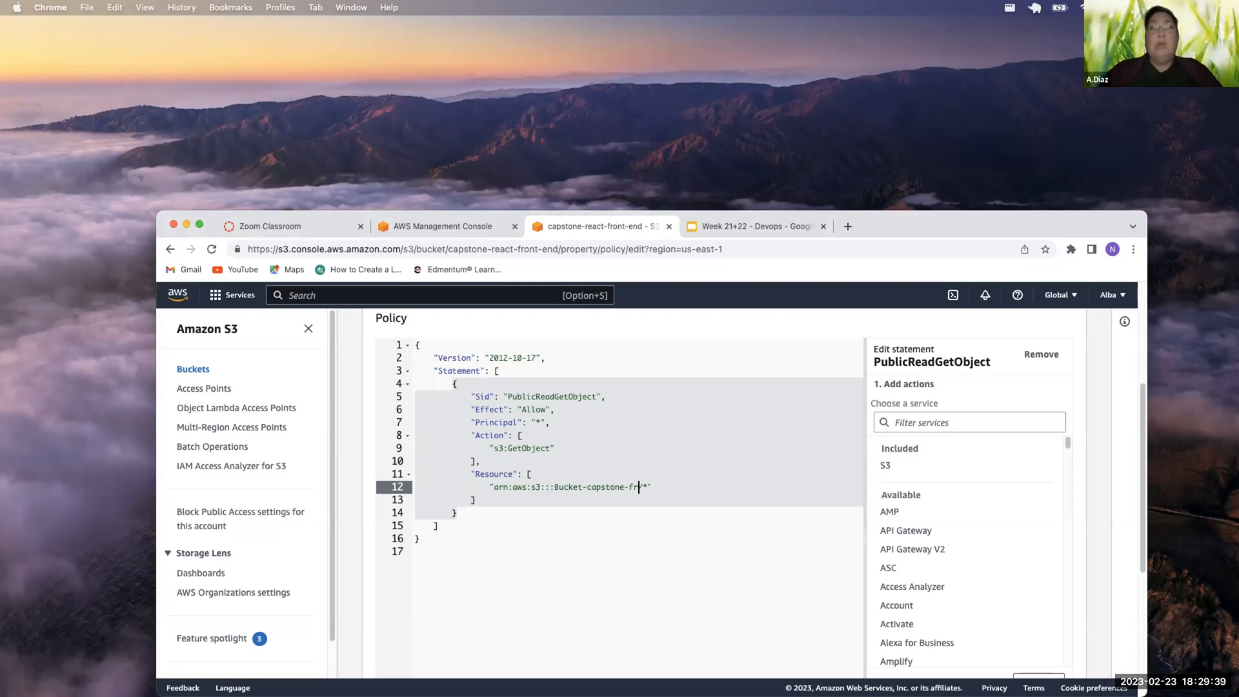
pyautogui.press('BackSpace')
pyautogui.scroll(2, 761, 495)
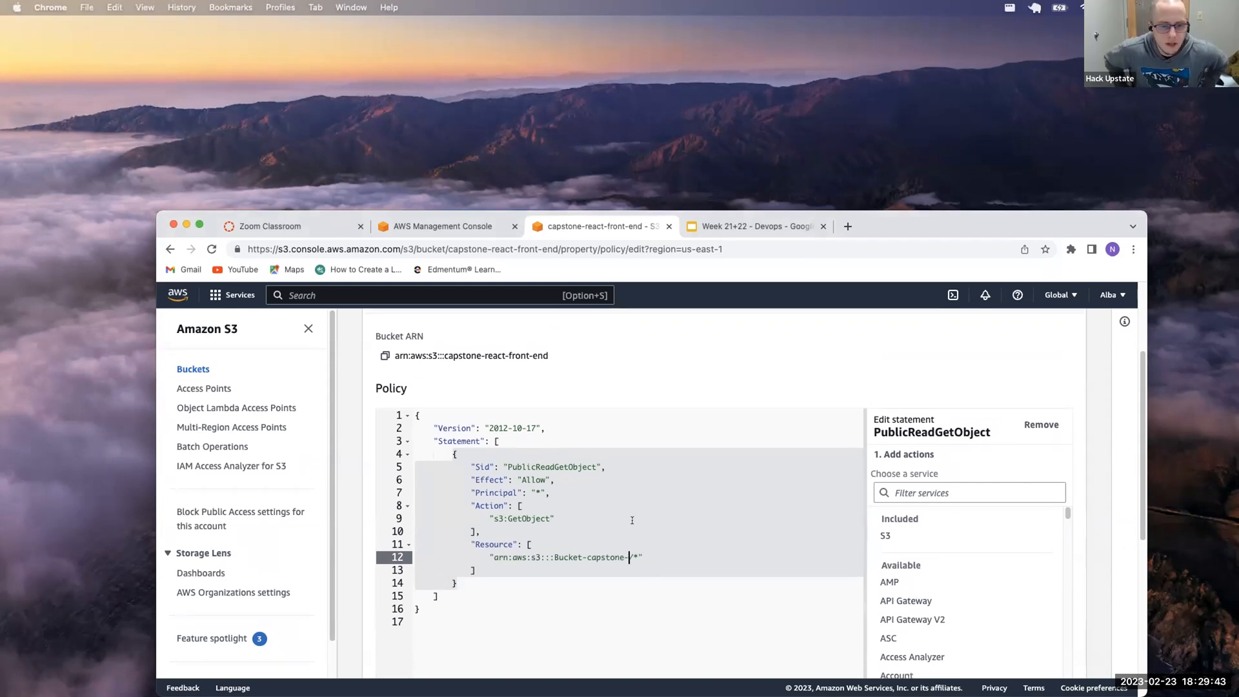
pyautogui.write('react')
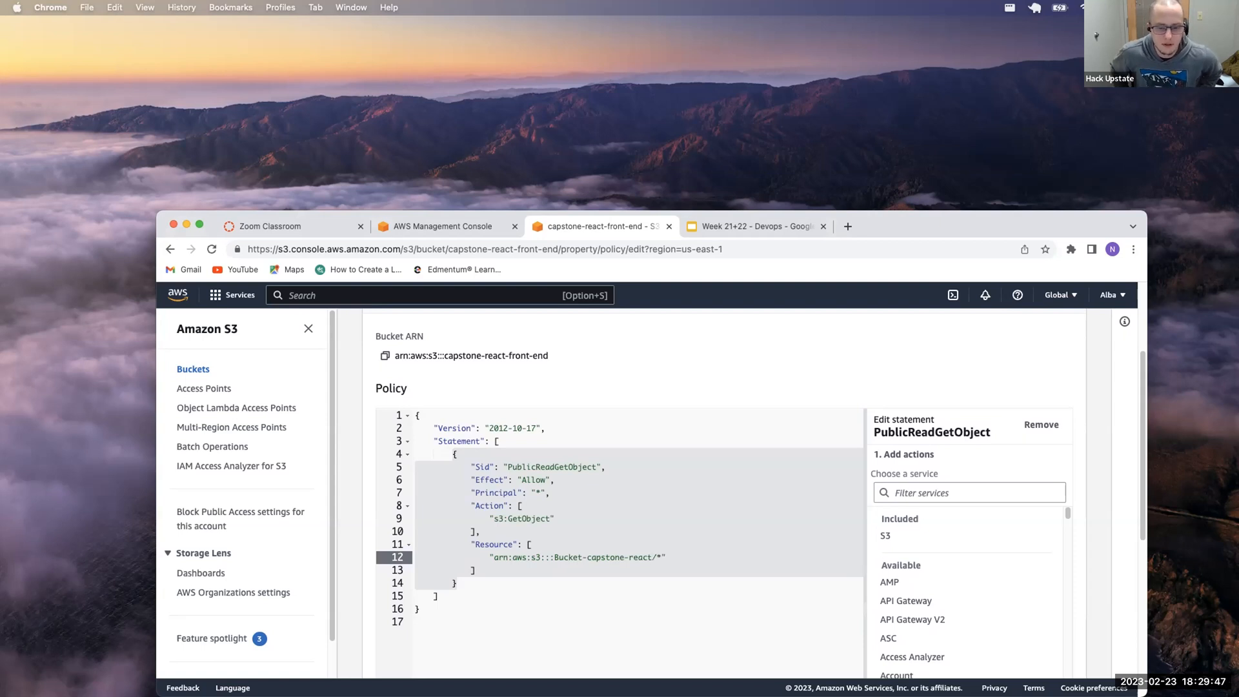
pyautogui.write('-front')
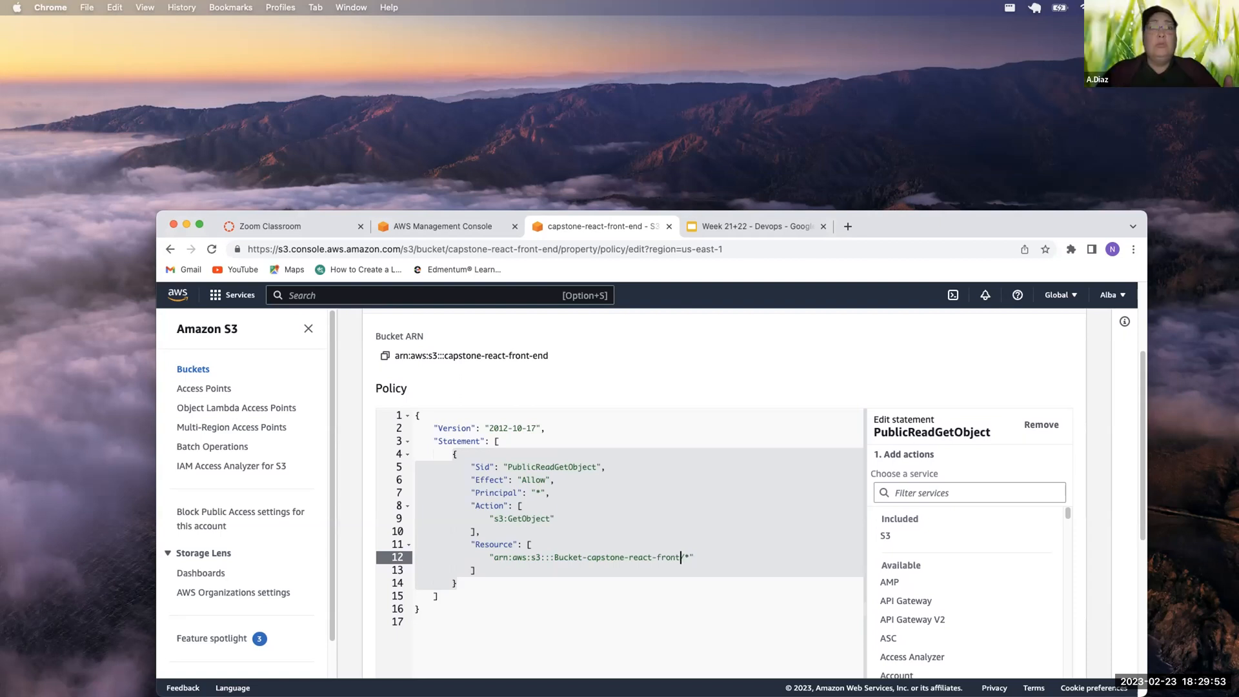
# - Try to retype the bucket name in the policy's Resource ARN as capston-react-fron
pyautogui.press('BackSpace')
pyautogui.press('BackSpace')
pyautogui.press('BackSpace')
pyautogui.press('BackSpace')
pyautogui.press('BackSpace')
pyautogui.press('BackSpace')
pyautogui.press('BackSpace')
pyautogui.press('BackSpace')
pyautogui.press('BackSpace')
pyautogui.press('BackSpace')
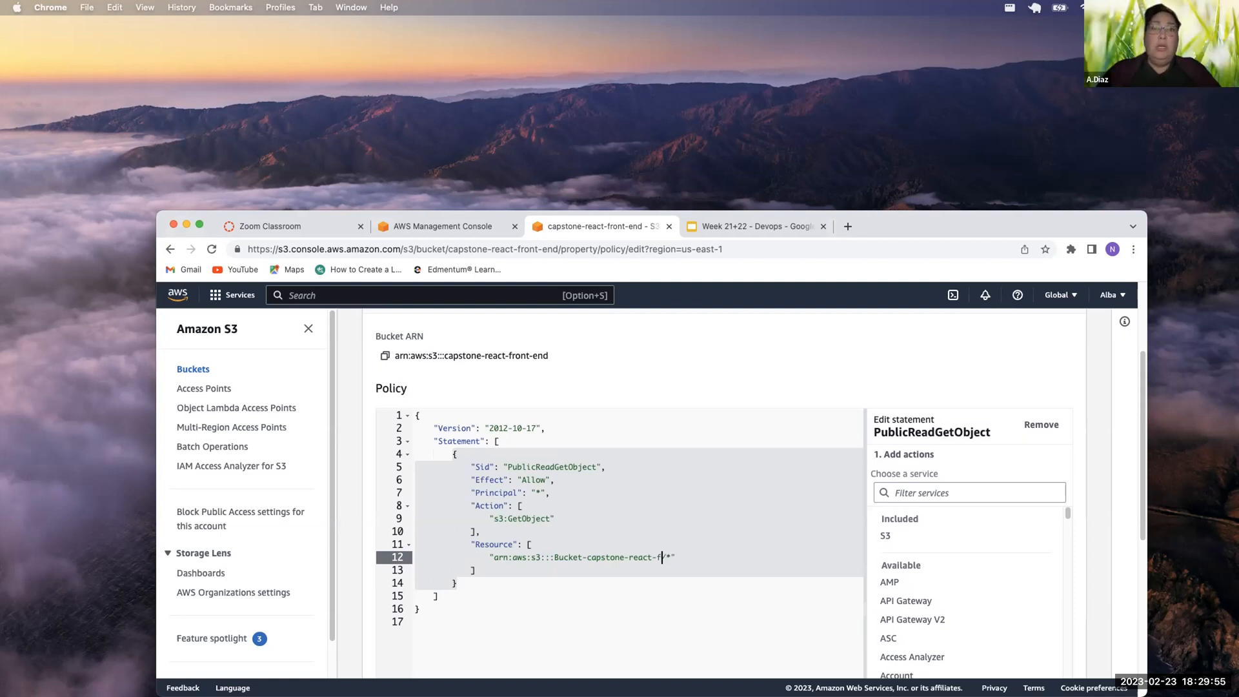
pyautogui.press('BackSpace')
pyautogui.press('BackSpace')
pyautogui.press('BackSpace')
pyautogui.press('BackSpace')
pyautogui.press('BackSpace')
pyautogui.press('BackSpace')
pyautogui.press('BackSpace')
pyautogui.press('BackSpace')
pyautogui.press('BackSpace')
pyautogui.press('BackSpace')
pyautogui.press('BackSpace')
pyautogui.press('BackSpace')
pyautogui.press('BackSpace')
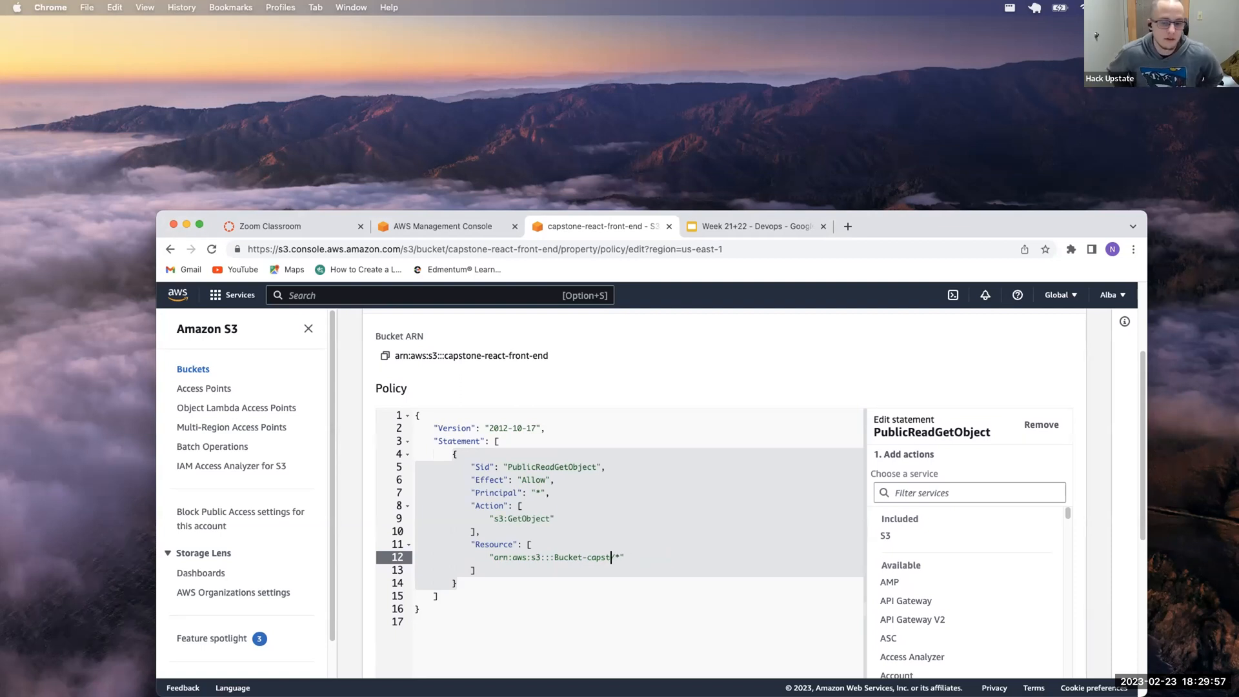
pyautogui.press('BackSpace')
pyautogui.press('BackSpace')
pyautogui.press('BackSpace')
pyautogui.press('BackSpace')
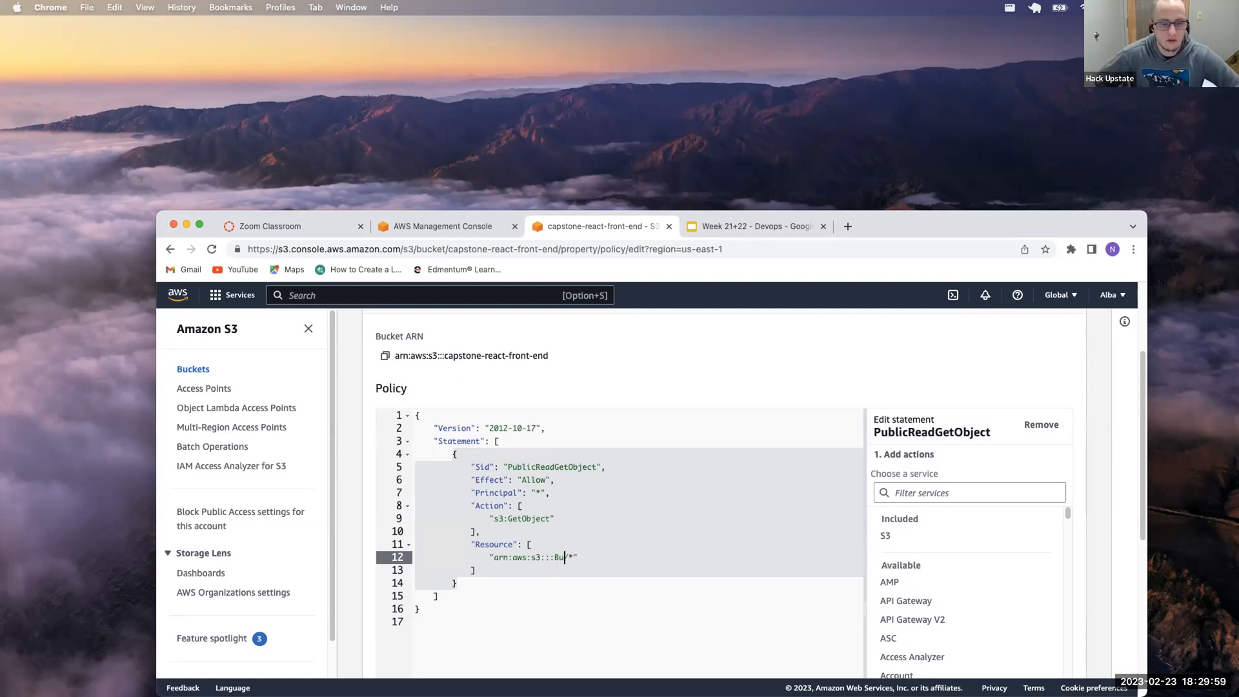
pyautogui.write('caps')
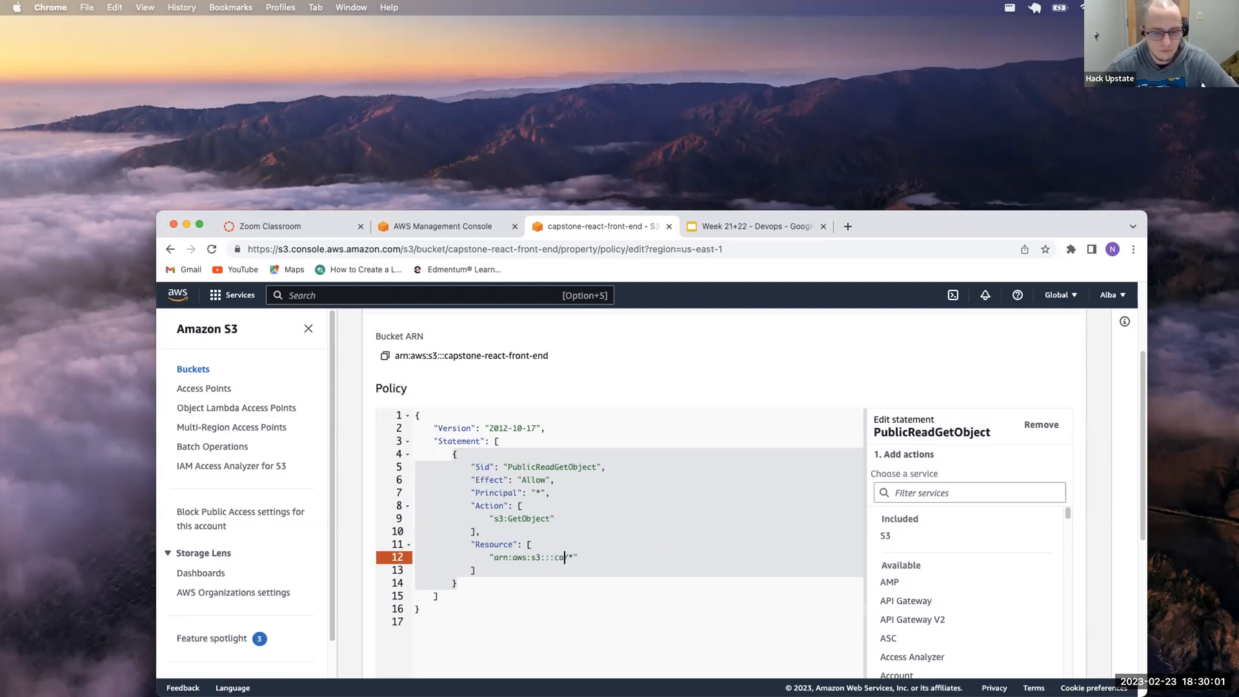
pyautogui.write('ton')
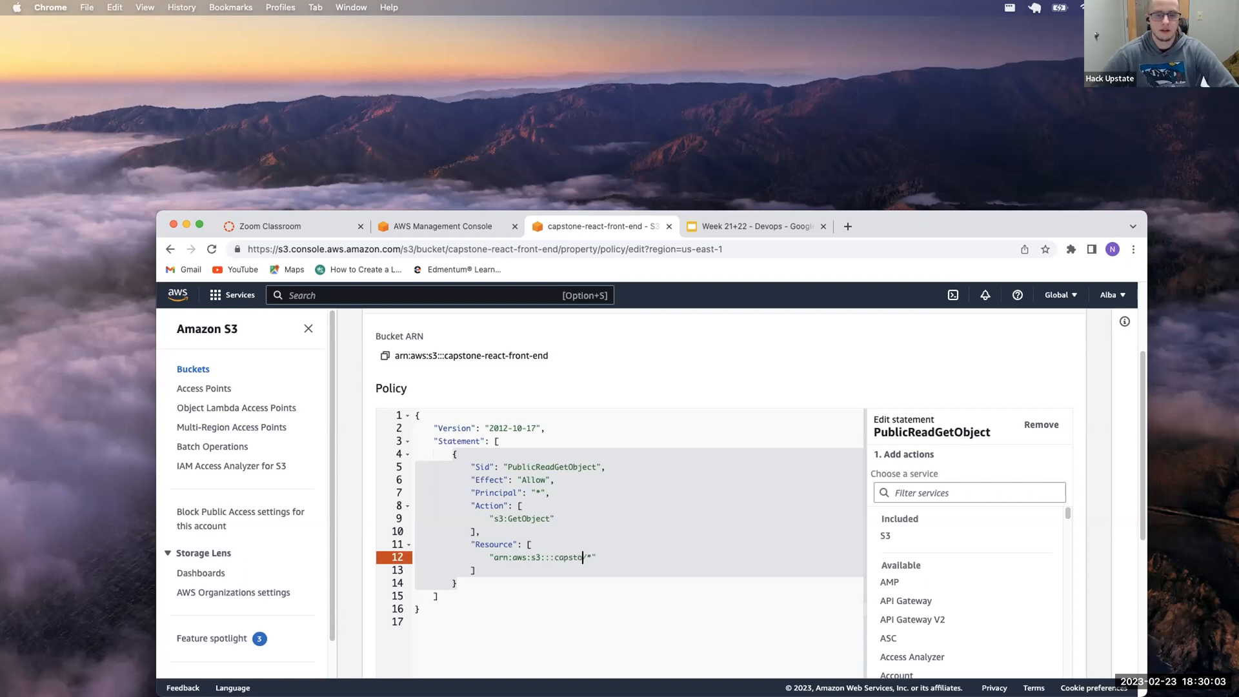
pyautogui.write('-react')
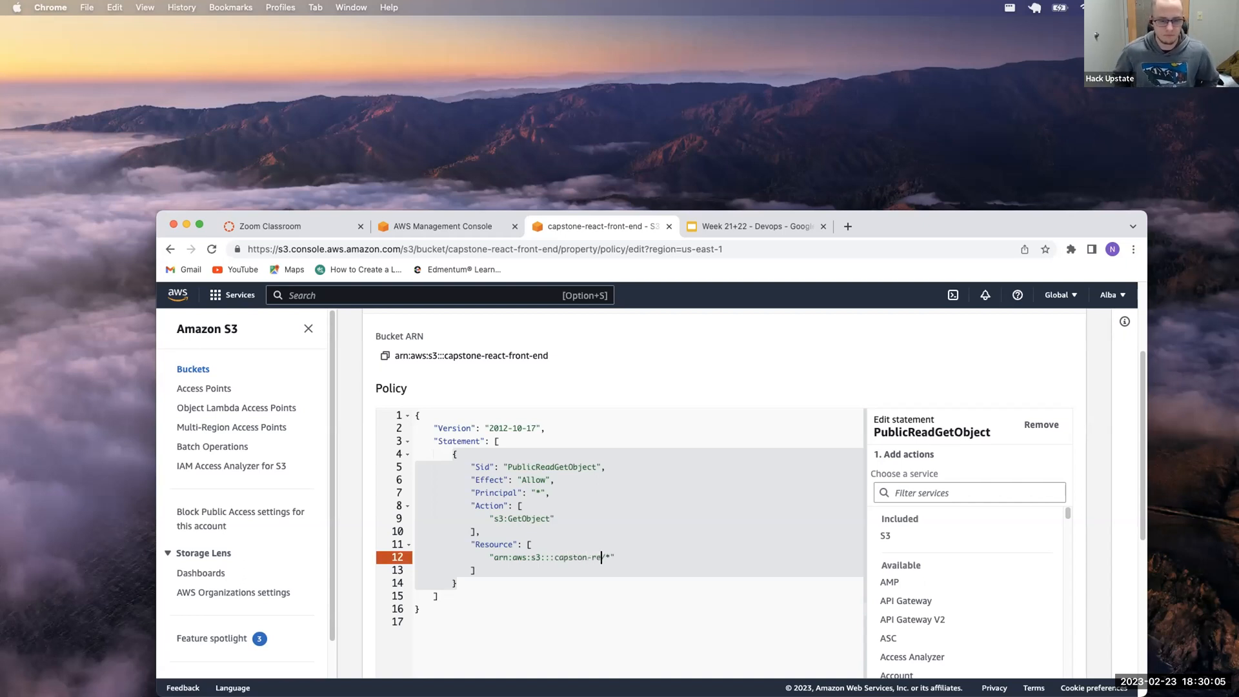
pyautogui.write('-fro')
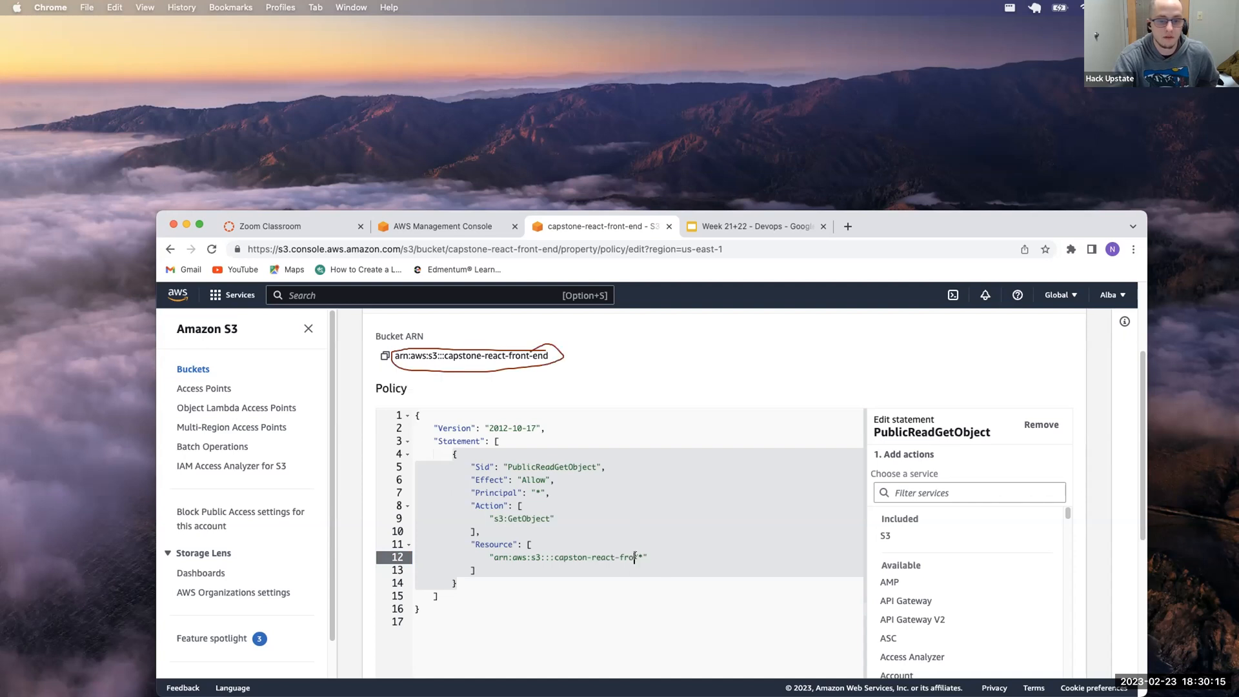
pyautogui.write('n')
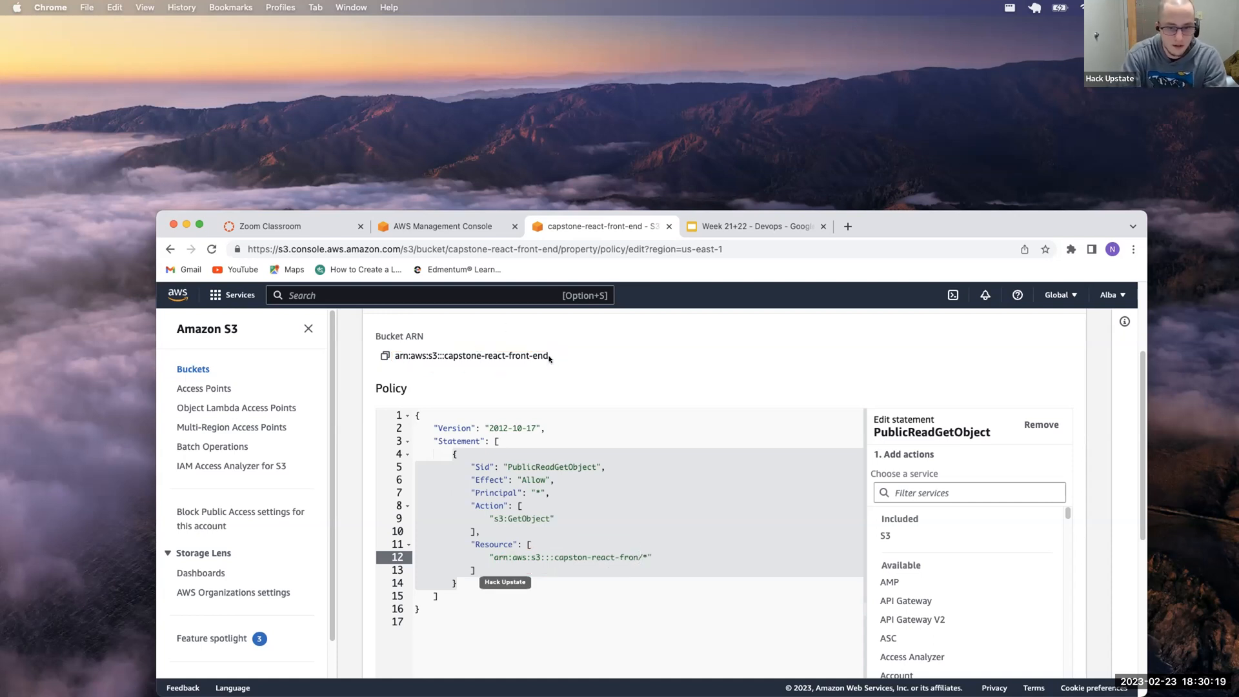
# - Replace the ARN in the policy's Resource entry with the copied bucket ARN arn:aws:s3:::capstone-react-front-end, keeping the /* suffix, and save the changes
pyautogui.moveTo(546, 355); pyautogui.dragTo(396, 357)
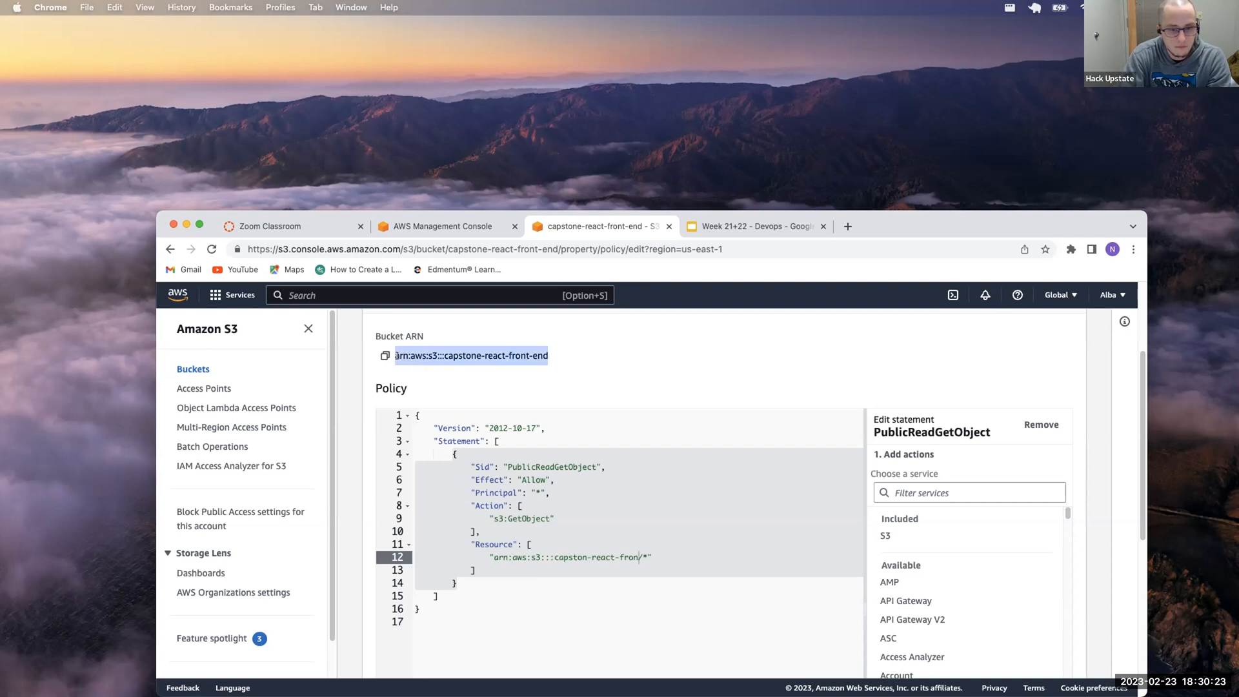
pyautogui.rightClick(409, 349)
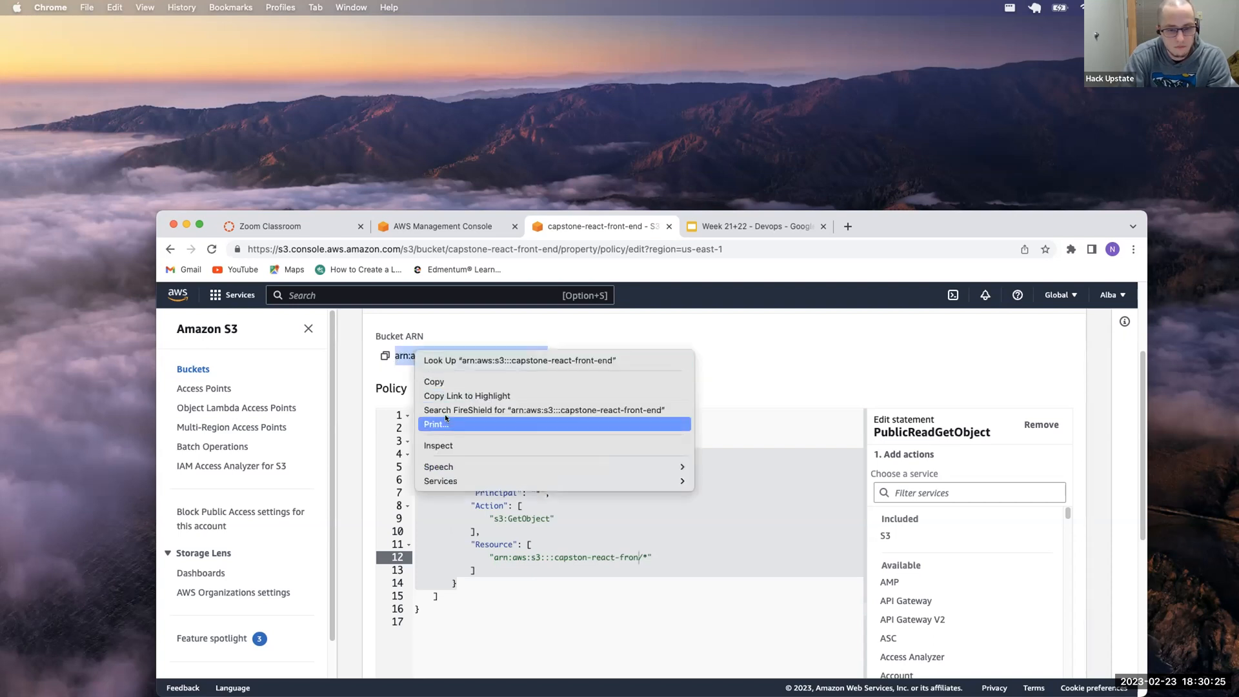
pyautogui.click(441, 386)
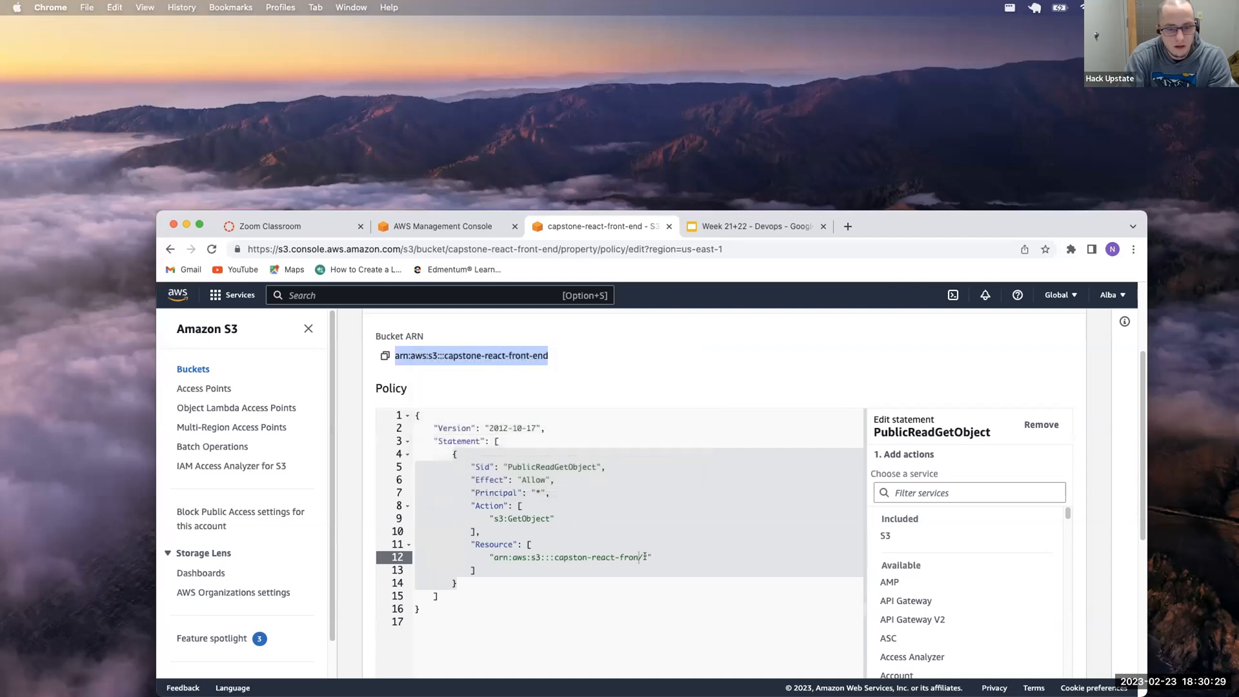
pyautogui.moveTo(636, 557); pyautogui.dragTo(493, 556)
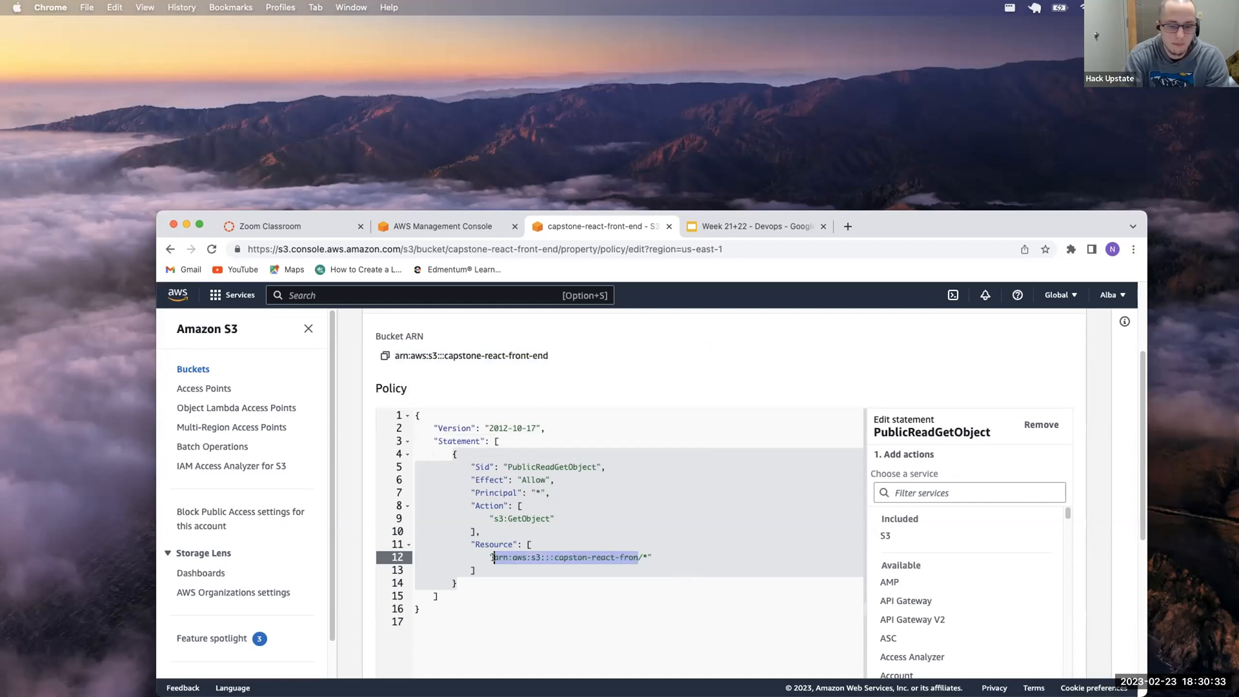
pyautogui.press('super+v')
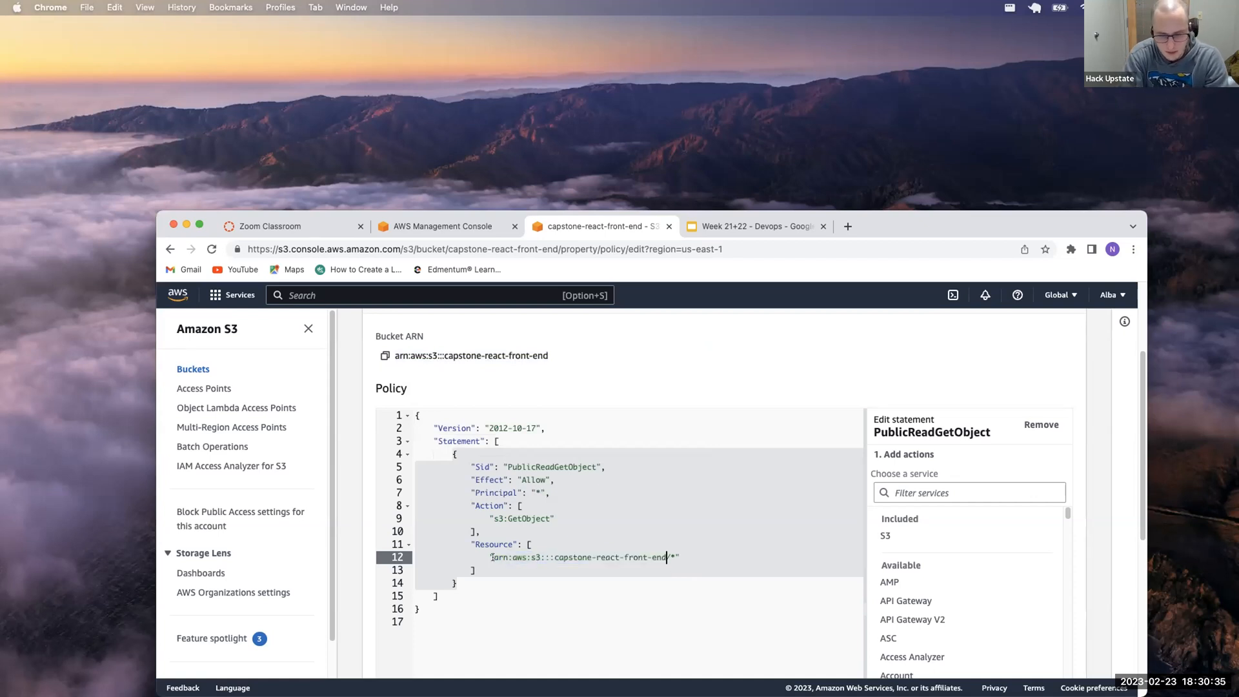
pyautogui.scroll(-5, 645, 628)
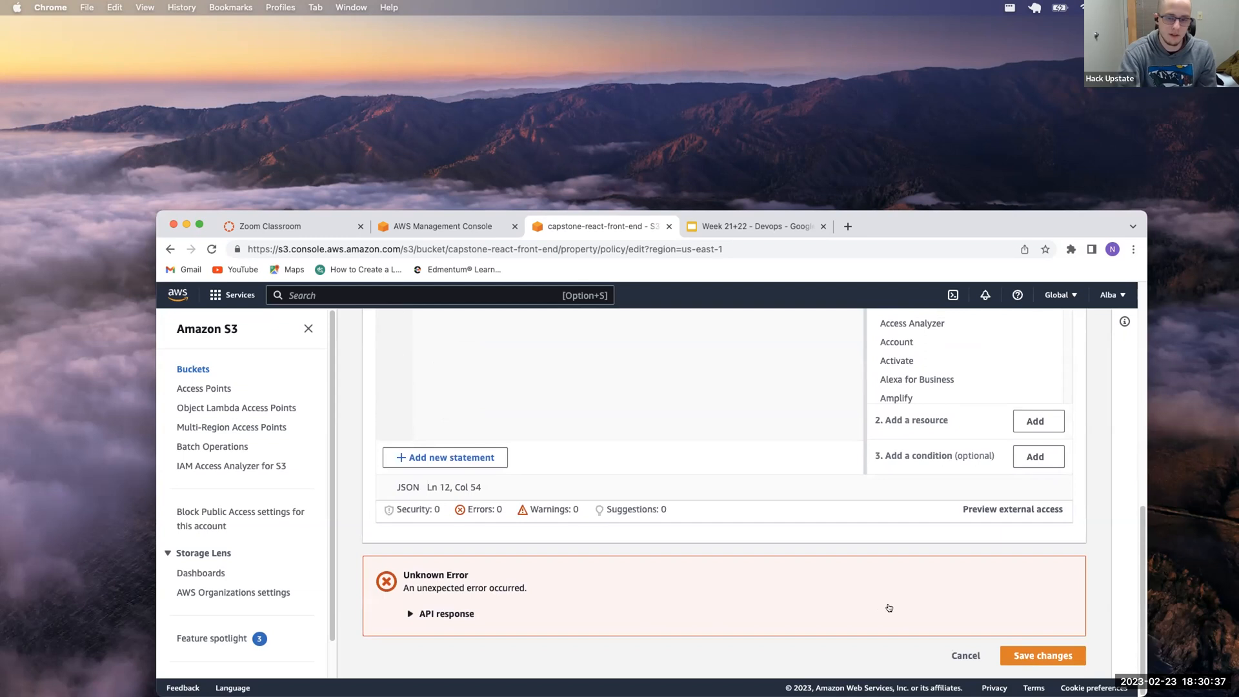
pyautogui.click(1024, 656)
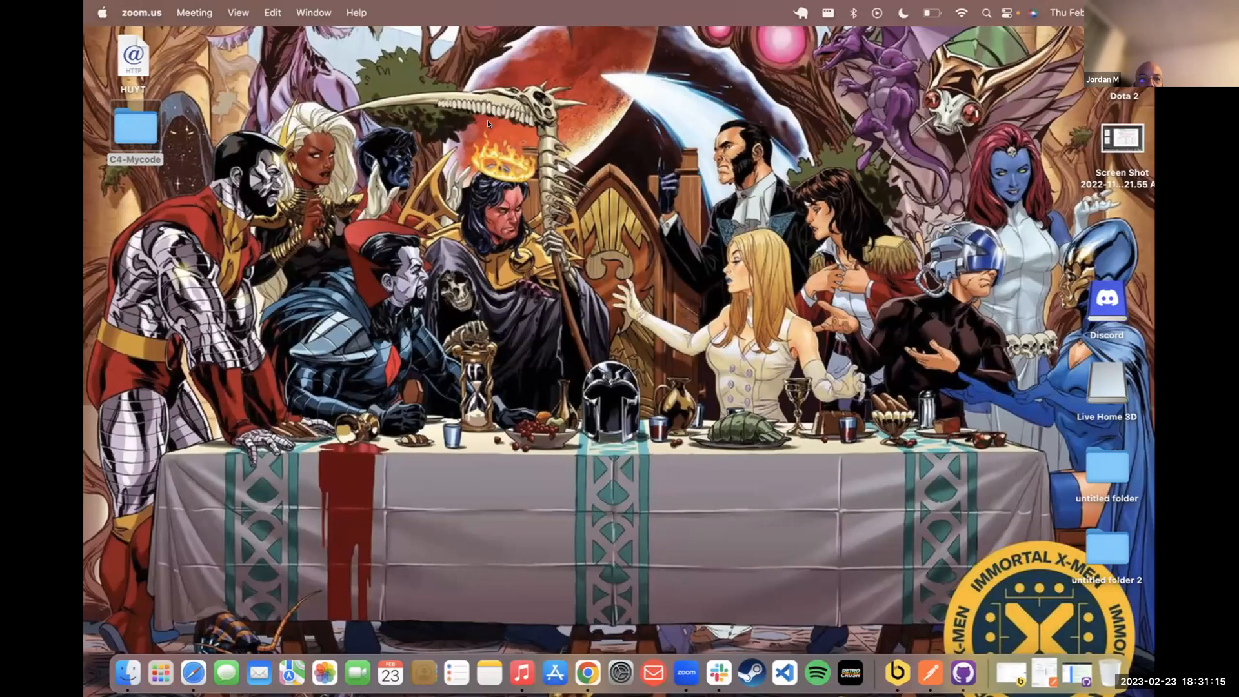
# - Bring up the S3 bucket list, open the only capstone bucket's static website hosting settings, and enable hosting
pyautogui.hotkey('ctrl', 'Right')
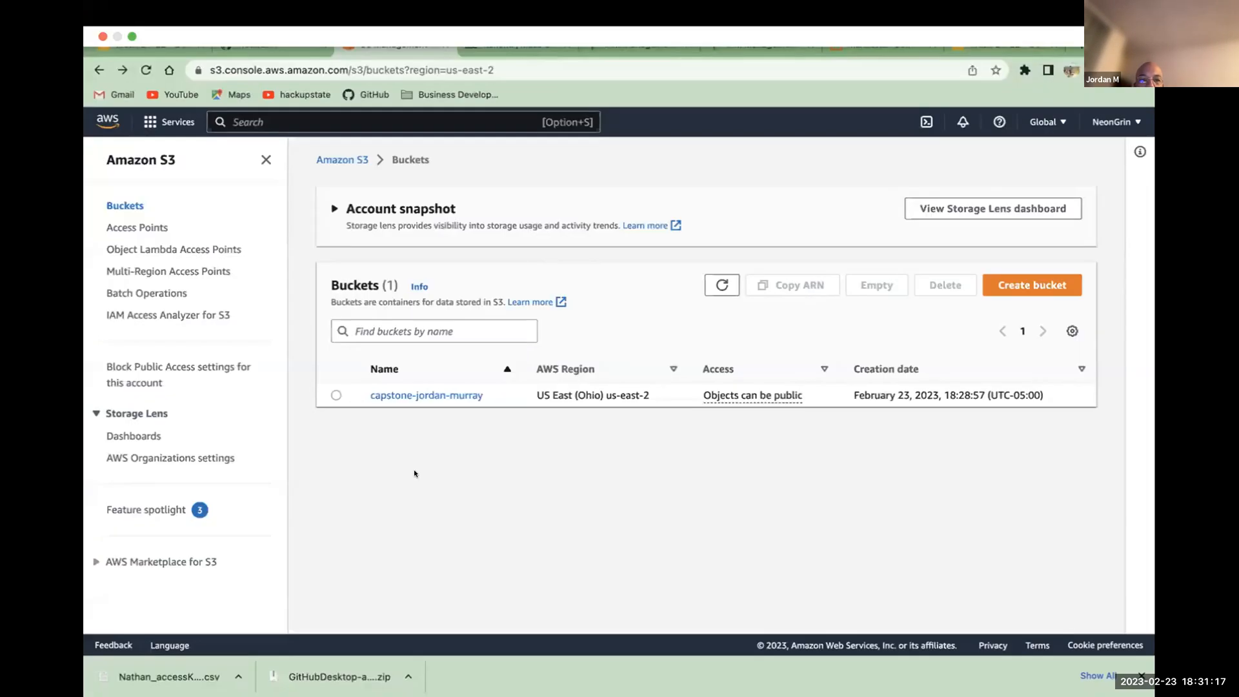
pyautogui.click(454, 396)
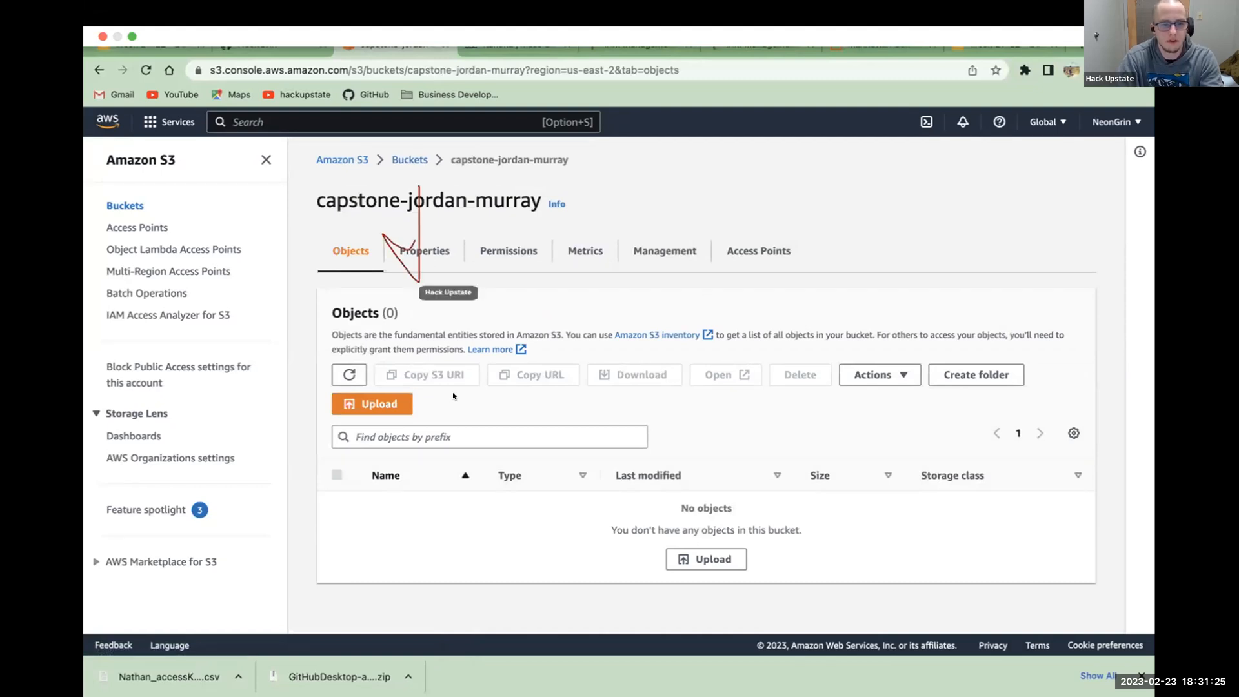
pyautogui.click(412, 253)
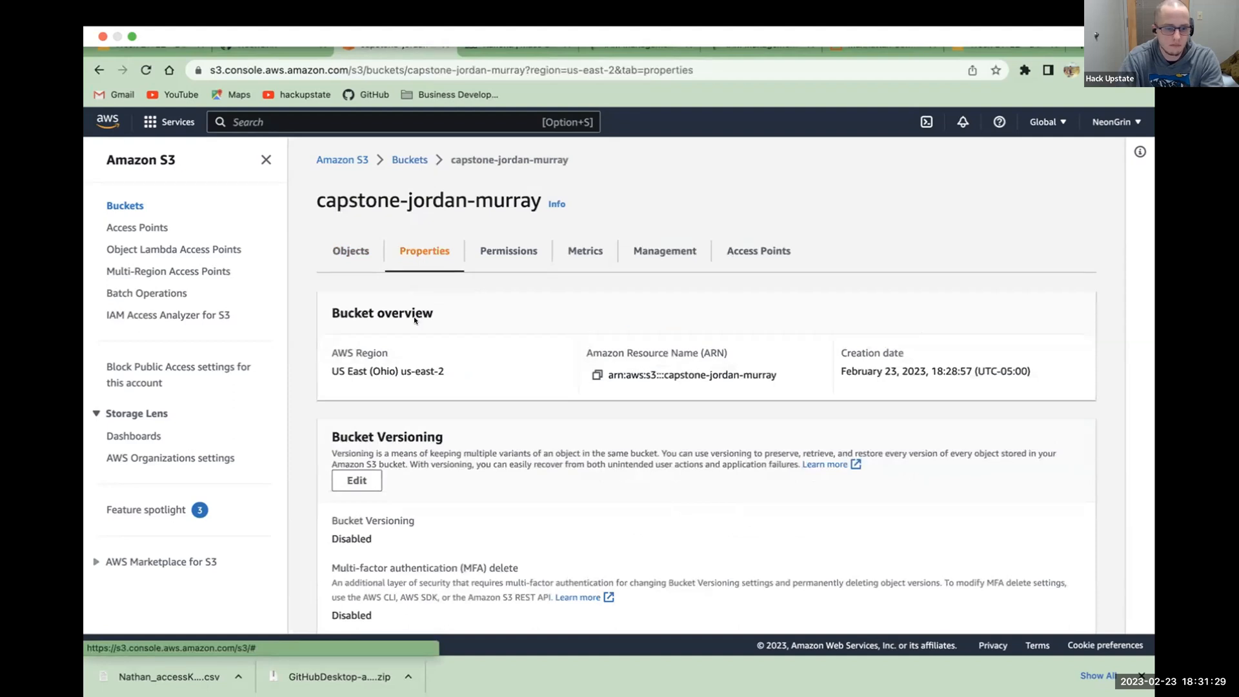
pyautogui.scroll(-15, 414, 321)
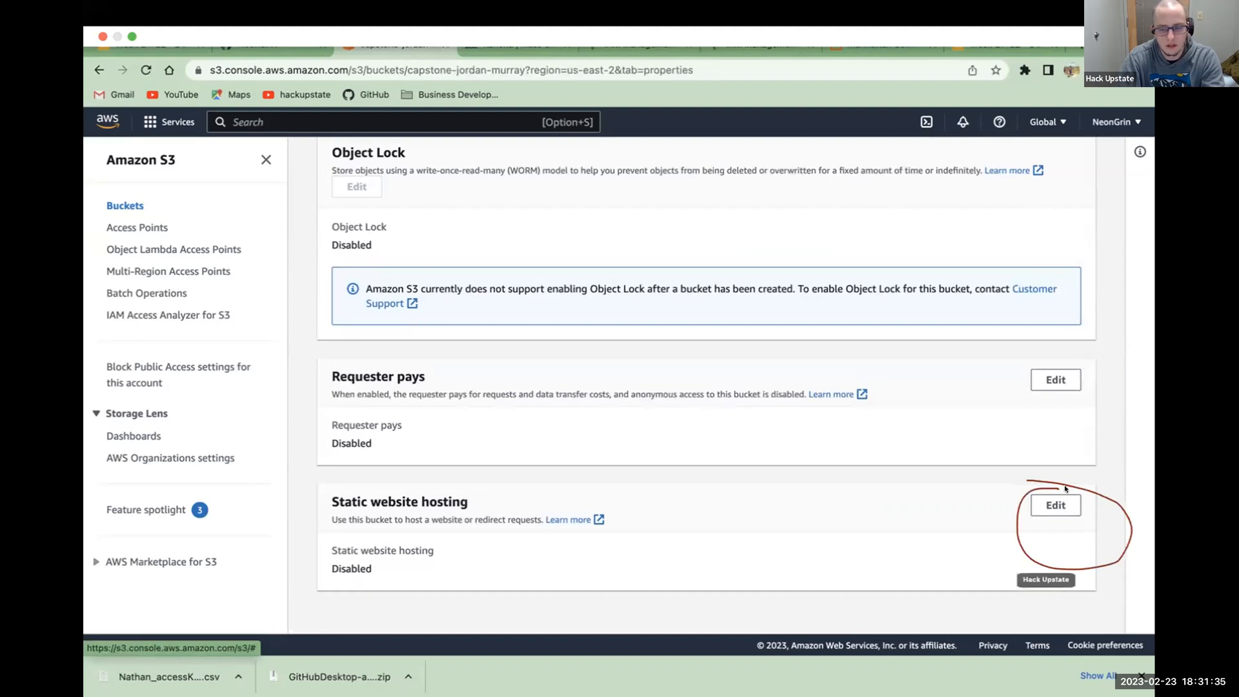
pyautogui.click(1055, 505)
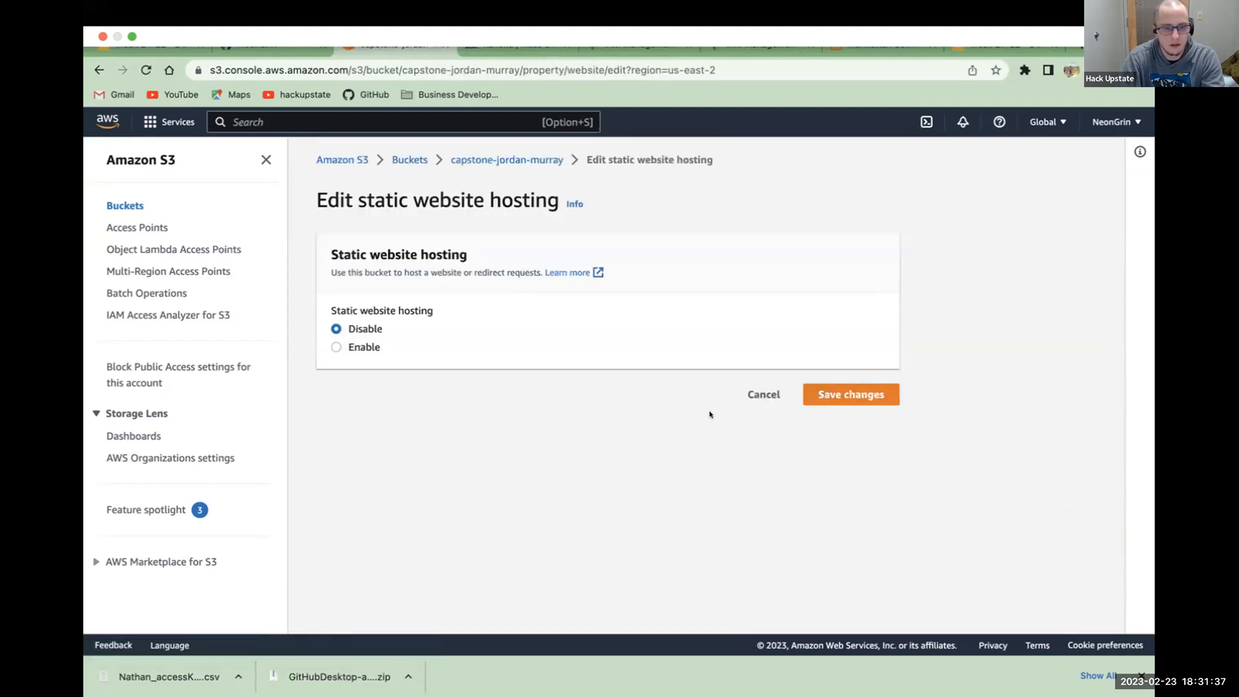
pyautogui.click(347, 347)
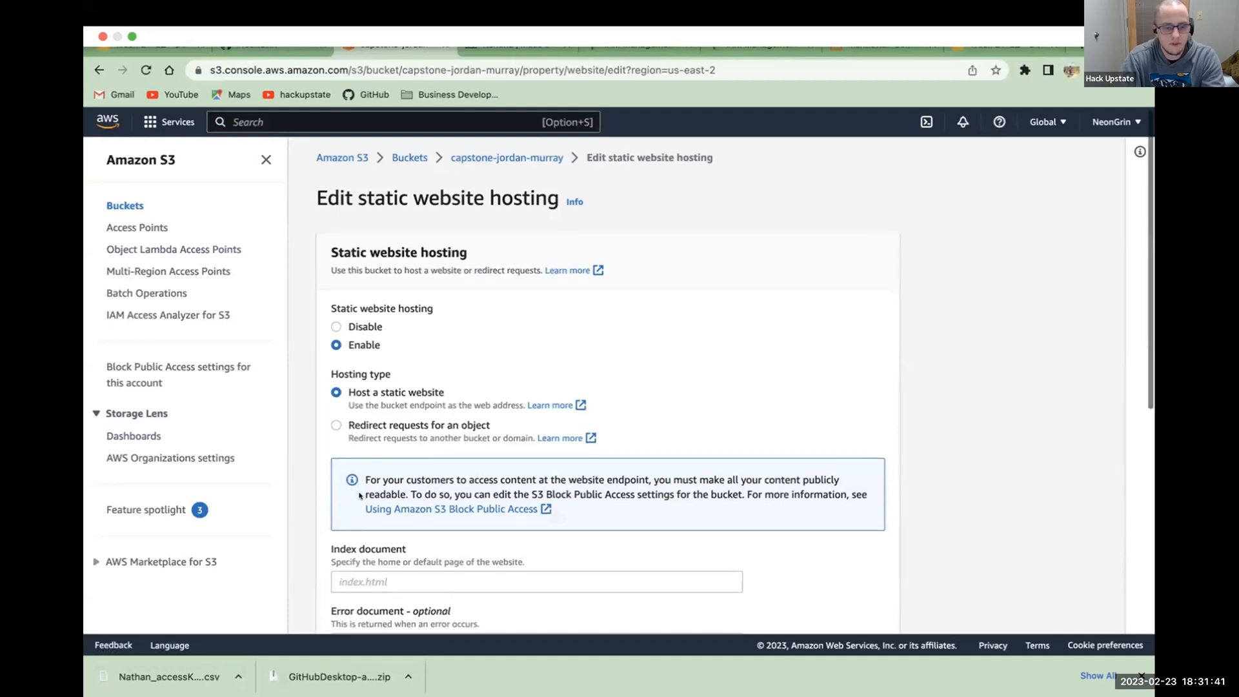
pyautogui.scroll(-7, 381, 451)
pyautogui.scroll(1, 359, 489)
pyautogui.click(430, 418)
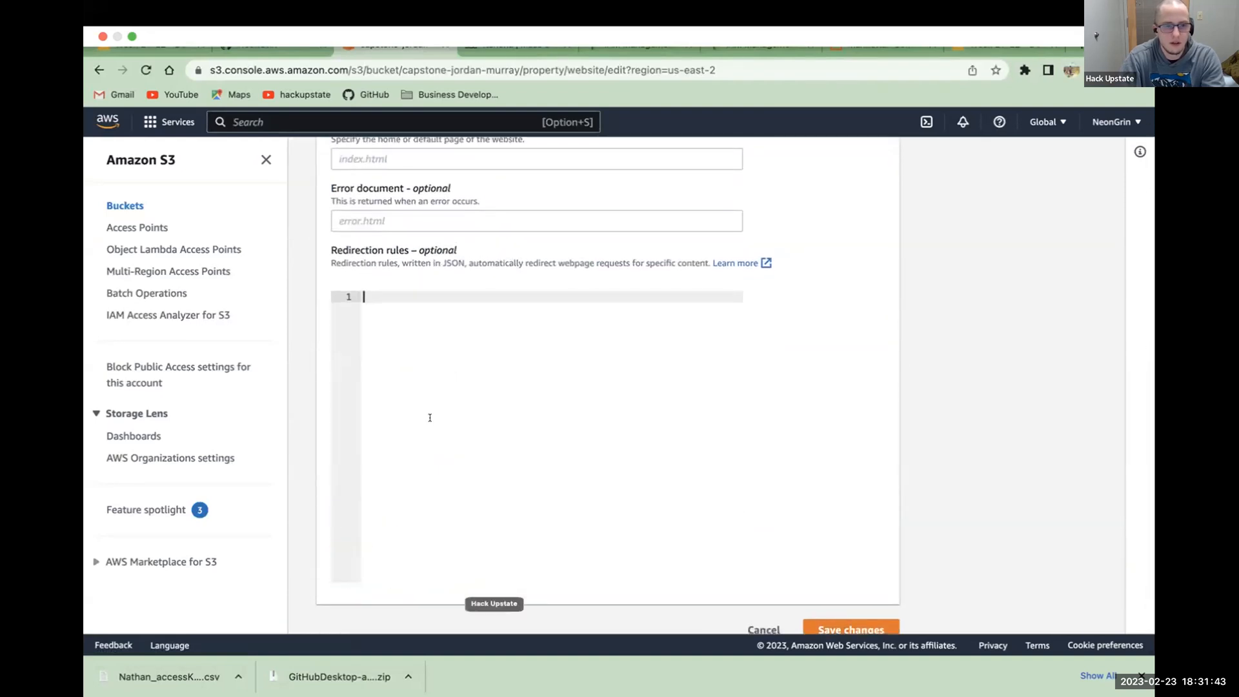
pyautogui.write('index.html')
pyautogui.press('BackSpace')
pyautogui.press('BackSpace')
pyautogui.press('BackSpace')
pyautogui.press('BackSpace')
pyautogui.press('BackSpace')
pyautogui.press('BackSpace')
pyautogui.press('BackSpace')
pyautogui.press('BackSpace')
pyautogui.press('BackSpace')
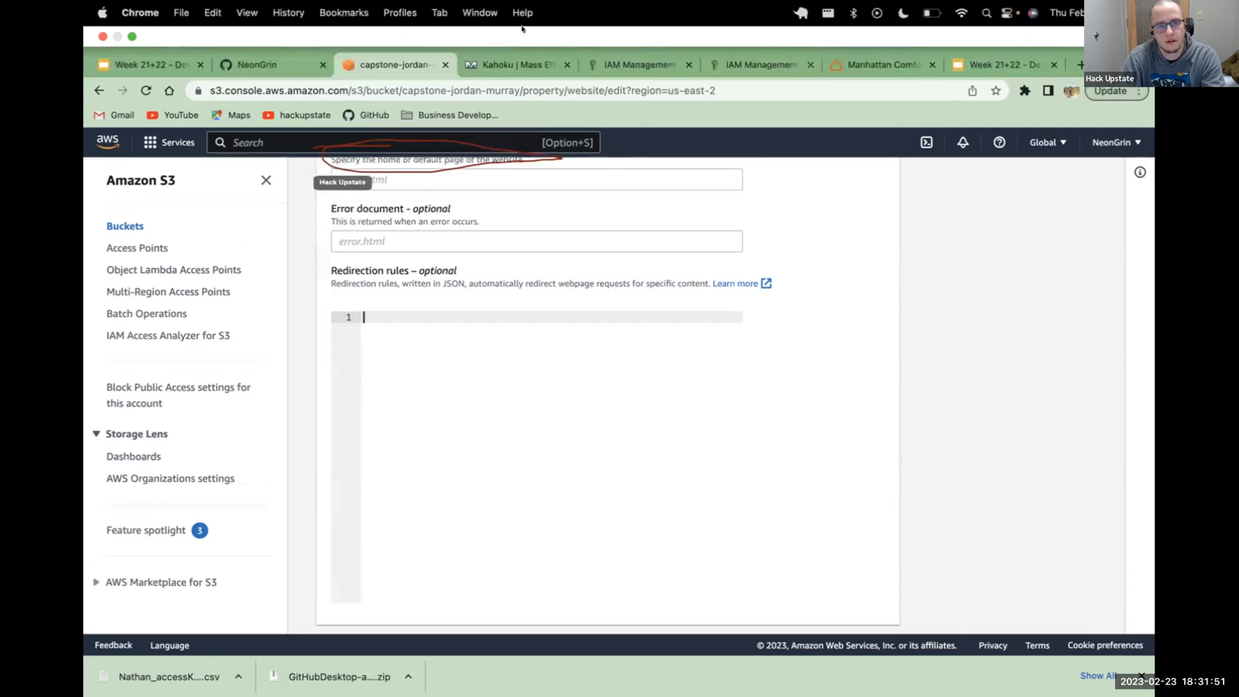
# - Set the index document for static website hosting to index.html
pyautogui.click(472, 162)
pyautogui.write('in')
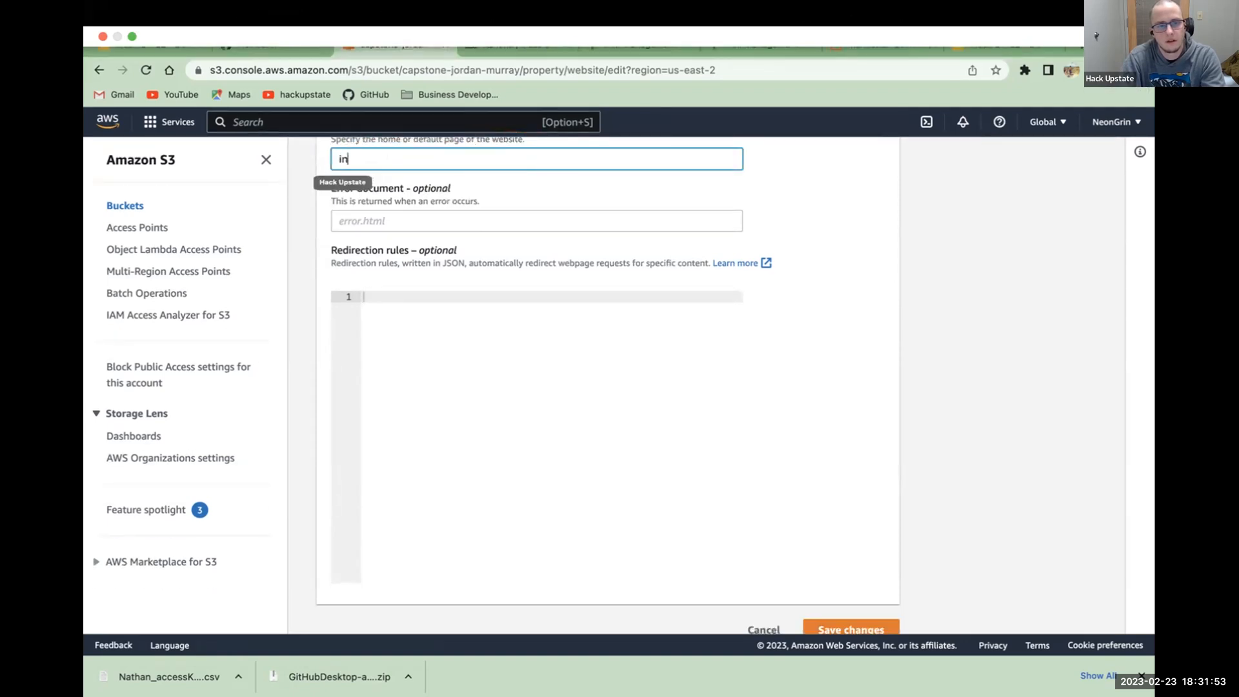
pyautogui.write('dex.html')
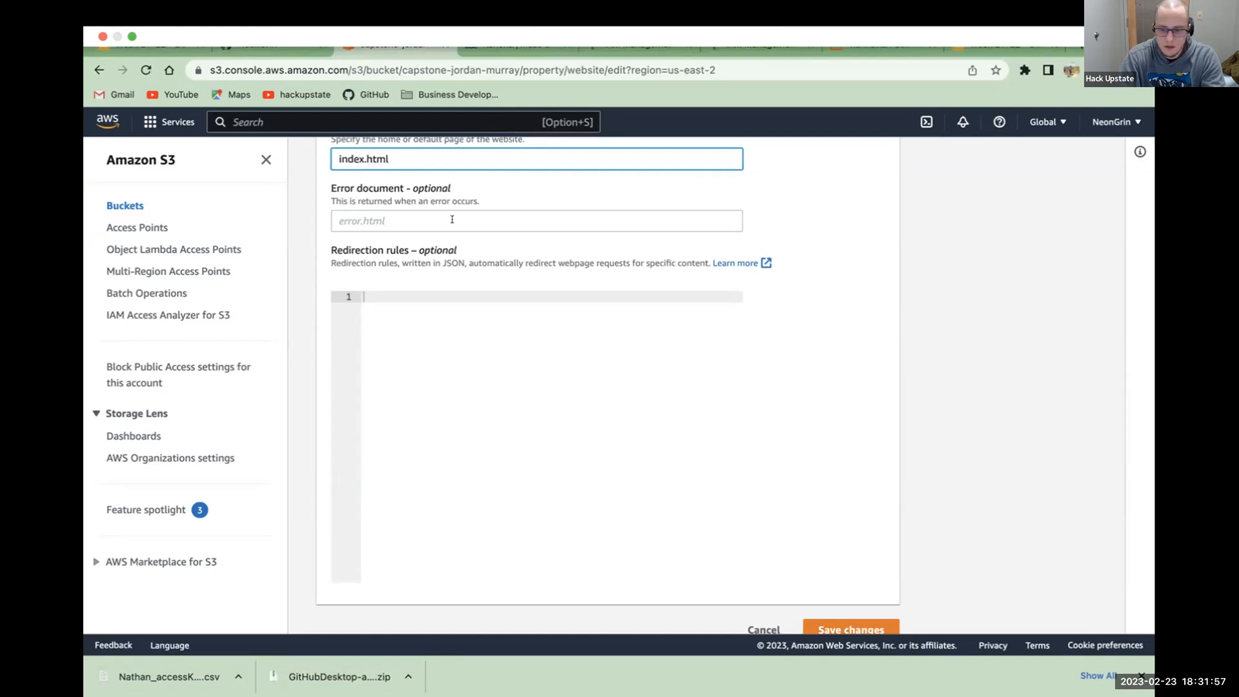
pyautogui.click(440, 295)
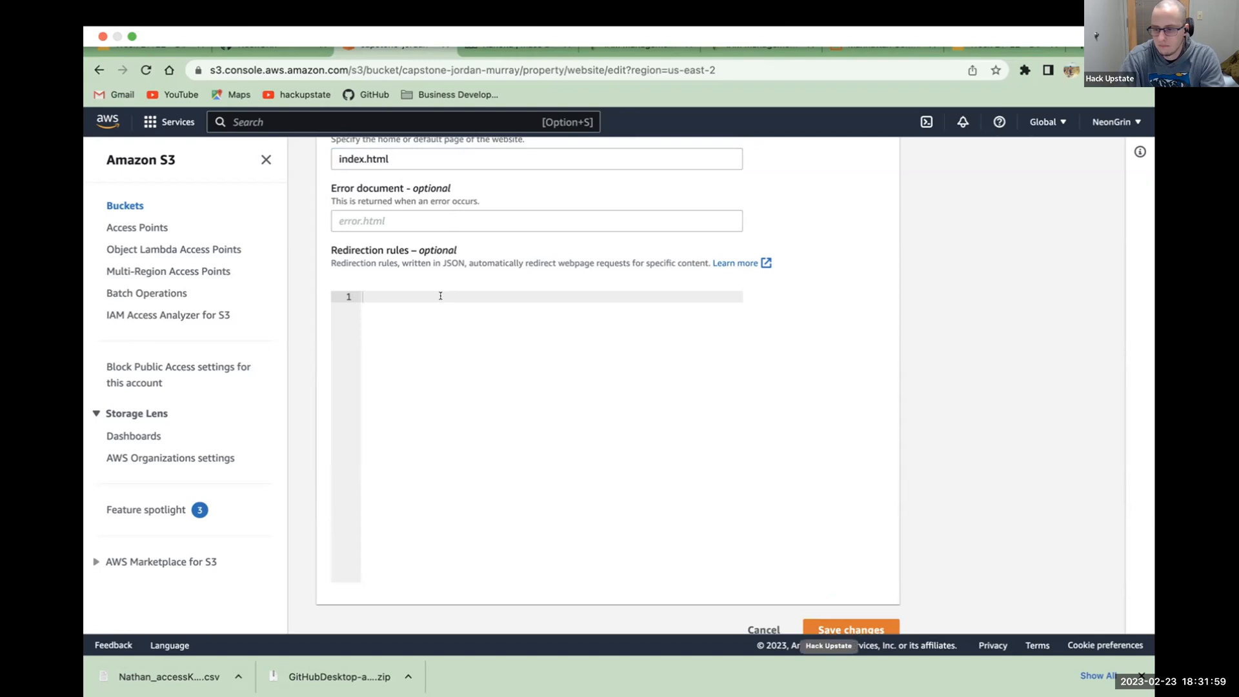
pyautogui.press('super+v')
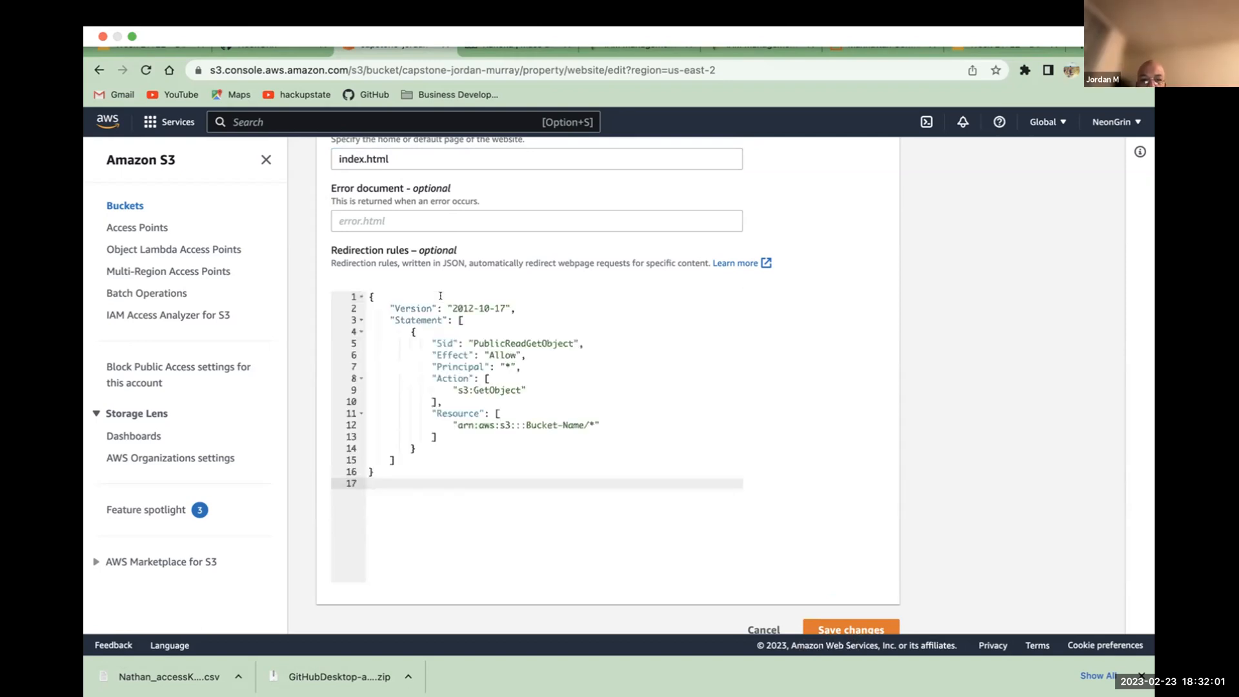
pyautogui.press('super+z')
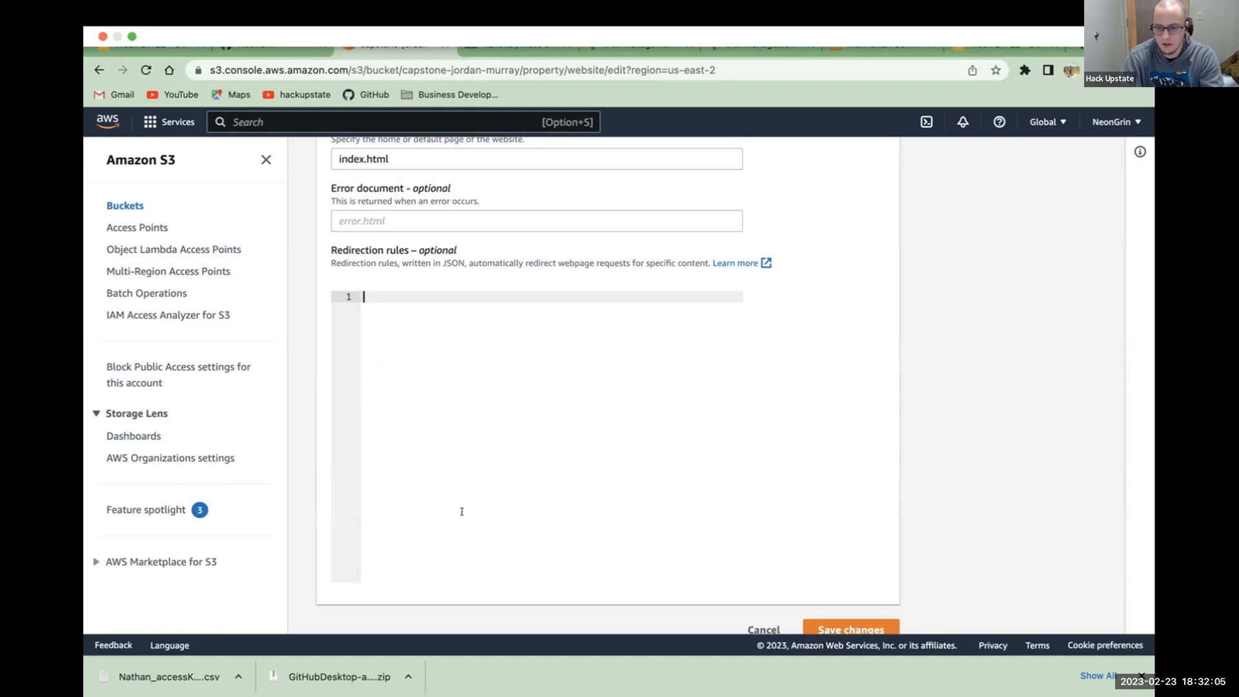
# - Save the static website hosting settings and open the bucket's policy for editing
pyautogui.click(858, 629)
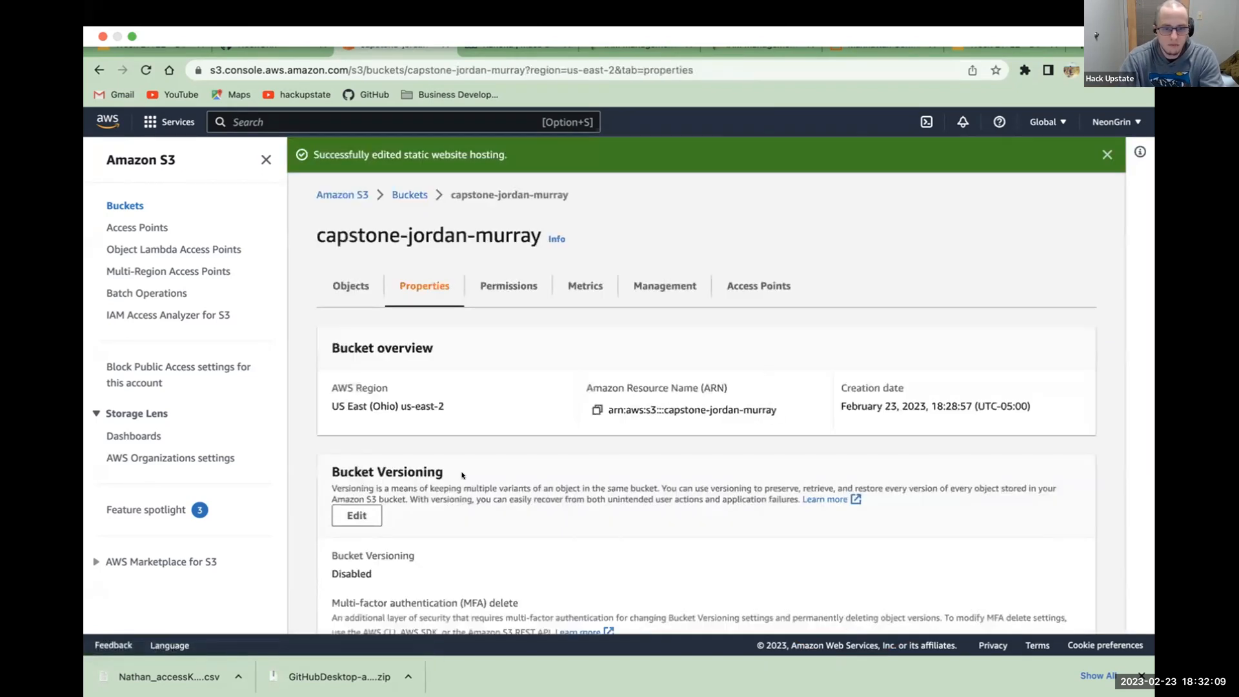
pyautogui.click(513, 285)
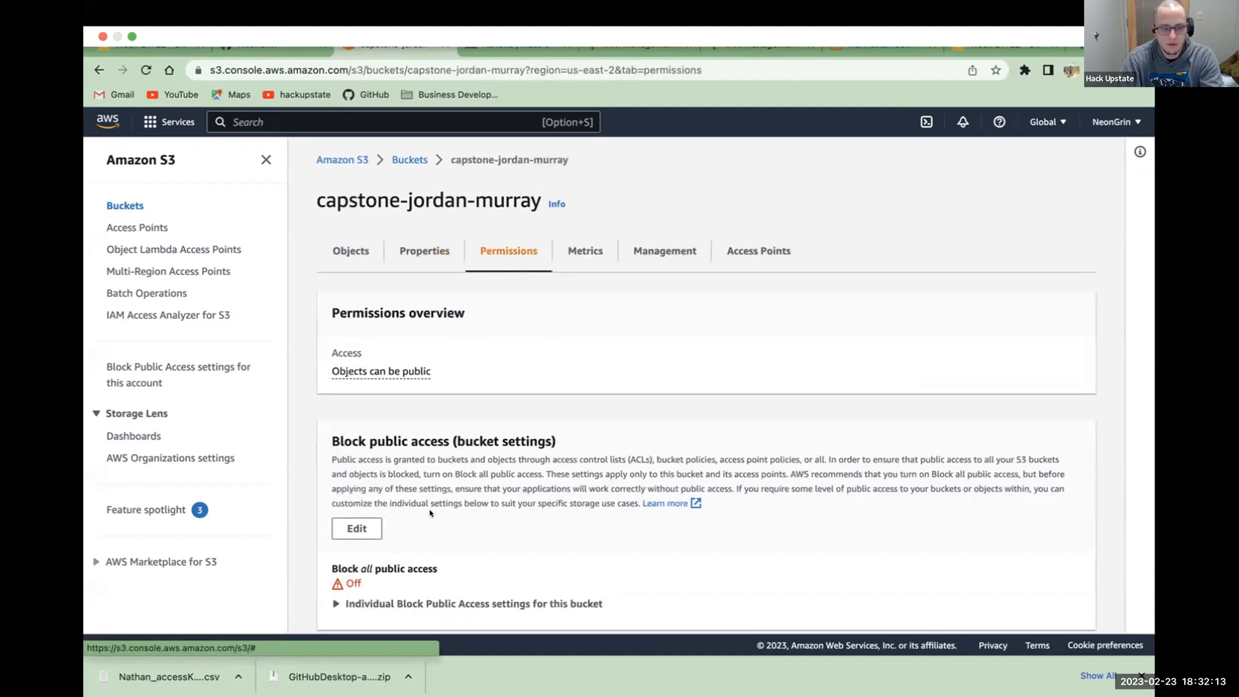
pyautogui.scroll(-3, 428, 504)
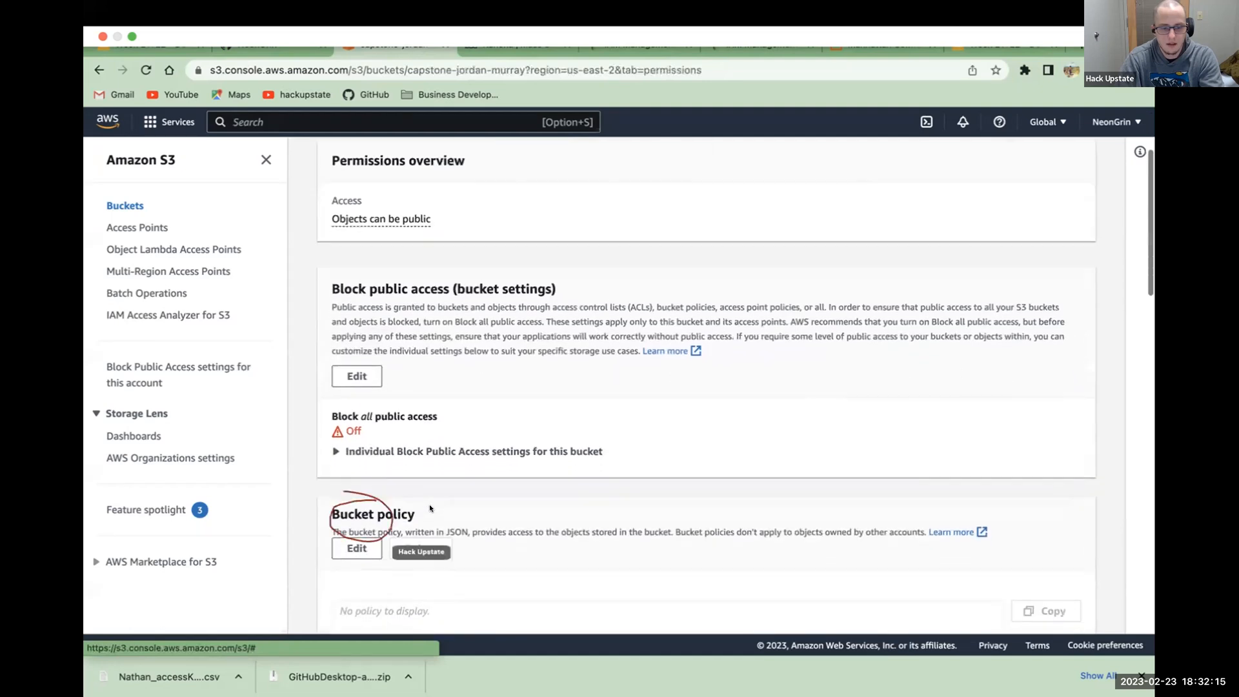
pyautogui.click(357, 520)
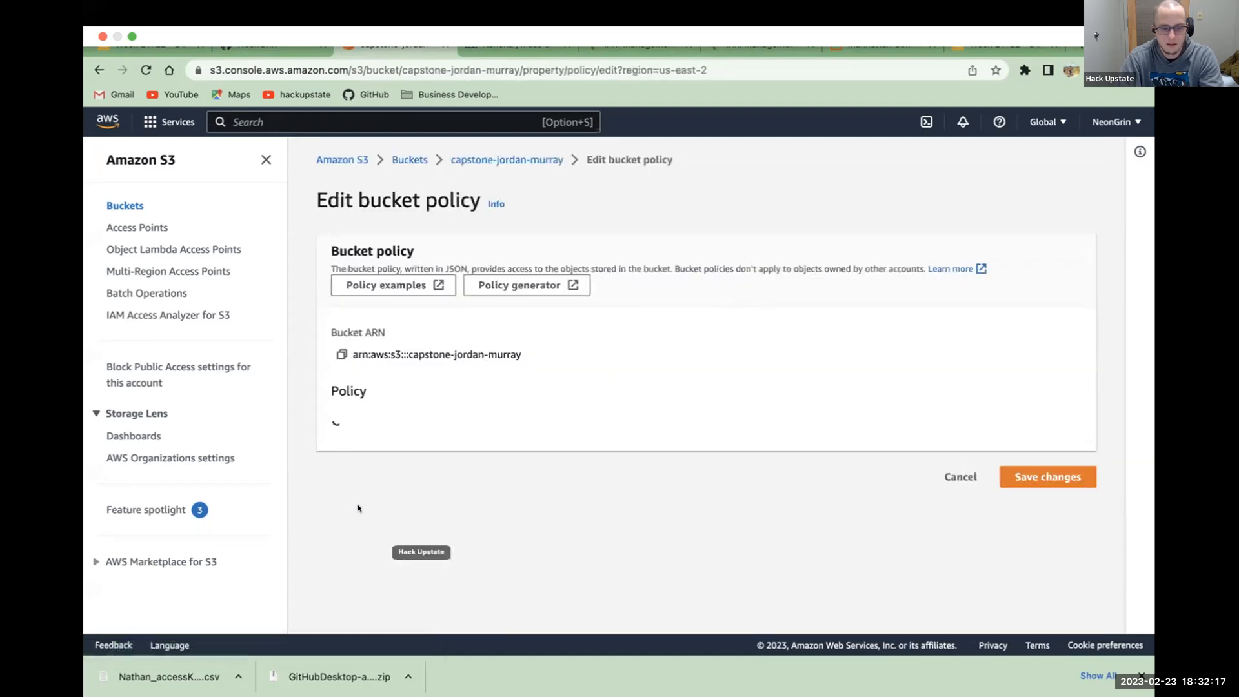
# - Paste the PublicReadGetObject policy template into the empty bucket policy and copy the bucket's ARN
pyautogui.write('{     "Version": "2012-10-17",     "Statement": [         {             "Sid": "PublicReadGetObject",             "Effect": "Allow",             "Principal": "*",             "Action": [                 "s3:GetObject"             ],             "Resource": [                 "arn:aws:s3:::Bucket-Name/*"             ]         }     ] }')
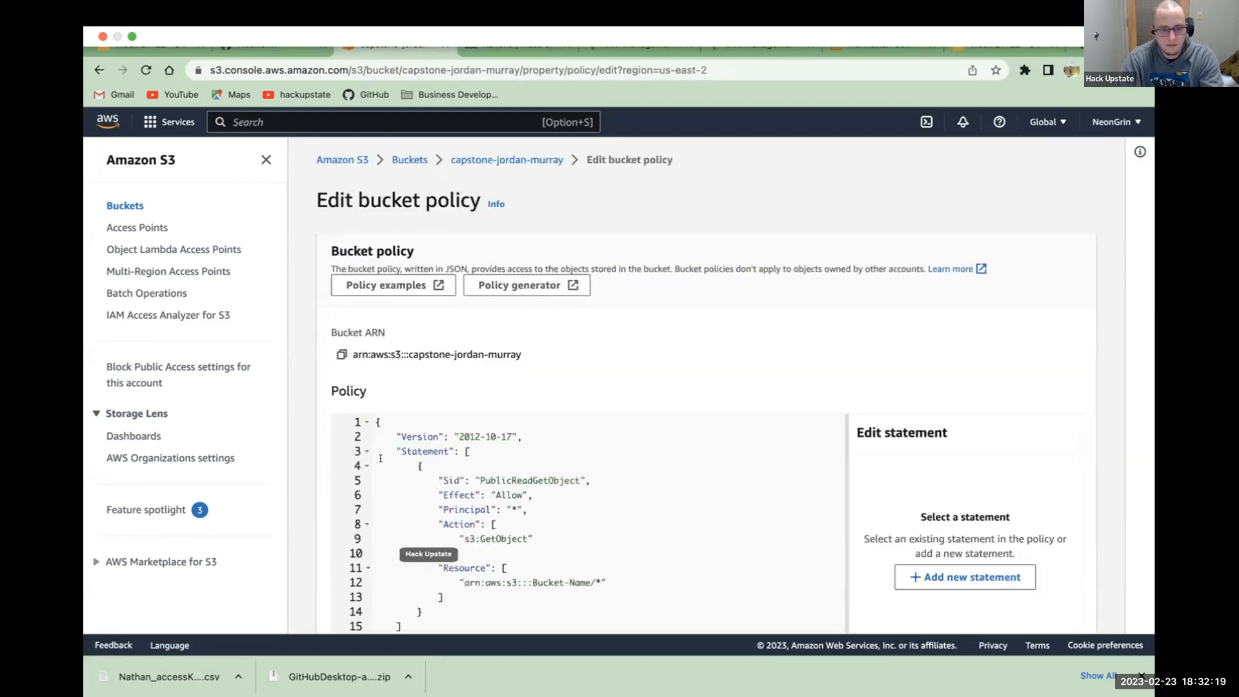
pyautogui.scroll(-1, 482, 534)
pyautogui.scroll(-1, 482, 534)
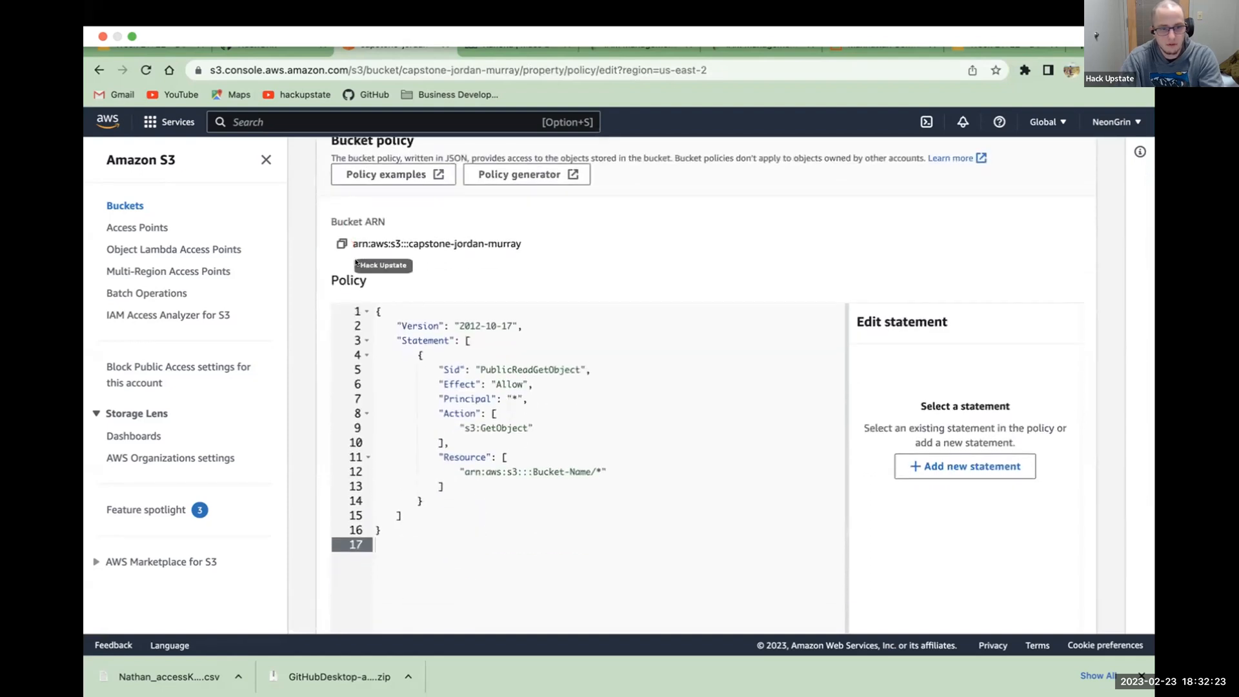
pyautogui.click(340, 243)
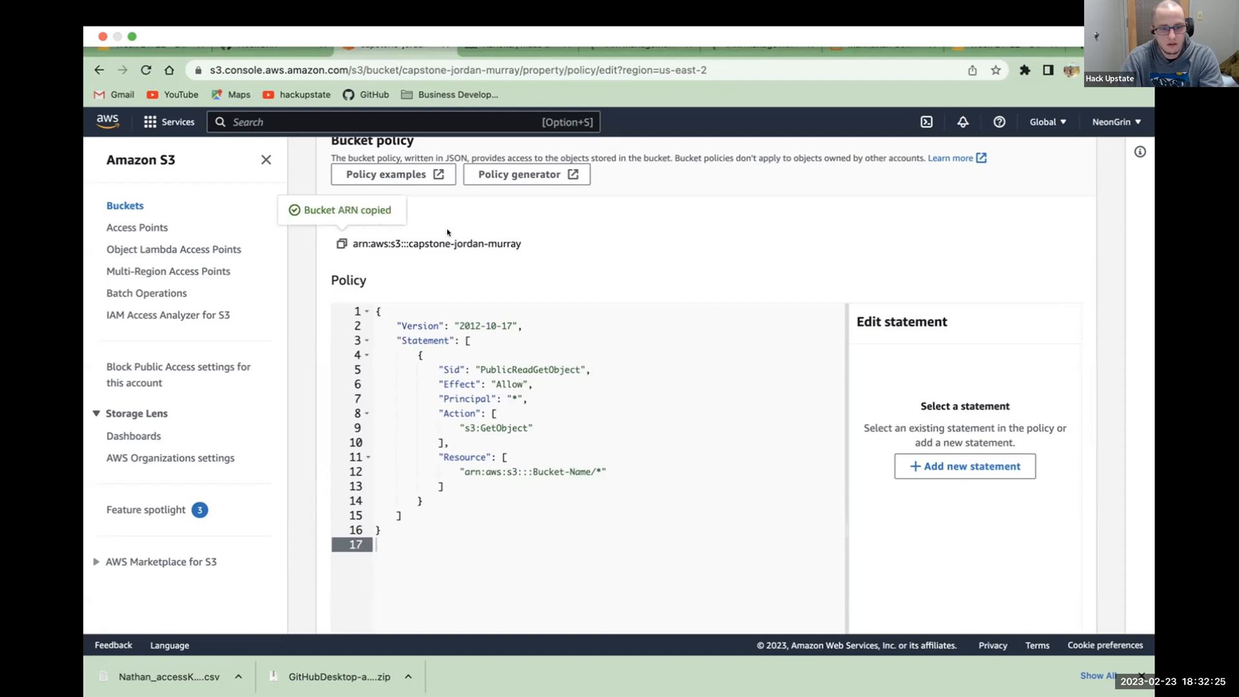
# - Replace arn:aws:s3:::Bucket-Name in the policy's Resource with the copied bucket ARN, keeping the opening quote and /* suffix, and save the bucket policy
pyautogui.scroll(-2, 543, 323)
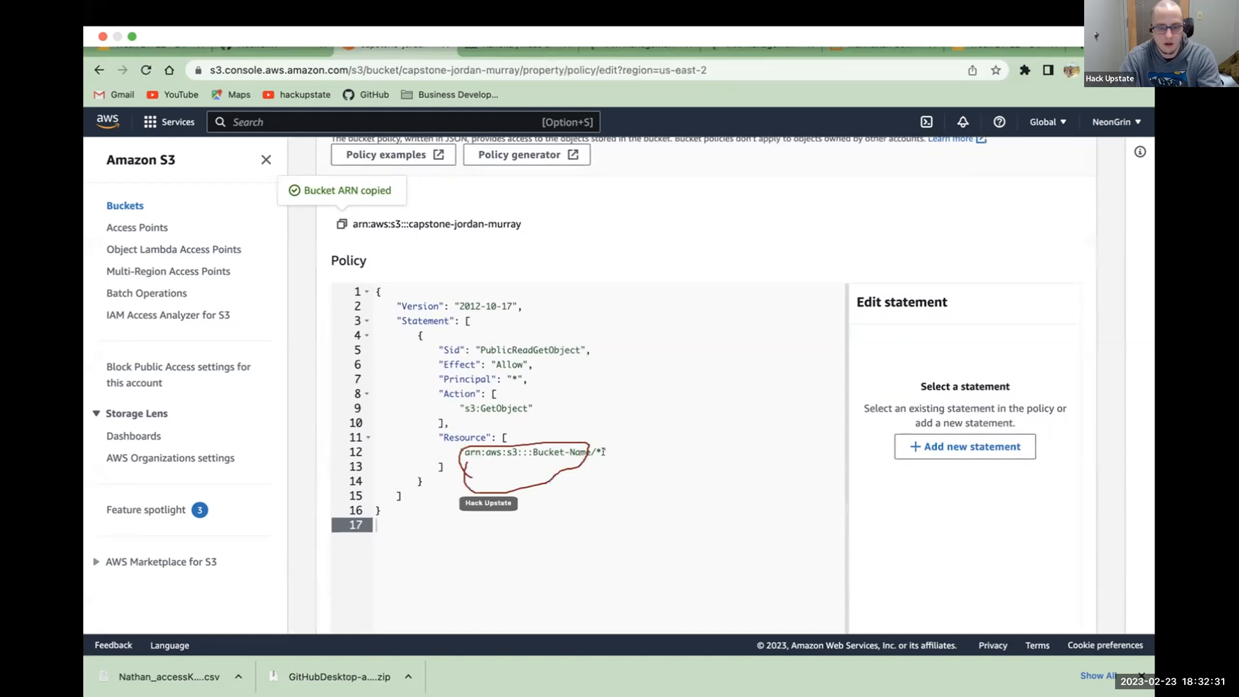
pyautogui.moveTo(587, 449); pyautogui.dragTo(458, 447)
pyautogui.press('BackSpace')
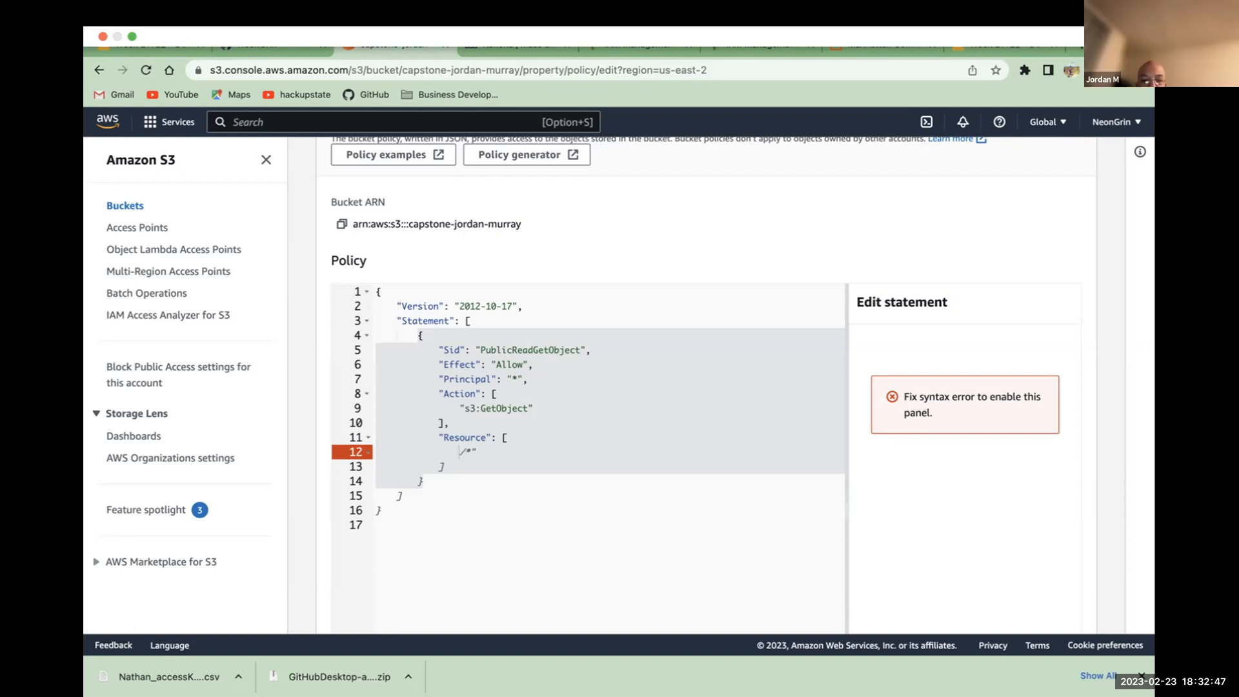
pyautogui.press('super+v')
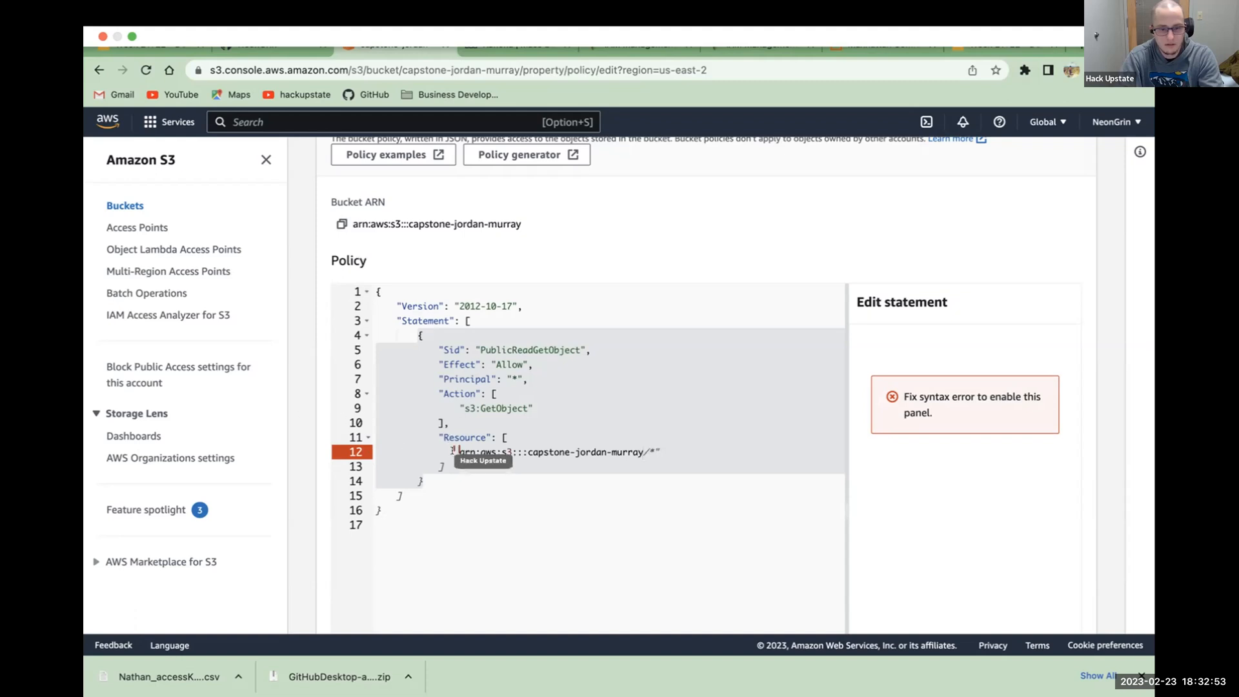
pyautogui.write('"')
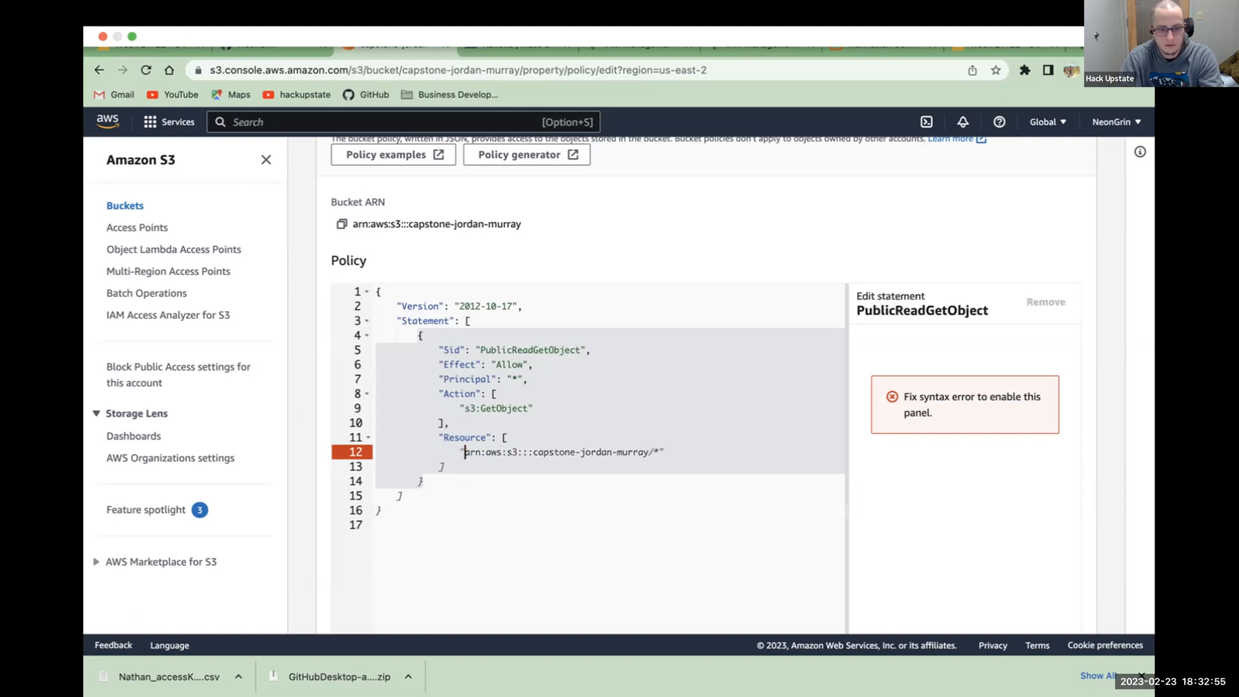
pyautogui.click(589, 520)
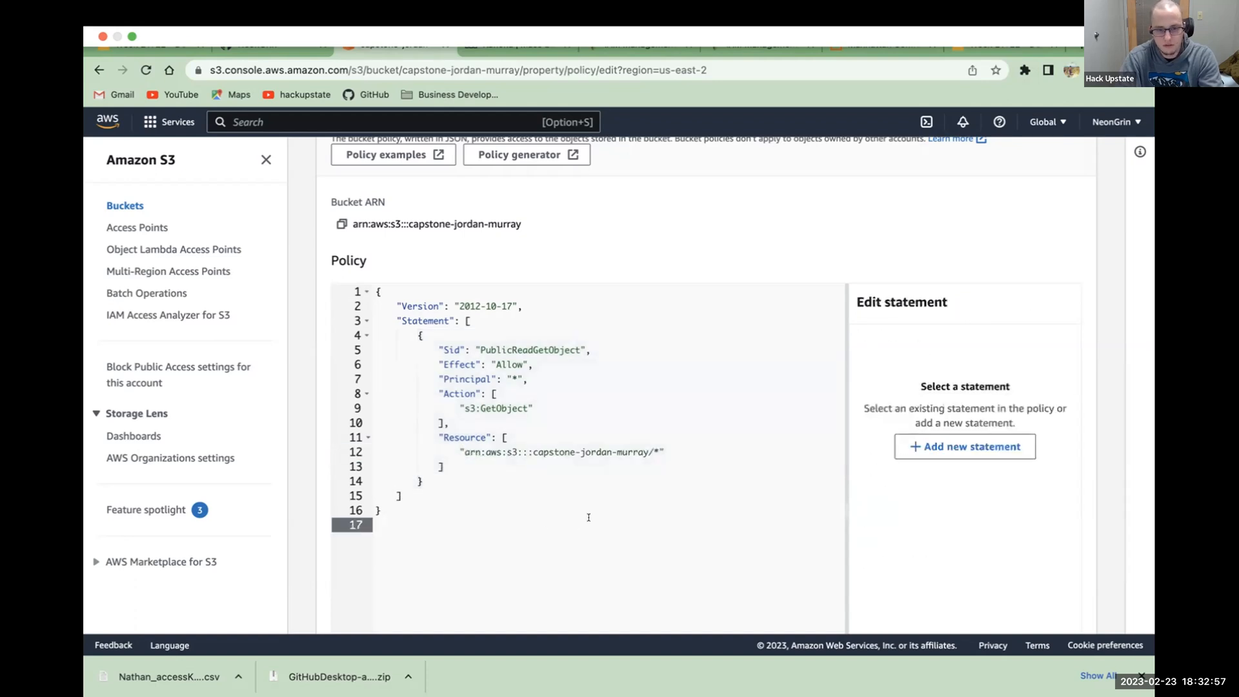
pyautogui.scroll(-5, 588, 517)
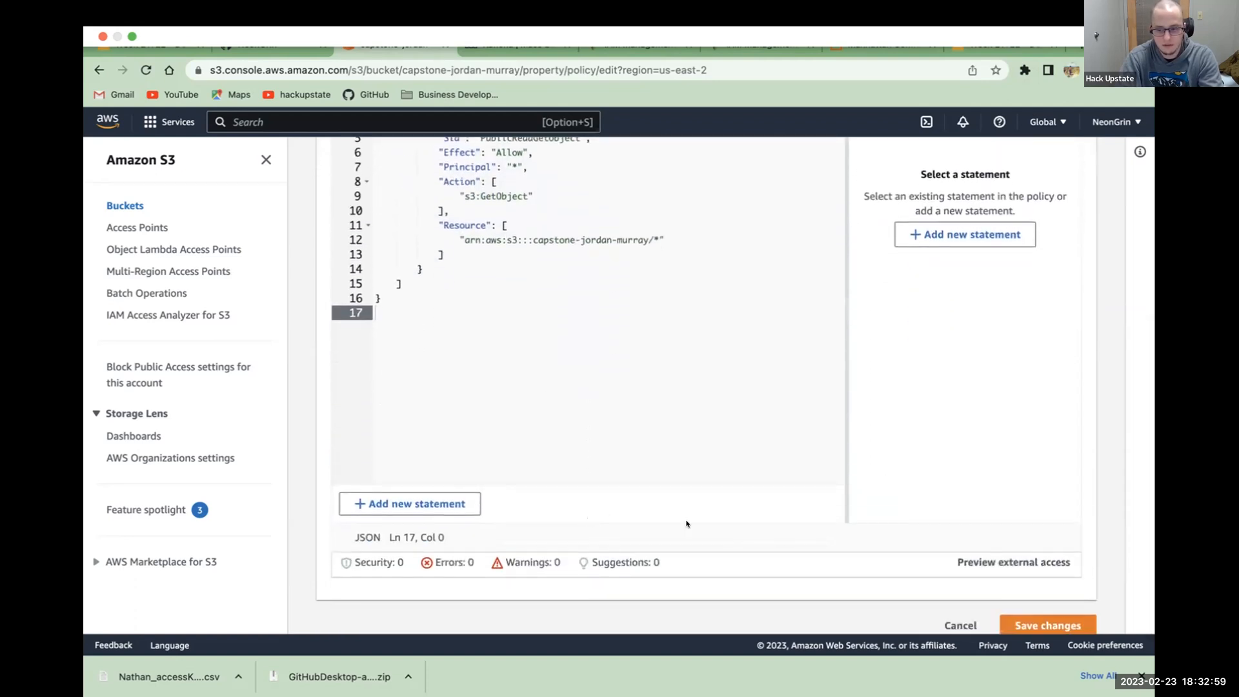
pyautogui.click(1030, 634)
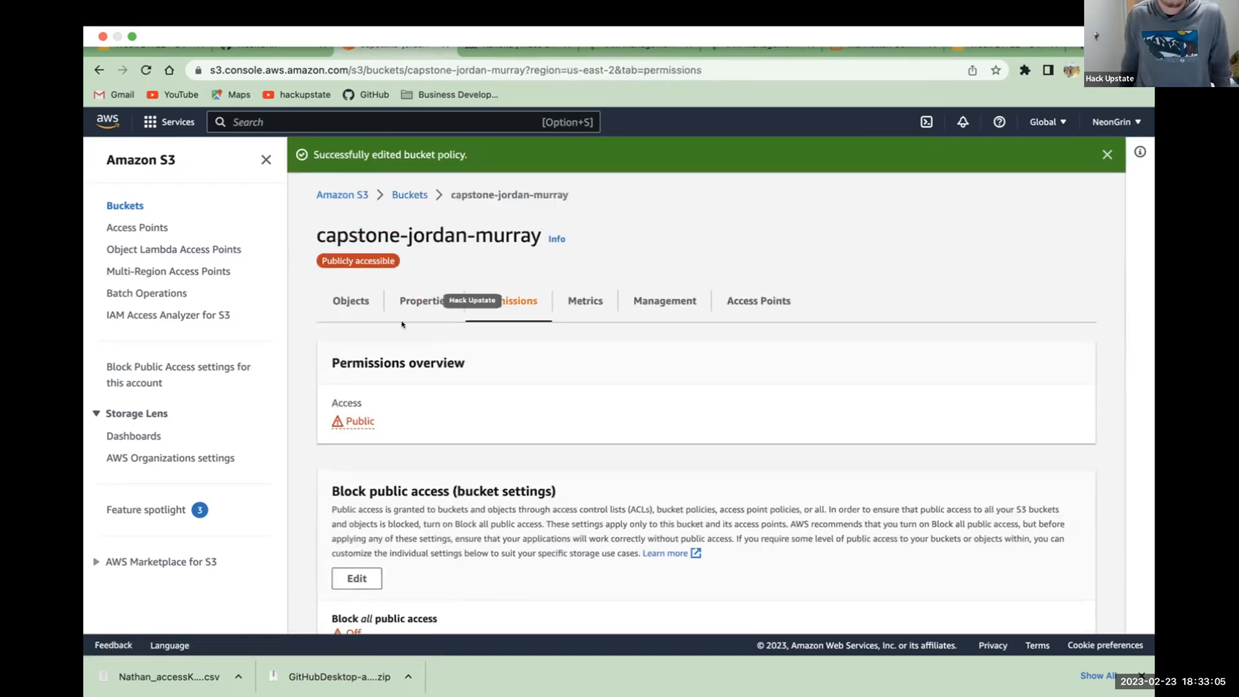
pyautogui.hotkey('ctrl', 'Up')
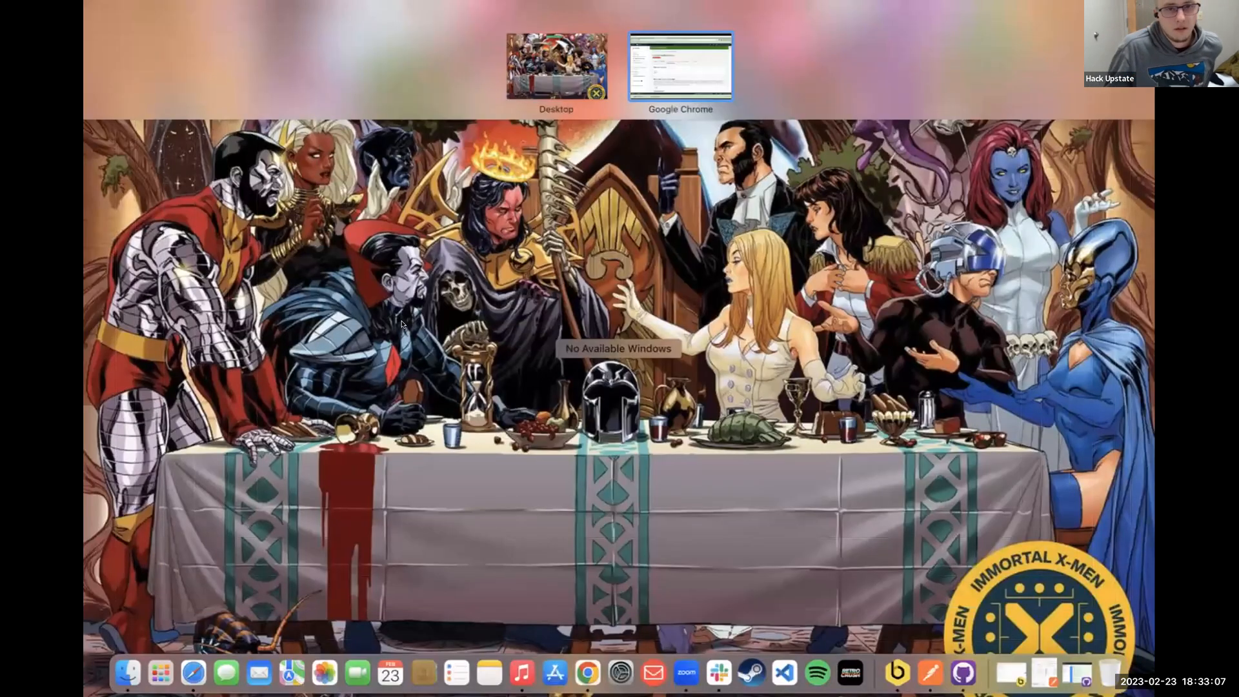
pyautogui.hotkey('ctrl', 'Right')
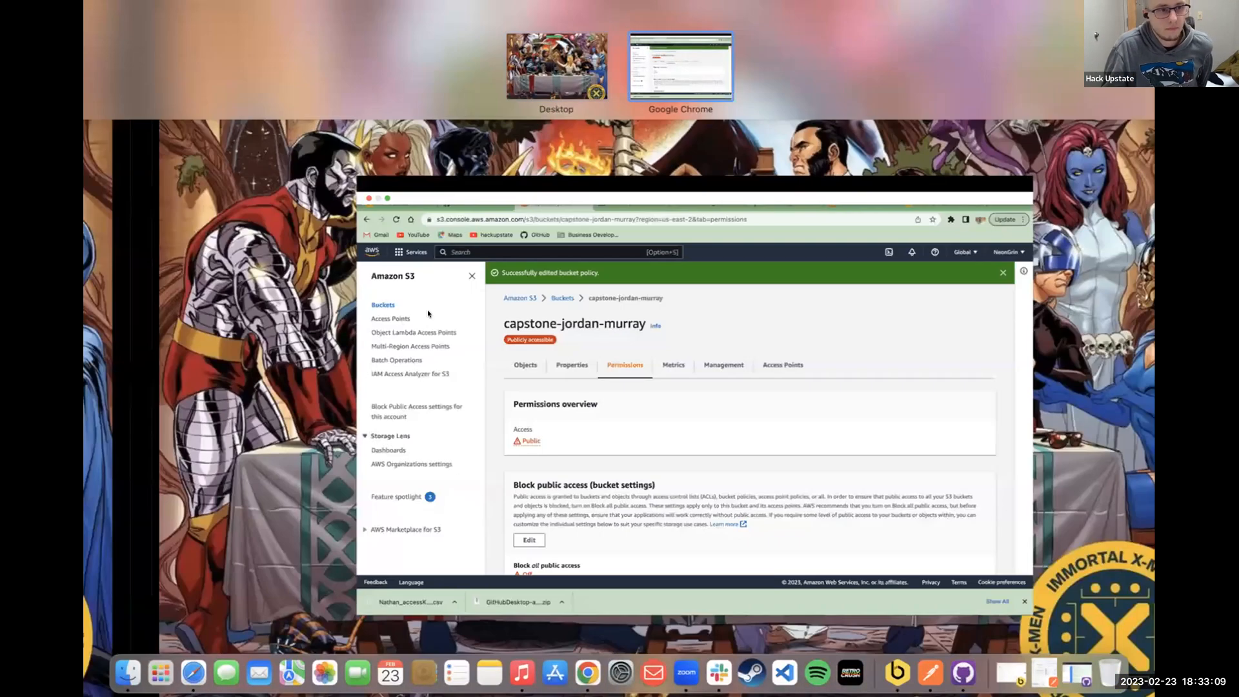
pyautogui.click(695, 96)
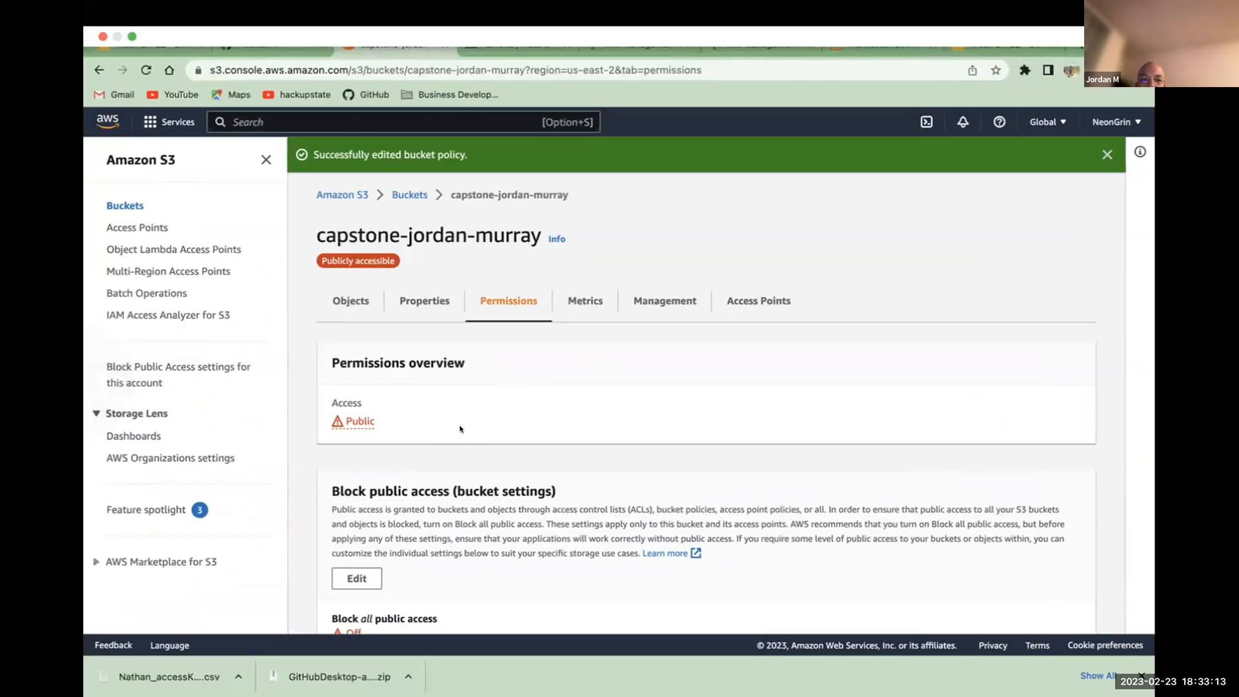
pyautogui.hotkey('ctrl', 'Left')
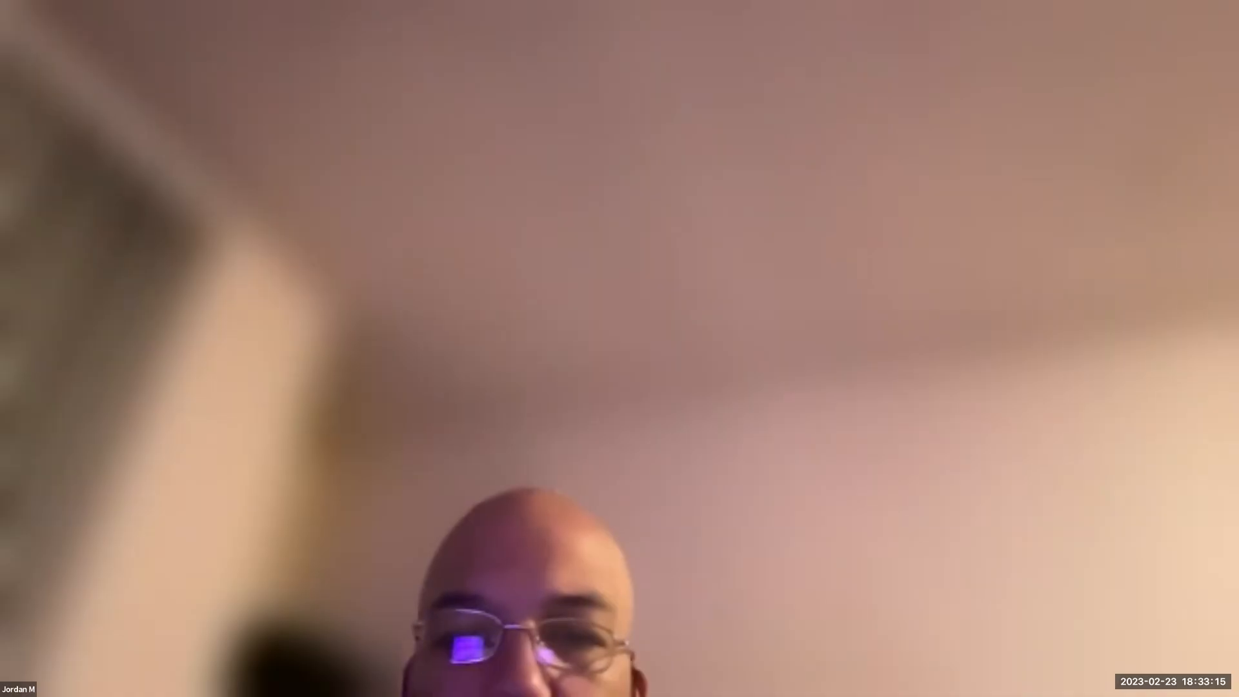
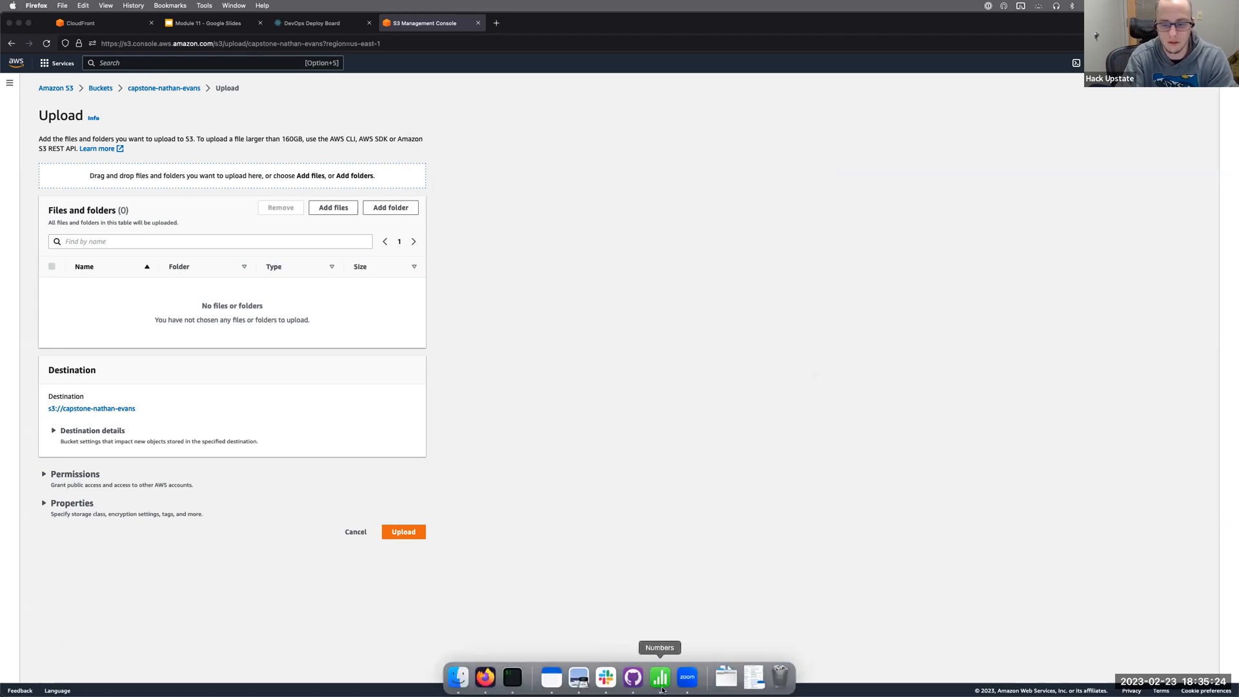
# - Switch to GitHub Desktop and show the files of the blog-frontend repository in Finder
pyautogui.click(633, 676)
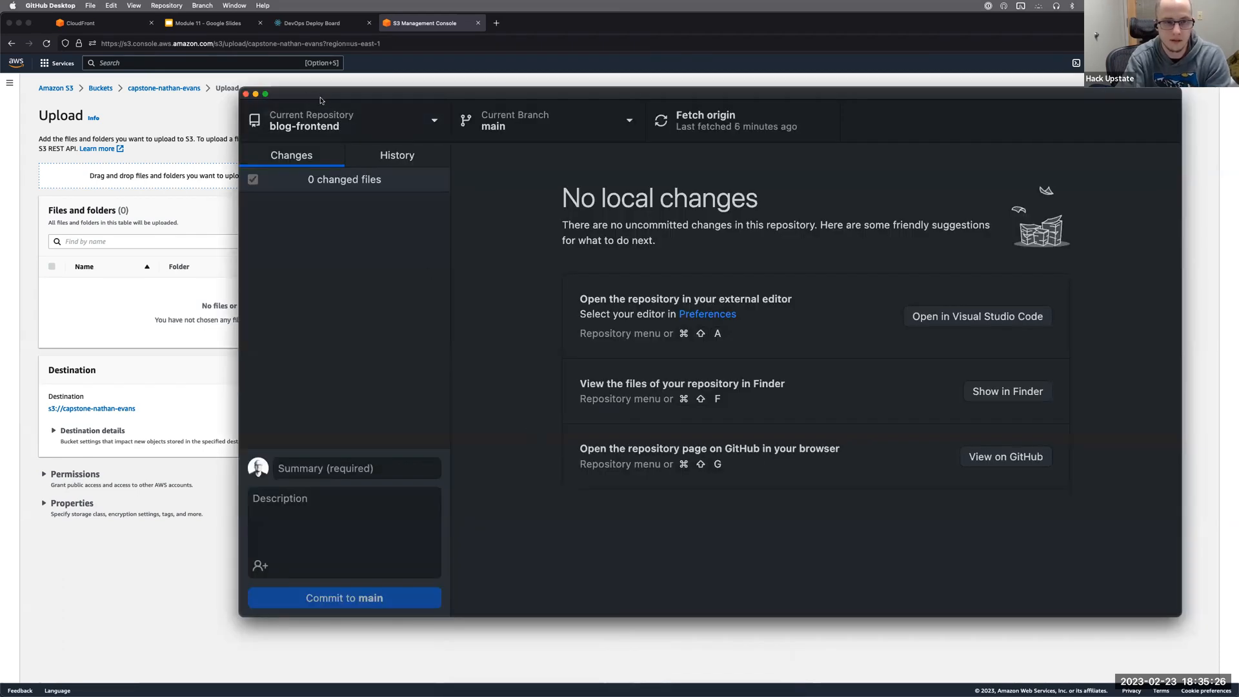
pyautogui.click(323, 121)
pyautogui.click(316, 250)
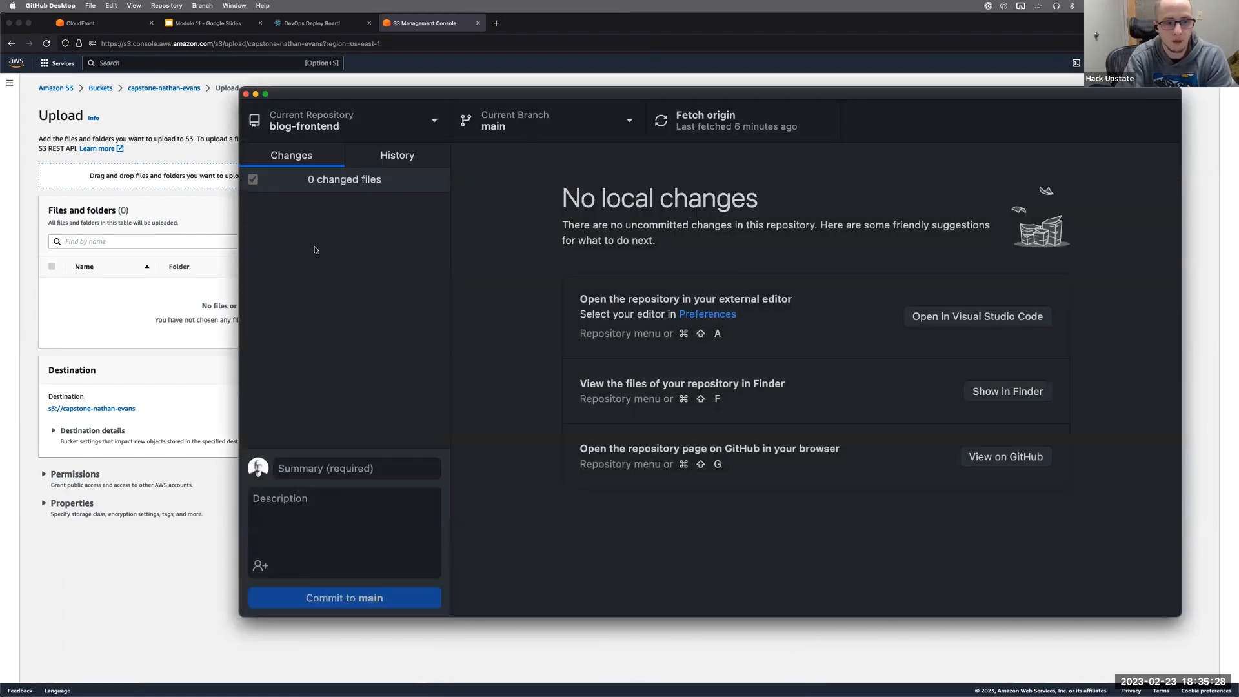
pyautogui.click(975, 400)
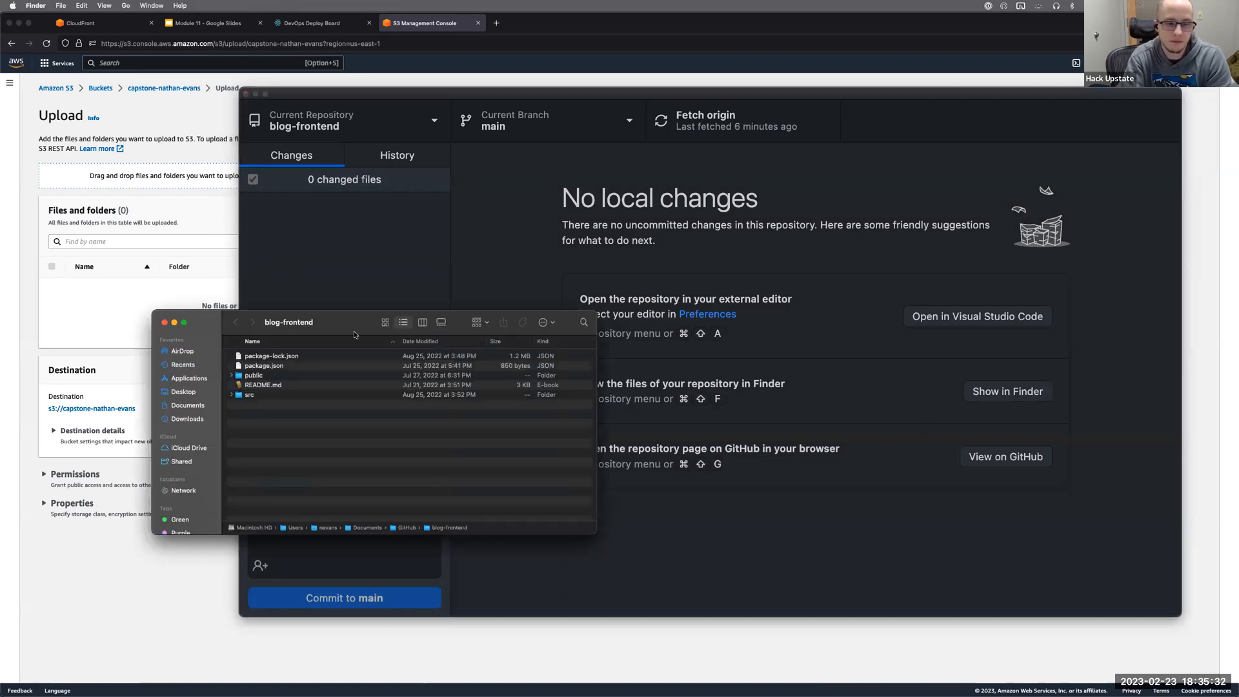
# - Arrange the windows beside the S3 upload page and add everything in the blog-frontend folder to the upload list
pyautogui.moveTo(311, 327); pyautogui.dragTo(609, 316)
pyautogui.hotkey('ctrl', 'alt', 'Right')
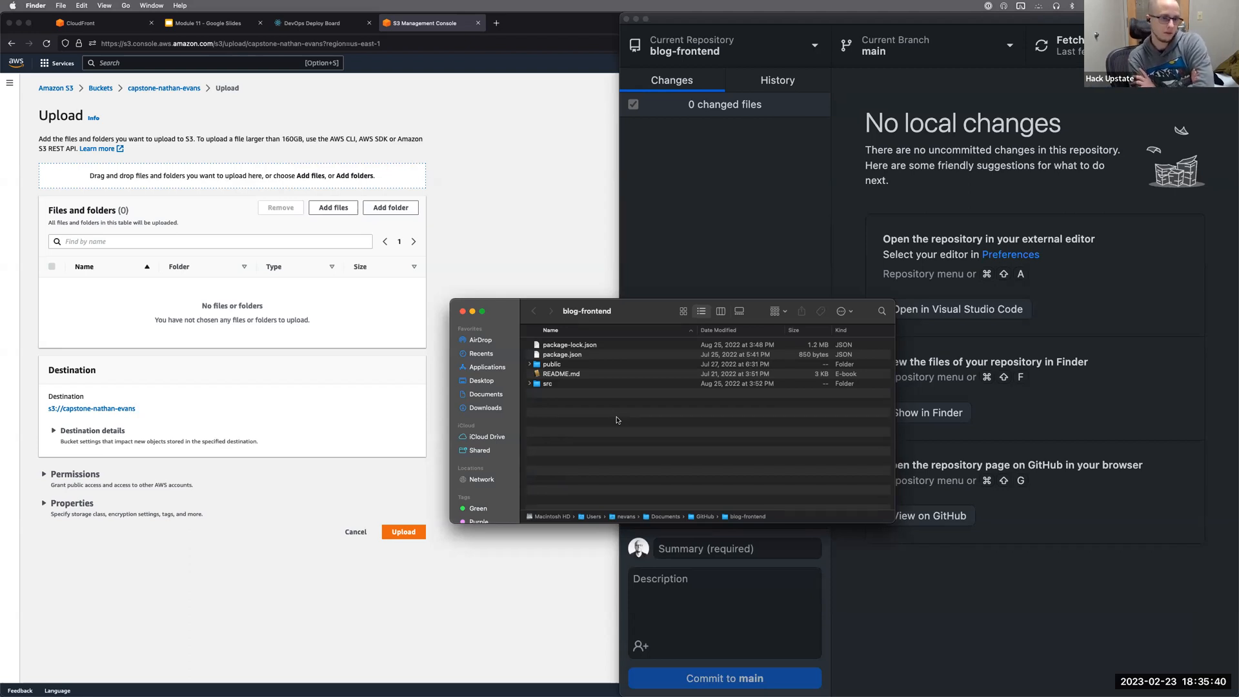
pyautogui.press('super+a')
pyautogui.moveTo(577, 373); pyautogui.dragTo(250, 328)
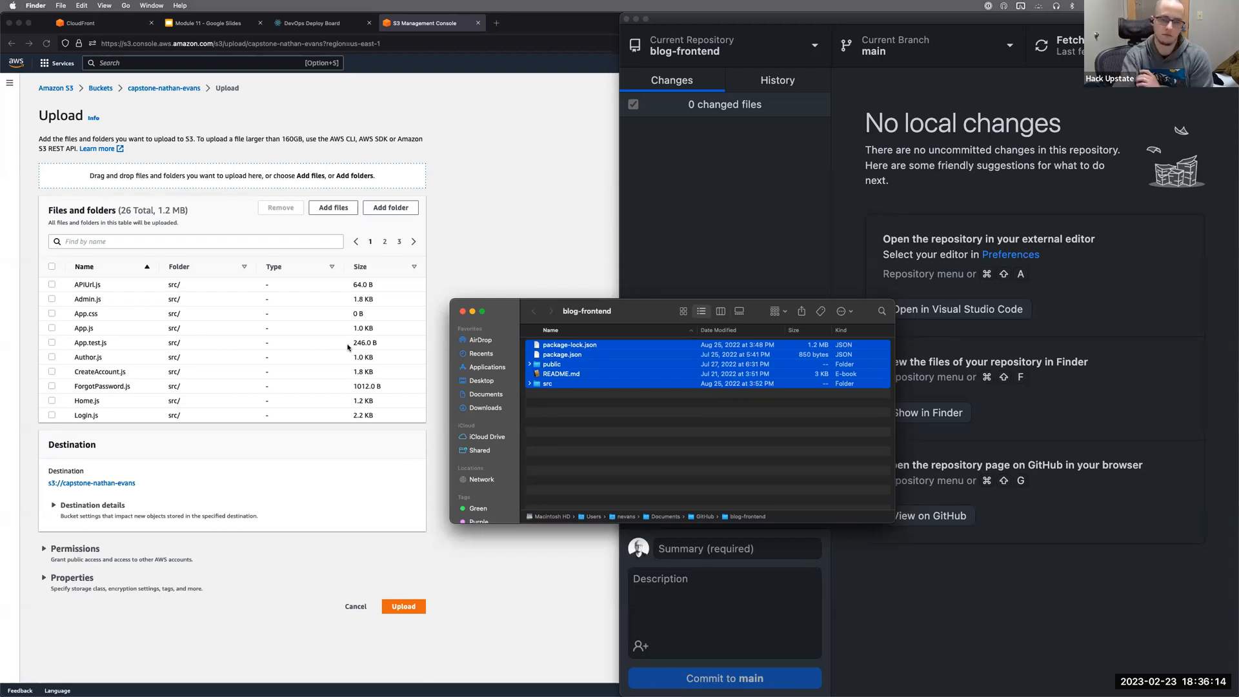
# - Open the blog-frontend repository in Visual Studio Code from GitHub Desktop and display its package.json file
pyautogui.click(575, 357)
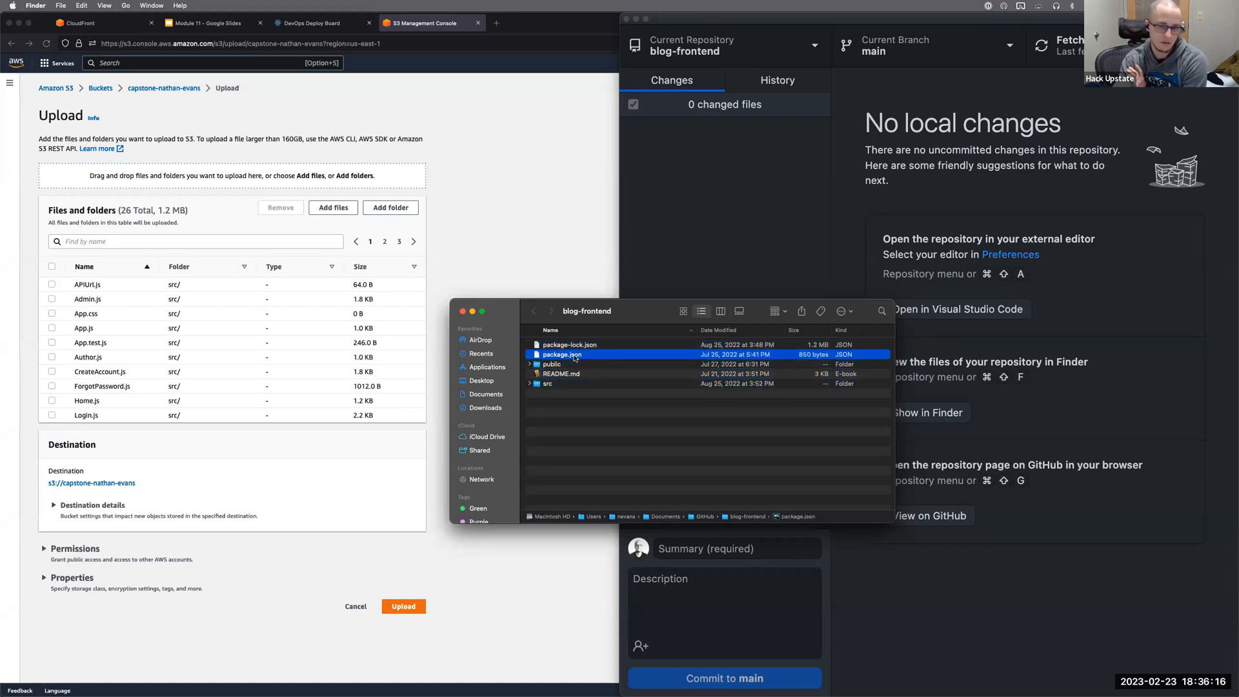
pyautogui.click(987, 452)
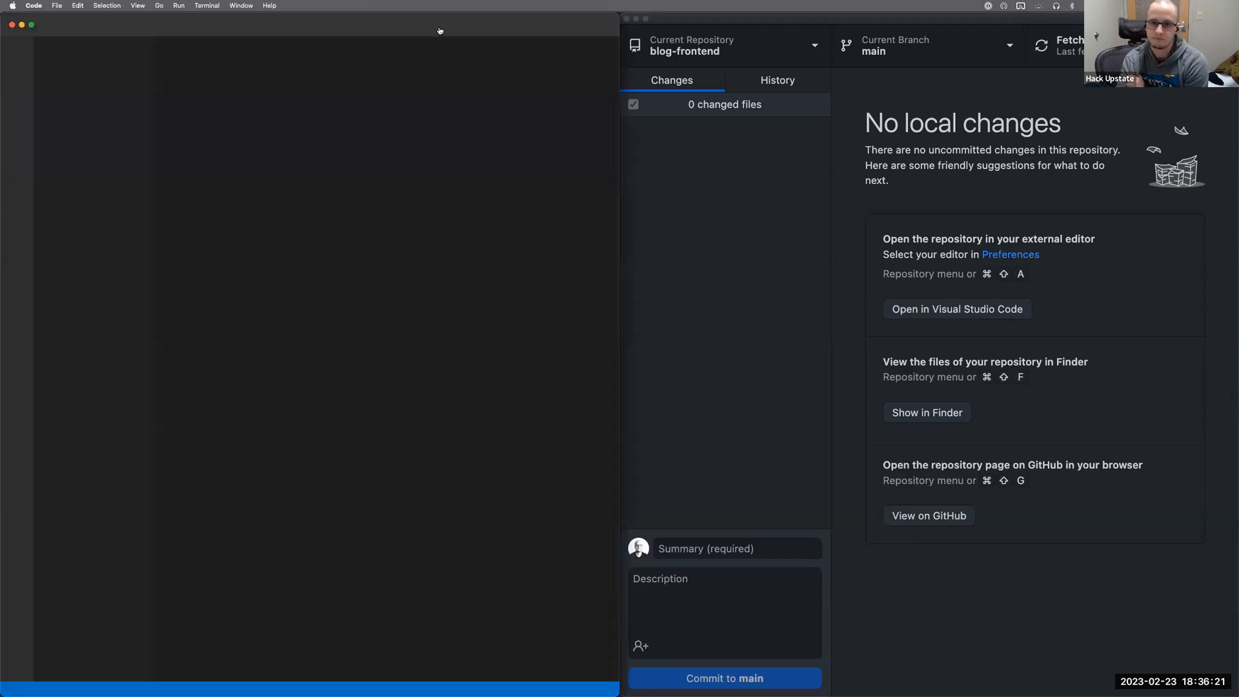
pyautogui.moveTo(439, 31); pyautogui.dragTo(827, 32)
pyautogui.click(462, 111)
pyautogui.click(486, 157)
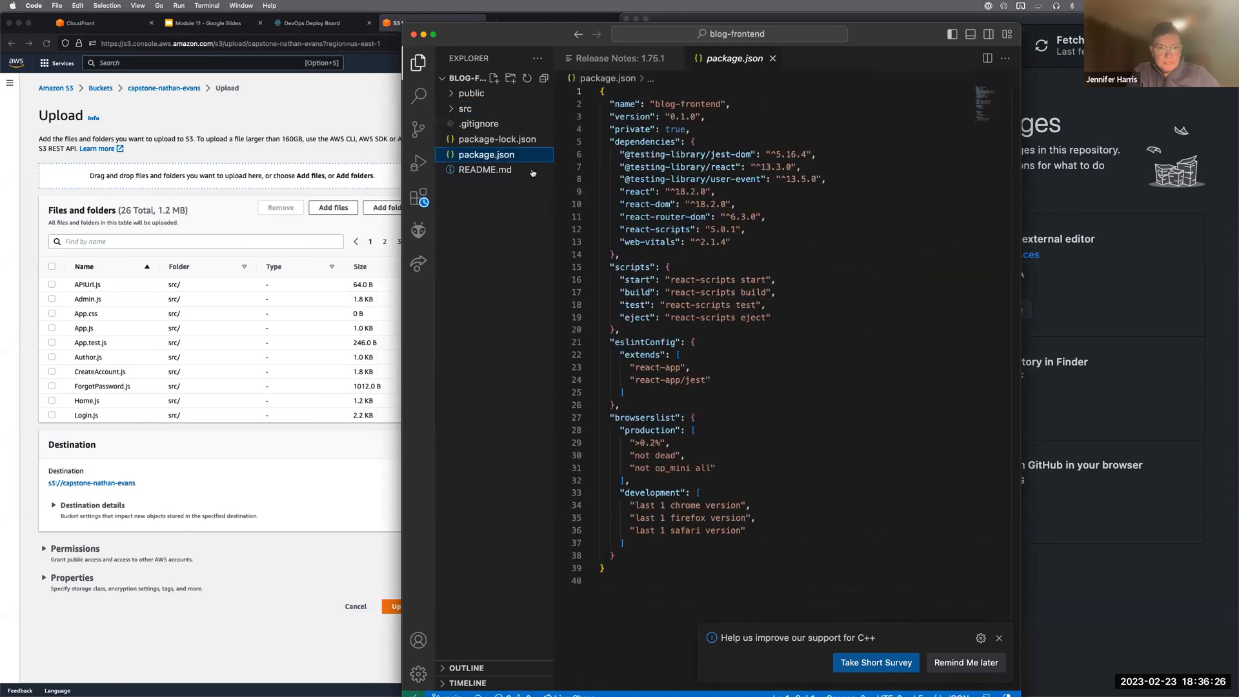
# - Examine the start and build entries in the scripts section of package.json
pyautogui.moveTo(684, 195)
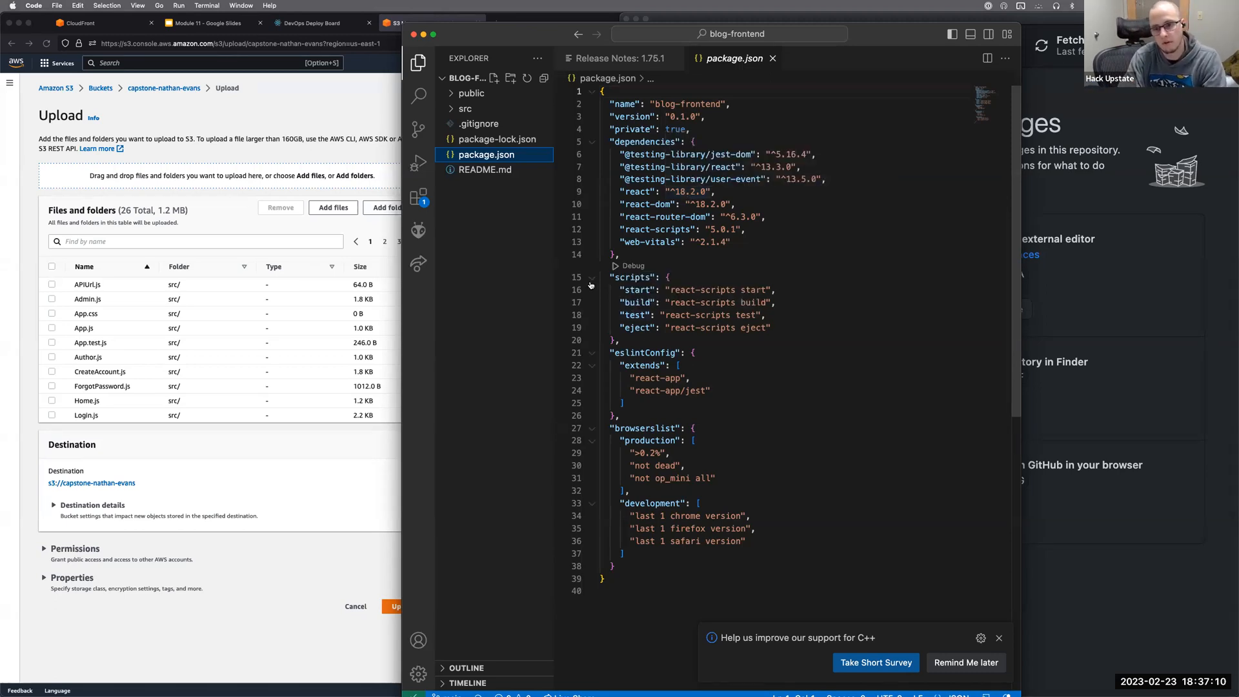
pyautogui.doubleClick(637, 290)
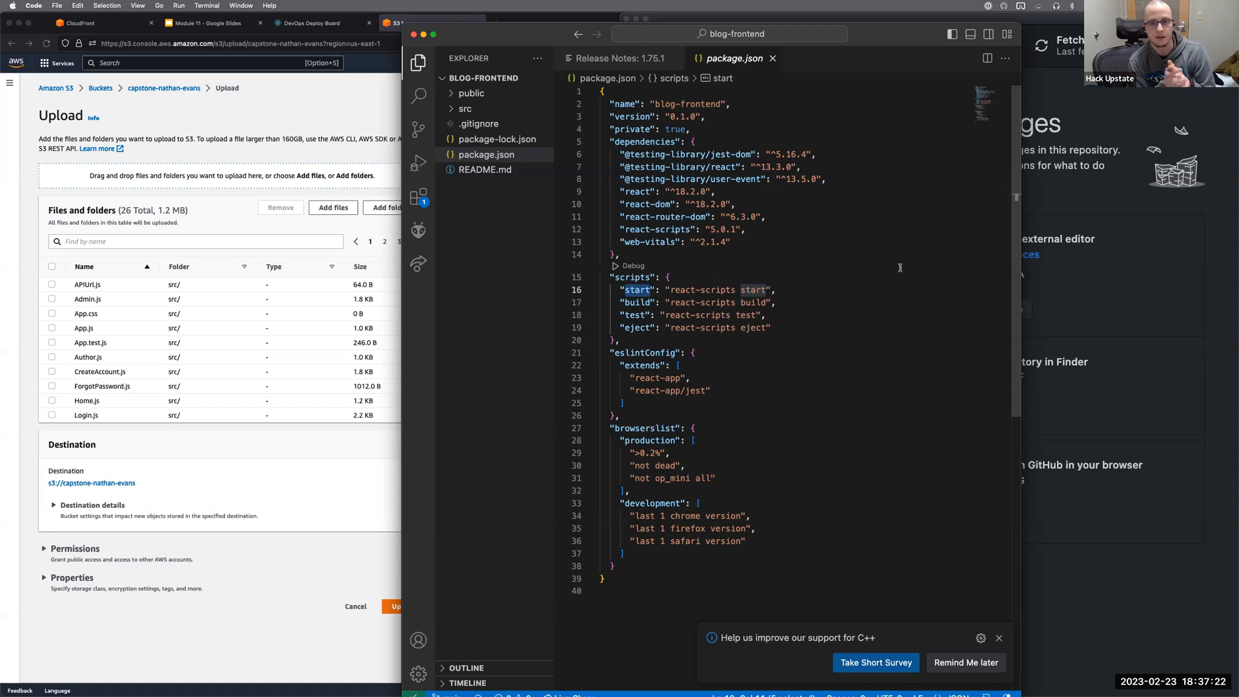
pyautogui.doubleClick(638, 303)
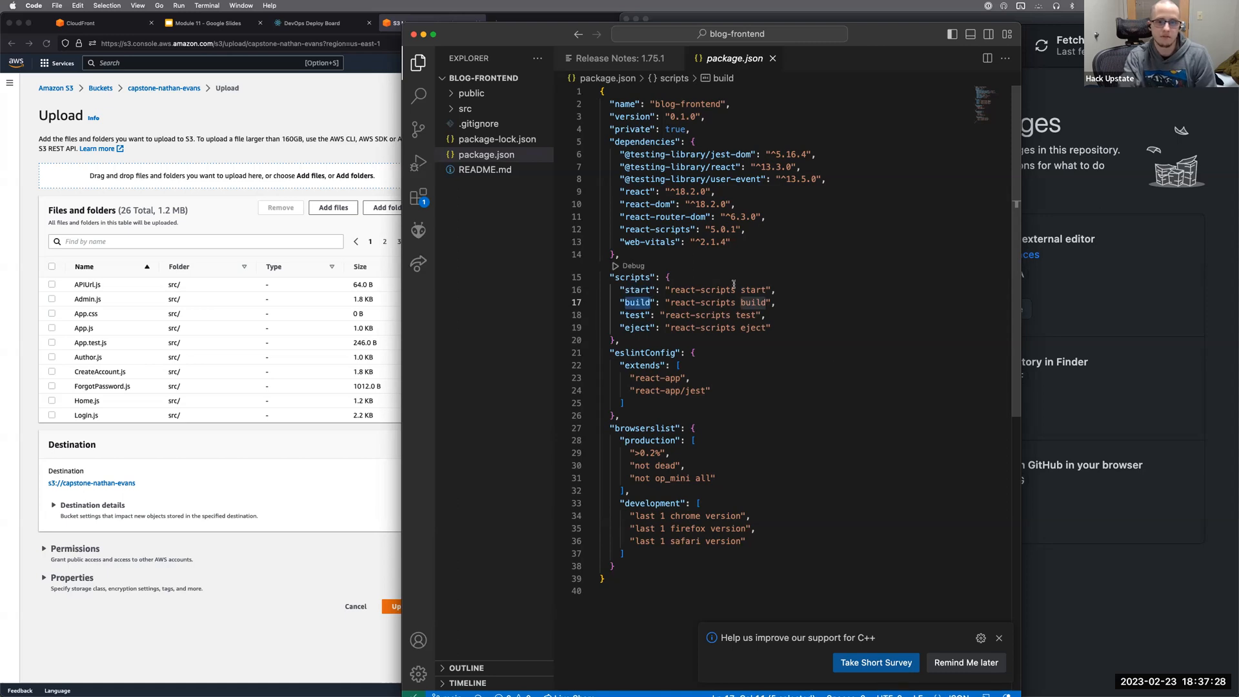
pyautogui.doubleClick(630, 303)
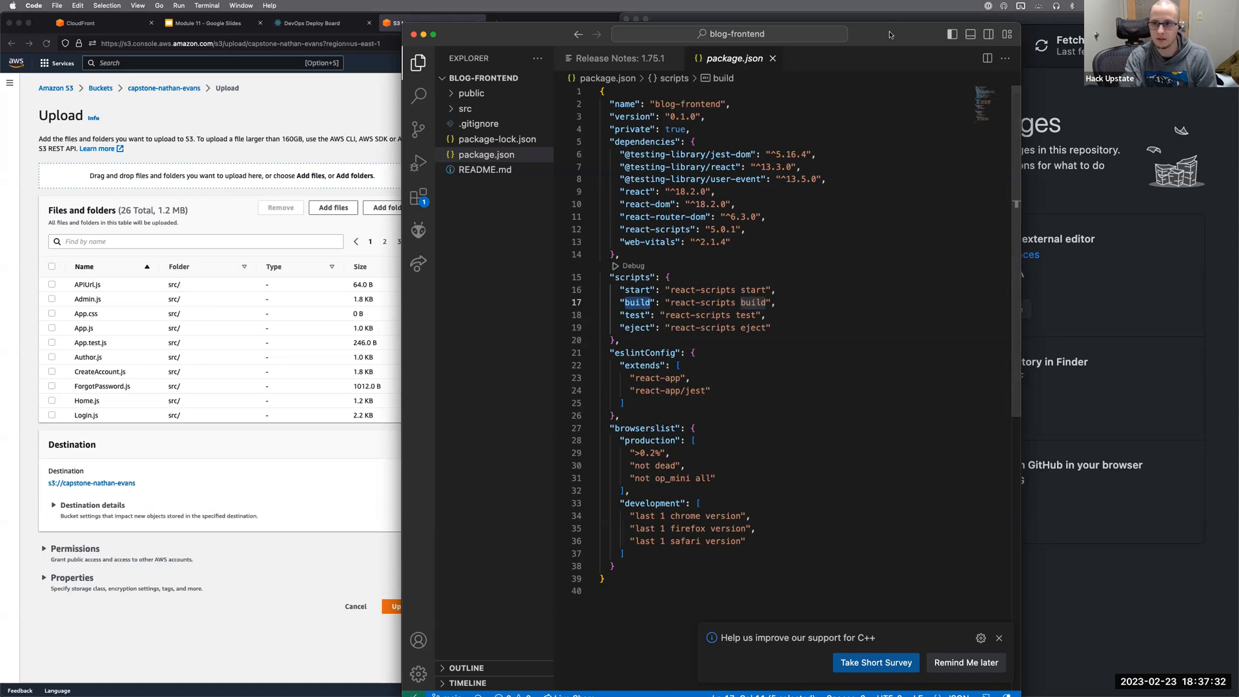
pyautogui.moveTo(893, 36); pyautogui.dragTo(801, 26)
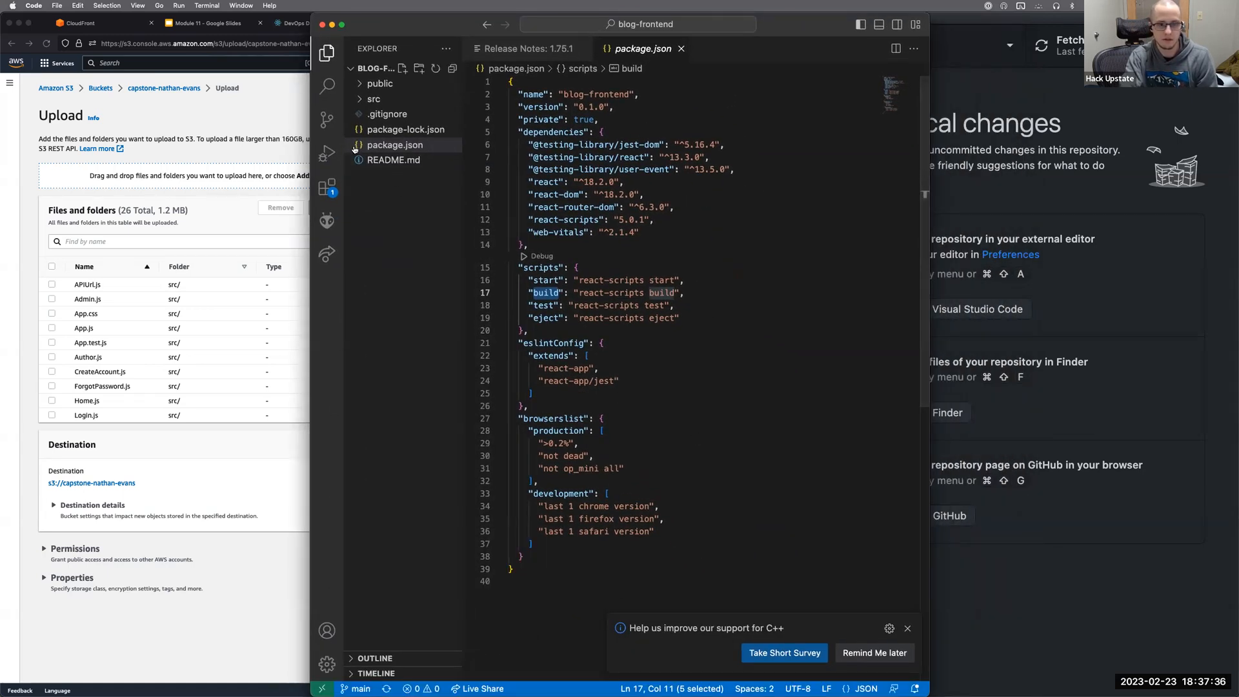
# - Dismiss the survey notification, open an integrated terminal in the blog-frontend folder and try to run npm run build
pyautogui.click(907, 628)
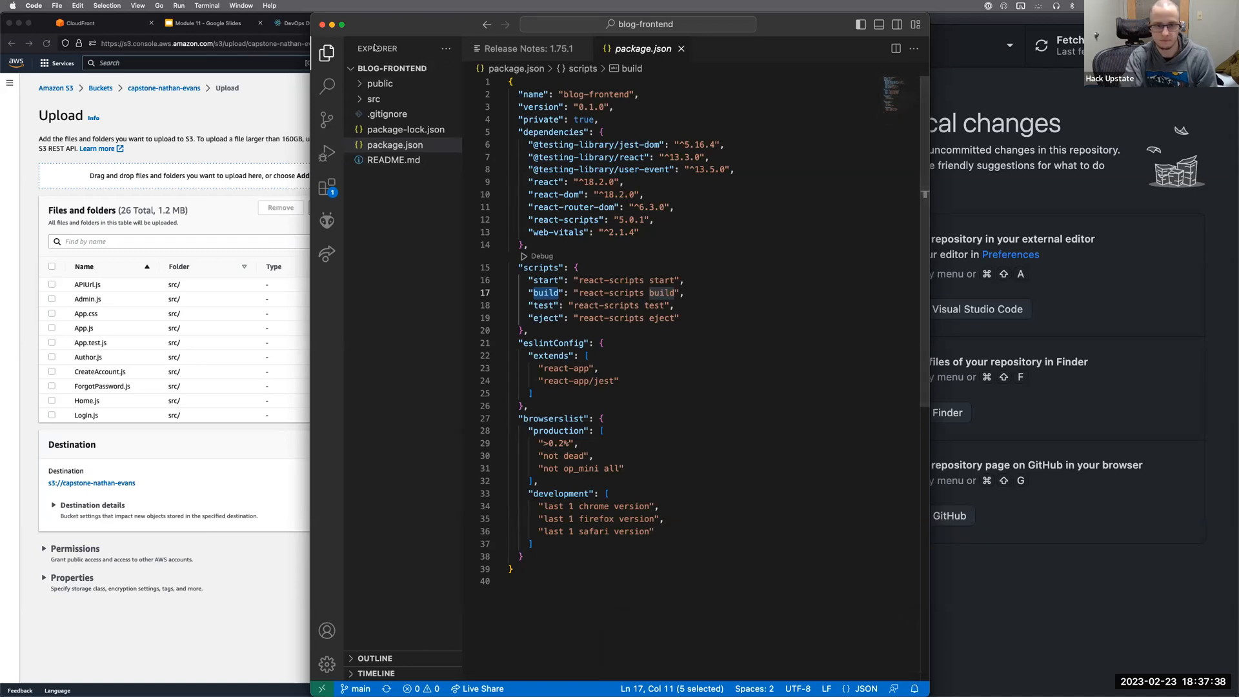
pyautogui.rightClick(388, 70)
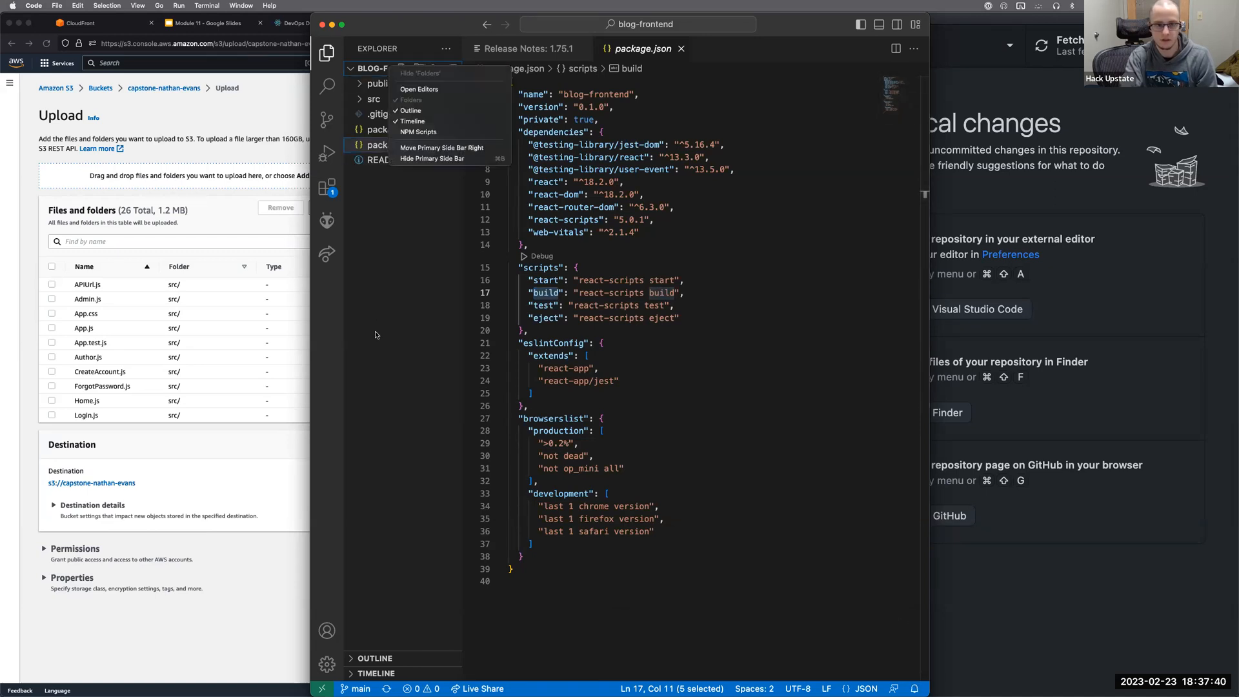
pyautogui.rightClick(395, 240)
pyautogui.rightClick(395, 240)
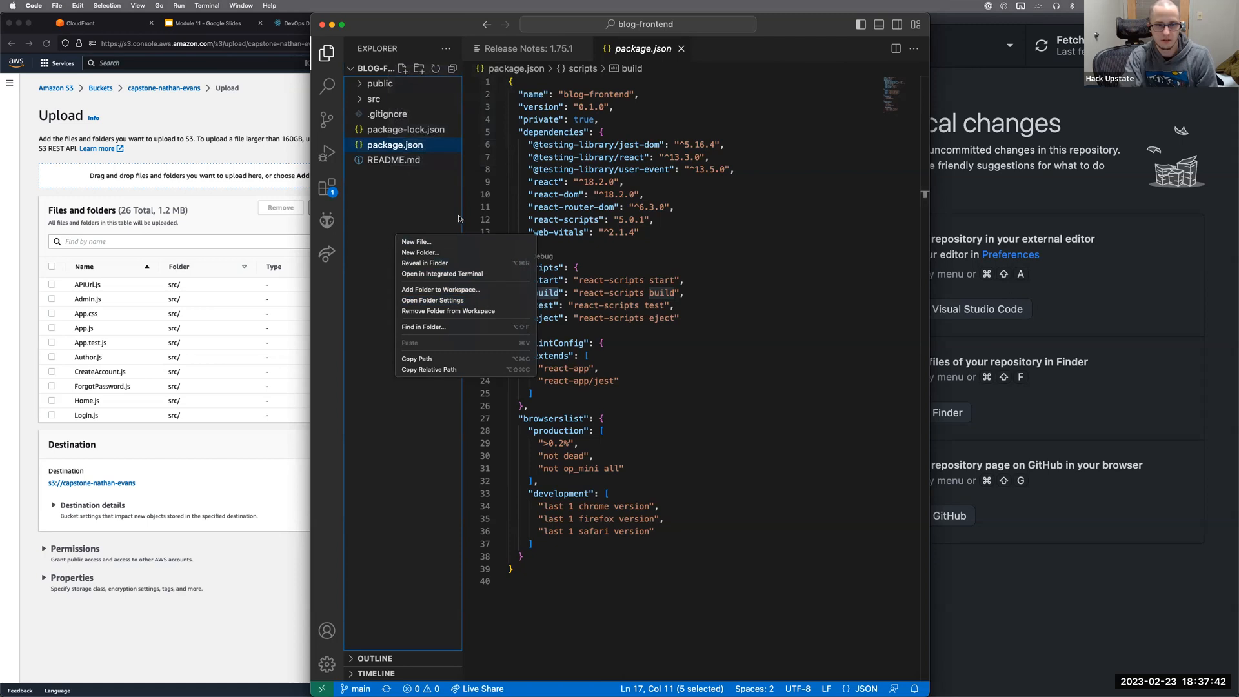
pyautogui.click(458, 279)
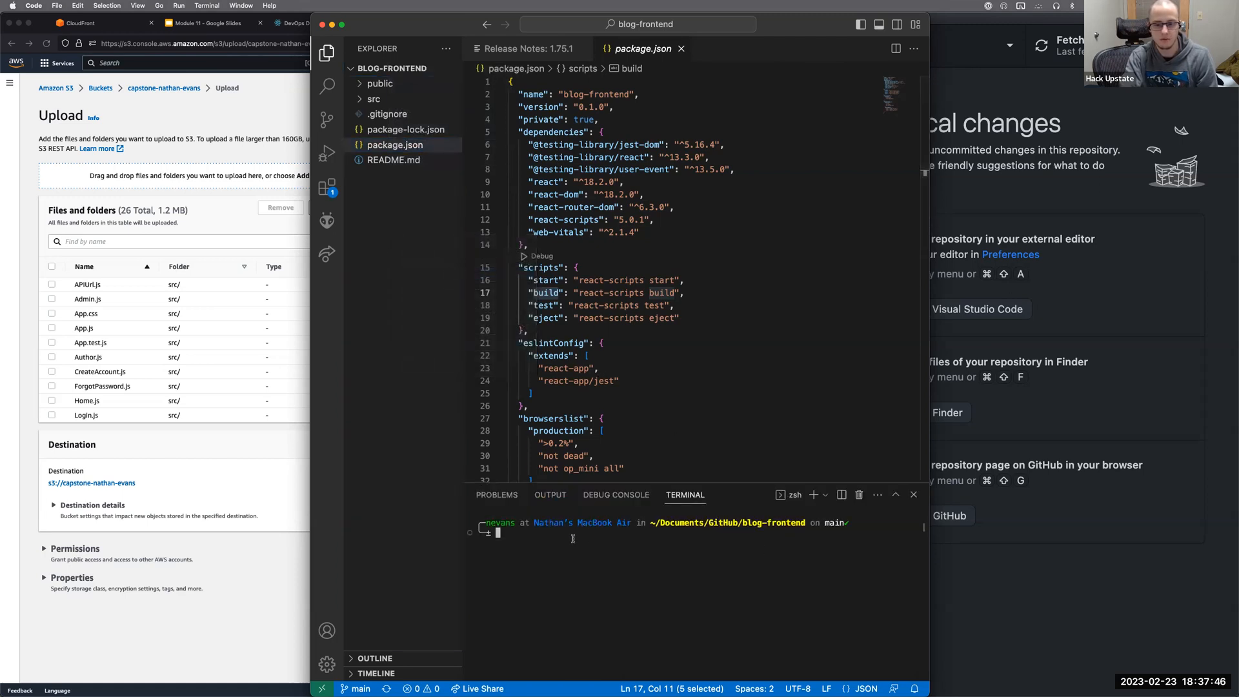
pyautogui.write('npm run build')
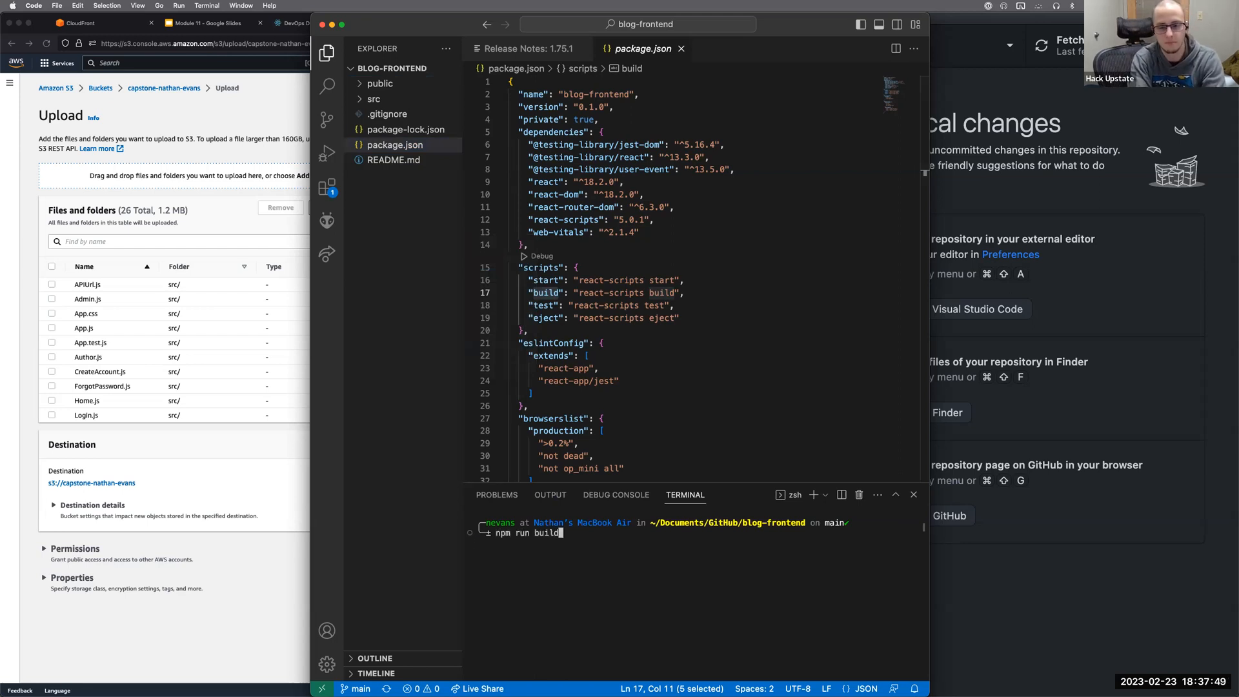
pyautogui.press('Return')
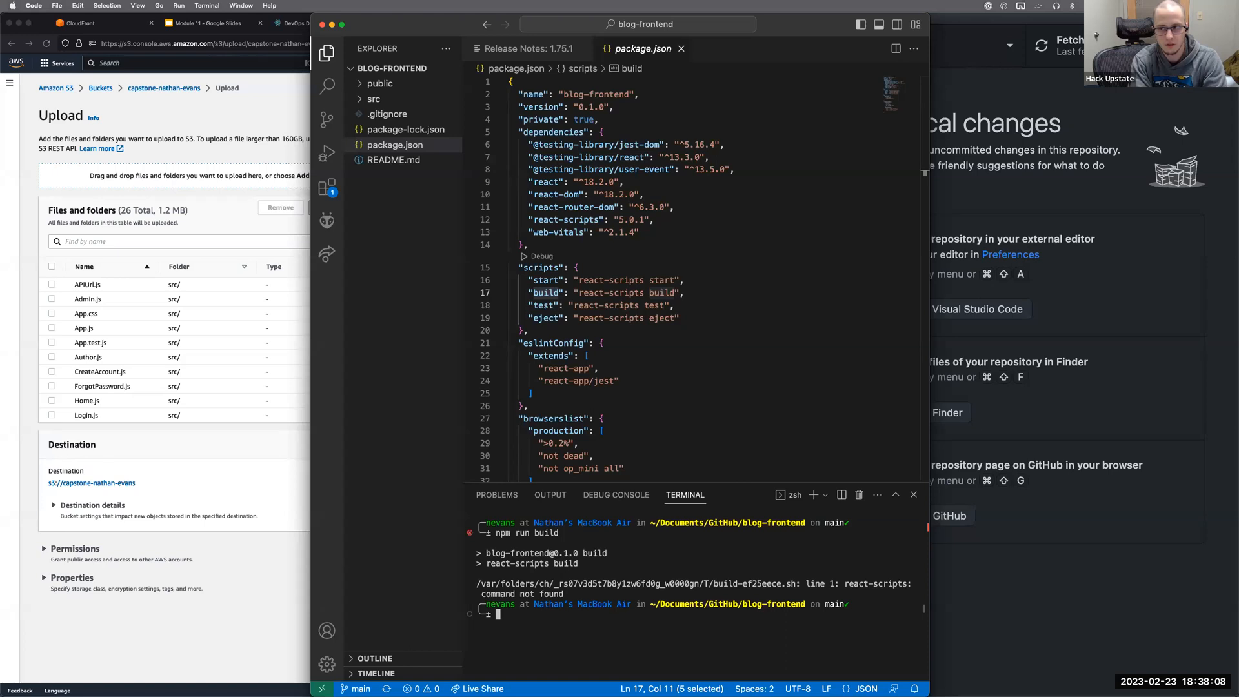
# - Install the project's dependencies with npm install and create the production build with npm run build
pyautogui.write('npm install')
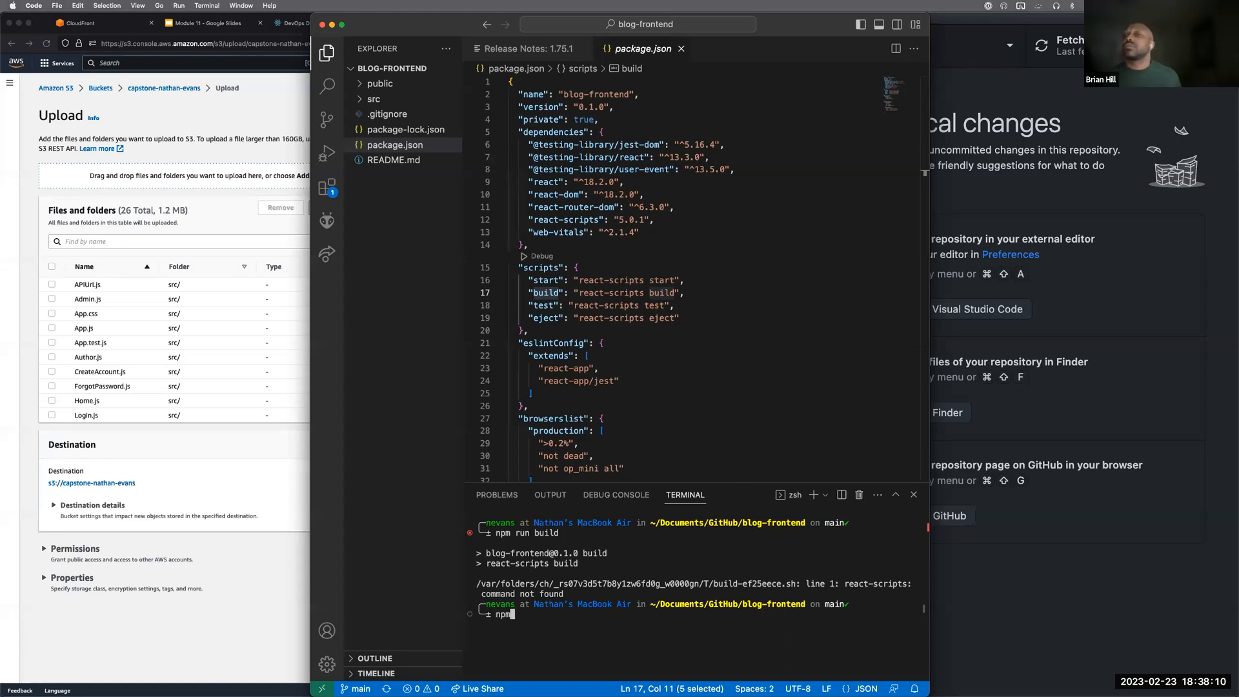
pyautogui.press('Return')
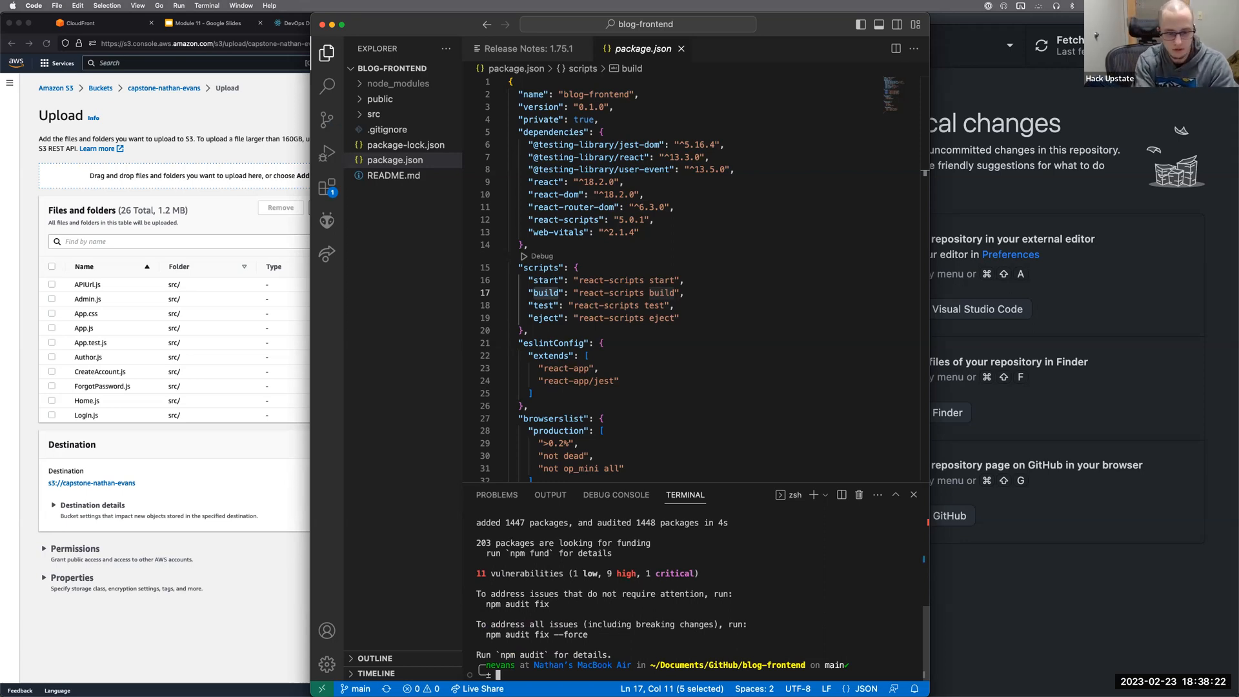
pyautogui.write('npm run build')
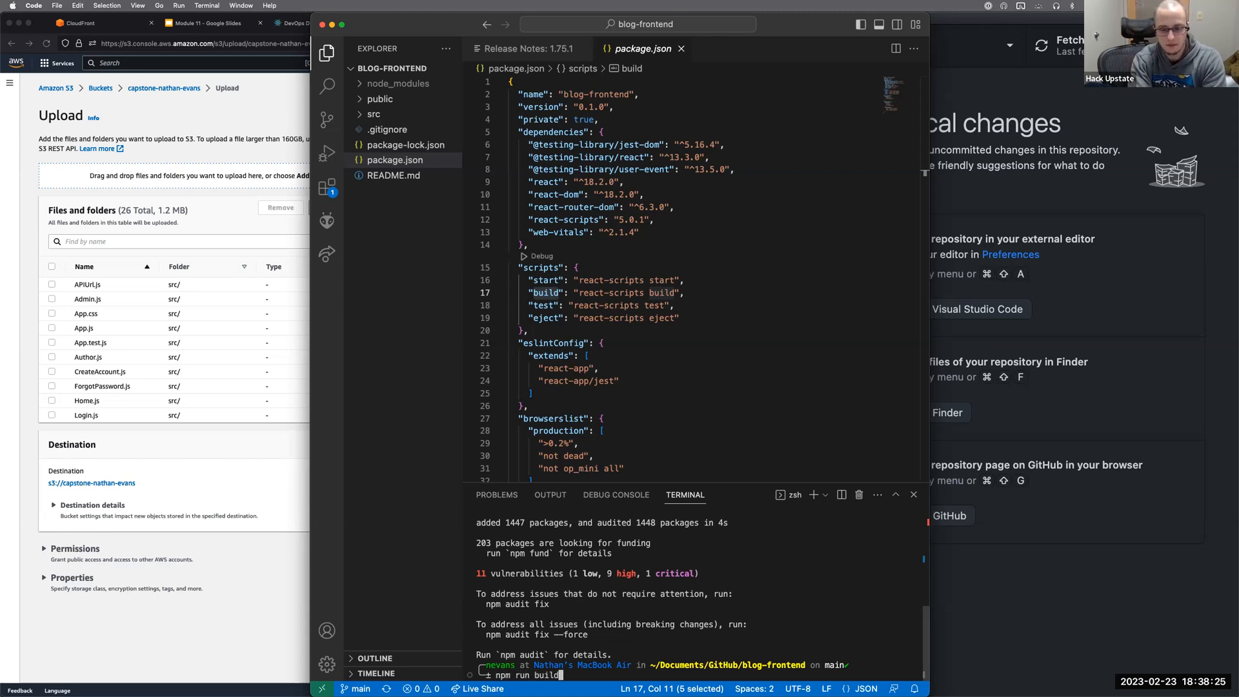
pyautogui.press('Return')
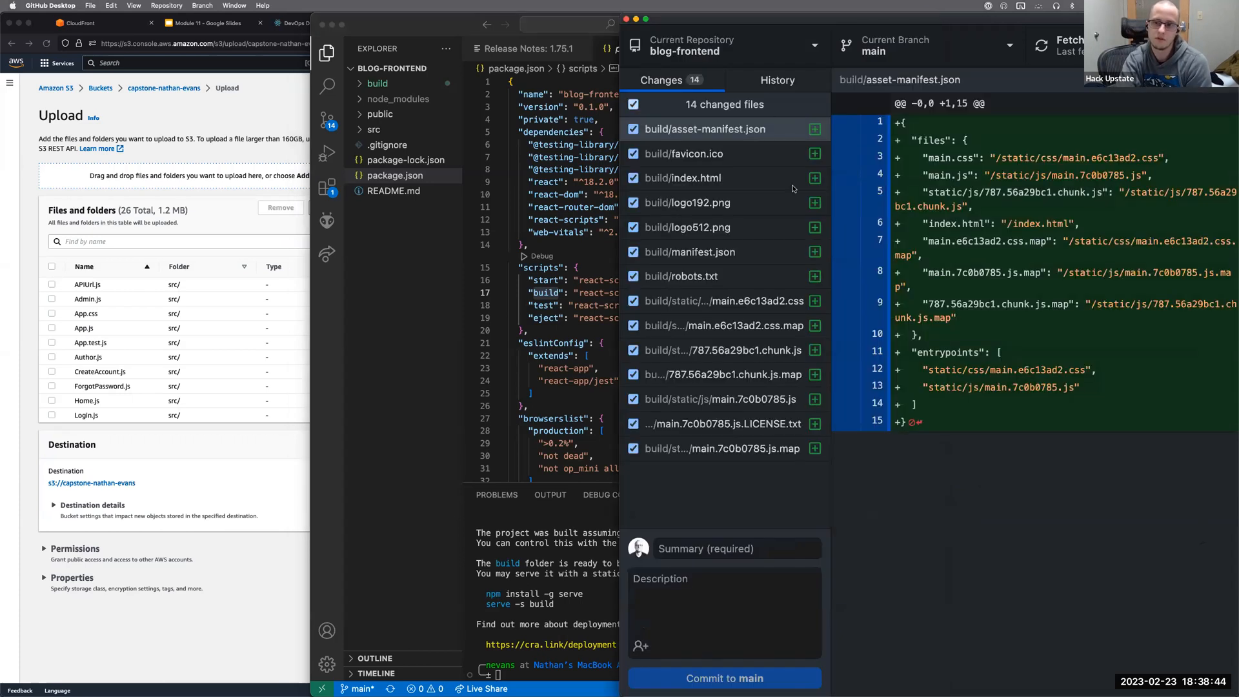
# - Bring the GitHub Desktop window into view and reopen the blog-frontend repository in Visual Studio Code from it
pyautogui.moveTo(853, 24); pyautogui.dragTo(627, 33)
pyautogui.click(465, 55)
pyautogui.click(464, 54)
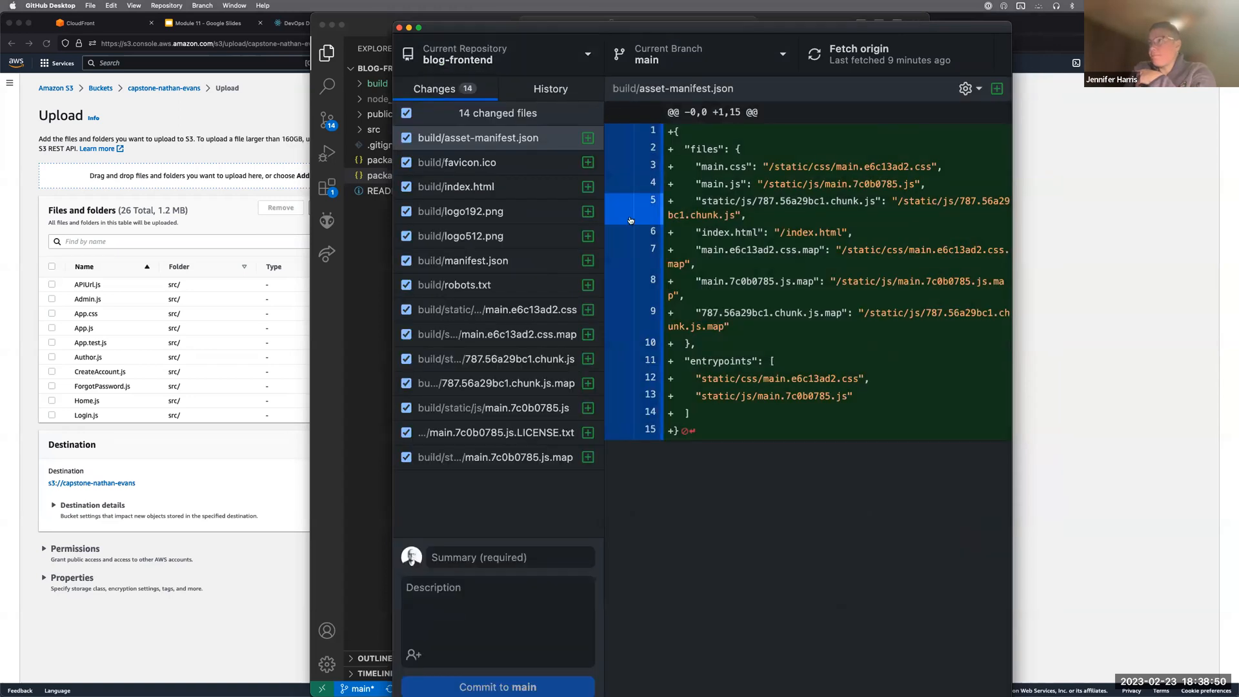
pyautogui.click(166, 5)
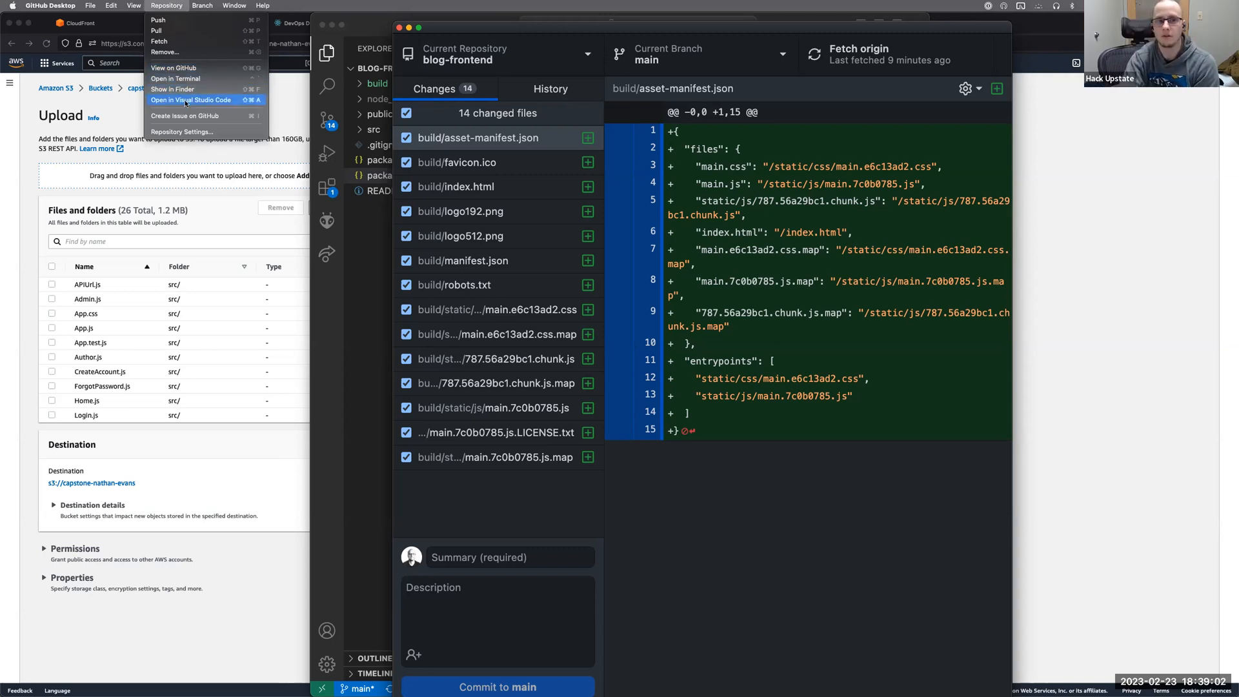
pyautogui.click(183, 100)
pyautogui.click(631, 538)
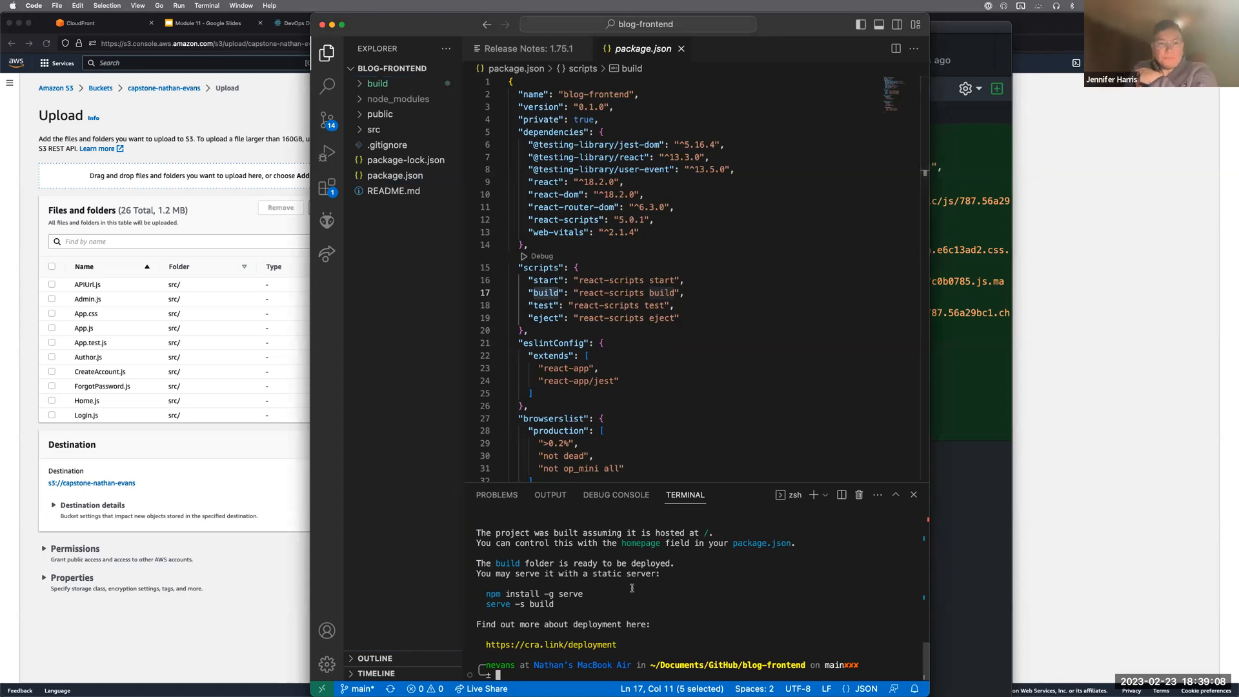
pyautogui.click(395, 327)
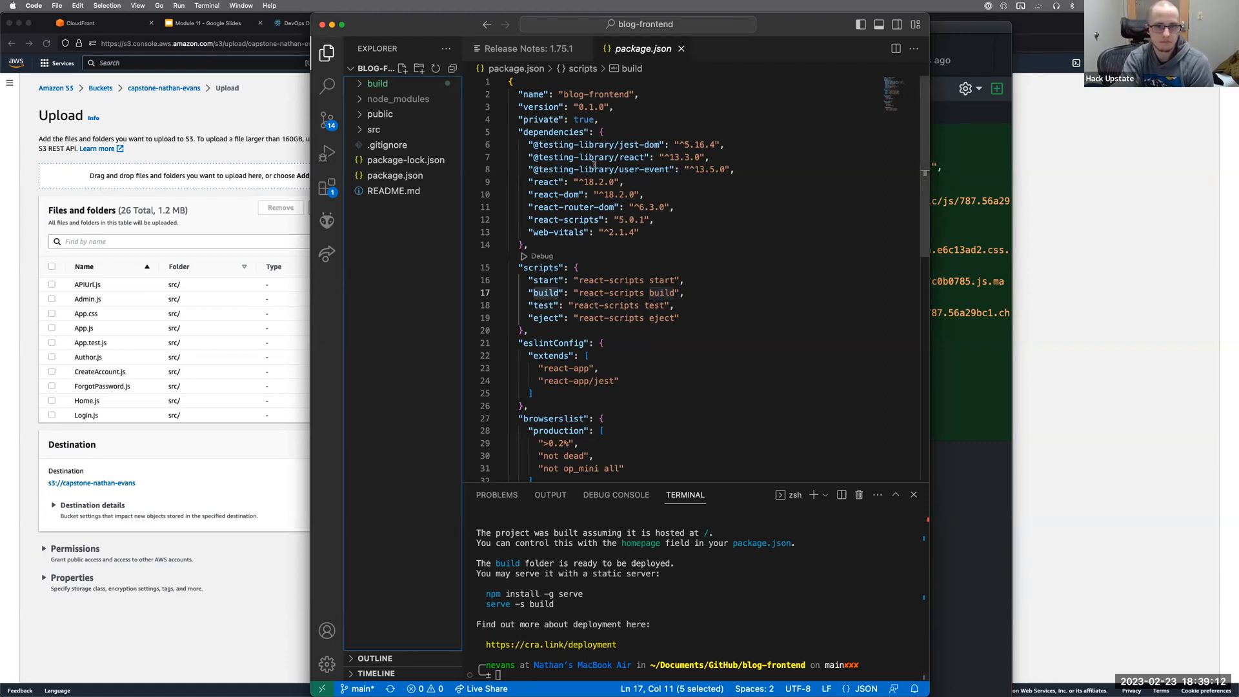
# - Start the blog's development server with npm run start and open its Login page in the browser
pyautogui.click(606, 671)
pyautogui.press('Up')
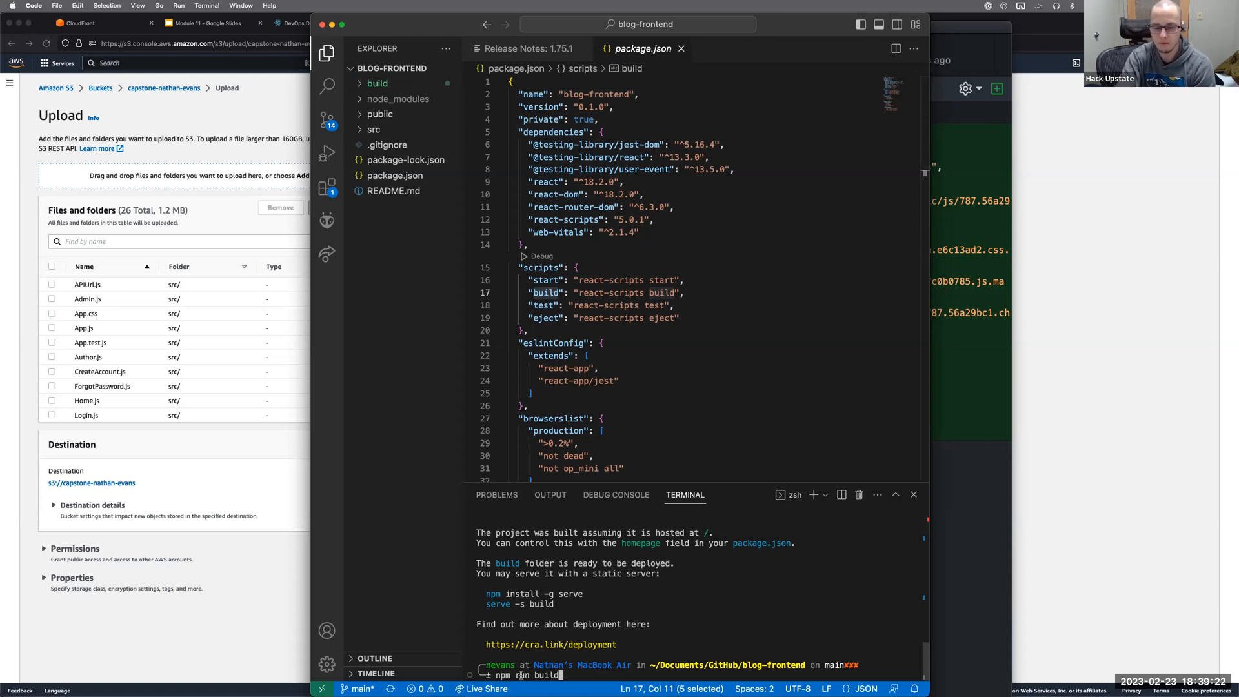
pyautogui.press('BackSpace')
pyautogui.press('BackSpace')
pyautogui.press('BackSpace')
pyautogui.press('BackSpace')
pyautogui.press('BackSpace')
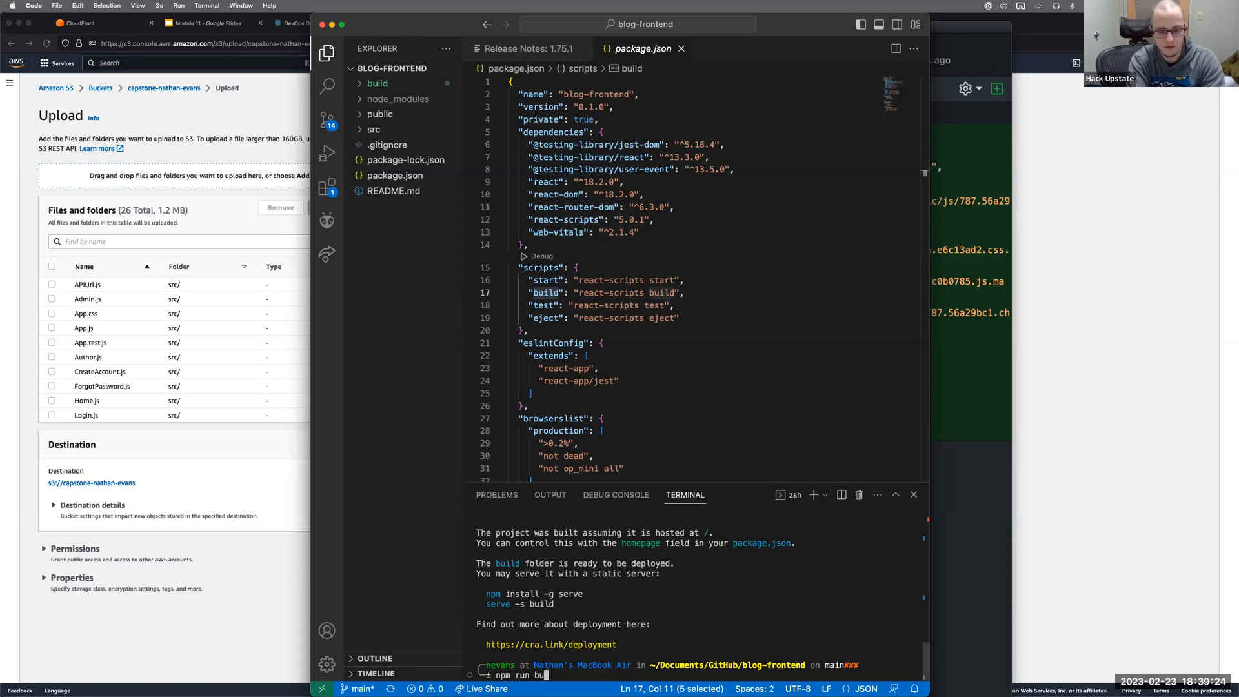
pyautogui.write('start')
pyautogui.press('Return')
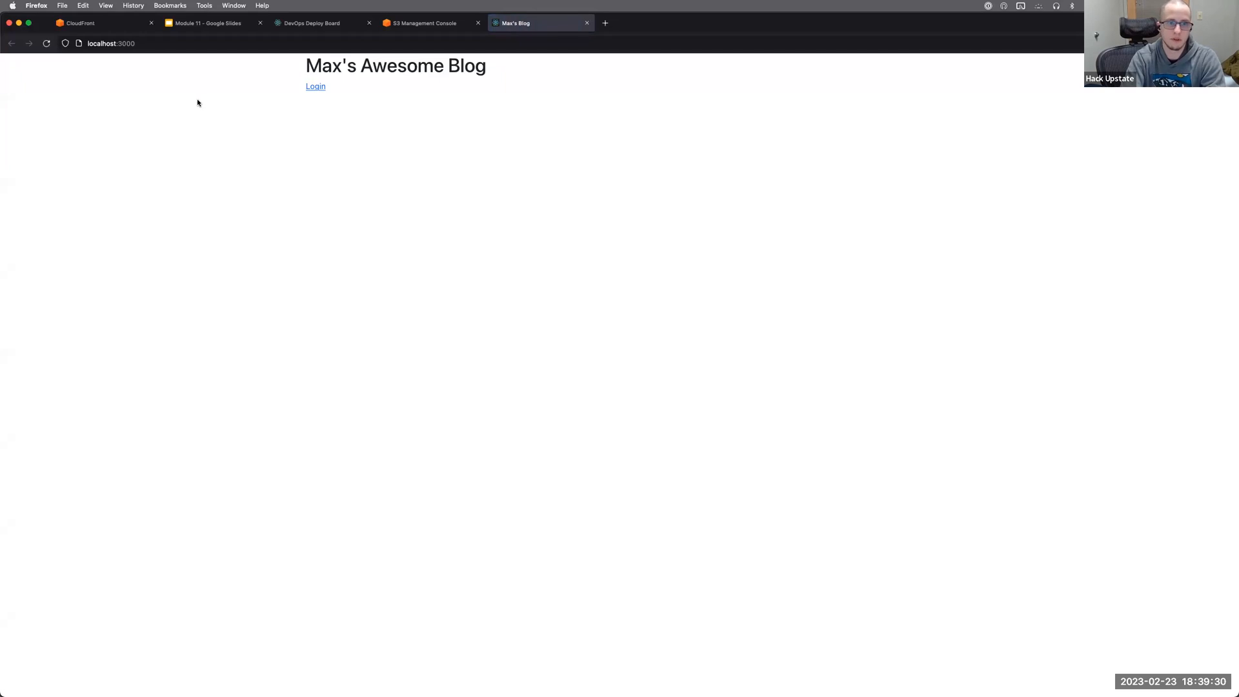
pyautogui.click(315, 87)
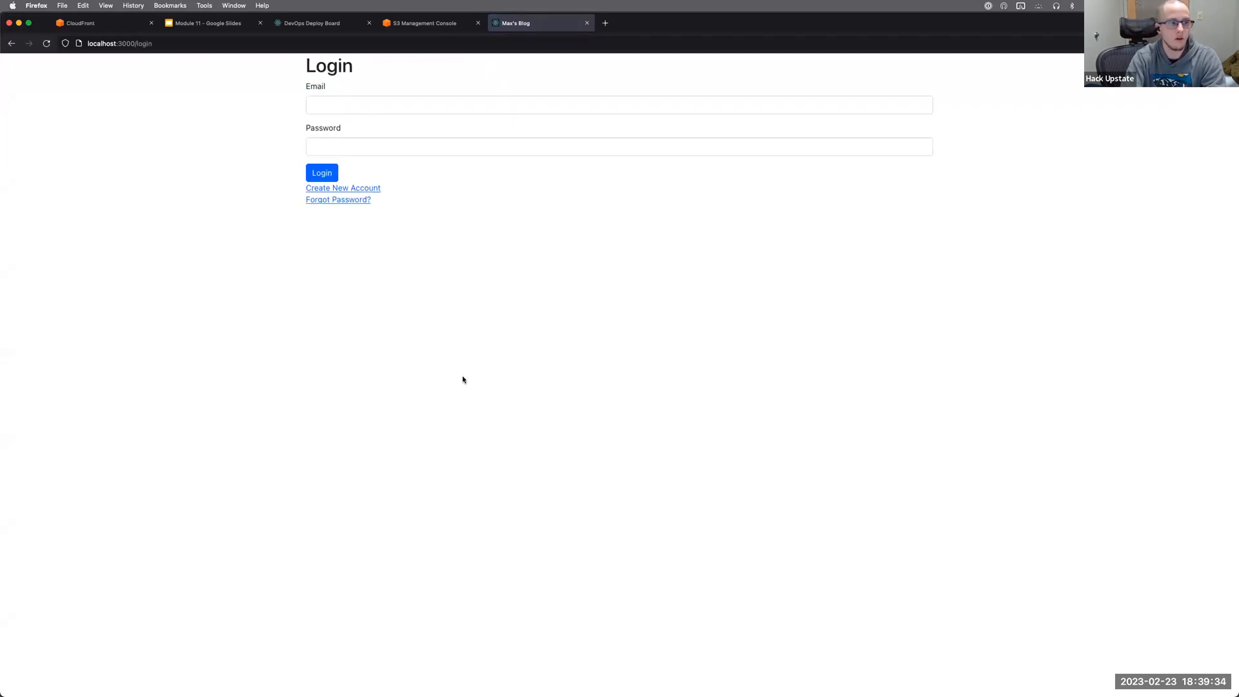
# - Return to Visual Studio Code, stop the development server and rebuild the project with npm run build
pyautogui.press('super+Tab')
pyautogui.press('super+Tab')
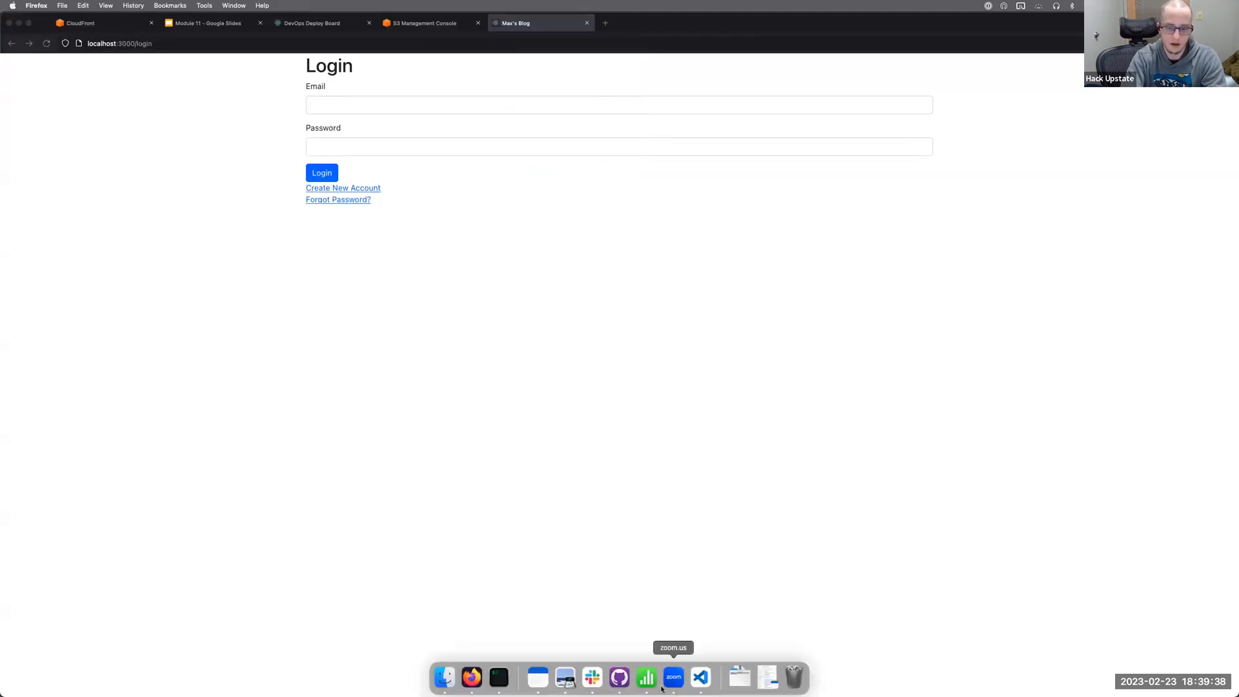
pyautogui.click(701, 678)
pyautogui.hotkey('ctrl', 'c')
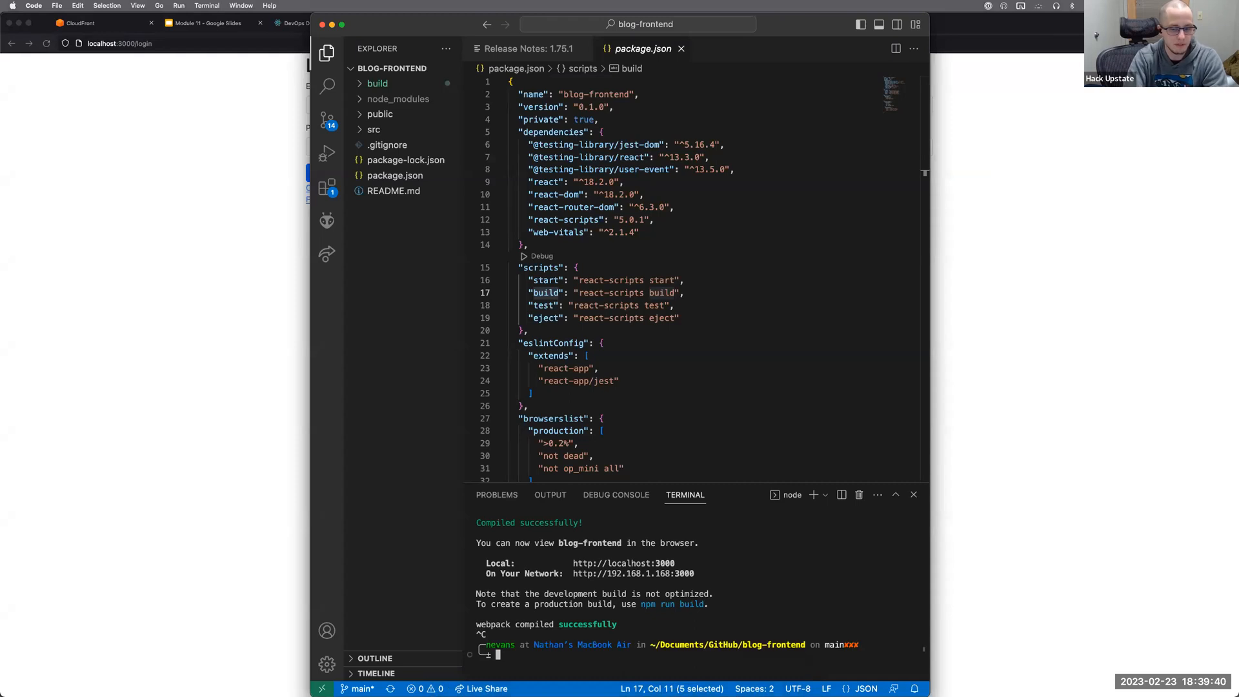
pyautogui.write('npm run build')
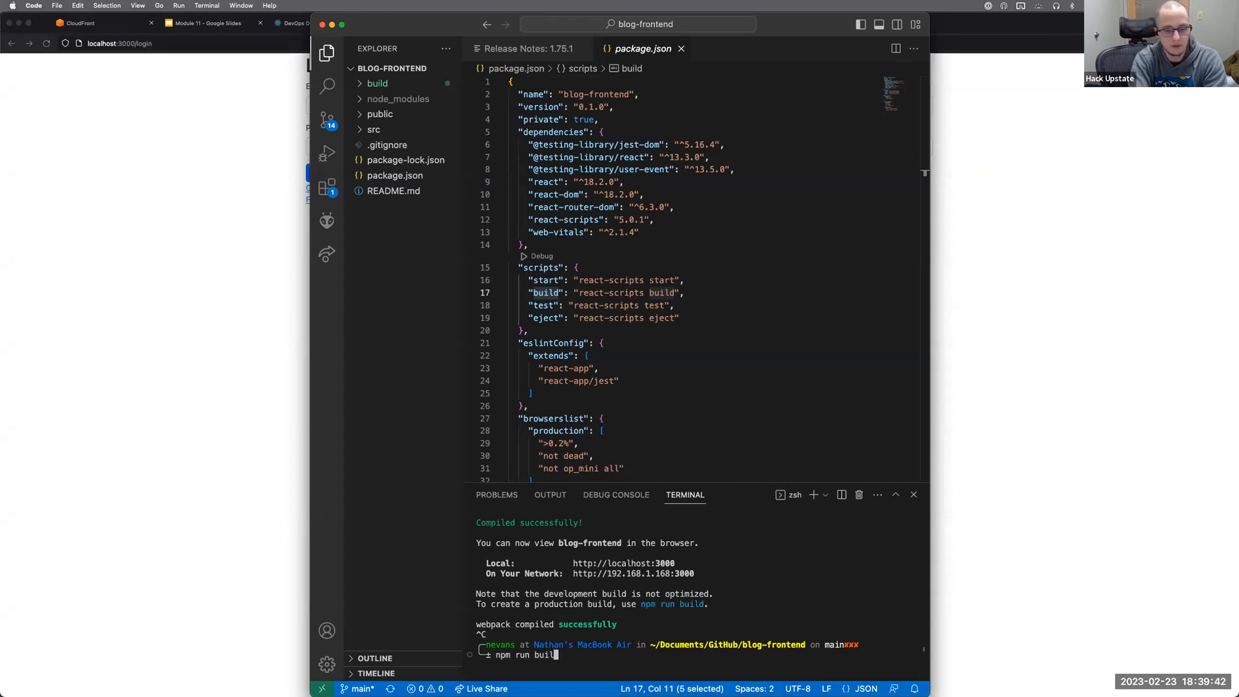
pyautogui.press('Return')
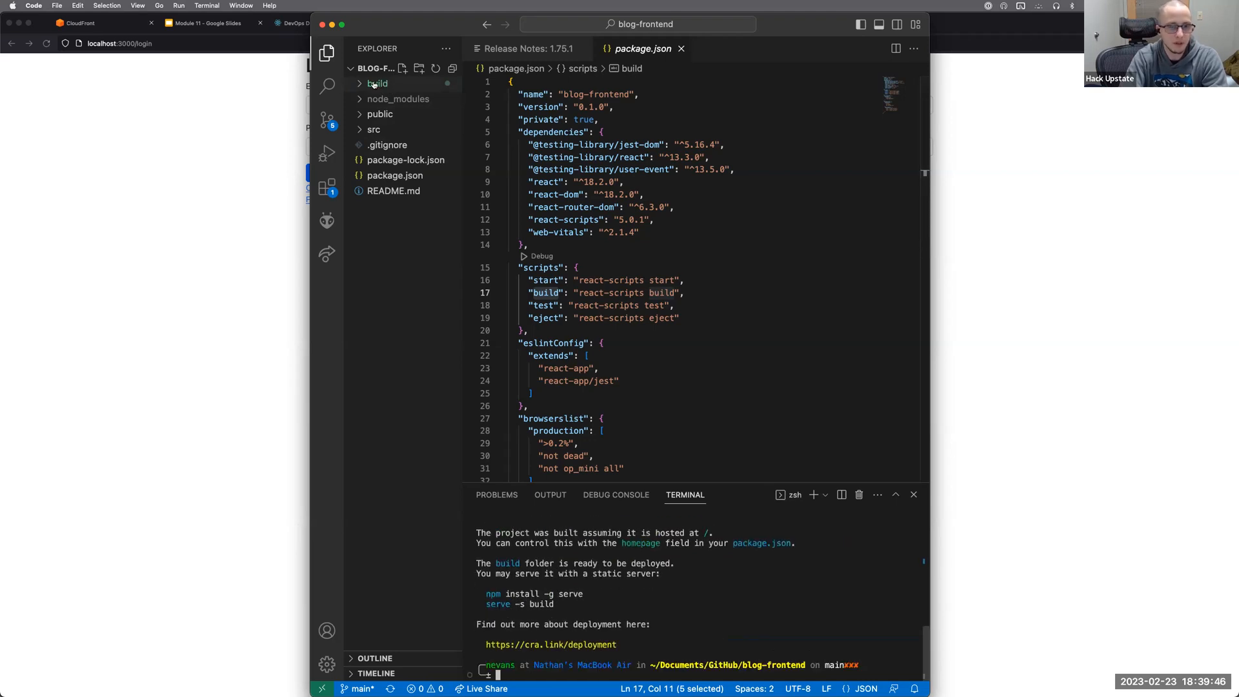
# - Examine the build folder's index.html and its static css and js folders, along with the src and public folders
pyautogui.click(377, 84)
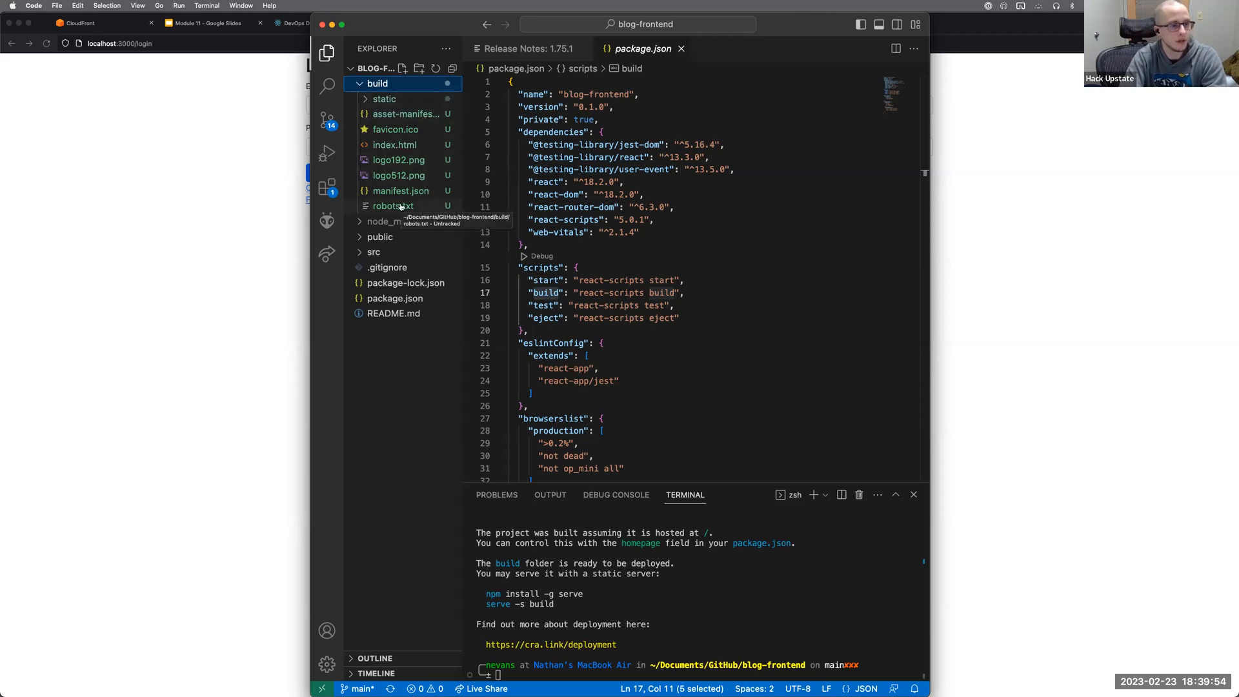
pyautogui.click(398, 145)
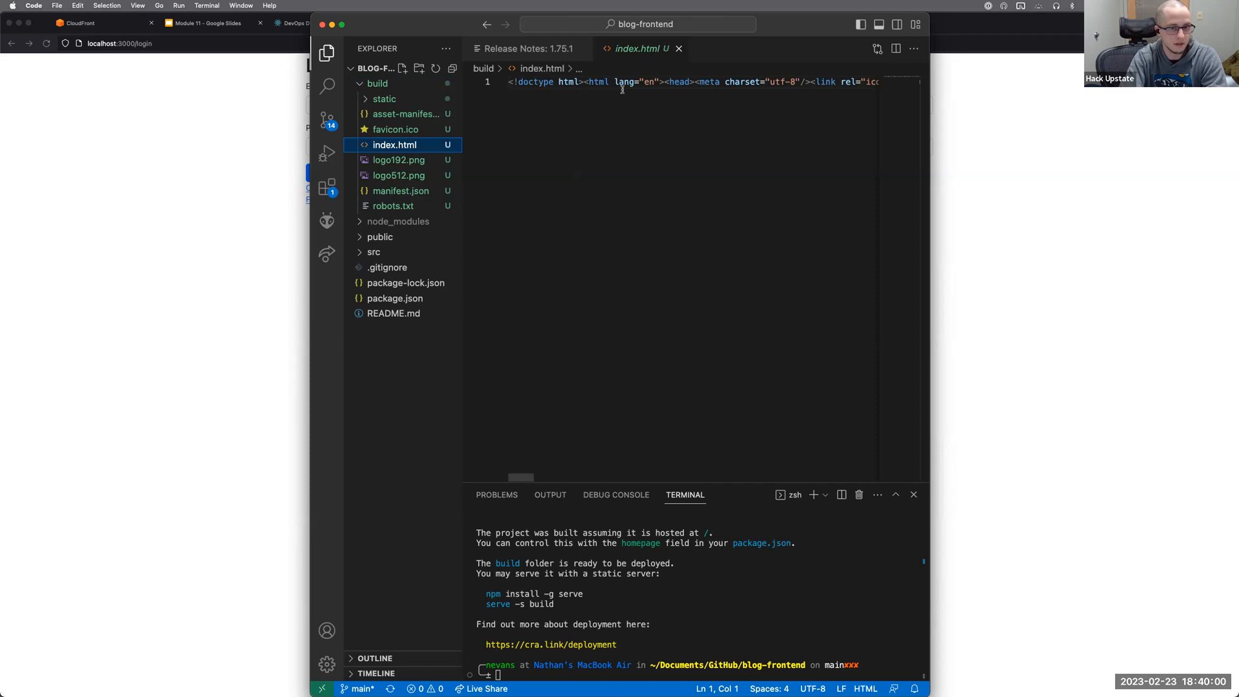
pyautogui.click(409, 100)
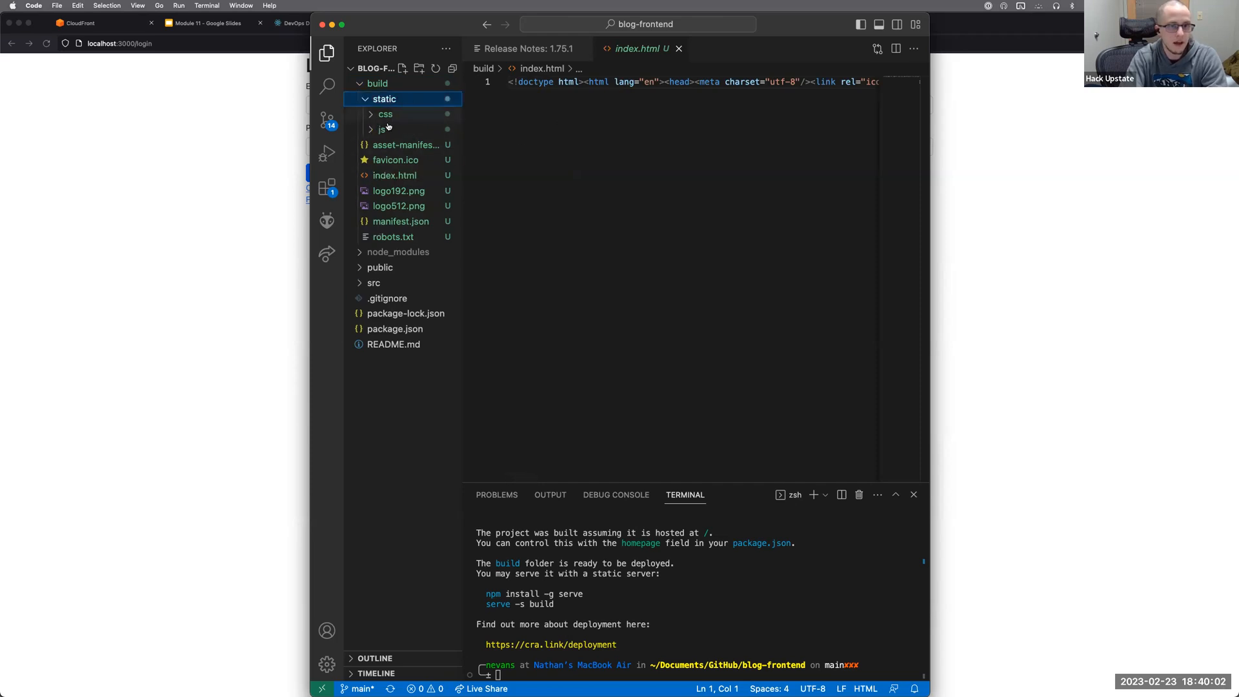
pyautogui.click(391, 116)
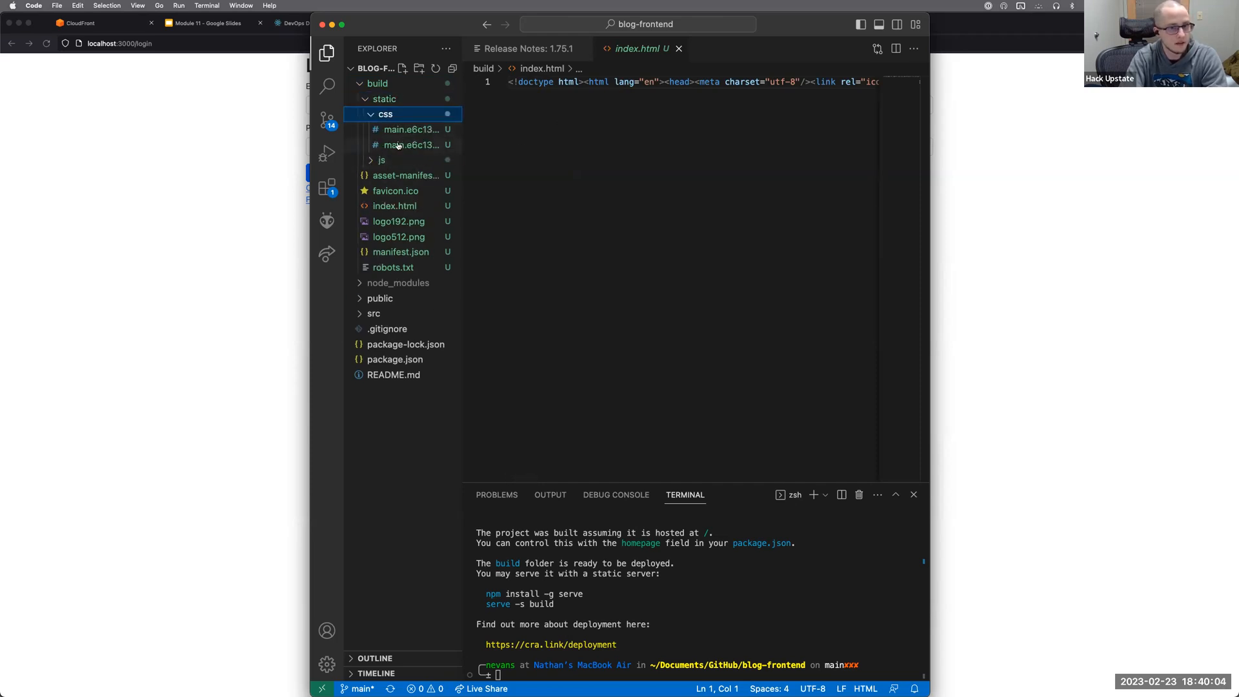
pyautogui.click(387, 160)
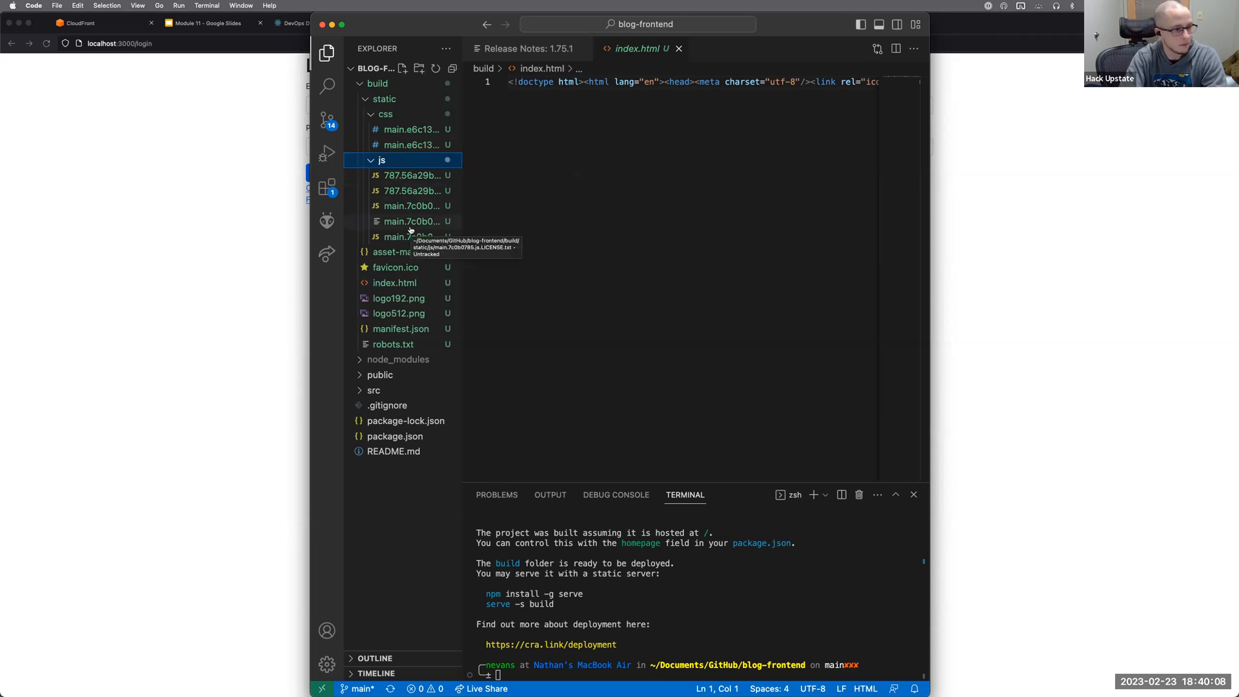
pyautogui.click(394, 100)
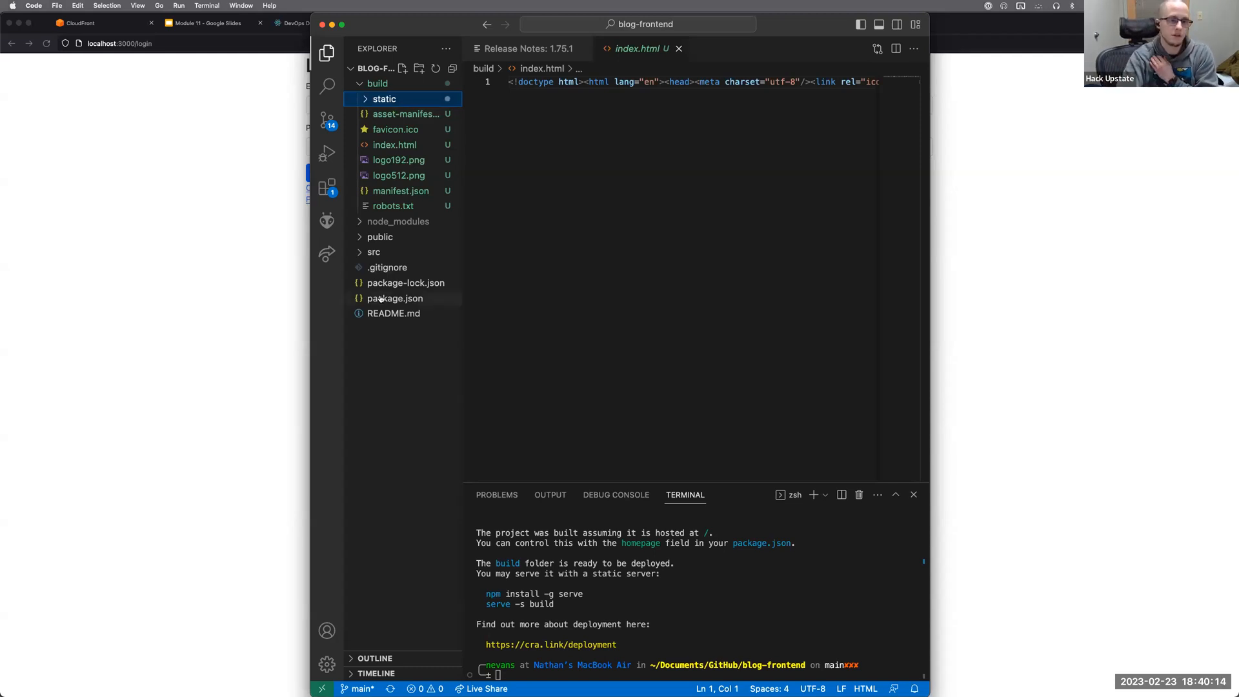
pyautogui.click(372, 253)
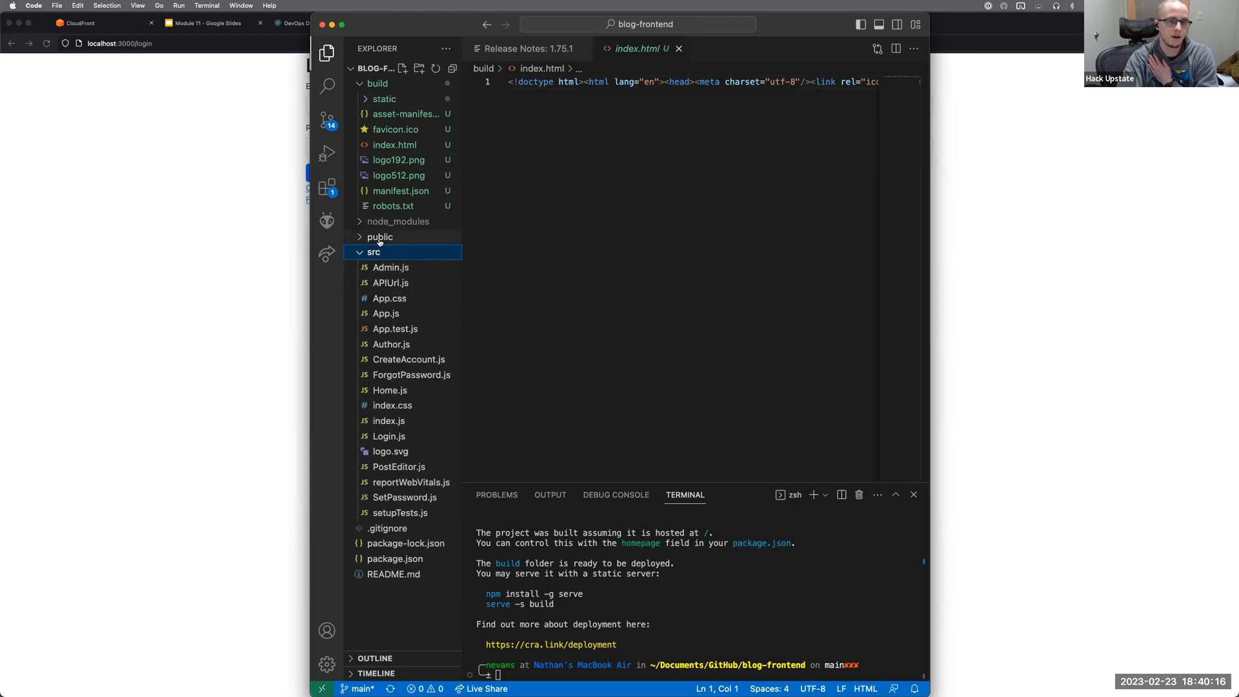
pyautogui.click(387, 253)
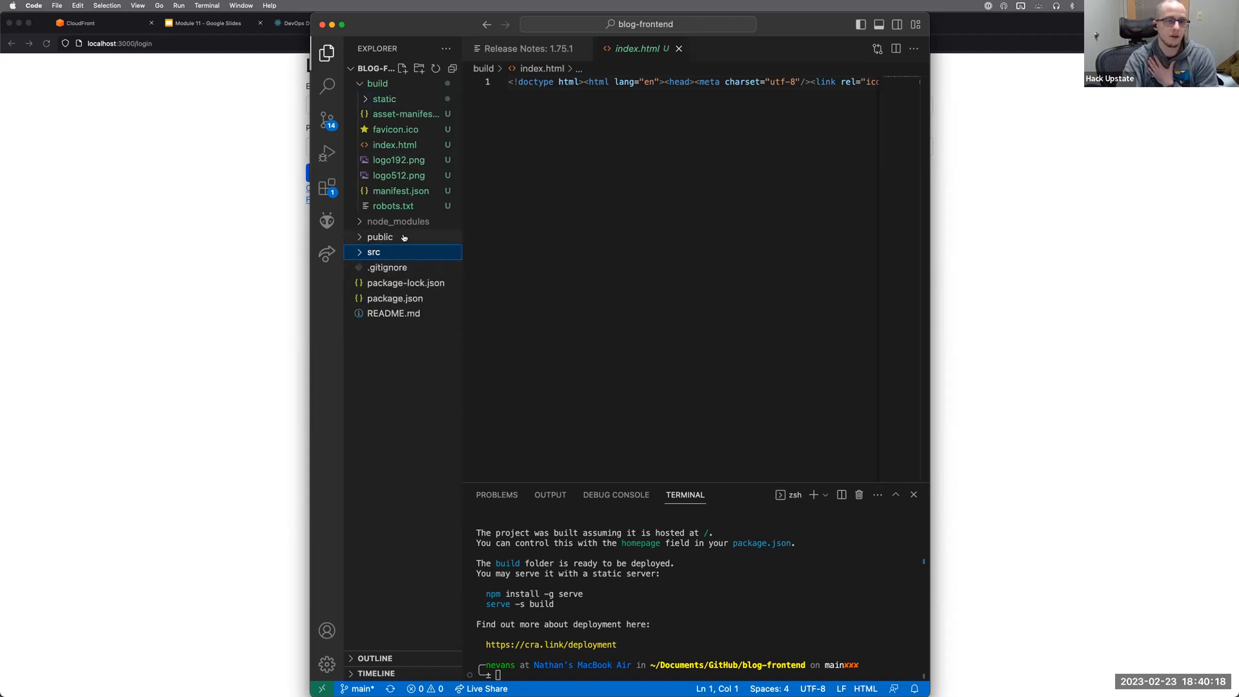
pyautogui.click(395, 237)
pyautogui.click(395, 237)
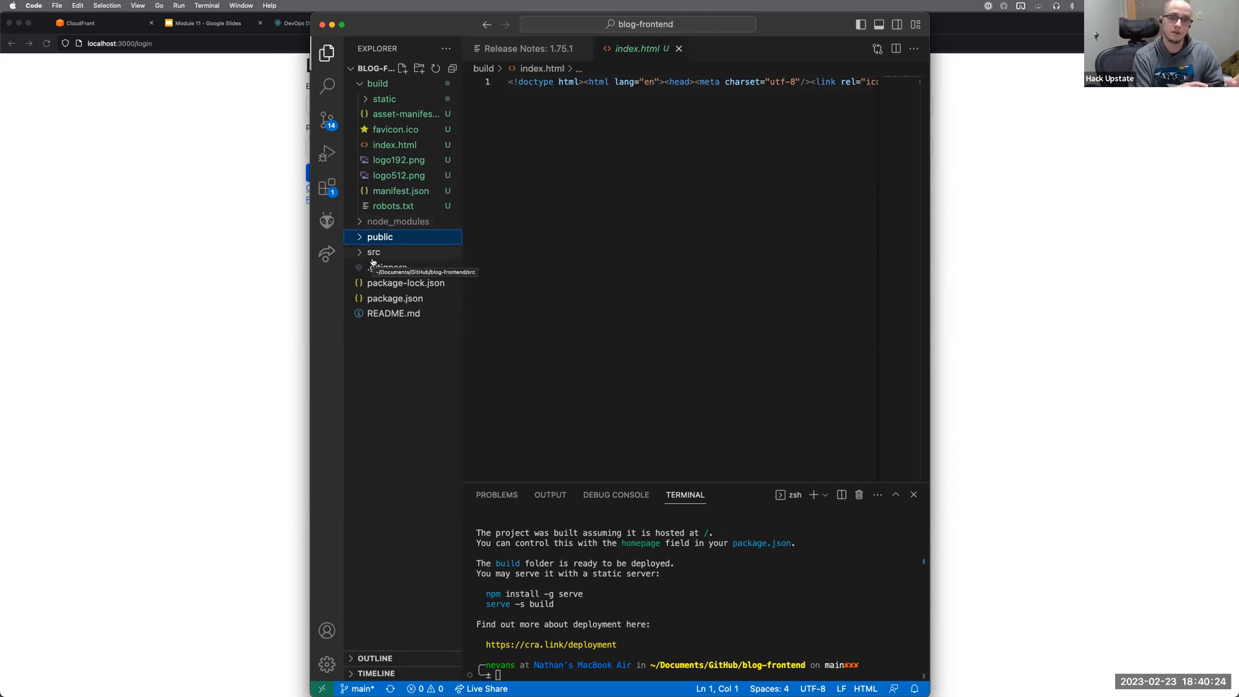
# - Recall the npm run build command in the terminal and inspect the main.7c0b0785 license, map and JavaScript files in build/static/js
pyautogui.click(594, 599)
pyautogui.press('Up')
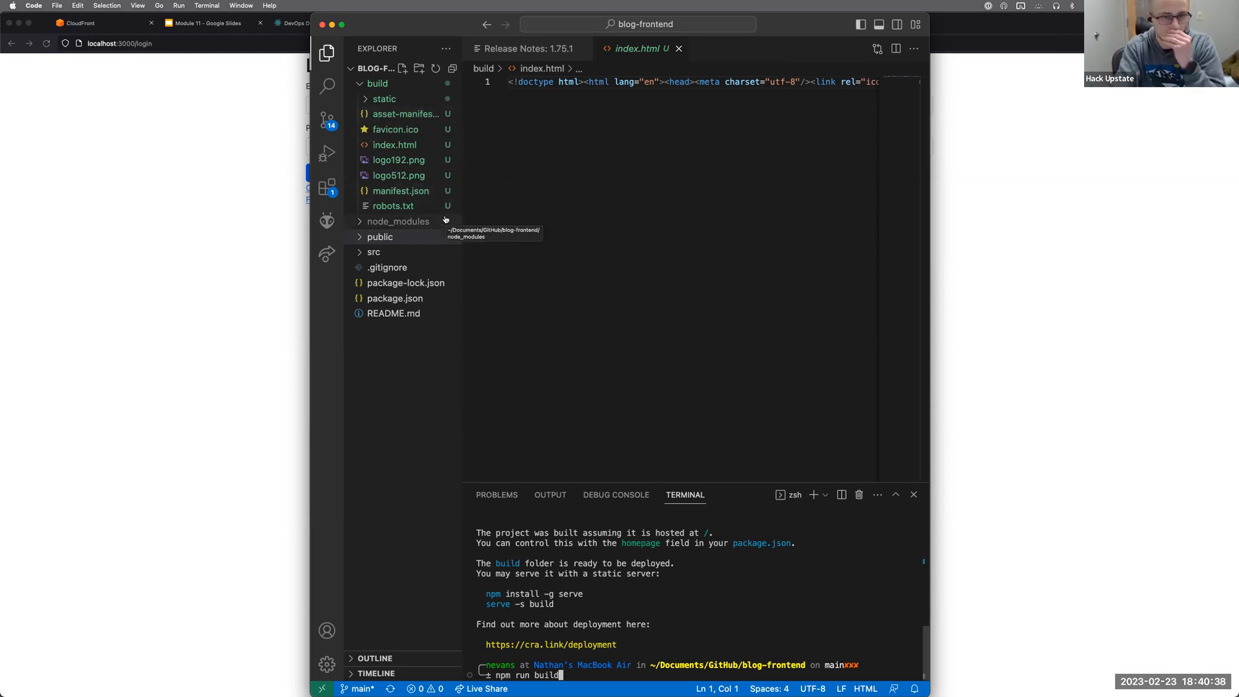
pyautogui.click(378, 100)
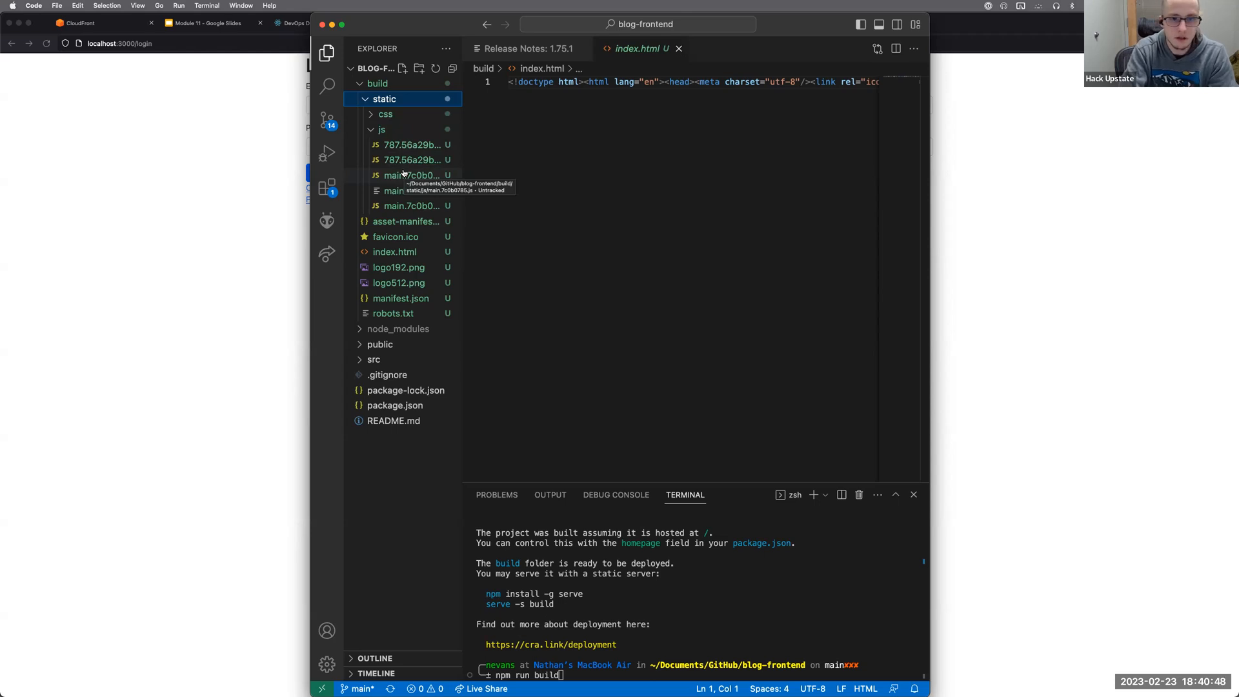
pyautogui.click(400, 191)
pyautogui.scroll(-10, 613, 253)
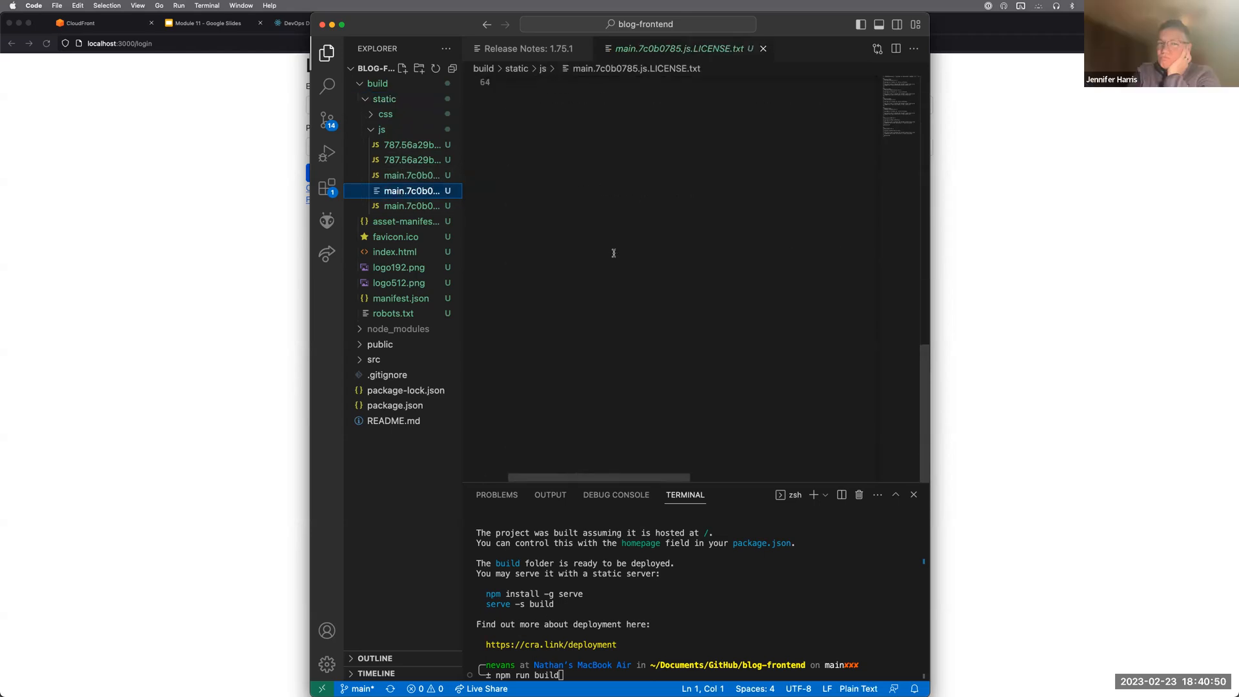
pyautogui.click(436, 205)
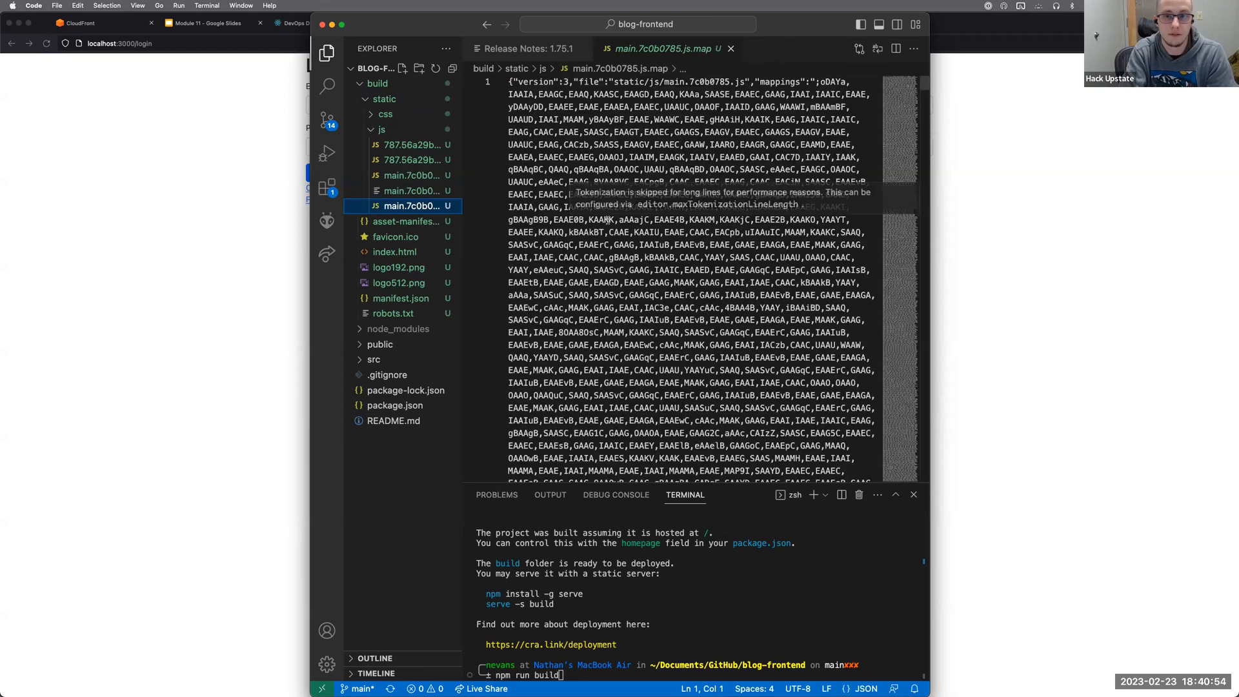
pyautogui.click(436, 190)
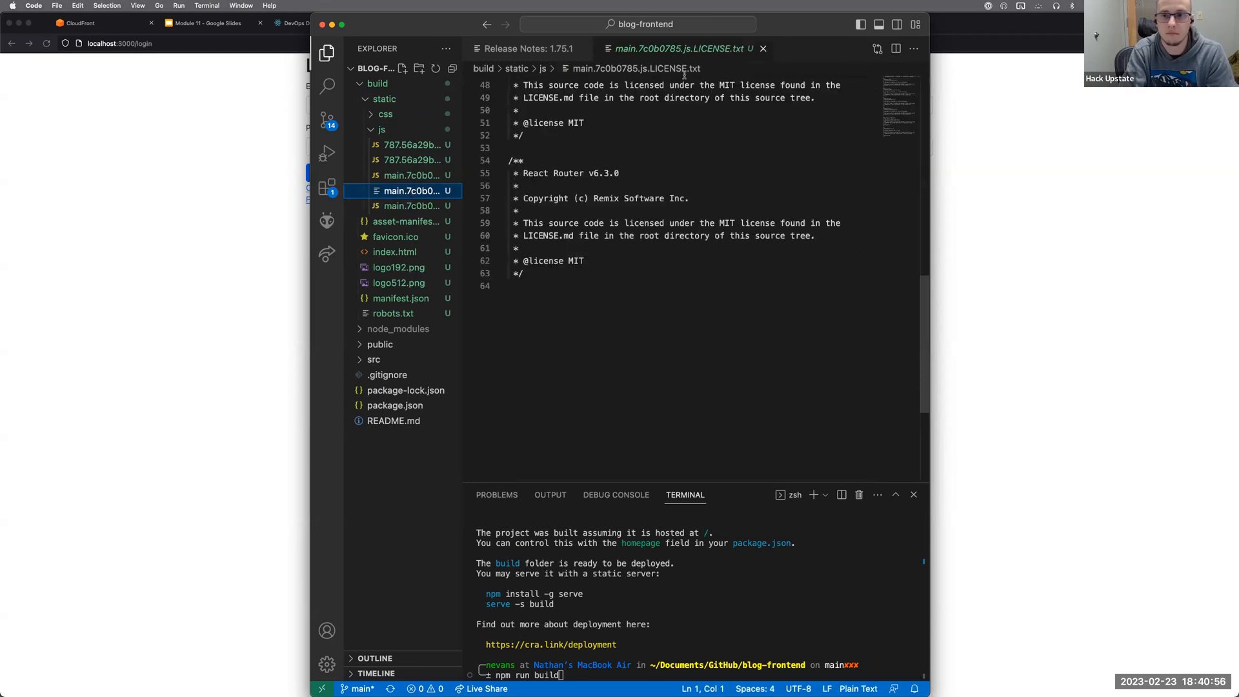
pyautogui.click(418, 176)
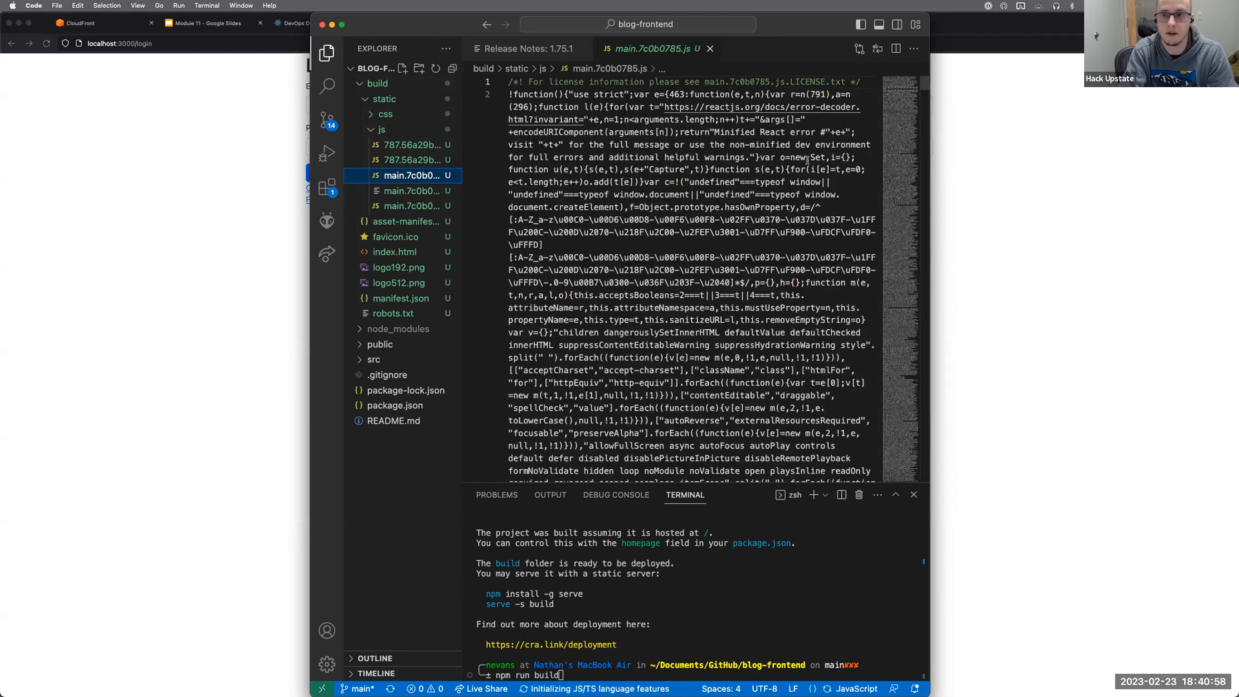
pyautogui.moveTo(914, 88); pyautogui.dragTo(889, 221)
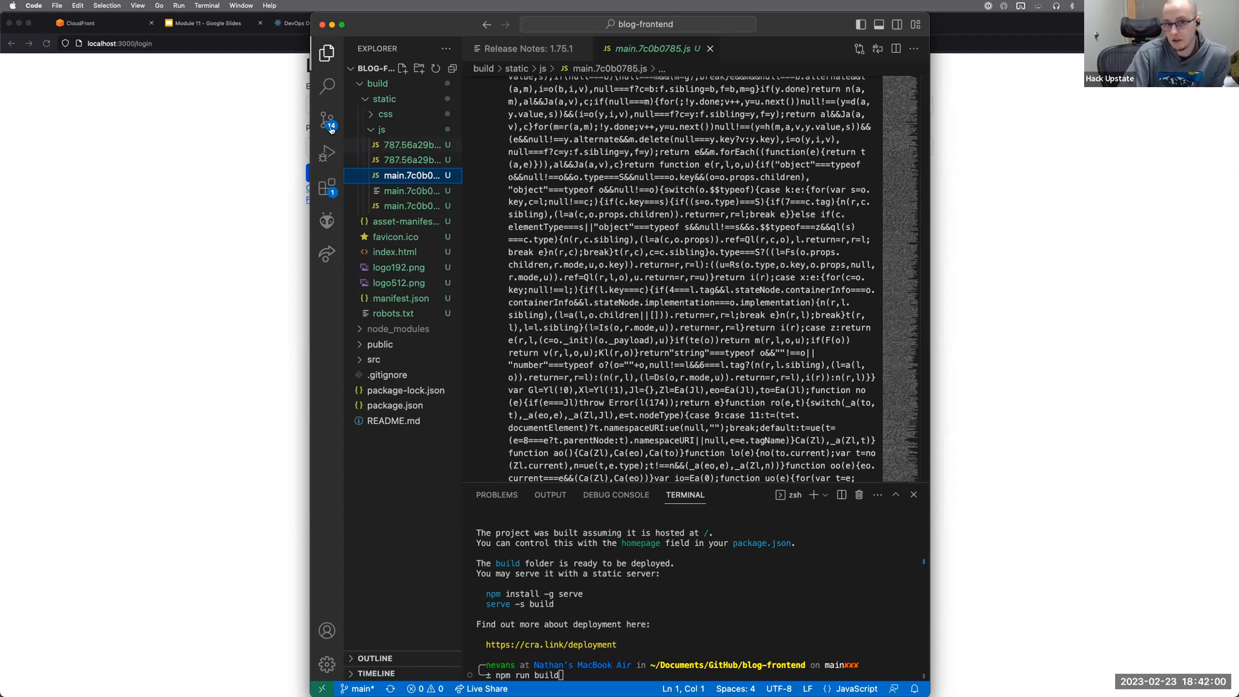
# - Delete the build folder and regenerate it with npm run build
pyautogui.click(365, 98)
pyautogui.click(361, 84)
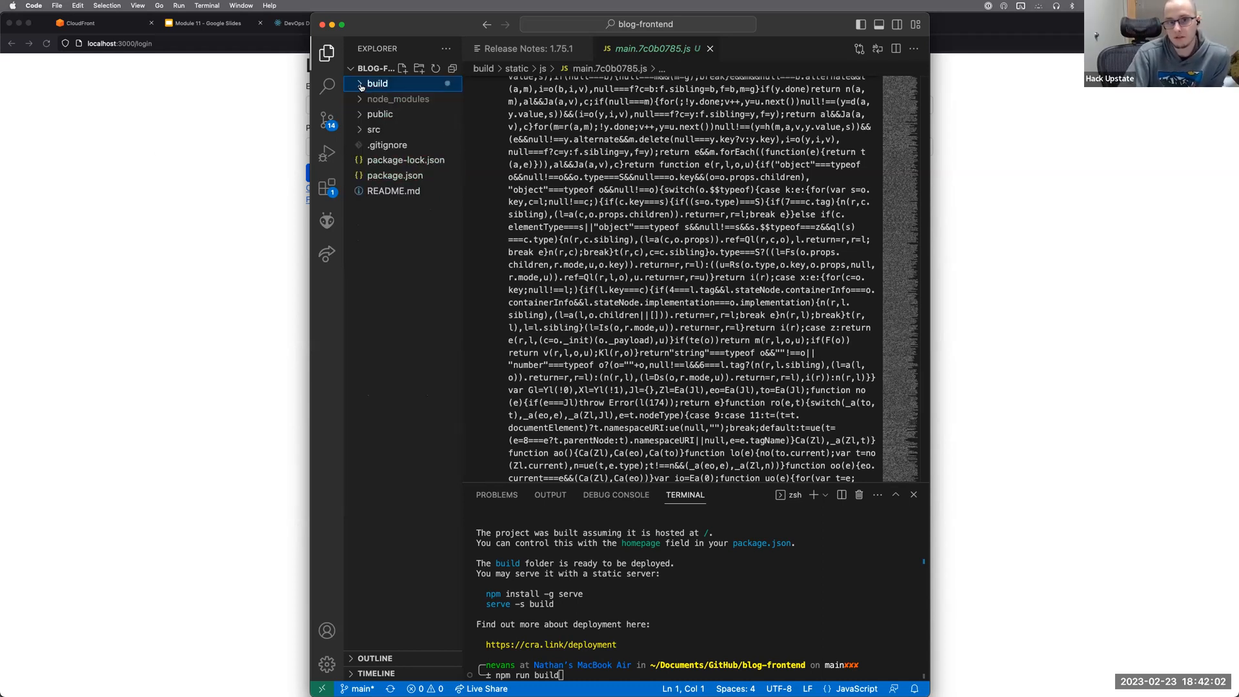
pyautogui.rightClick(385, 87)
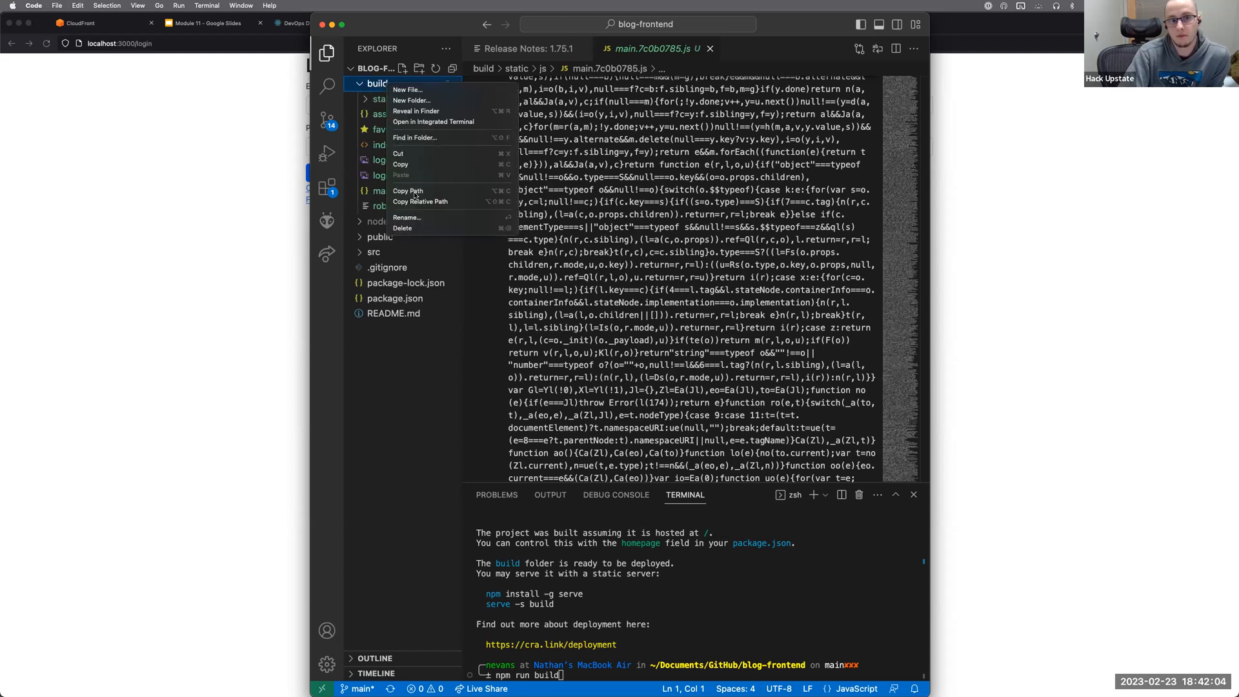
pyautogui.click(445, 229)
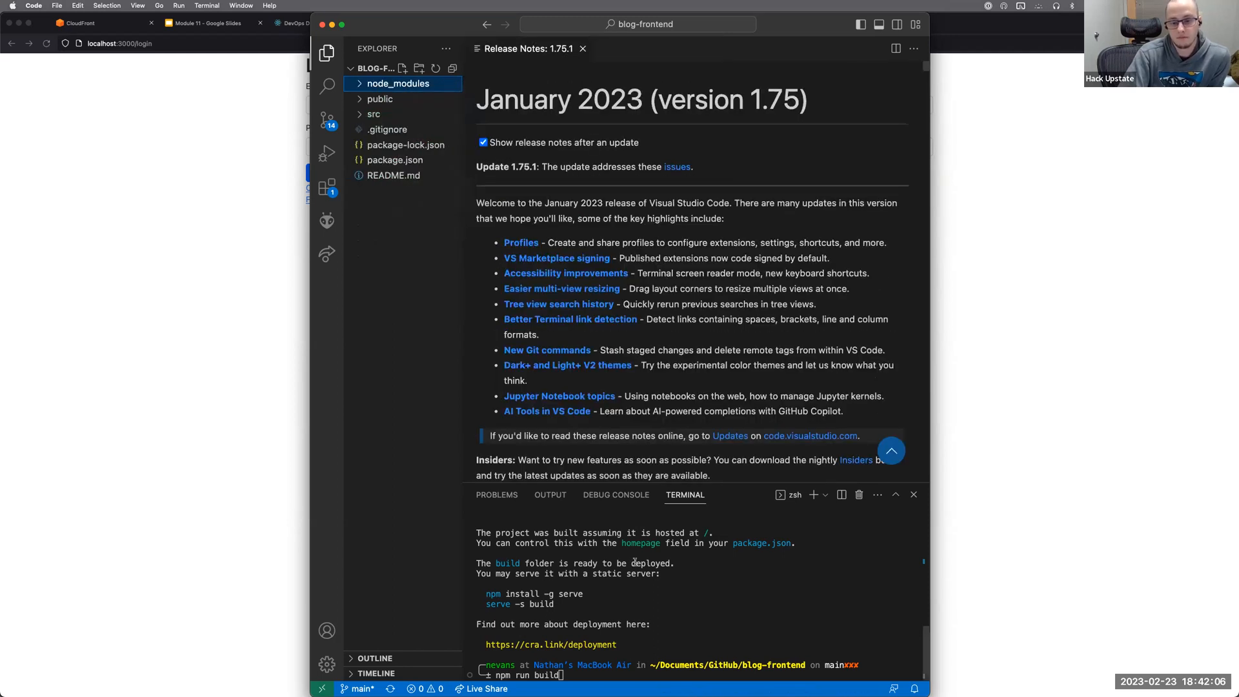
pyautogui.press('Return')
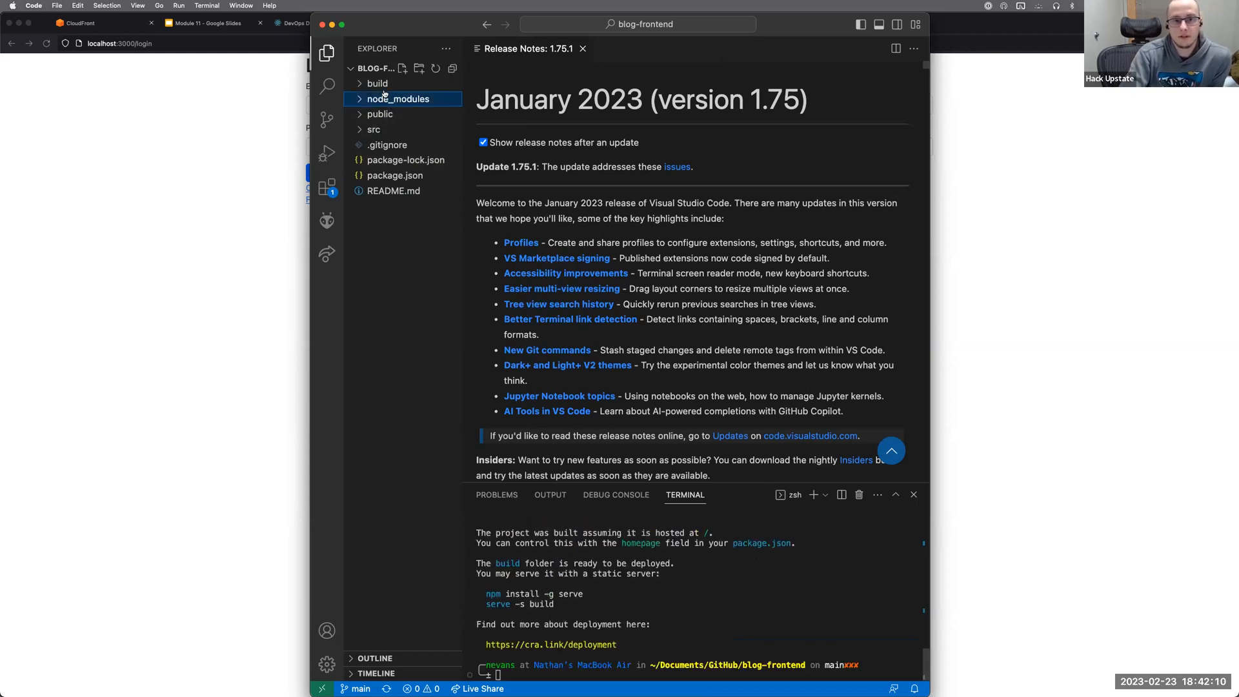
# - Expand the regenerated build folder and create a new file named my-splash.jpg in the public folder
pyautogui.click(386, 98)
pyautogui.click(381, 83)
pyautogui.click(371, 221)
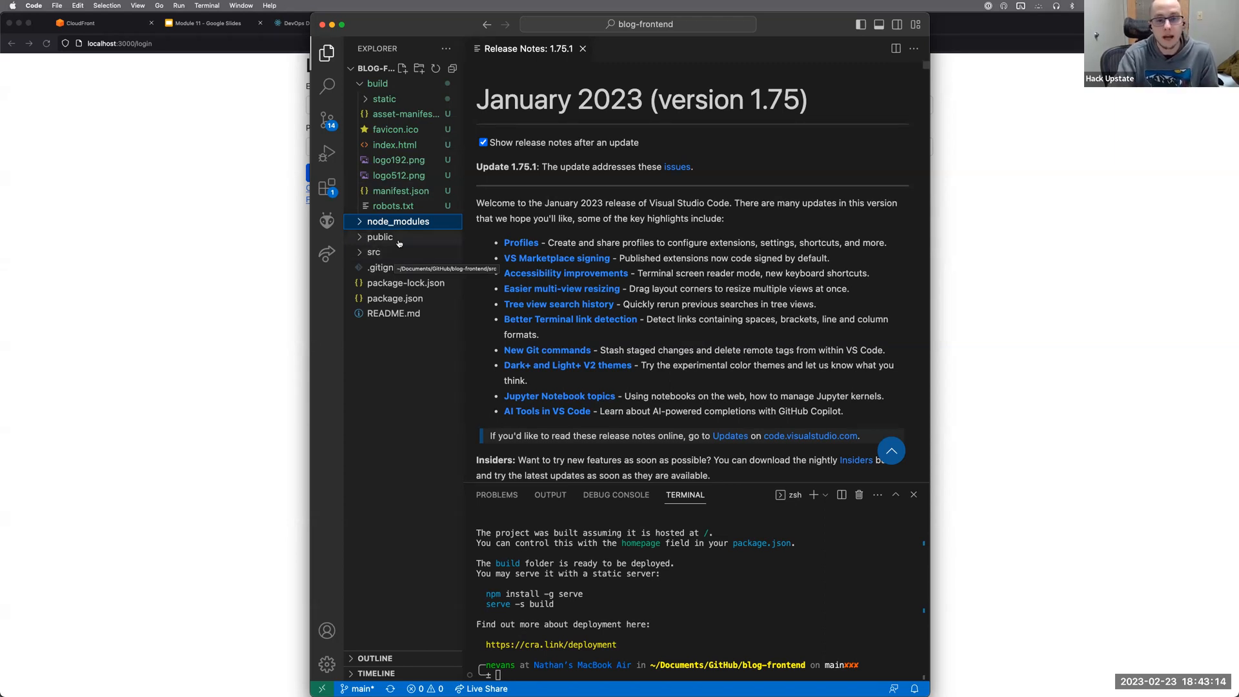
pyautogui.click(400, 242)
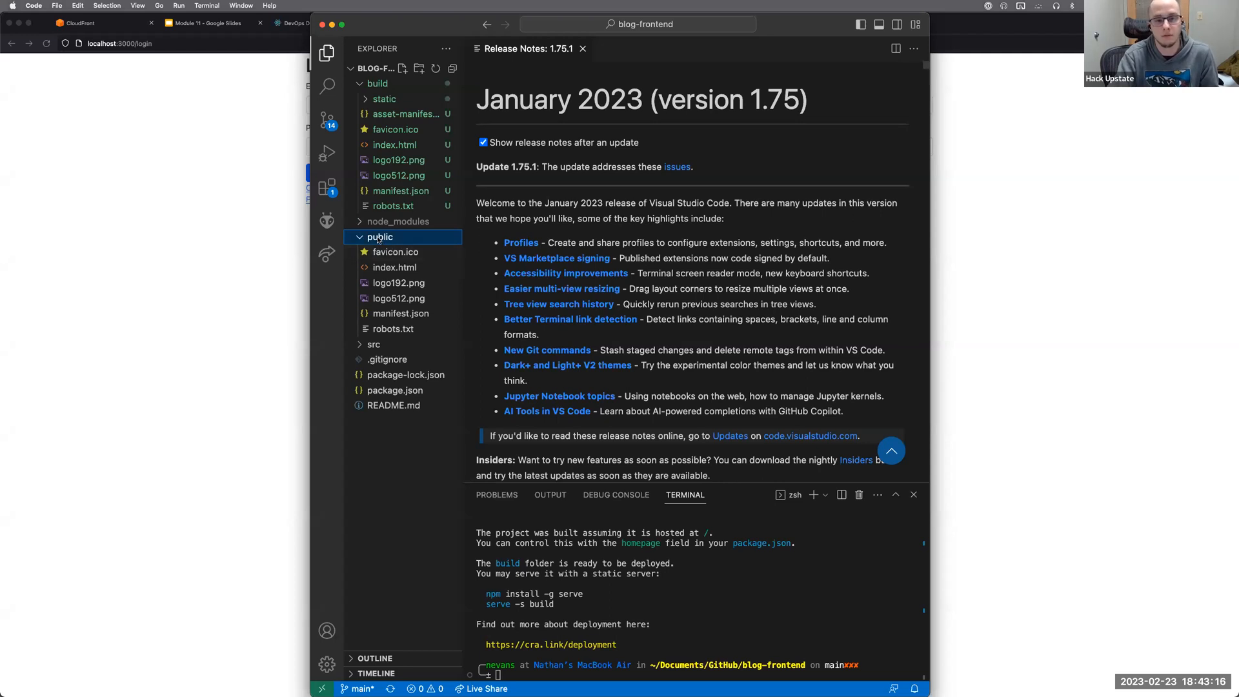
pyautogui.rightClick(382, 237)
pyautogui.click(409, 242)
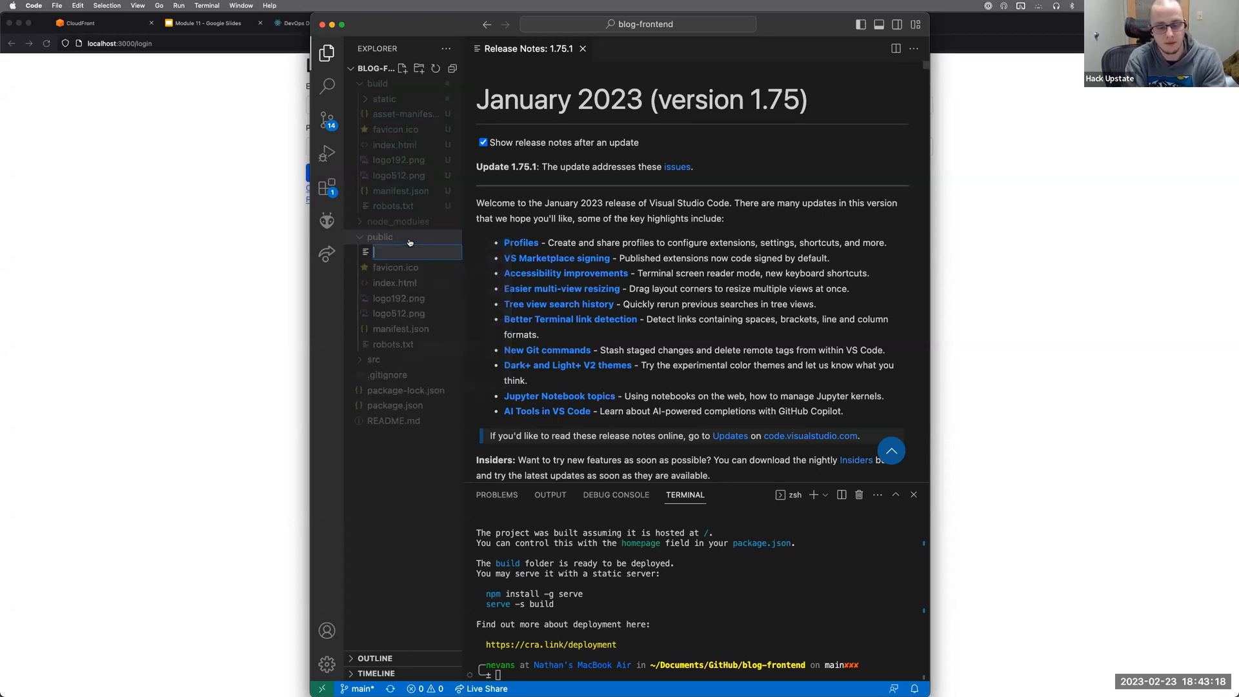
pyautogui.write('my-spla')
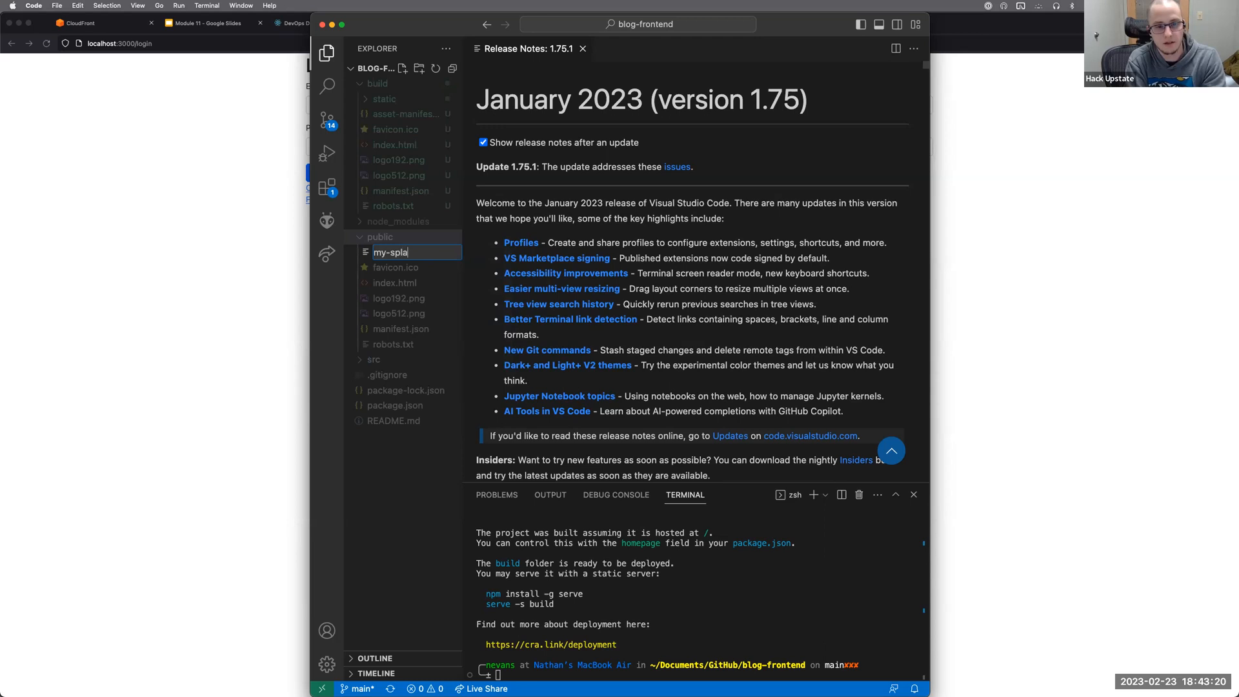
pyautogui.write('sh.jpg')
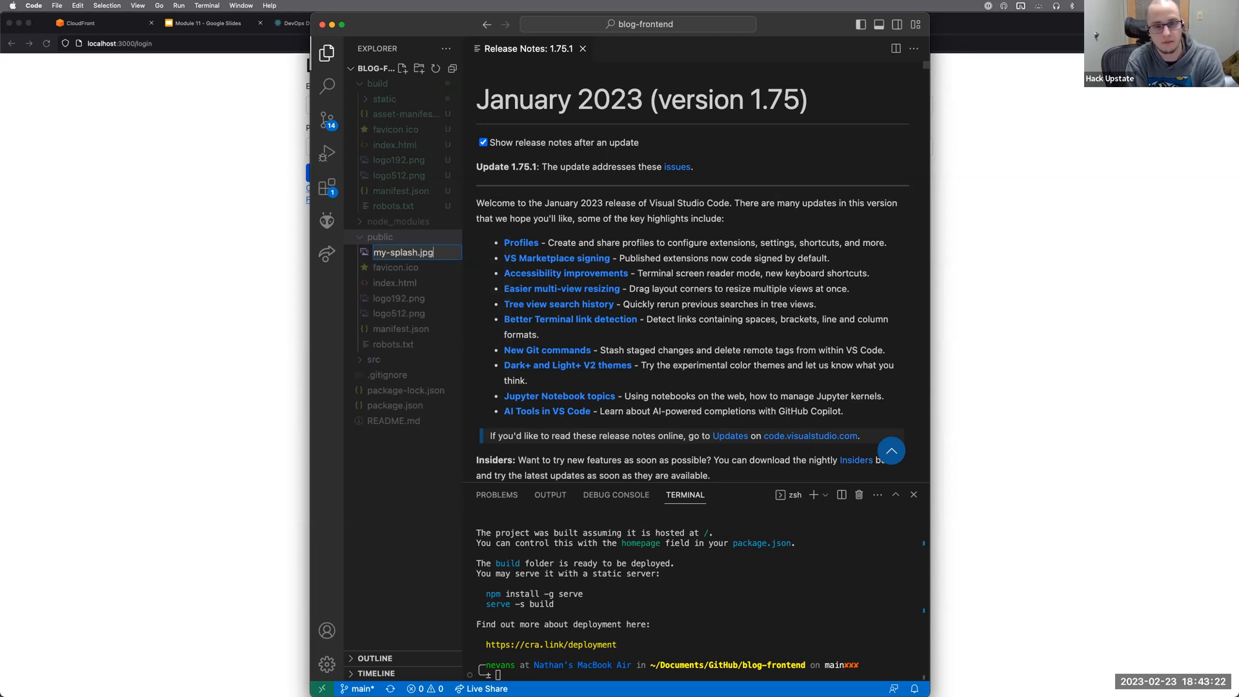
pyautogui.press('Return')
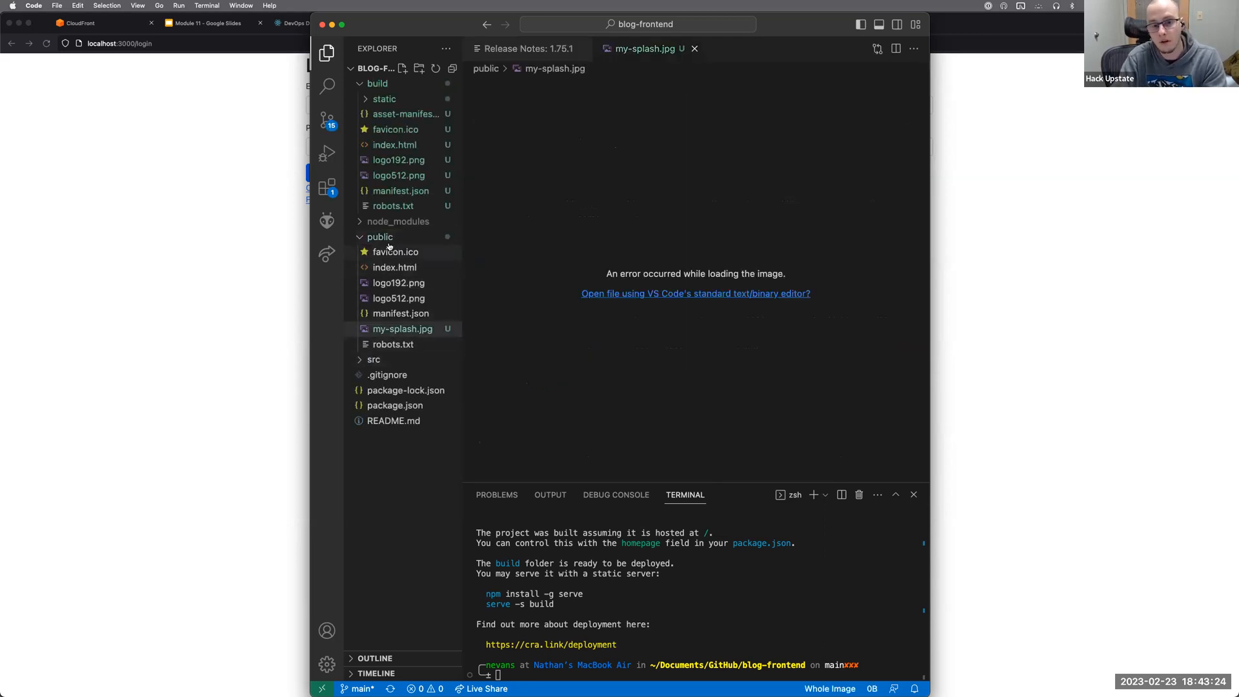
# - Rebuild the project with npm run build and collapse the build folder
pyautogui.click(561, 608)
pyautogui.press('Up')
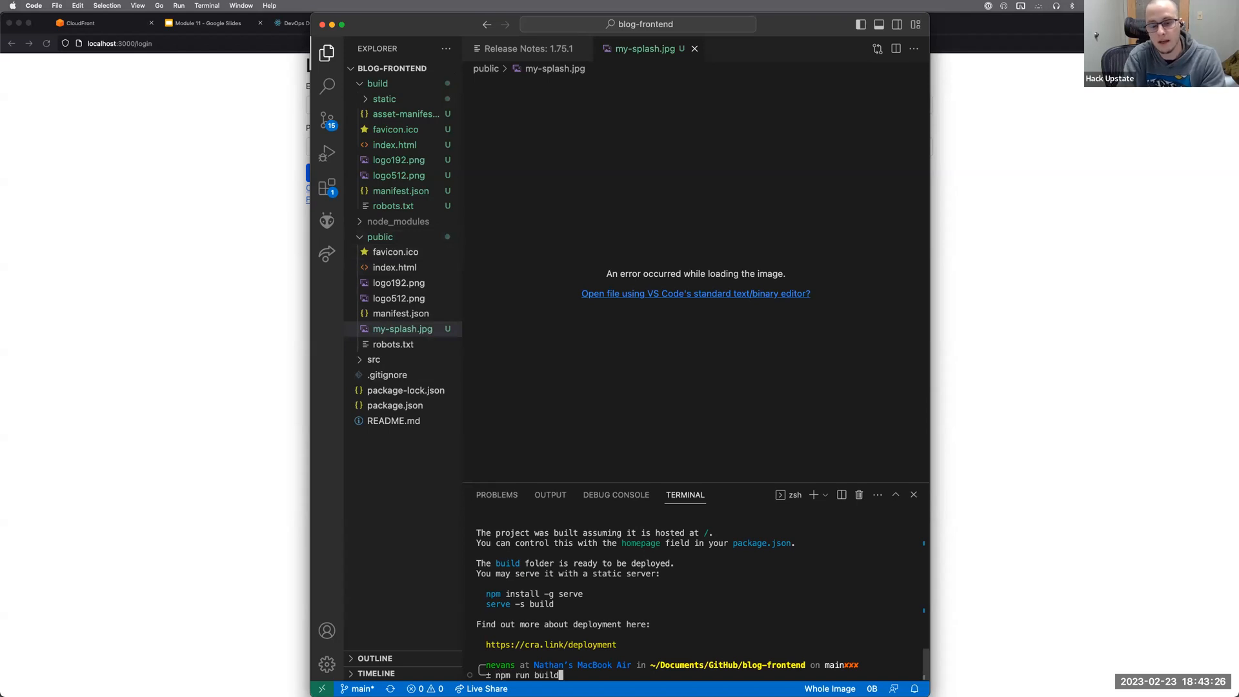
pyautogui.press('Return')
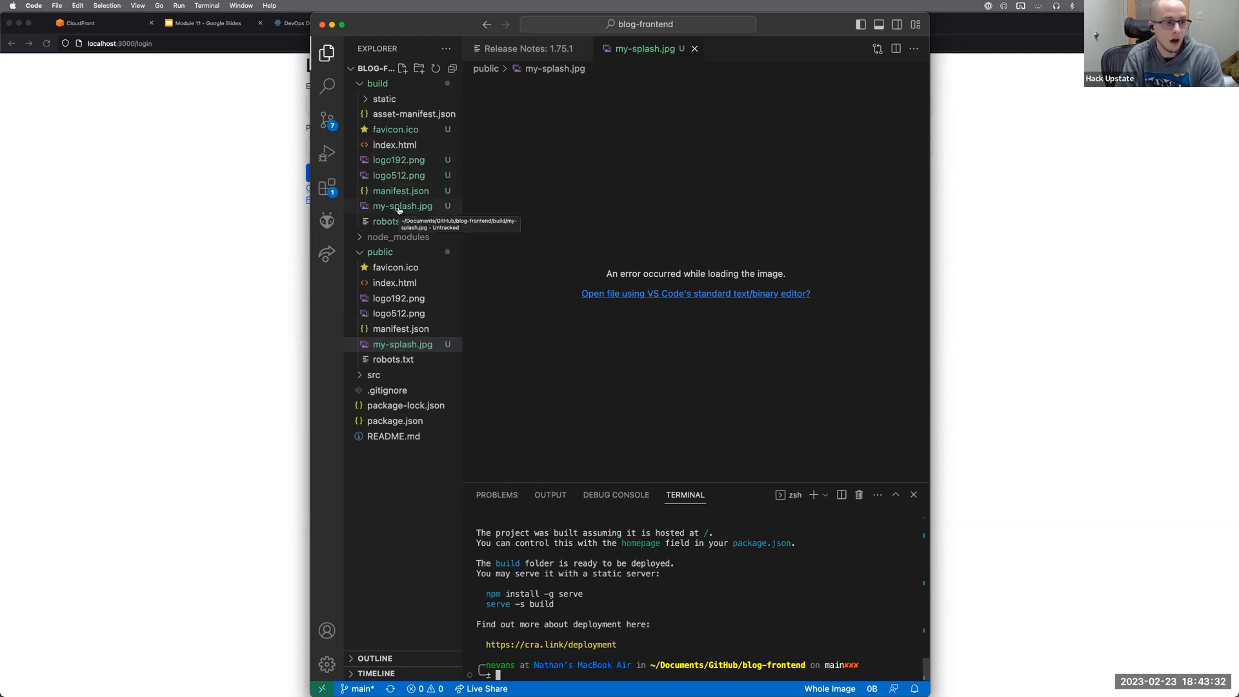
pyautogui.click(381, 84)
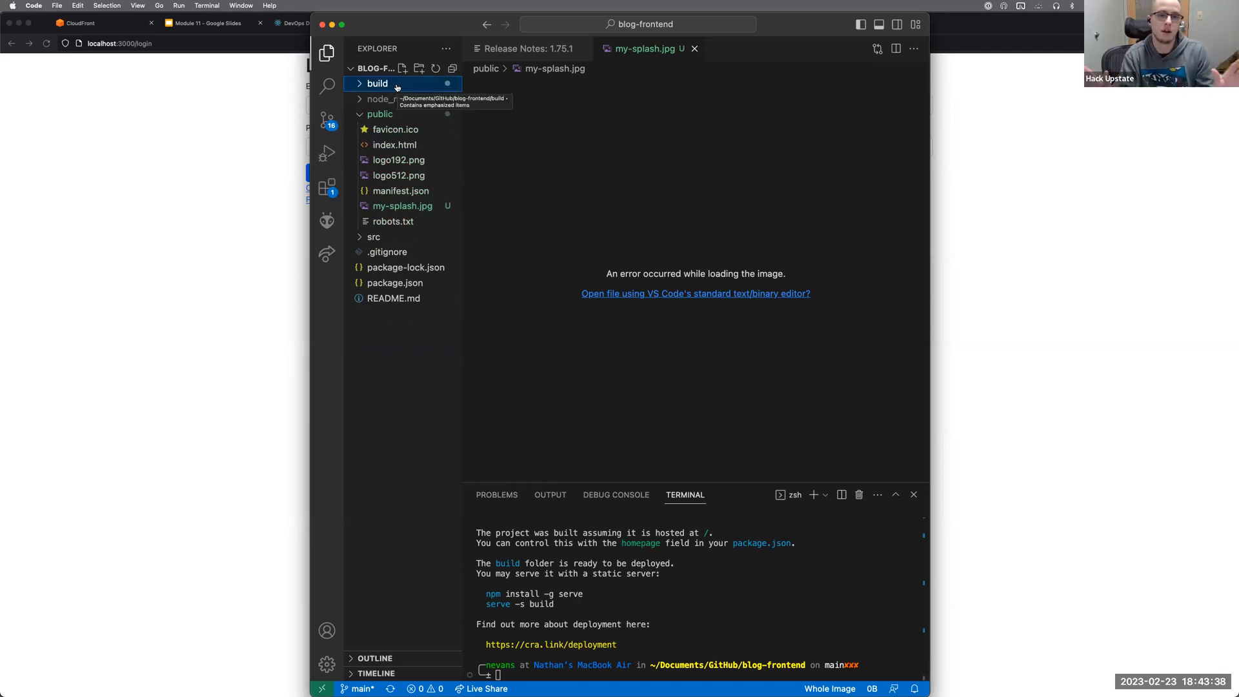
# - Review the public folder's contents and the terminal output of the last build
pyautogui.hotkey('ctrl', '`')
pyautogui.press('Up')
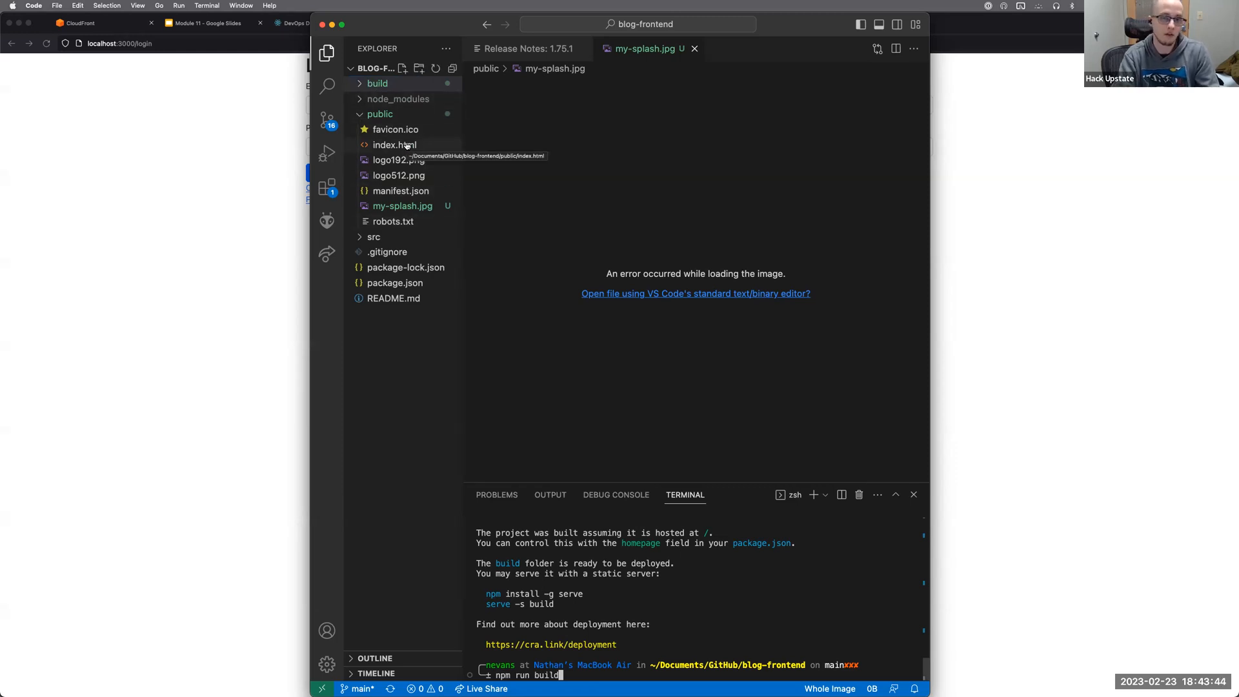
pyautogui.click(382, 116)
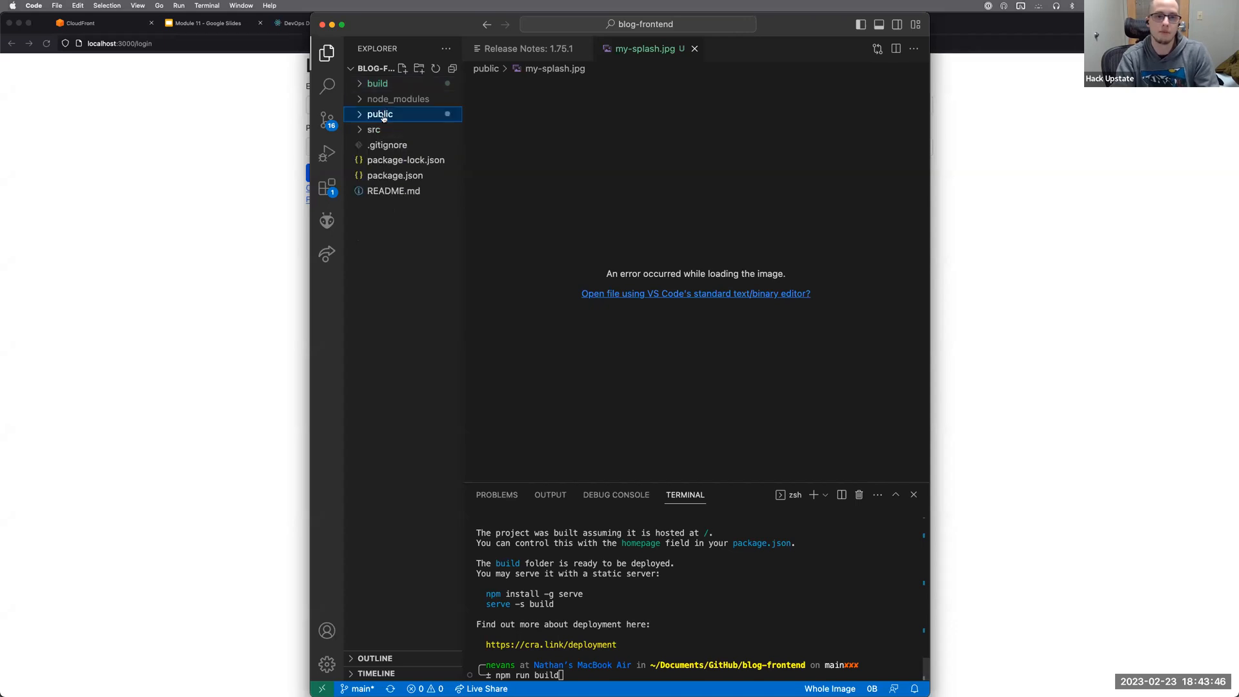
pyautogui.press('Right')
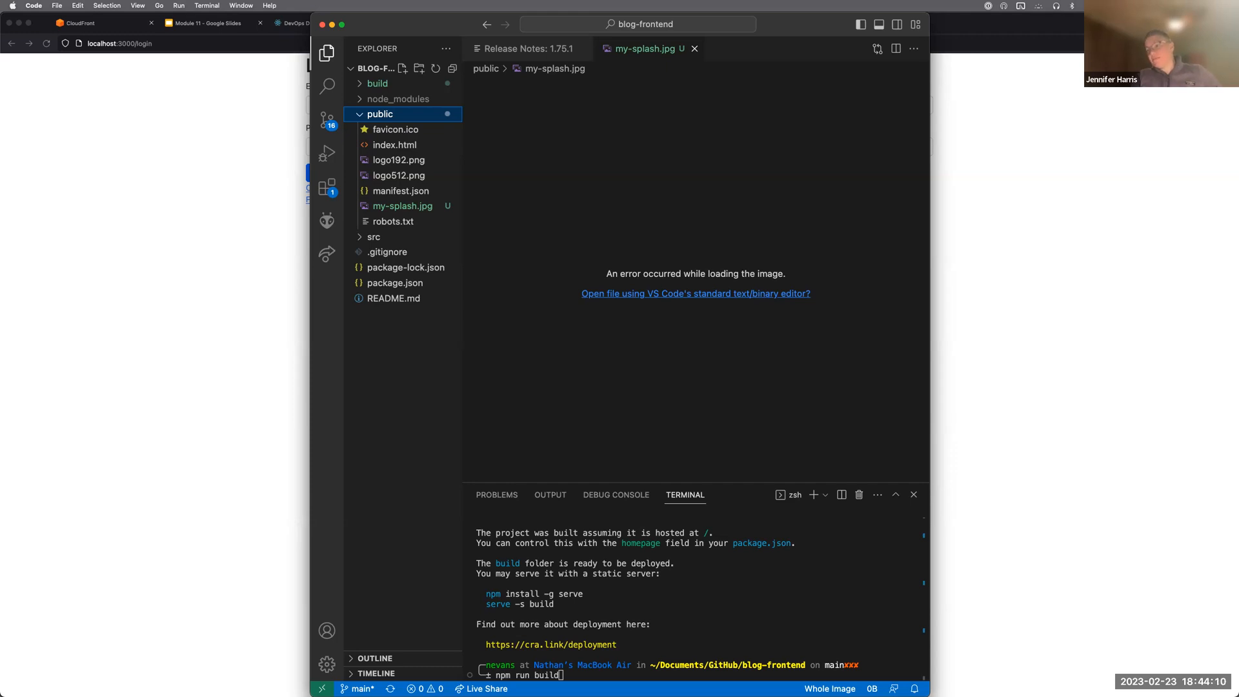
pyautogui.click(567, 579)
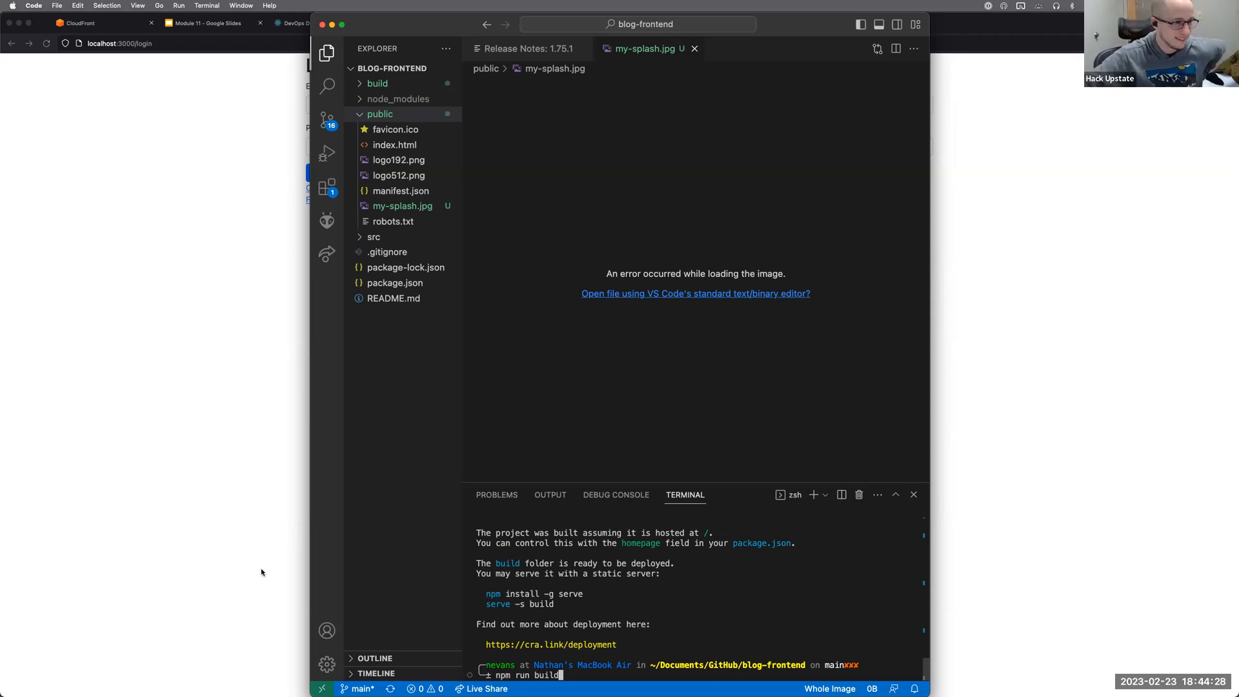
pyautogui.press('Up')
pyautogui.scroll(12, 567, 660)
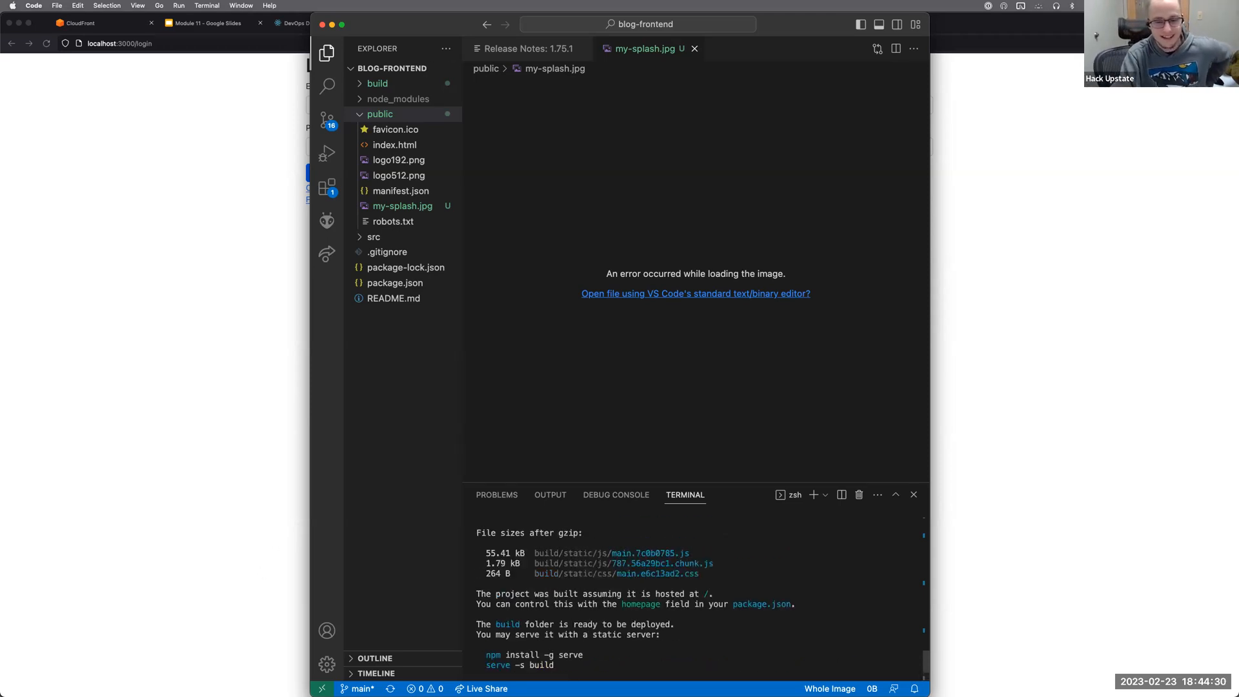
pyautogui.scroll(15, 567, 660)
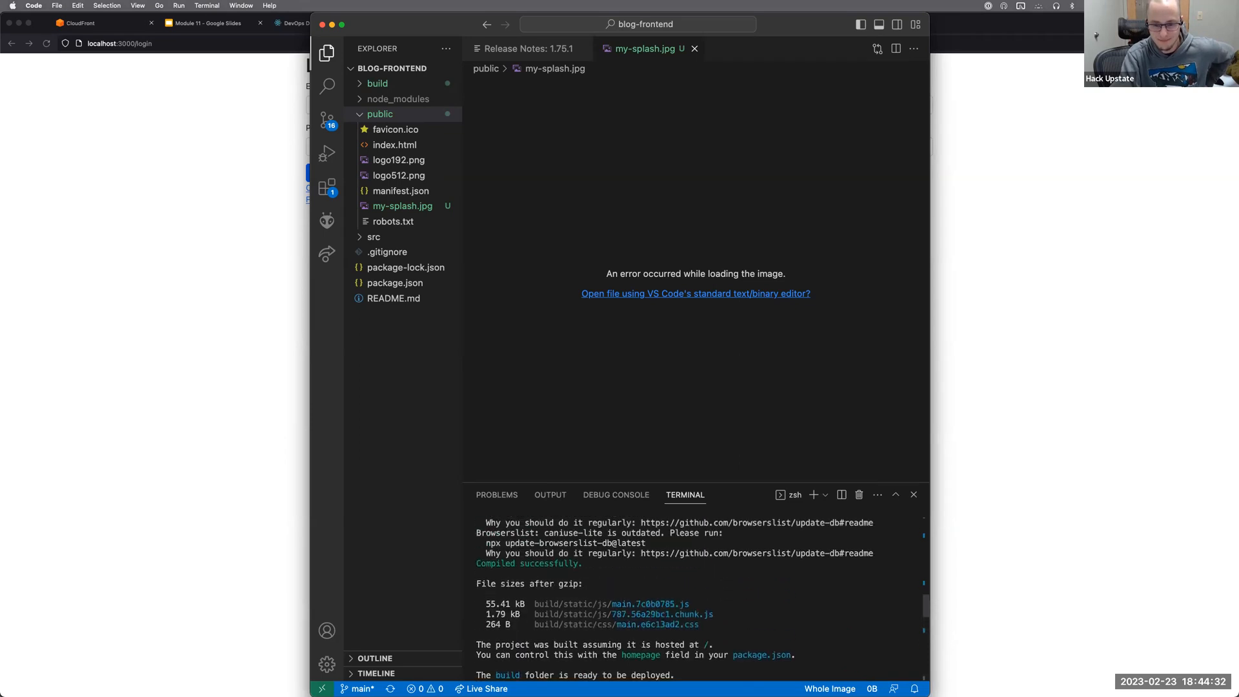
# - Look back through the terminal's dev server and build output and recall the earlier npm run start command
pyautogui.scroll(8, 680, 646)
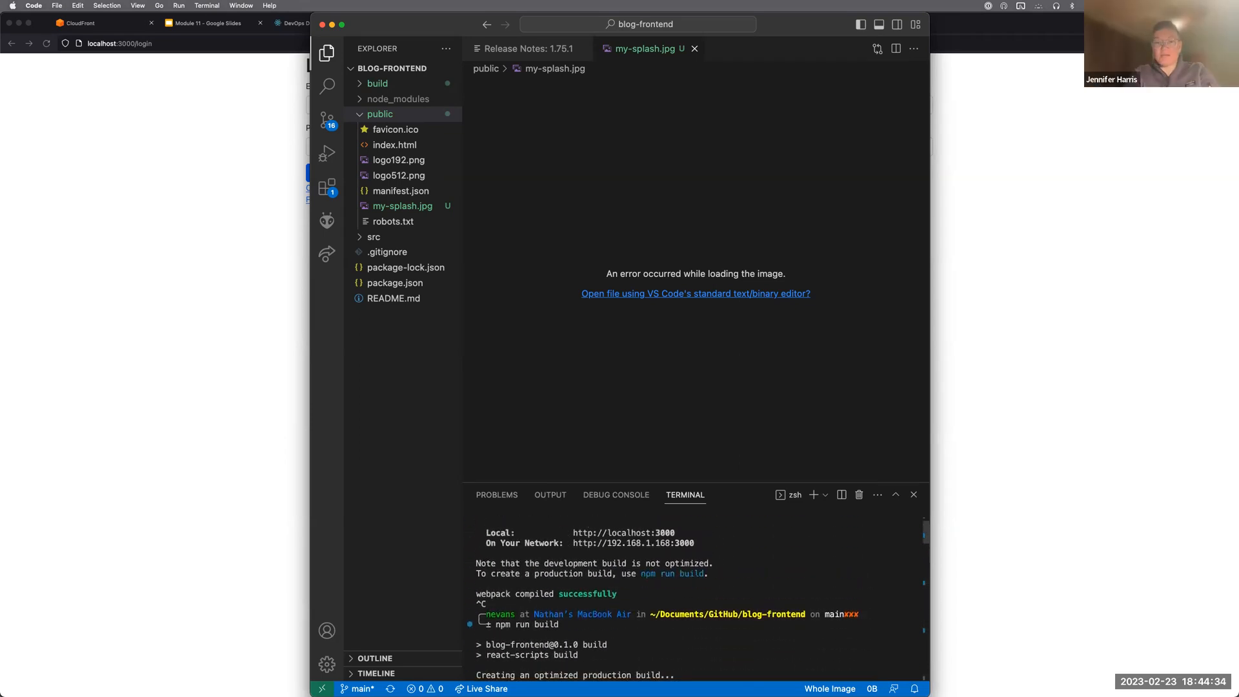
pyautogui.scroll(-3, 681, 646)
pyautogui.scroll(3, 680, 646)
pyautogui.scroll(-12, 663, 584)
pyautogui.scroll(3, 663, 583)
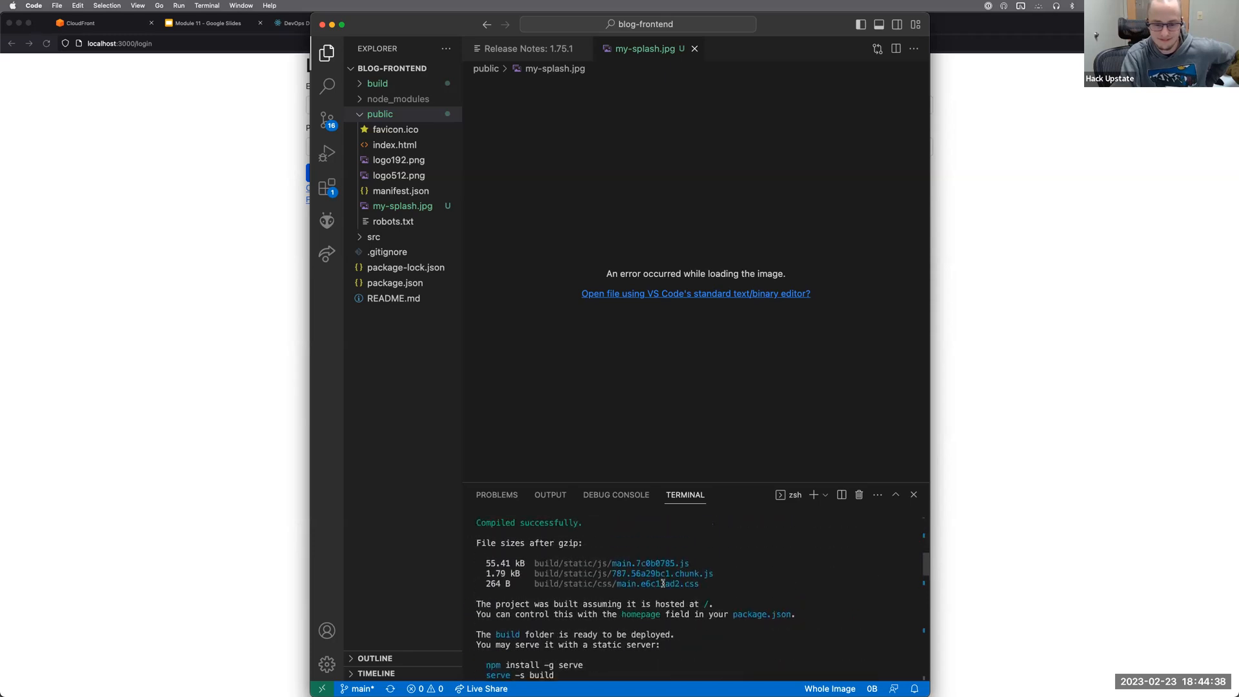
pyautogui.press('Up')
pyautogui.press('Up')
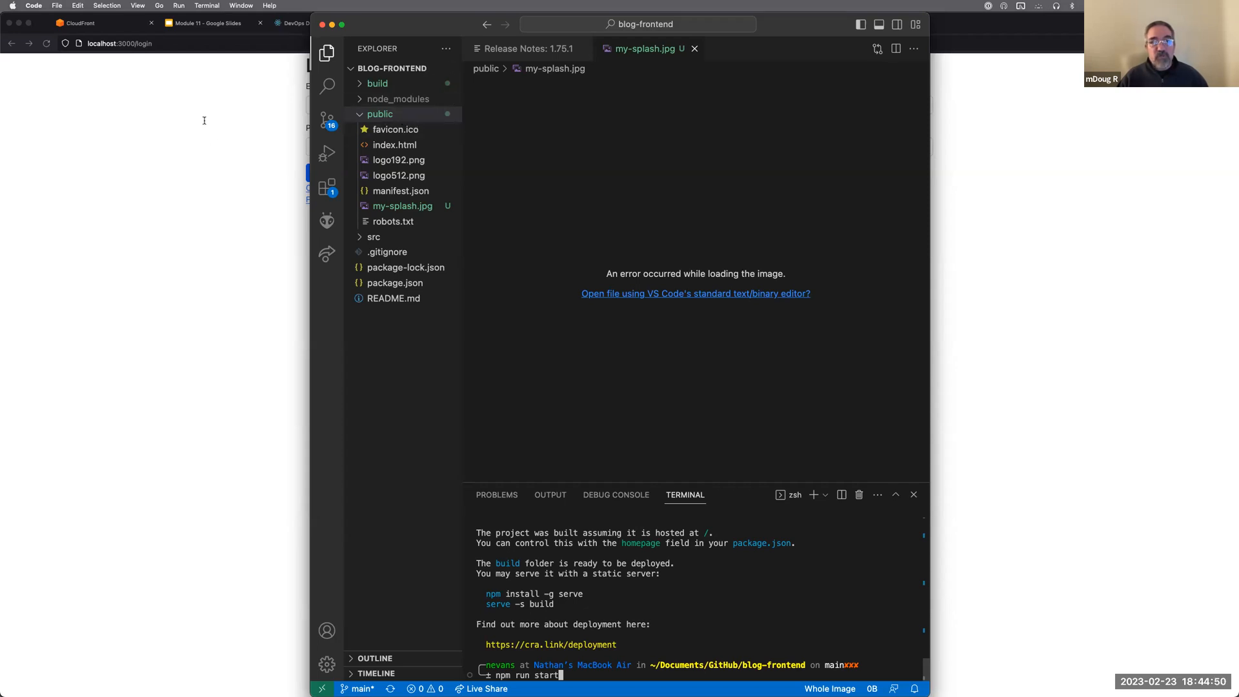
# - Switch to the Week 21+22 - Devops presentation in Firefox and open the Practice - Files slide
pyautogui.click(182, 24)
pyautogui.click(96, 26)
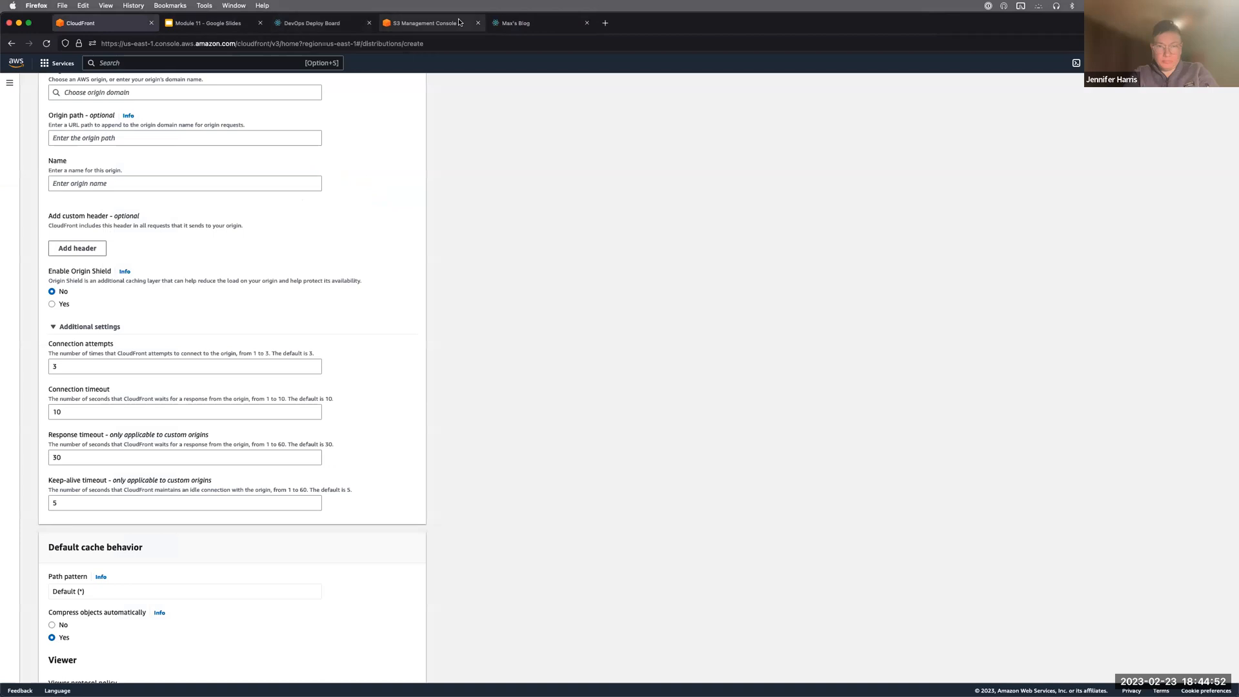
pyautogui.hotkey('ctrl', 'alt', 'Right')
pyautogui.click(226, 231)
pyautogui.scroll(15, 84, 307)
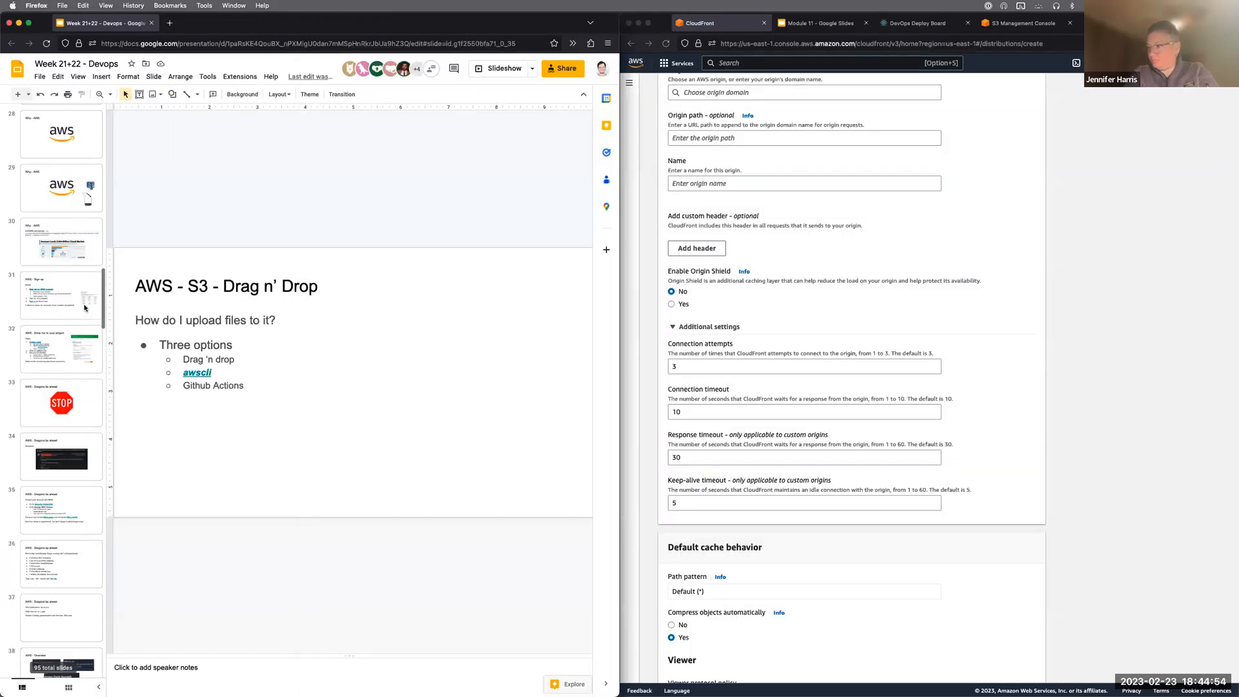
pyautogui.scroll(10, 84, 308)
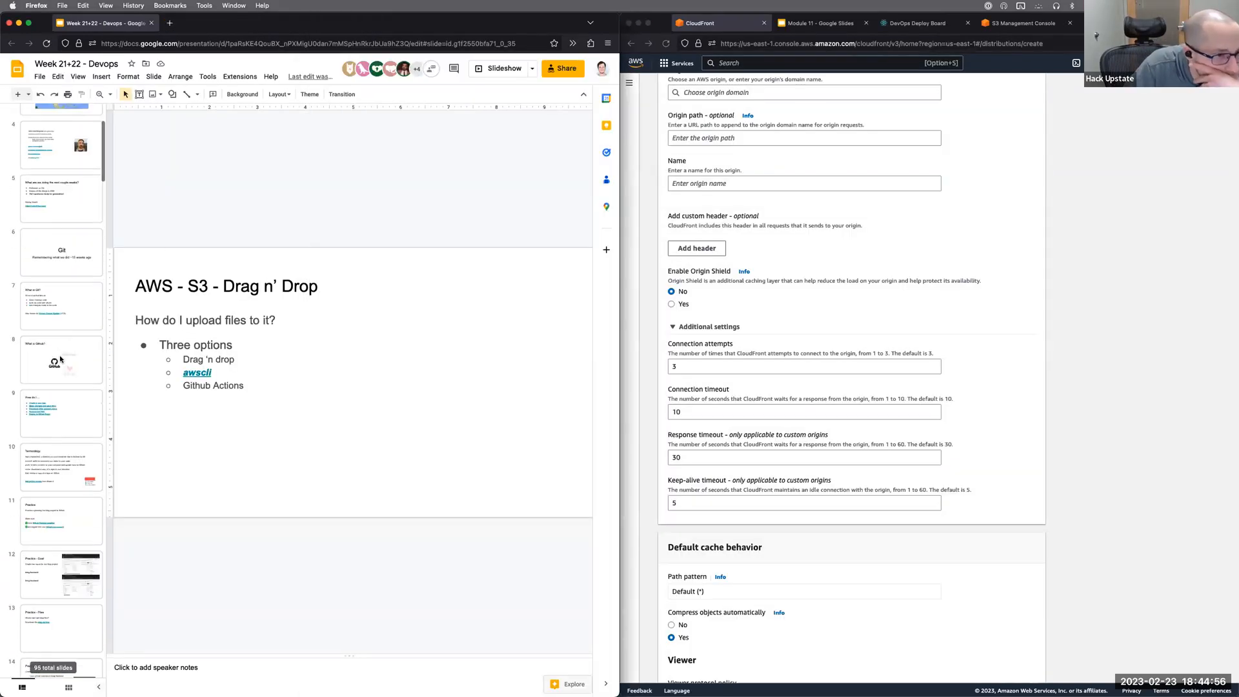
pyautogui.scroll(-3, 51, 536)
pyautogui.click(44, 534)
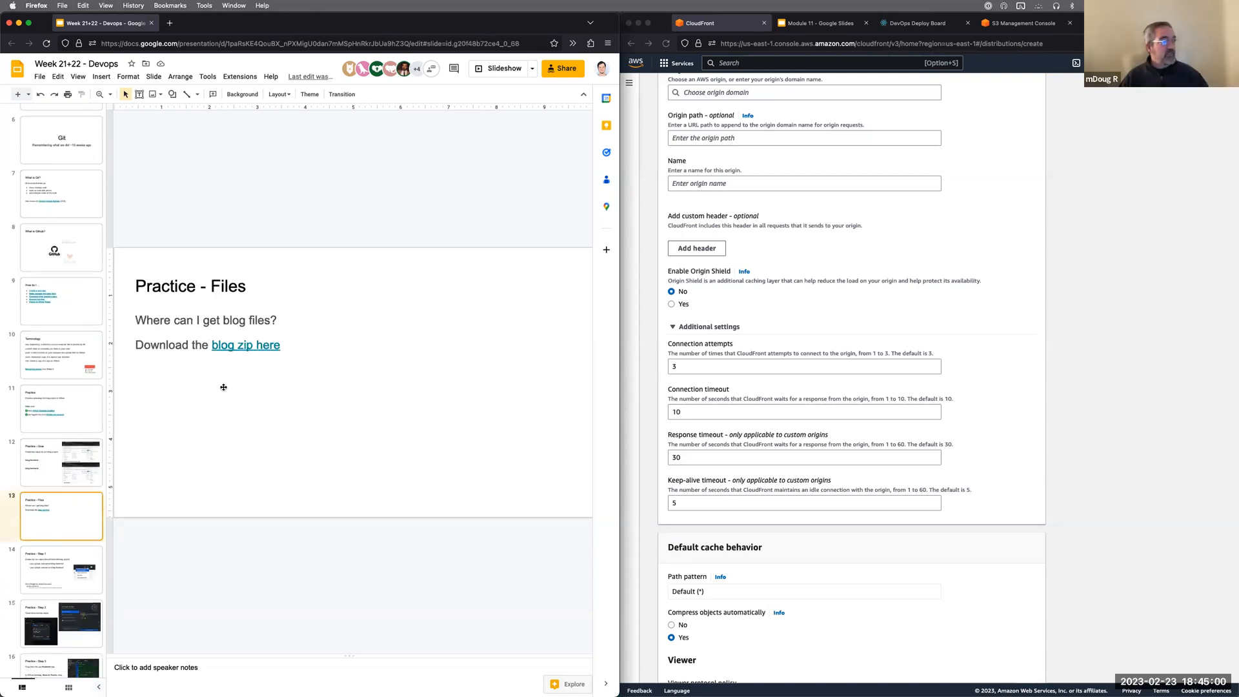
# - Copy the blog.zip link from the "blog zip here" text and deselect the text box
pyautogui.click(236, 345)
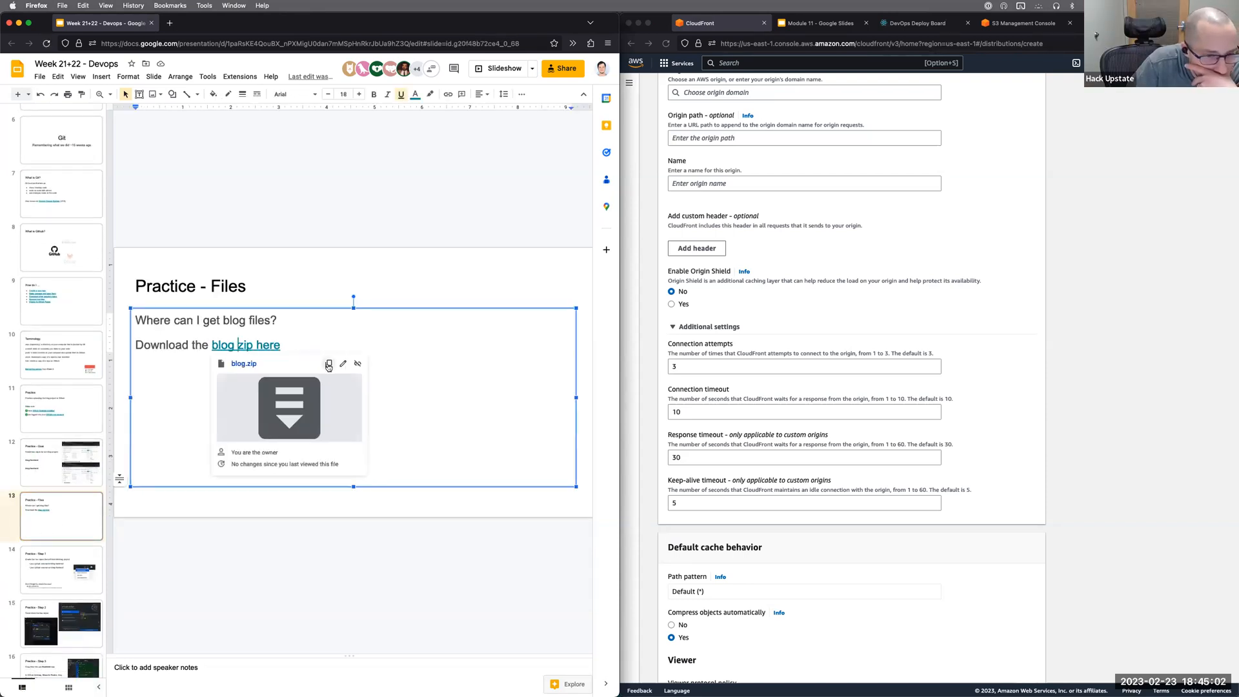
pyautogui.click(328, 363)
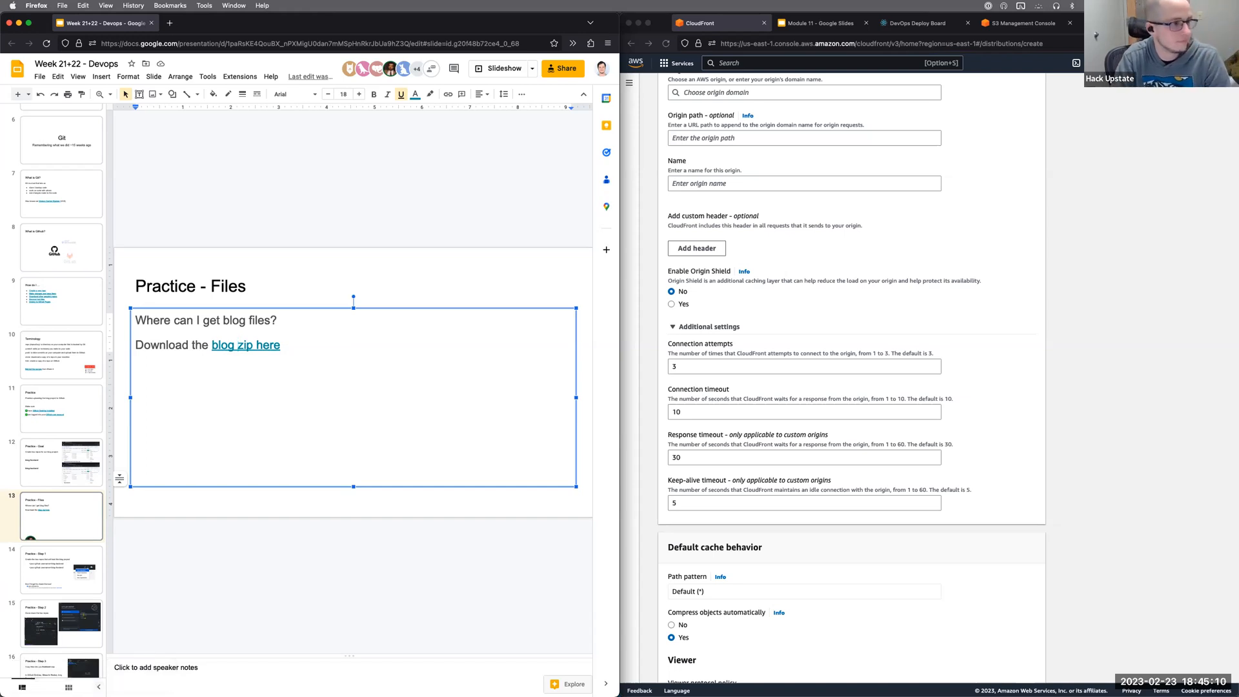
pyautogui.click(255, 256)
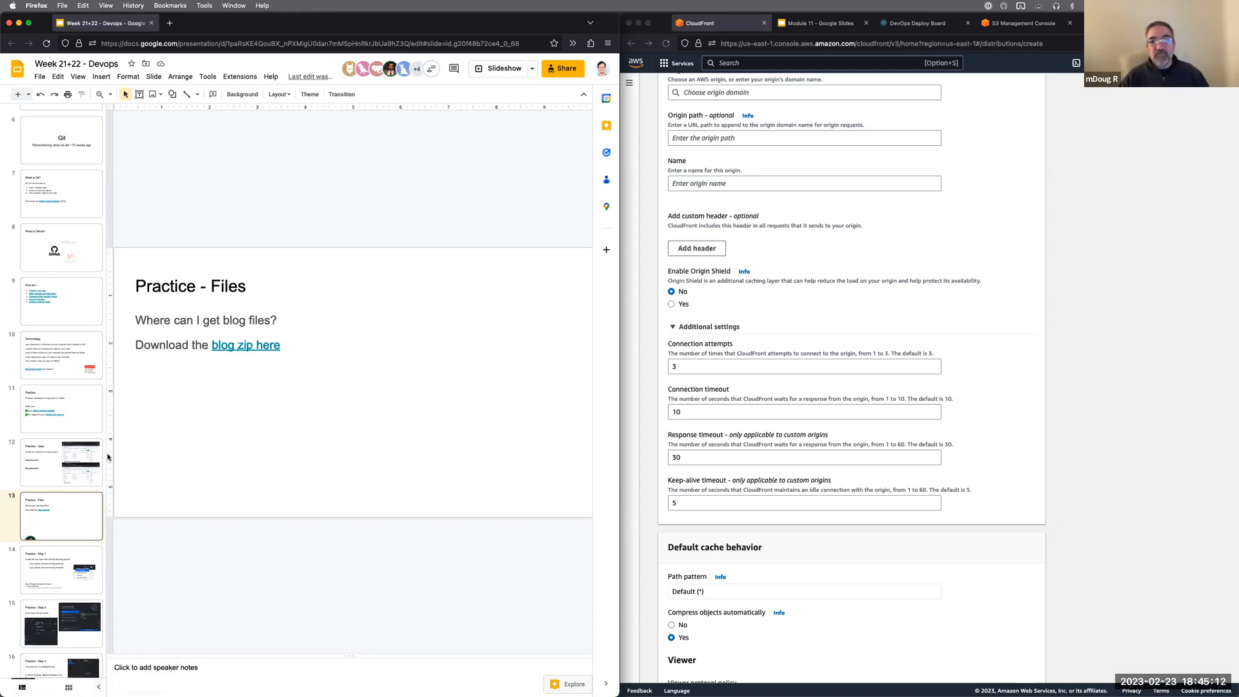
# - Return to the AWS - S3 - Drag n' Drop slide that lists the steps for uploading files to the bucket
pyautogui.scroll(-20, 97, 445)
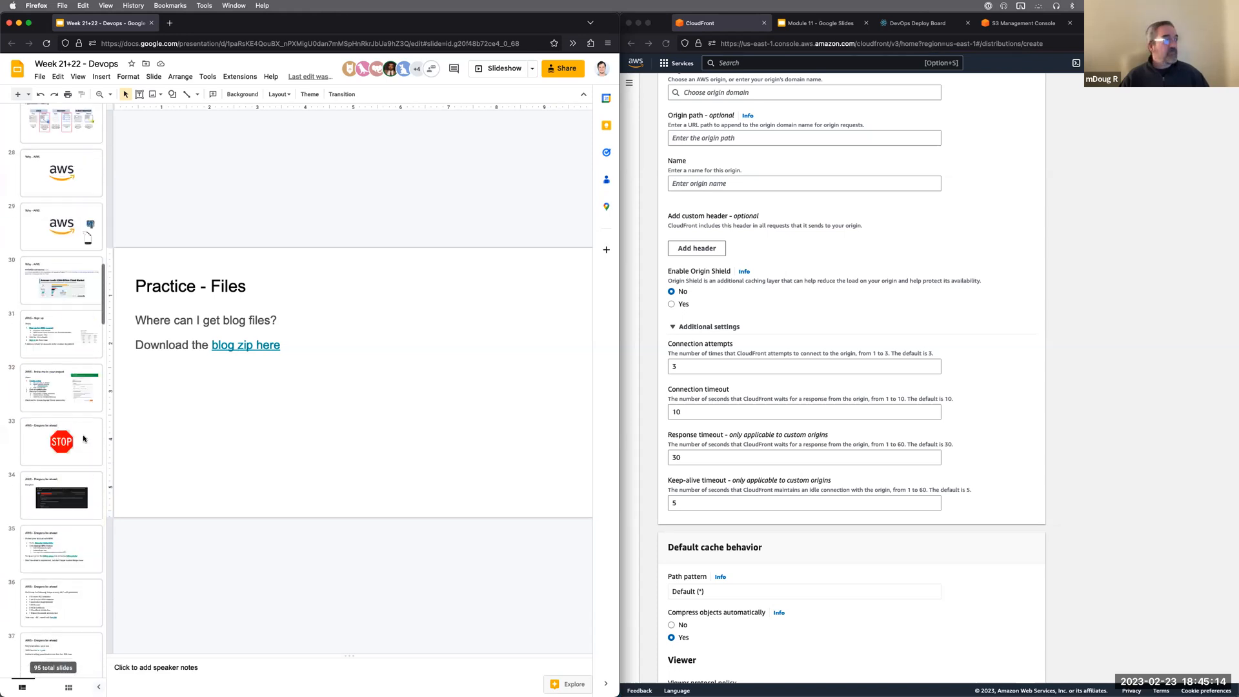
pyautogui.scroll(-7, 83, 439)
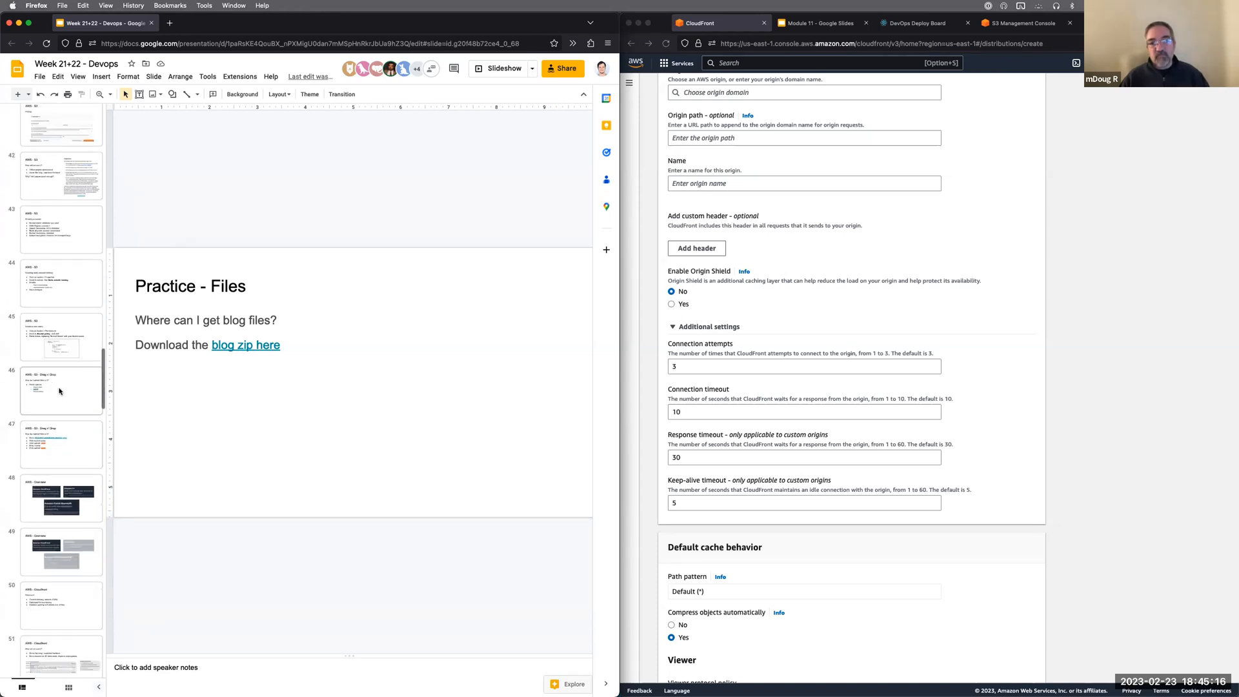
pyautogui.click(59, 466)
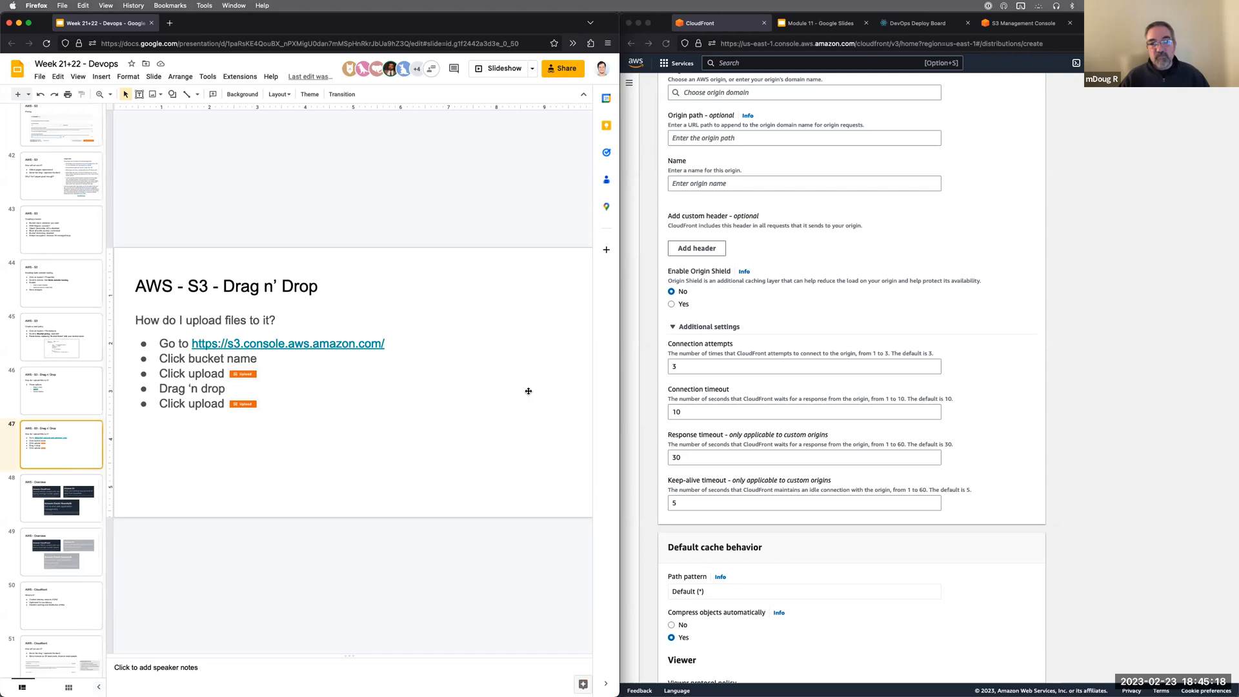
pyautogui.click(869, 320)
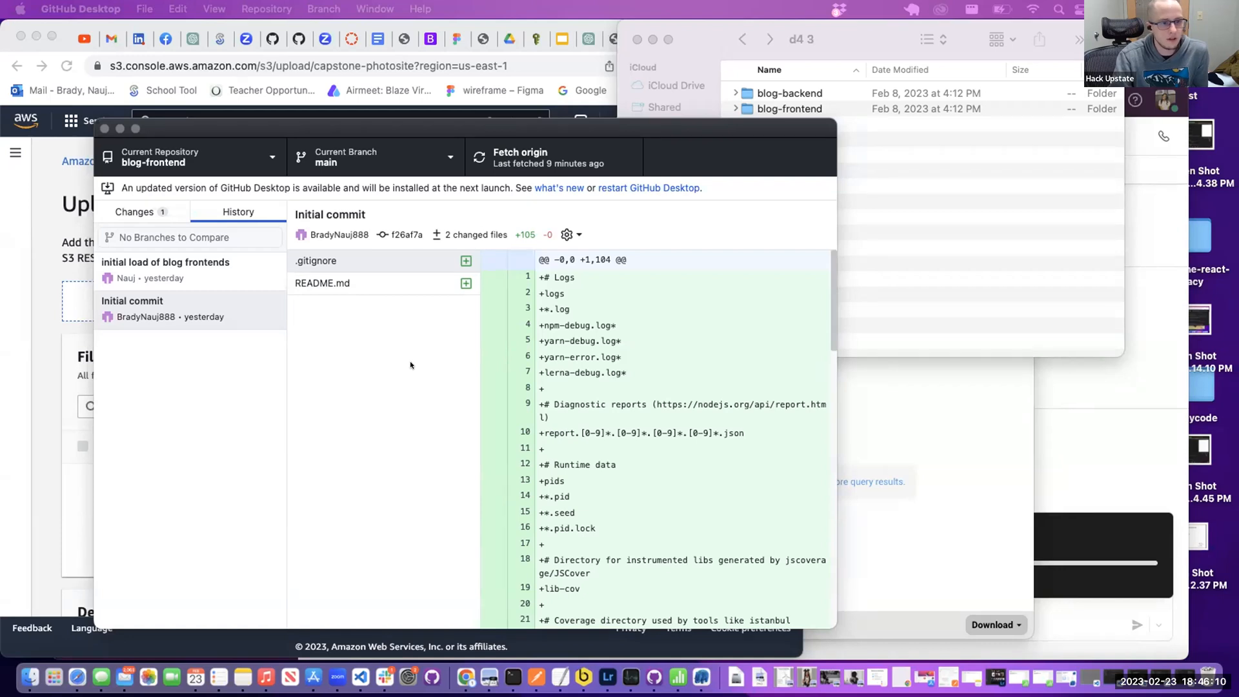
# - Check the blog-frontend repository's pending changes in GitHub Desktop and show the repository folder in Finder
pyautogui.click(141, 209)
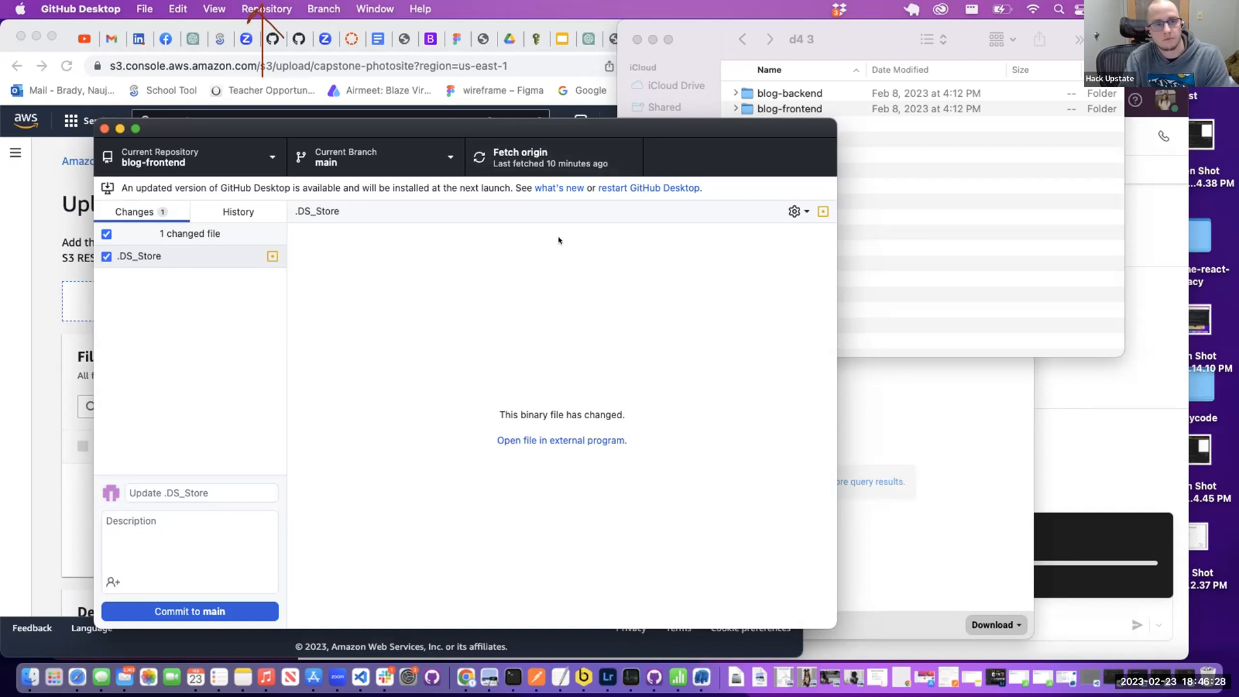
pyautogui.click(265, 155)
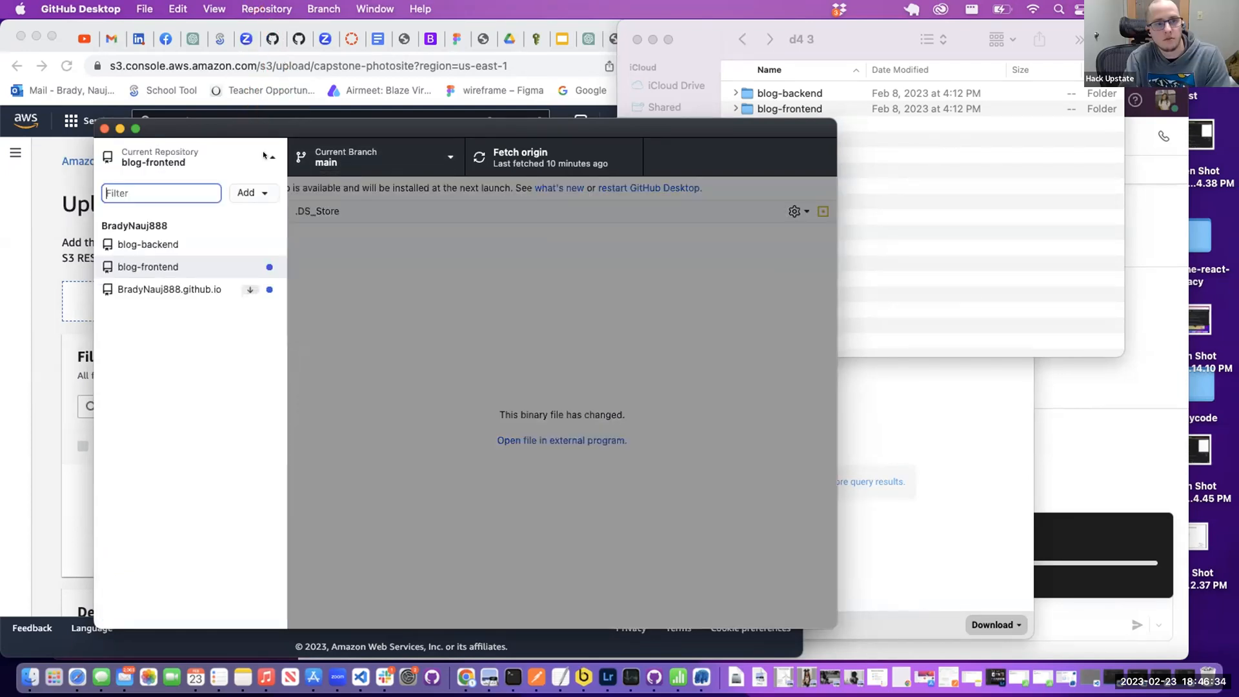
pyautogui.click(264, 155)
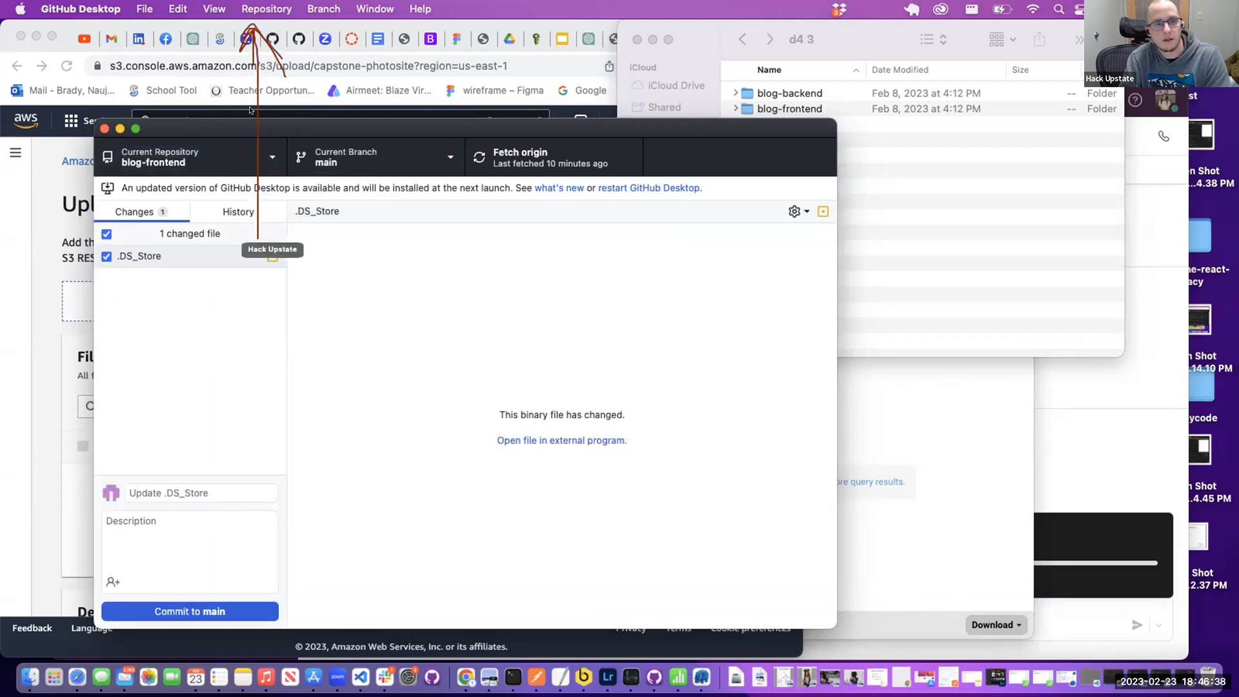
pyautogui.click(268, 6)
pyautogui.click(268, 6)
pyautogui.click(276, 6)
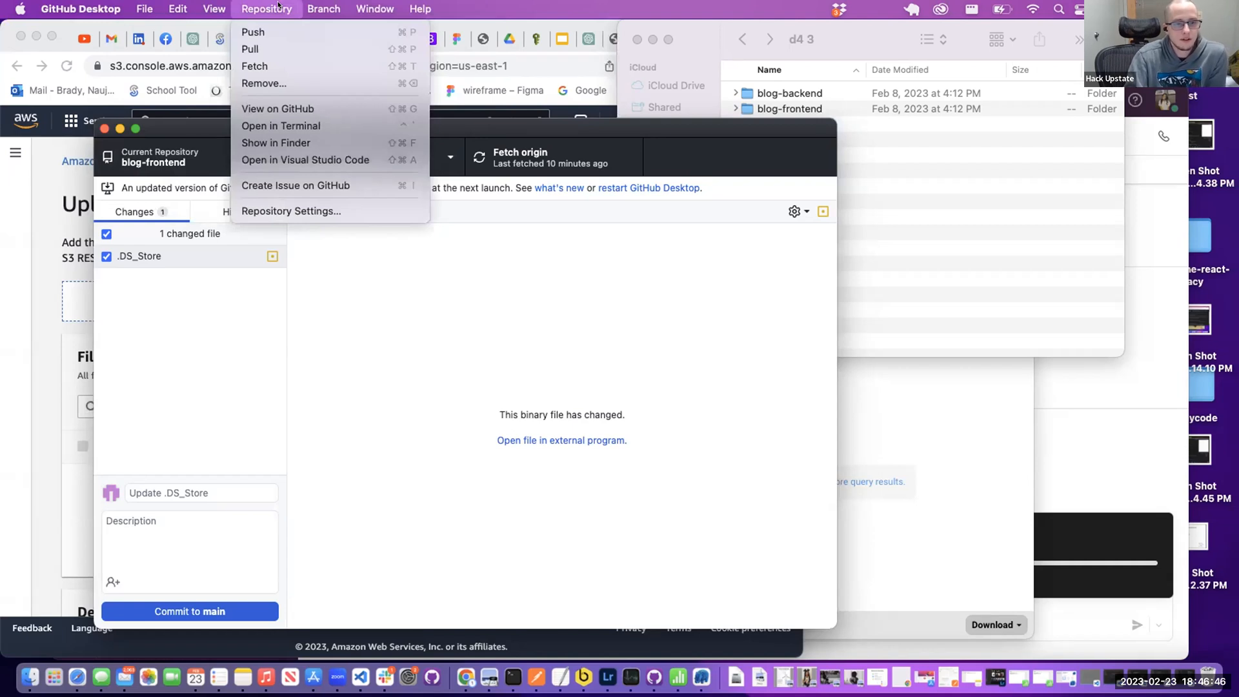
pyautogui.click(303, 143)
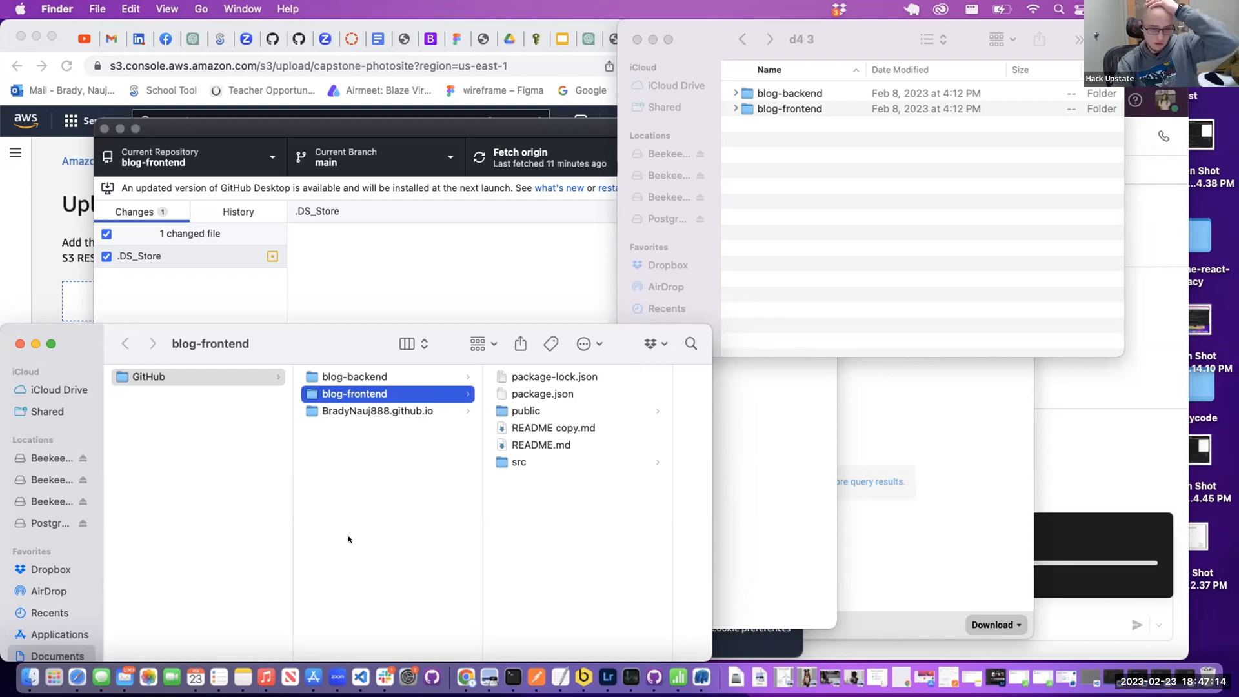
# - Switch to Visual Studio Code, dismiss the Live Server notification, and quit the editor with its open projects
pyautogui.click(353, 676)
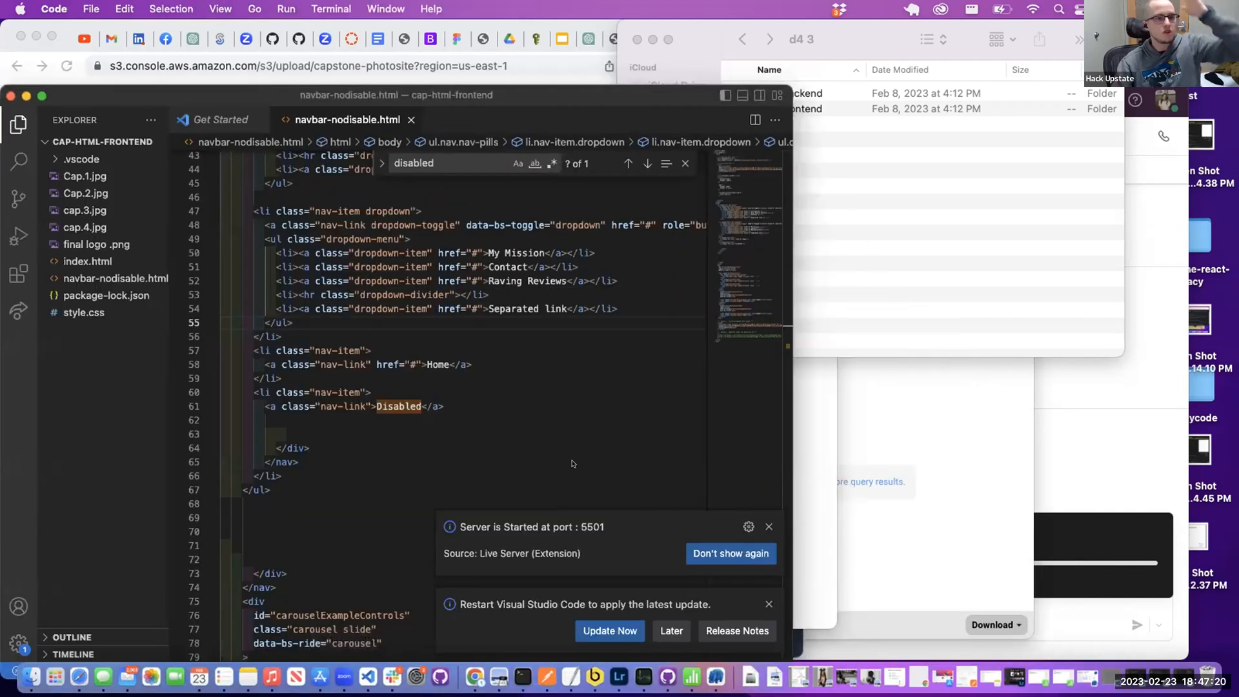
pyautogui.click(766, 526)
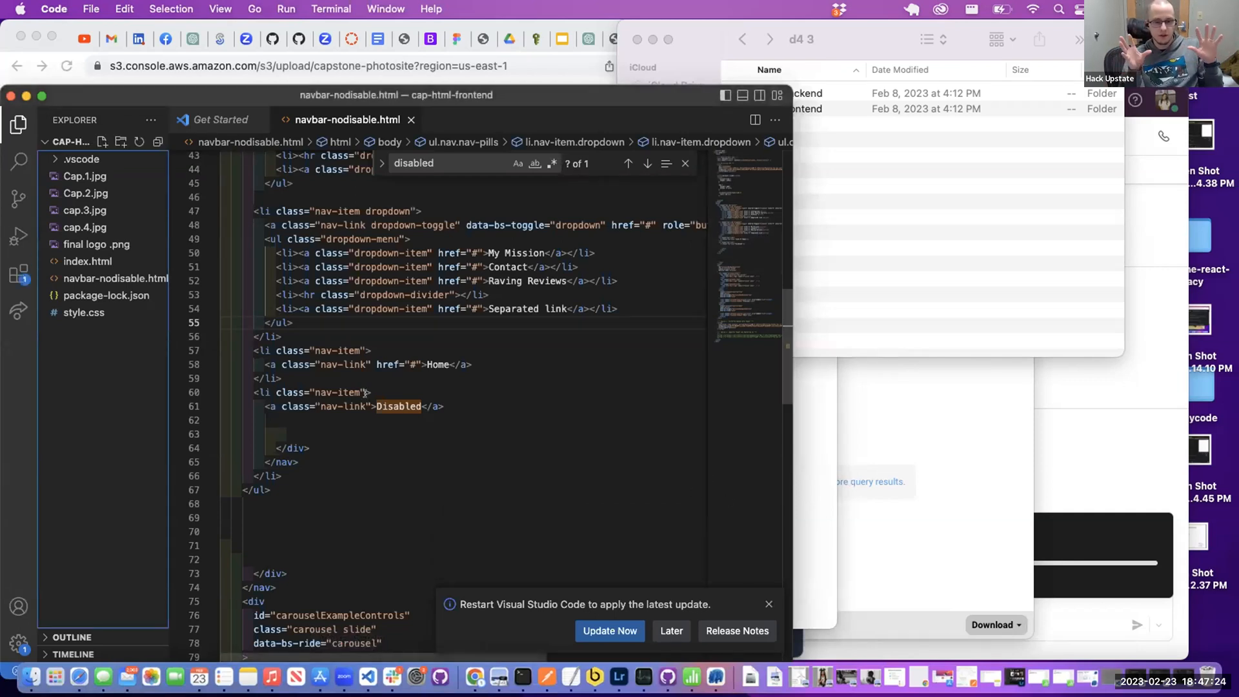
pyautogui.click(26, 95)
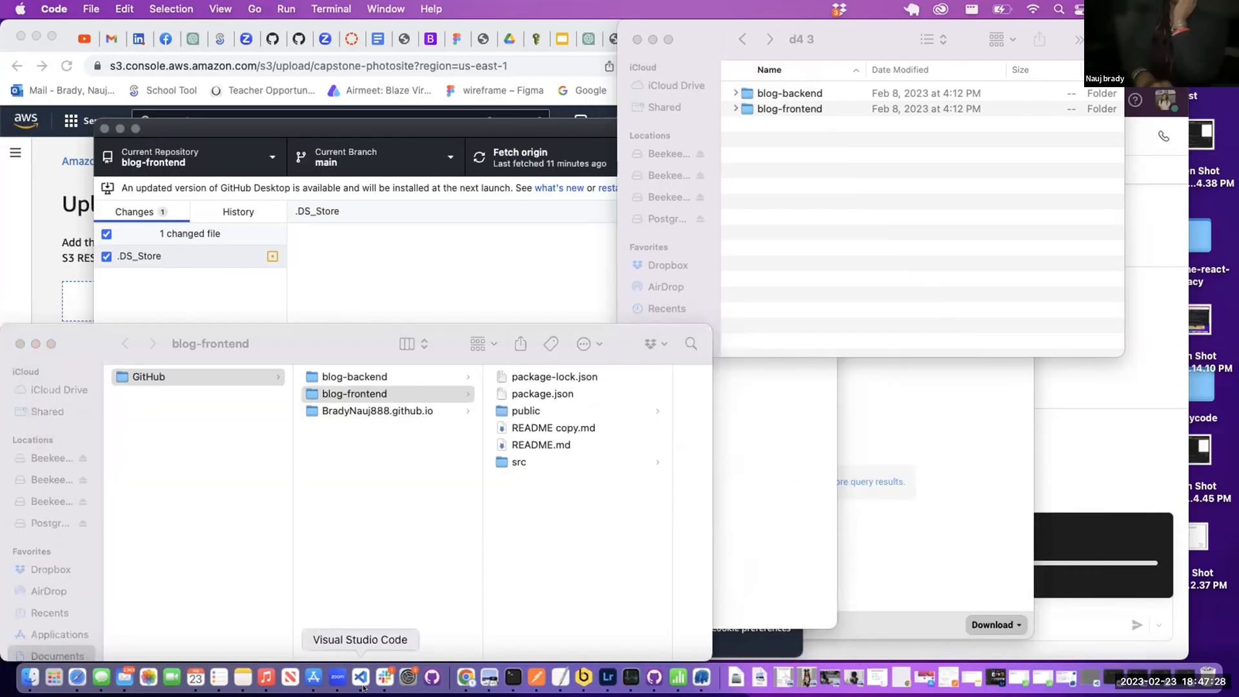
pyautogui.click(363, 686)
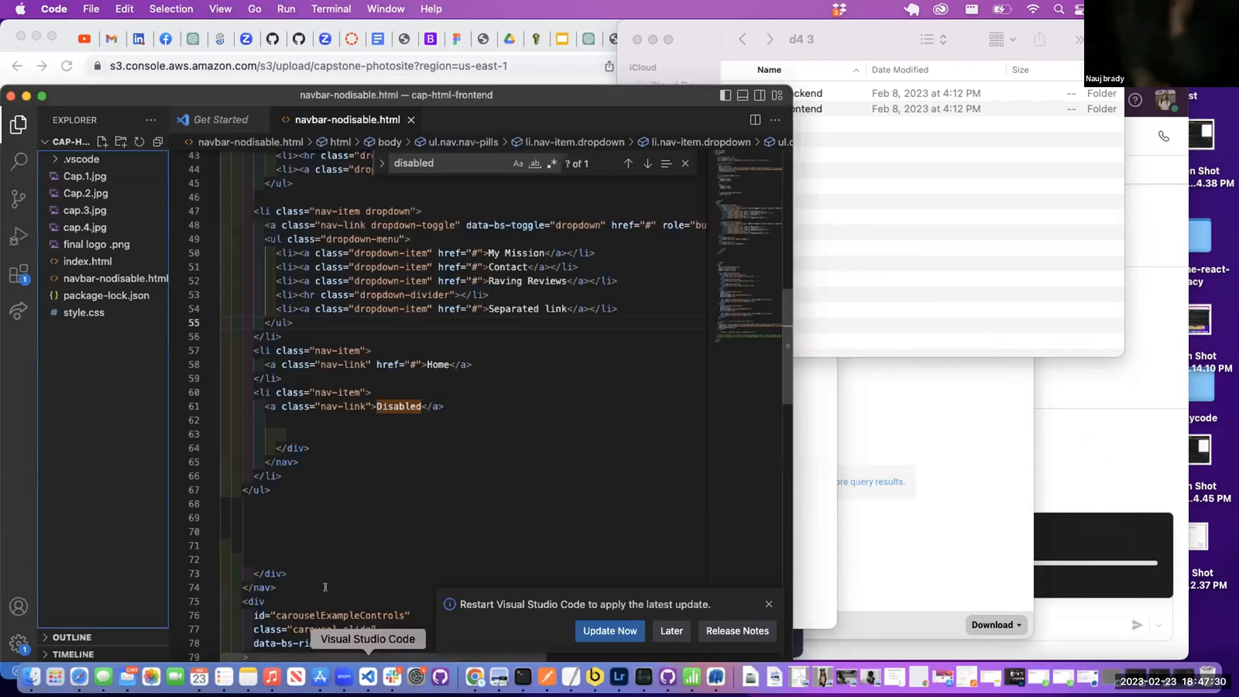
pyautogui.scroll(10, 389, 443)
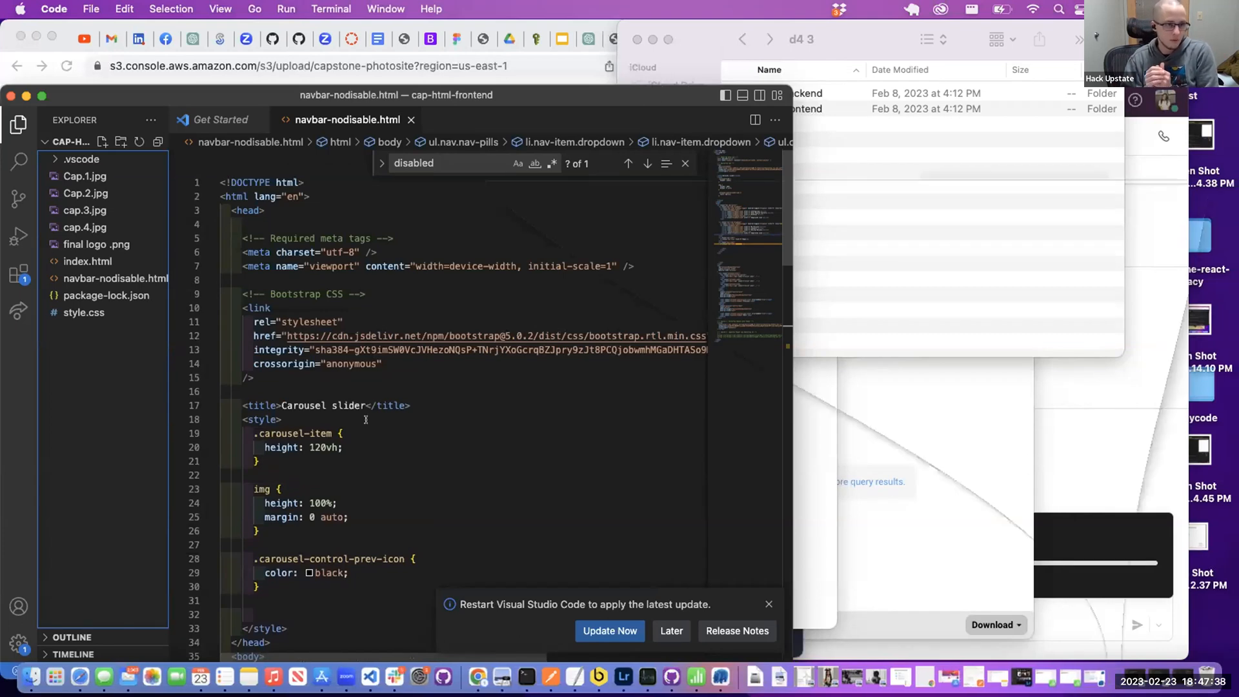
pyautogui.press('super+grave')
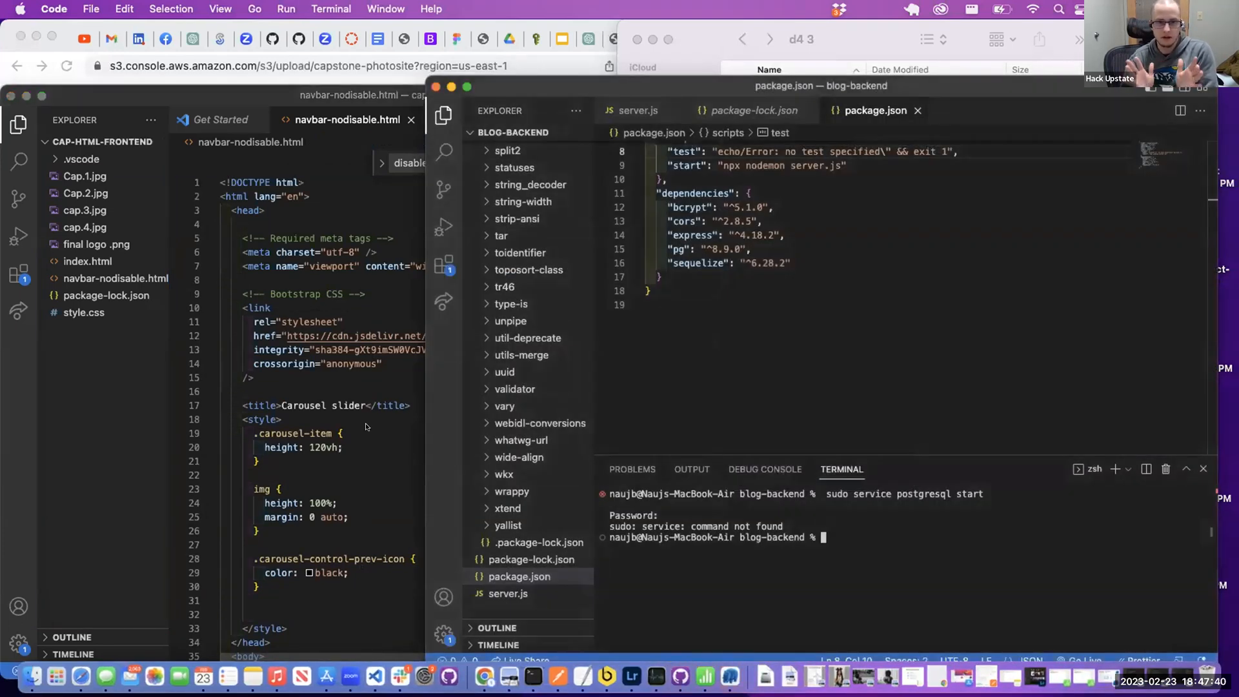
pyautogui.press('super+q')
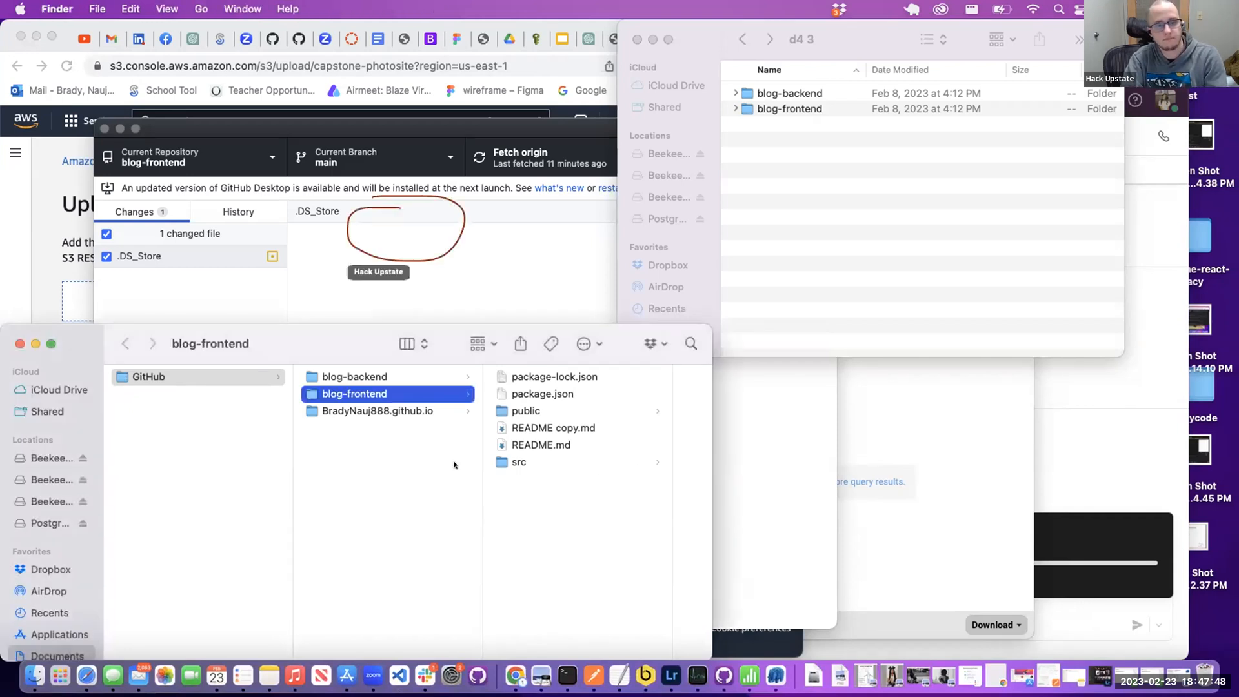
# - Switch to GitHub Desktop and open the blog-frontend repository in Visual Studio Code
pyautogui.click(477, 676)
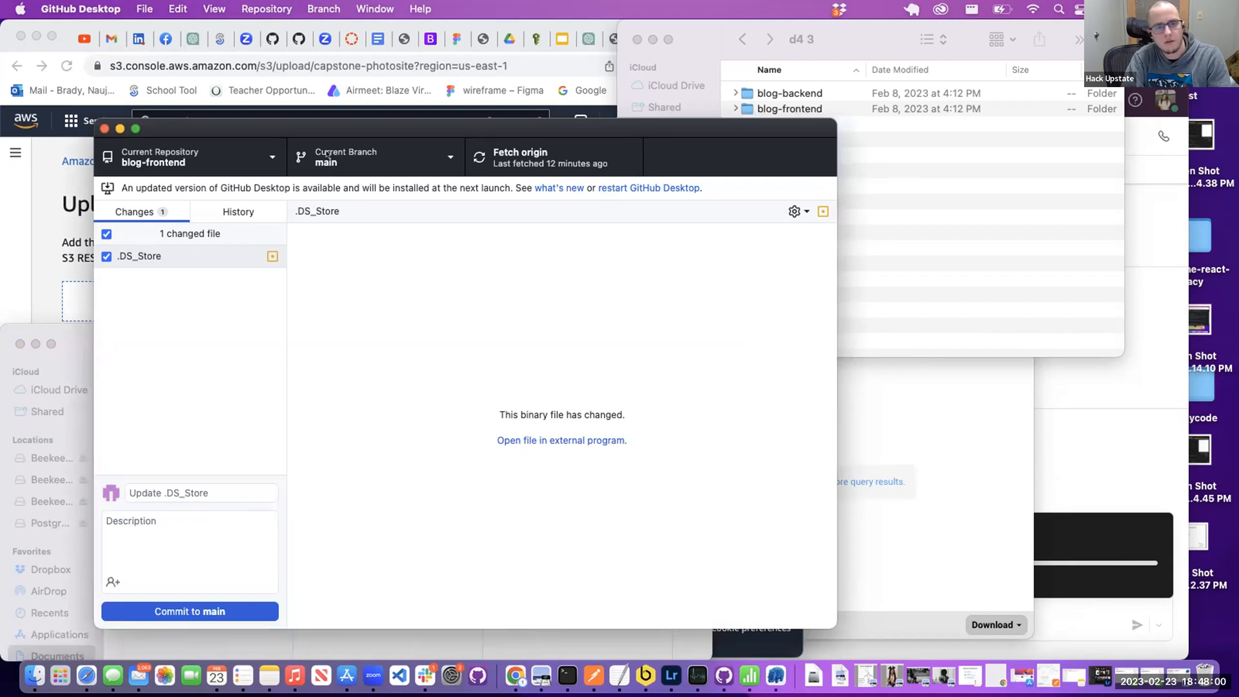
pyautogui.click(278, 6)
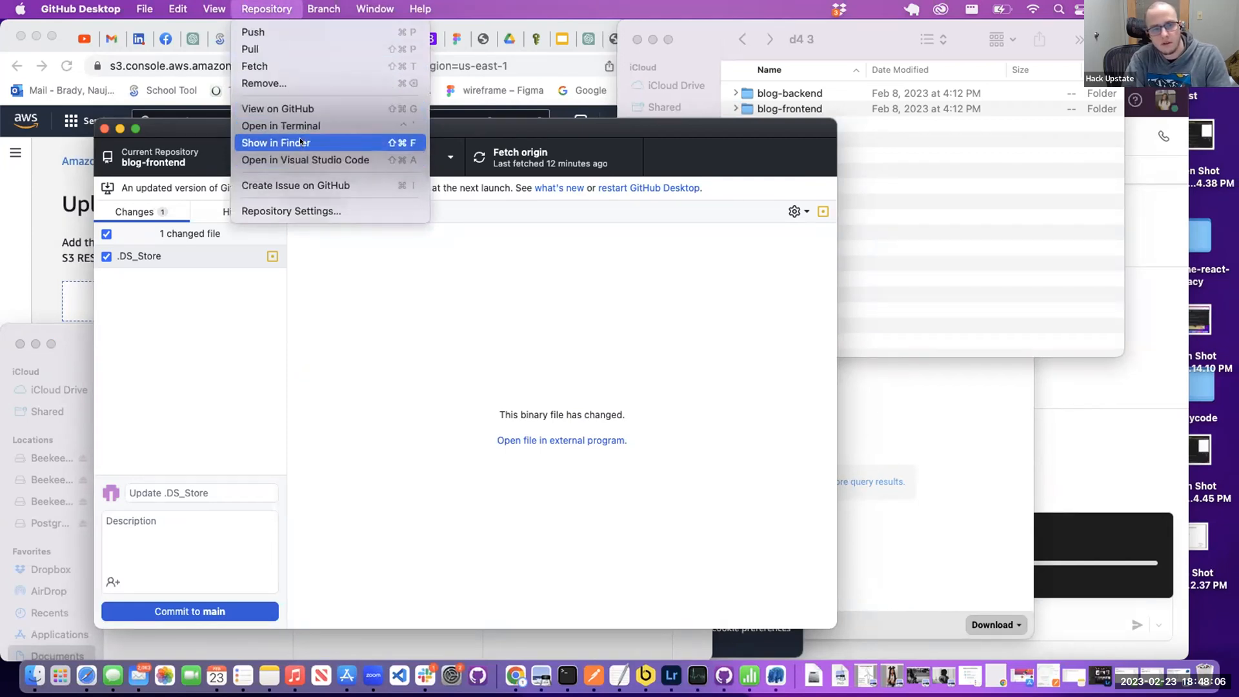
pyautogui.click(314, 160)
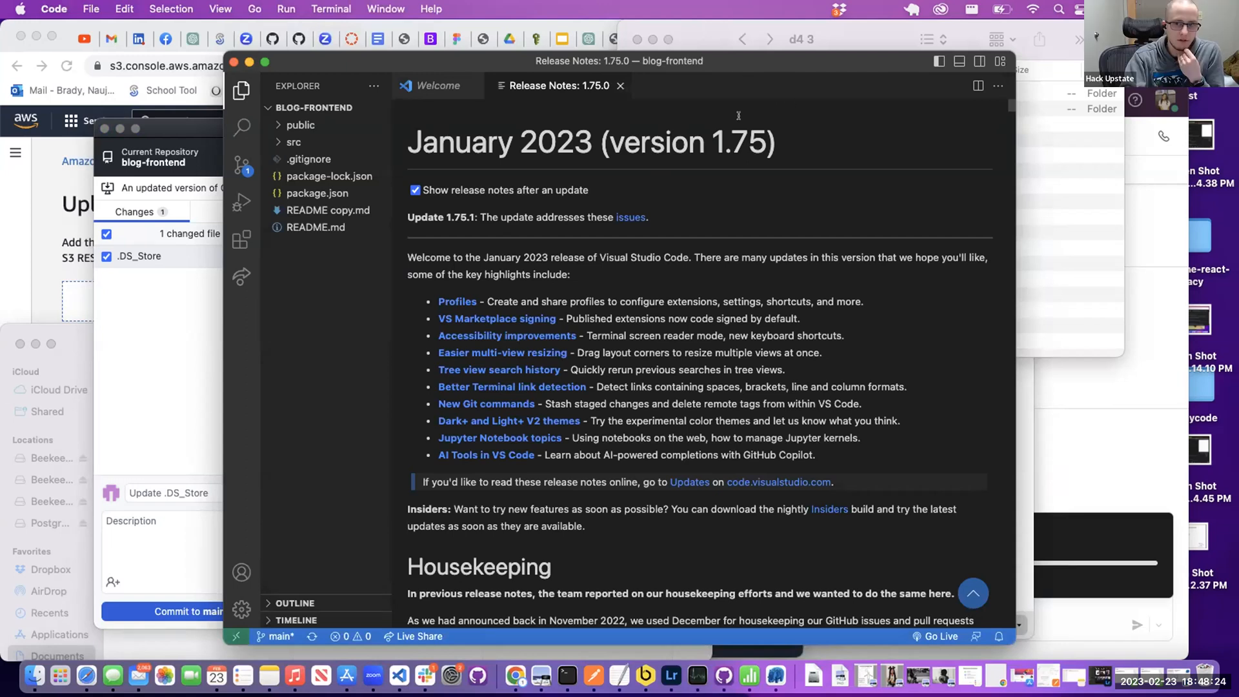
# - Open a new terminal in the blog-frontend project and install its dependencies with npm install
pyautogui.click(344, 8)
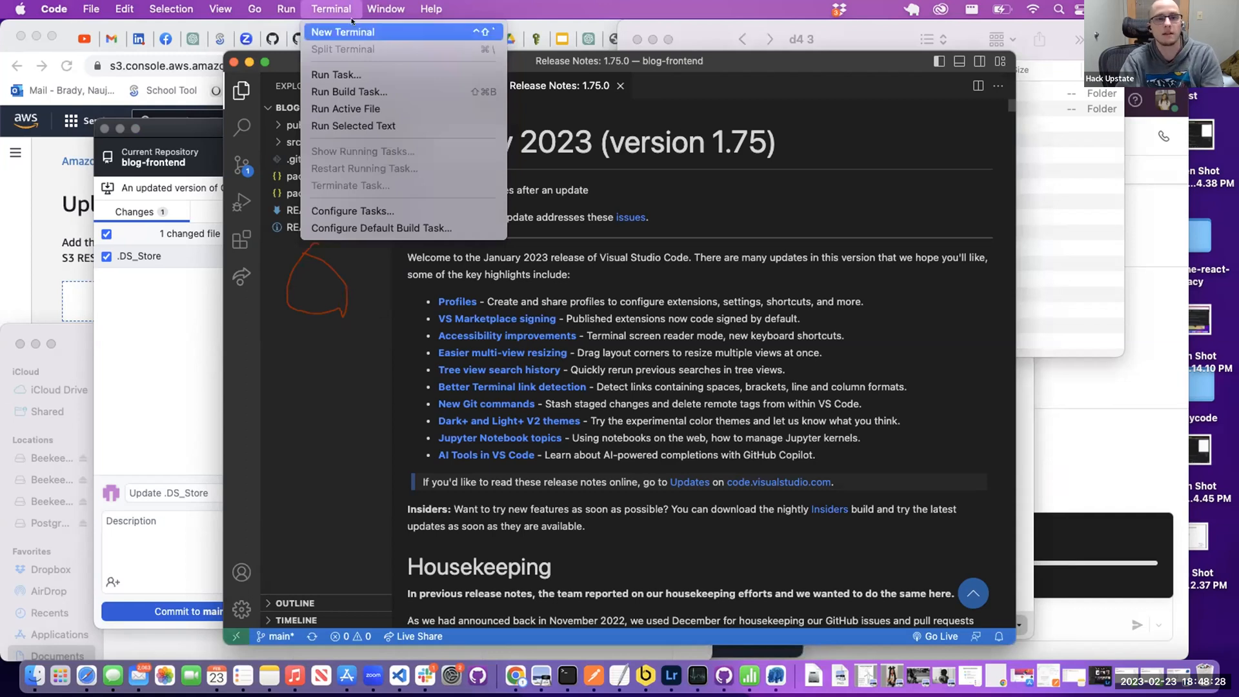
pyautogui.click(353, 29)
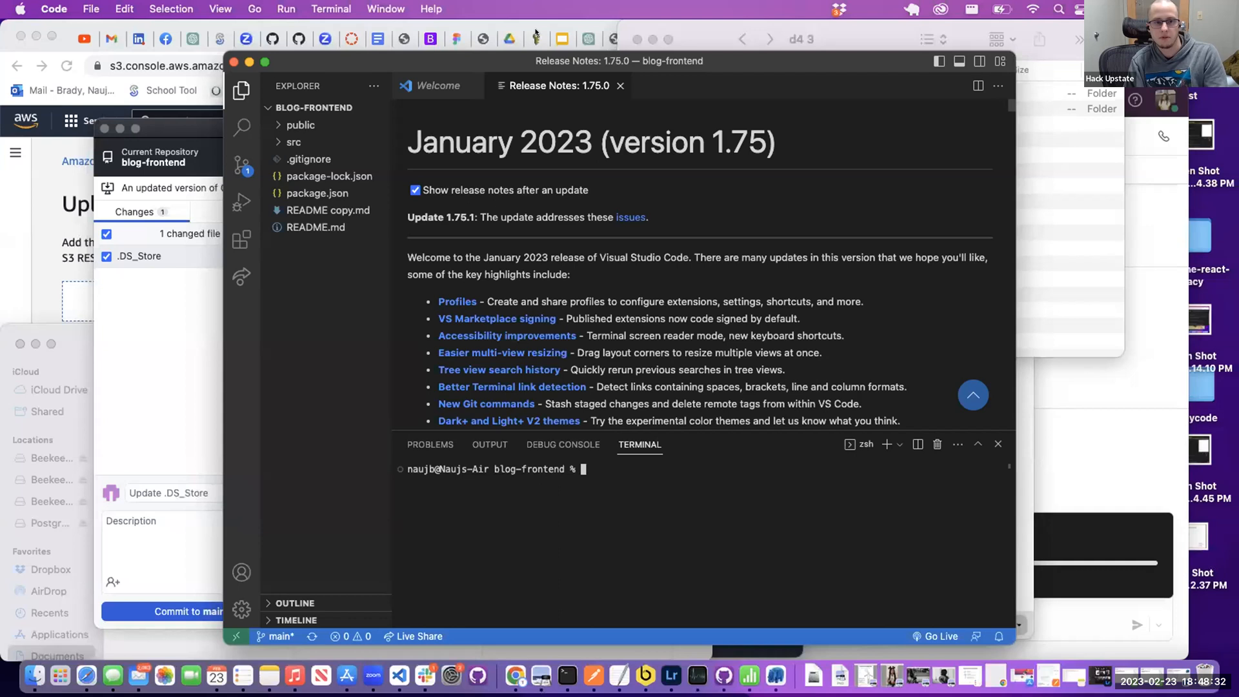
pyautogui.write('npm ')
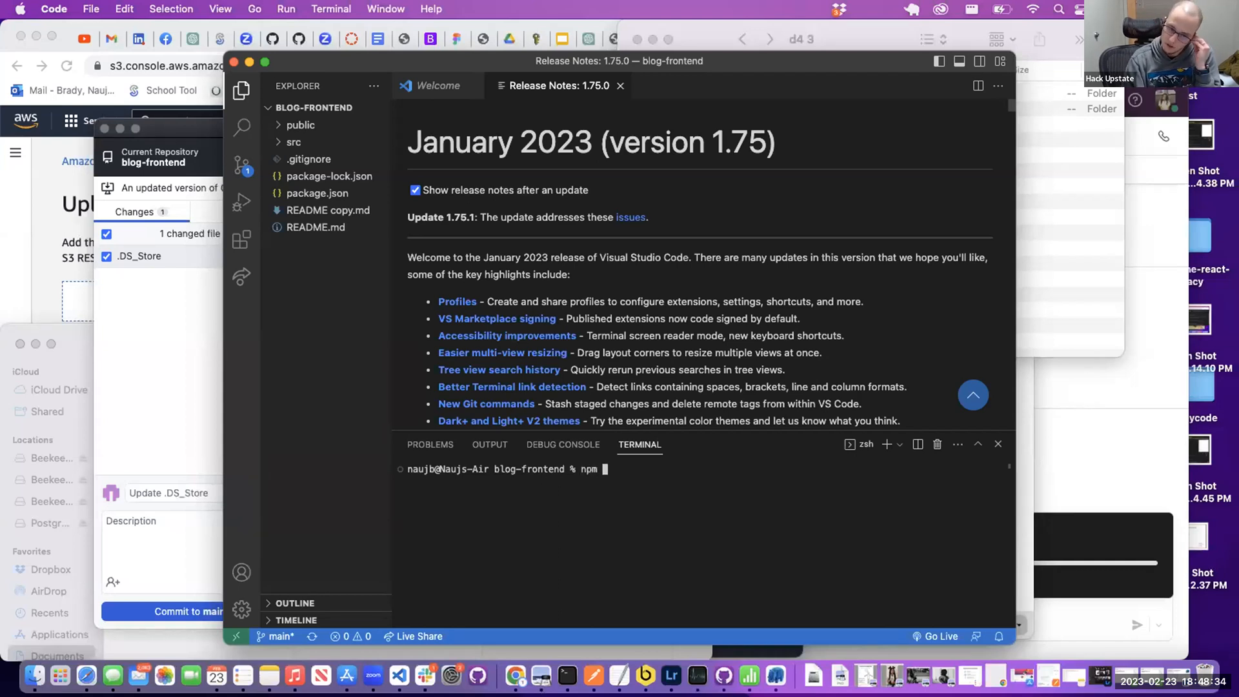
pyautogui.write('install')
pyautogui.press('Return')
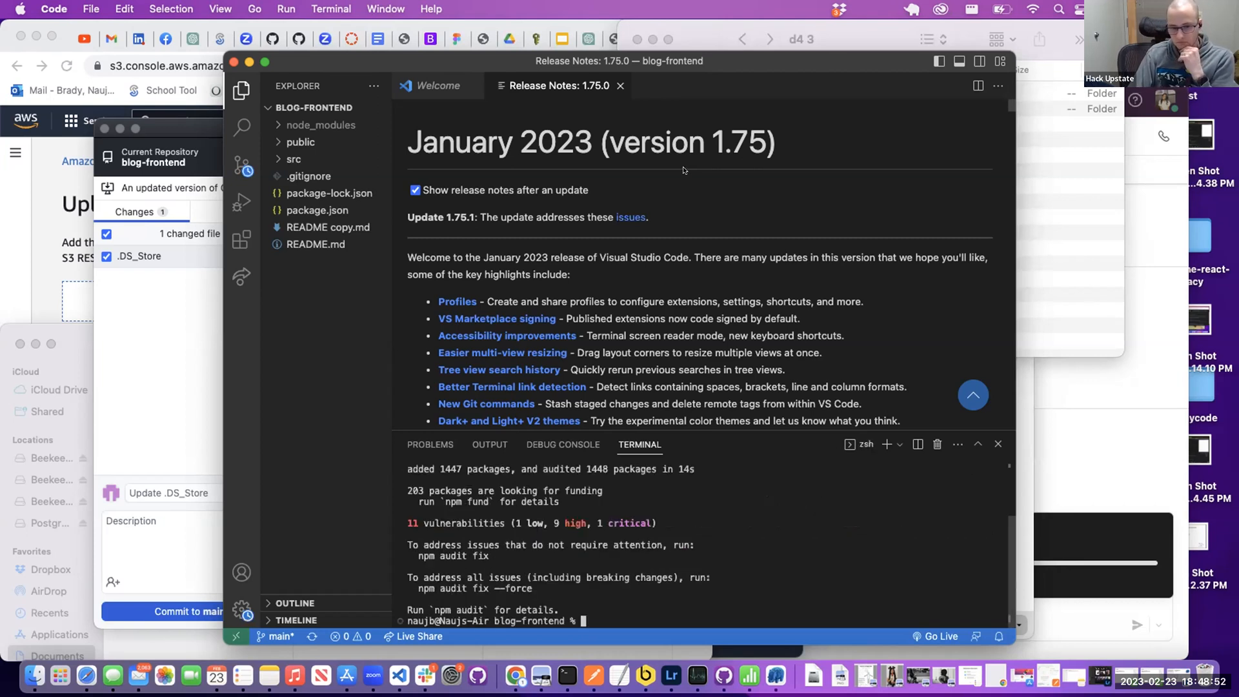
# - Create the production build of the blog-frontend project with npm run build
pyautogui.write('npm run buil')
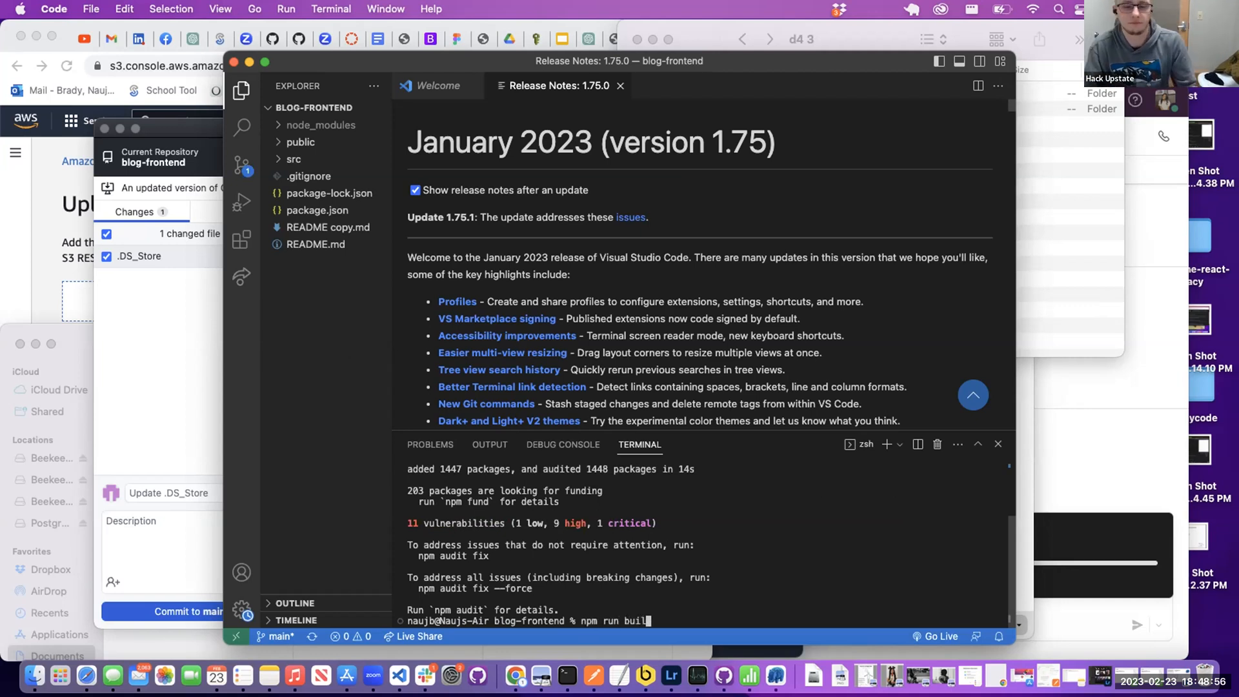
pyautogui.write('d')
pyautogui.press('Return')
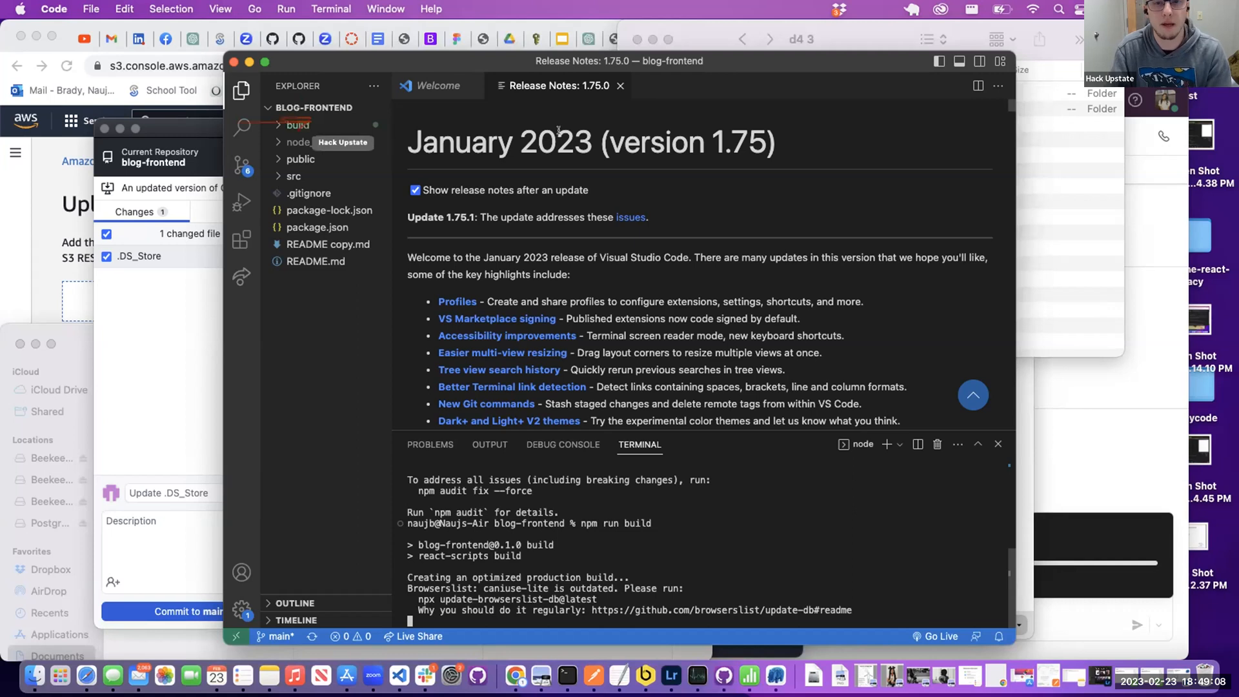
pyautogui.click(334, 124)
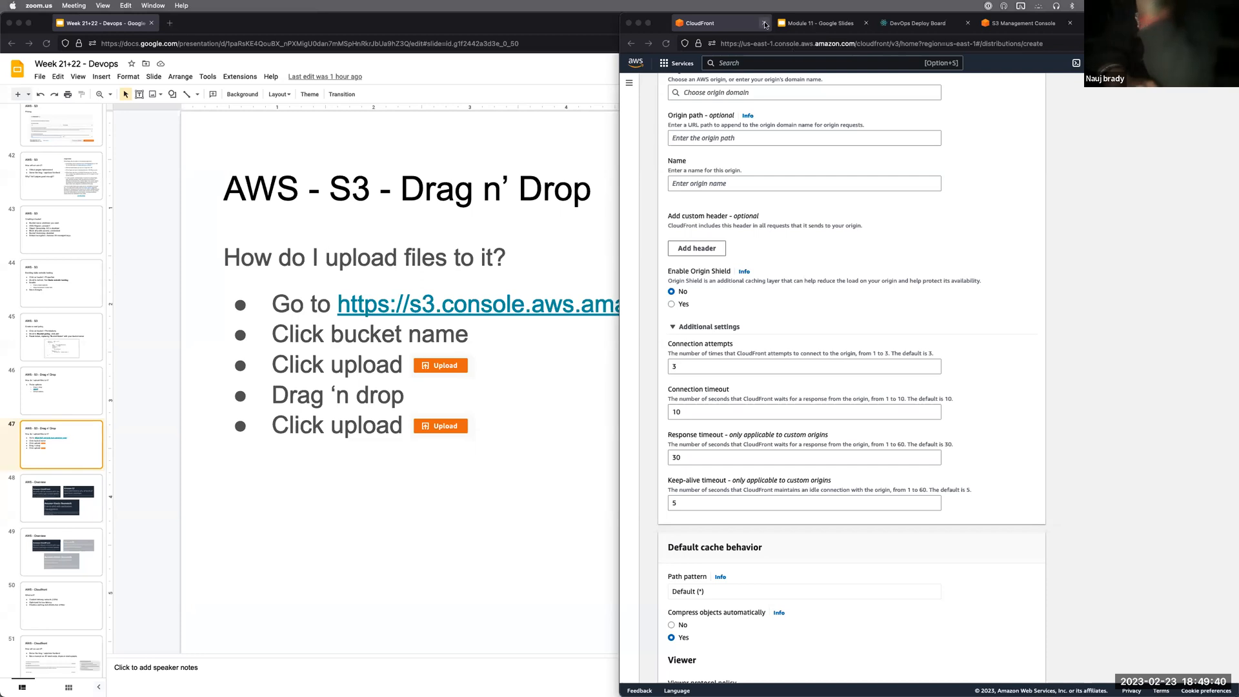
# - Close the CloudFront page and cancel the pending upload of src files in the S3 console
pyautogui.click(1054, 138)
pyautogui.press('super+w')
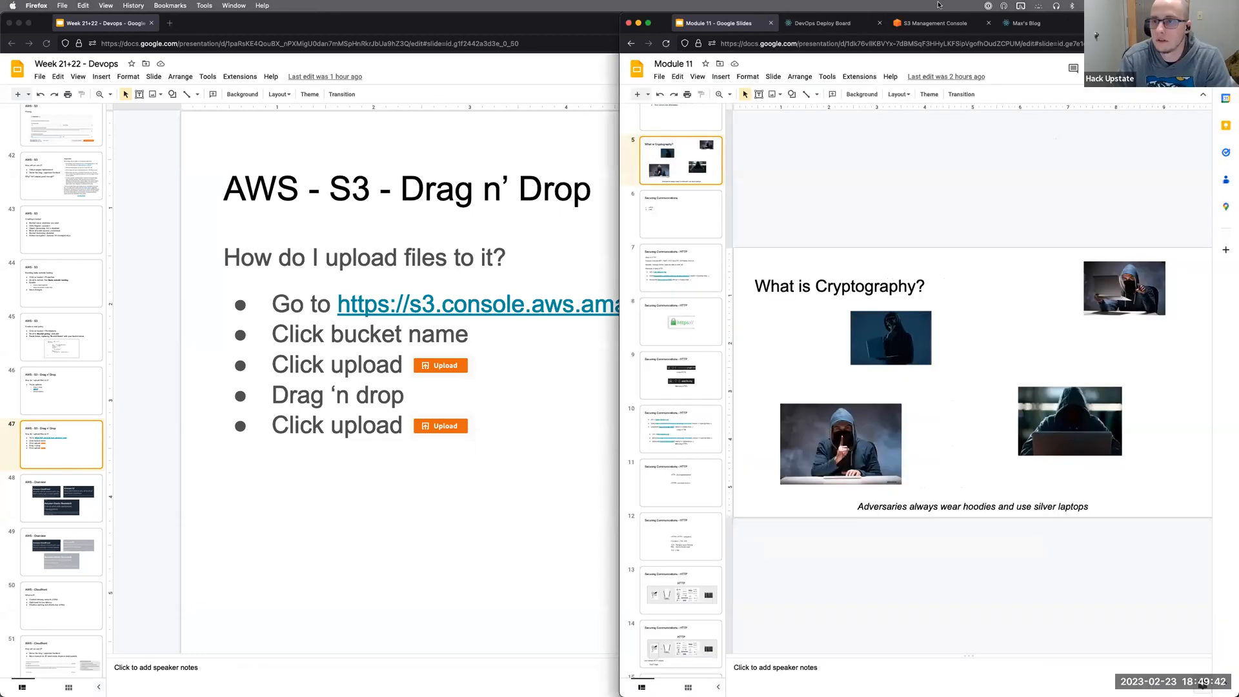
pyautogui.click(927, 26)
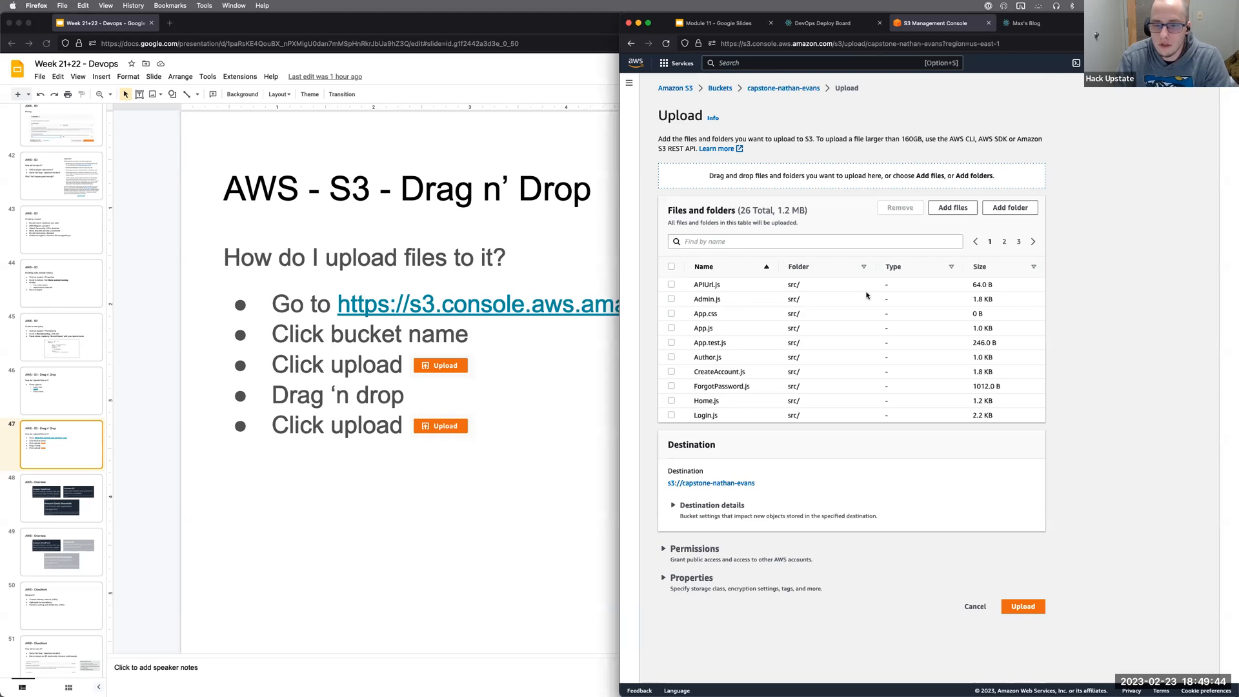
pyautogui.hotkey('ctrl', 'alt', 'Return')
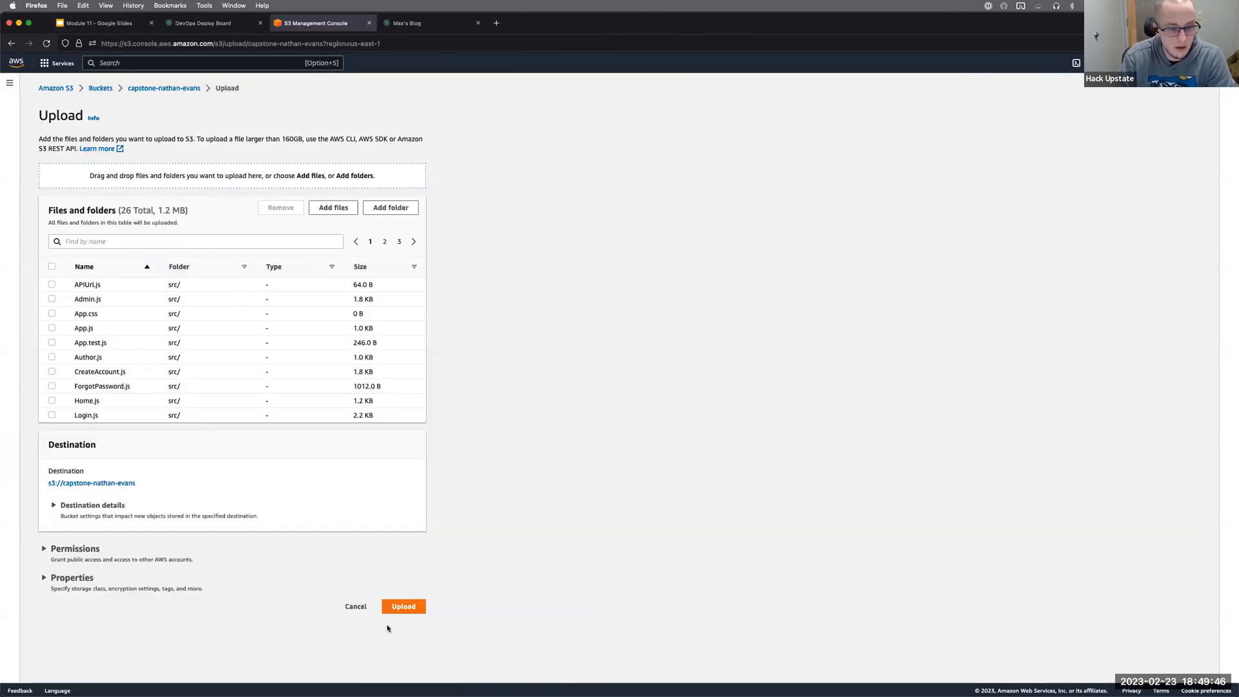
pyautogui.moveTo(167, 284); pyautogui.dragTo(182, 403)
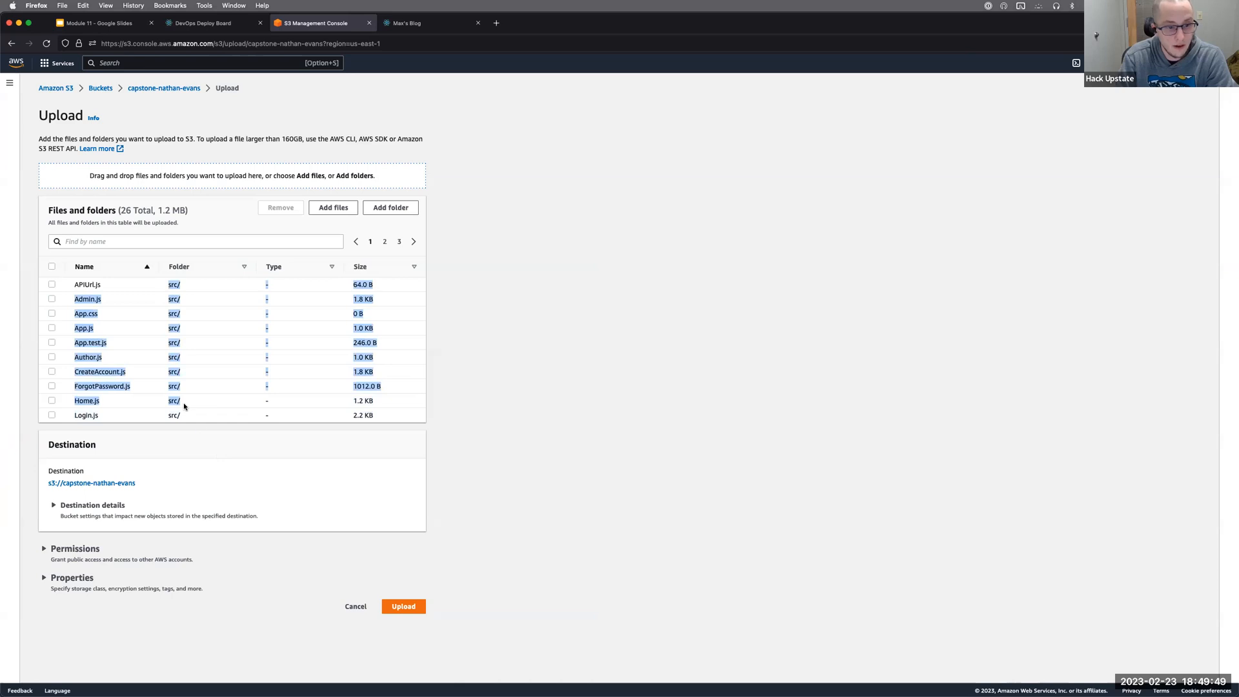
pyautogui.click(356, 607)
pyautogui.click(725, 418)
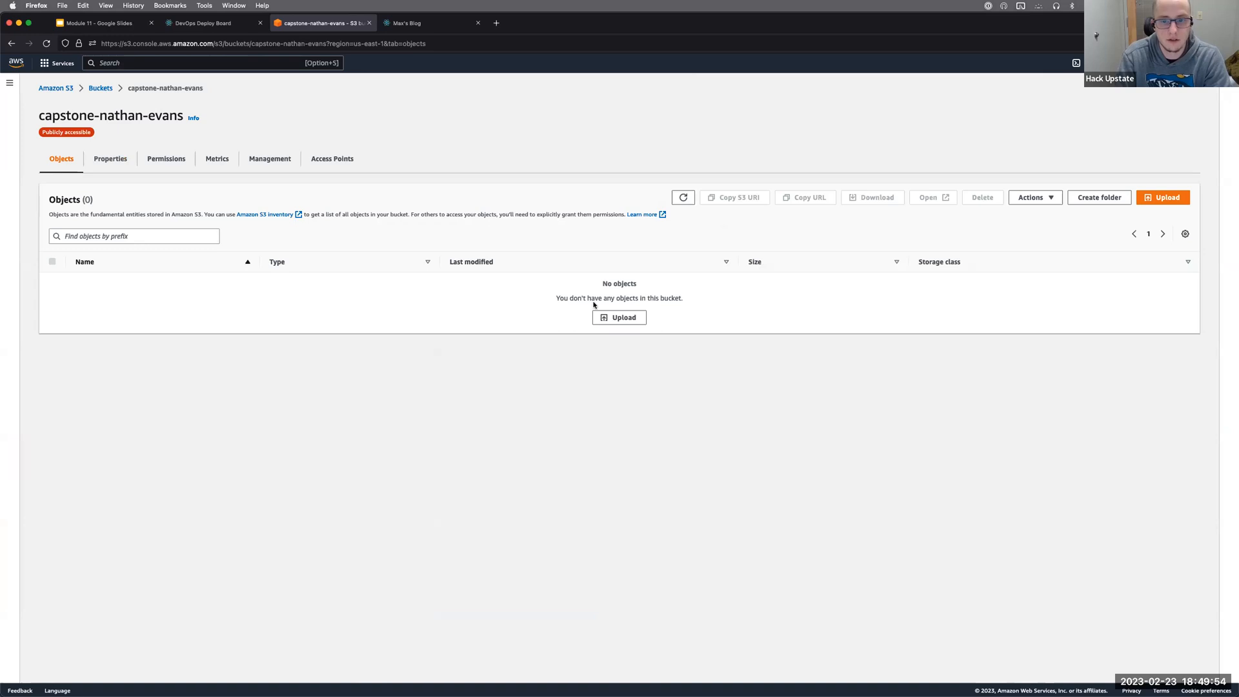
# - Start a new upload to the empty capstone bucket and arrange the S3 page side by side with Visual Studio Code
pyautogui.click(621, 323)
pyautogui.hotkey('ctrl', 'alt', 'Right')
pyautogui.moveTo(585, 690)
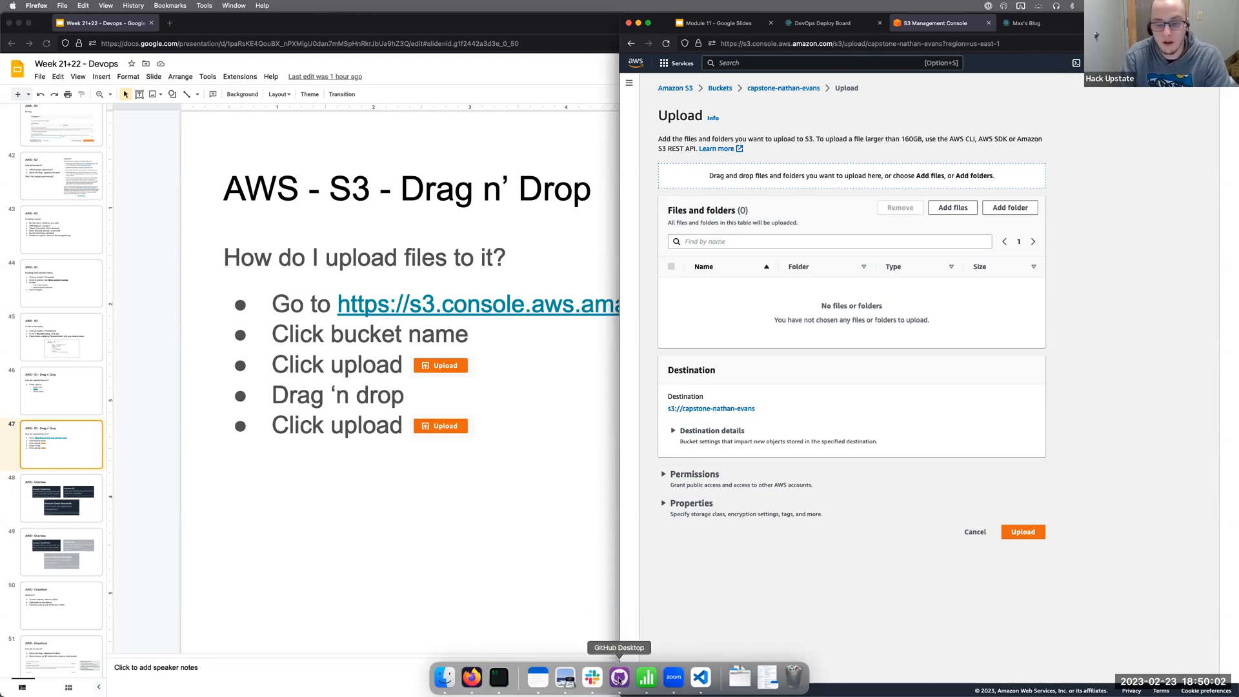
pyautogui.click(700, 677)
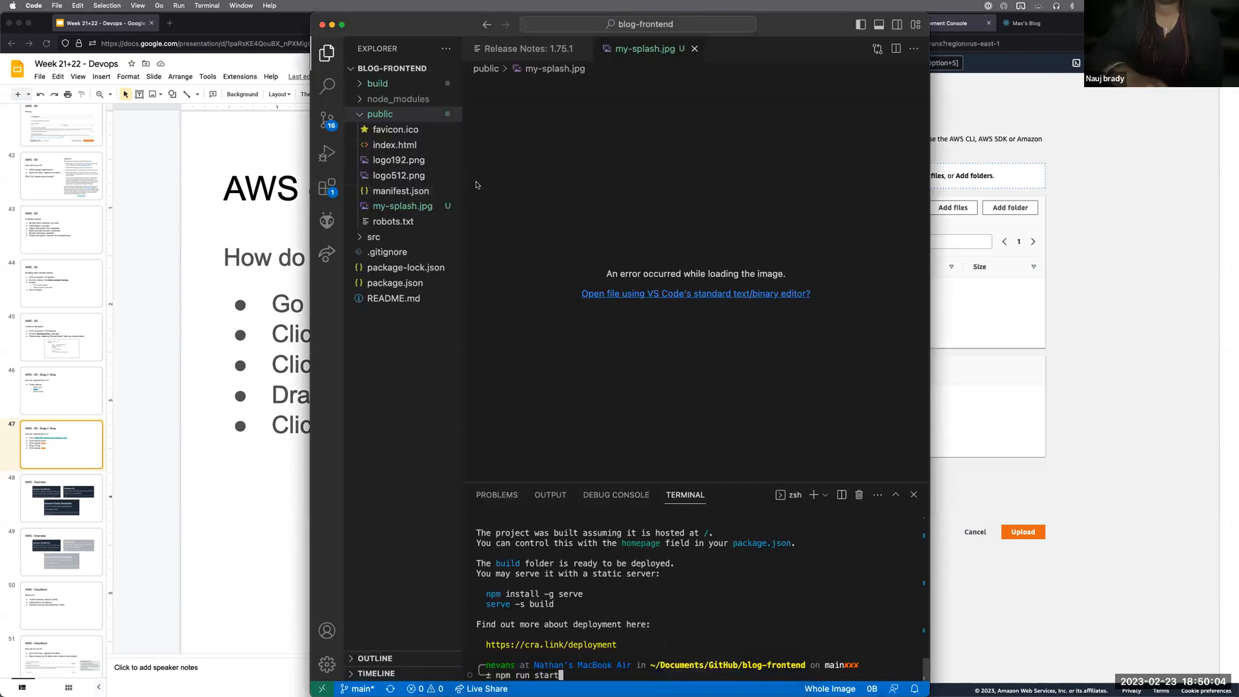
pyautogui.hotkey('ctrl', 'alt', 'Left')
pyautogui.moveTo(312, 56); pyautogui.dragTo(216, 54)
# - Examine the contents of the project's build folder and its static subfolder
pyautogui.click(75, 85)
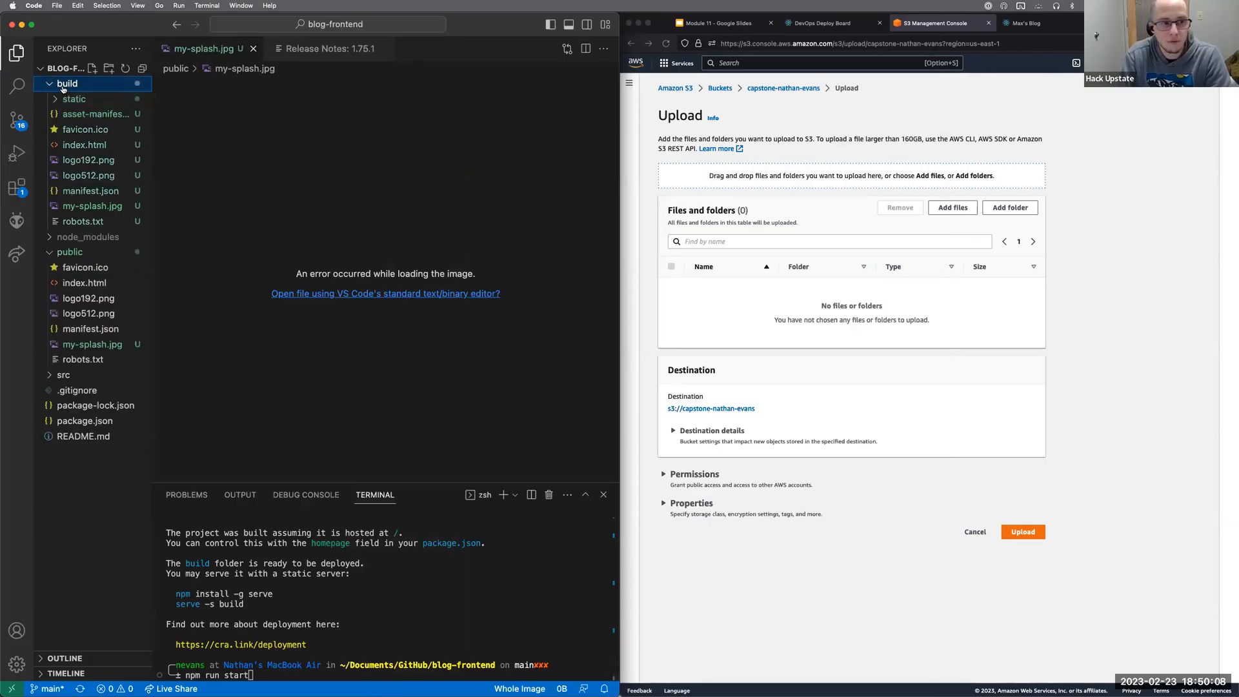
pyautogui.click(80, 102)
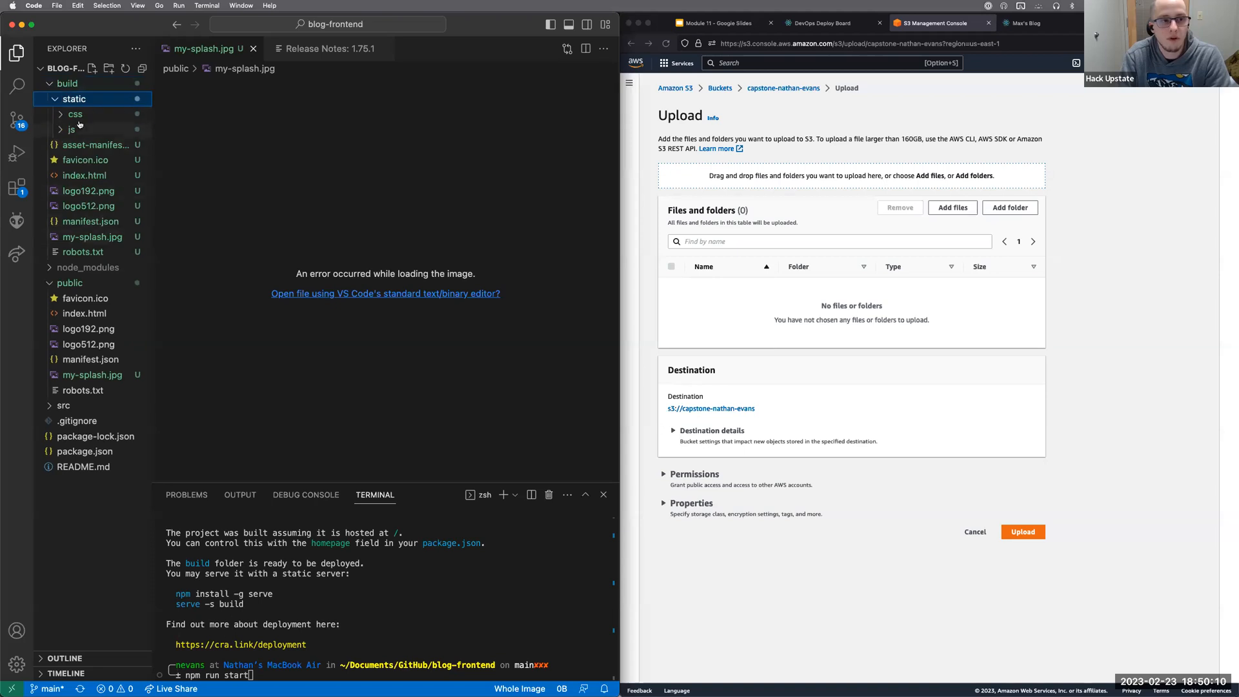
pyautogui.click(58, 102)
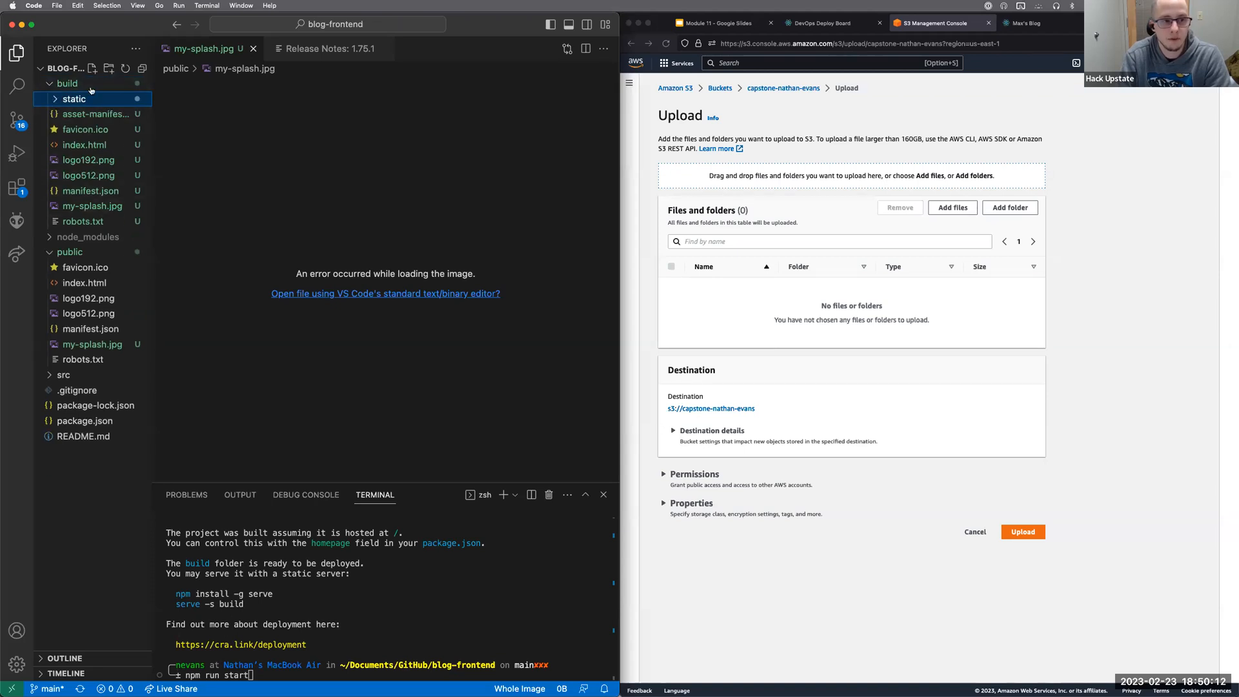
pyautogui.rightClick(78, 86)
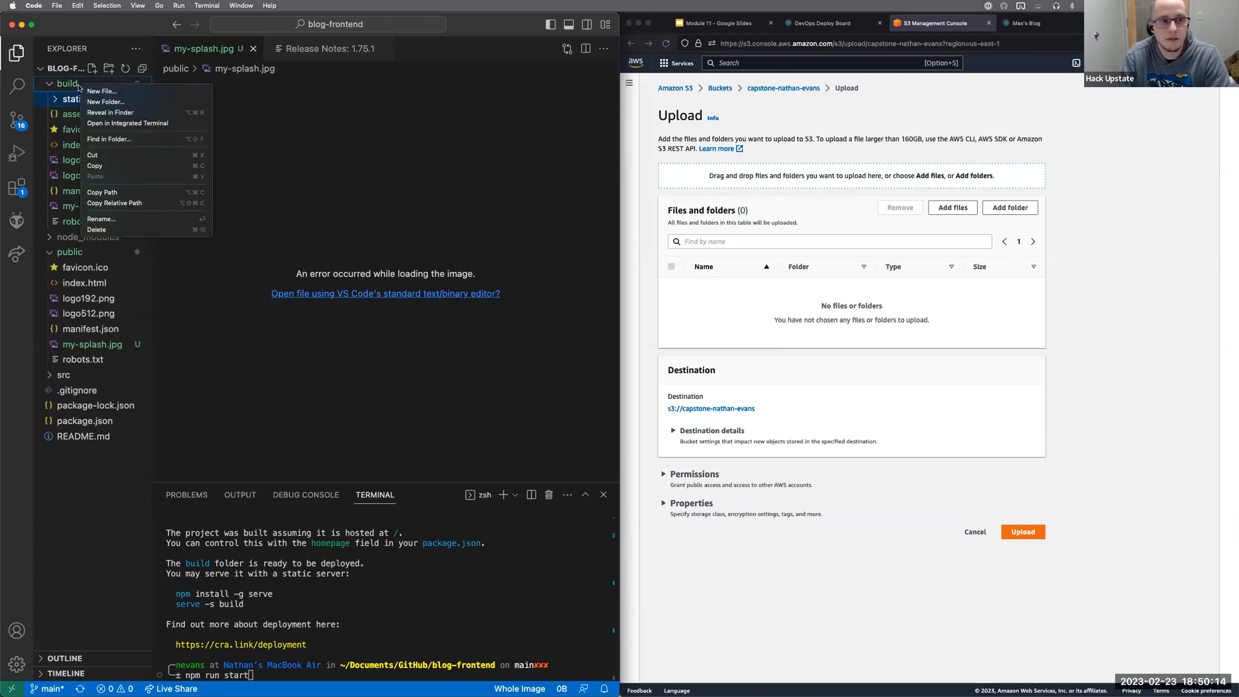
pyautogui.click(136, 140)
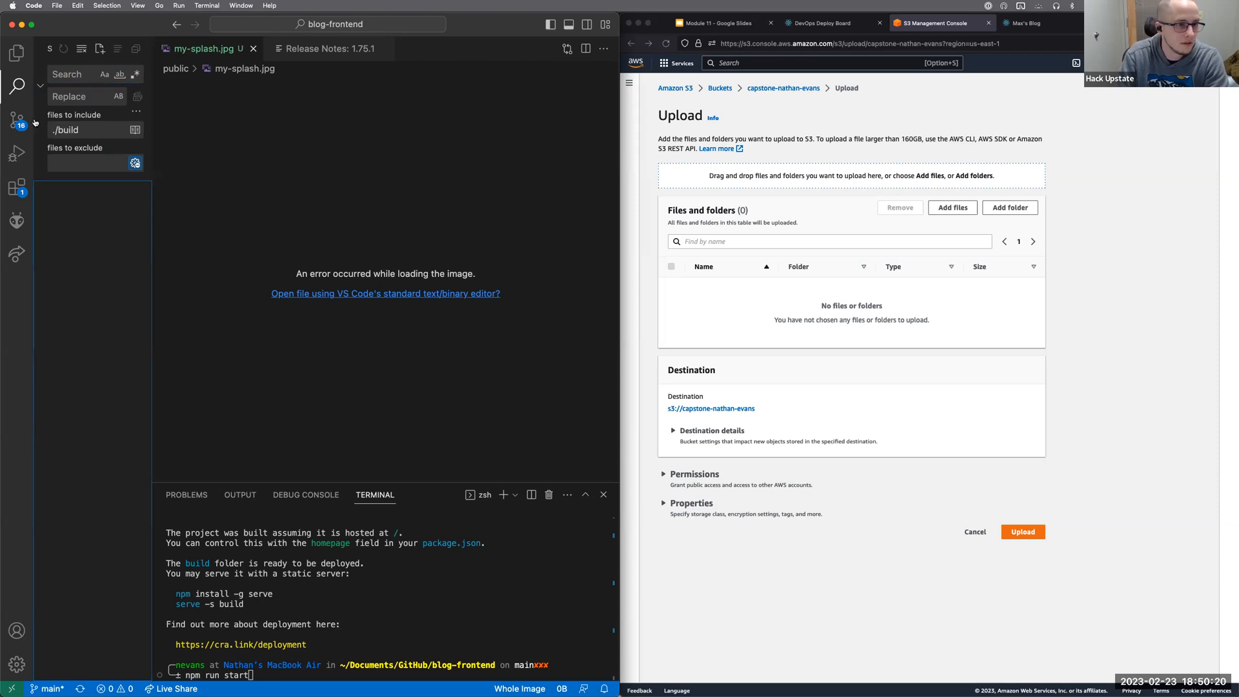
pyautogui.click(16, 54)
# - Reveal the build folder in Finder, upload all of its contents to the capstone bucket, and close the upload status
pyautogui.rightClick(71, 84)
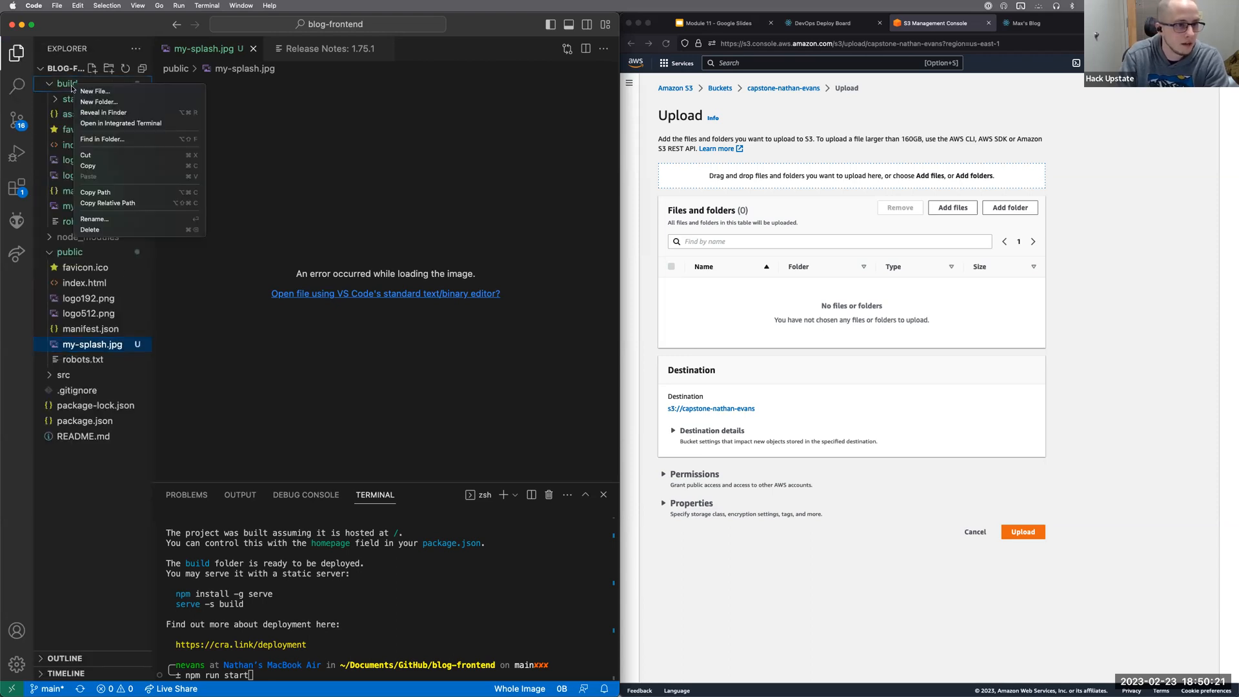
pyautogui.click(95, 113)
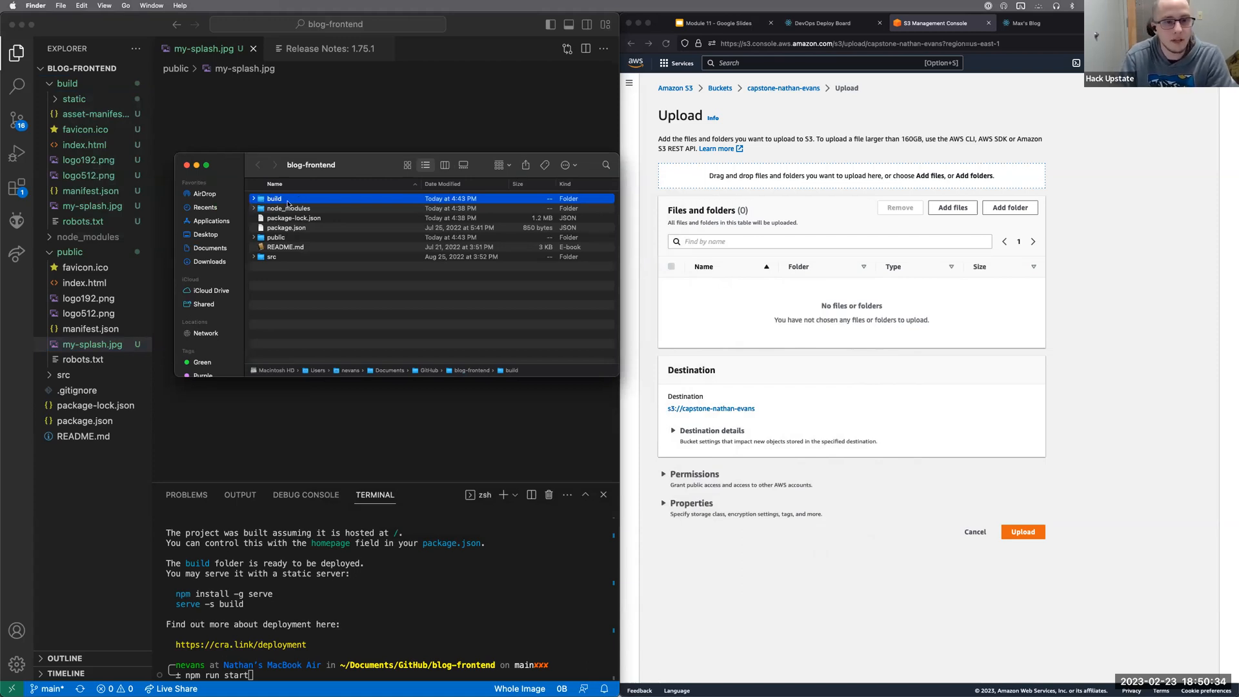
pyautogui.doubleClick(287, 200)
pyautogui.press('super+a')
pyautogui.moveTo(277, 210); pyautogui.dragTo(757, 292)
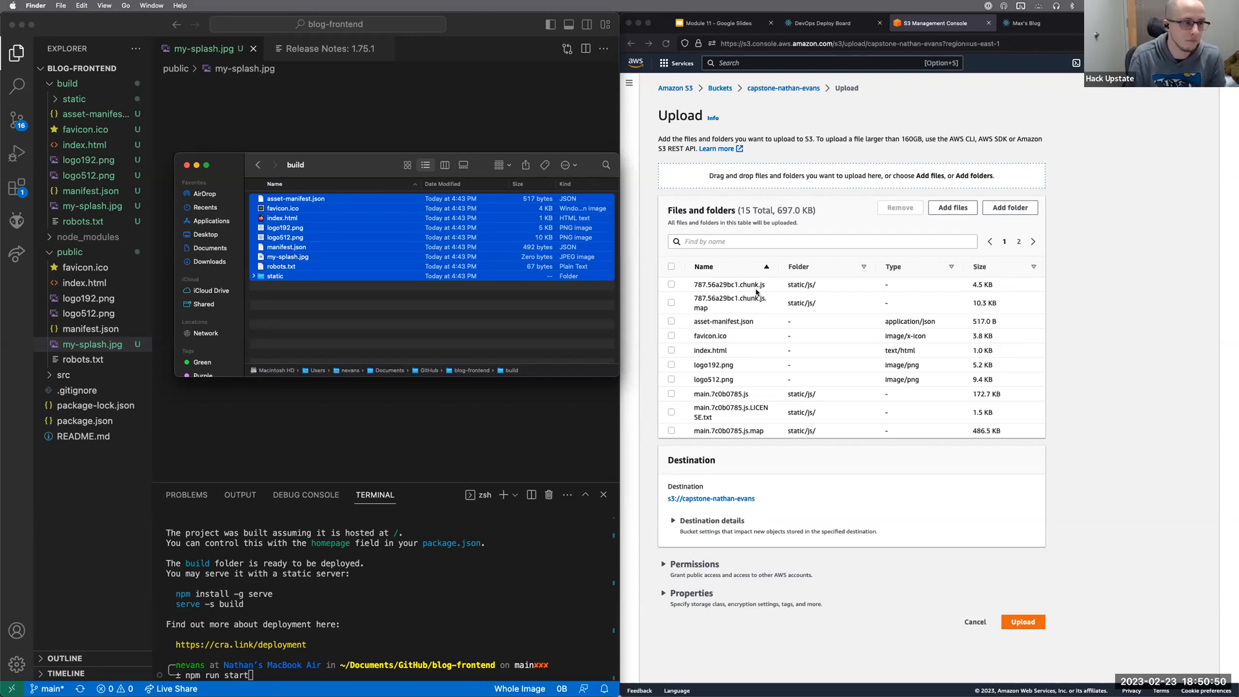
pyautogui.click(1016, 620)
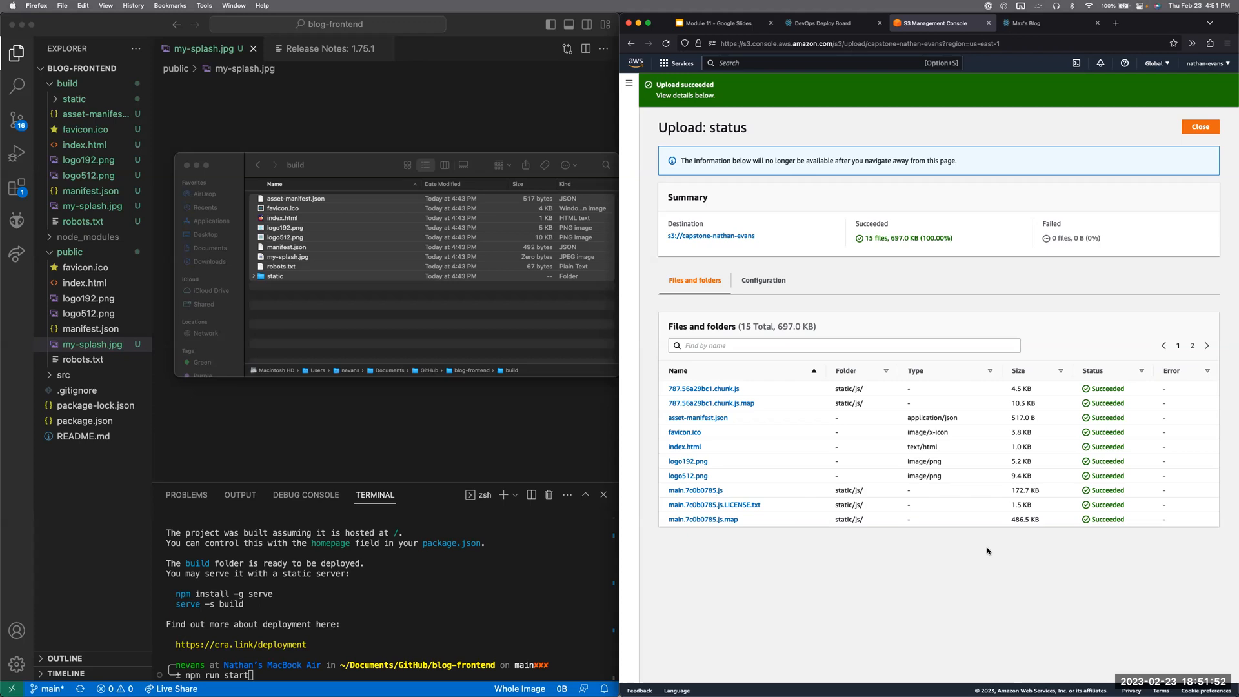
pyautogui.click(1210, 127)
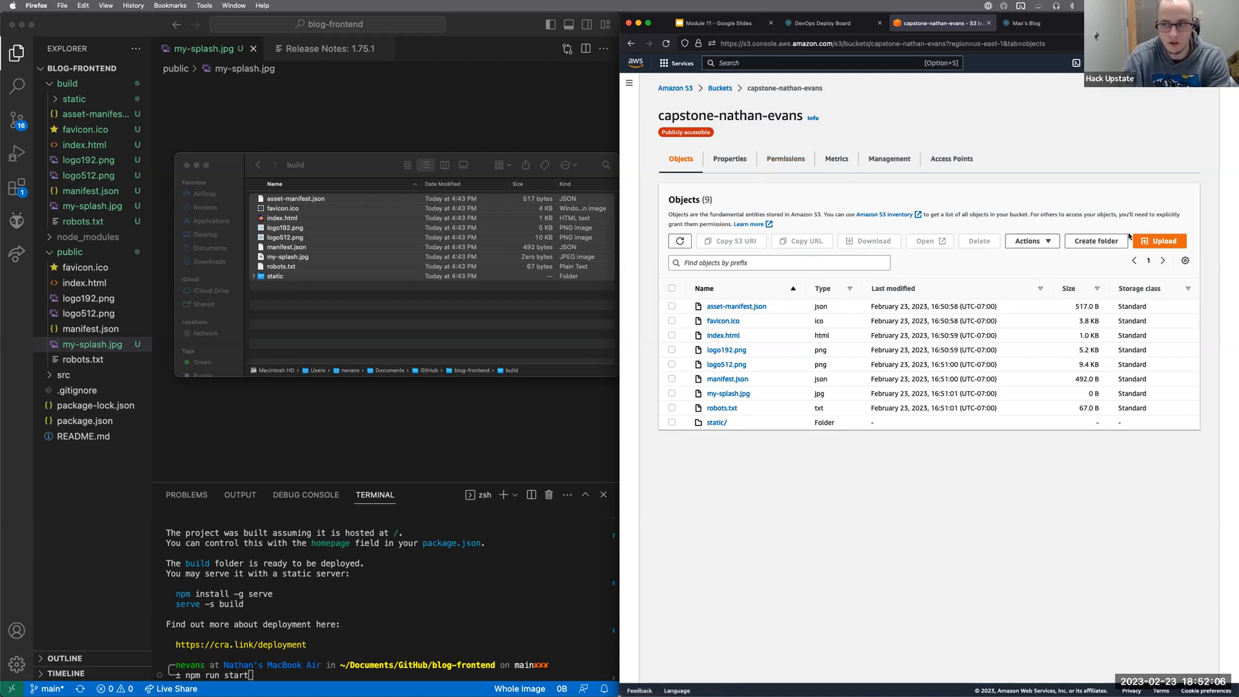
# - Reopen the capstone bucket from the buckets list and start another upload
pyautogui.click(720, 88)
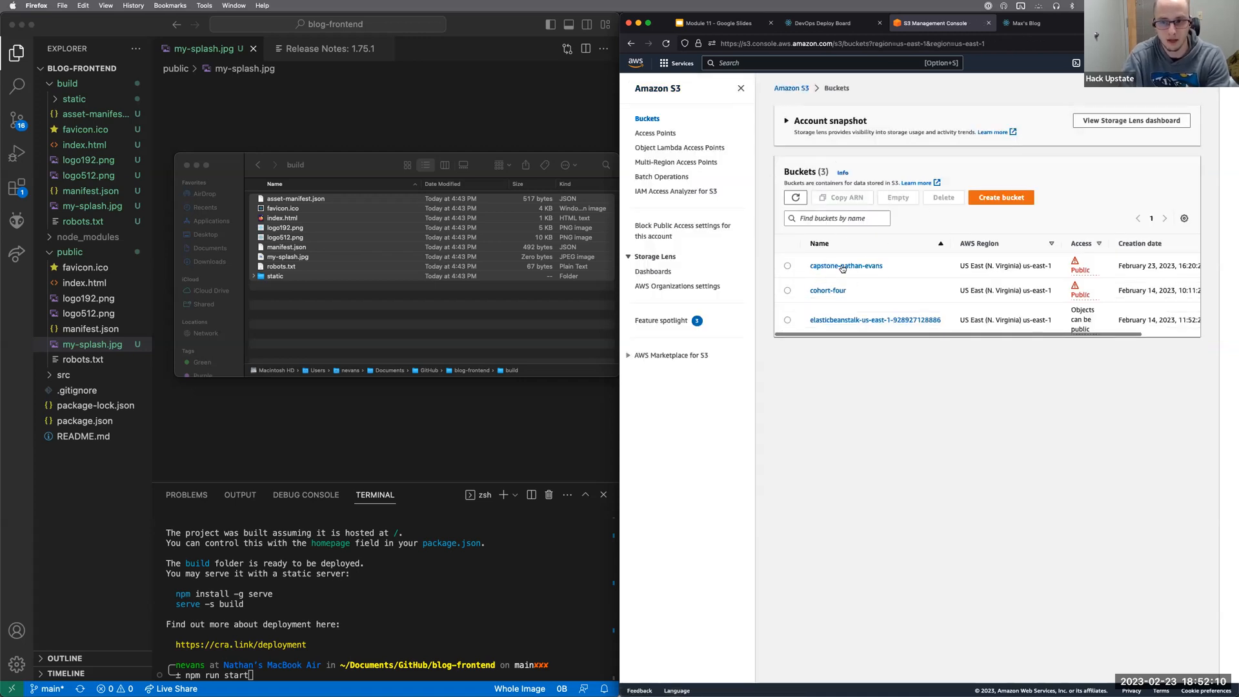
pyautogui.hotkey('ctrl', 'alt', 'Return')
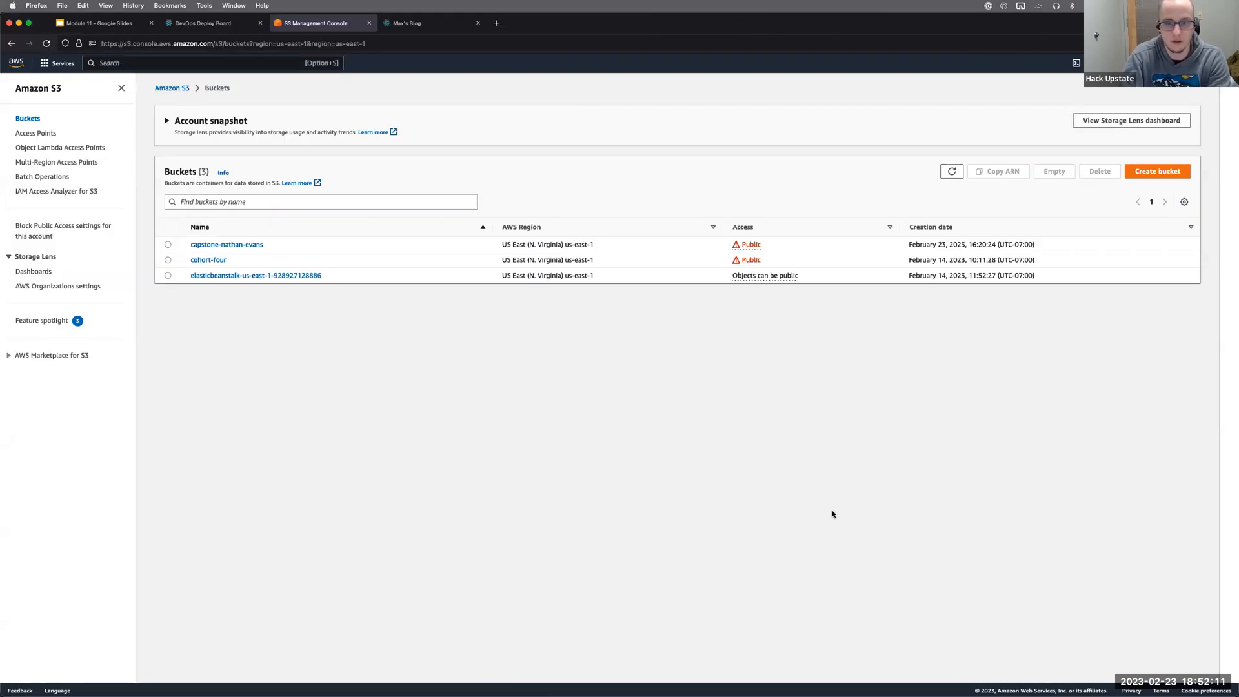
pyautogui.click(228, 246)
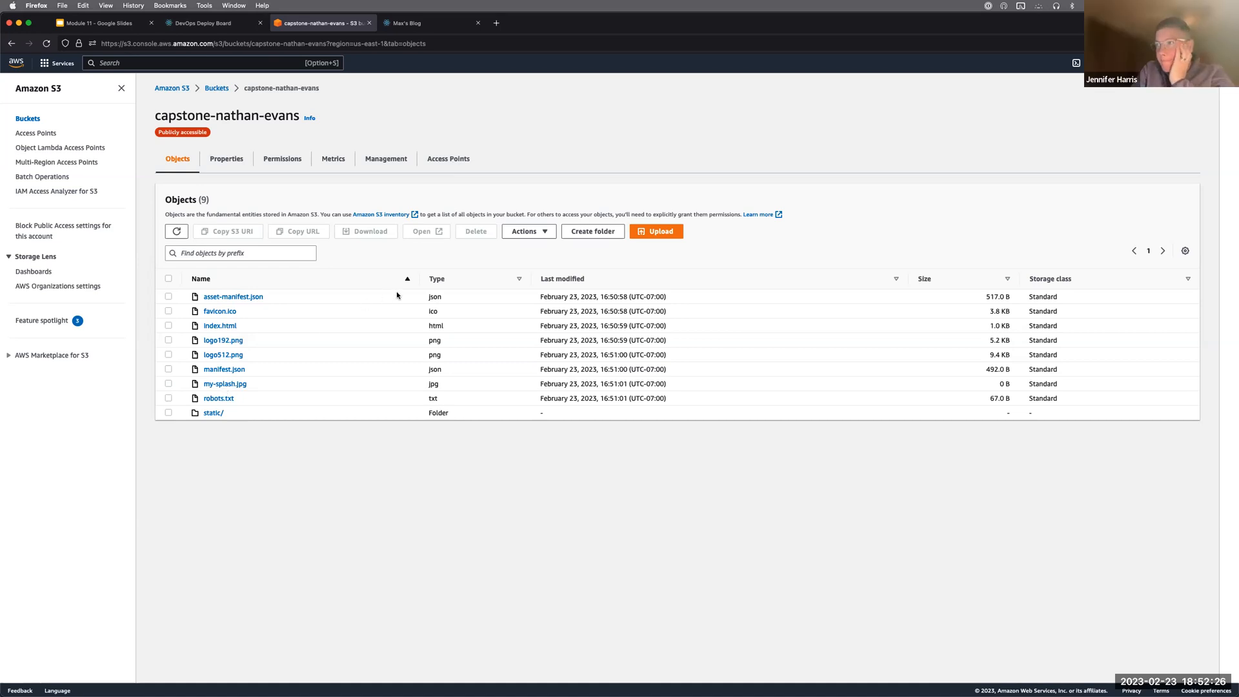
pyautogui.click(647, 233)
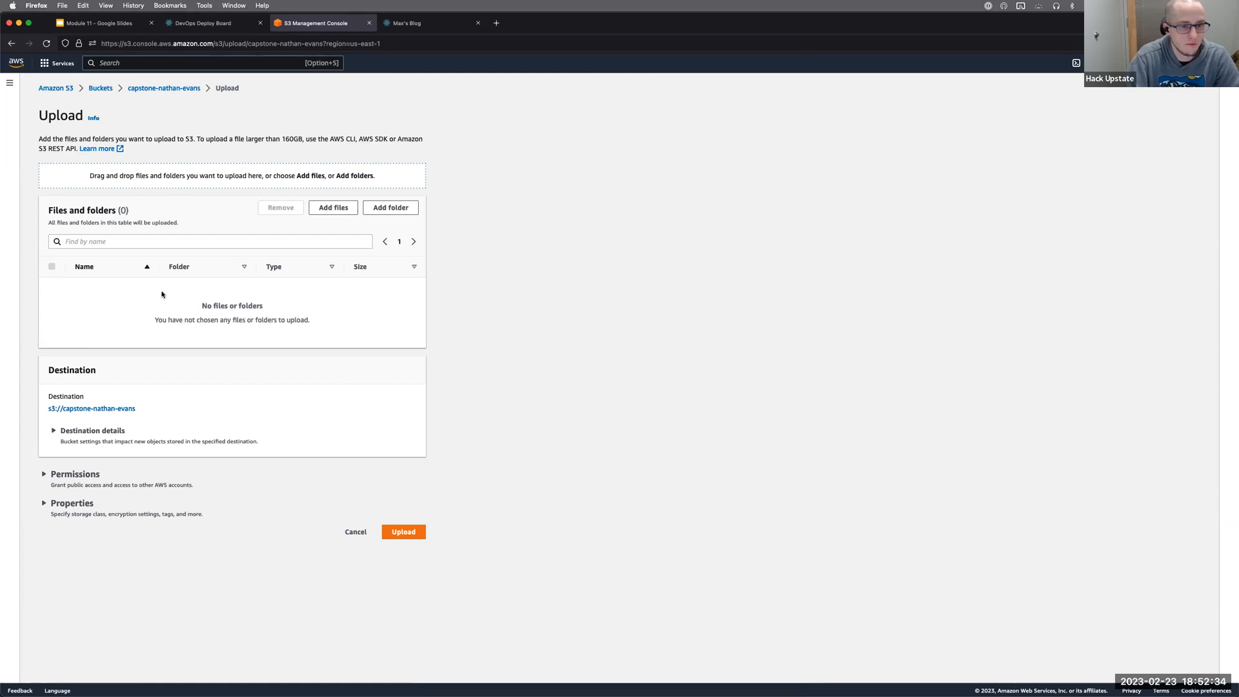
# - Upload all files and the static folder from the build folder to the bucket again, and close the upload status
pyautogui.hotkey('ctrl', 'alt', 'Right')
pyautogui.click(330, 170)
pyautogui.press('super+a')
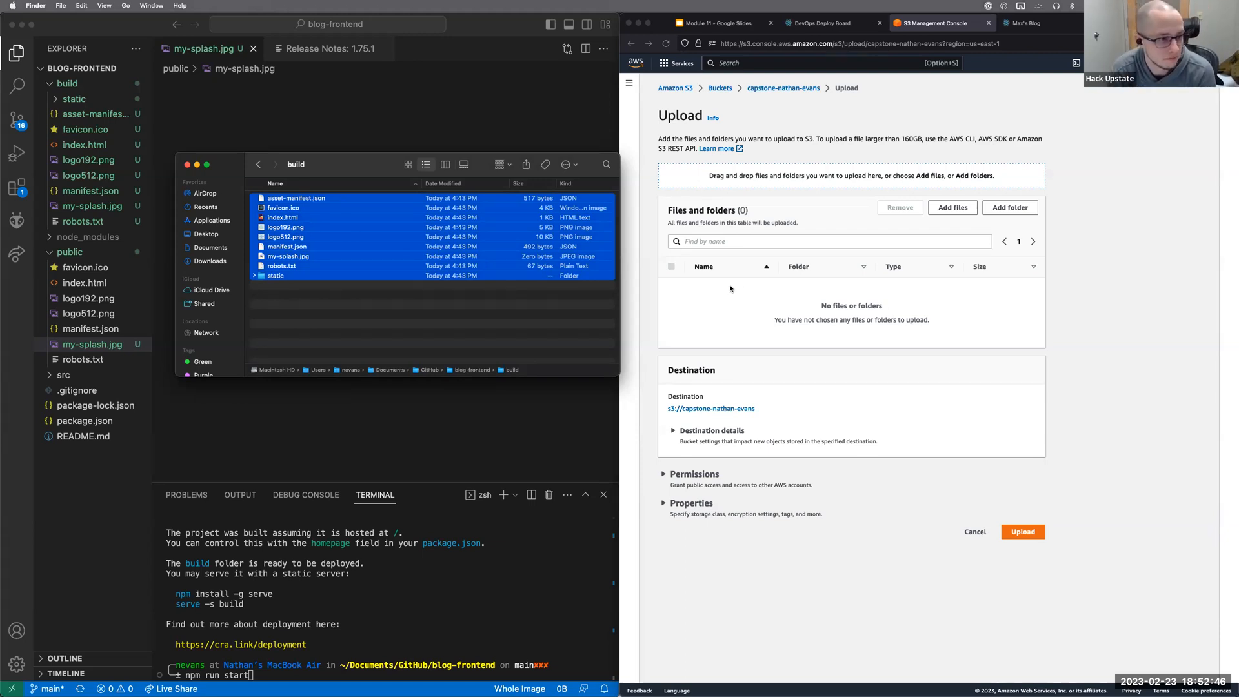
pyautogui.moveTo(578, 269); pyautogui.dragTo(800, 284)
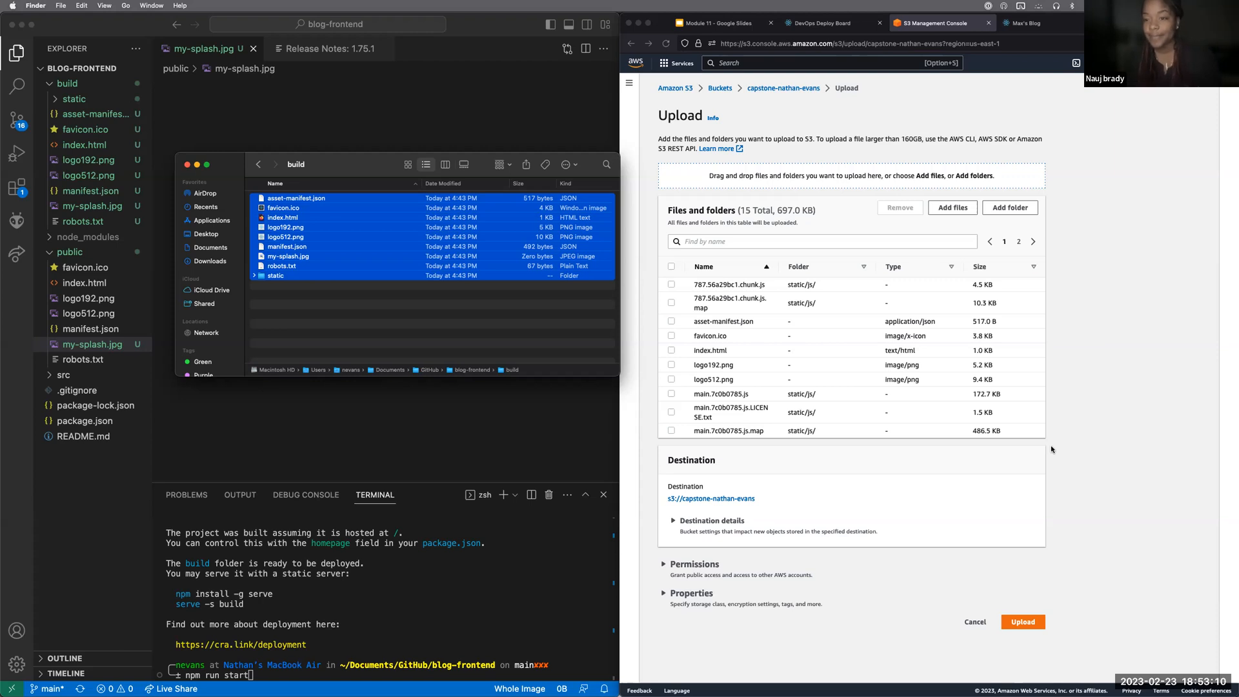
pyautogui.click(1176, 393)
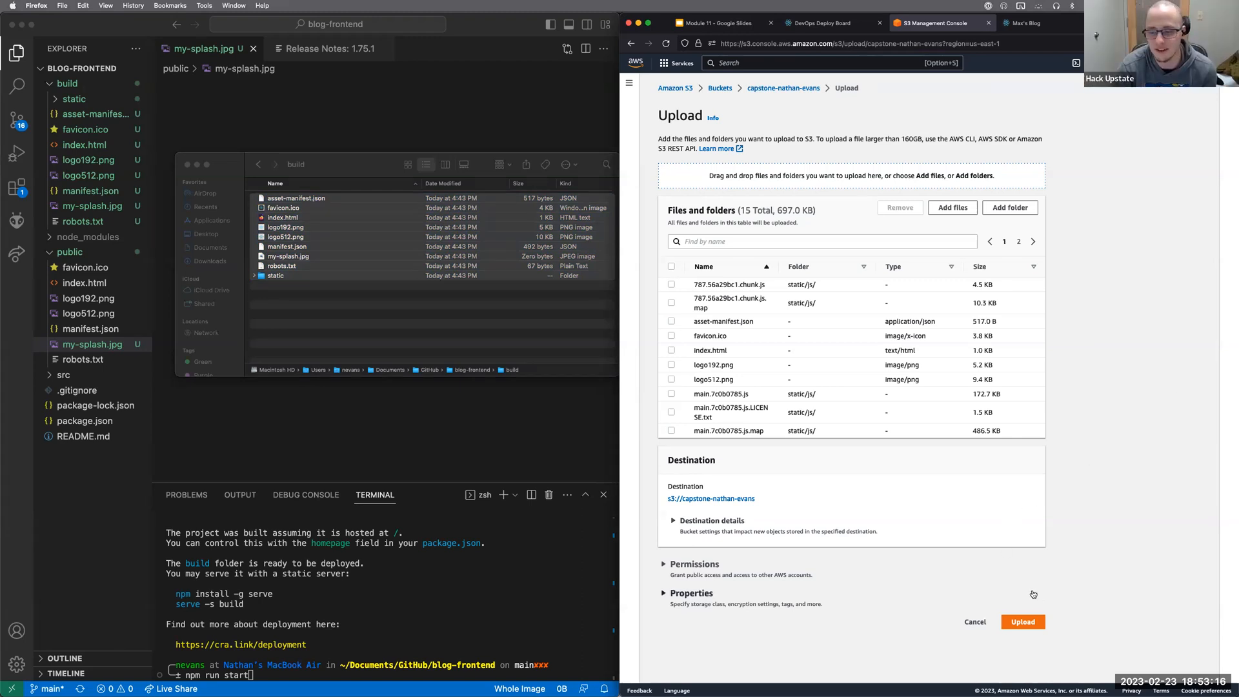
pyautogui.click(1022, 619)
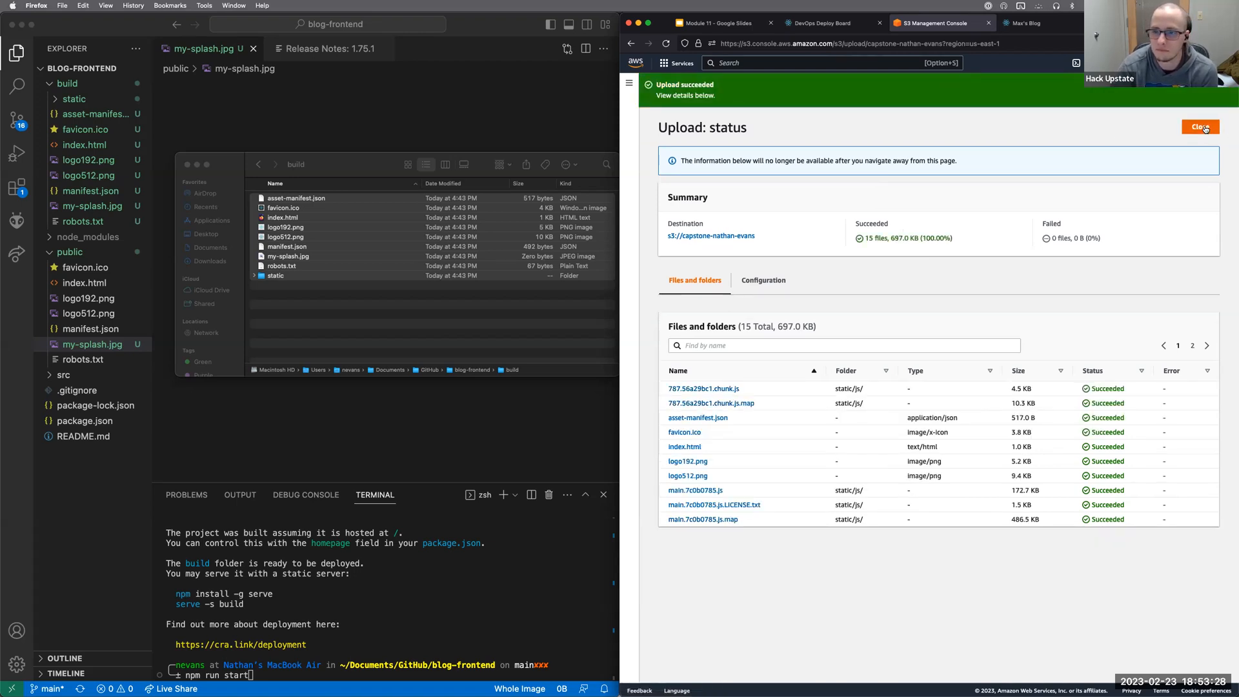
pyautogui.click(1201, 128)
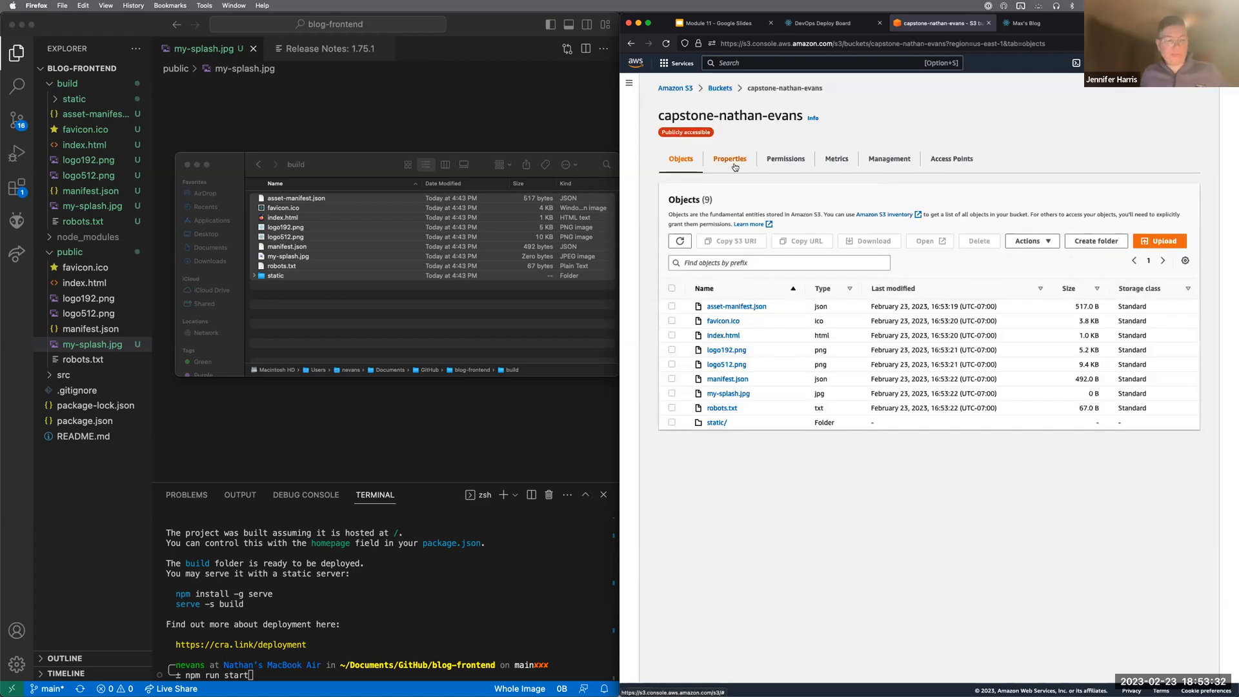
# - Open the hosted blog through the bucket website endpoint in the bucket's static website hosting properties
pyautogui.click(735, 167)
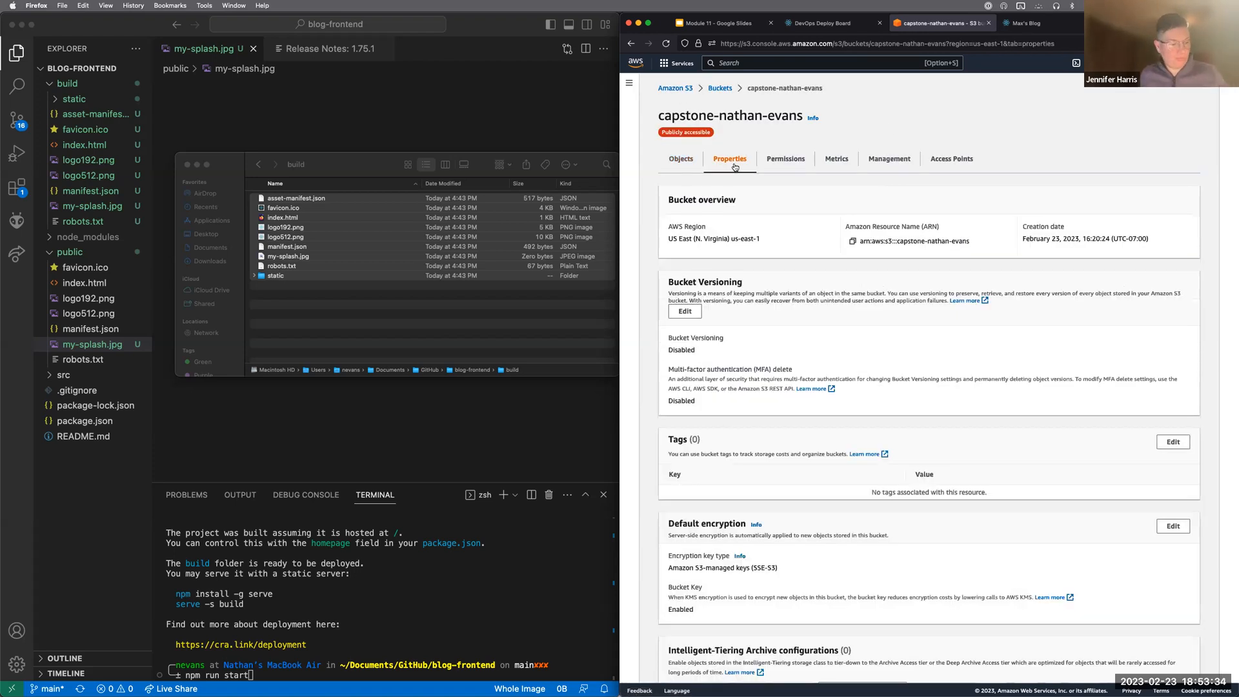
pyautogui.scroll(-15, 735, 167)
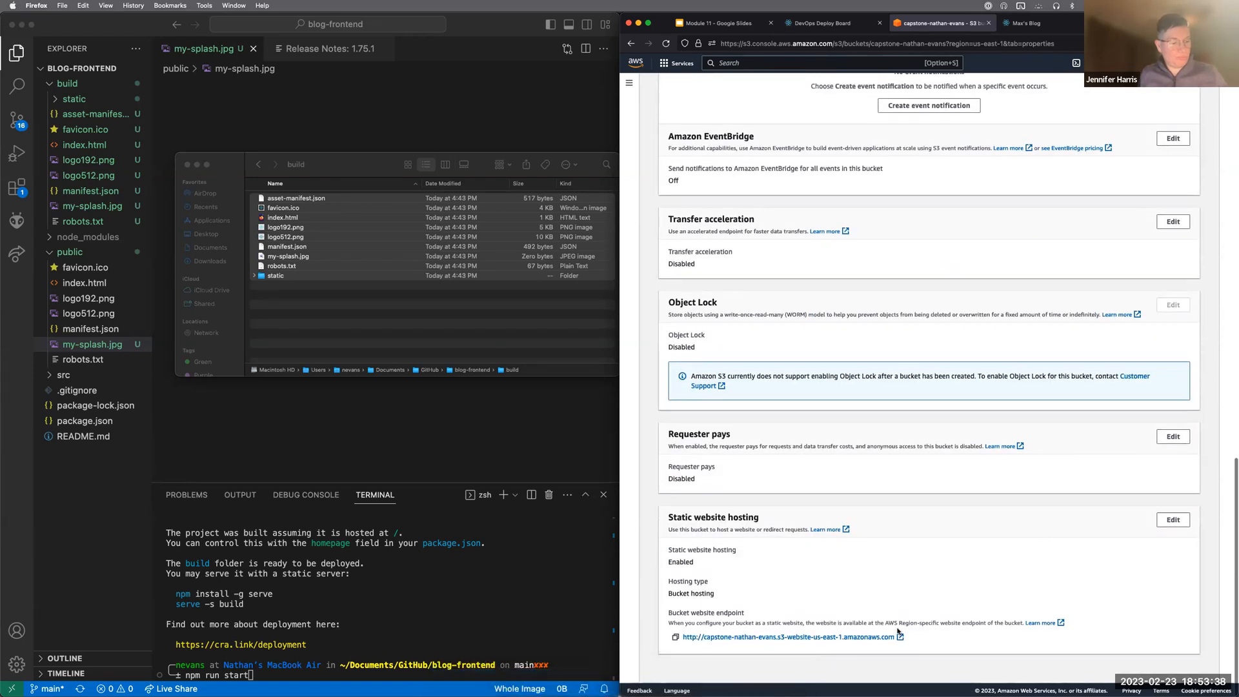
pyautogui.click(898, 637)
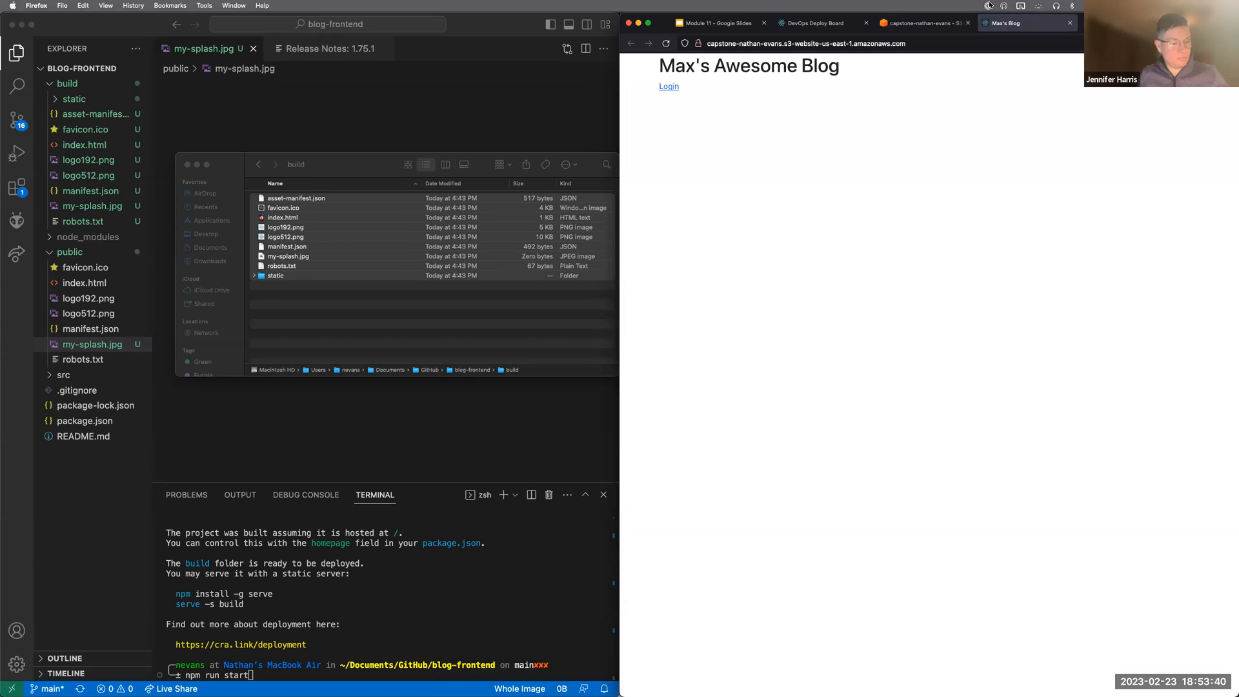
# - Return to the S3 console and review the bucket's name, uploaded objects and static website hosting settings
pyautogui.click(923, 24)
pyautogui.scroll(15, 828, 192)
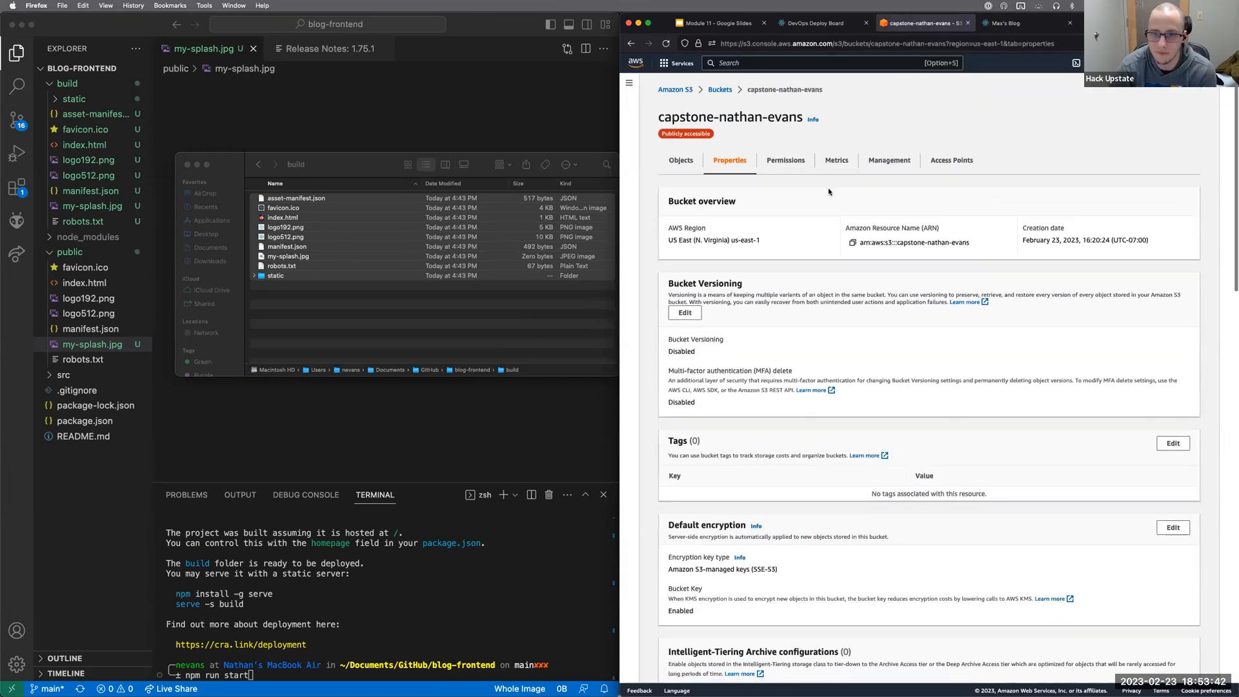
pyautogui.click(681, 159)
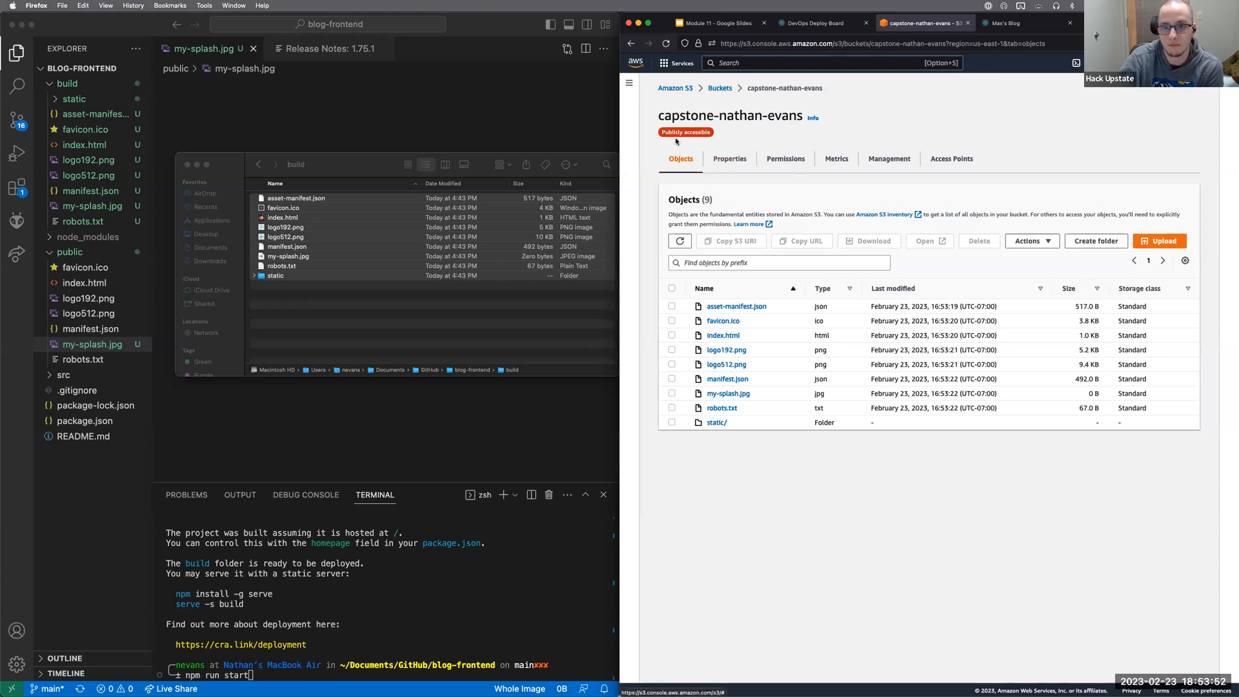
pyautogui.moveTo(656, 119); pyautogui.dragTo(805, 119)
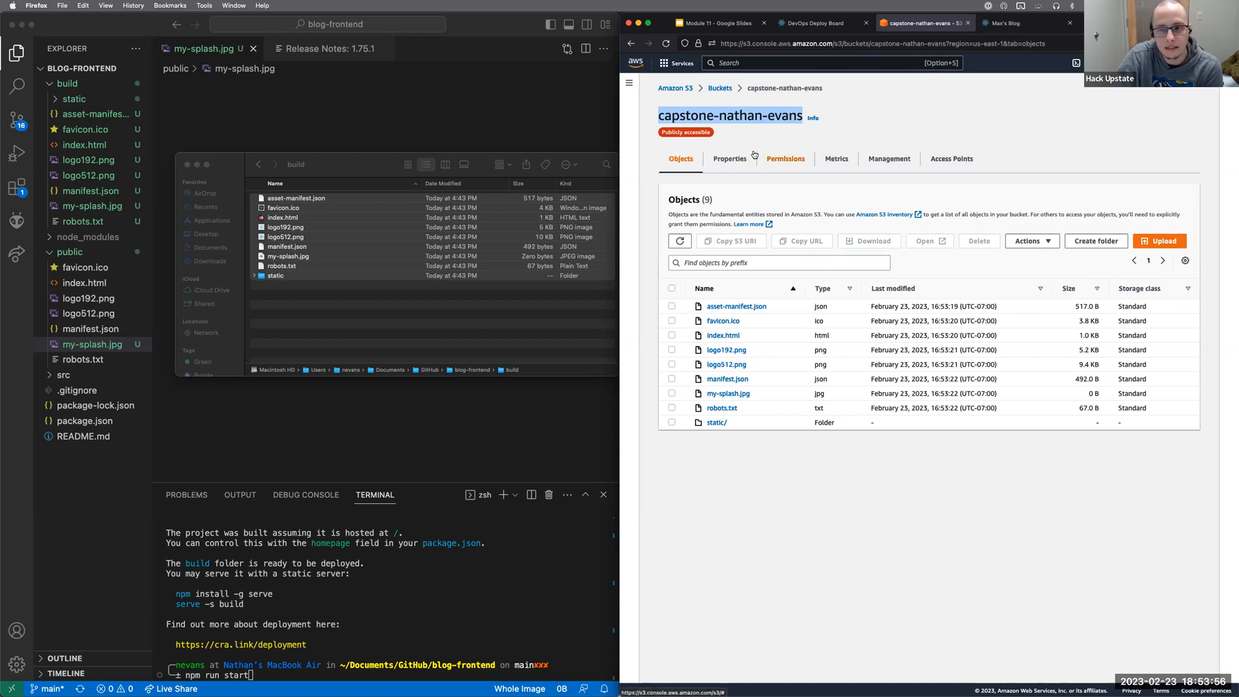
pyautogui.click(731, 159)
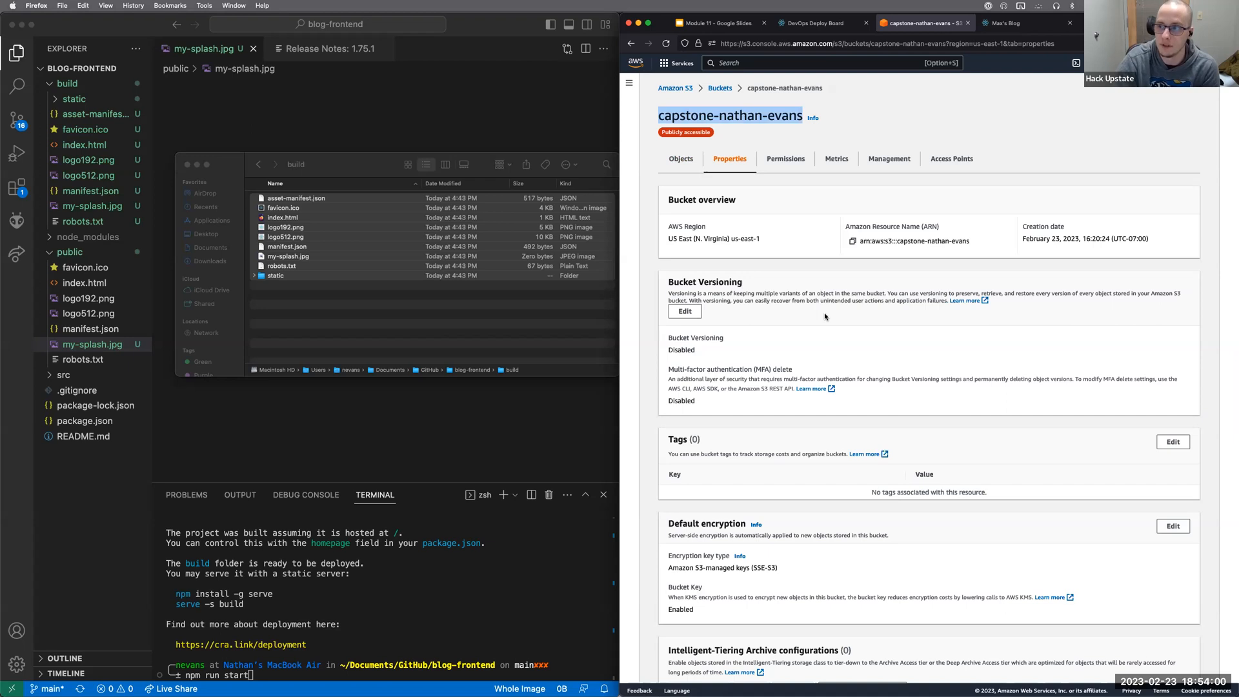
pyautogui.scroll(-15, 823, 312)
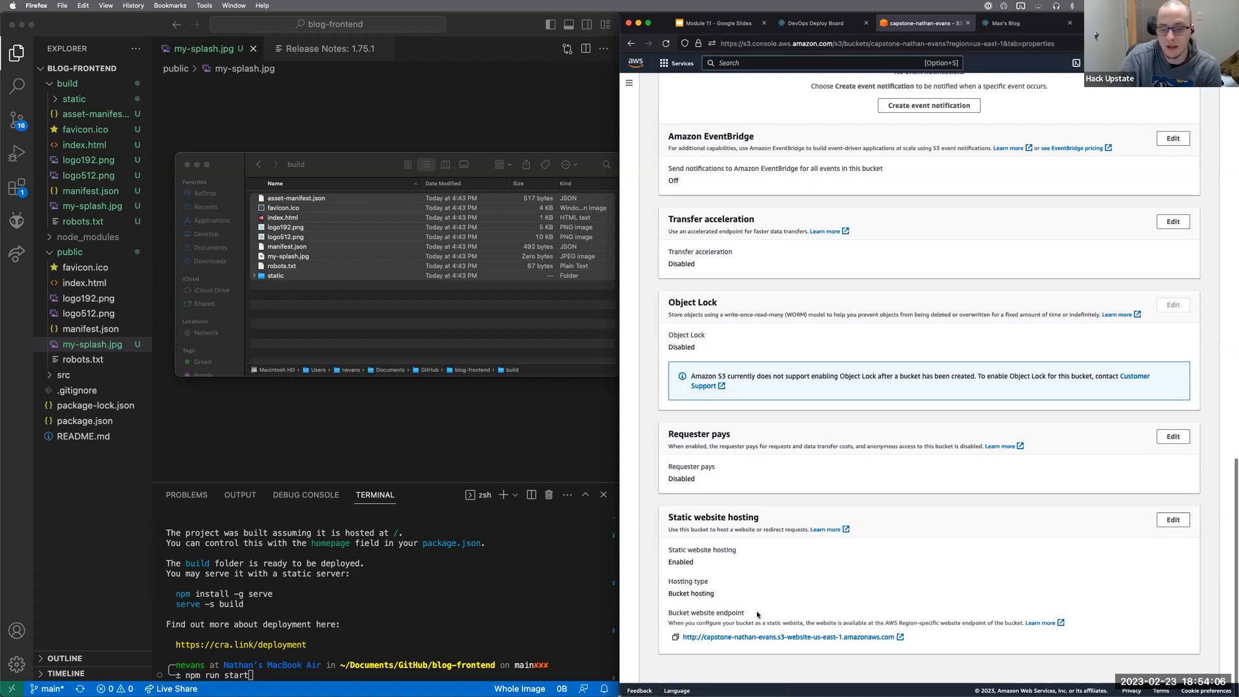
pyautogui.scroll(5, 756, 611)
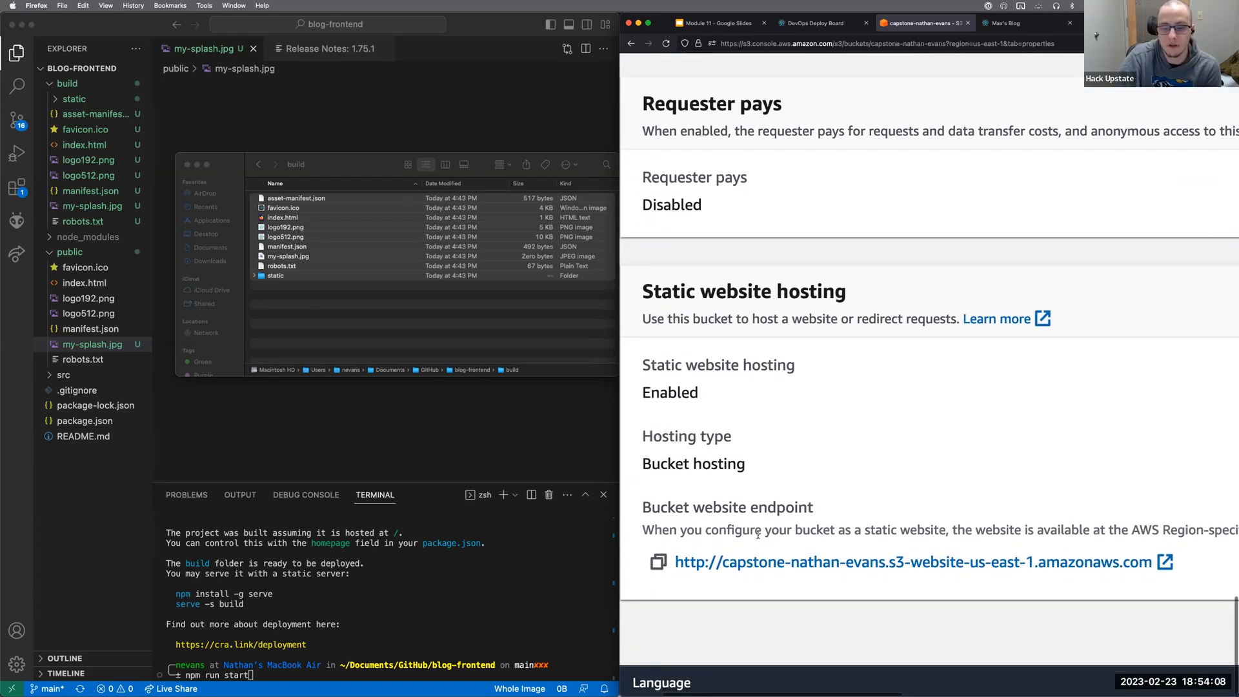
# - Open the hosted blog through the bucket website endpoint, check its login page and return to the blog's home page
pyautogui.click(772, 564)
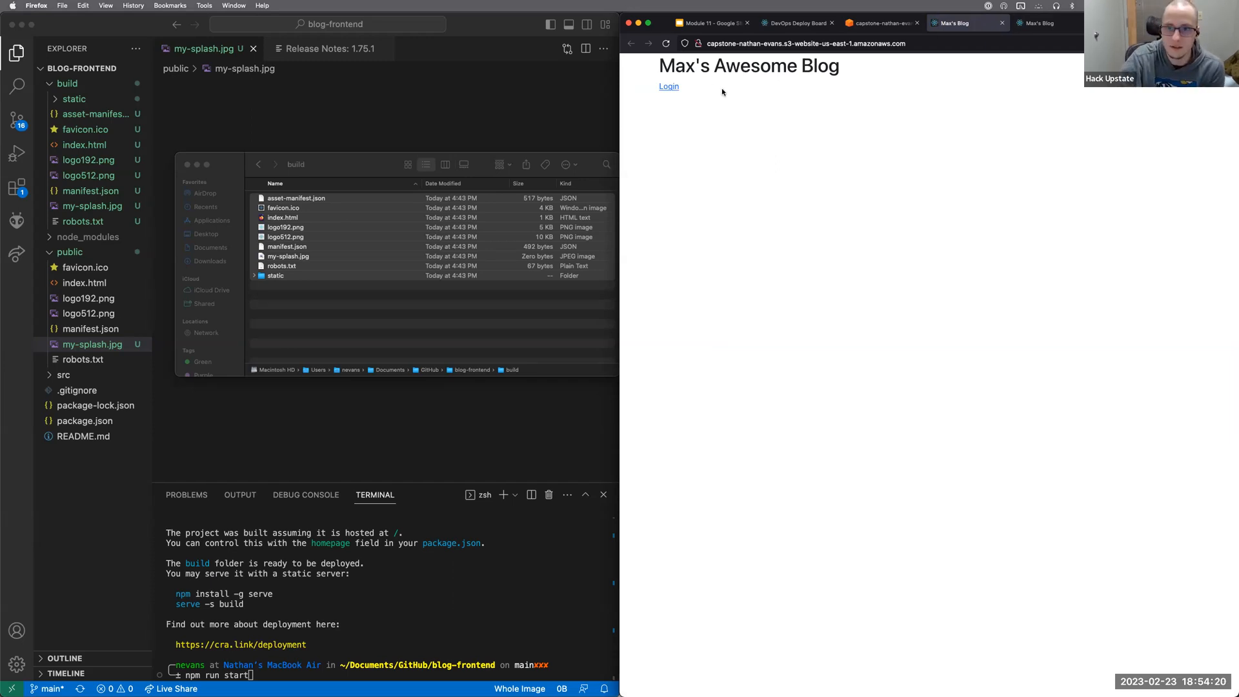
pyautogui.moveTo(722, 90); pyautogui.dragTo(651, 54)
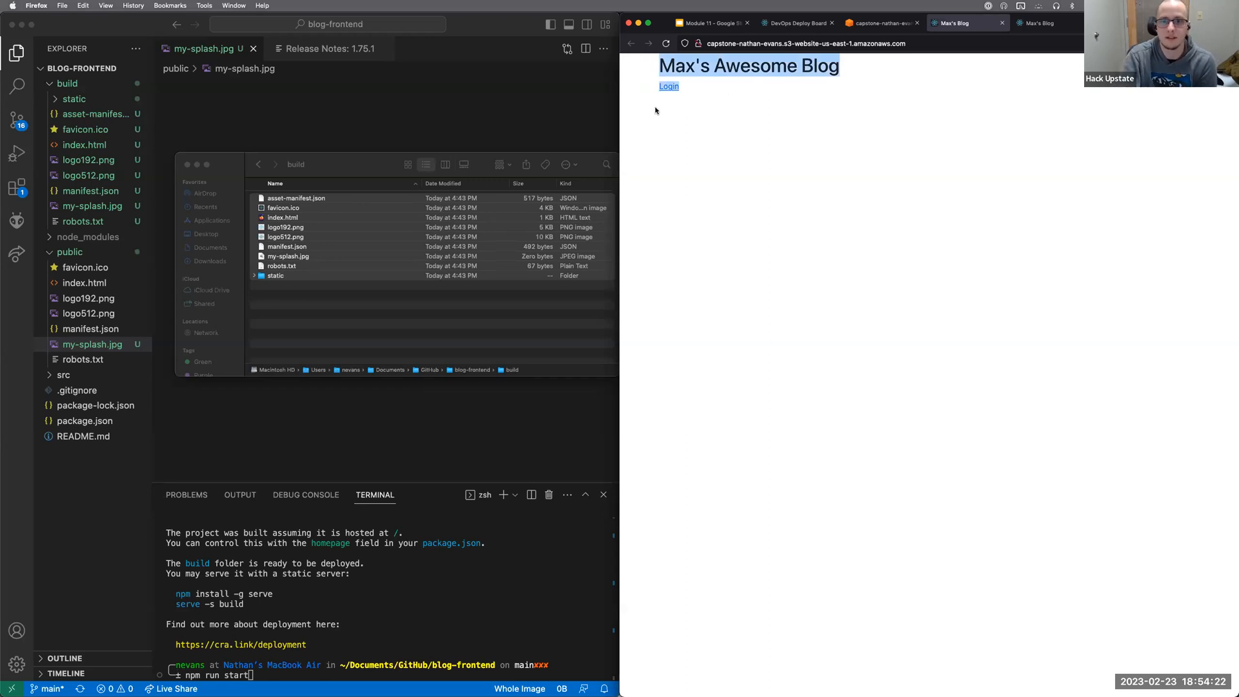
pyautogui.click(669, 88)
pyautogui.click(631, 44)
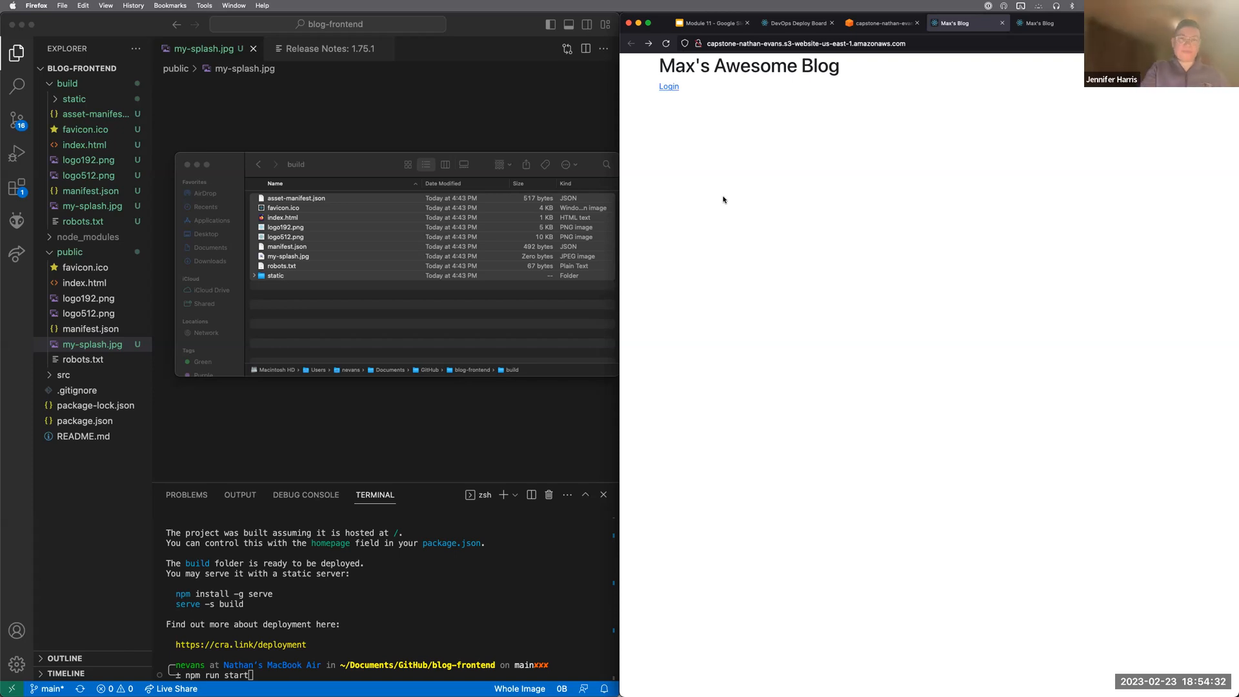
# - Reopen the capstone bucket from the S3 buckets list and review its static website hosting properties
pyautogui.click(880, 23)
pyautogui.scroll(5, 835, 172)
pyautogui.scroll(-2, 836, 174)
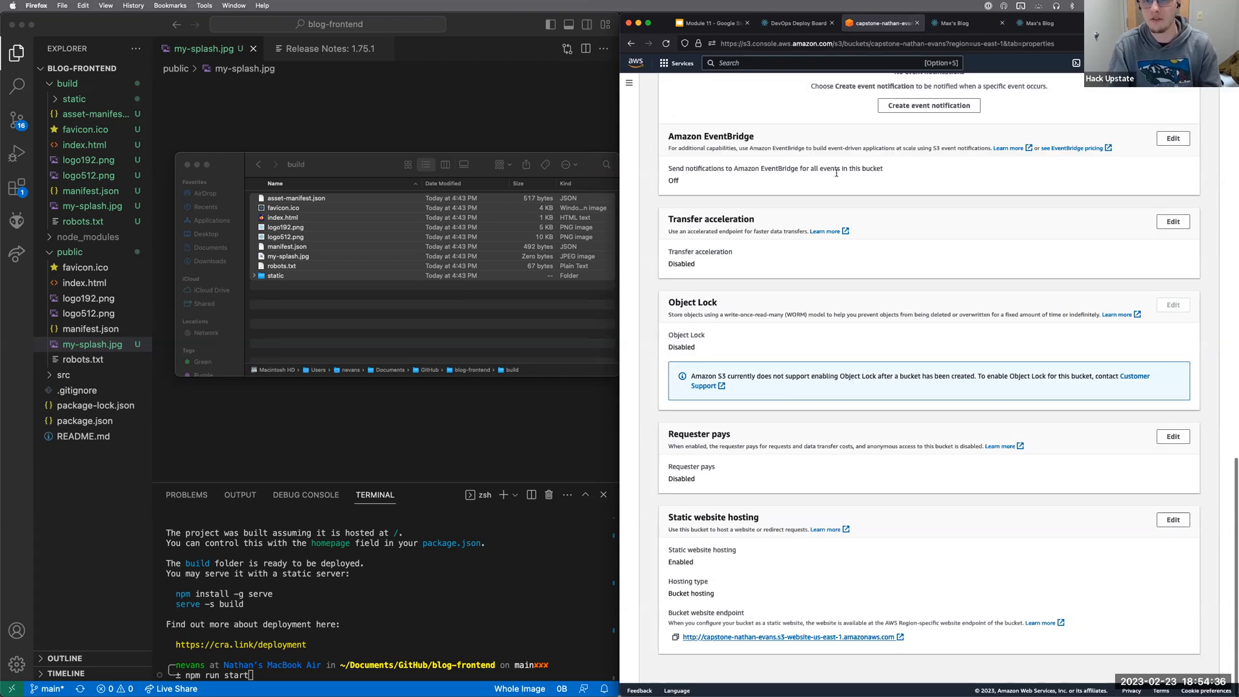
pyautogui.click(636, 63)
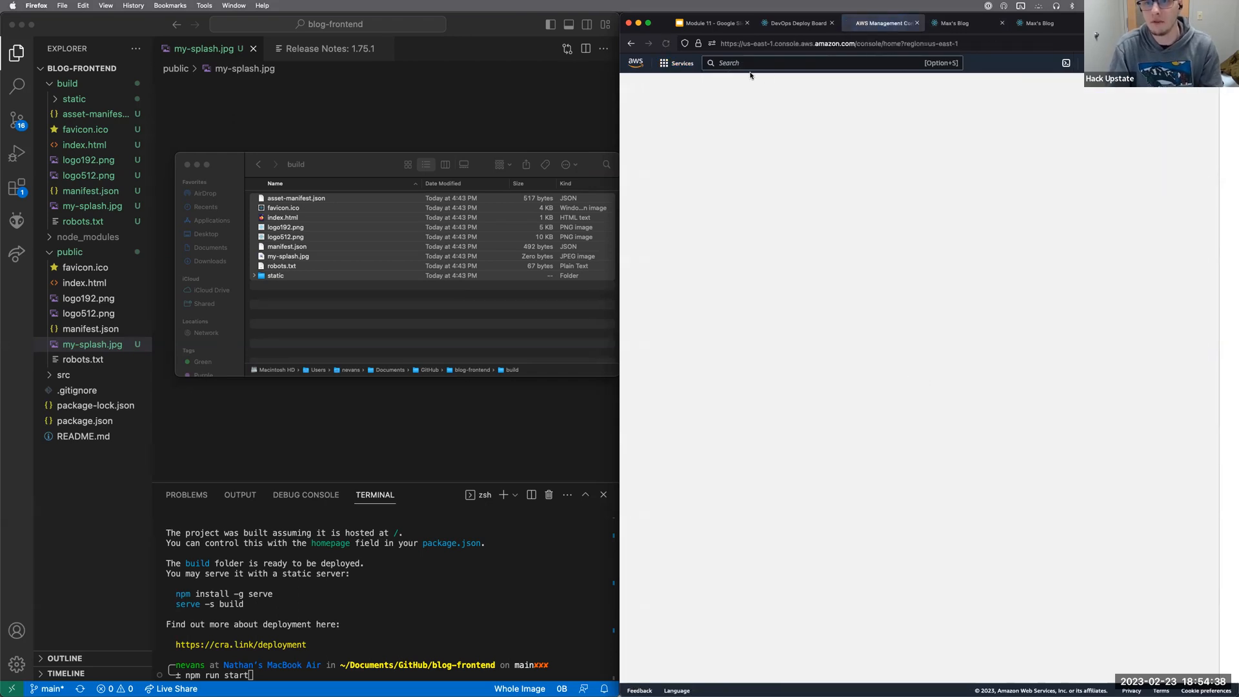
pyautogui.click(766, 159)
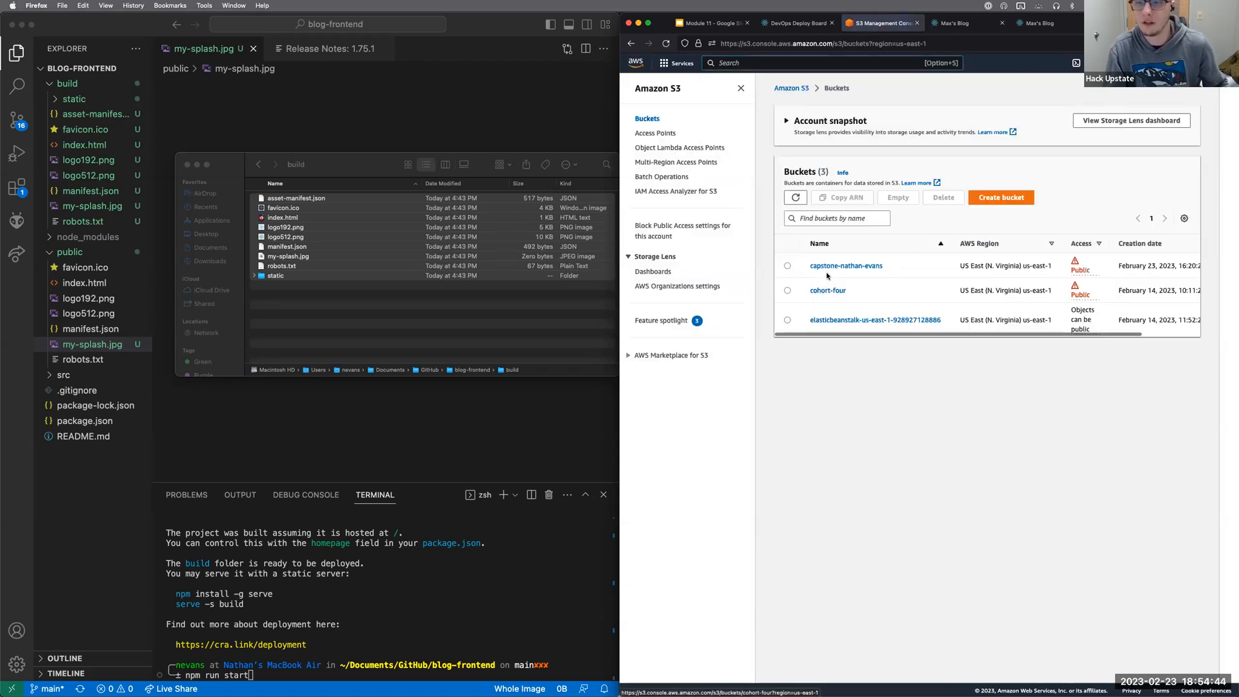
pyautogui.click(846, 266)
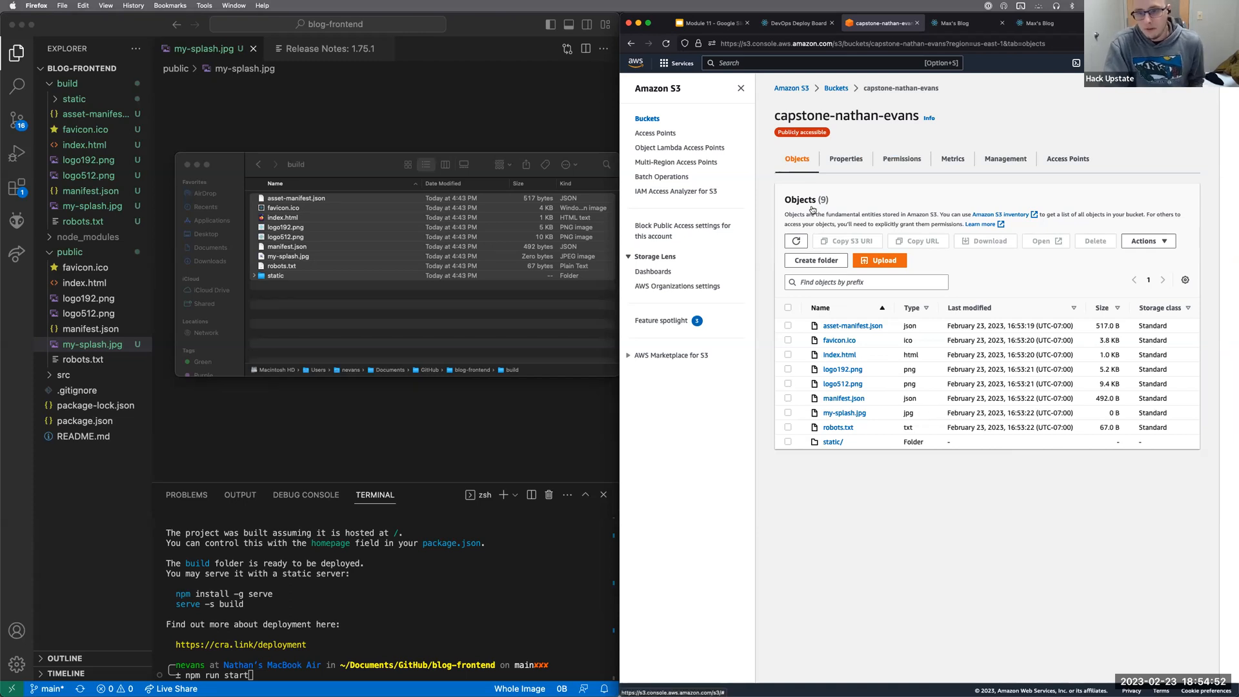
pyautogui.click(858, 160)
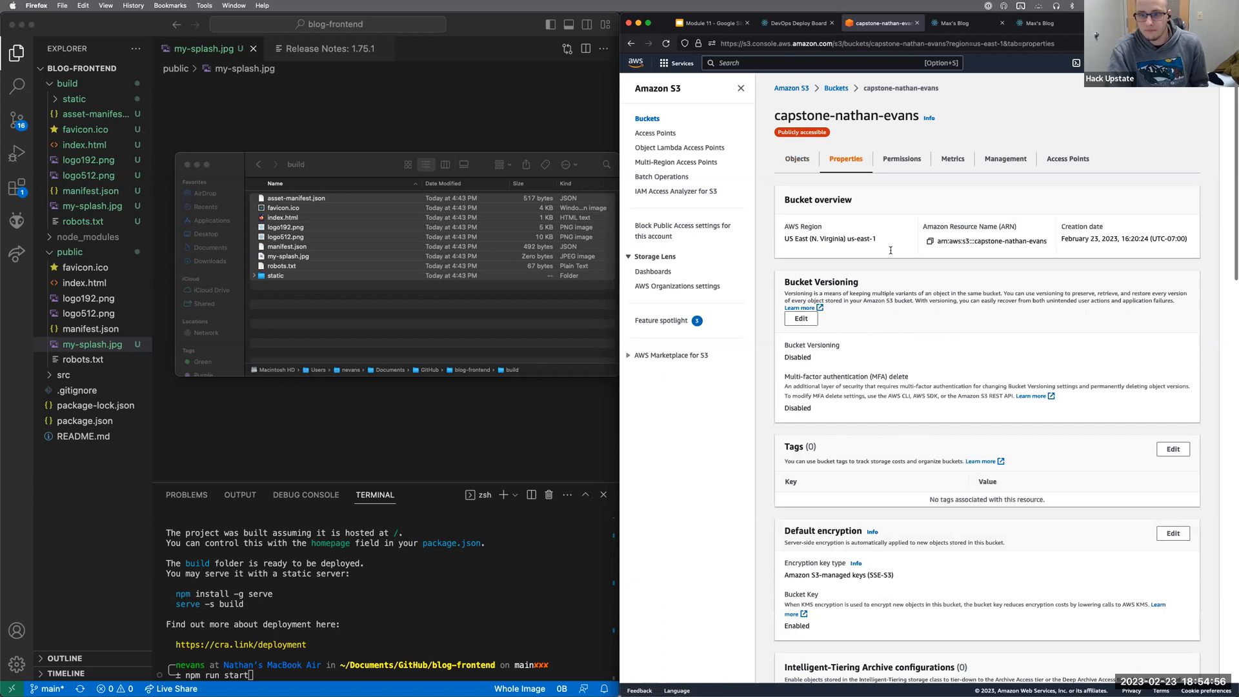
pyautogui.scroll(-15, 946, 454)
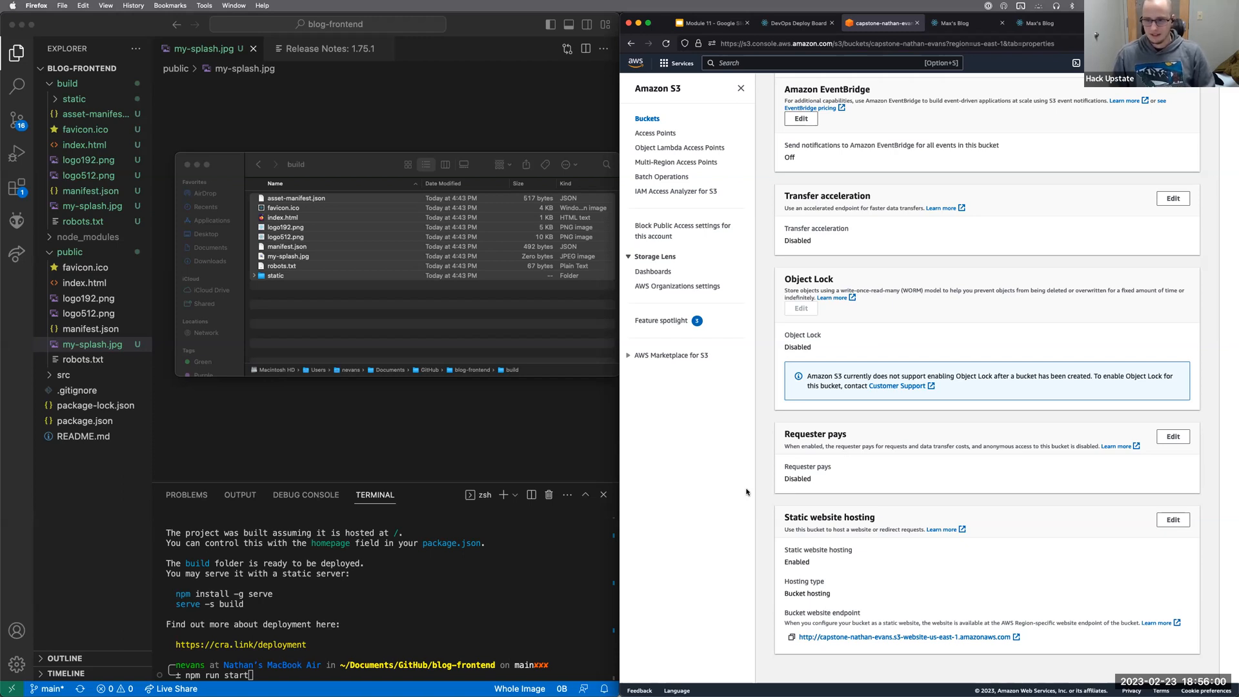
# - Open the network monitor for the hosted blog in a separate developer tools window and reload the page
pyautogui.click(964, 20)
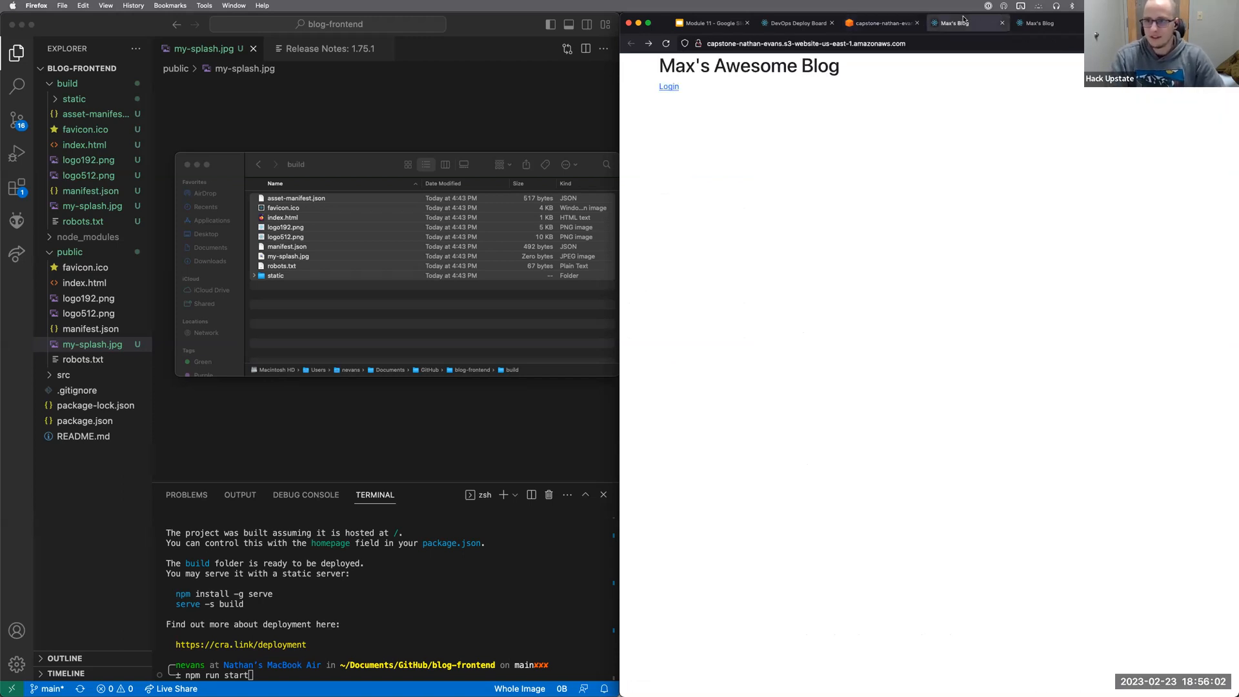
pyautogui.press('super+alt+i')
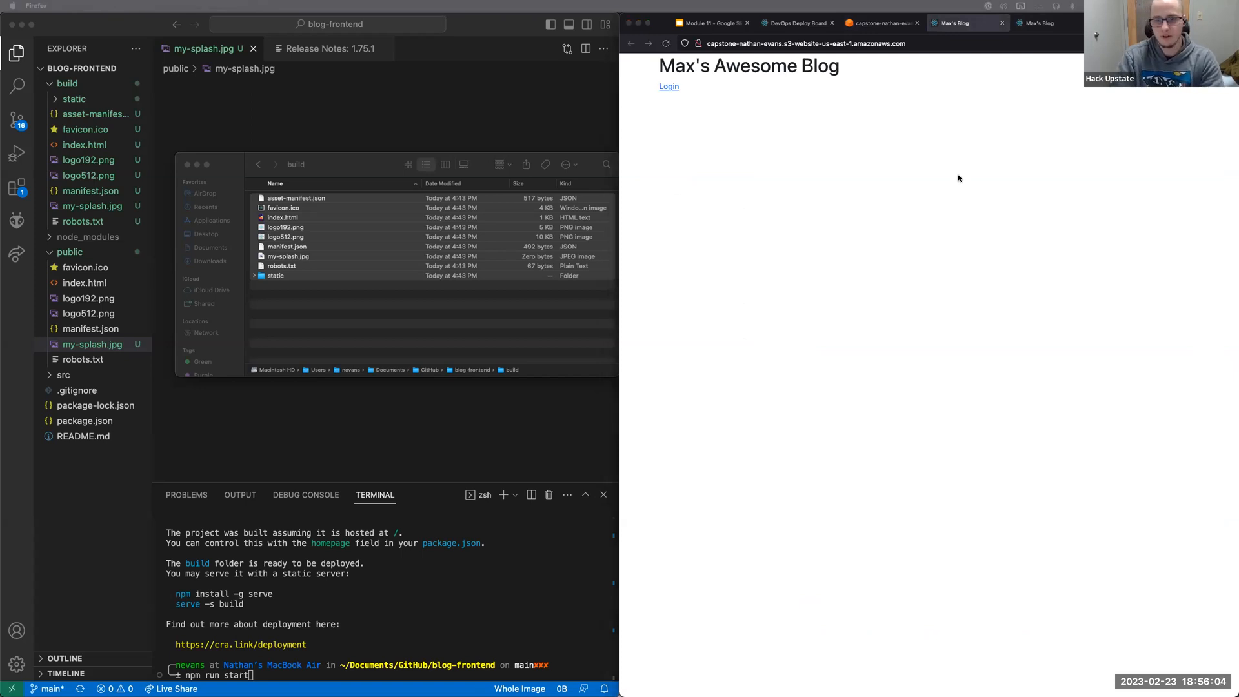
pyautogui.moveTo(1238, 200); pyautogui.dragTo(442, 305)
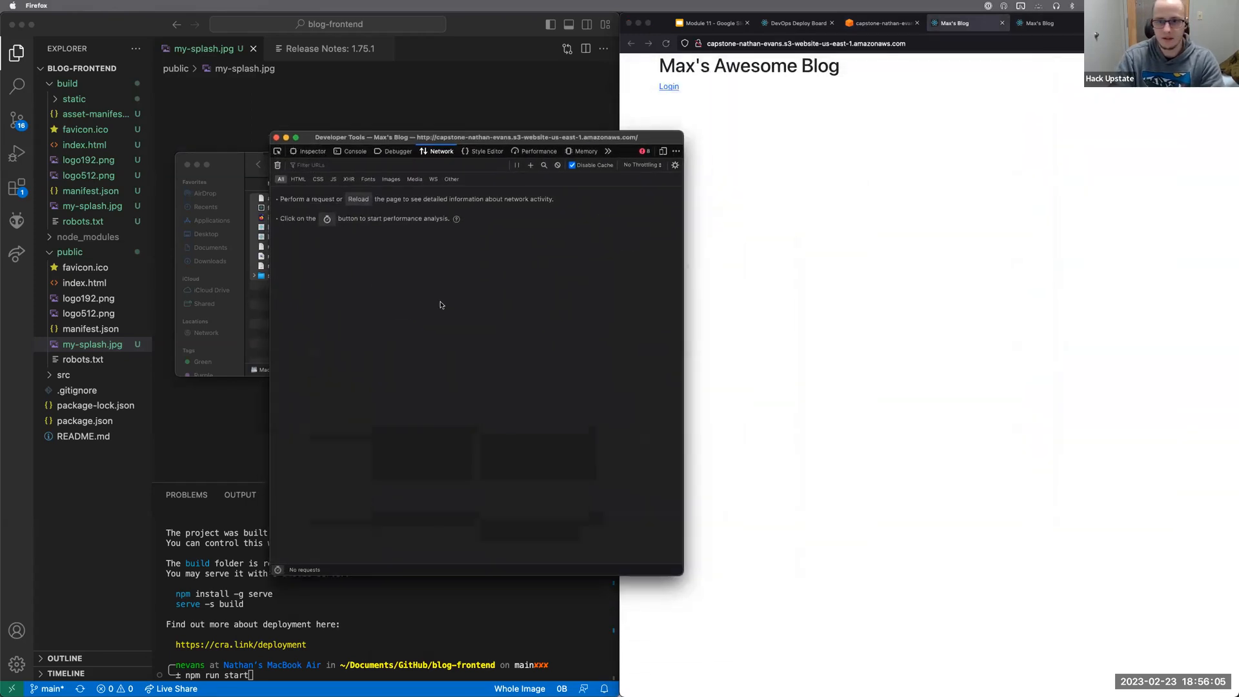
pyautogui.click(764, 291)
pyautogui.press('super+r')
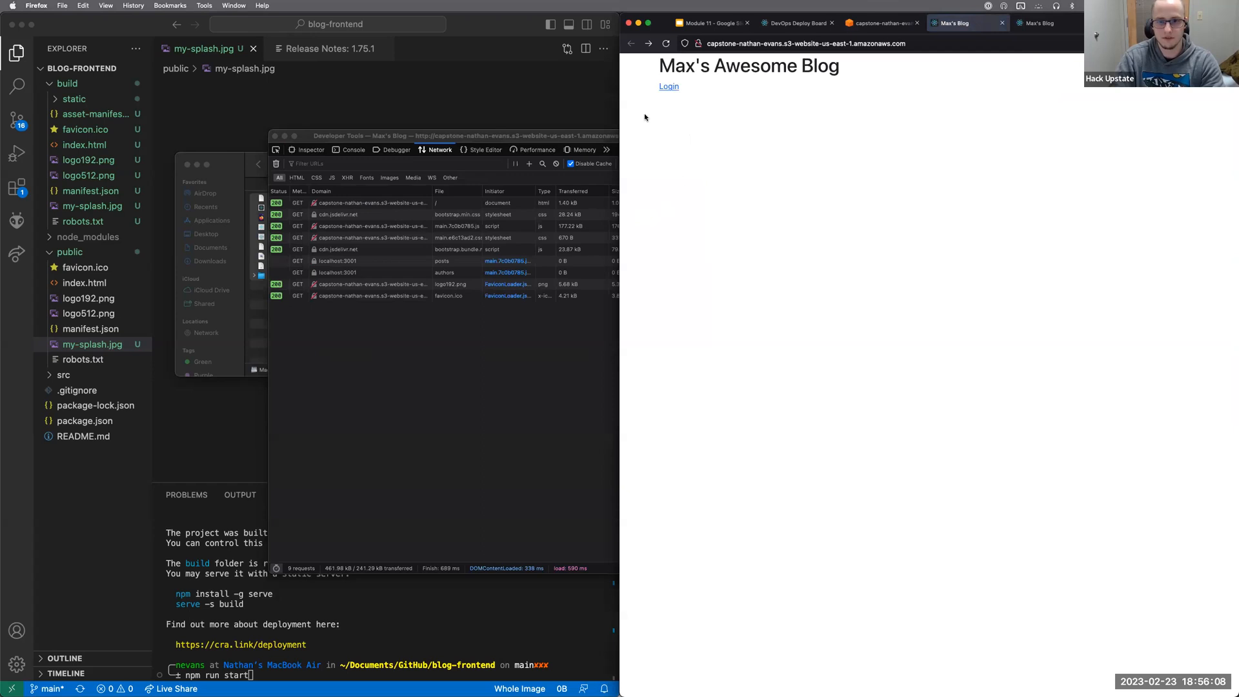
# - Try to log in on the hosted blog with "asd" as the email and a dummy password
pyautogui.click(668, 86)
pyautogui.click(671, 88)
pyautogui.write('asd')
pyautogui.press('Tab')
pyautogui.write('as')
pyautogui.click(726, 197)
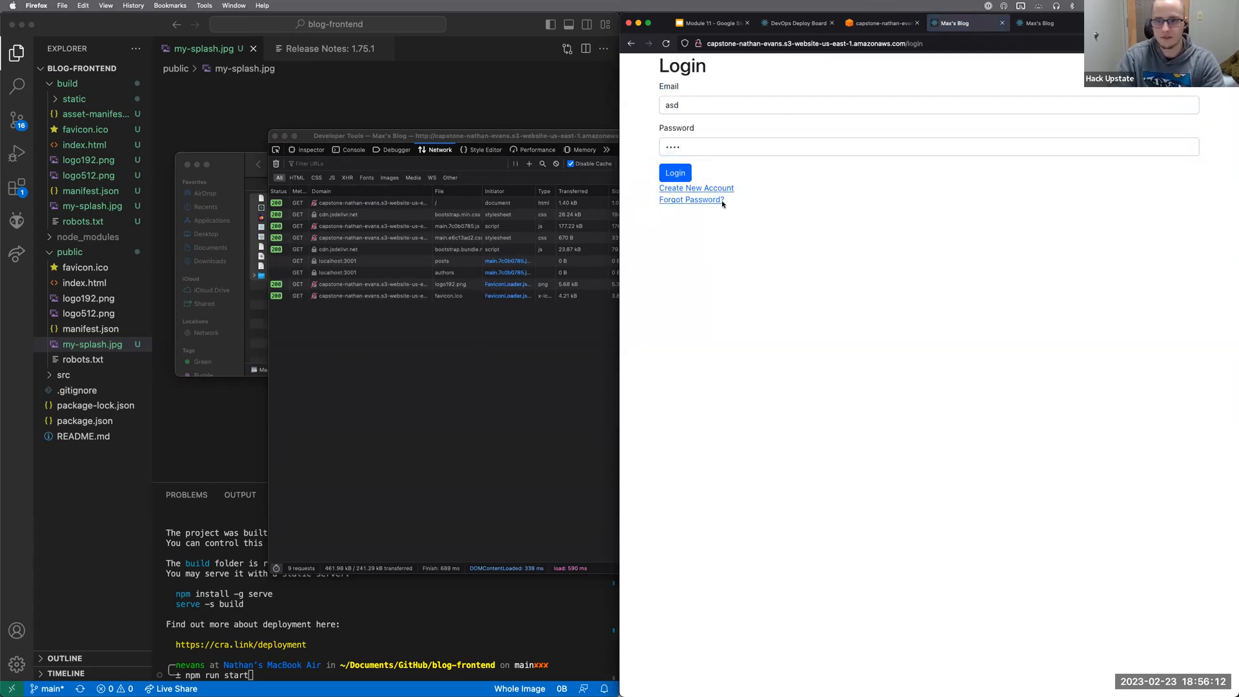
pyautogui.click(682, 174)
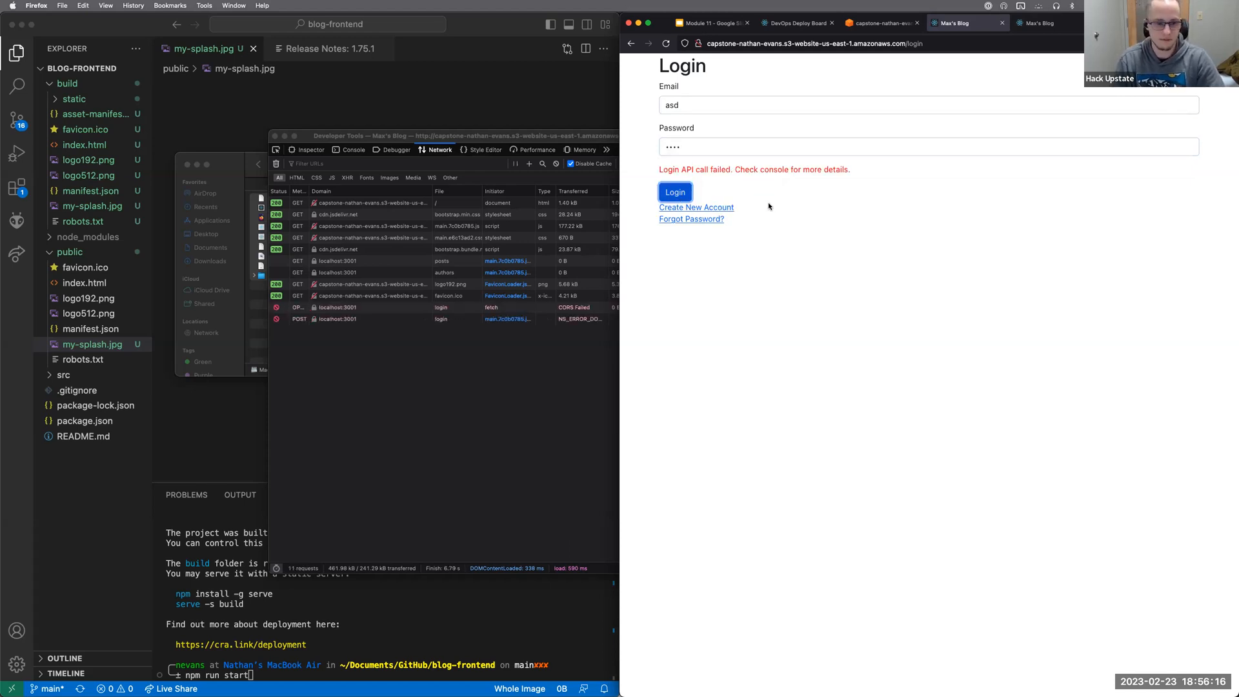
# - Enlarge the developer tools text and tile the window beside the blog to examine the login requests to localhost:3001
pyautogui.click(430, 468)
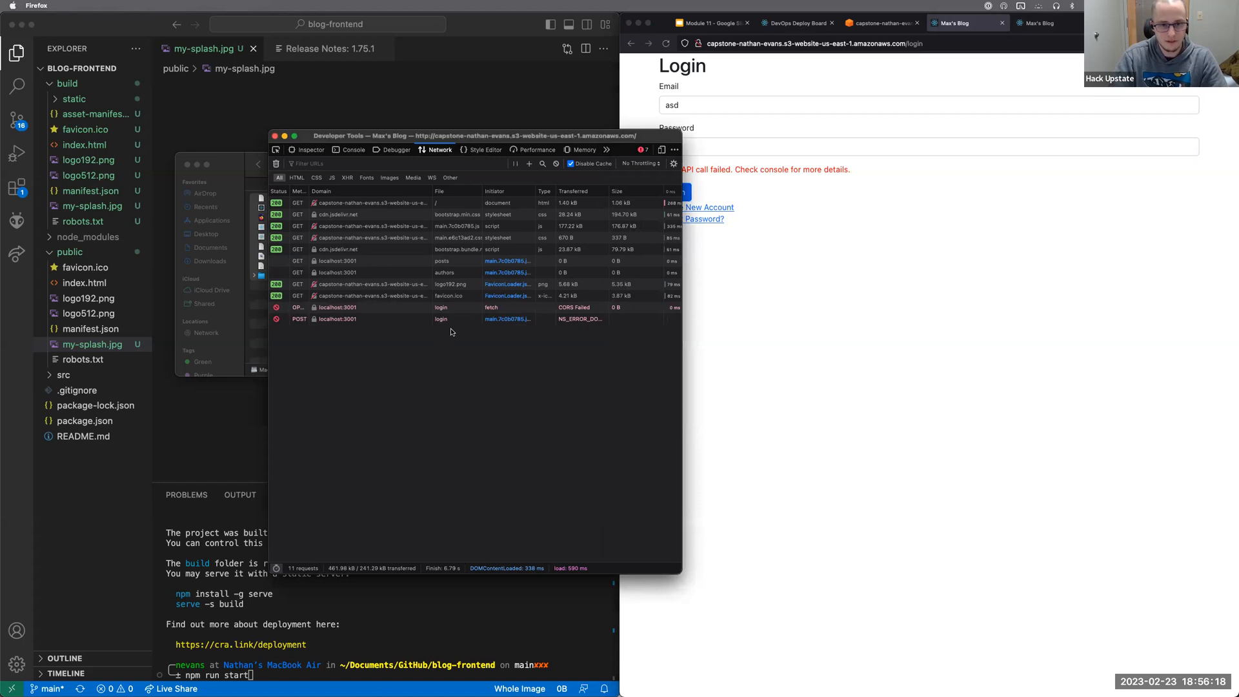
pyautogui.press('super+plus')
pyautogui.press('super+plus')
pyautogui.press('super+plus')
pyautogui.press('super+plus')
pyautogui.press('super+plus')
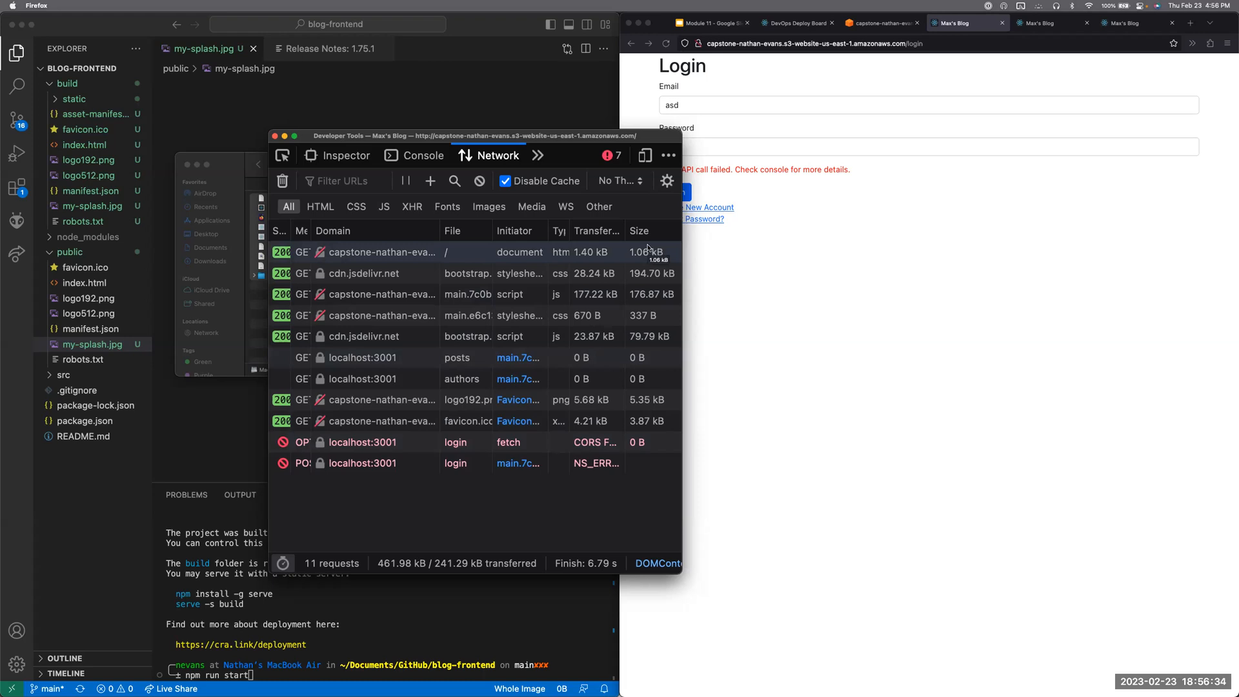
pyautogui.moveTo(573, 138); pyautogui.dragTo(630, 133)
pyautogui.click(766, 310)
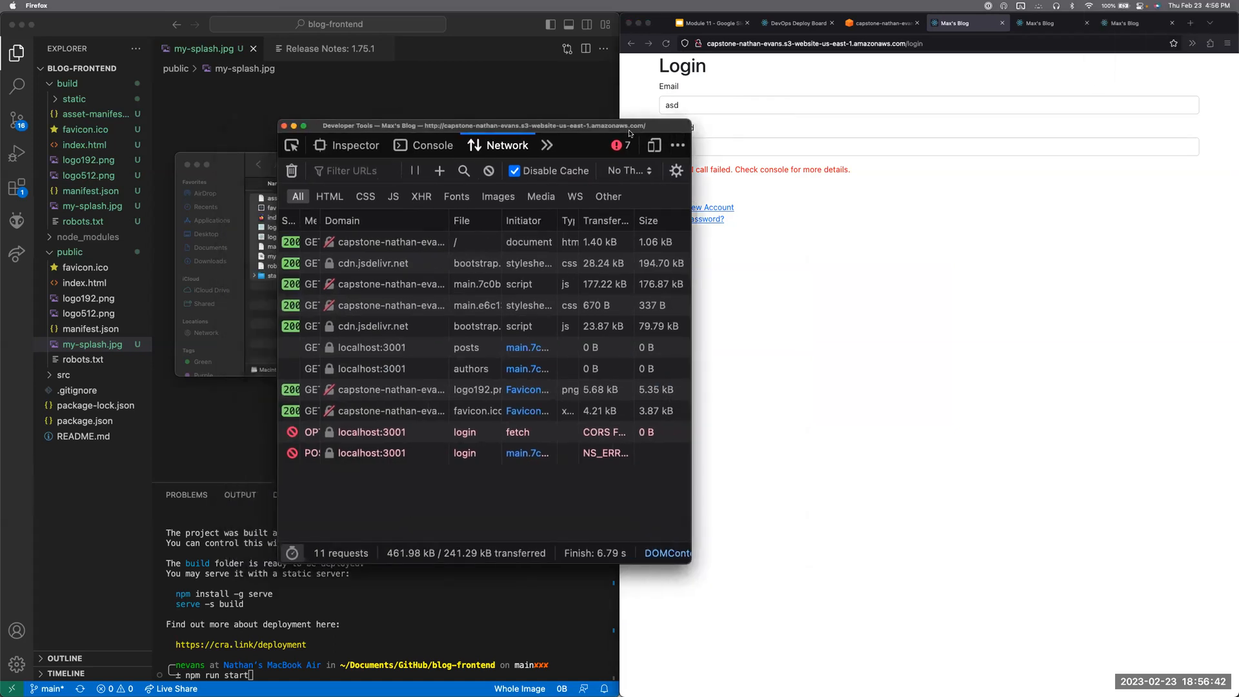
pyautogui.click(839, 445)
pyautogui.moveTo(528, 132); pyautogui.dragTo(399, 125)
pyautogui.hotkey('ctrl', 'alt', 'Return')
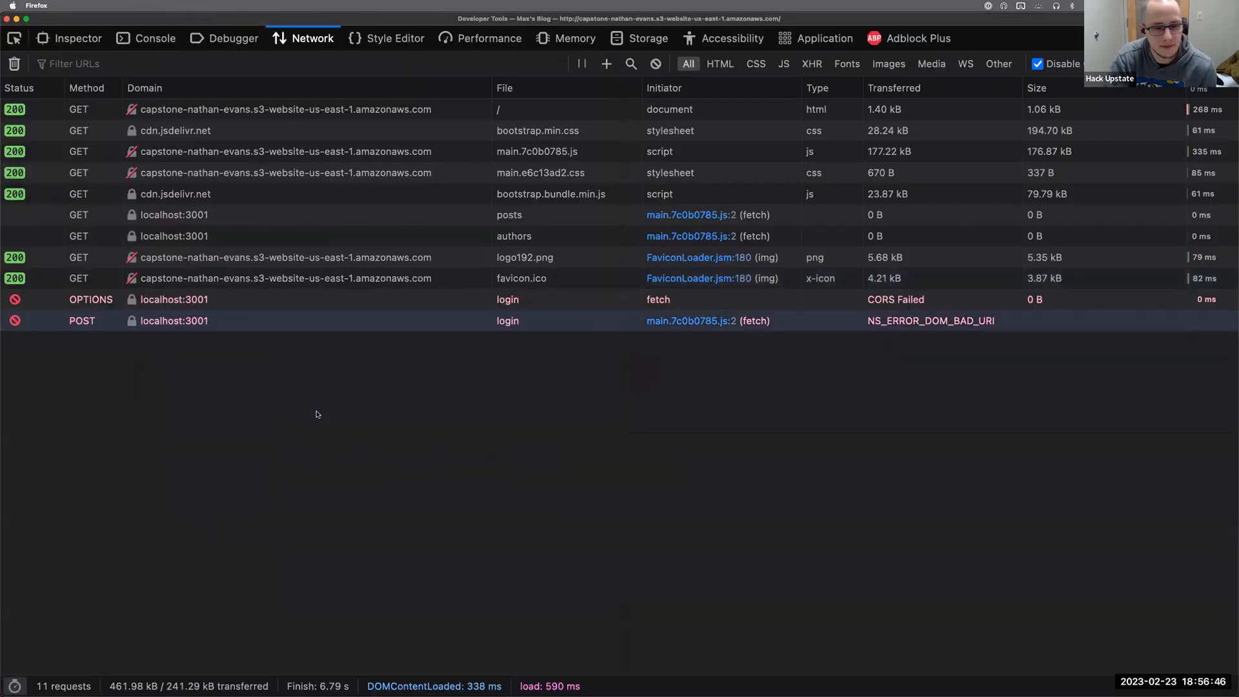
pyautogui.hotkey('ctrl', 'alt', 'Left')
pyautogui.click(758, 377)
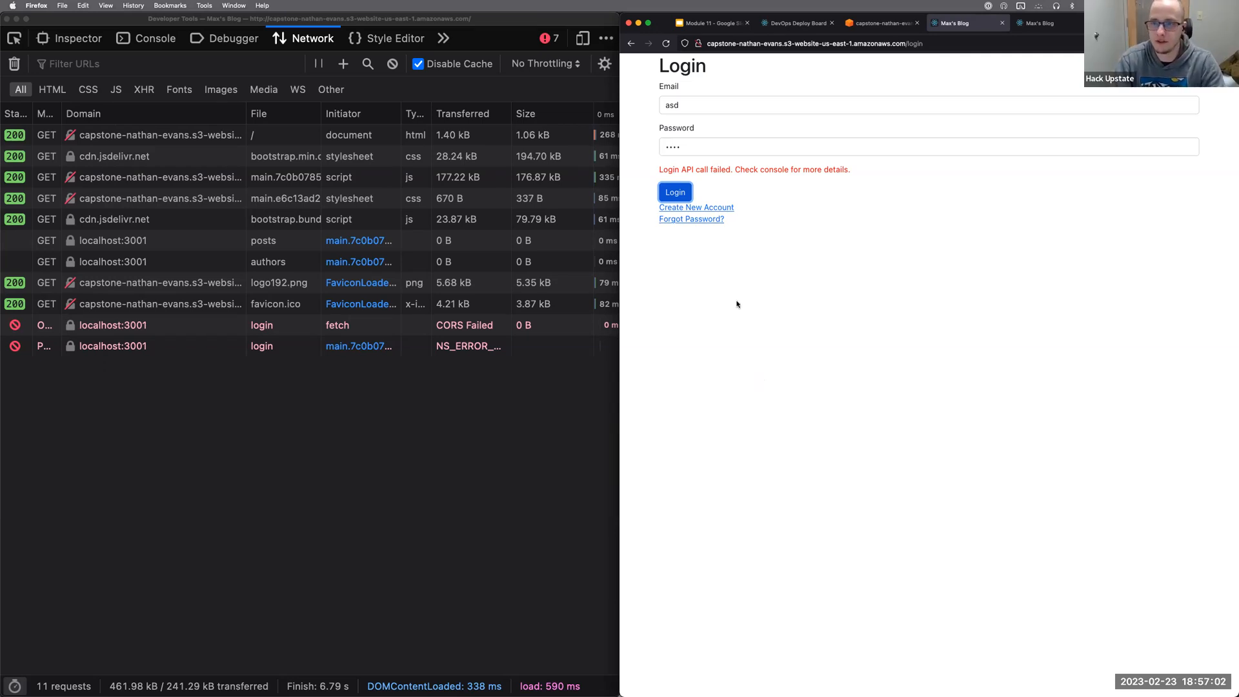
# - Close the developer tools window and select all items in the build folder in Finder
pyautogui.click(751, 367)
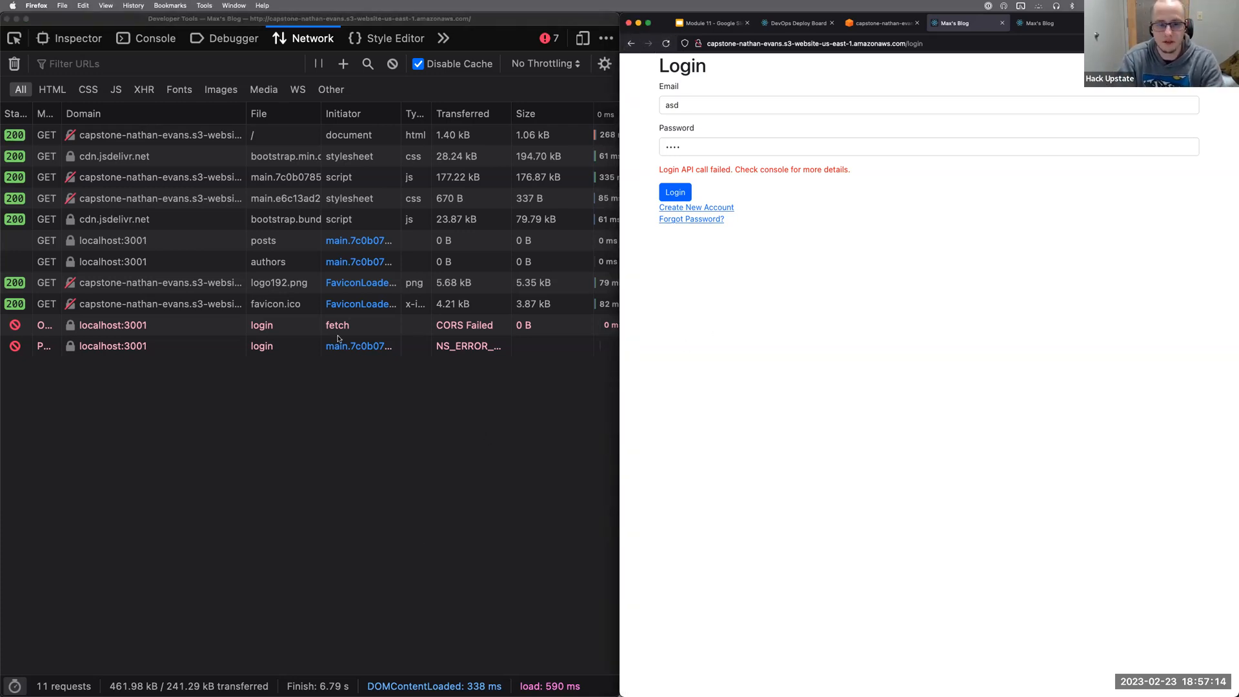
pyautogui.click(7, 19)
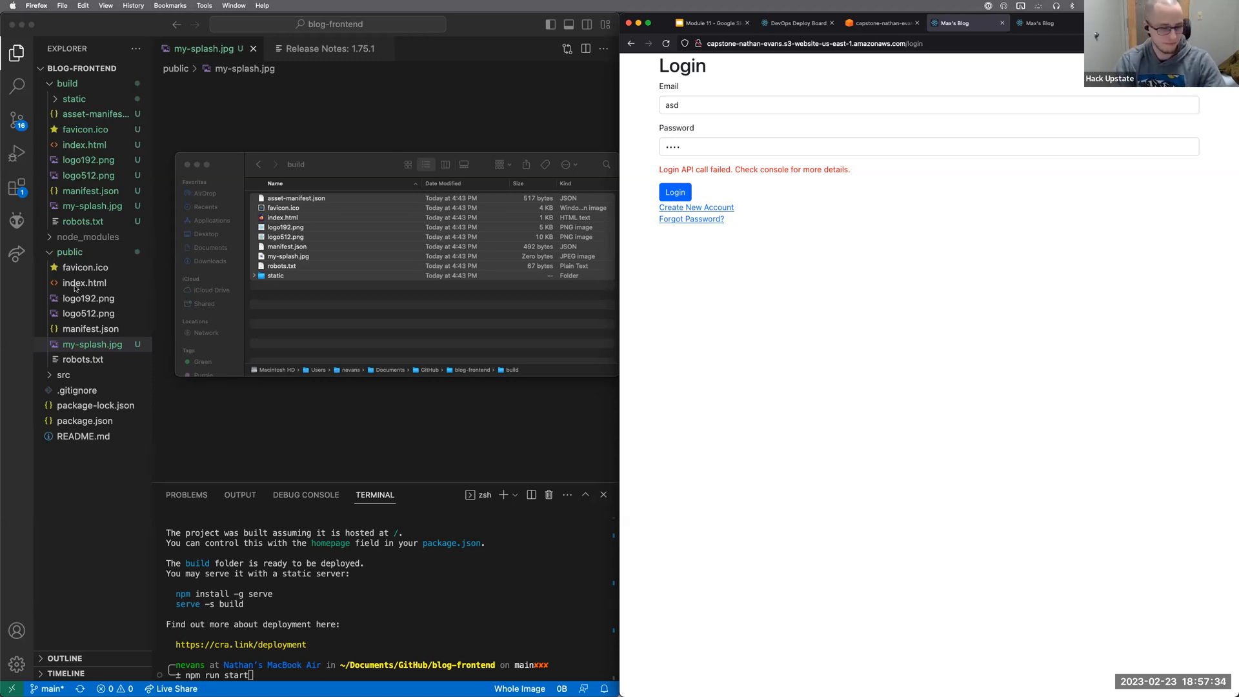
pyautogui.click(342, 314)
pyautogui.press('super+a')
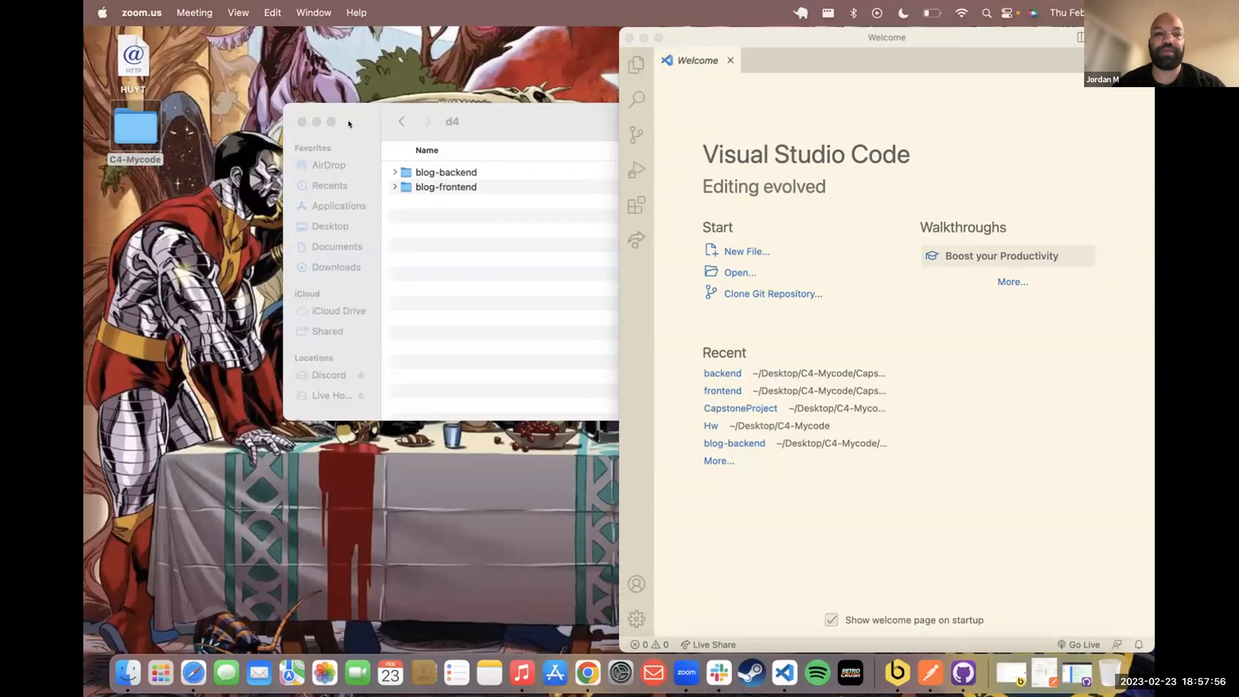
# - Switch to Chrome, close the blog.zip preview and review the capstone bucket's static website hosting properties
pyautogui.click(587, 673)
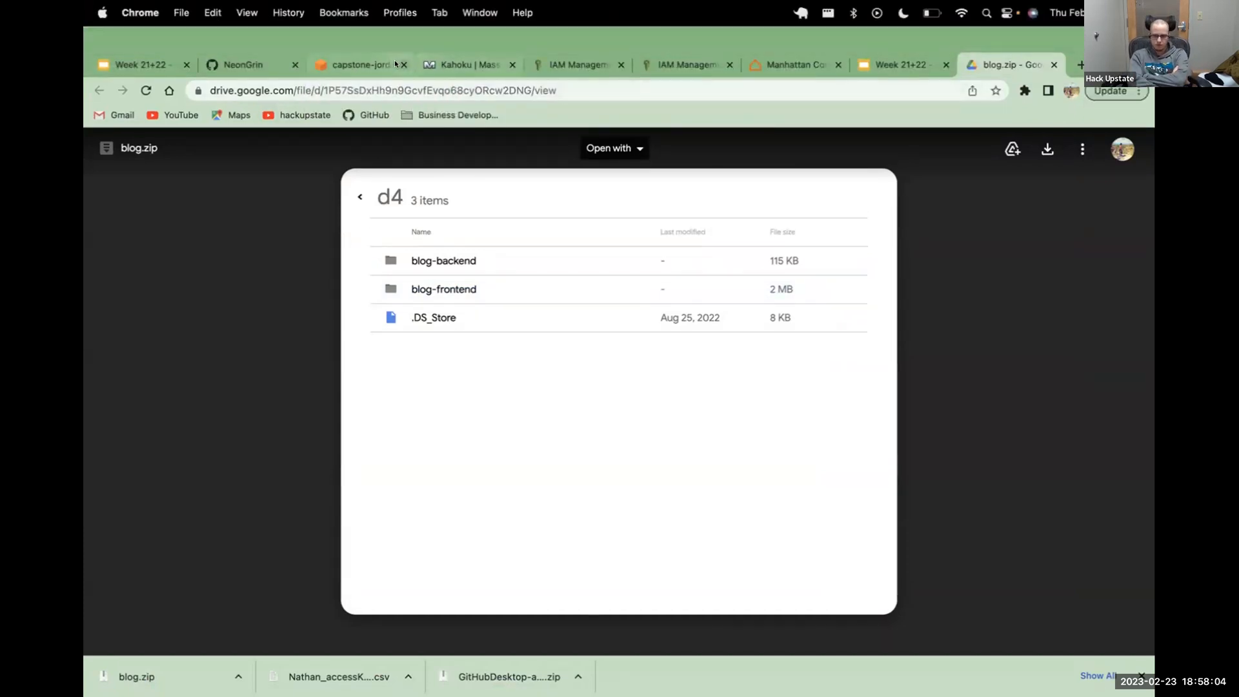
pyautogui.click(1053, 64)
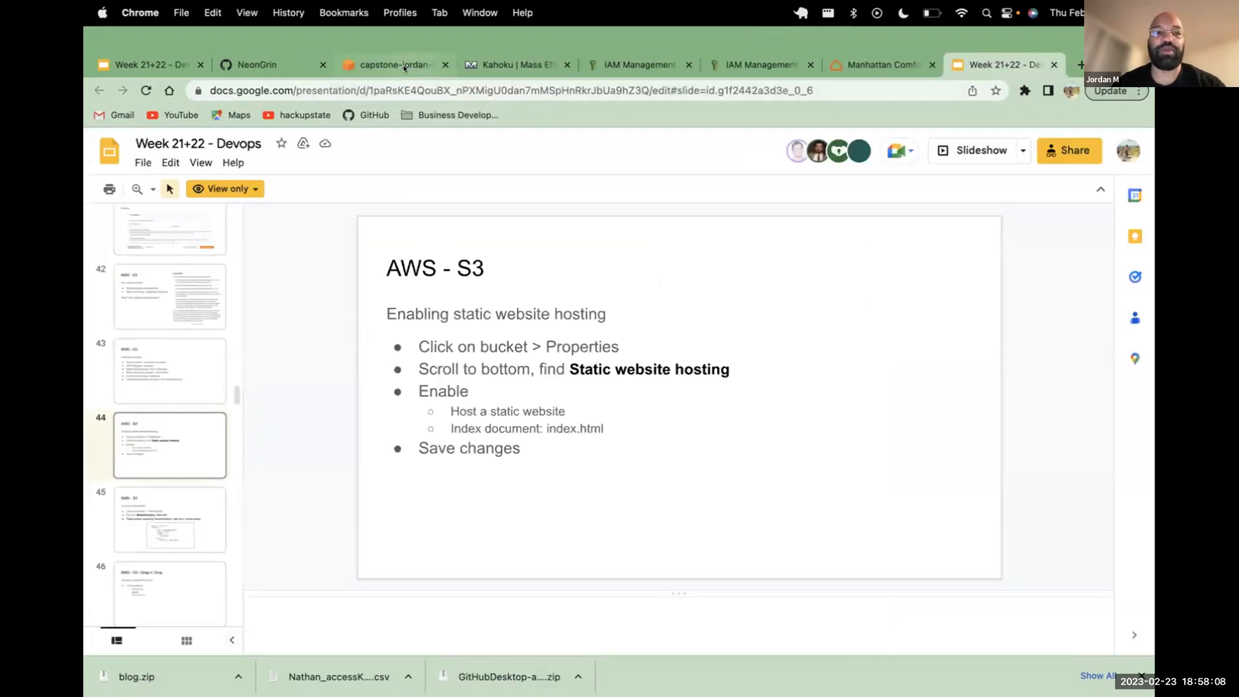
pyautogui.click(390, 64)
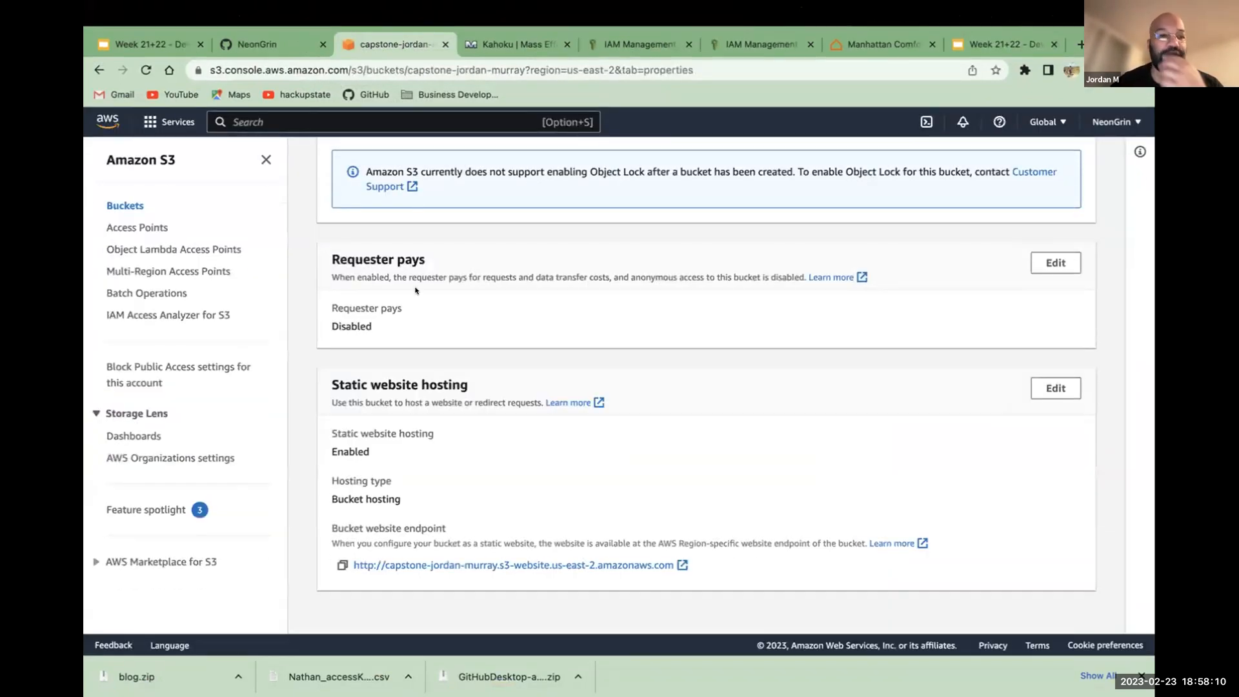
pyautogui.scroll(5, 417, 290)
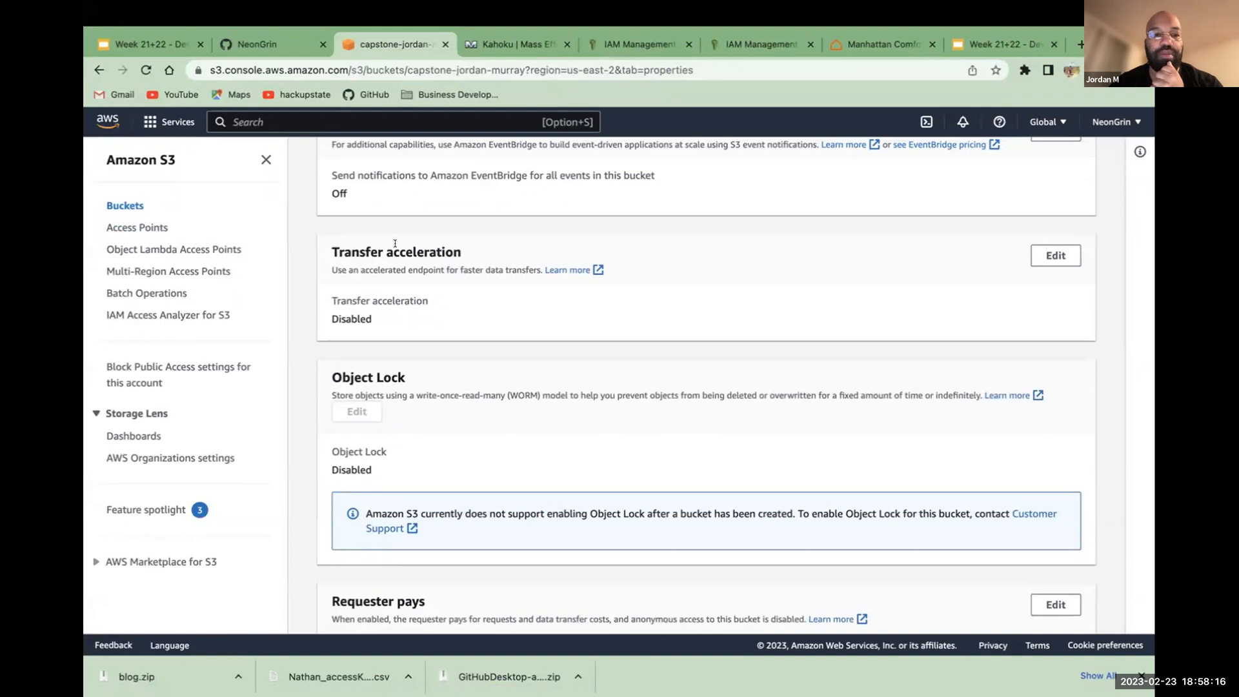
pyautogui.scroll(3, 393, 232)
pyautogui.scroll(5, 393, 249)
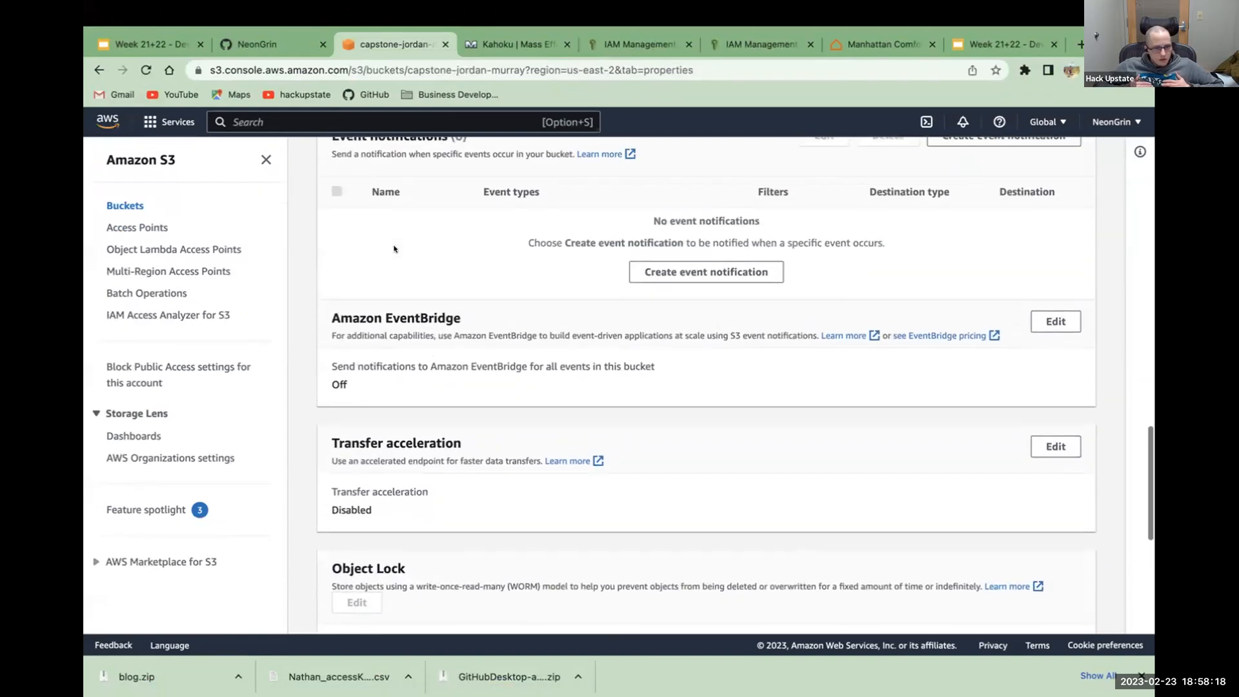
pyautogui.scroll(-10, 393, 248)
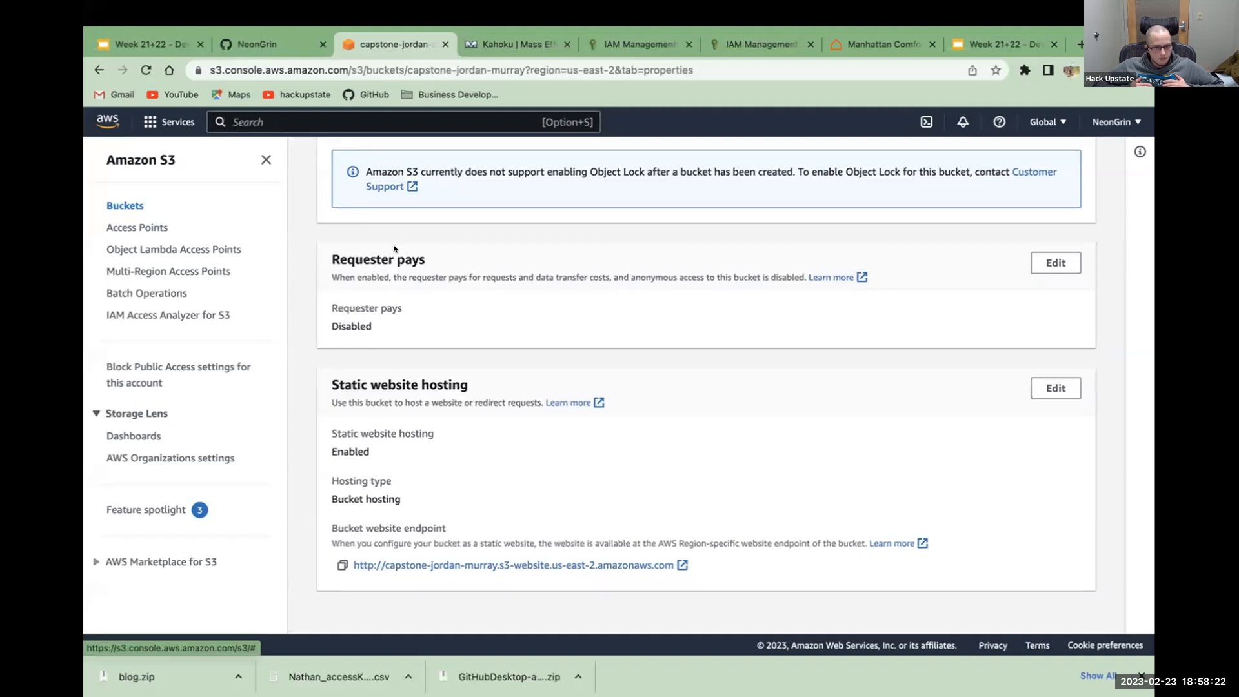
# - Check the site at the bucket website endpoint, reopen it in a new tab and return to the bucket's properties
pyautogui.click(550, 564)
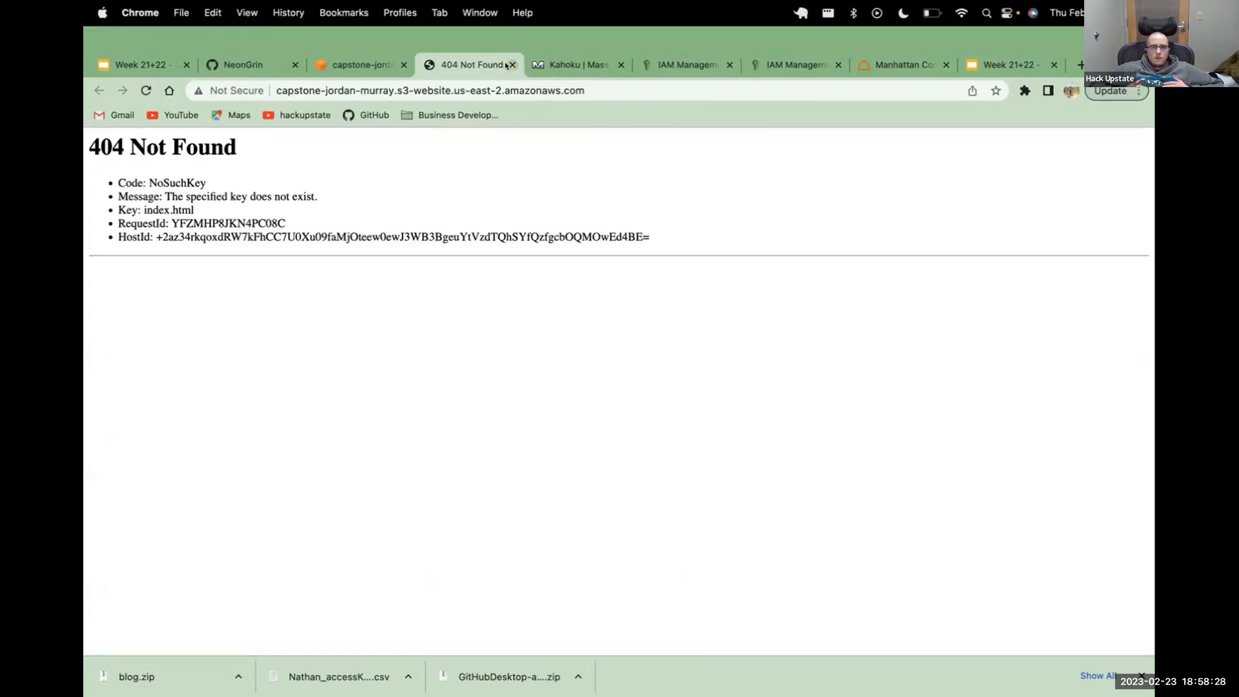
pyautogui.click(509, 65)
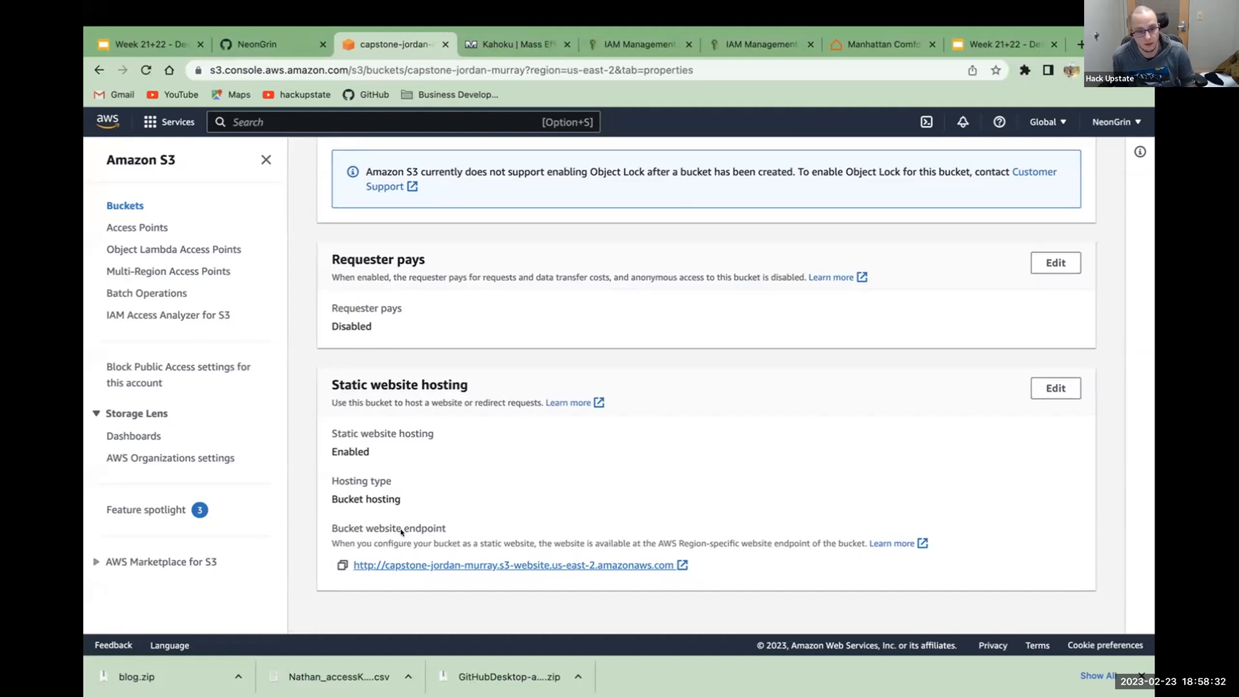
pyautogui.click(407, 565)
pyautogui.click(357, 63)
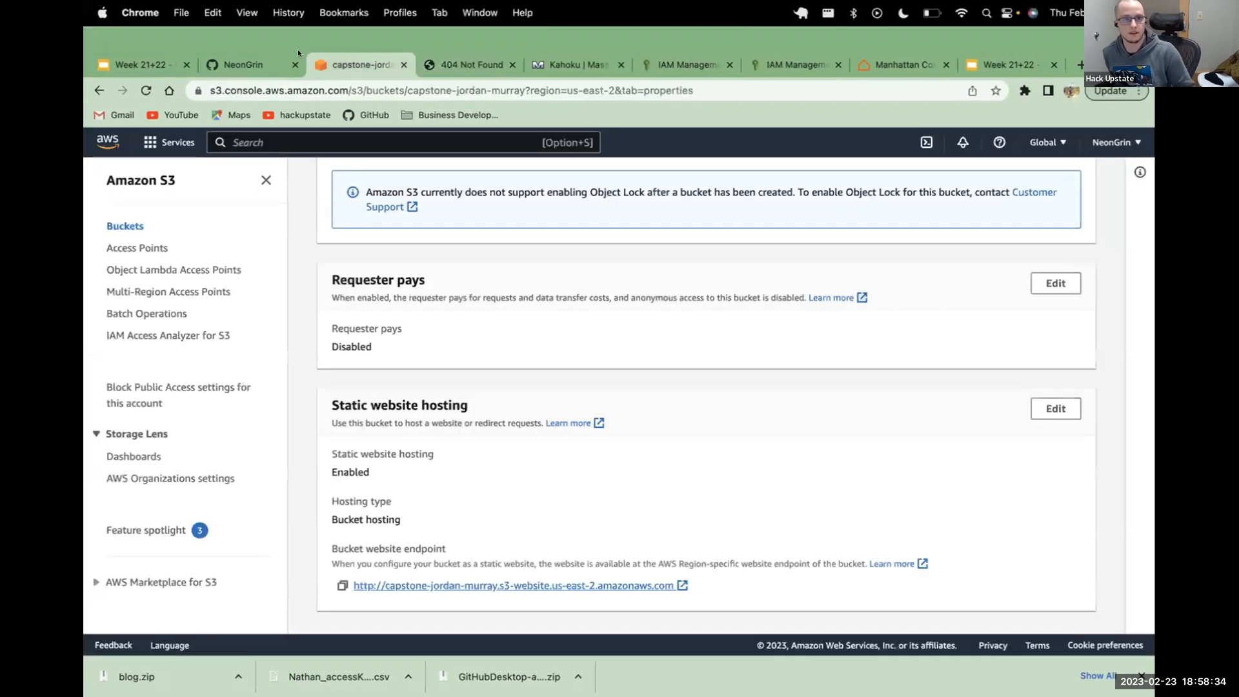
# - Close the GitHub and Kahoku tabs and go to the S3 buckets list
pyautogui.click(294, 65)
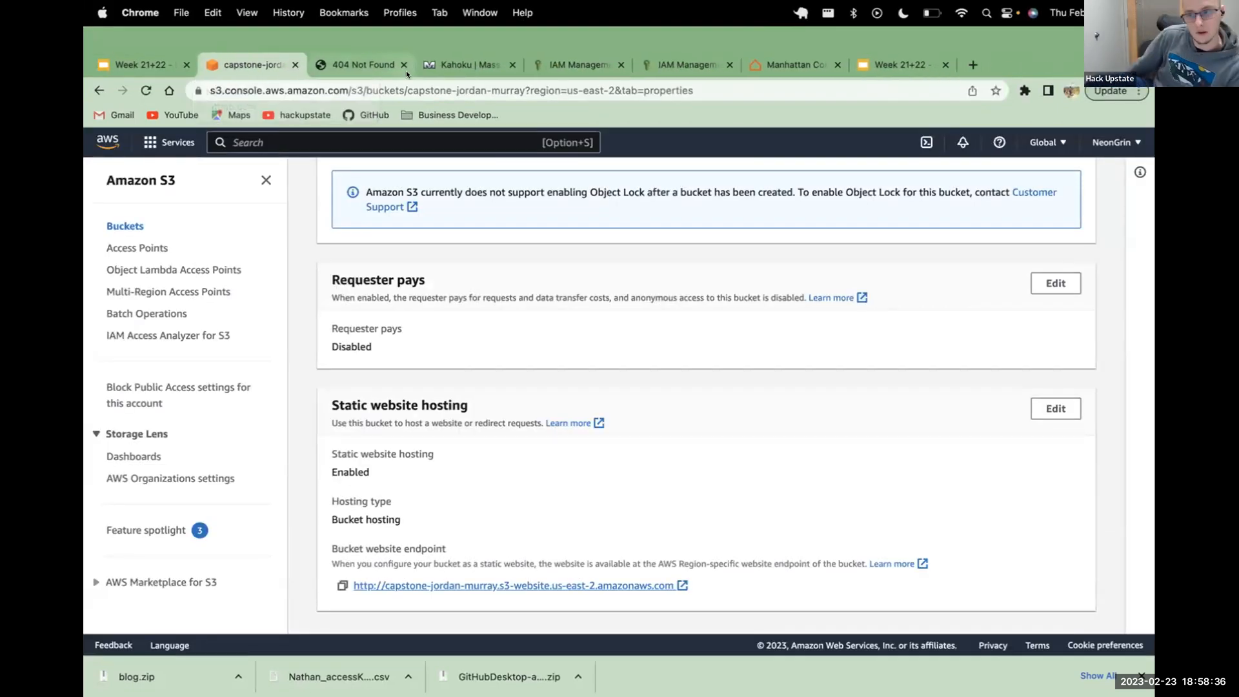
pyautogui.click(511, 65)
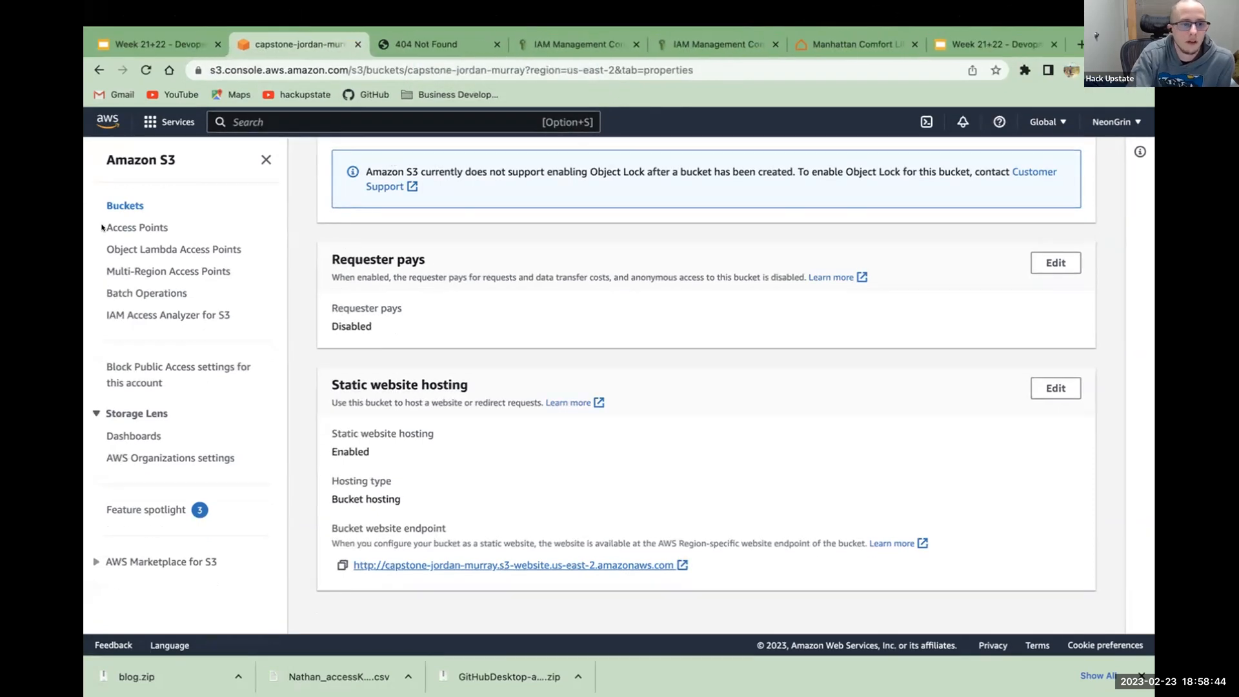
pyautogui.click(124, 205)
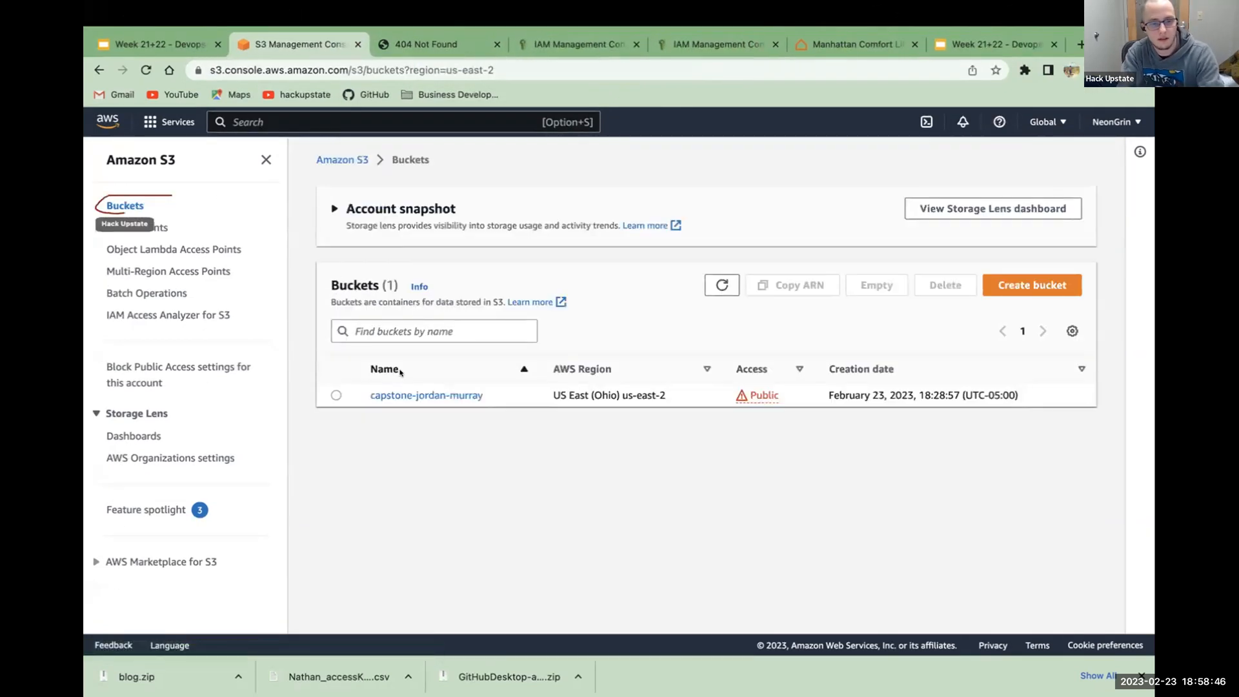
# - Open the existing capstone bucket and start an upload to it
pyautogui.click(439, 396)
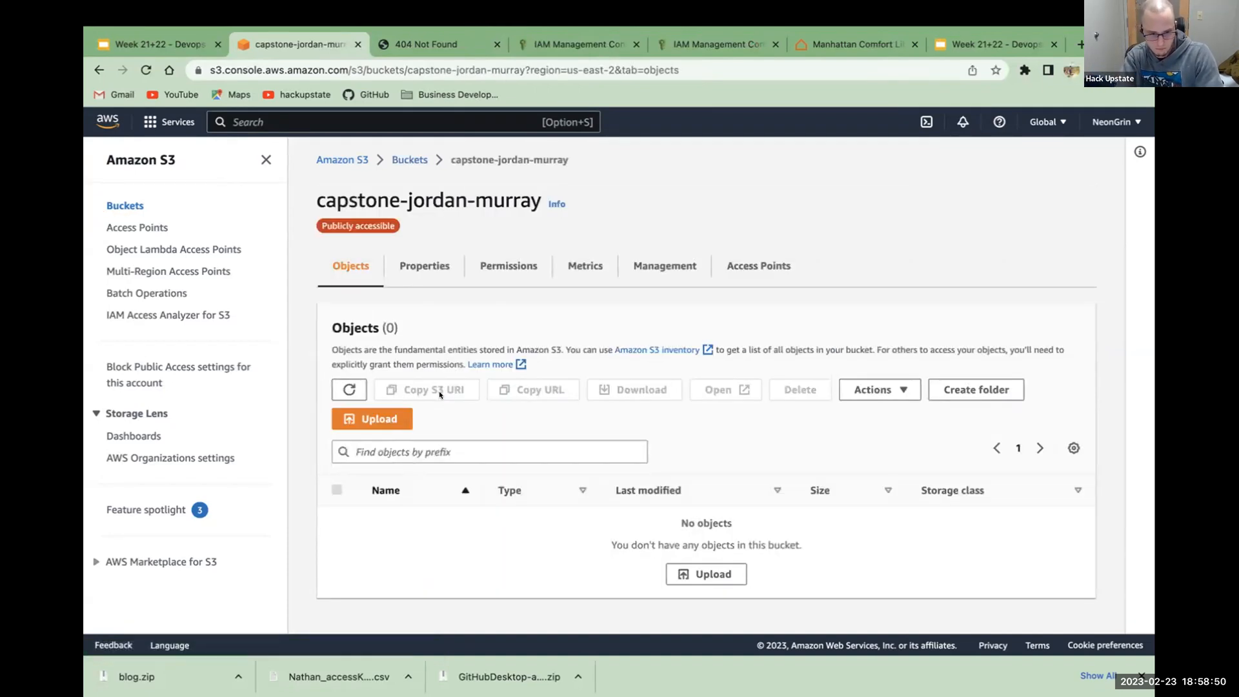
pyautogui.click(354, 415)
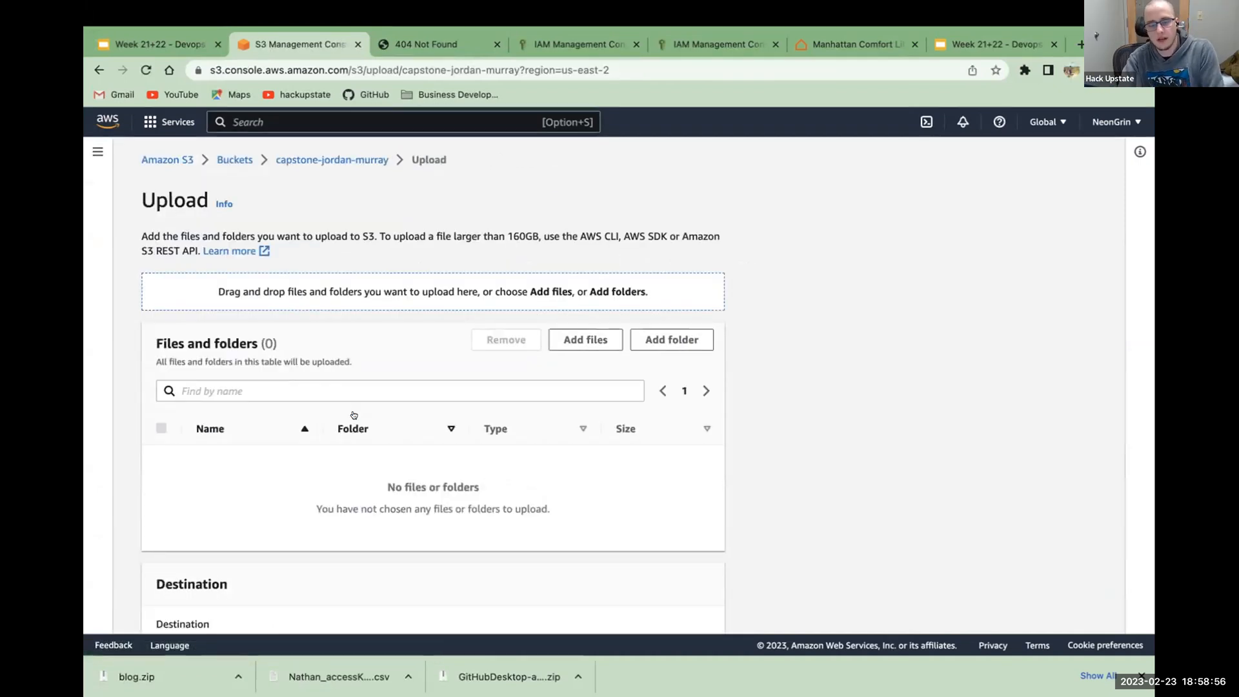
pyautogui.moveTo(686, 672)
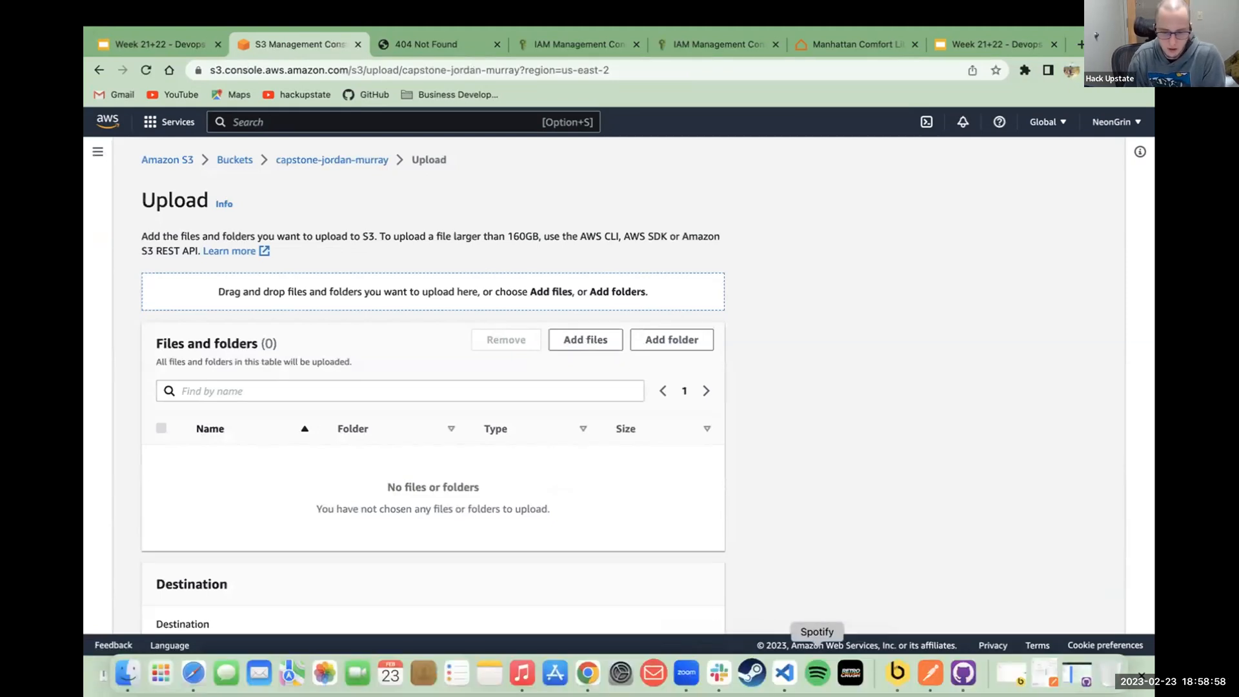
pyautogui.rightClick(784, 673)
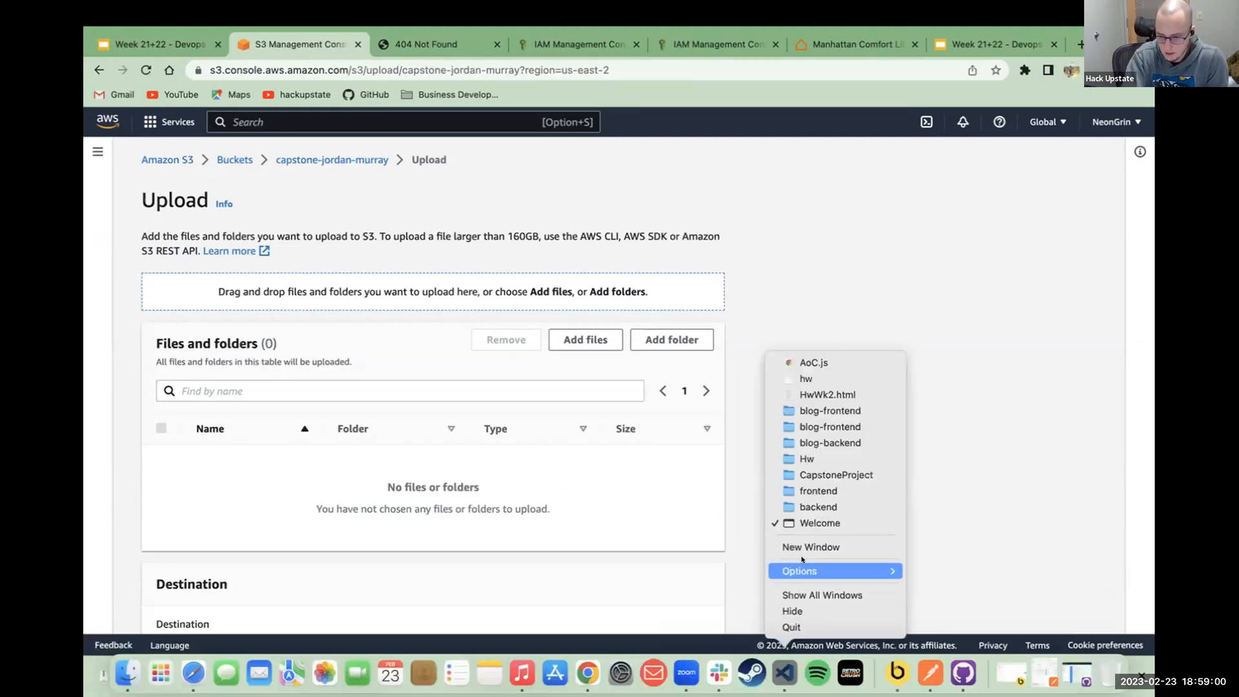
pyautogui.click(800, 547)
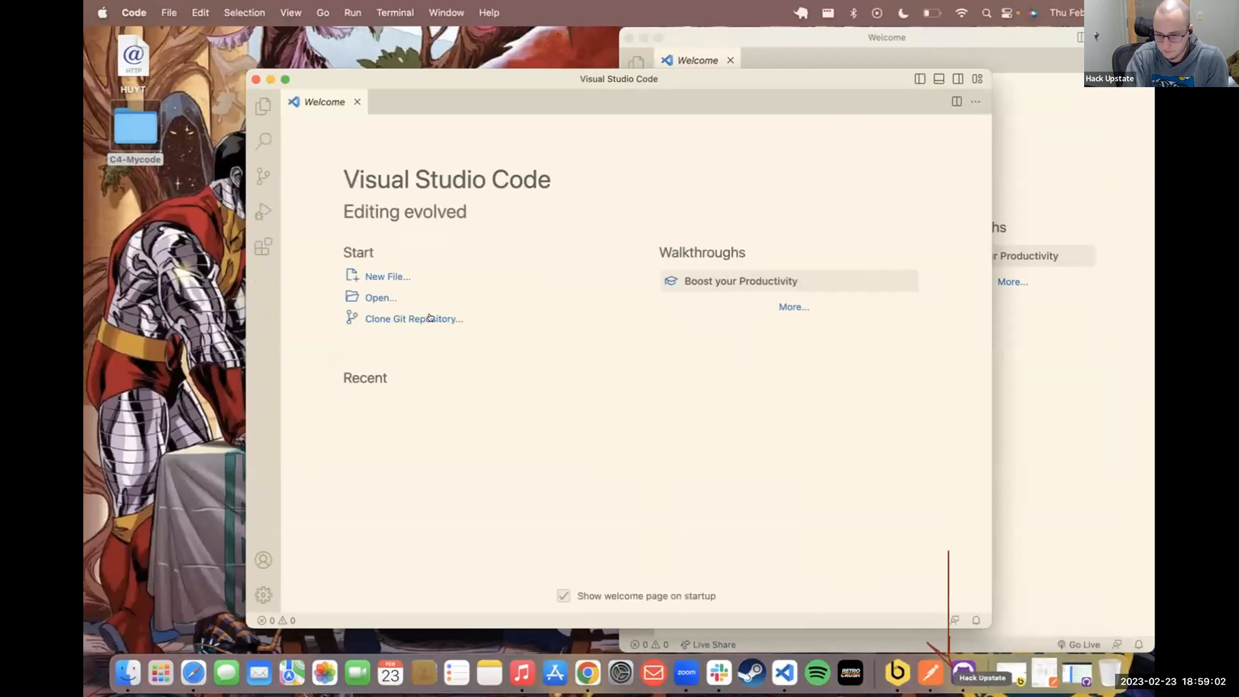
pyautogui.click(165, 13)
pyautogui.click(206, 115)
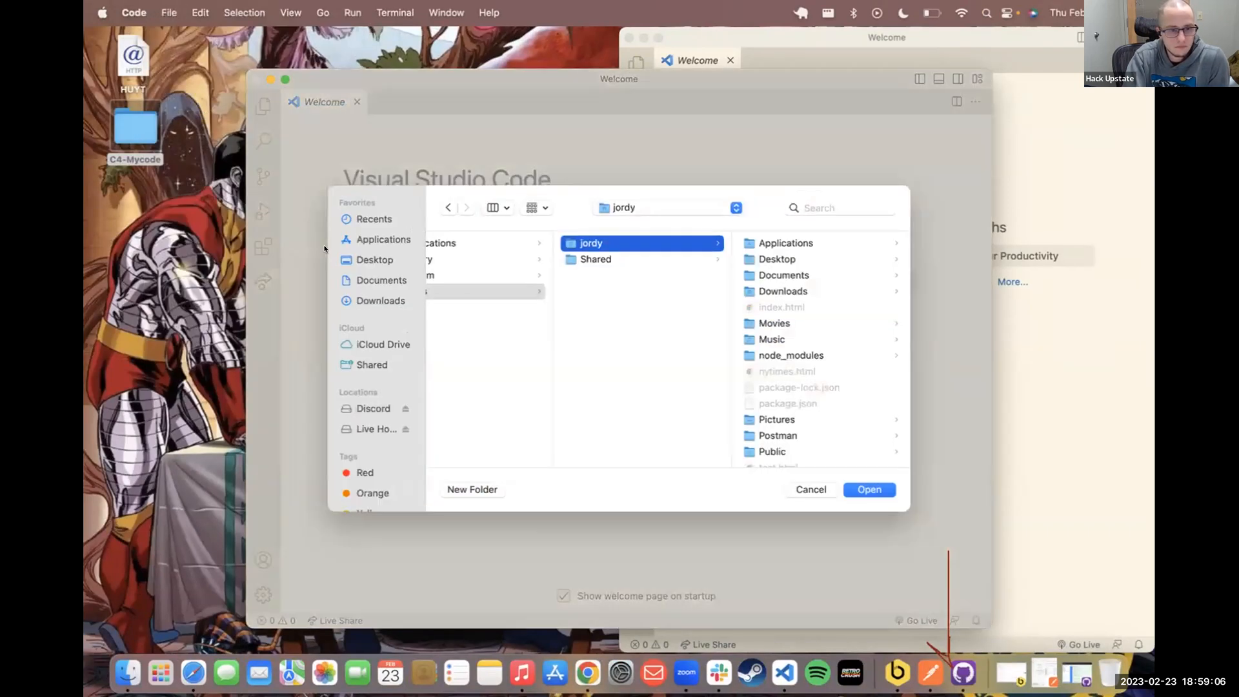
pyautogui.click(768, 259)
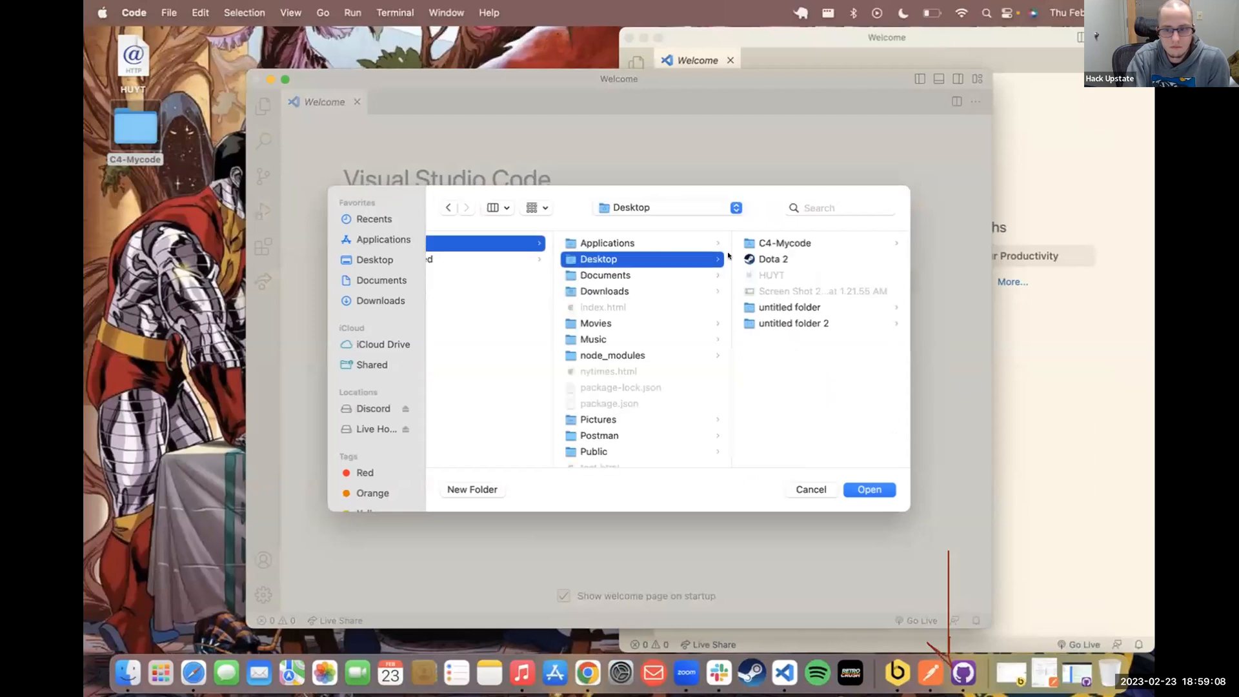
pyautogui.click(766, 247)
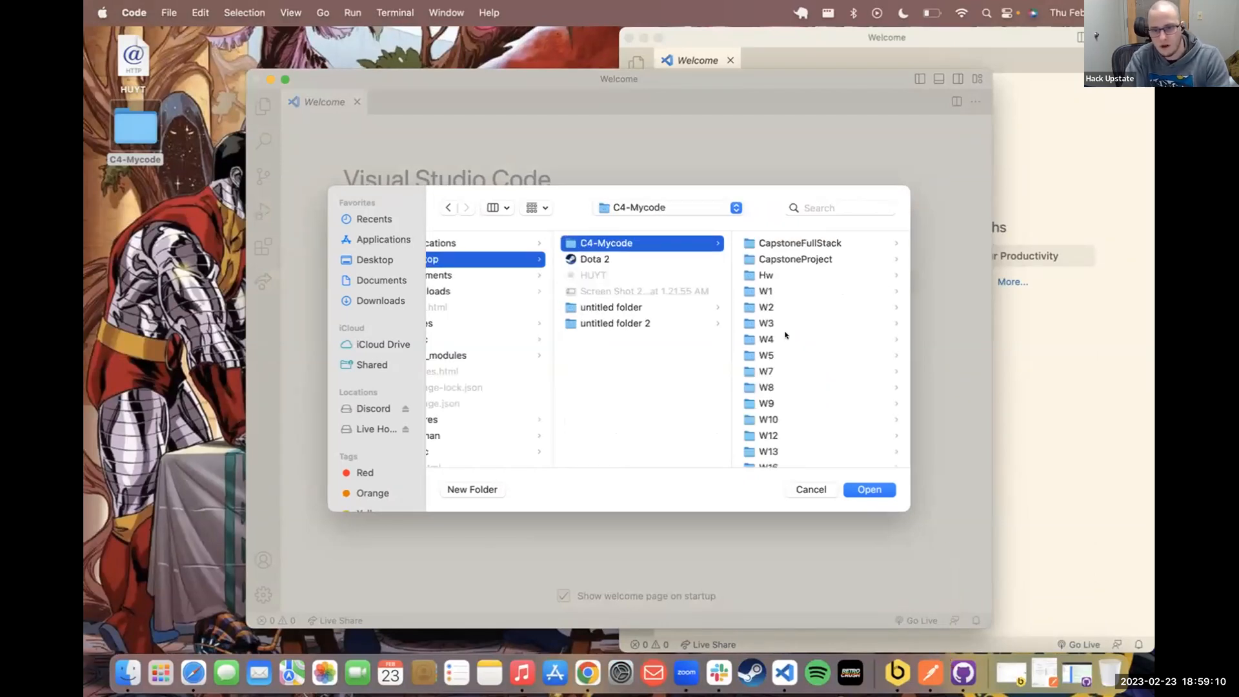
pyautogui.click(795, 450)
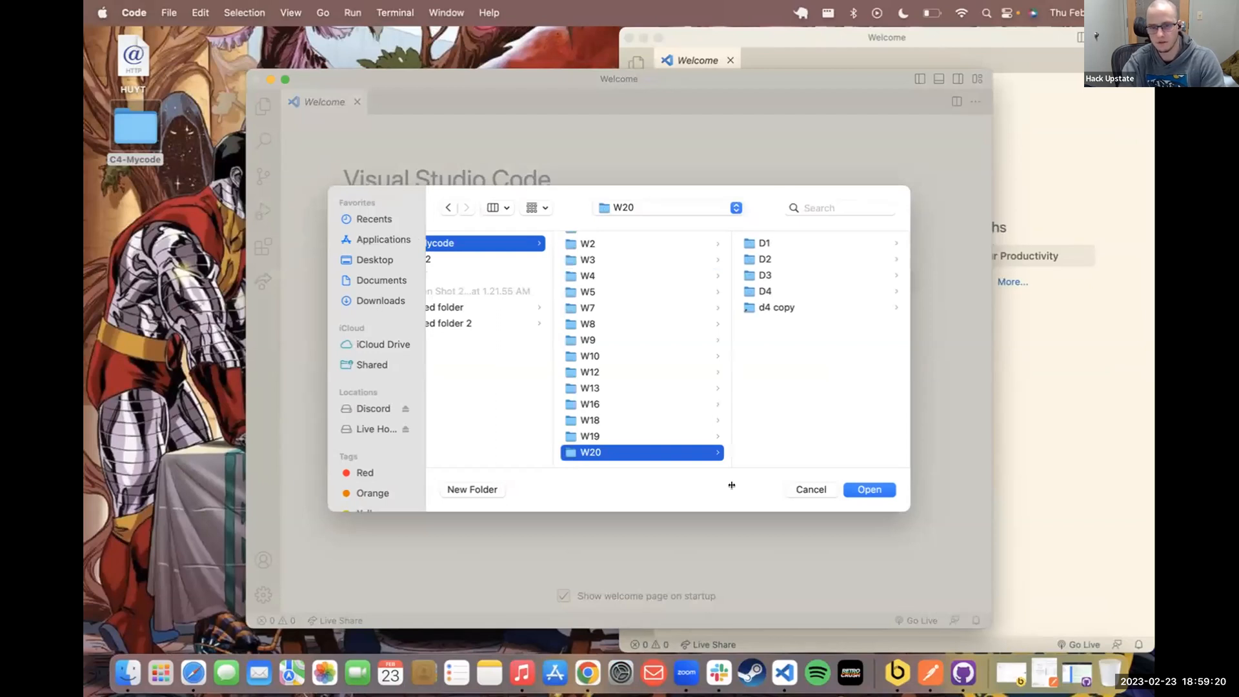
pyautogui.click(800, 488)
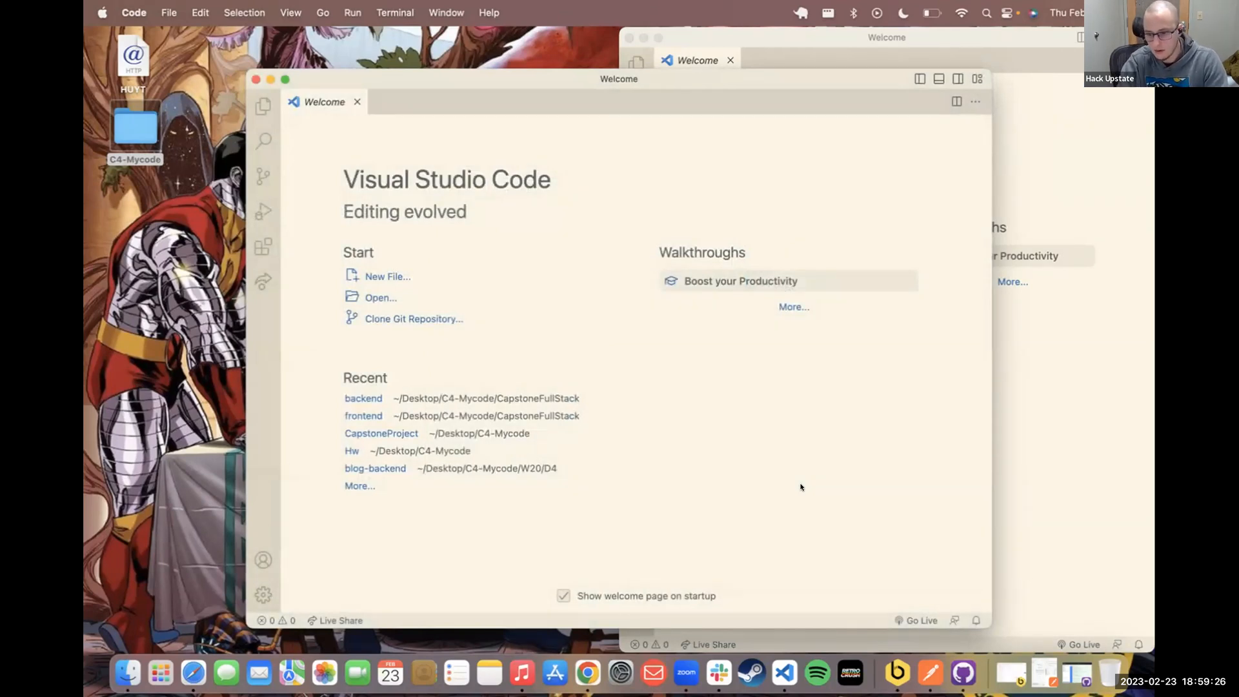
# - Switch to GitHub Desktop, make blog-frontend the current repository and open it in Visual Studio Code
pyautogui.click(962, 671)
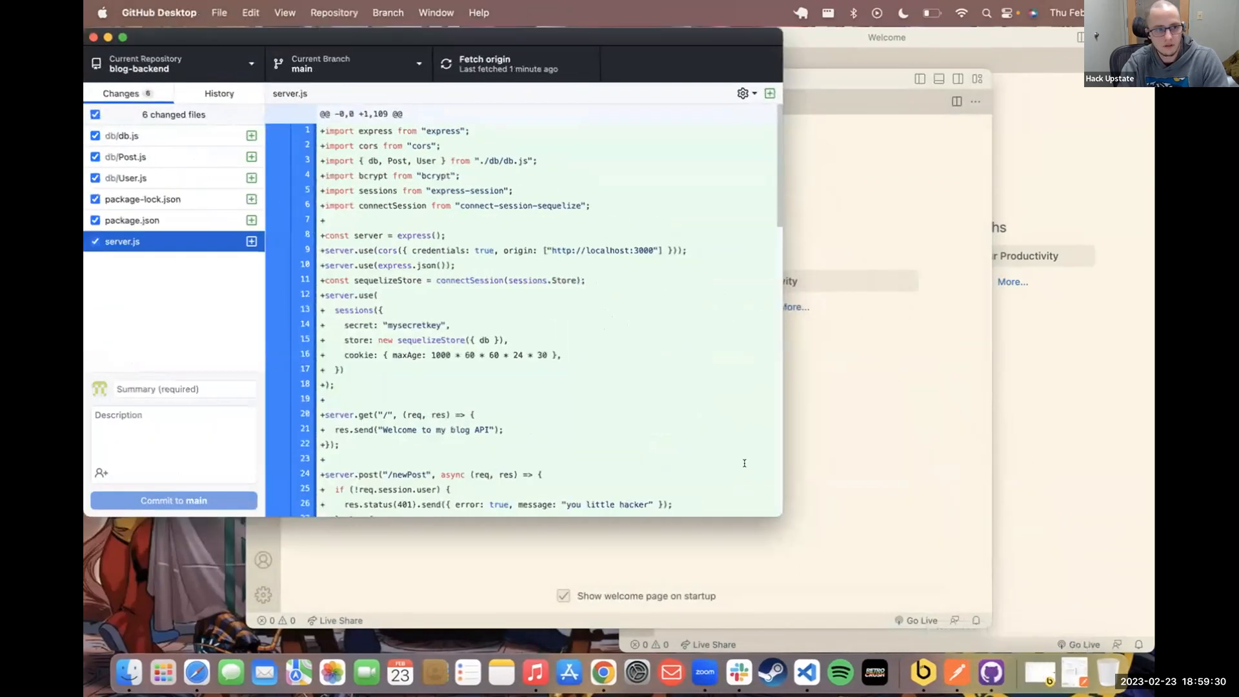
pyautogui.click(241, 67)
pyautogui.click(189, 167)
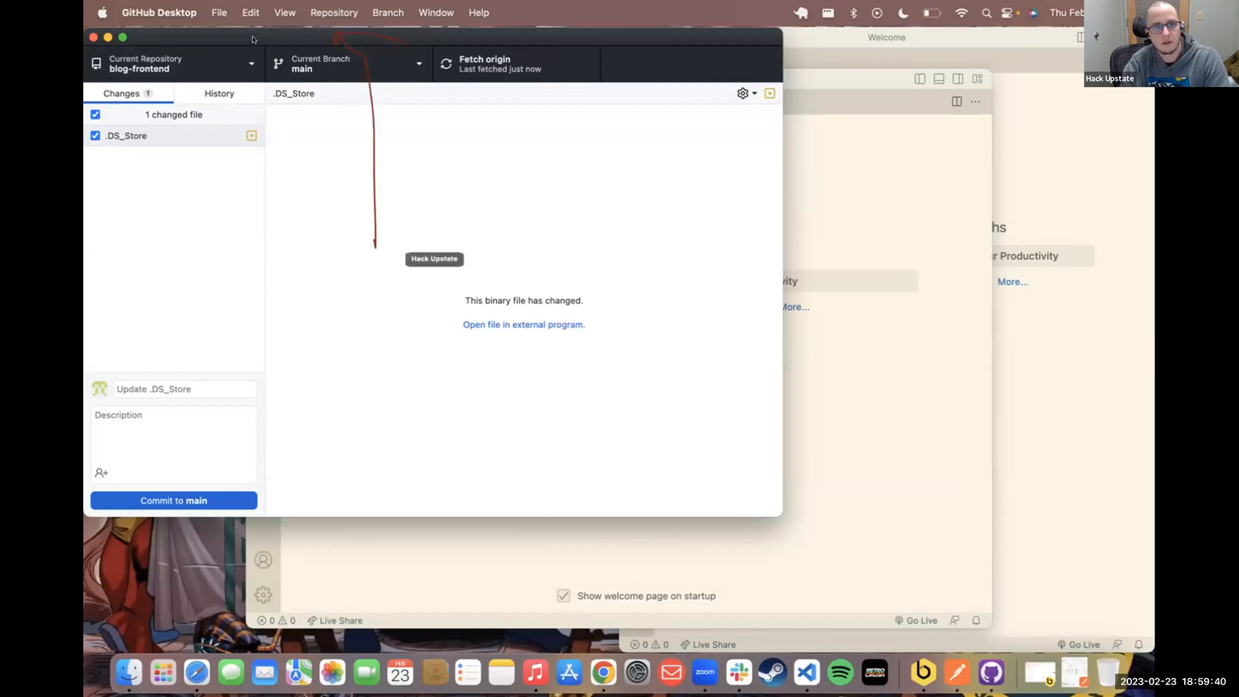
pyautogui.moveTo(261, 43); pyautogui.dragTo(272, 112)
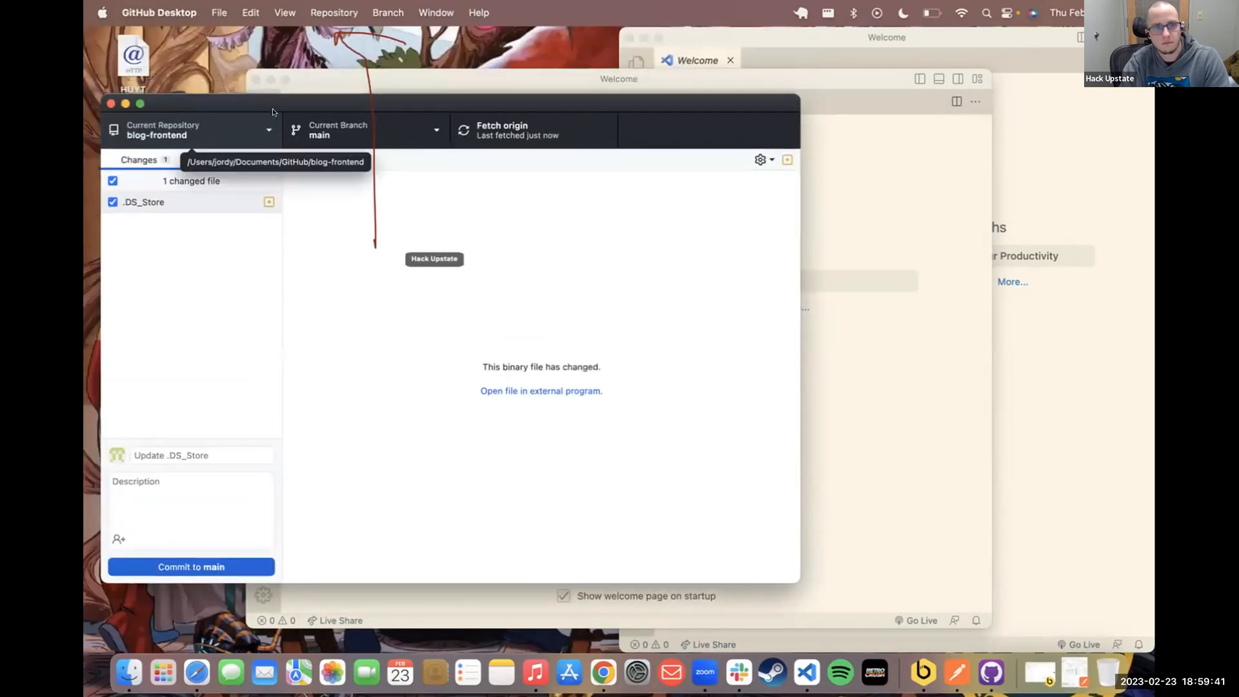
pyautogui.click(333, 13)
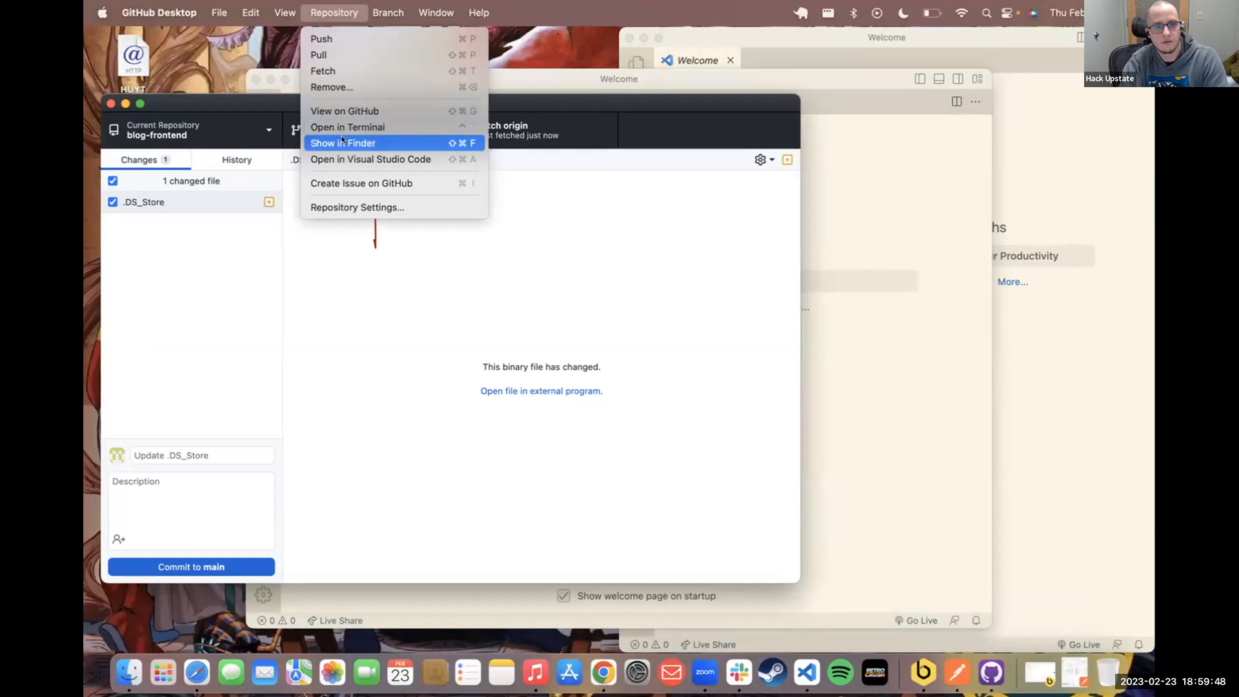
pyautogui.click(340, 158)
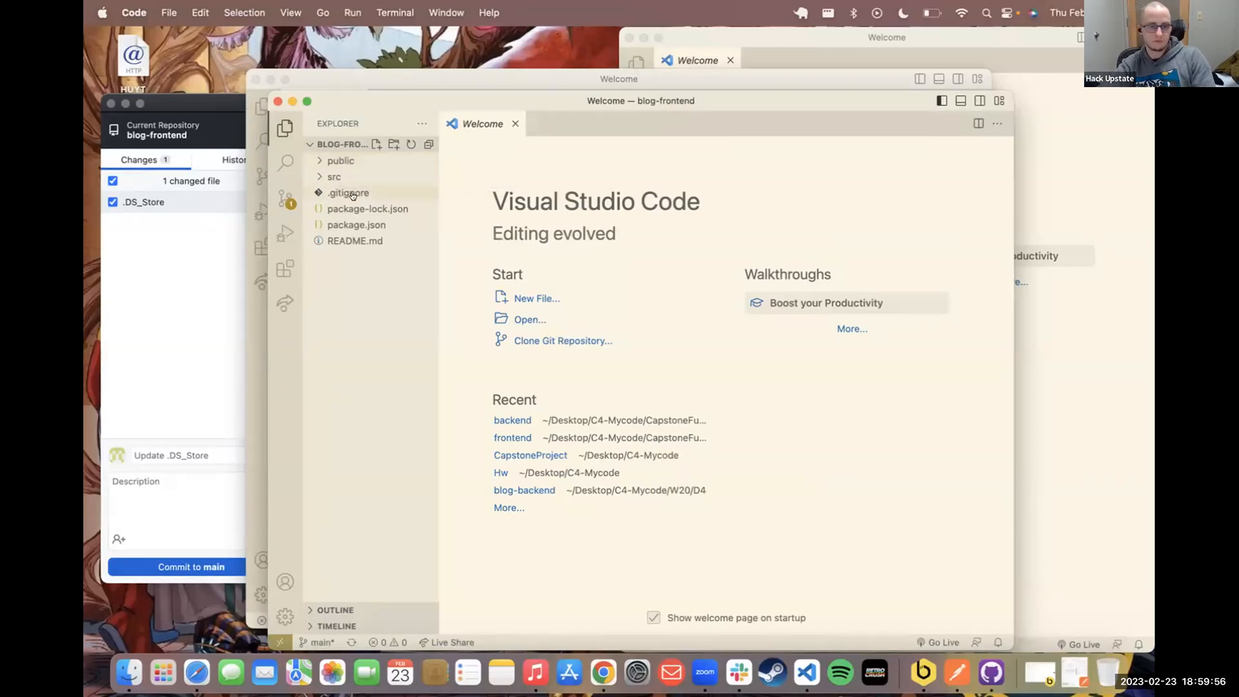
# - Expand the src folder of blog-frontend and open an integrated terminal there
pyautogui.click(353, 176)
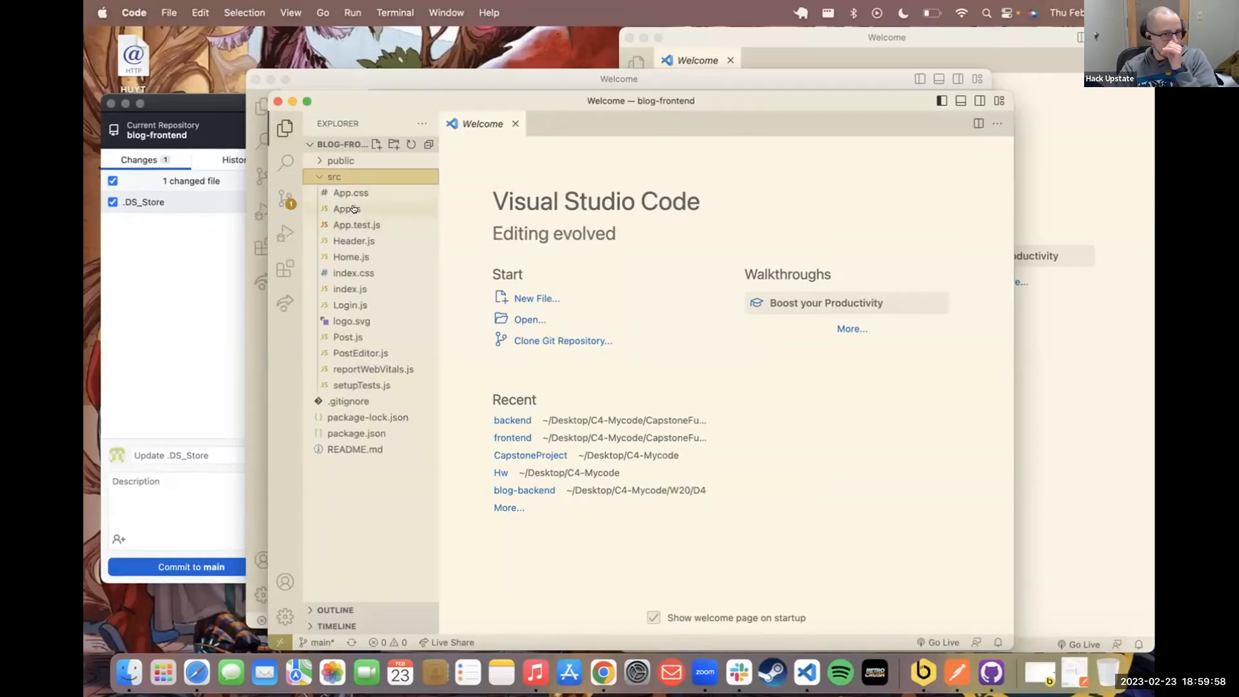
pyautogui.rightClick(359, 197)
pyautogui.click(409, 256)
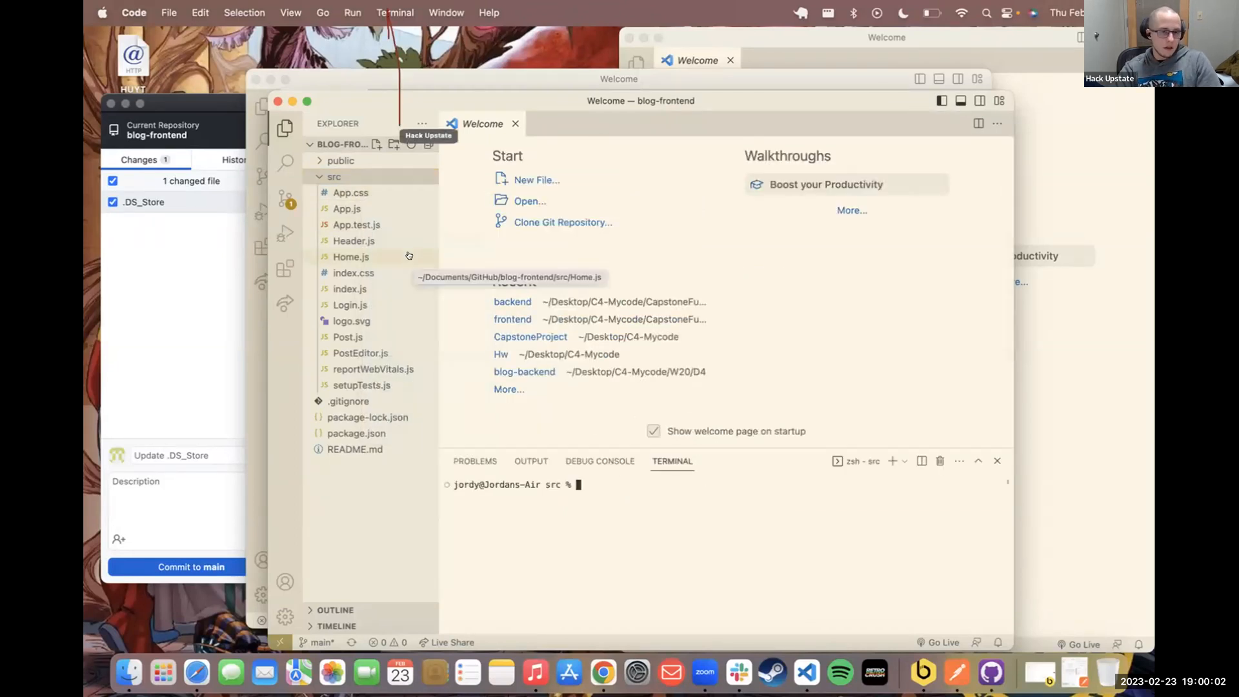
pyautogui.press('super+space')
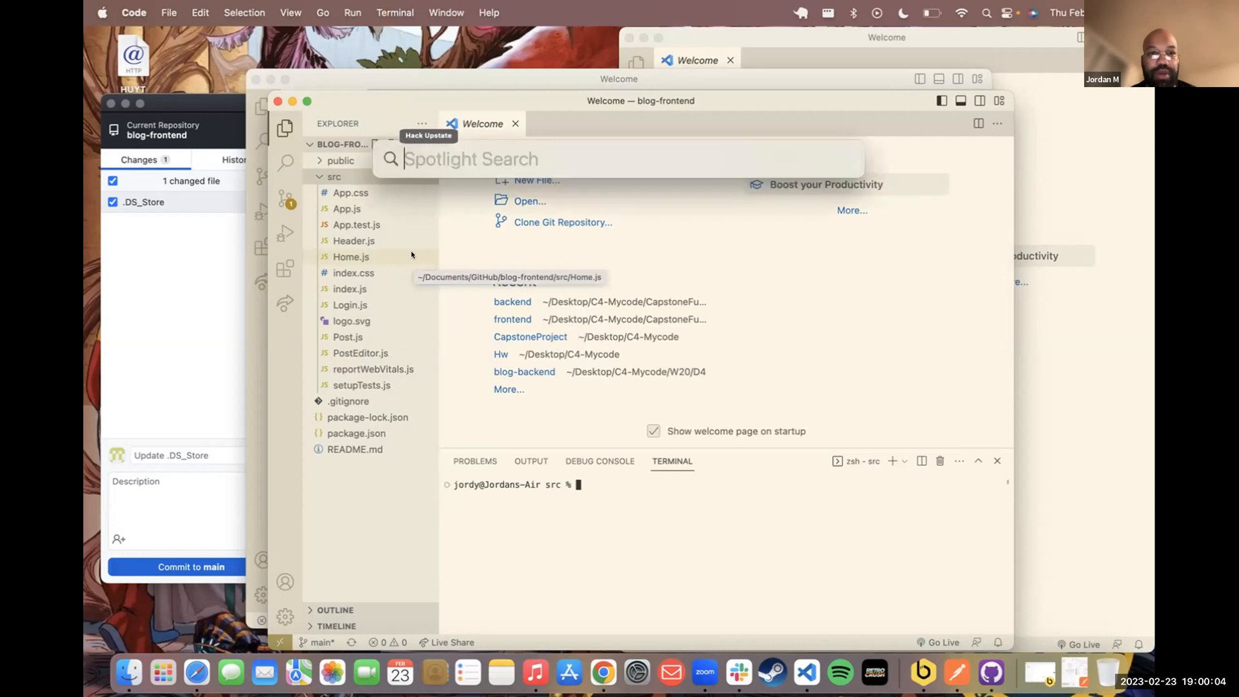
pyautogui.write('terminal')
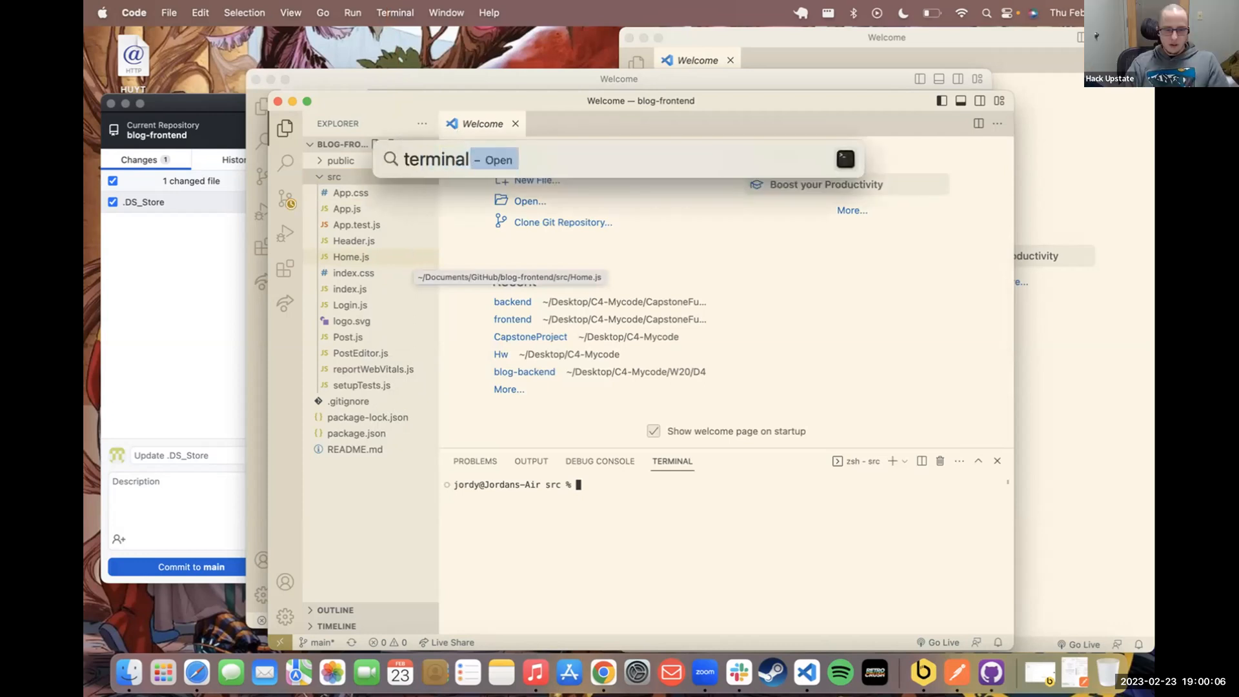
pyautogui.press('BackSpace')
pyautogui.press('BackSpace')
pyautogui.press('BackSpace')
pyautogui.press('BackSpace')
pyautogui.press('BackSpace')
pyautogui.press('BackSpace')
pyautogui.press('BackSpace')
pyautogui.press('BackSpace')
pyautogui.press('BackSpace')
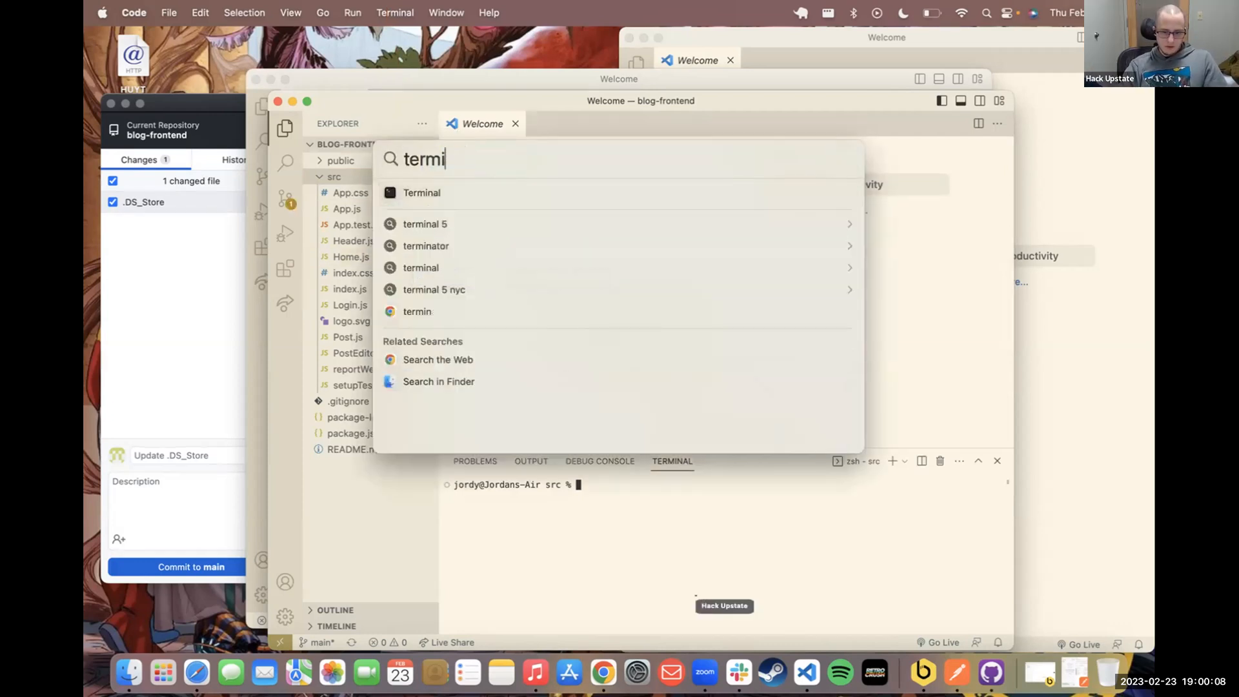
pyautogui.click(593, 485)
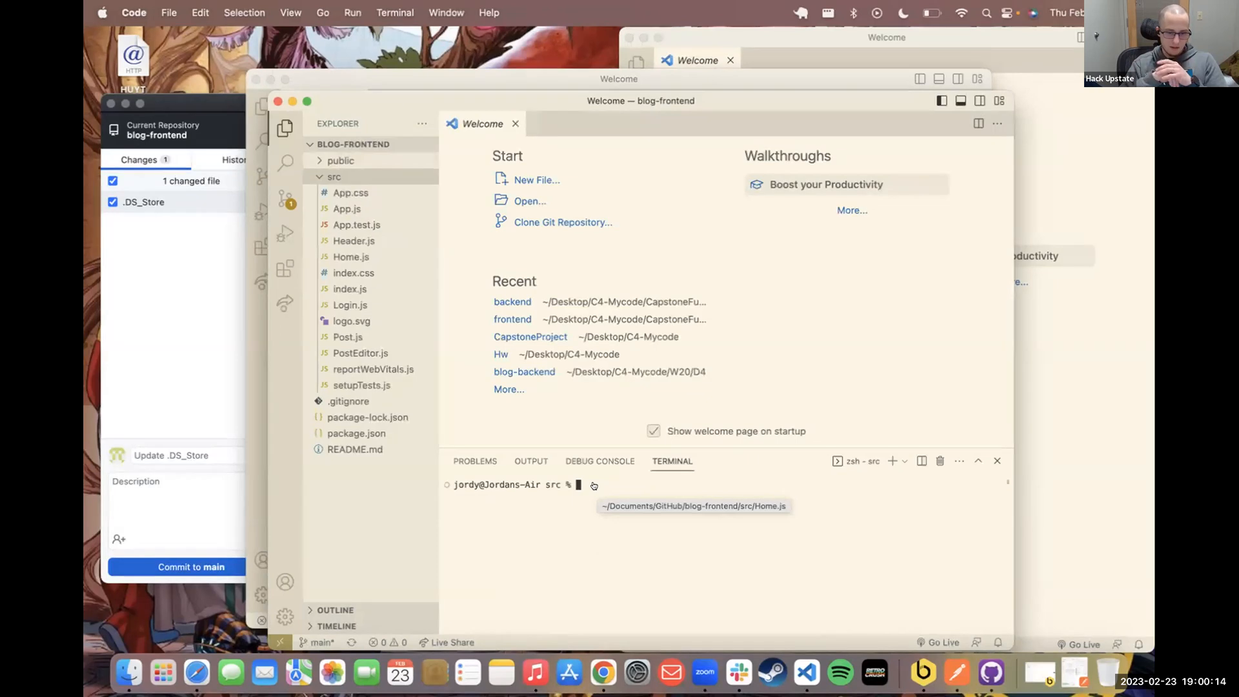
# - Go up to the blog-frontend root folder in the terminal and install the project's dependencies with npm install
pyautogui.write('cd ..')
pyautogui.press('Return')
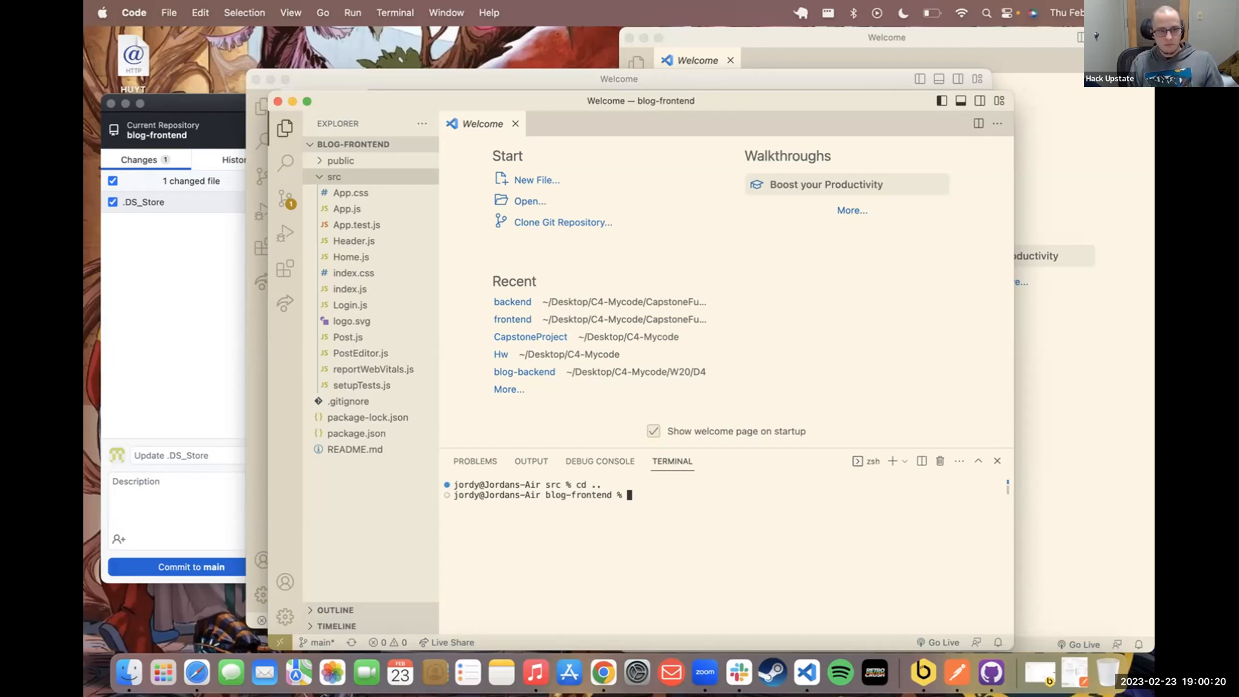
pyautogui.write('npm install')
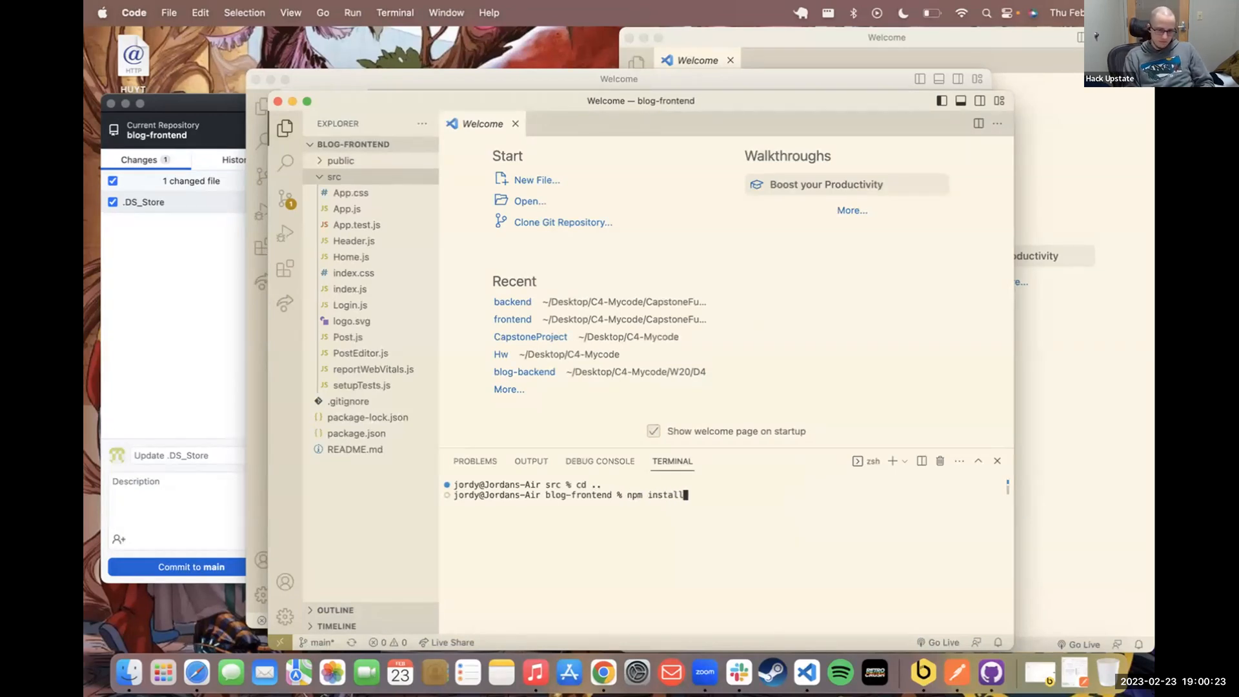
pyautogui.press('Return')
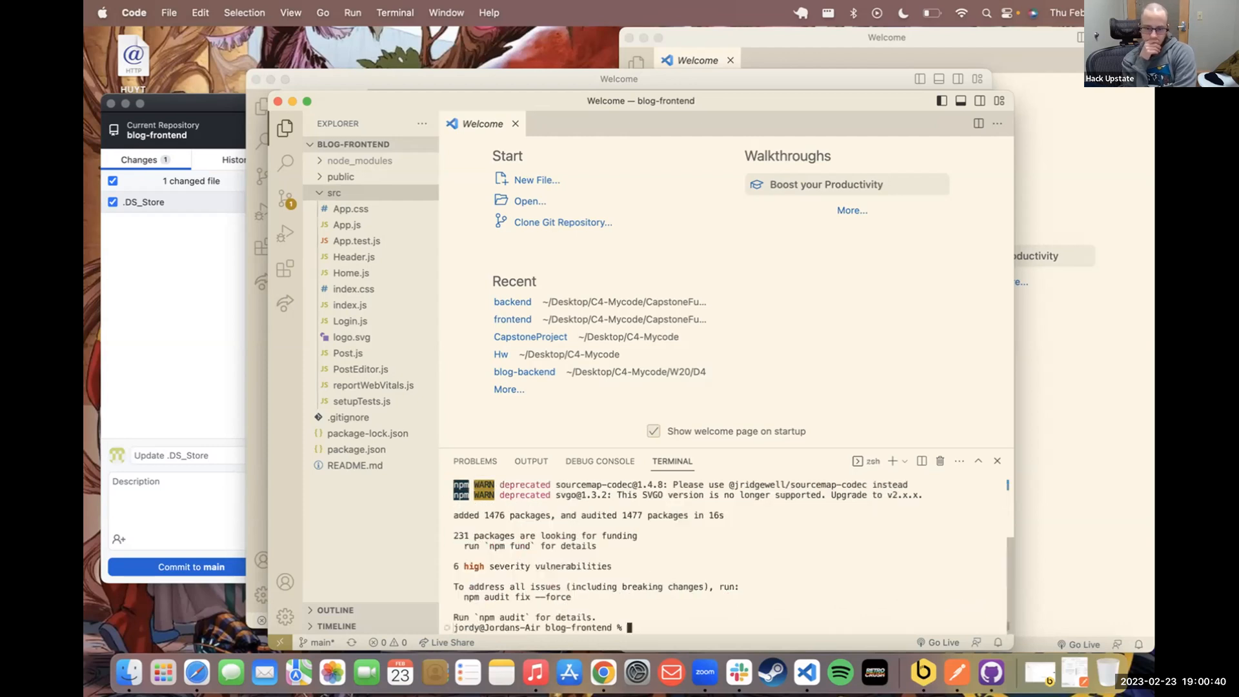
# - Create the production build of the blog frontend with npm run build
pyautogui.write('npm ')
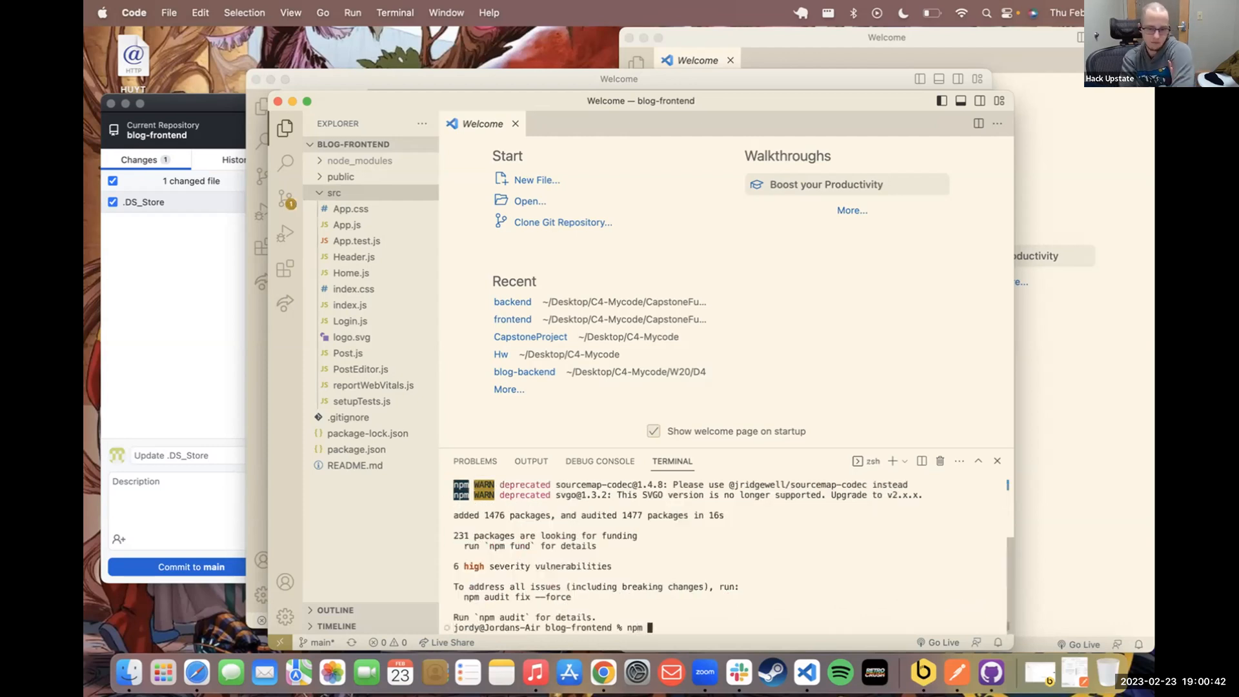
pyautogui.write('run build')
pyautogui.press('Return')
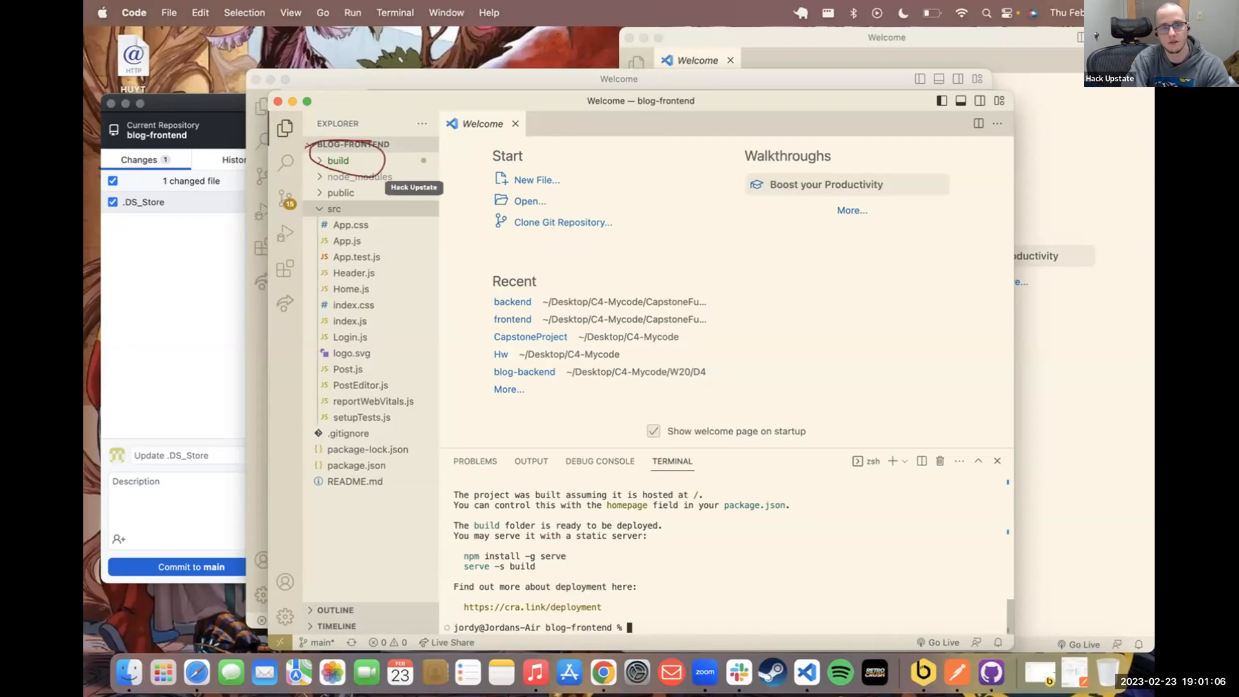
# - Reveal the new build folder in Finder and select all the files and folders inside it
pyautogui.rightClick(346, 160)
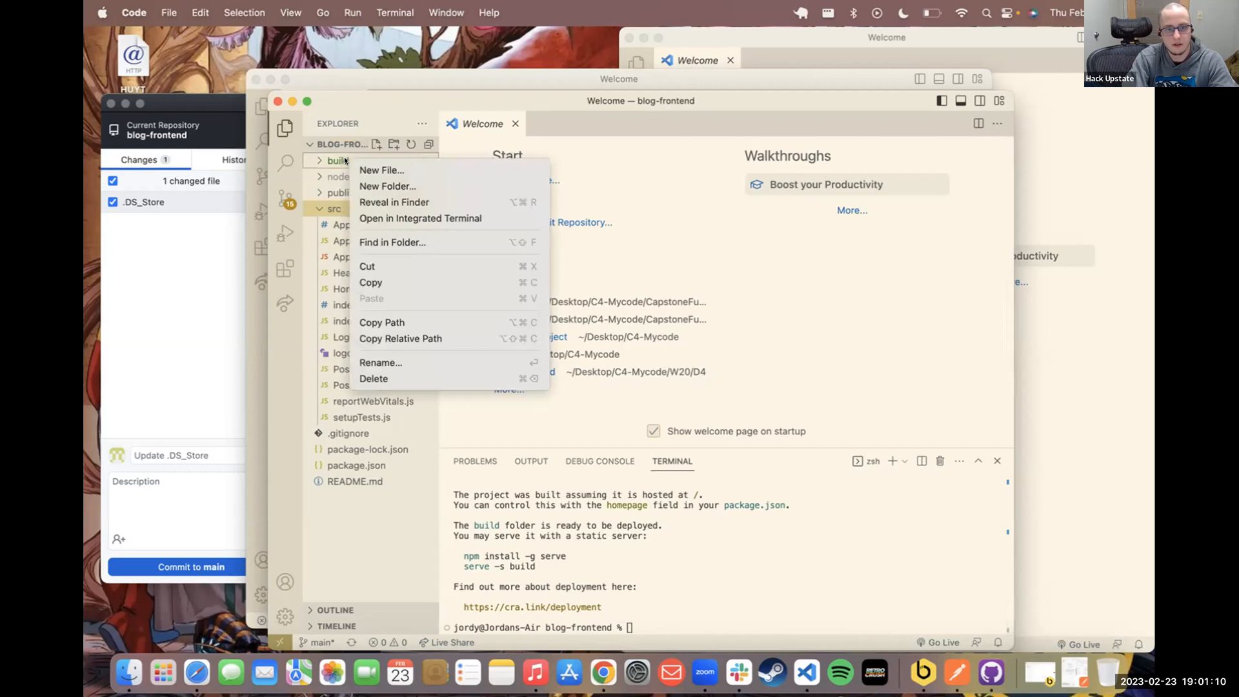
pyautogui.click(381, 202)
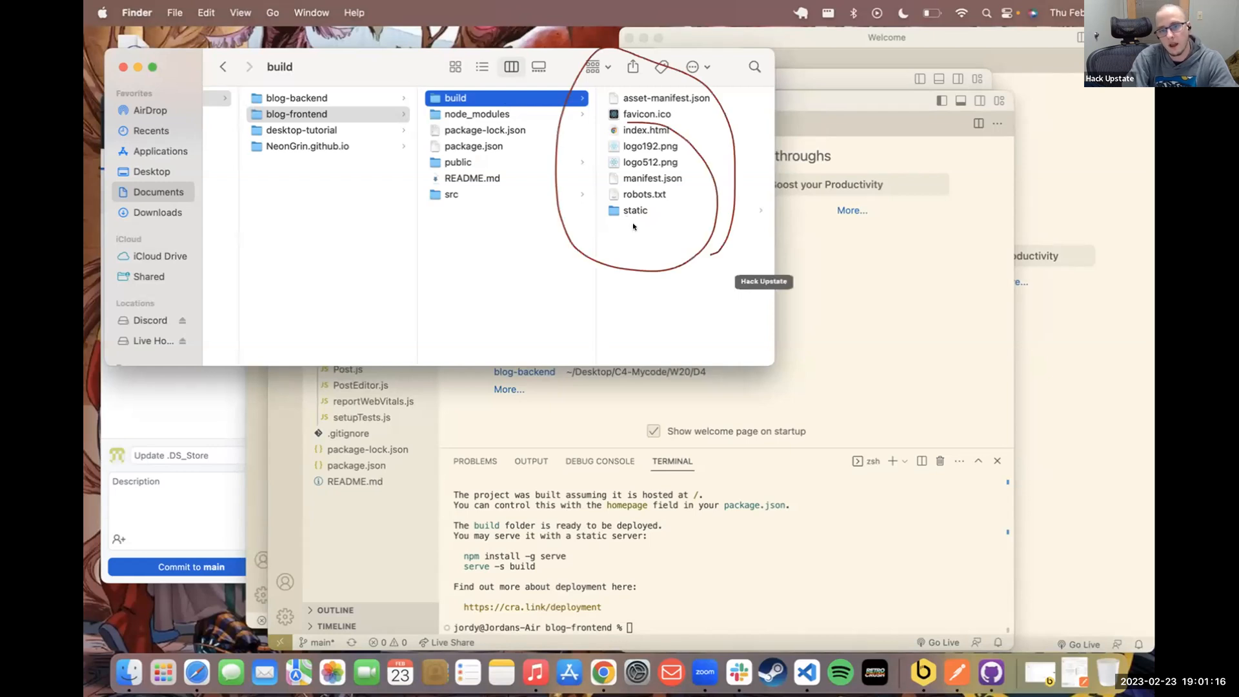
pyautogui.moveTo(638, 215); pyautogui.dragTo(610, 94)
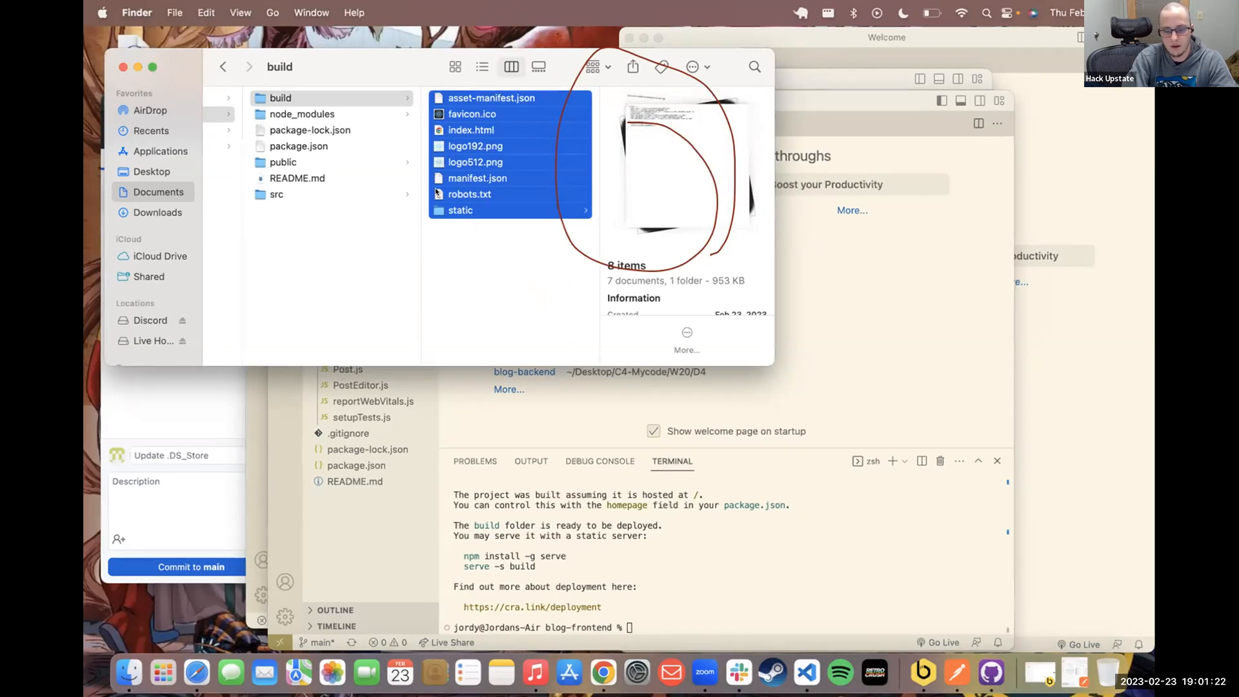
pyautogui.moveTo(436, 193)
pyautogui.mouseDown()
pyautogui.moveTo(564, 417)
pyautogui.moveTo(580, 671)
pyautogui.moveTo(600, 678)
pyautogui.moveTo(507, 546)
pyautogui.moveTo(458, 332)
pyautogui.moveTo(442, 179)
pyautogui.mouseUp()
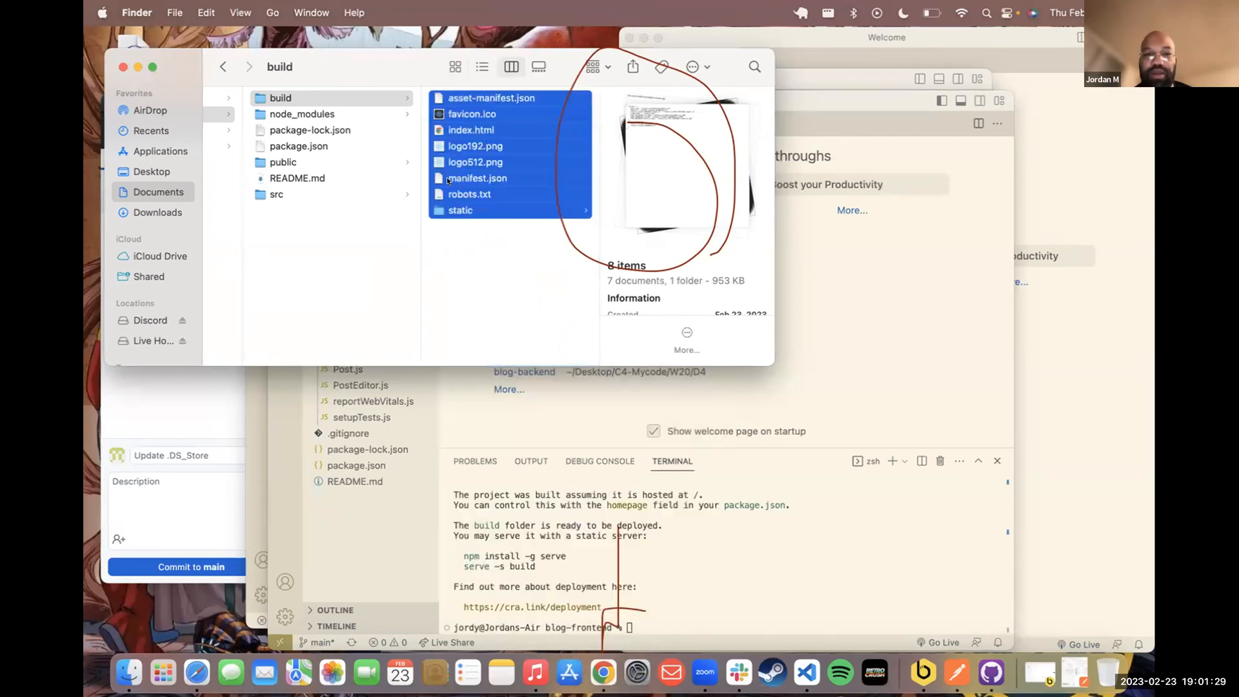
# - Switch to Chrome, take it out of full screen, shrink the S3 upload window and move the Finder build window alongside it
pyautogui.click(603, 676)
pyautogui.moveTo(133, 3)
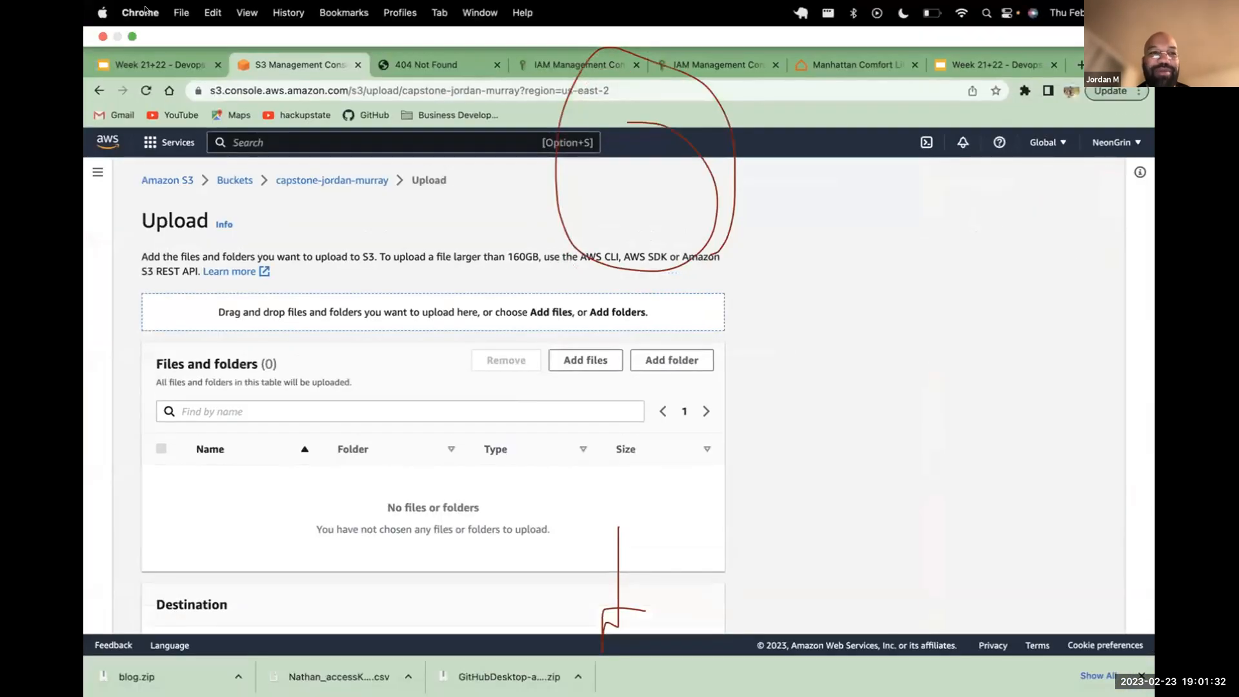
pyautogui.click(131, 35)
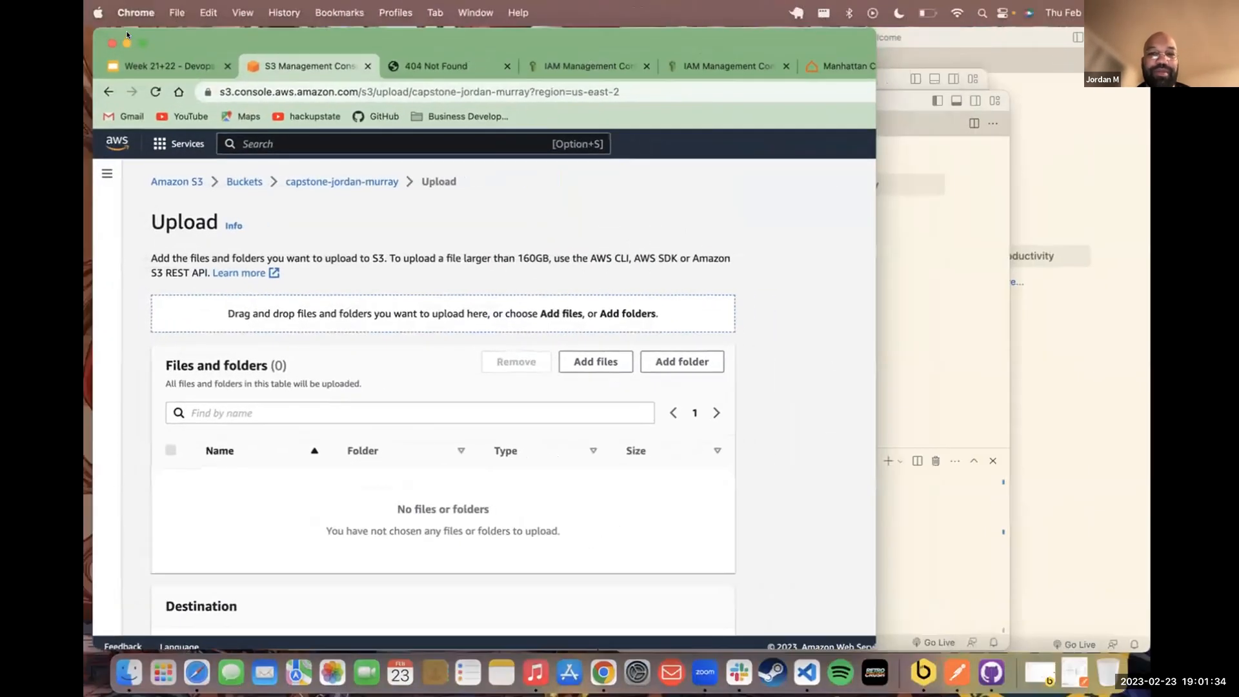
pyautogui.moveTo(92, 28); pyautogui.dragTo(407, 133)
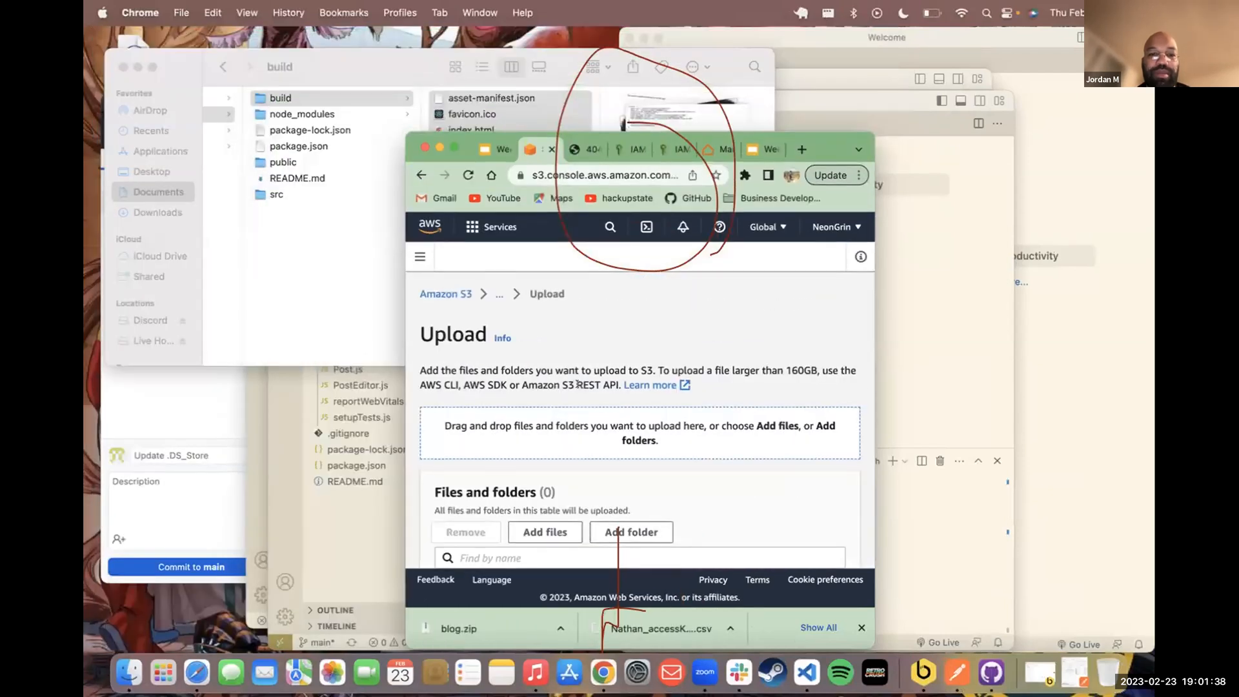
pyautogui.scroll(-5, 577, 384)
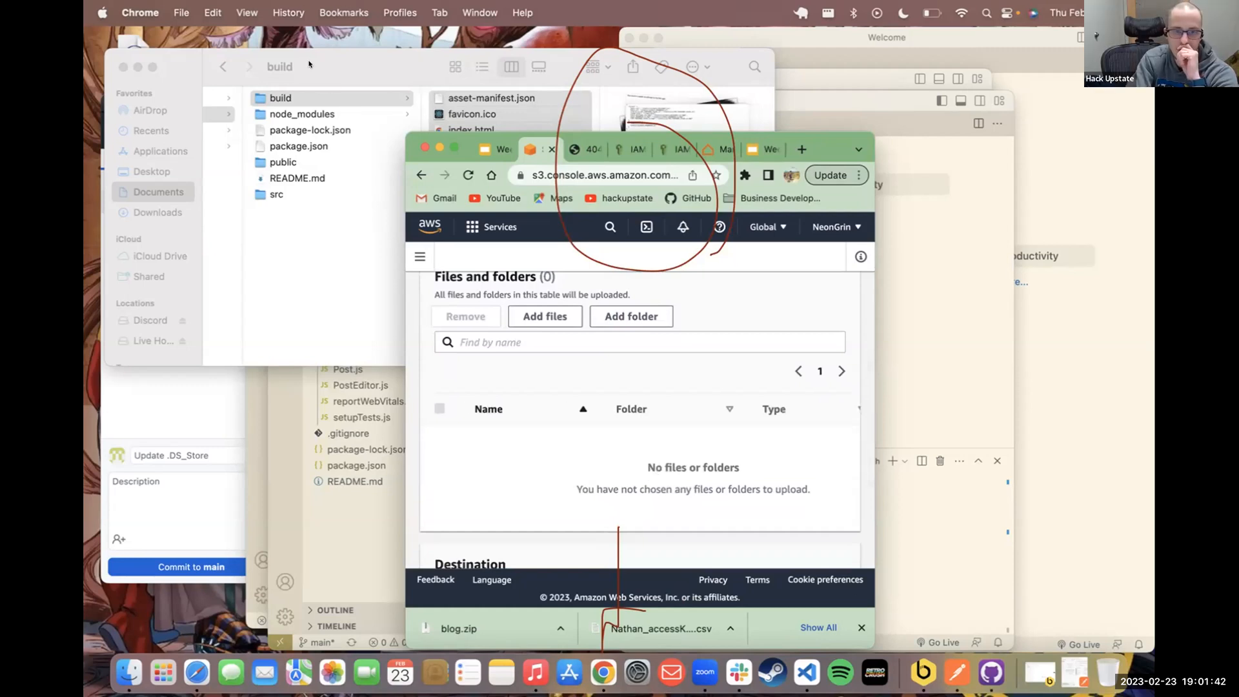
pyautogui.moveTo(175, 56); pyautogui.dragTo(125, 133)
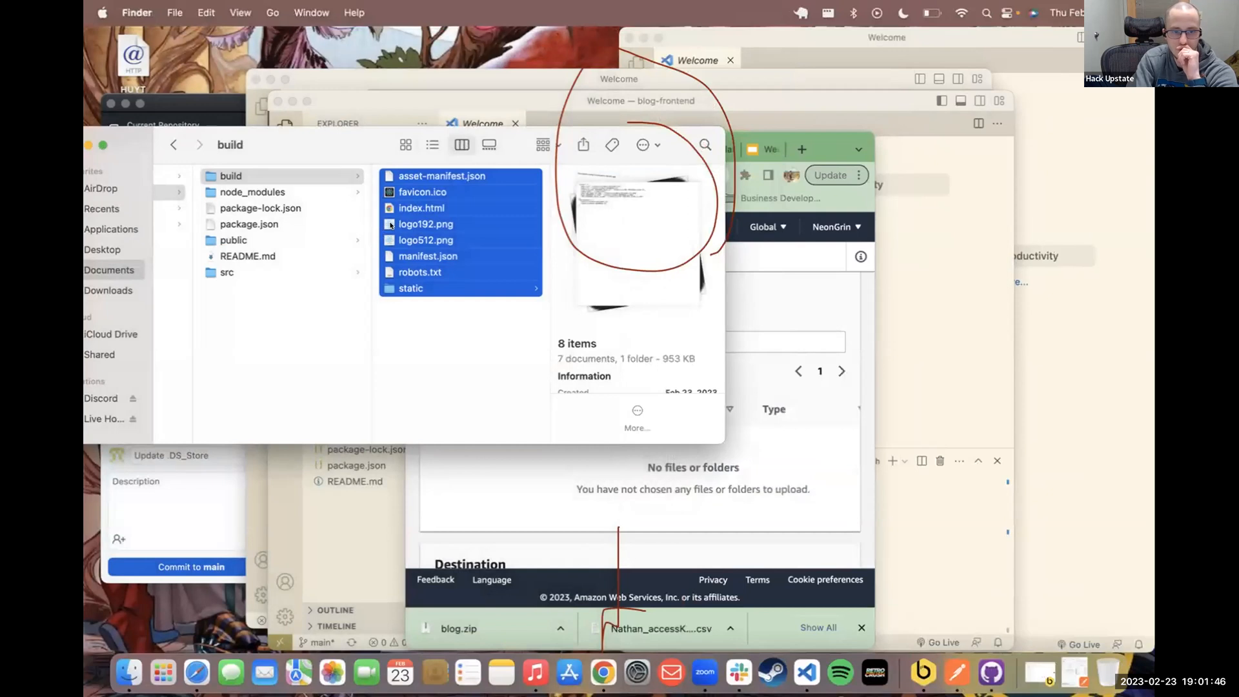
# - Add the selected build files and static folder to the S3 upload, restore Chrome to full screen and upload them to the capstone bucket
pyautogui.moveTo(387, 223); pyautogui.dragTo(589, 502)
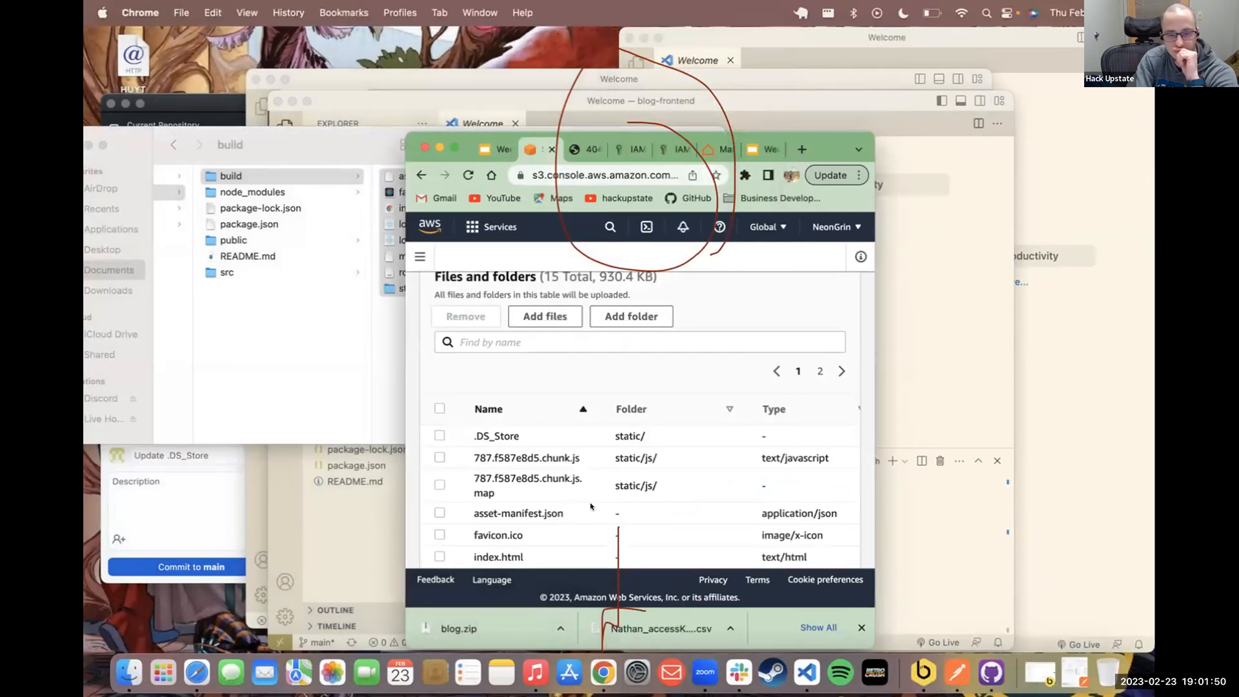
pyautogui.click(450, 147)
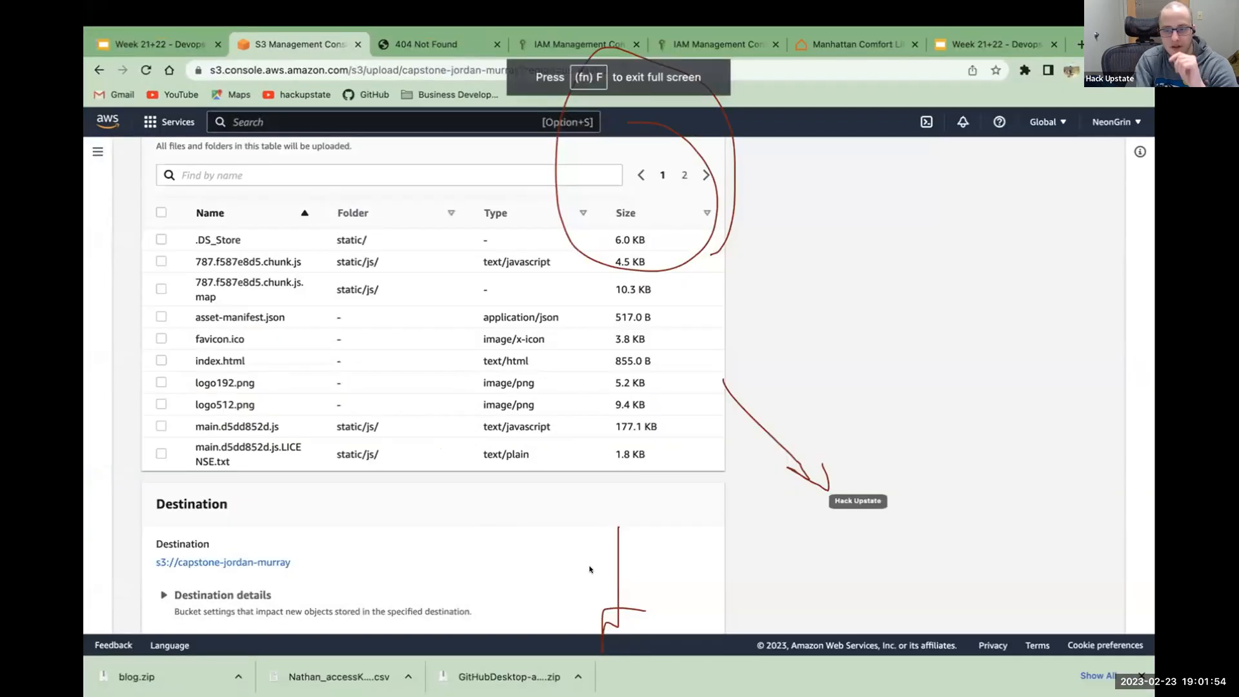
pyautogui.scroll(-1, 589, 569)
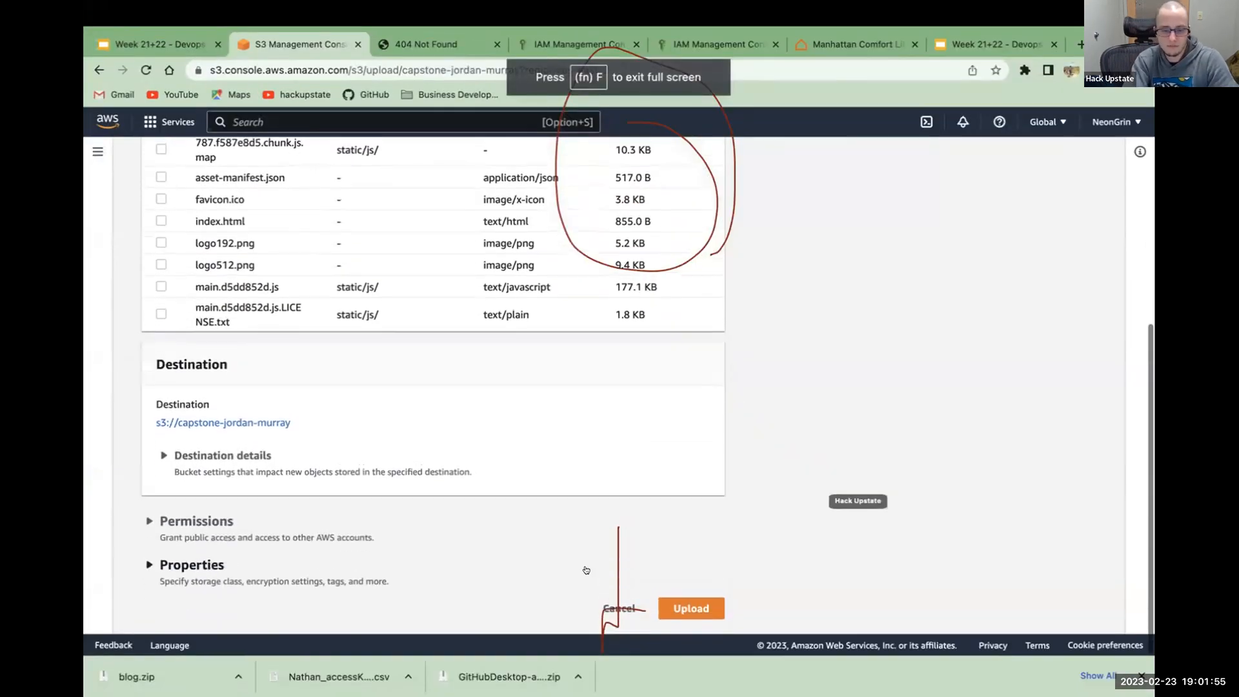
pyautogui.click(684, 607)
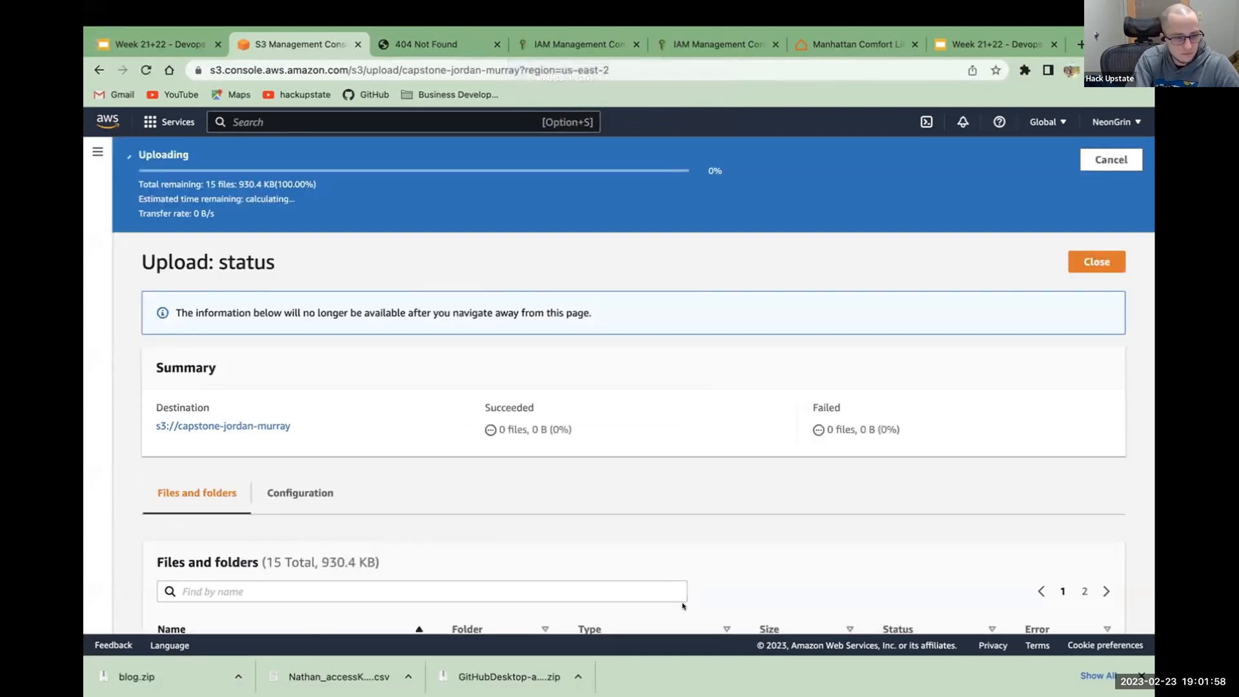
pyautogui.scroll(-5, 684, 606)
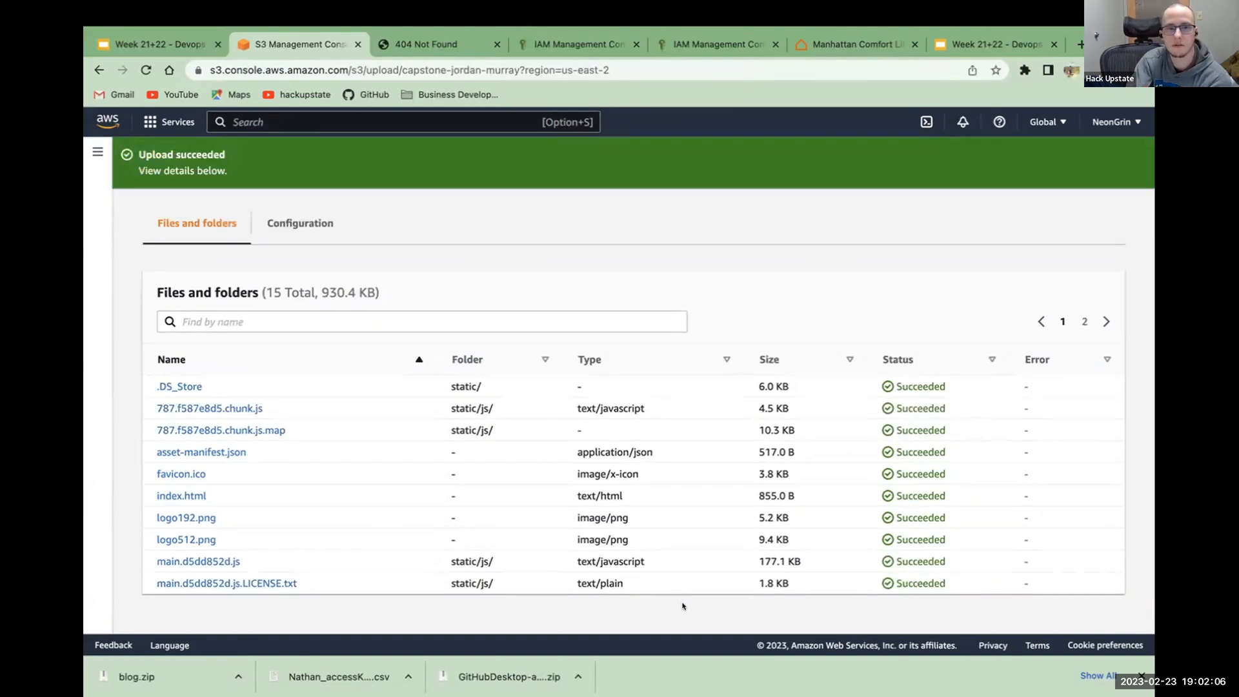
pyautogui.scroll(4, 360, 220)
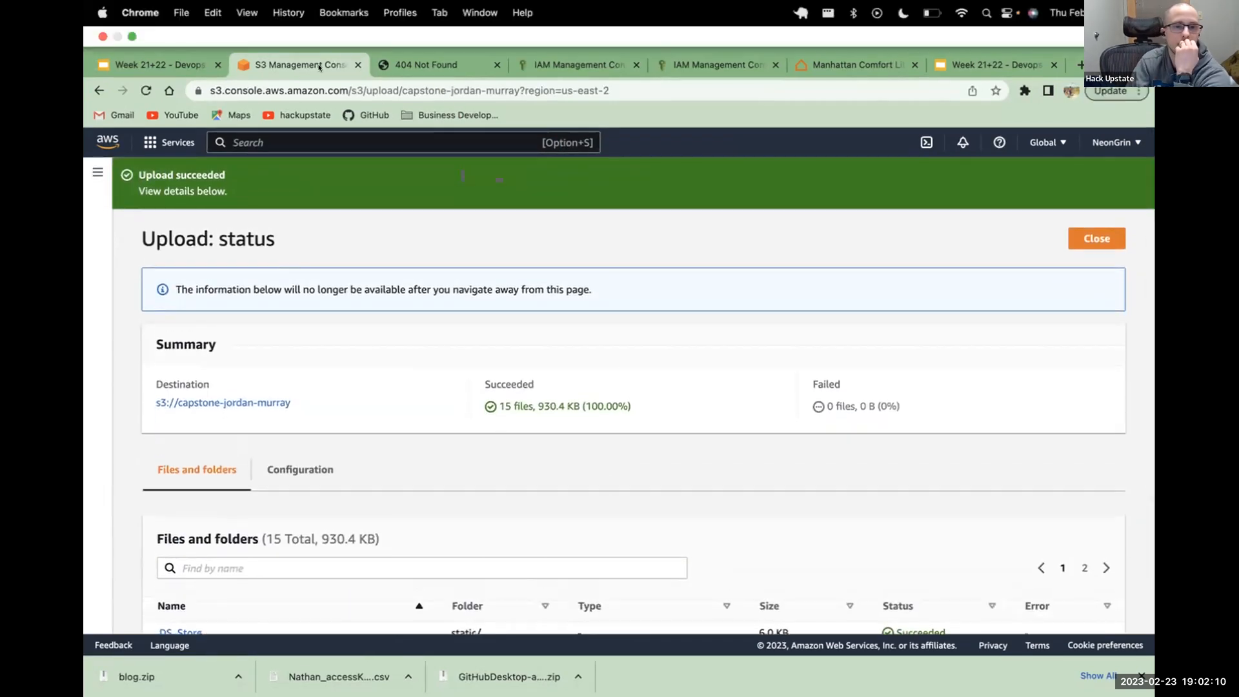
# - Reload the second capstone bucket's website endpoint page to check that the blog frontend is served
pyautogui.click(426, 65)
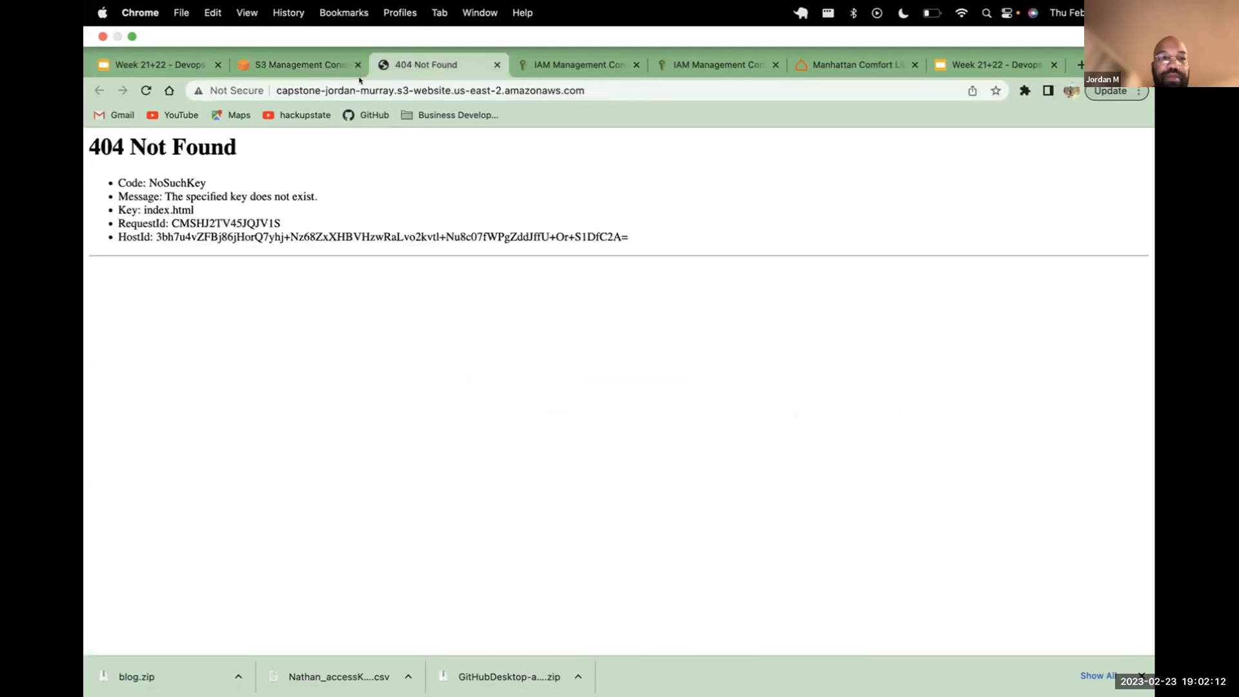
pyautogui.click(146, 90)
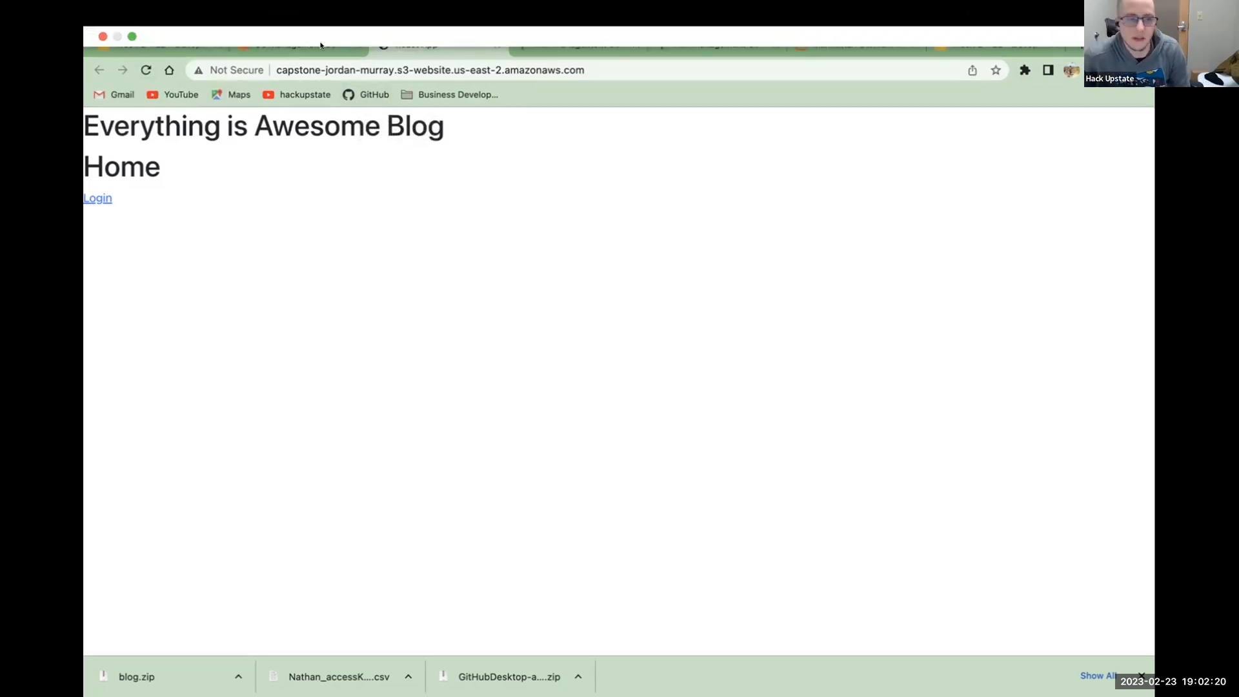
pyautogui.moveTo(520, 4)
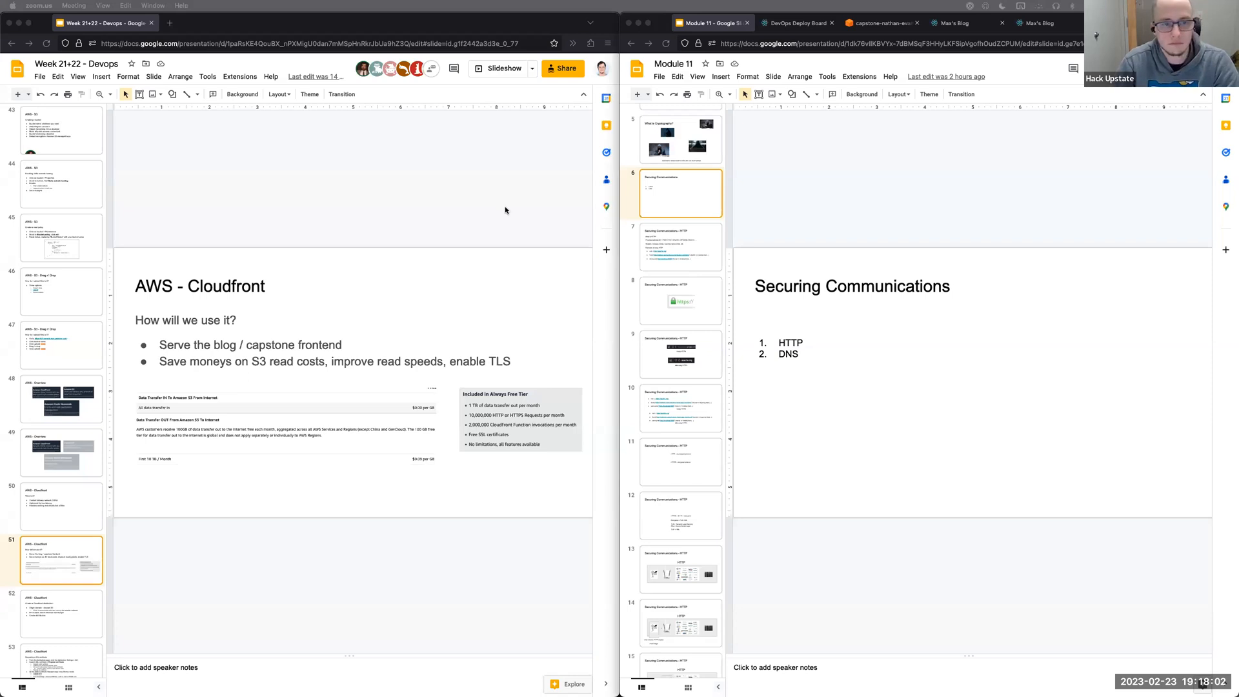
# - Switch to Firefox, bring up the capstone bucket's S3 properties page and close the two open blog pages
pyautogui.click(505, 206)
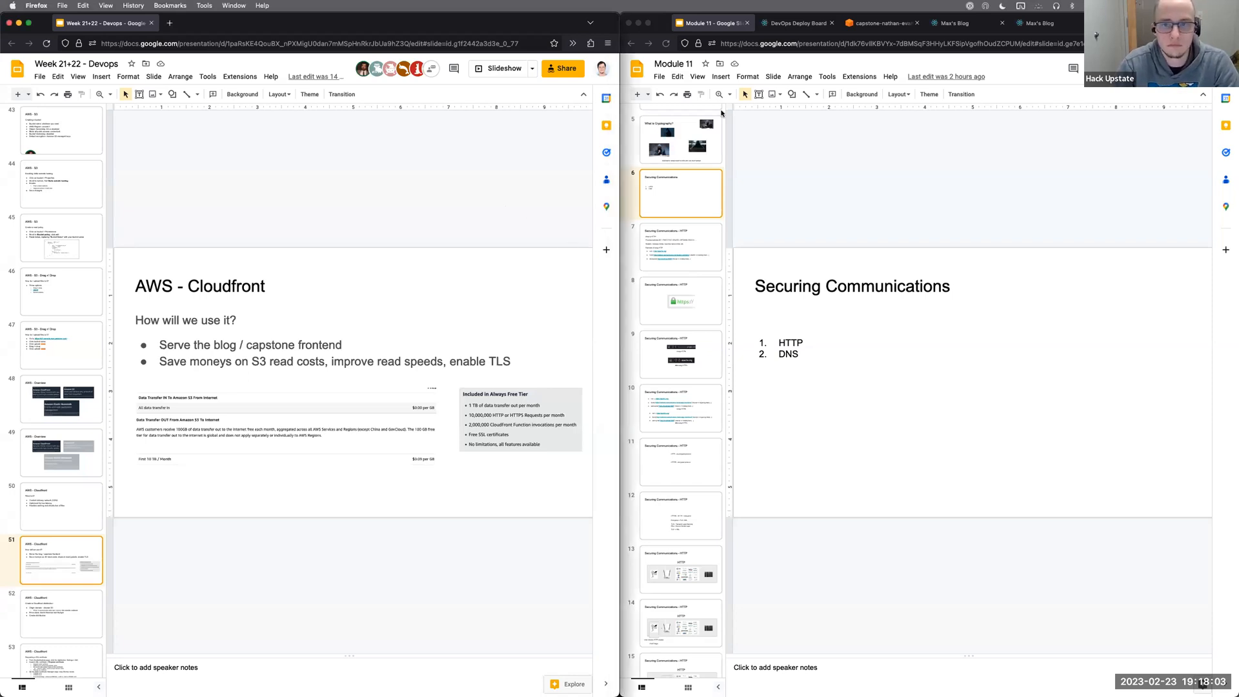
pyautogui.click(882, 23)
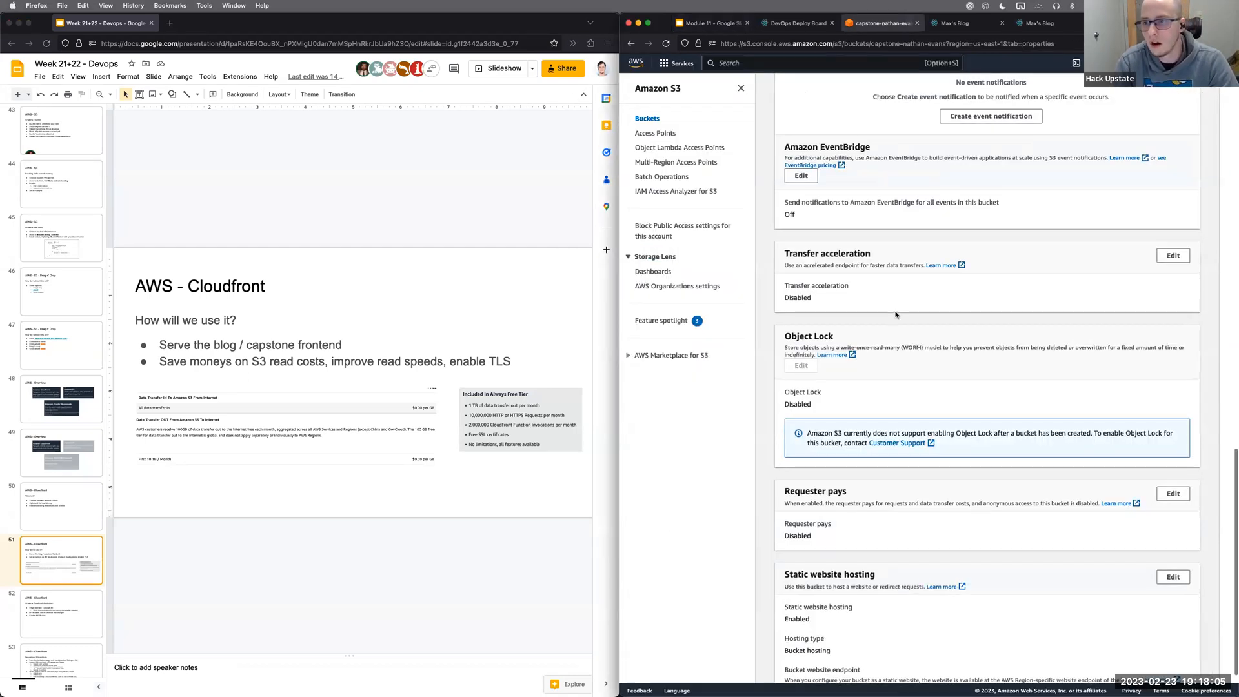
pyautogui.scroll(15, 895, 315)
pyautogui.scroll(2, 896, 314)
pyautogui.click(1002, 23)
pyautogui.click(1002, 23)
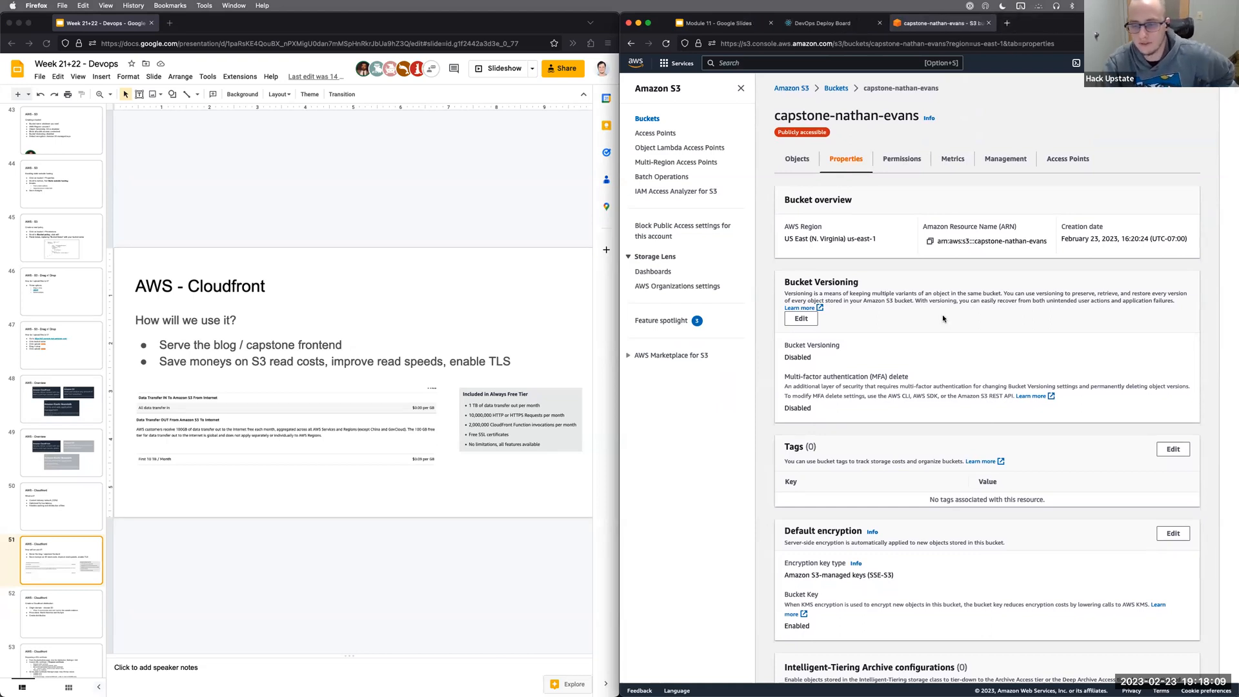
# - Review the capstone bucket's properties down to the static website hosting section and its bucket website endpoint
pyautogui.scroll(-1, 871, 271)
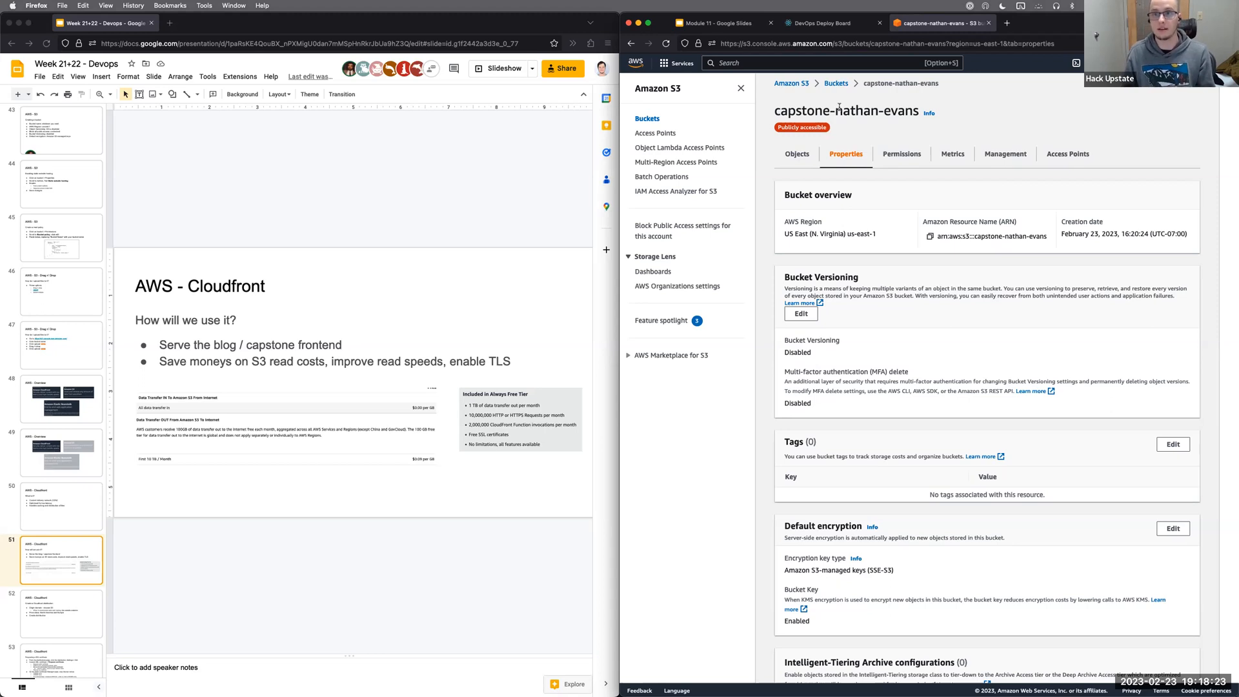
pyautogui.scroll(-4, 838, 106)
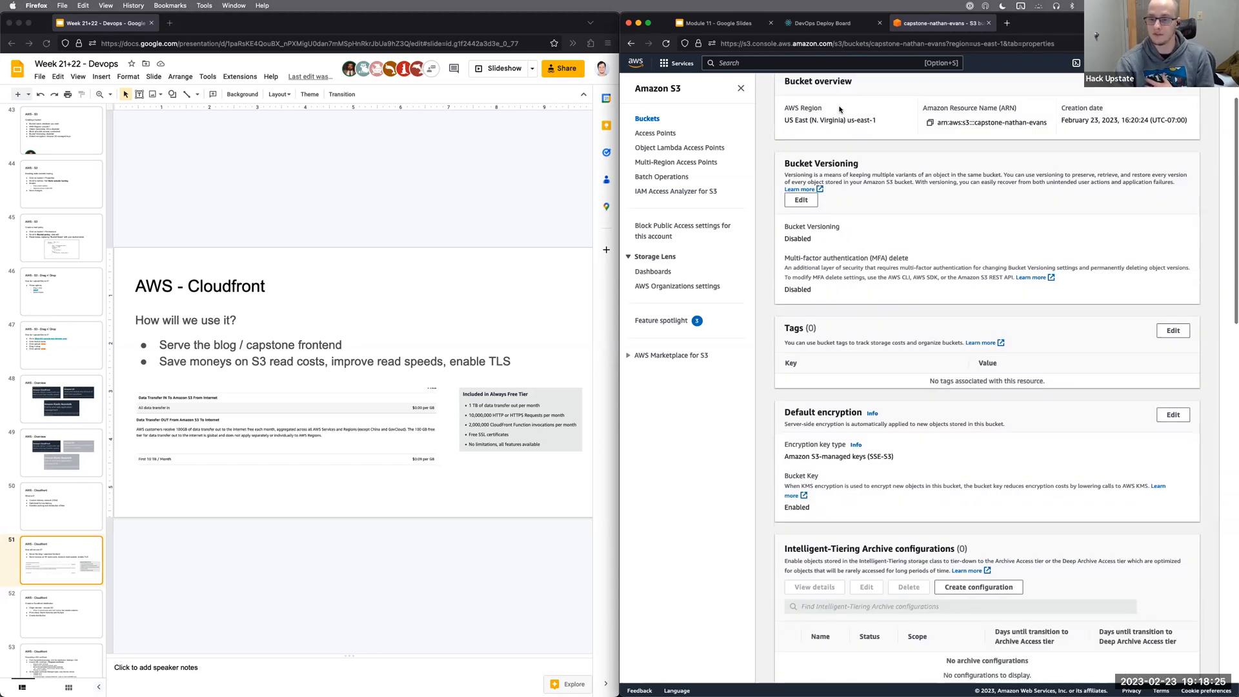
pyautogui.scroll(-20, 839, 109)
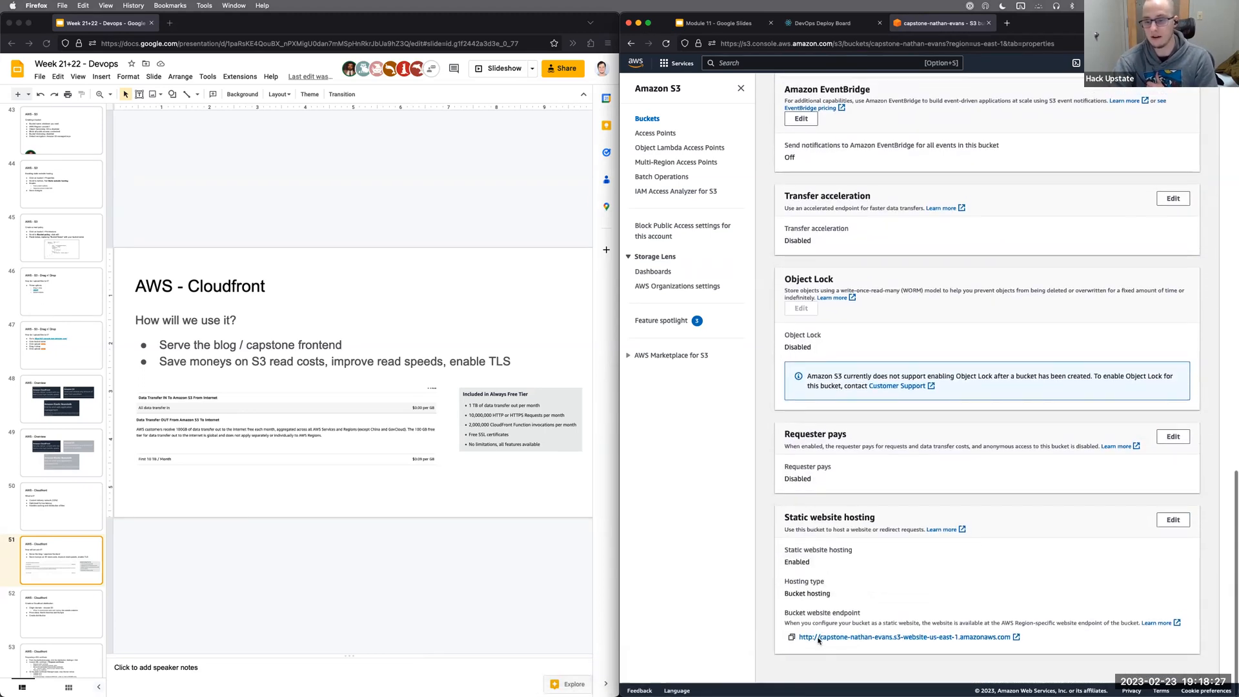
pyautogui.scroll(20, 851, 473)
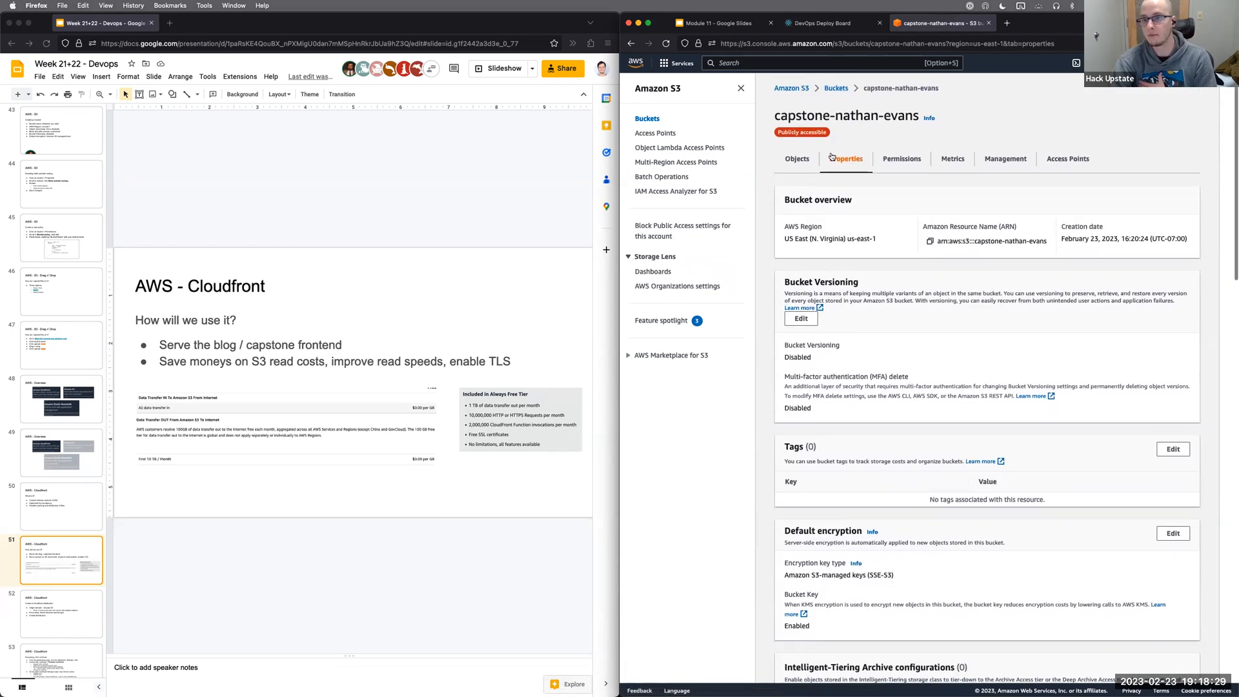
pyautogui.scroll(-20, 967, 638)
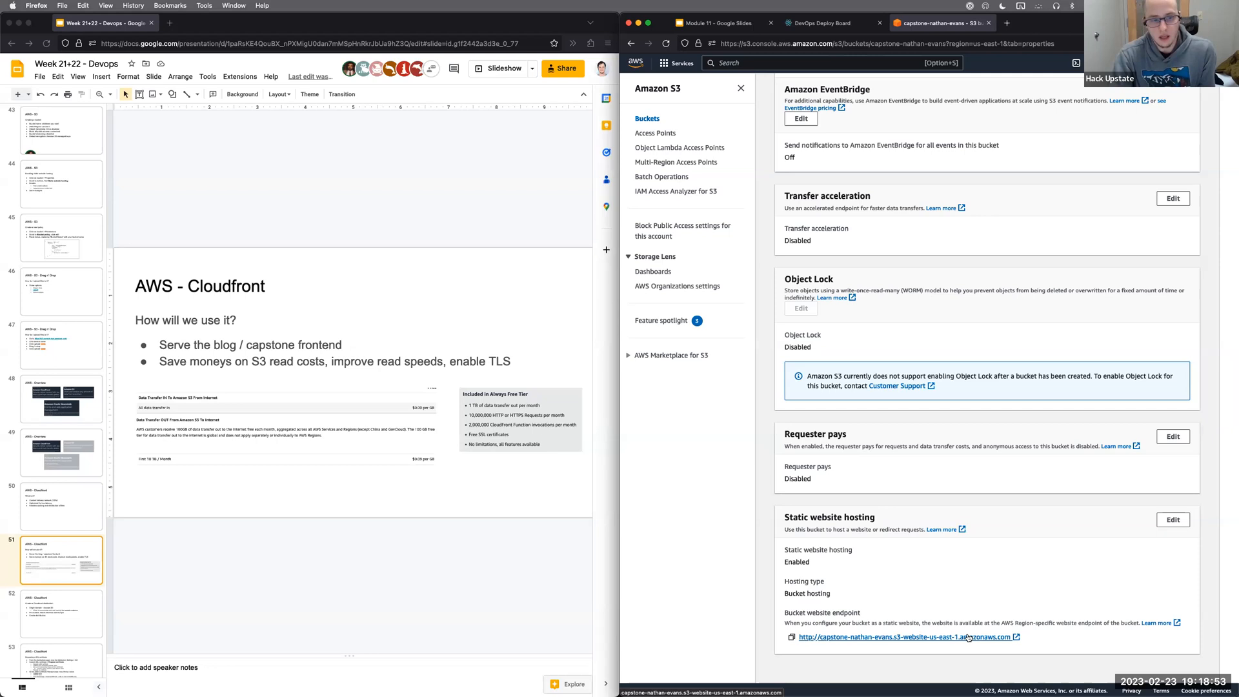
# - Show the "AWS - S3 - Drag n' Drop" slide in the Week 21+22 - Devops deck
pyautogui.click(24, 400)
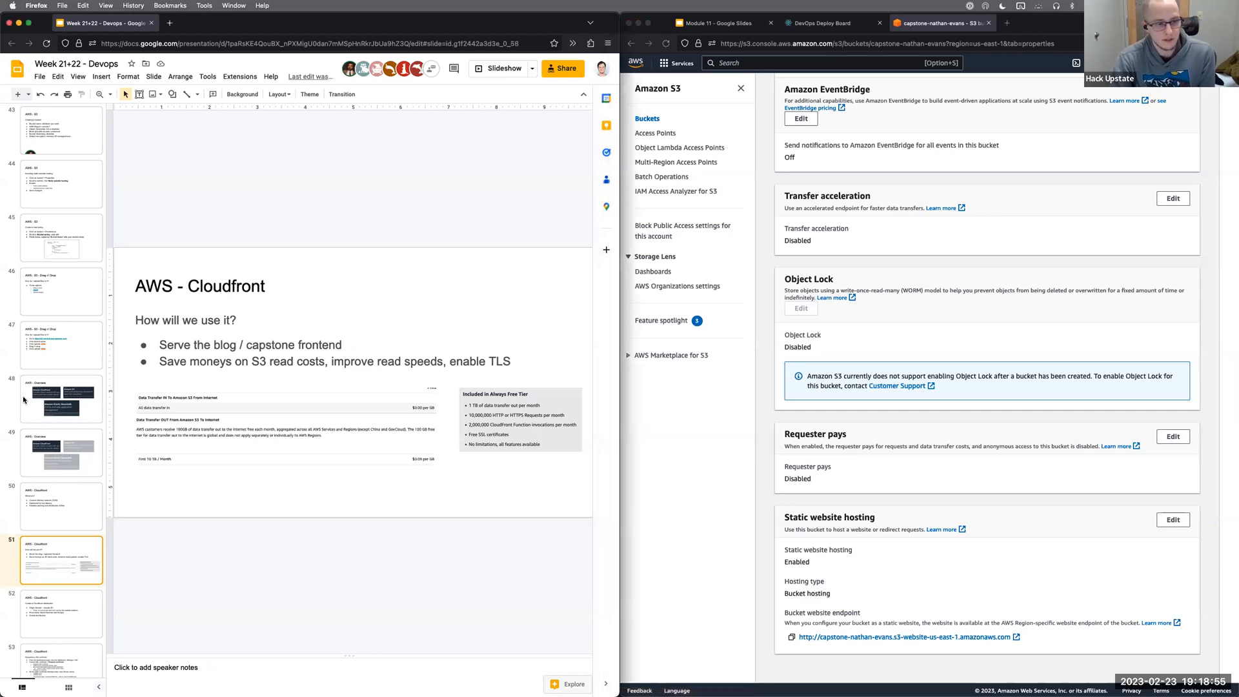
pyautogui.click(24, 400)
pyautogui.click(39, 359)
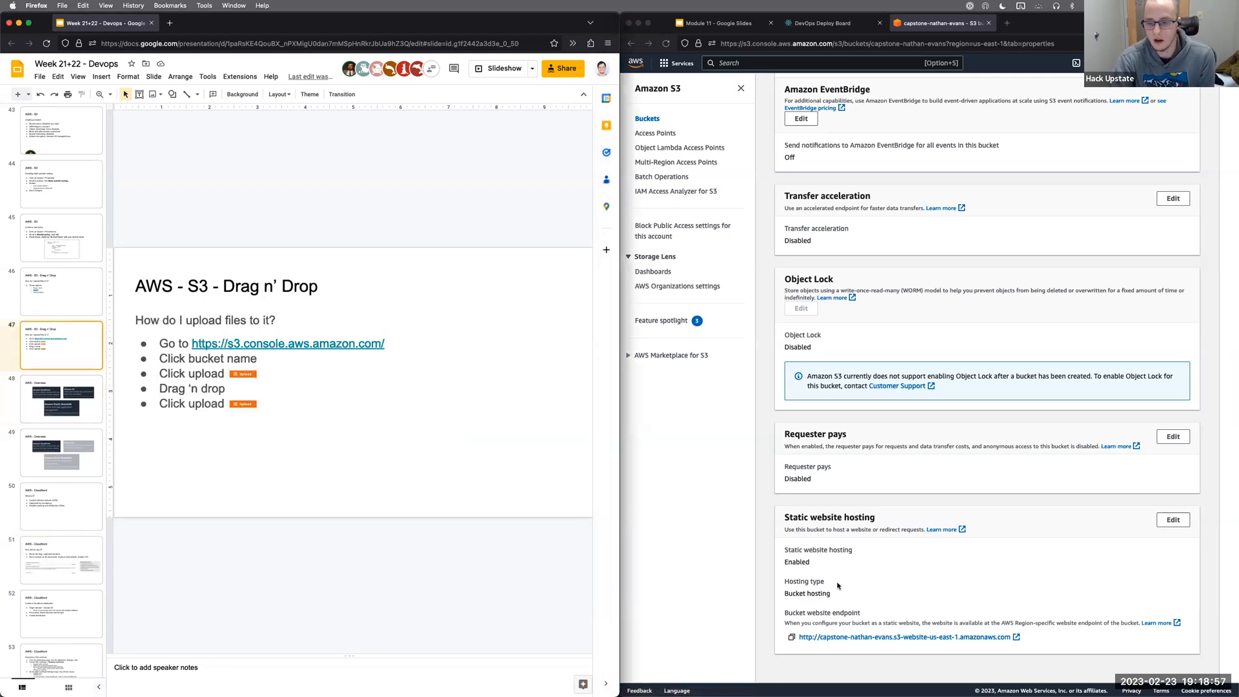
# - Enlarge the S3 properties page around the static website hosting section and examine the bucket website endpoint
pyautogui.click(933, 591)
pyautogui.scroll(-2, 933, 591)
pyautogui.scroll(5, 933, 591)
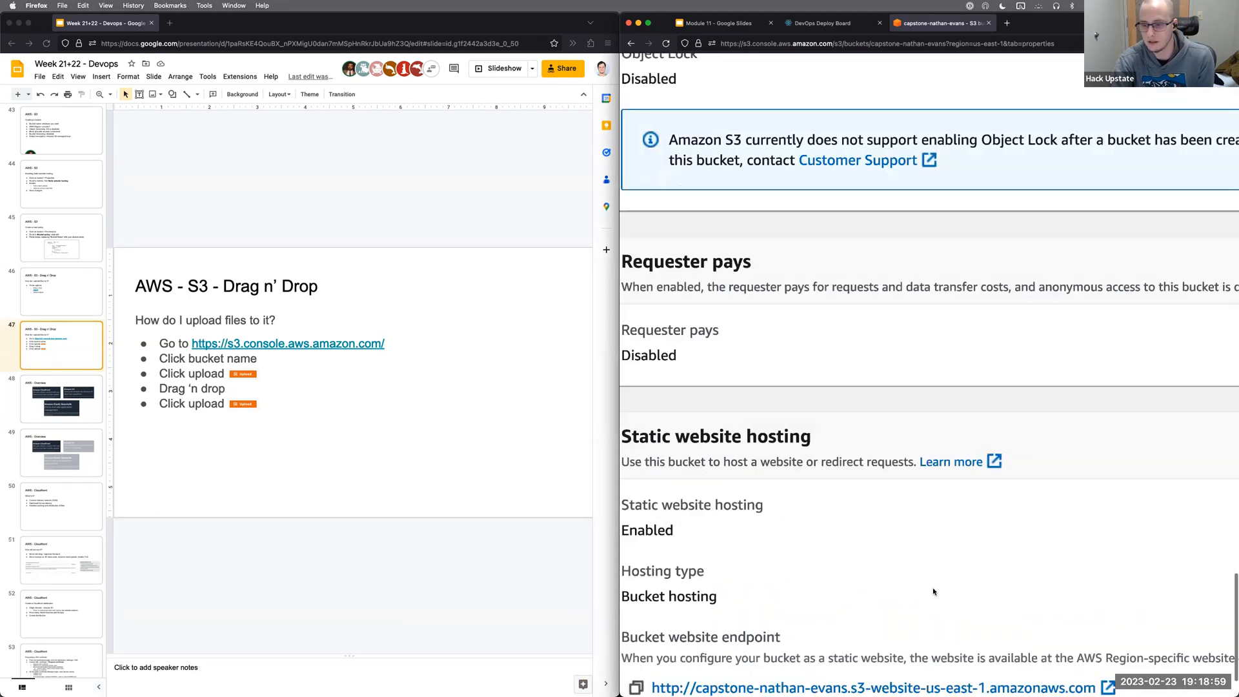
pyautogui.scroll(4, 933, 591)
pyautogui.scroll(-5, 933, 591)
pyautogui.scroll(-2, 933, 591)
pyautogui.hscroll(-1, 933, 591)
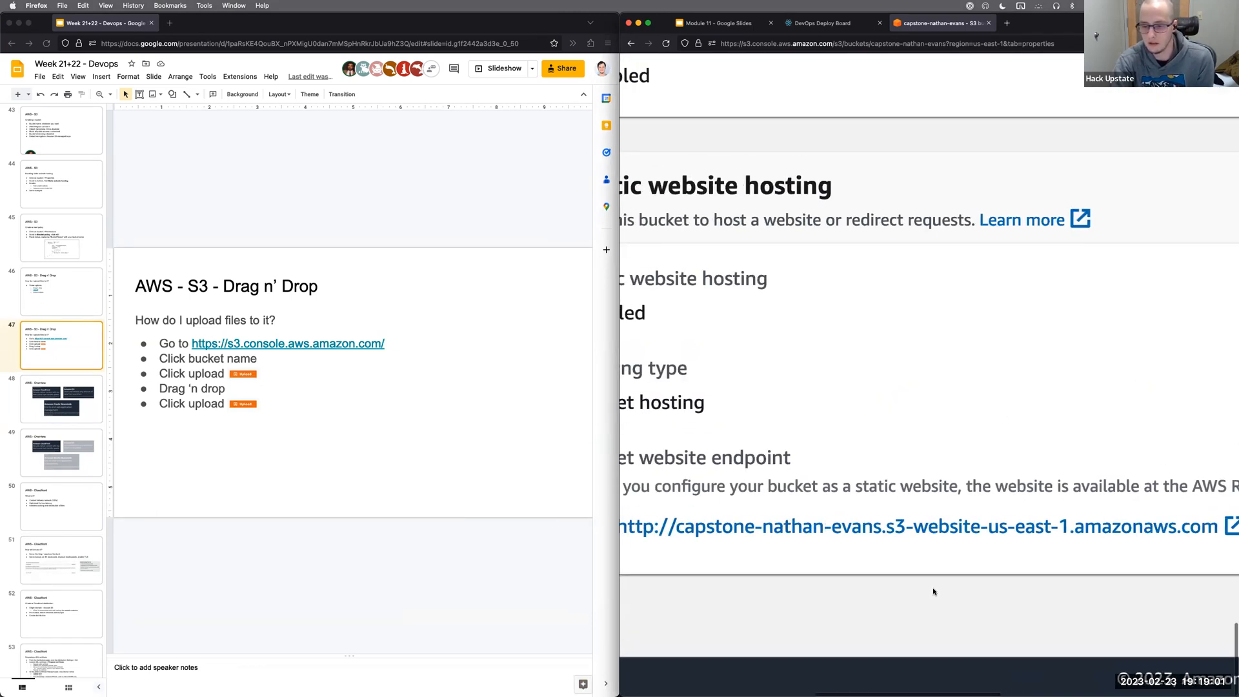
pyautogui.hscroll(-3, 933, 591)
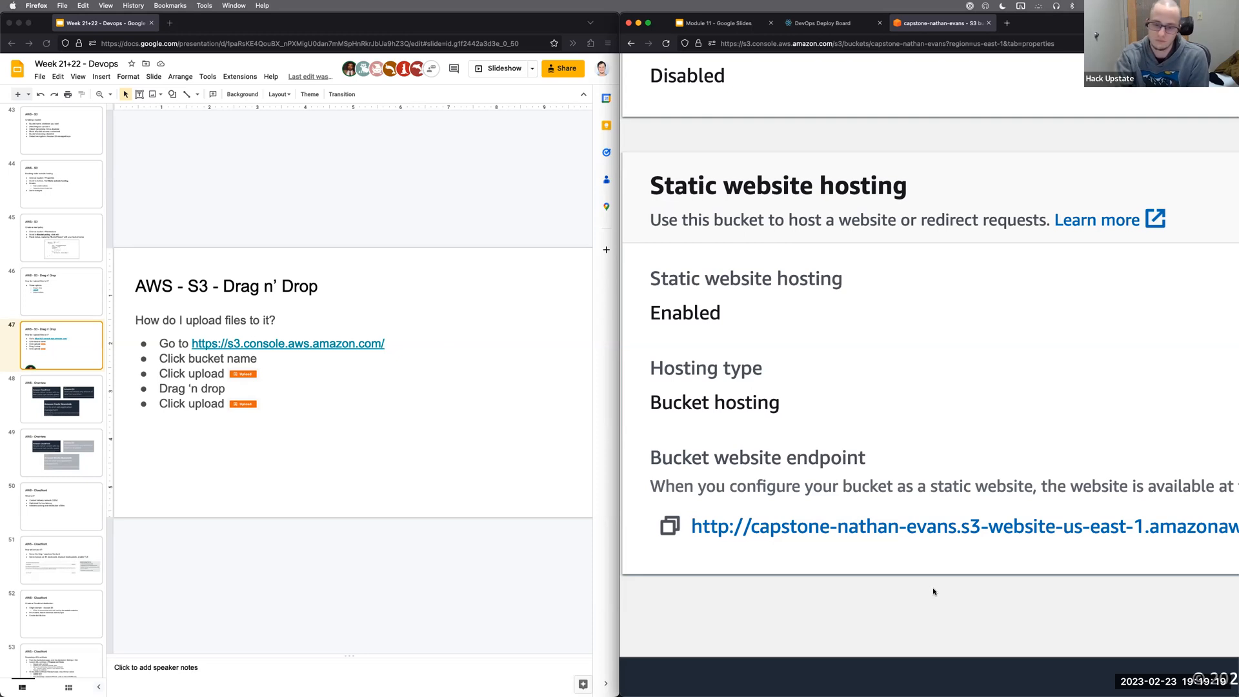
pyautogui.press('super+minus')
pyautogui.press('super+minus')
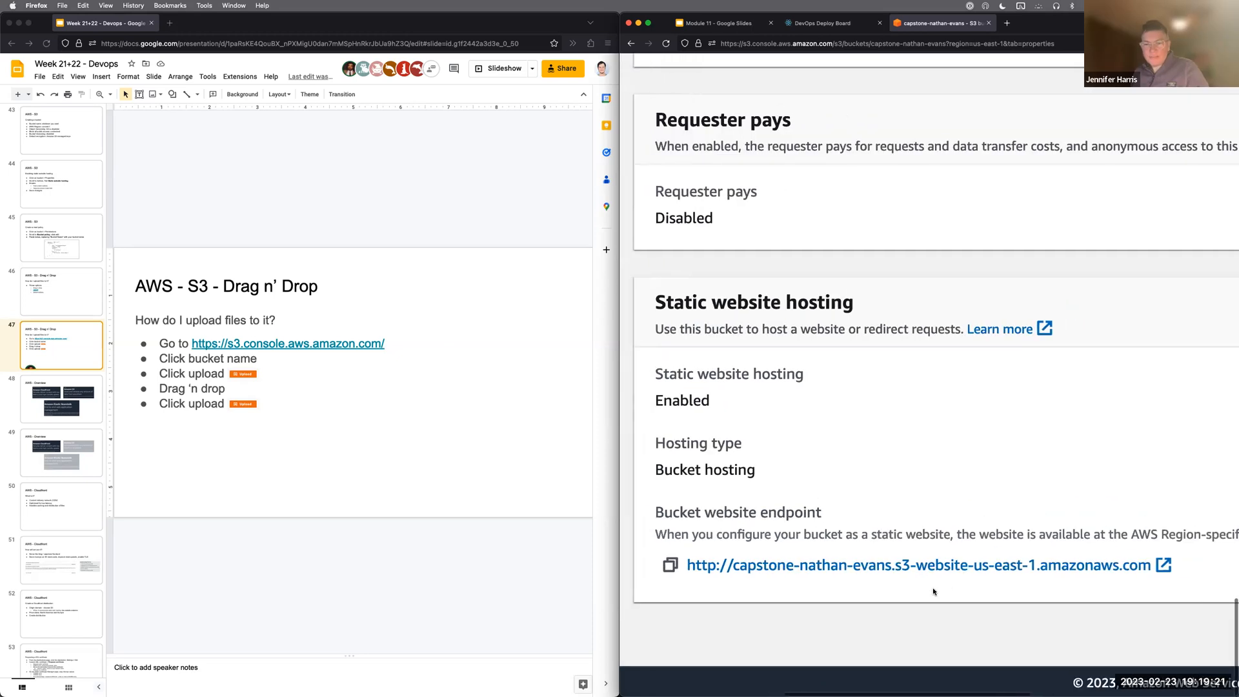
pyautogui.scroll(5, 933, 591)
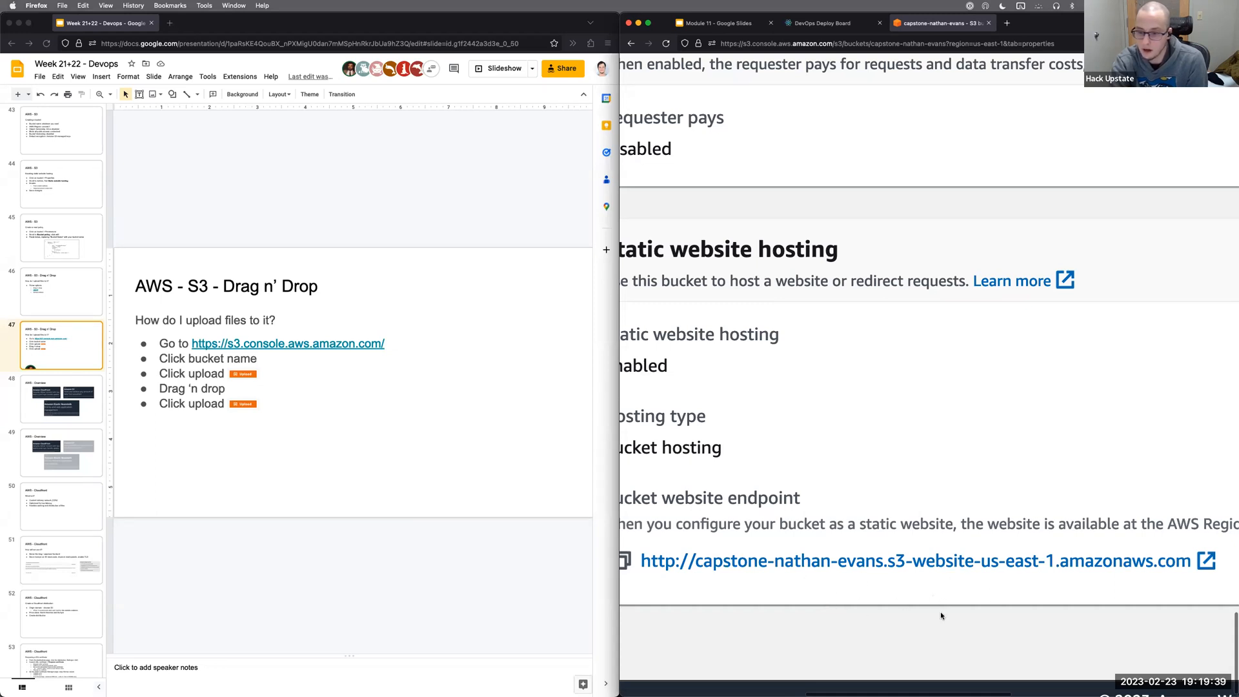
pyautogui.hscroll(-1, 996, 582)
pyautogui.scroll(-1, 1014, 593)
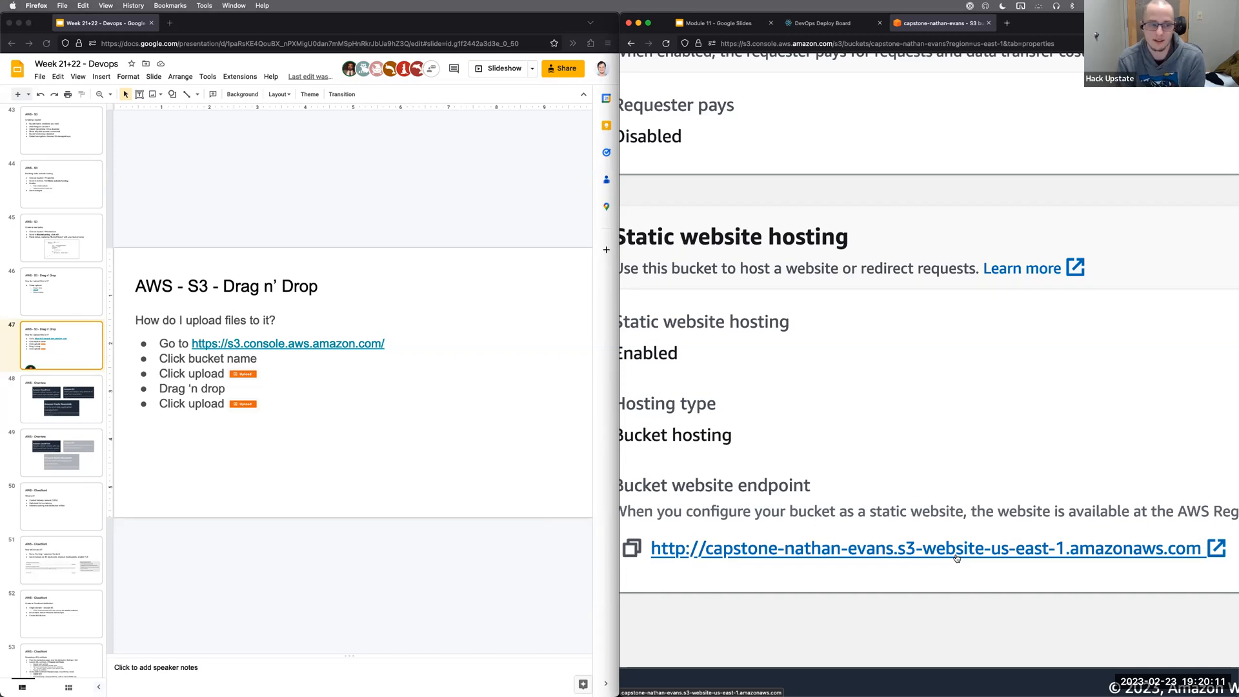
# - Show the "AWS - Overview" slide and maximize the Week 21+22 - Devops deck's window
pyautogui.click(35, 422)
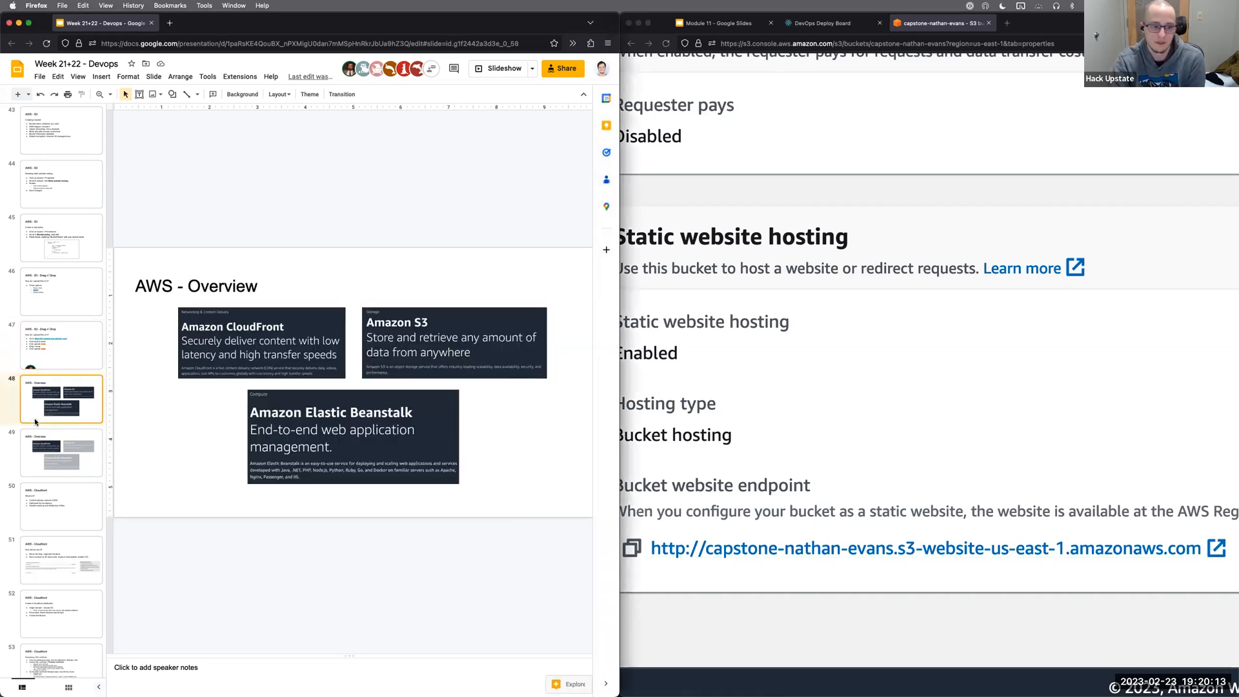
pyautogui.press('Down')
pyautogui.hotkey('ctrl', 'alt', 'Return')
pyautogui.click(59, 352)
pyautogui.press('Down')
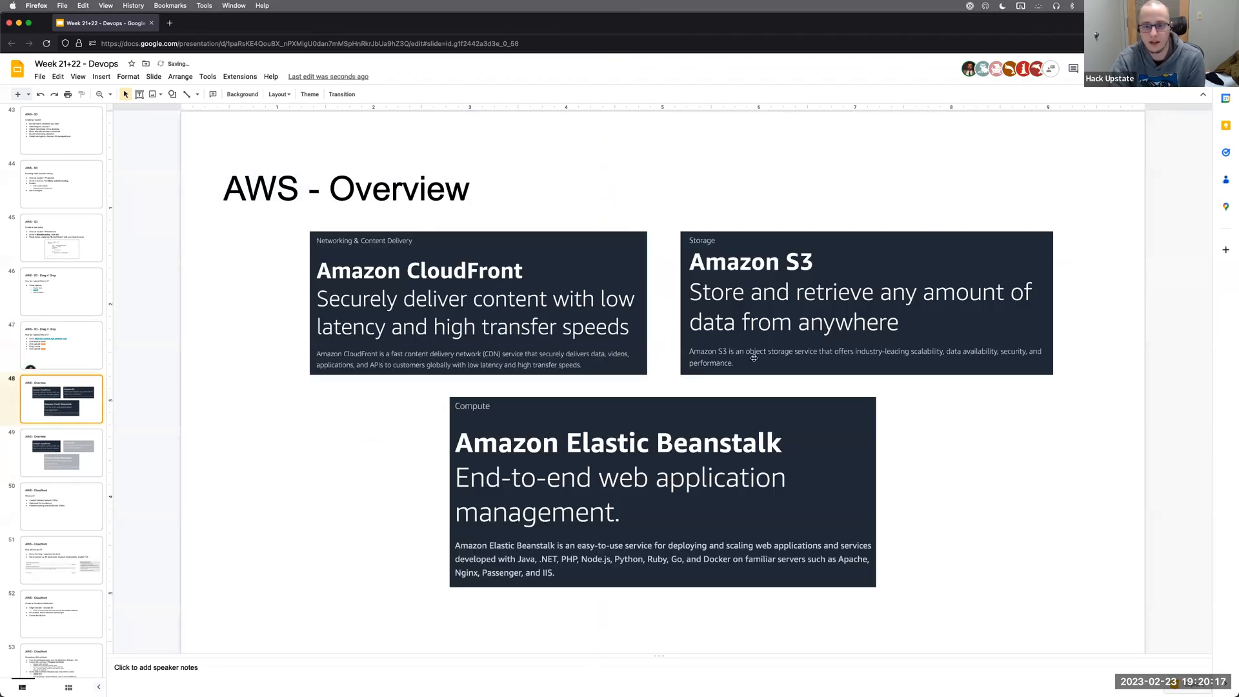
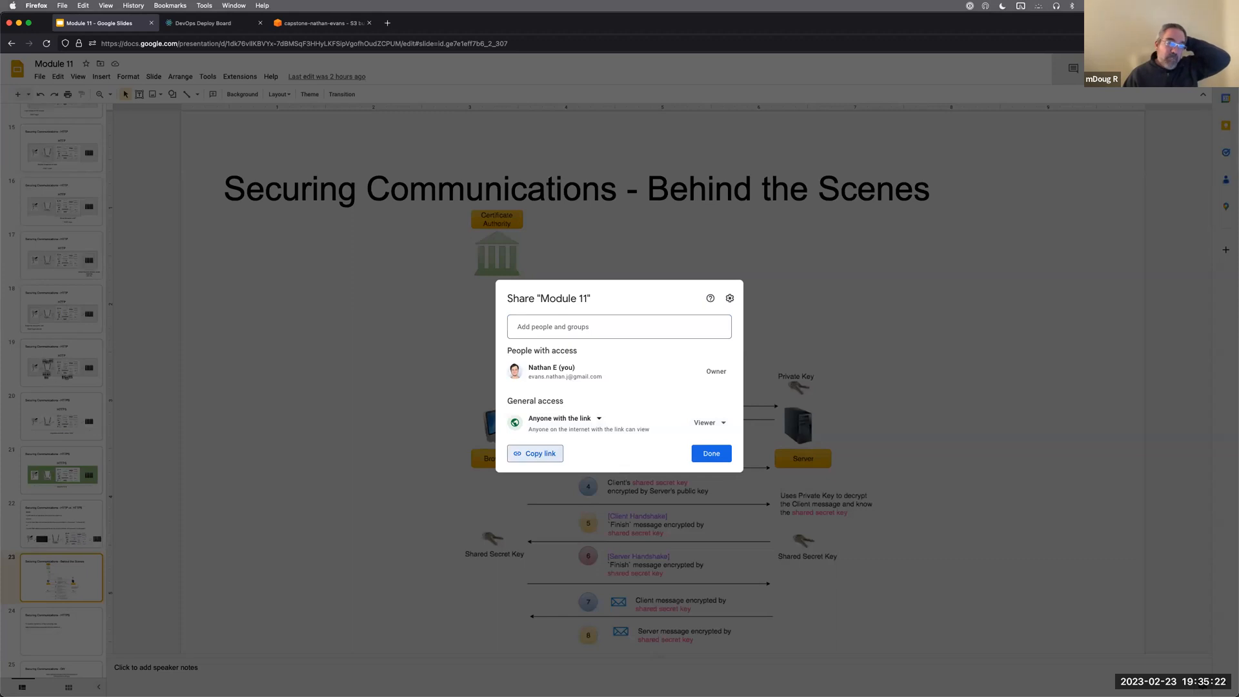
# - Copy the sharing link of the Module 11 deck and close the sharing dialog
pyautogui.press('super+Tab')
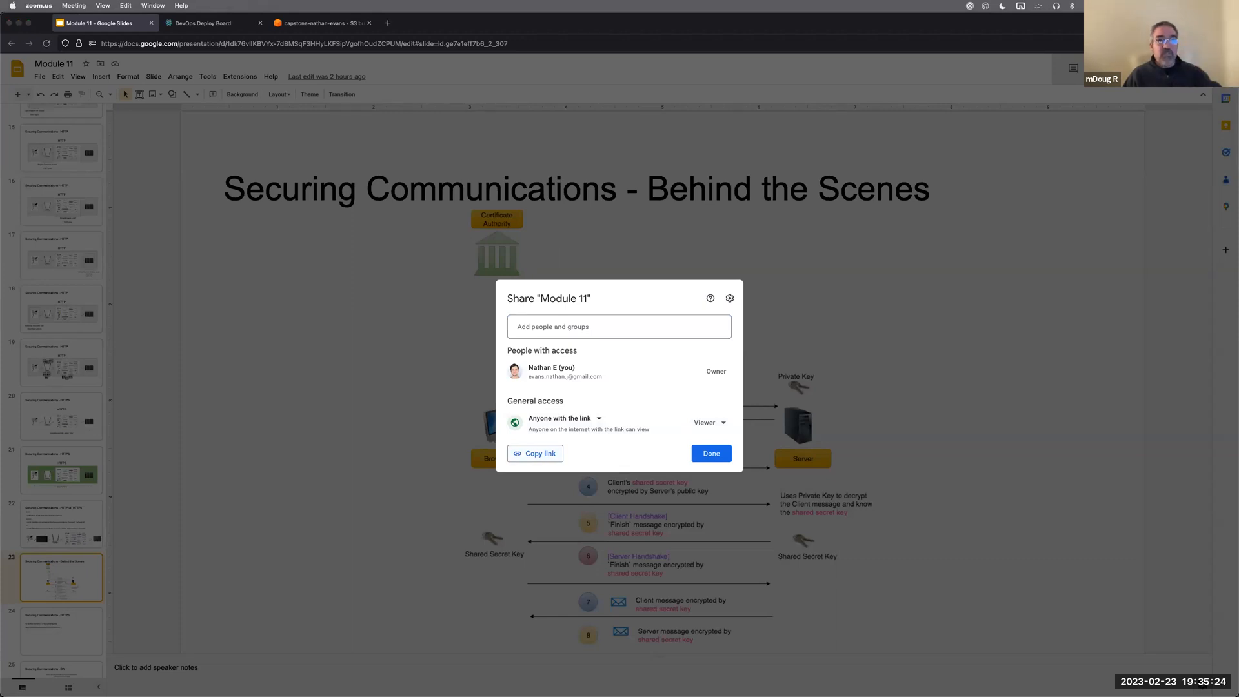
pyautogui.click(526, 453)
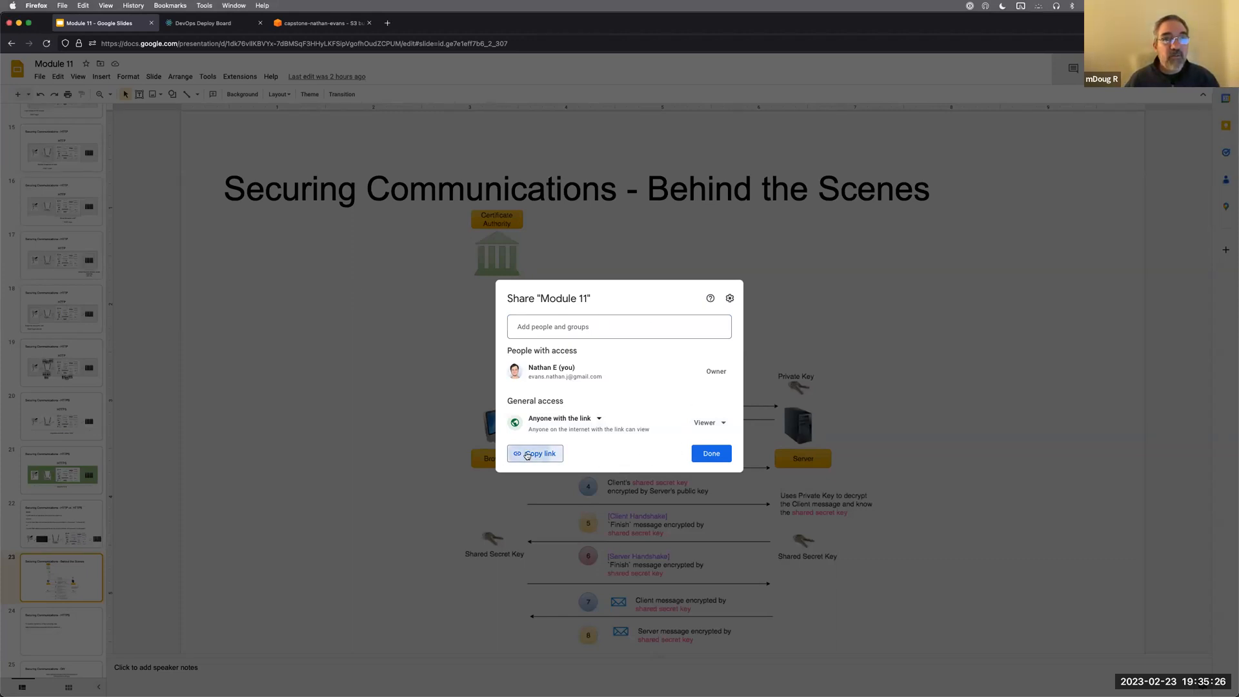
pyautogui.click(710, 454)
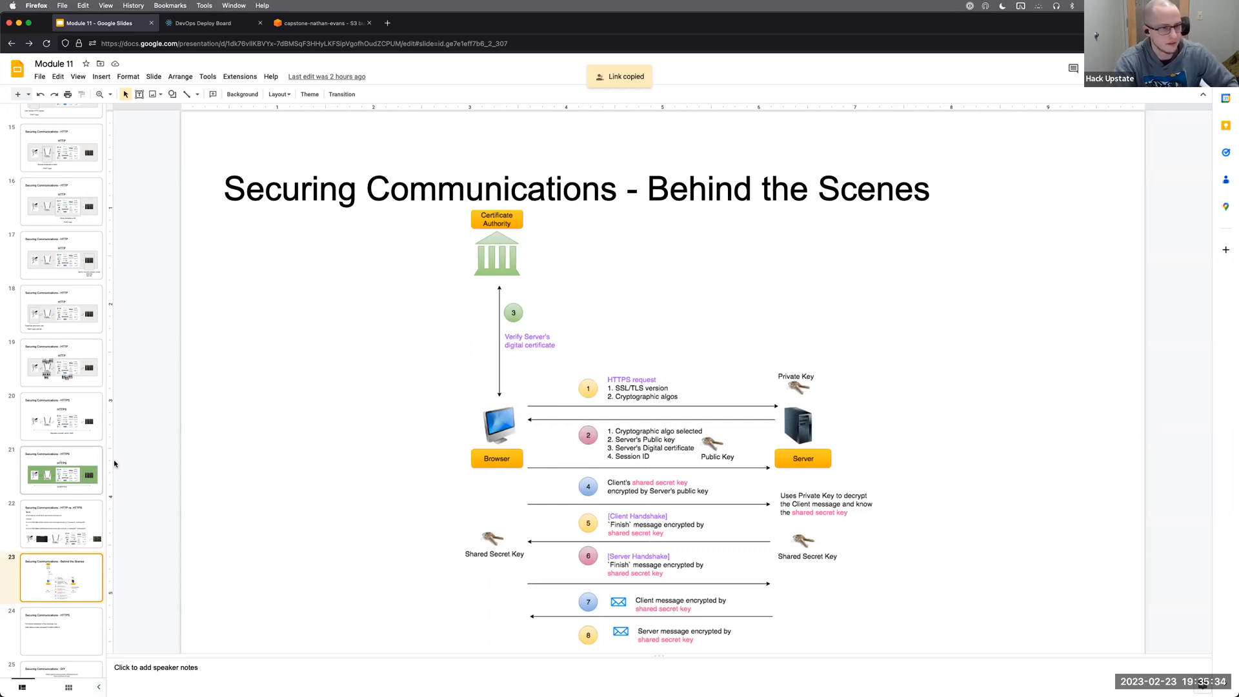
# - Look at the "Securing Communications - HTTP vs. HTTPS" slide and return to the "Behind the Scenes" slide
pyautogui.press('Up')
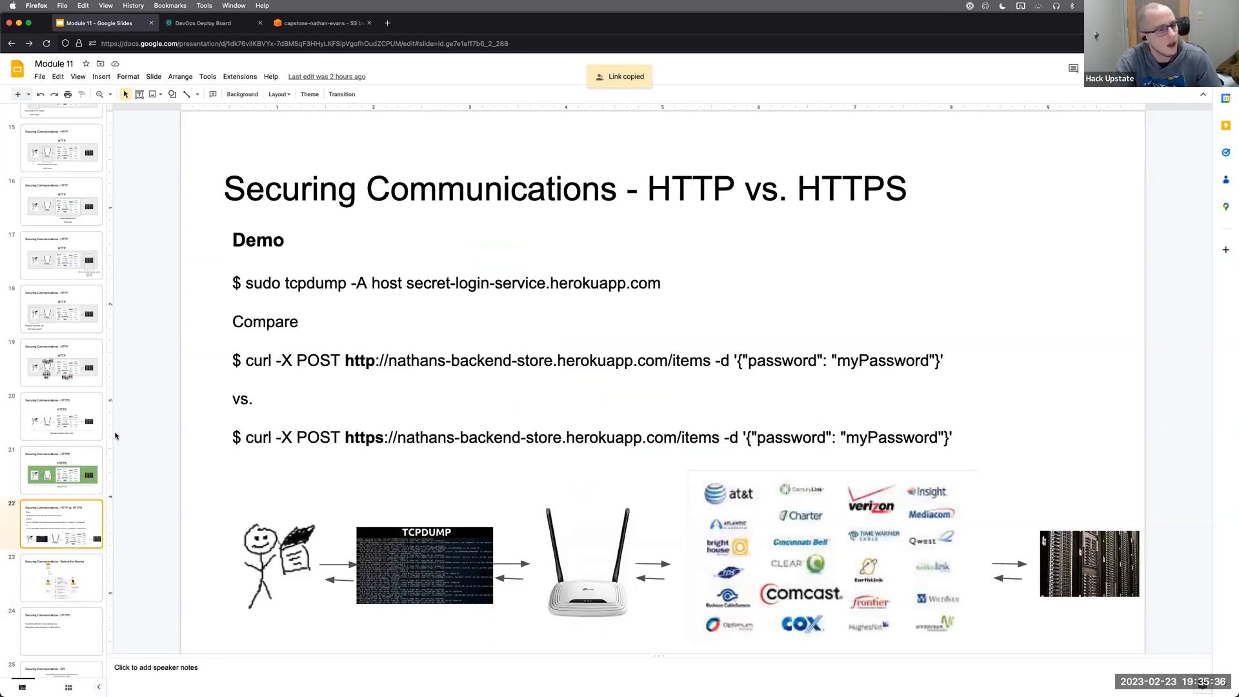
pyautogui.click(60, 565)
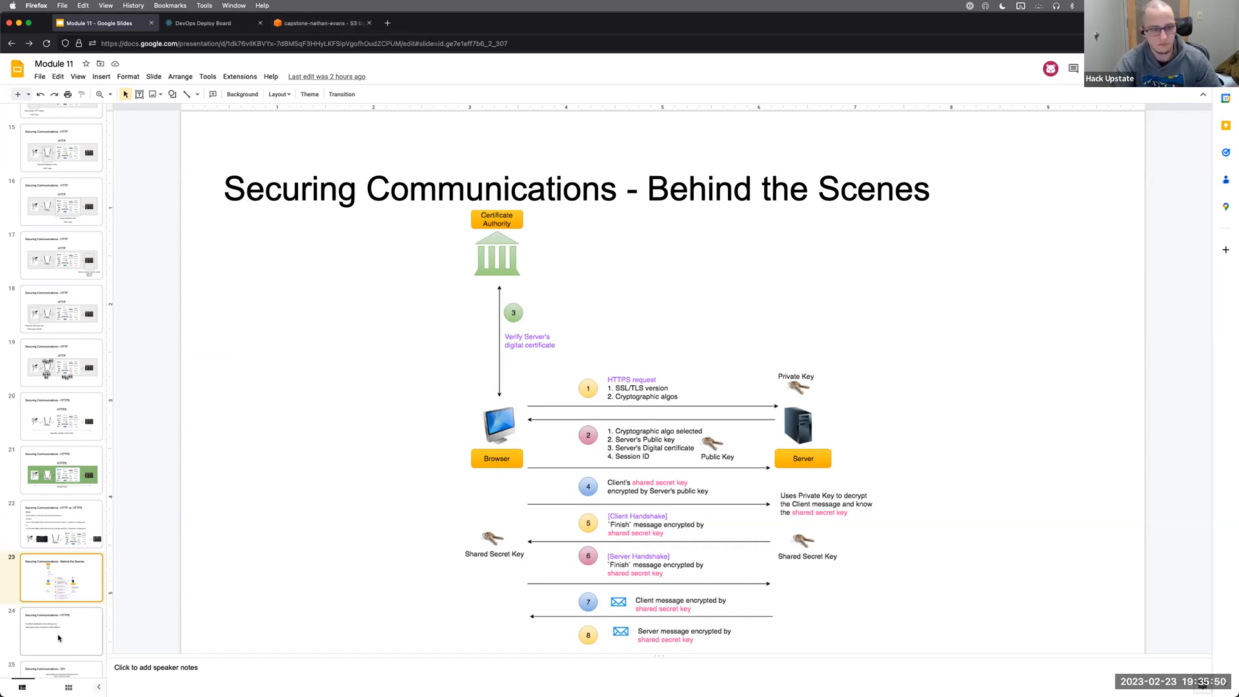
pyautogui.scroll(-3, 57, 633)
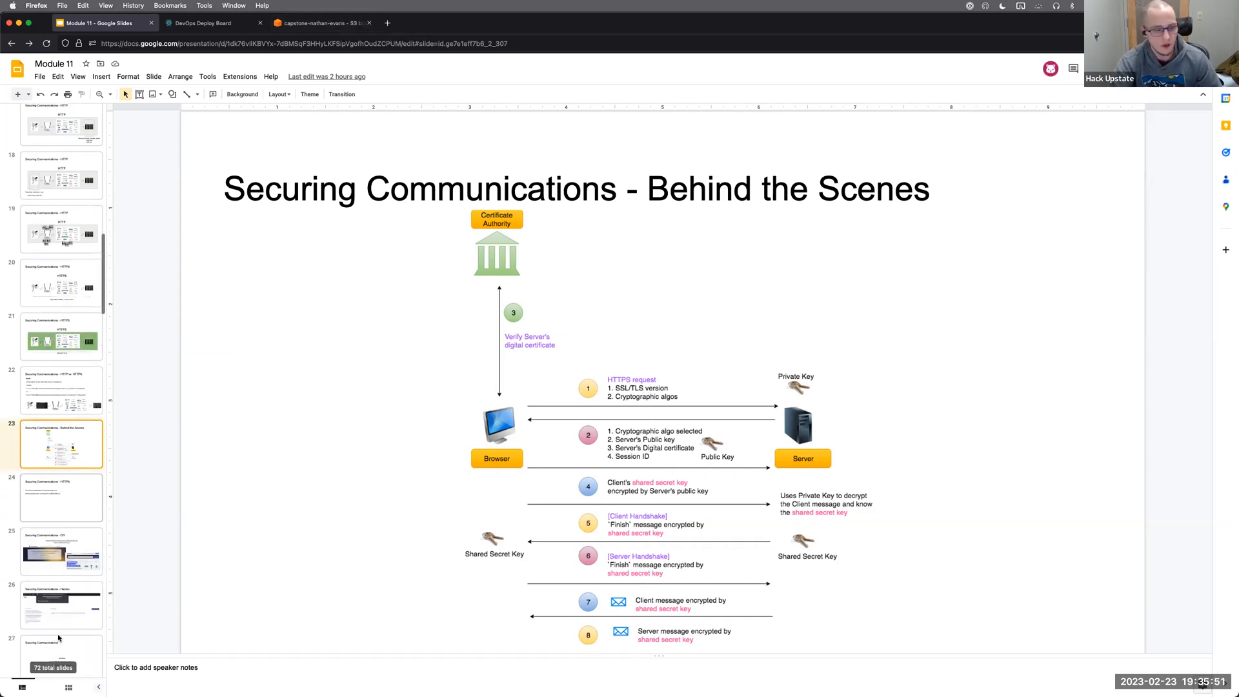
# - Show the "Create a Cloudfront distribution" slide of the Week 21+22 - Devops deck side by side with the S3 console
pyautogui.click(312, 30)
pyautogui.hotkey('ctrl', 'alt', 'Right')
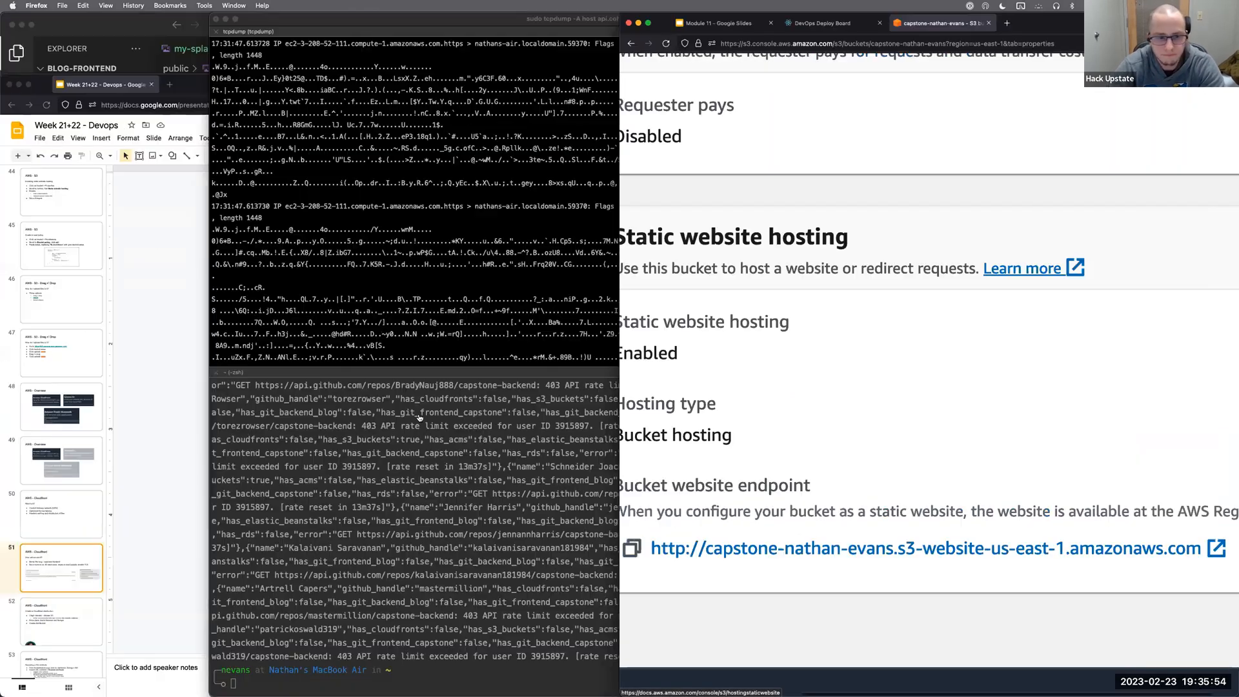
pyautogui.click(205, 288)
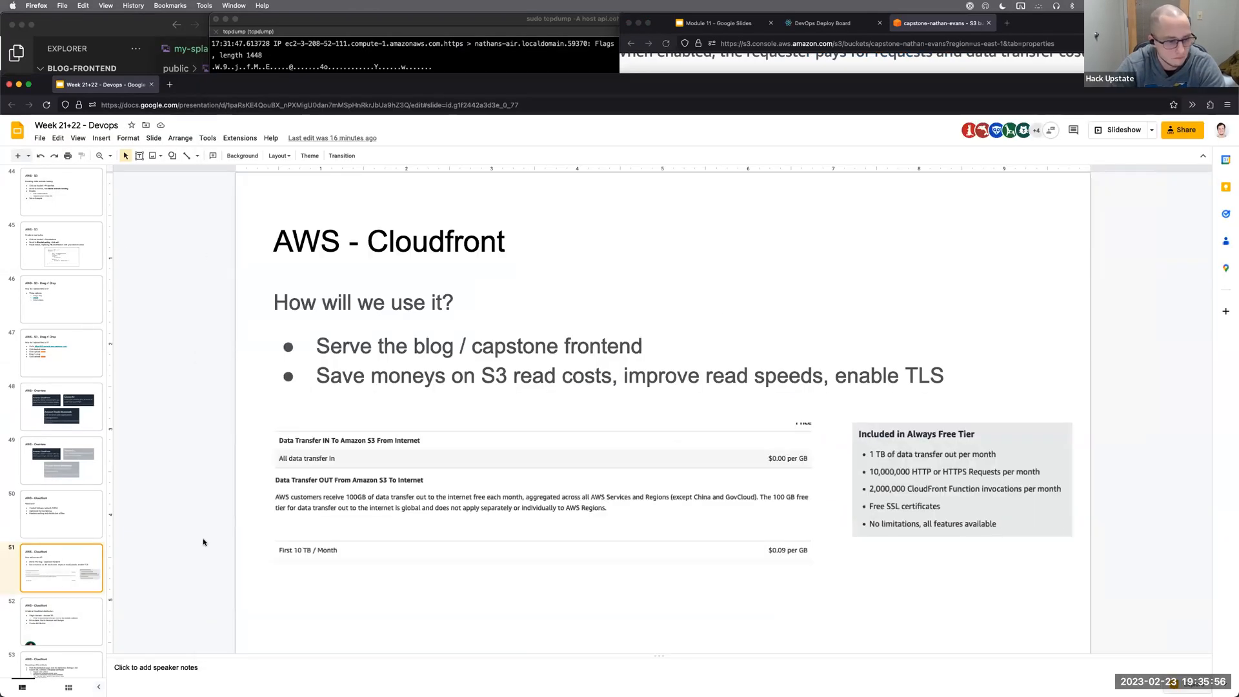
pyautogui.click(42, 621)
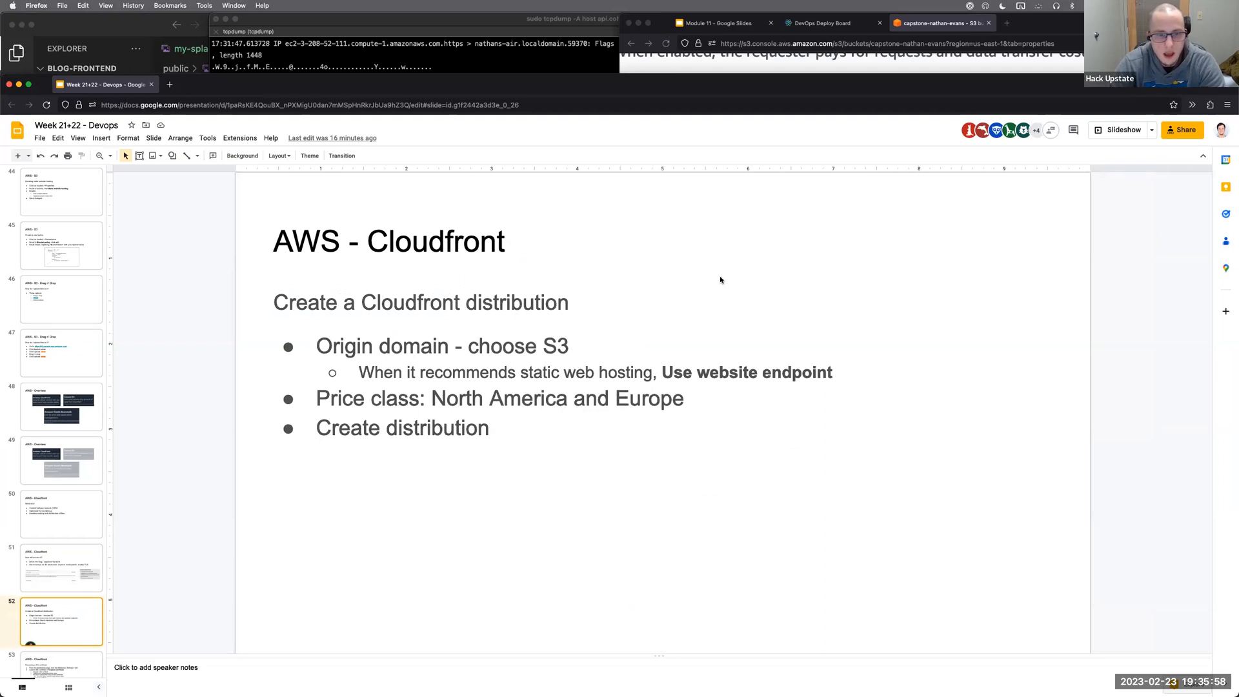
pyautogui.hotkey('ctrl', 'alt', 'Left')
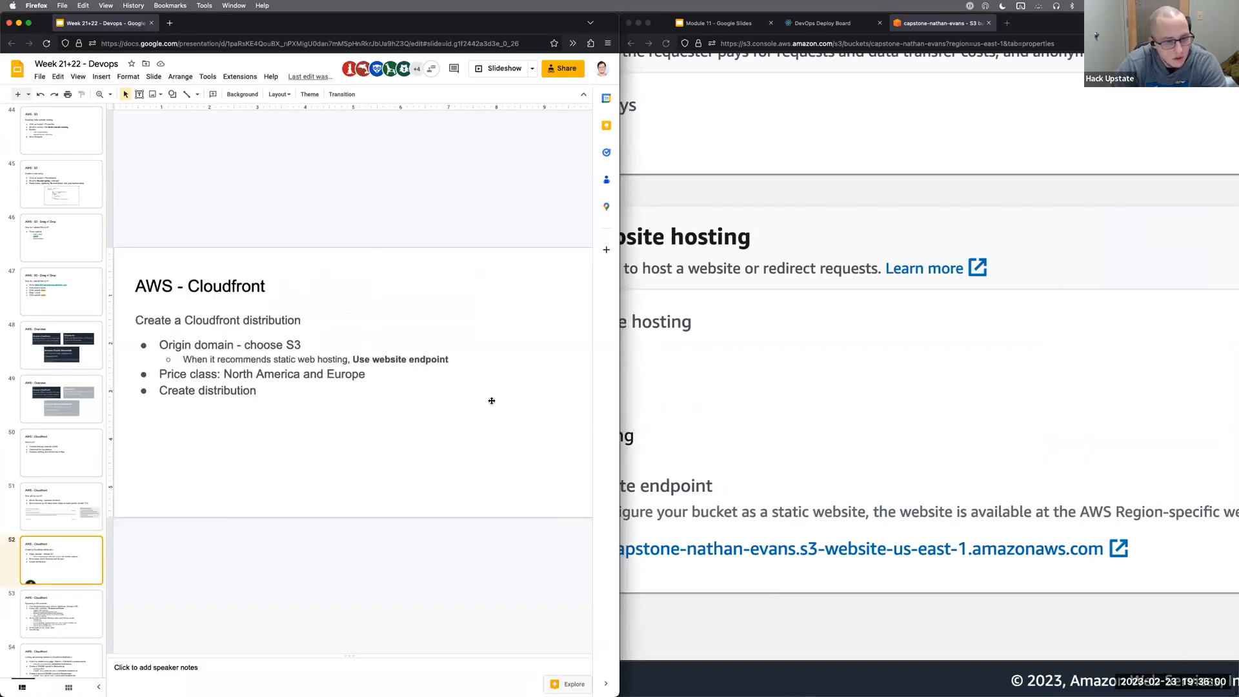
# - Maximize the AWS console window, search the services for cloudfront and open CloudFront's distributions list
pyautogui.click(789, 207)
pyautogui.hotkey('ctrl', 'alt', 'Return')
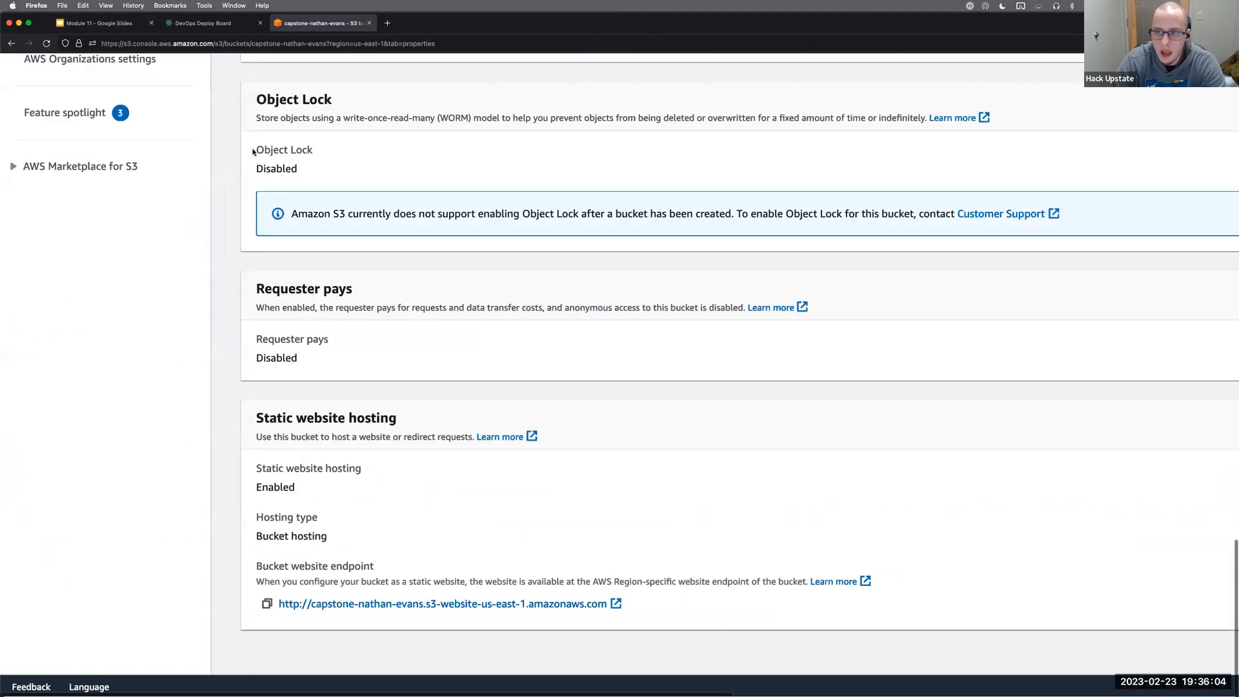
pyautogui.scroll(20, 252, 152)
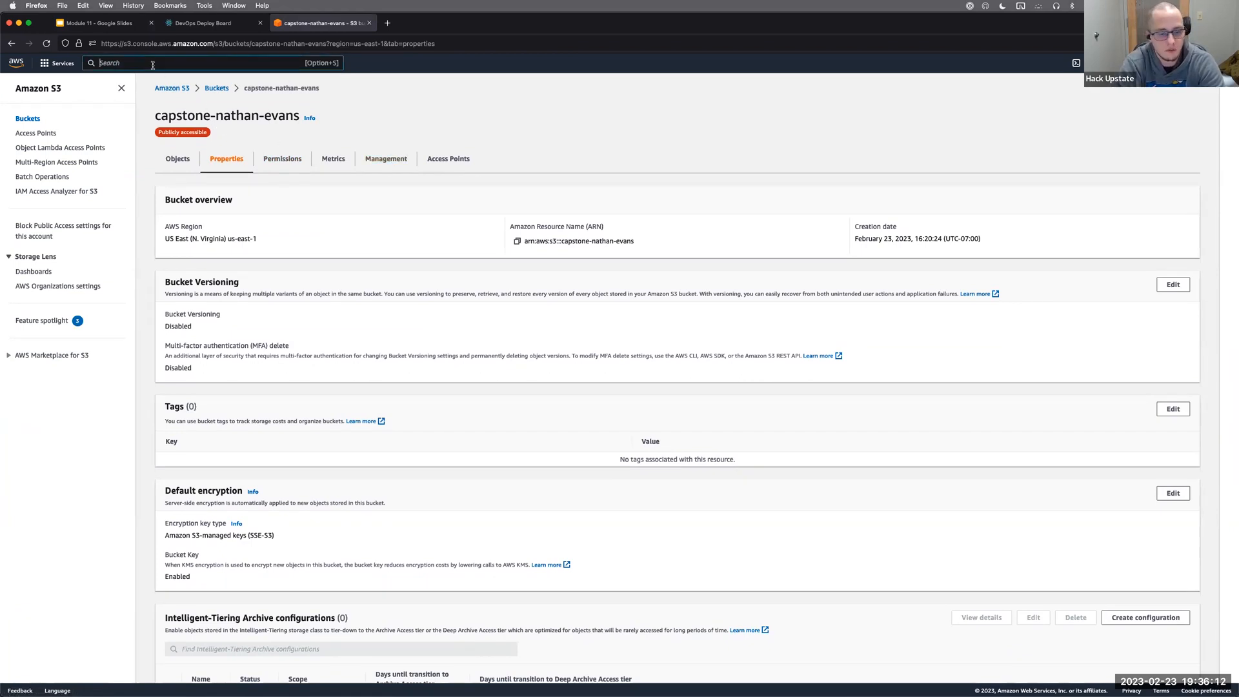
pyautogui.click(100, 62)
pyautogui.write('cloudfront')
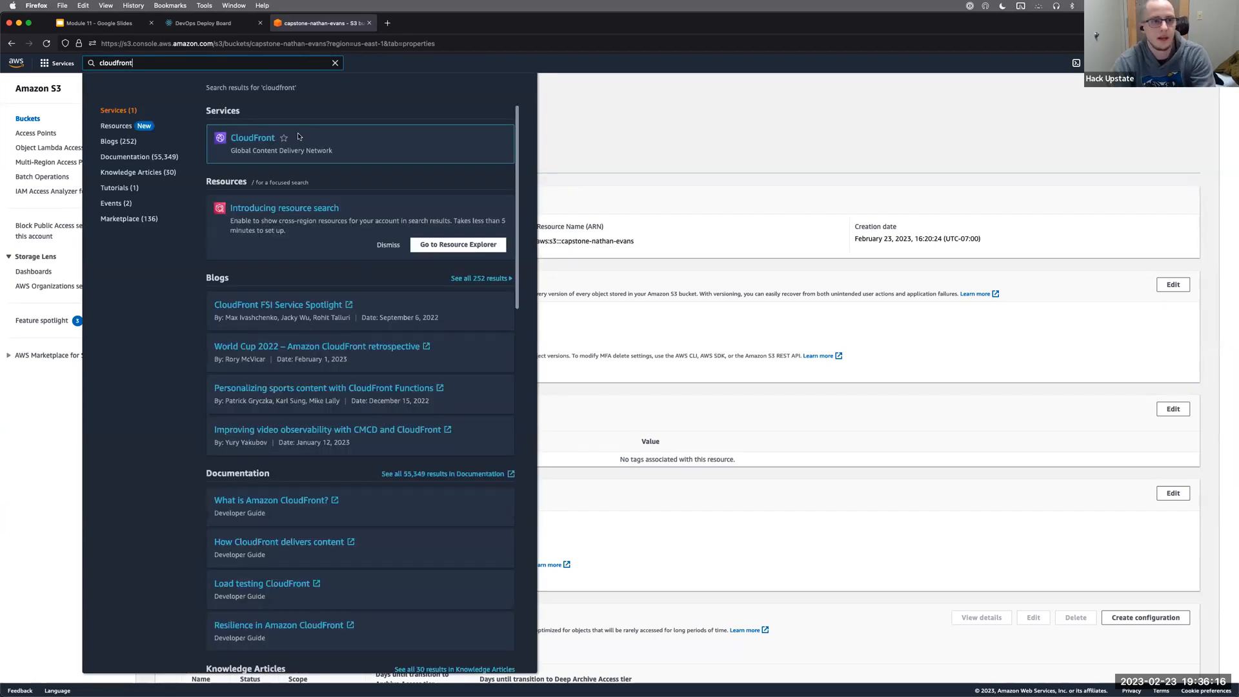
pyautogui.click(253, 138)
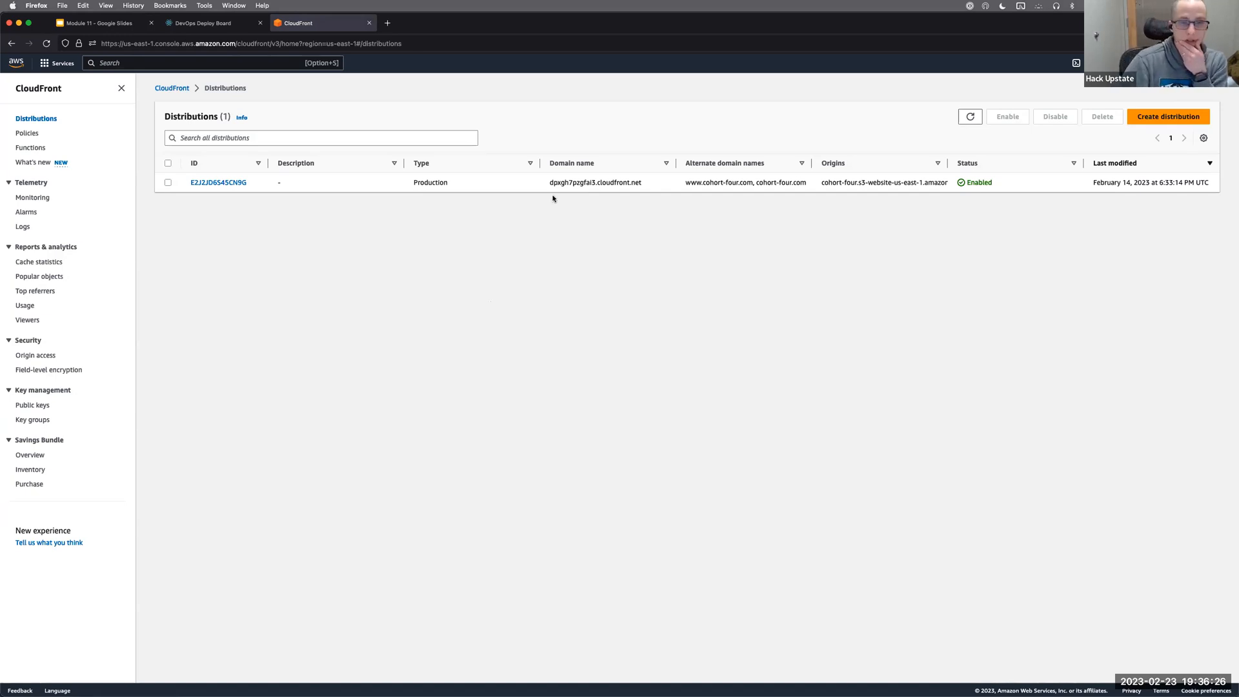
# - Start a new CloudFront distribution and set its origin domain to the capstone S3 bucket's website endpoint
pyautogui.click(1191, 116)
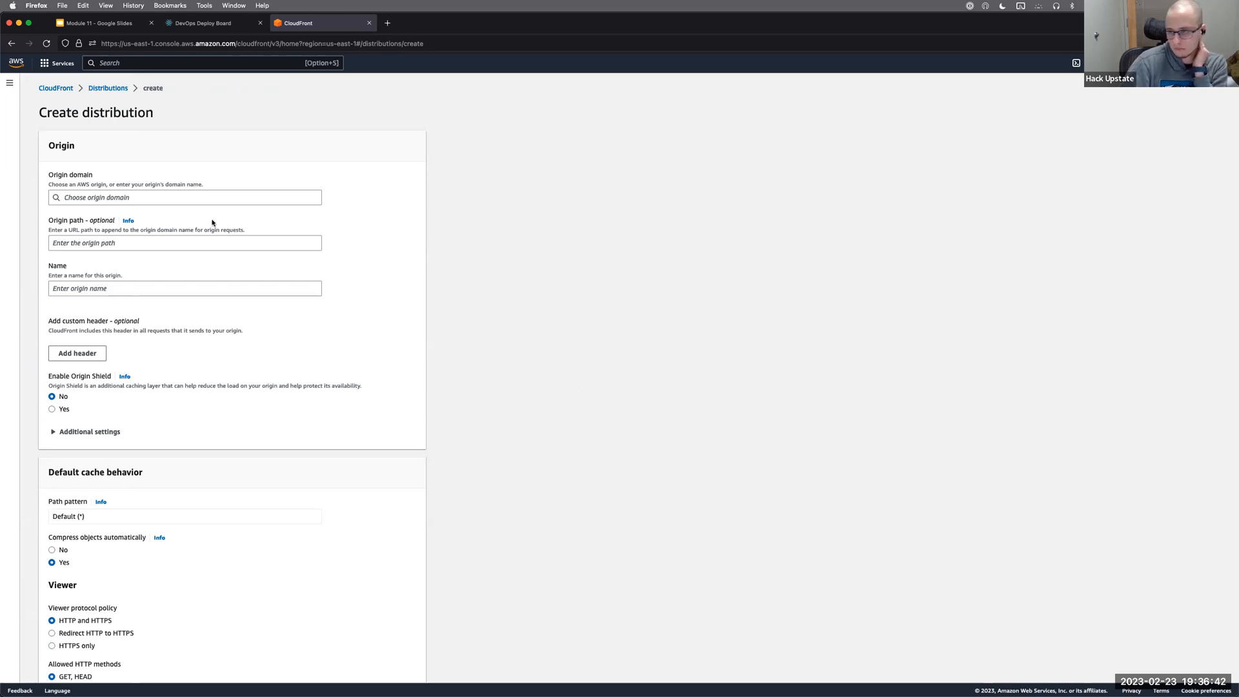
pyautogui.click(315, 43)
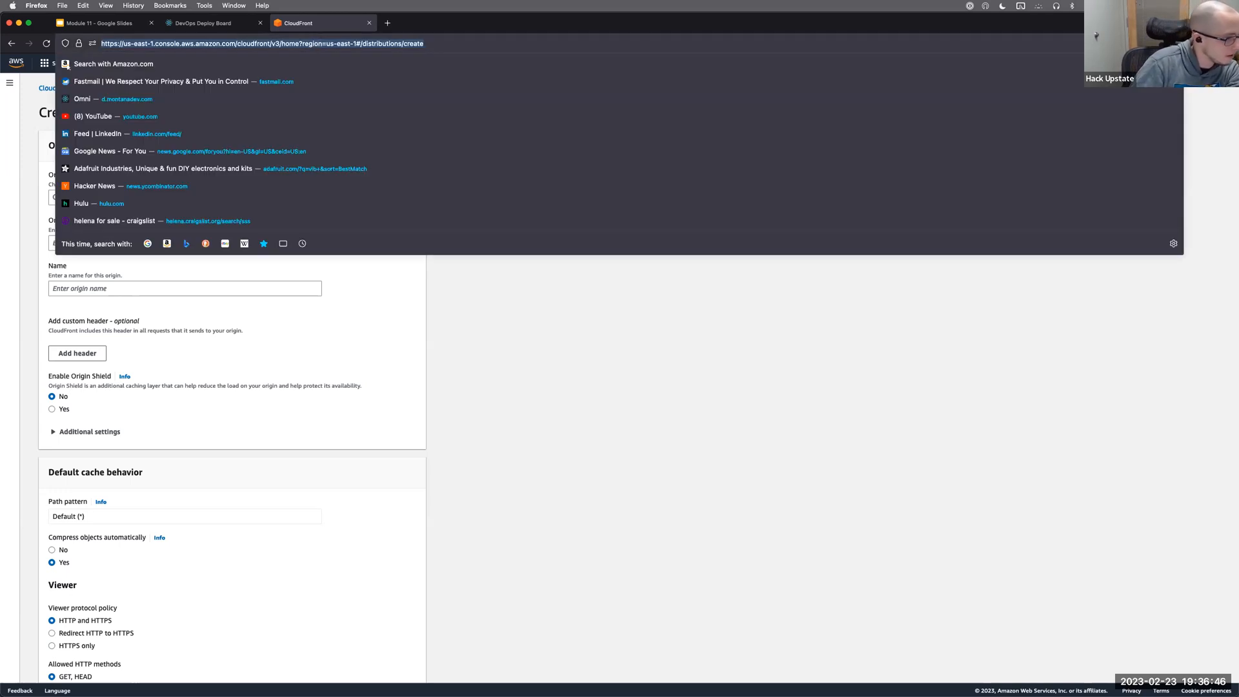
pyautogui.click(656, 458)
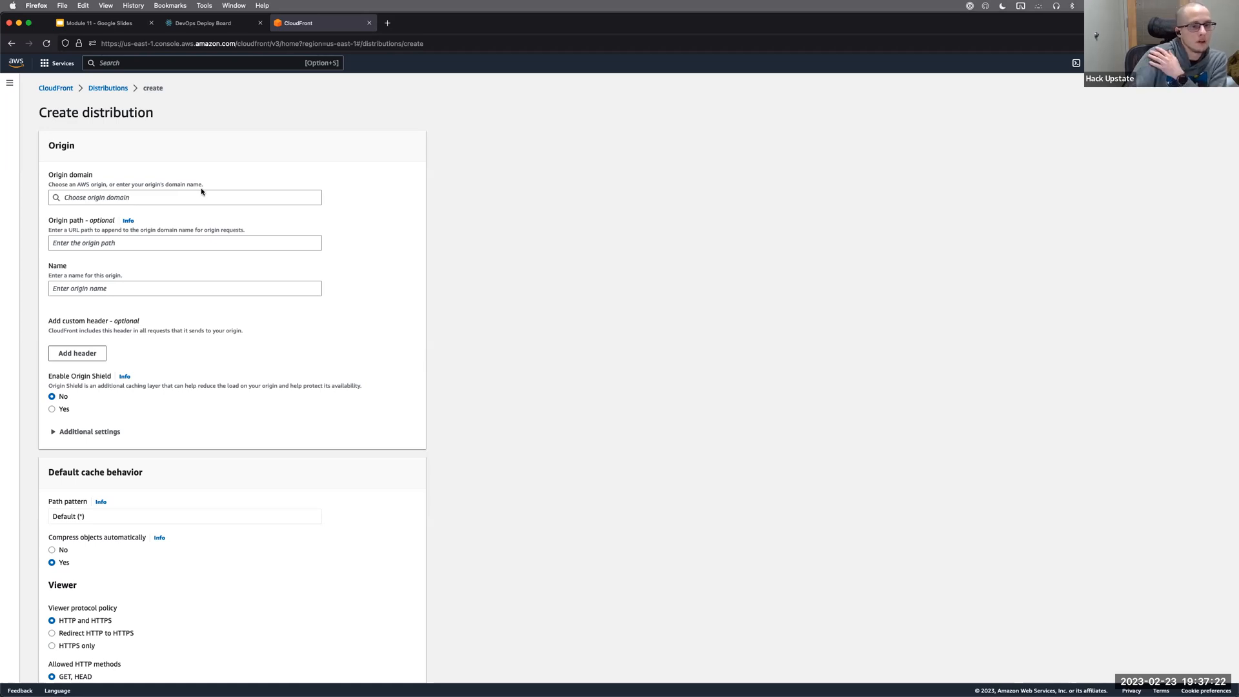
pyautogui.click(193, 200)
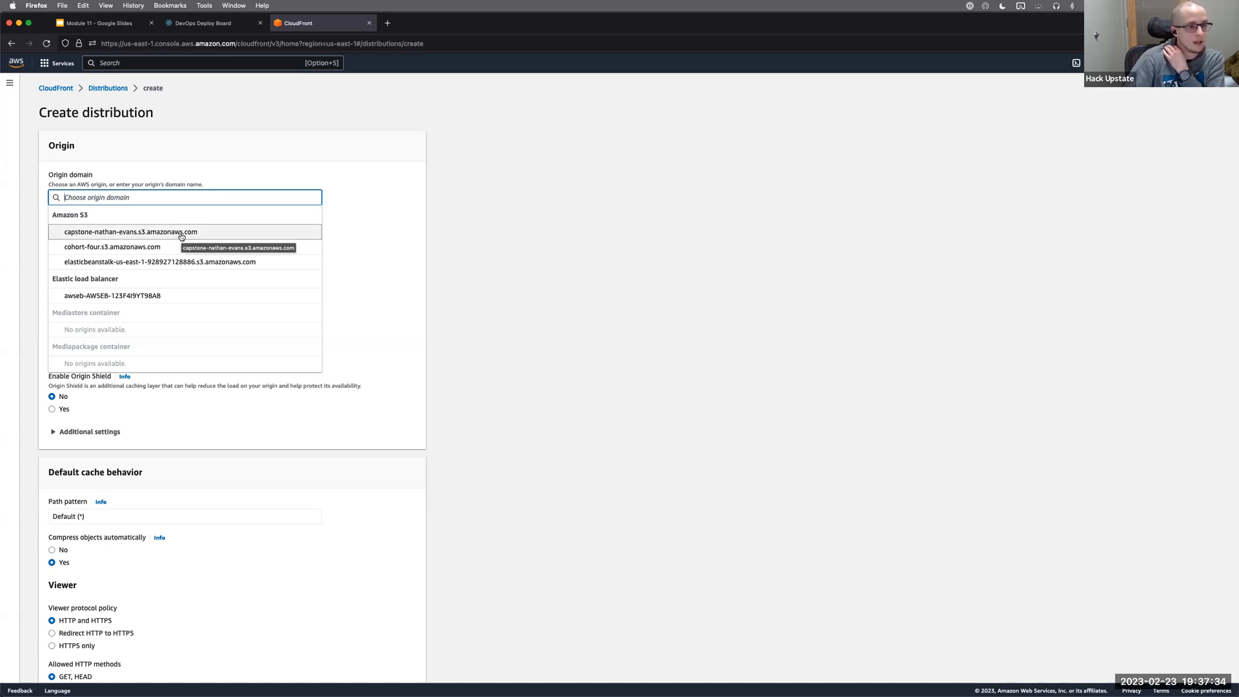
pyautogui.click(153, 237)
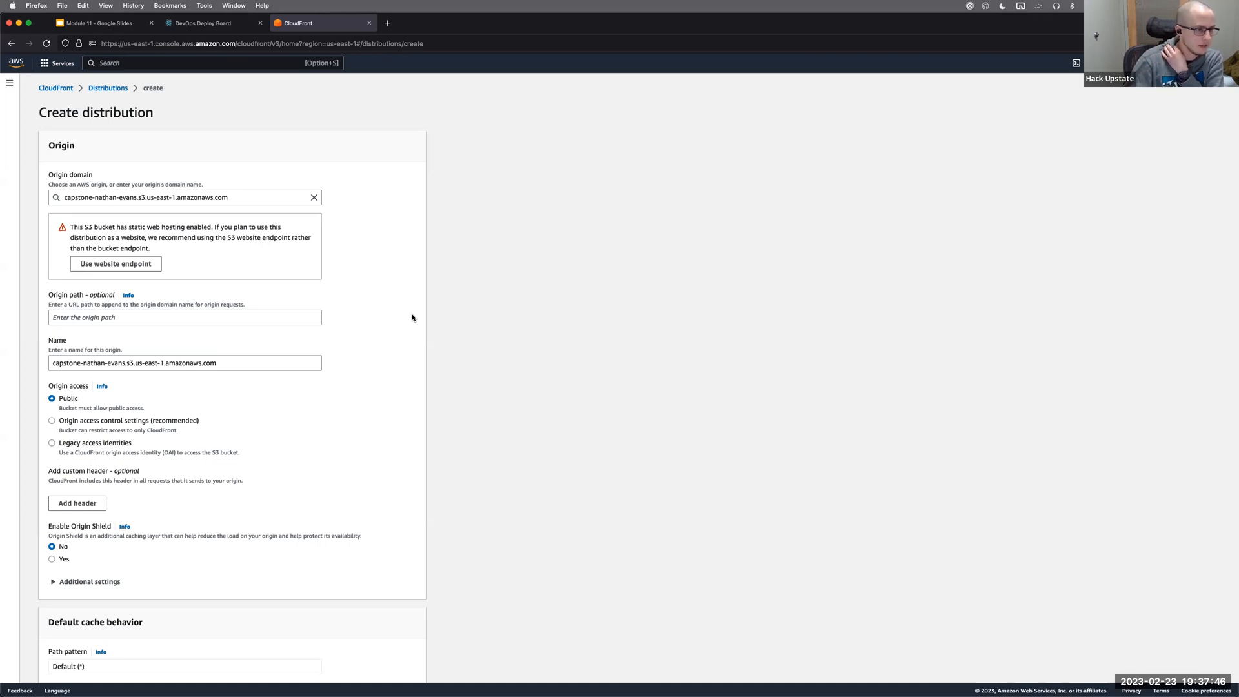
pyautogui.click(135, 264)
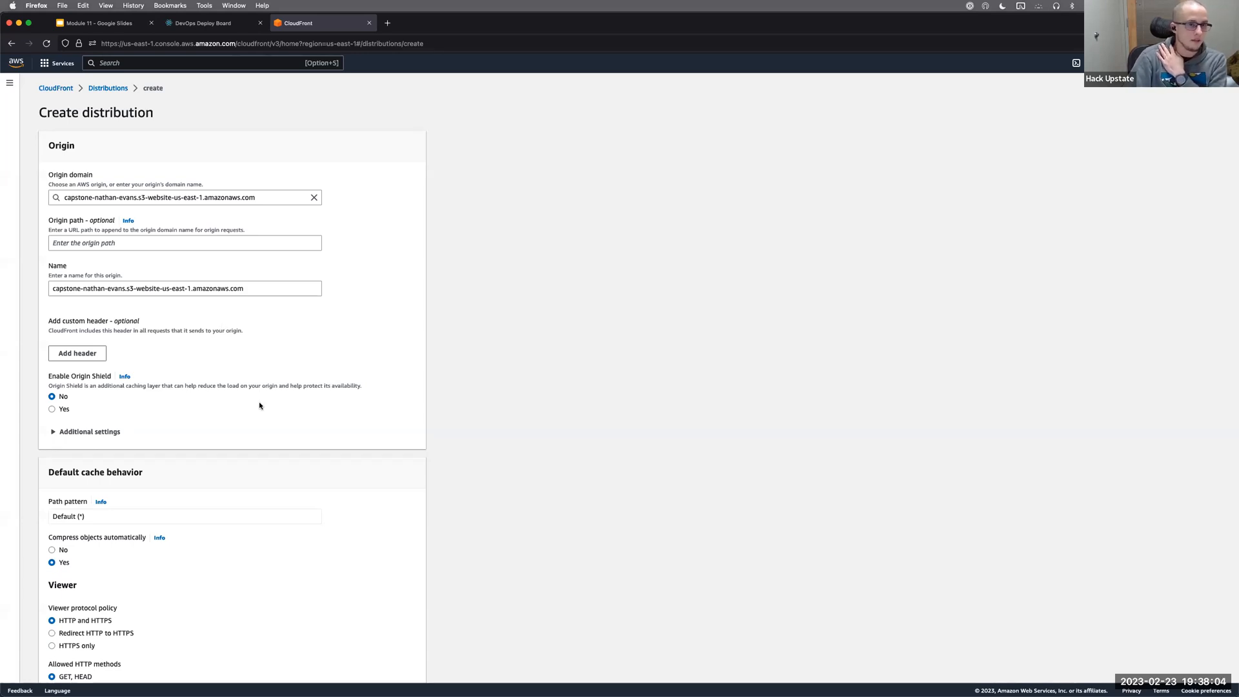
# - Review the new distribution's origin, default cache behavior and settings options down to the price class
pyautogui.scroll(-1, 259, 405)
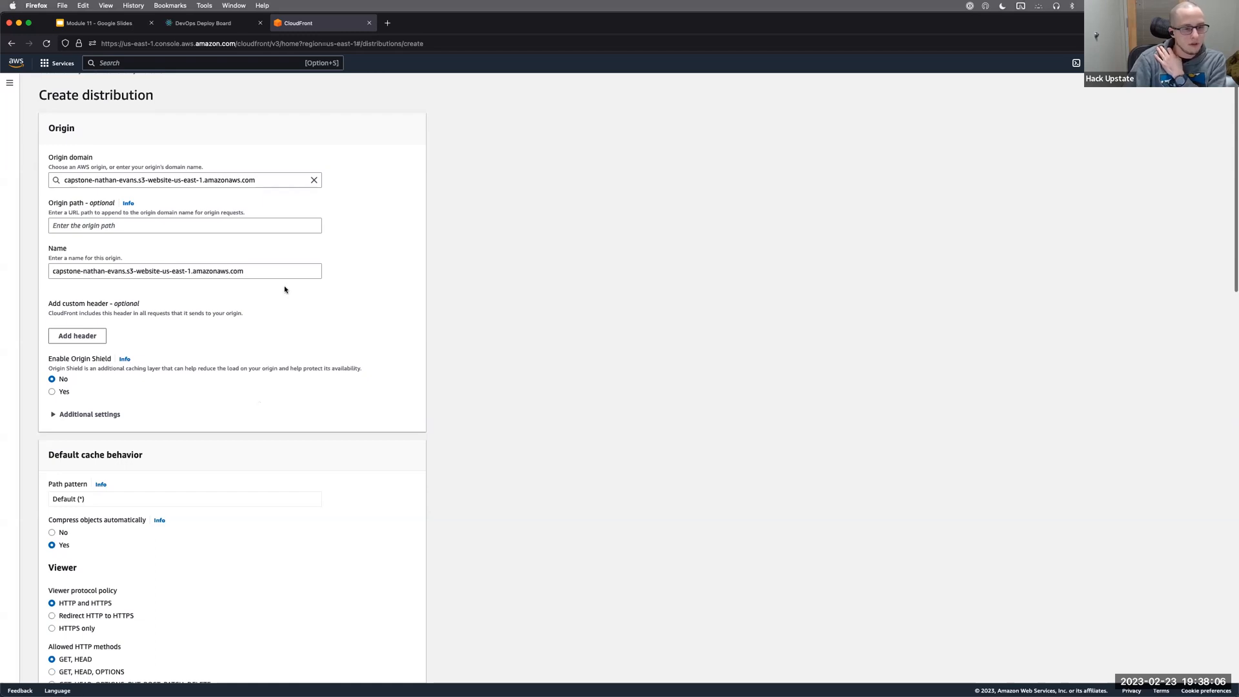
pyautogui.scroll(-5, 251, 356)
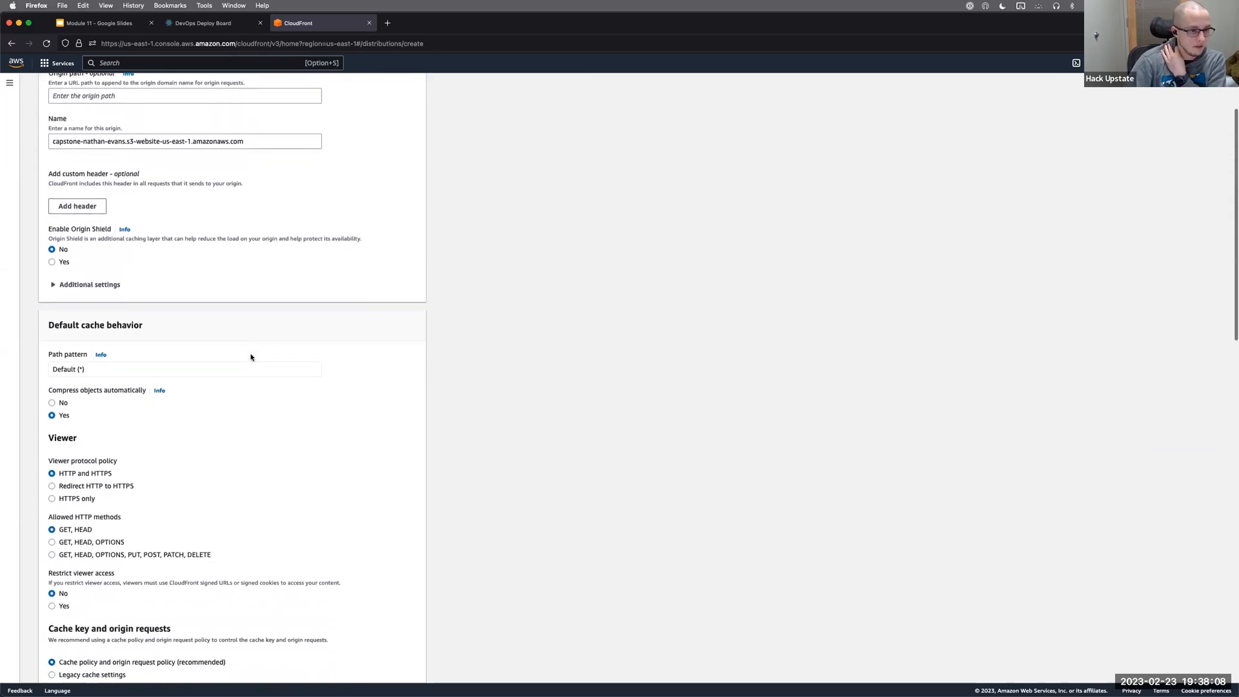
pyautogui.scroll(-4, 251, 355)
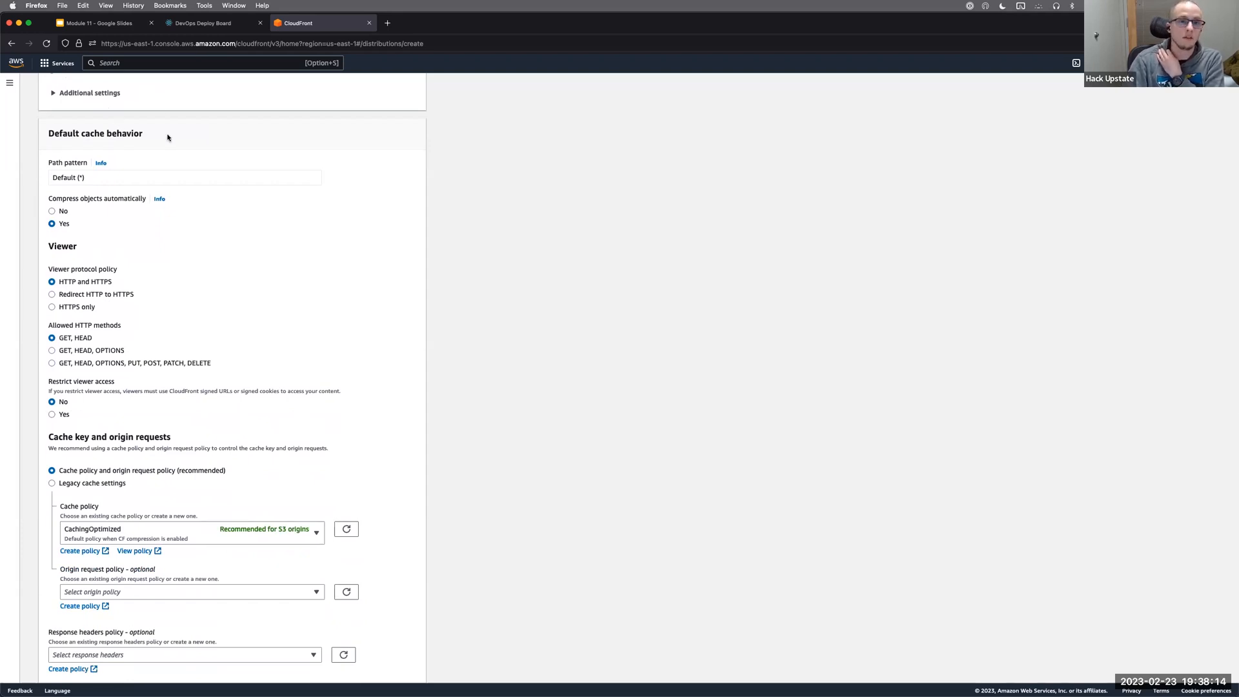
pyautogui.scroll(-15, 168, 138)
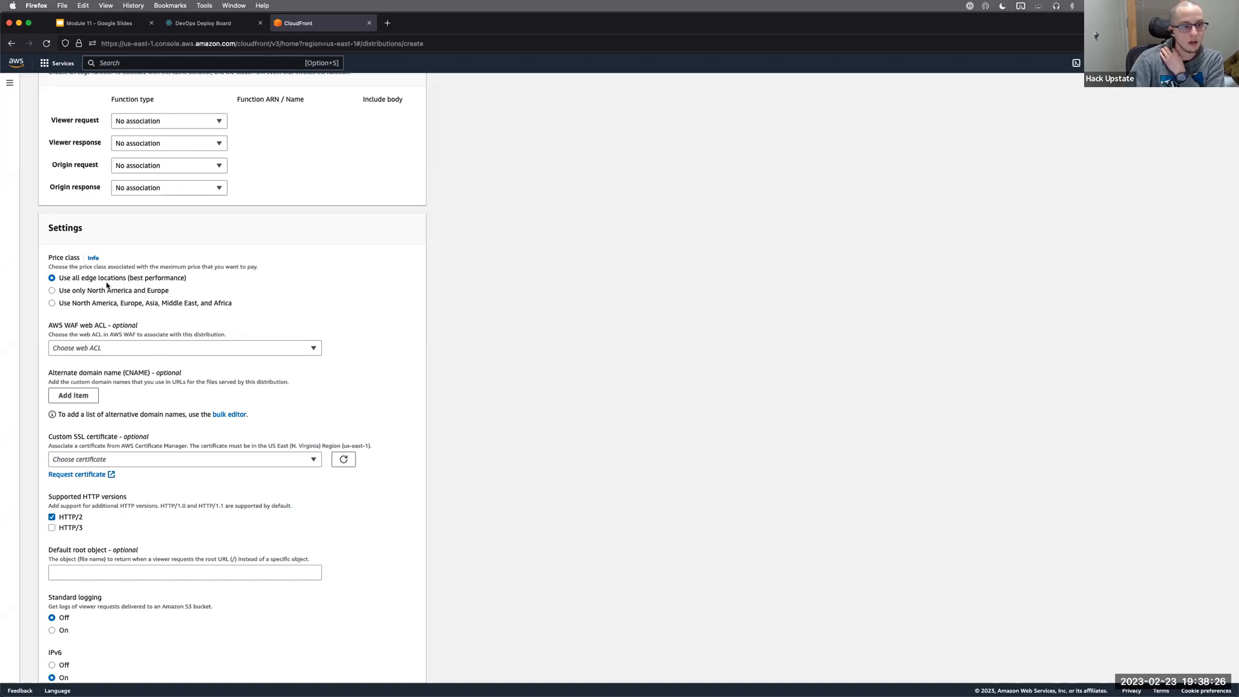
# - Place the distribution form beside the "AWS - Cloudfront" slide and compare its price class options with the slide's bullet
pyautogui.click(126, 23)
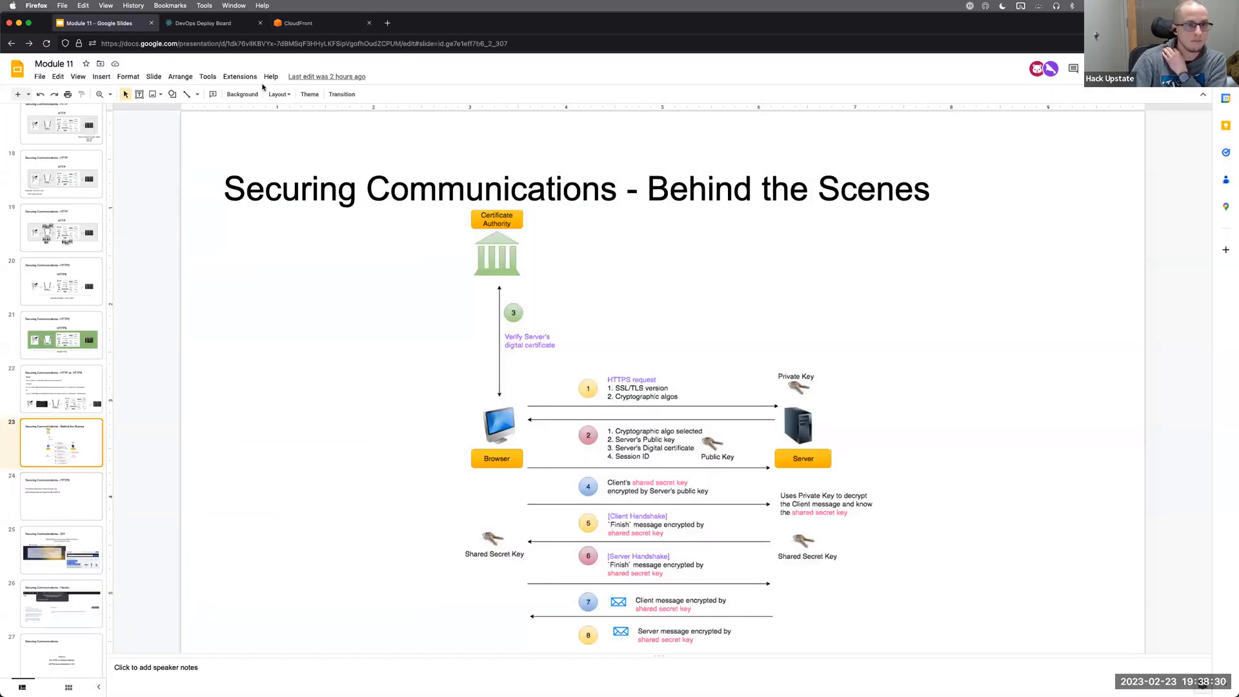
pyautogui.hotkey('ctrl', 'alt', 'Right')
pyautogui.click(195, 342)
pyautogui.click(249, 374)
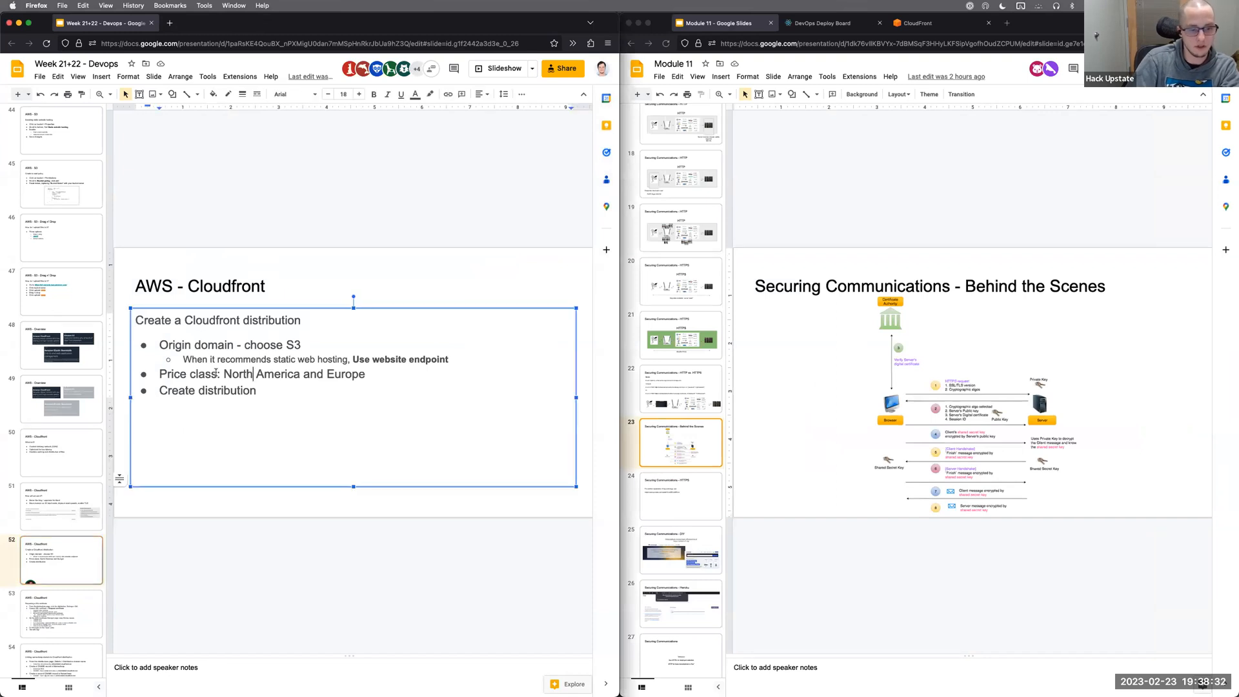
pyautogui.moveTo(223, 374); pyautogui.dragTo(412, 374)
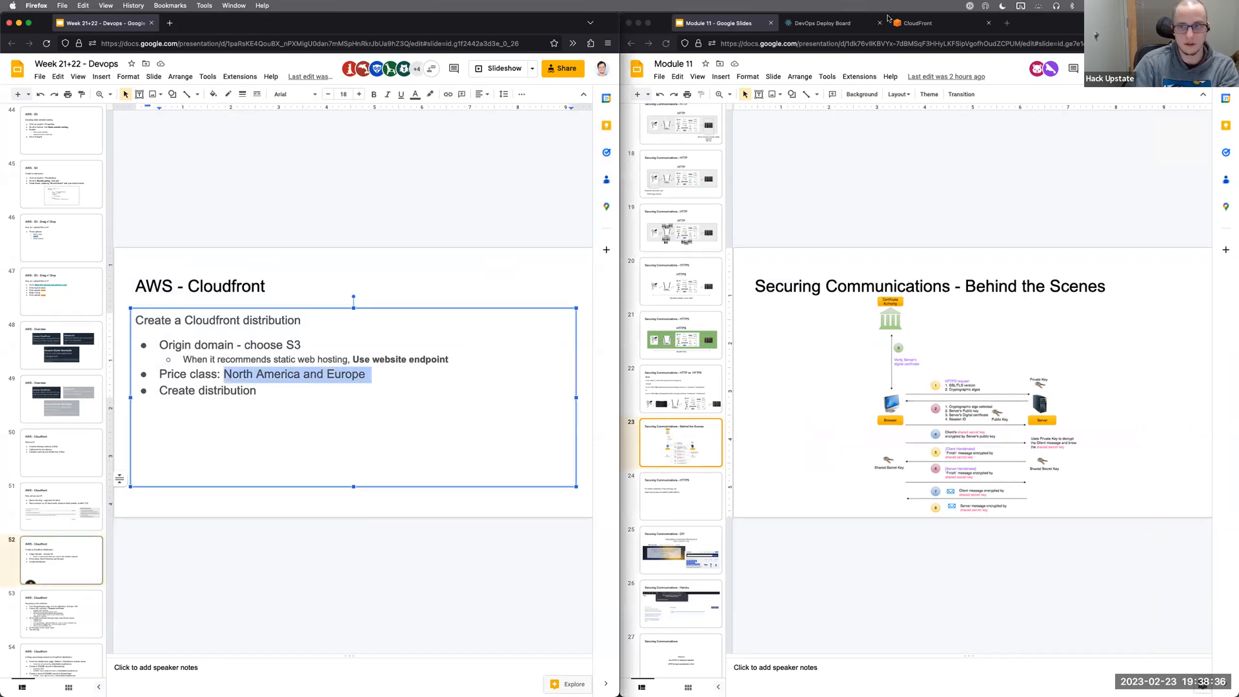
pyautogui.click(910, 23)
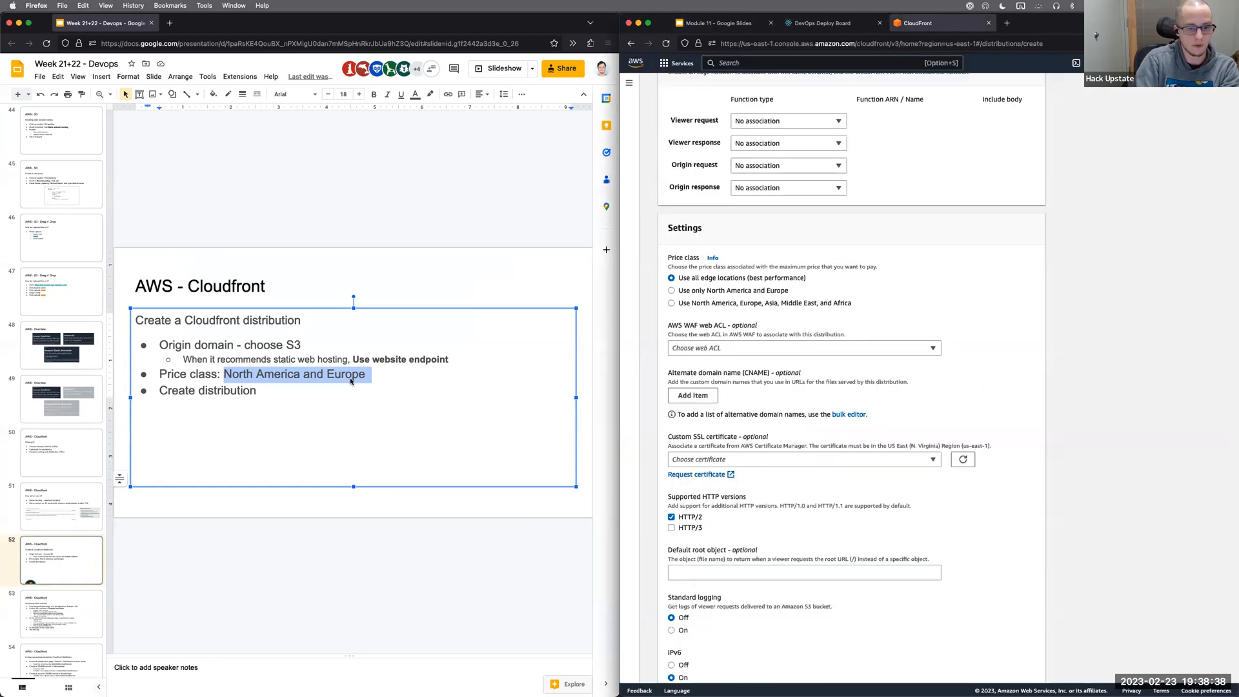
# - Change the price class value on the "AWS - Cloudfront" slide to "All edge locations"
pyautogui.click(365, 376)
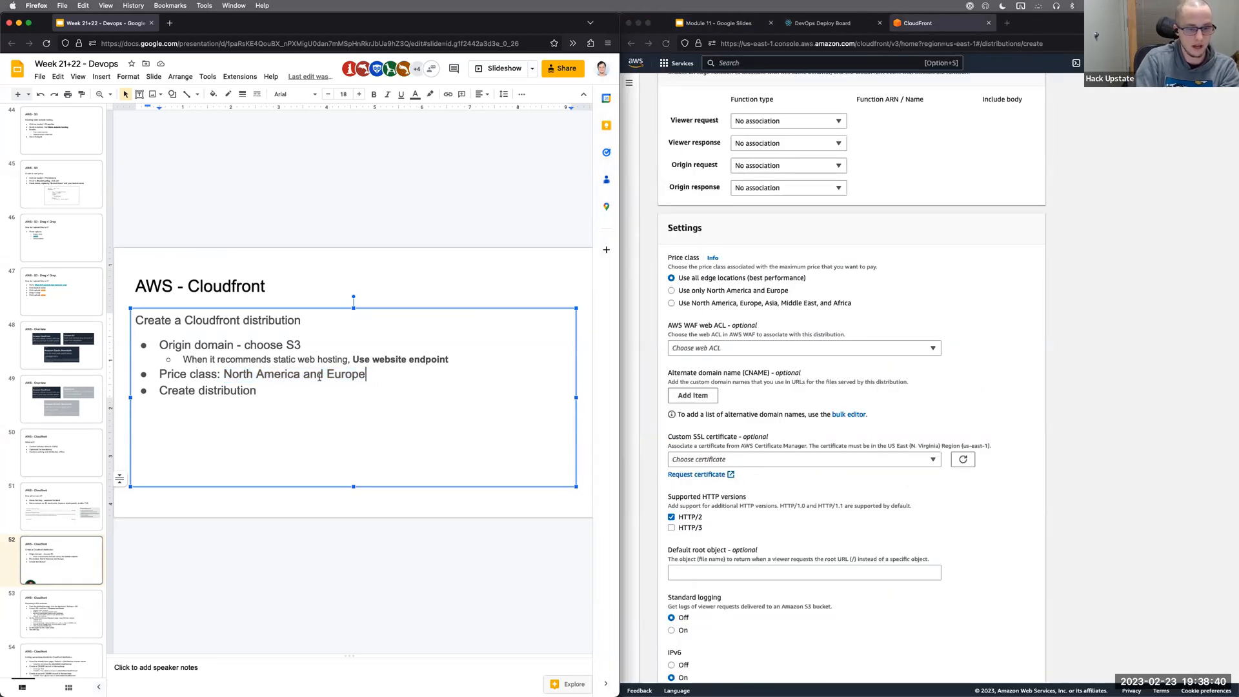
pyautogui.hotkey('alt', 'shift', 'Left')
pyautogui.hotkey('alt', 'shift', 'Left')
pyautogui.hotkey('alt', 'shift', 'Left')
pyautogui.hotkey('alt', 'shift', 'Left')
pyautogui.write('l edge locations')
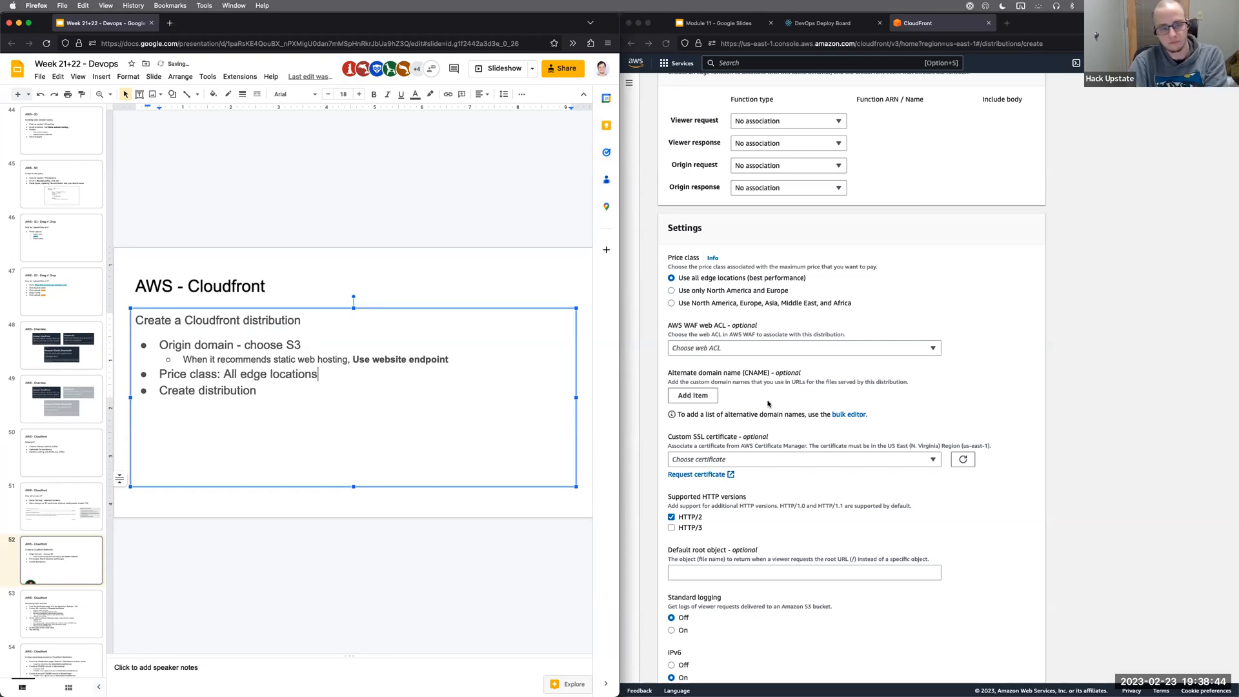
# - Maximize the CloudFront window and examine the remaining distribution settings, especially the custom SSL certificate option
pyautogui.click(929, 317)
pyautogui.scroll(-1, 922, 423)
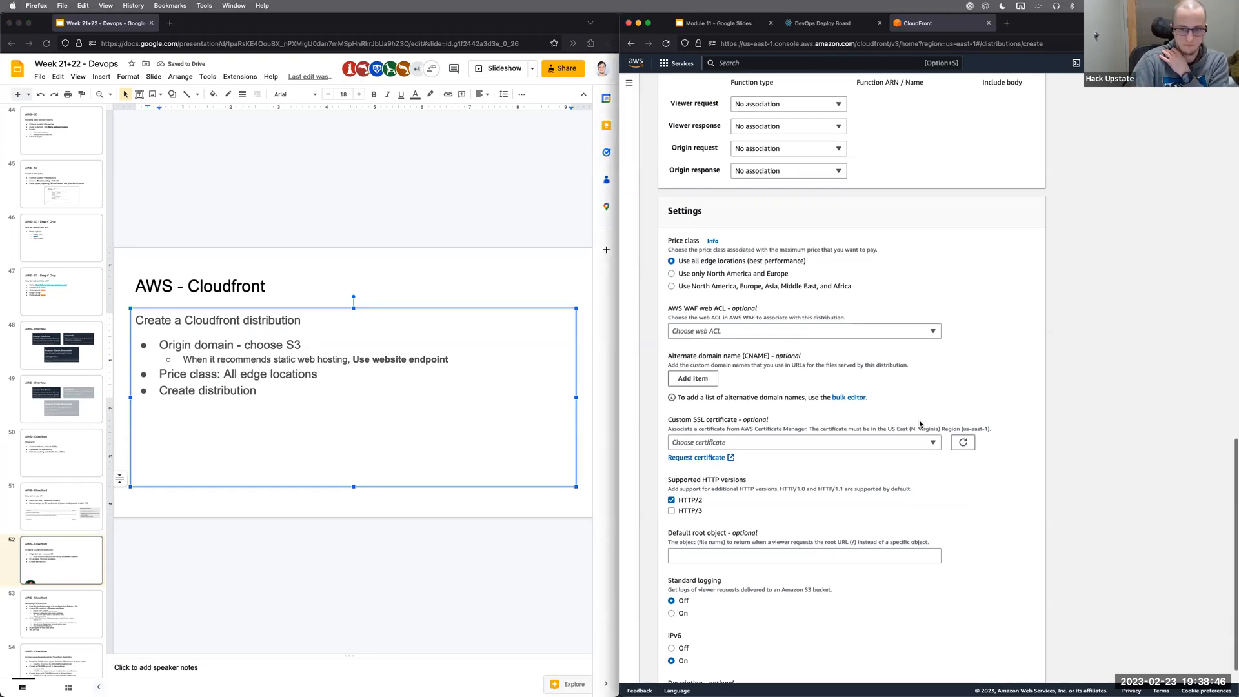
pyautogui.hotkey('ctrl', 'alt', 'Return')
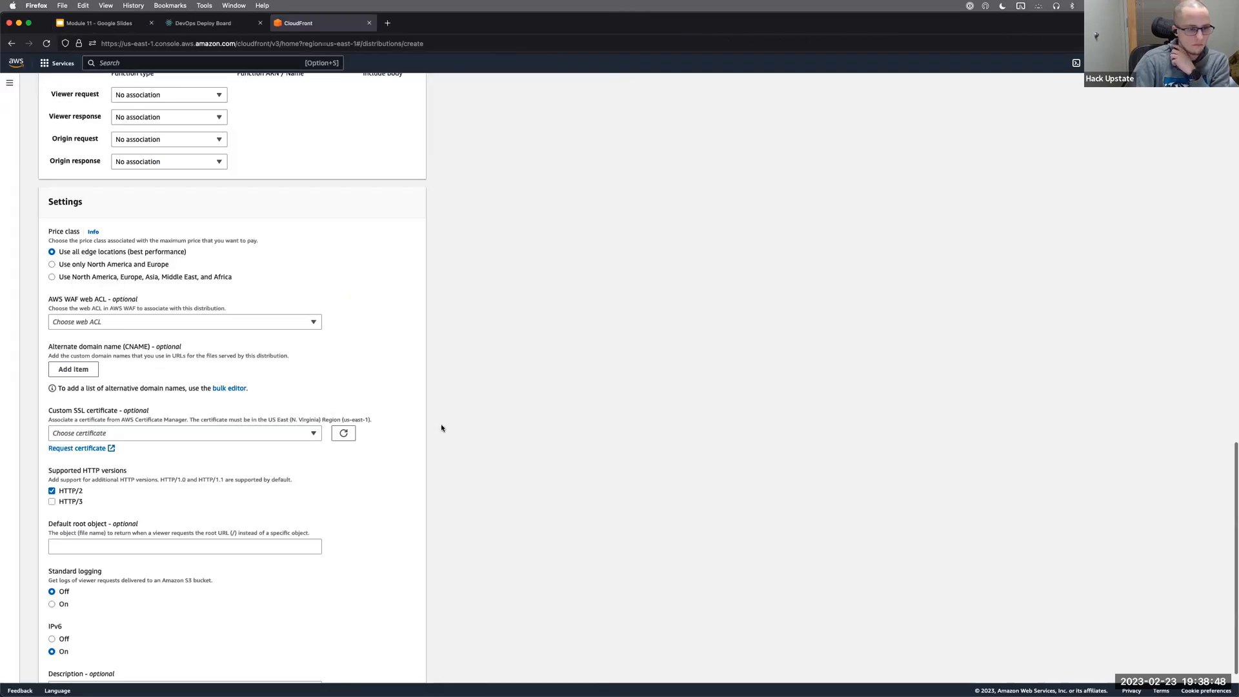
pyautogui.scroll(-2, 355, 405)
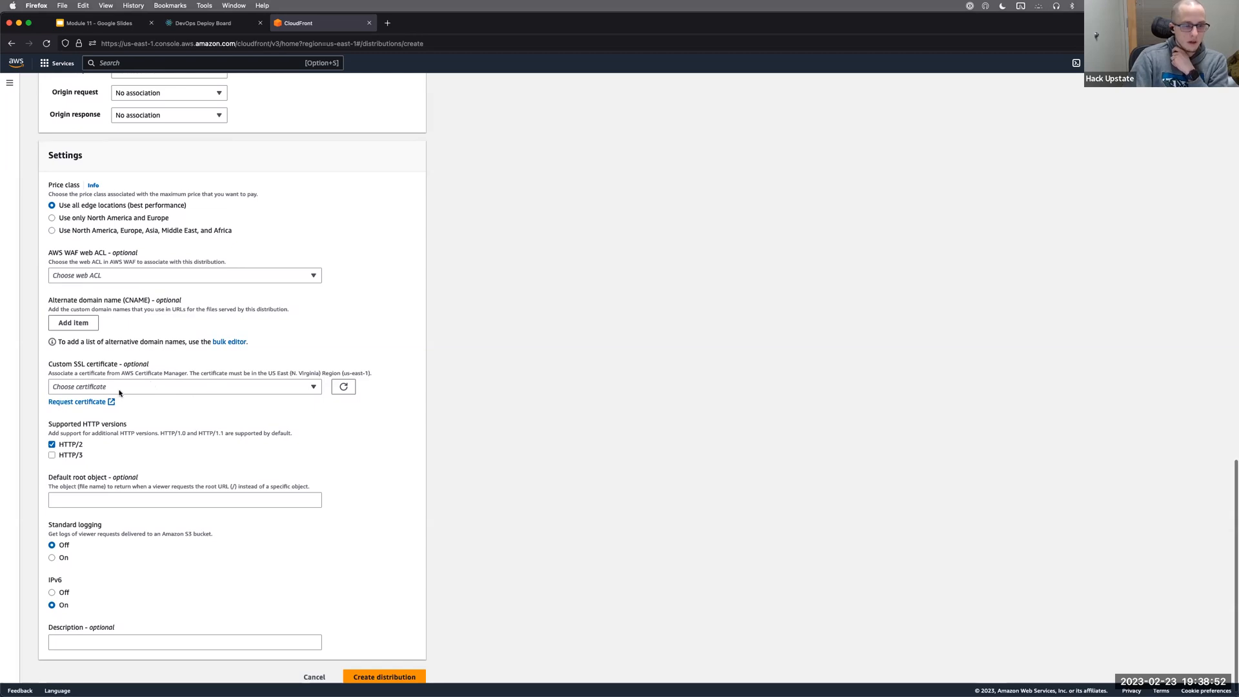
pyautogui.moveTo(49, 368); pyautogui.dragTo(118, 368)
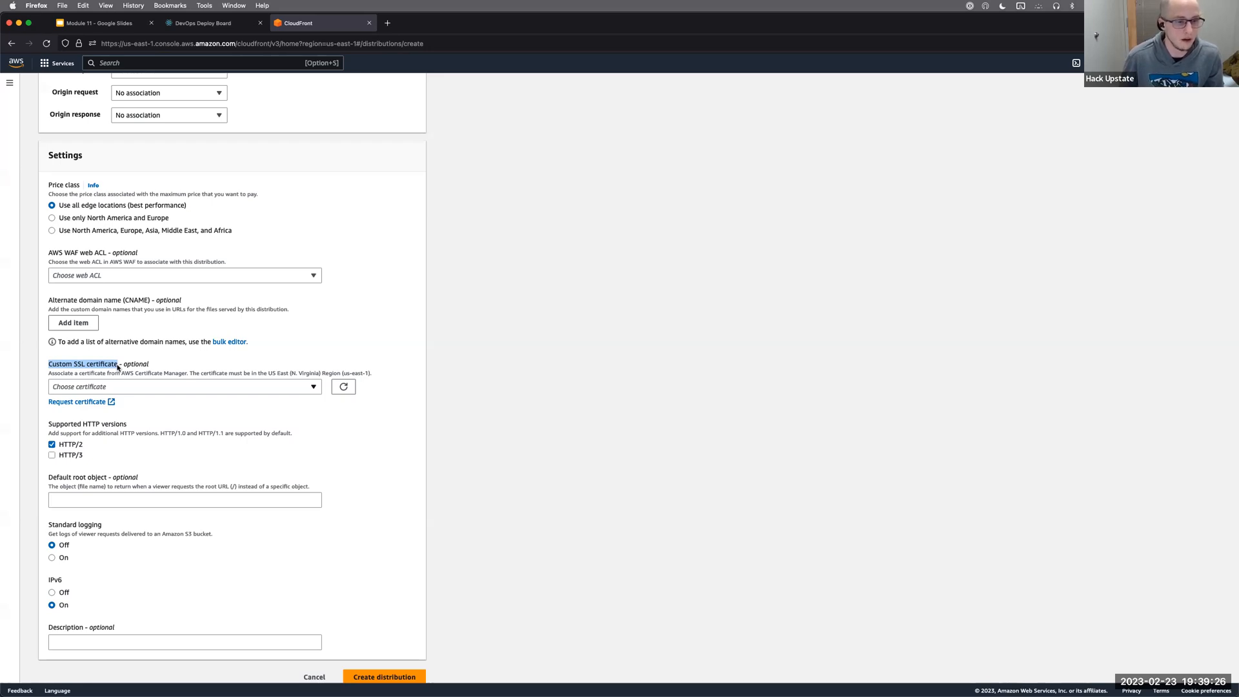
pyautogui.scroll(-1, 459, 392)
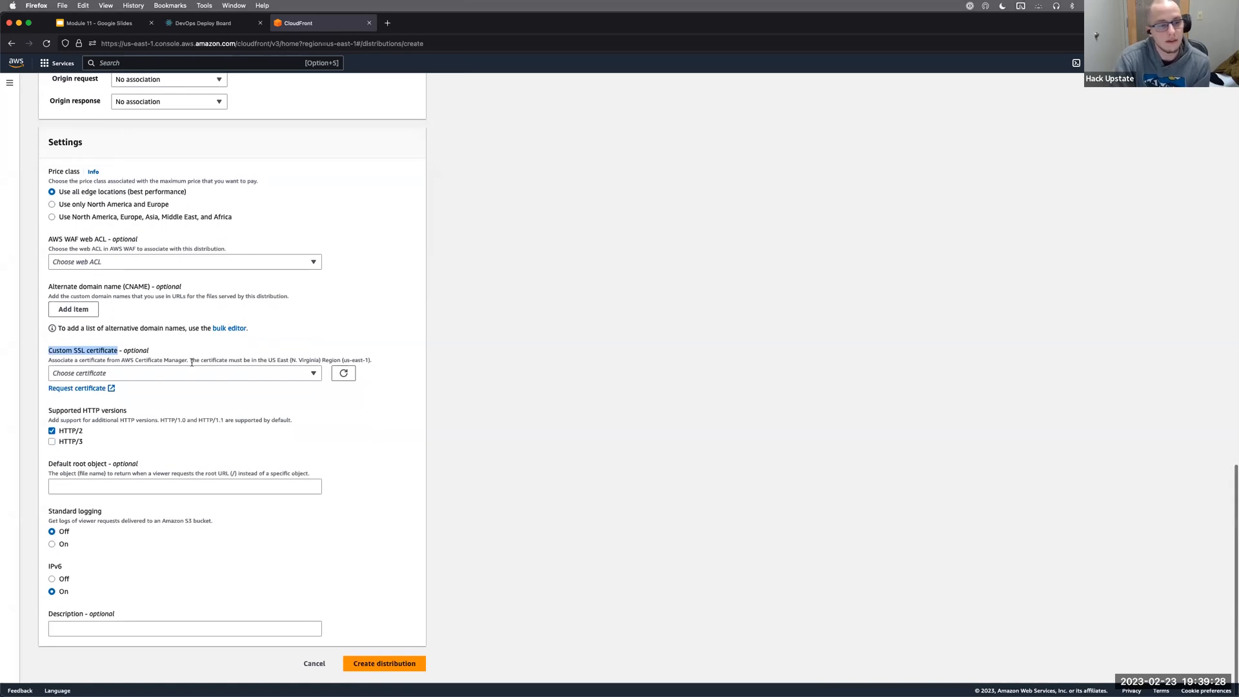
# - Create the CloudFront distribution with the current settings and return to the distributions list
pyautogui.click(391, 664)
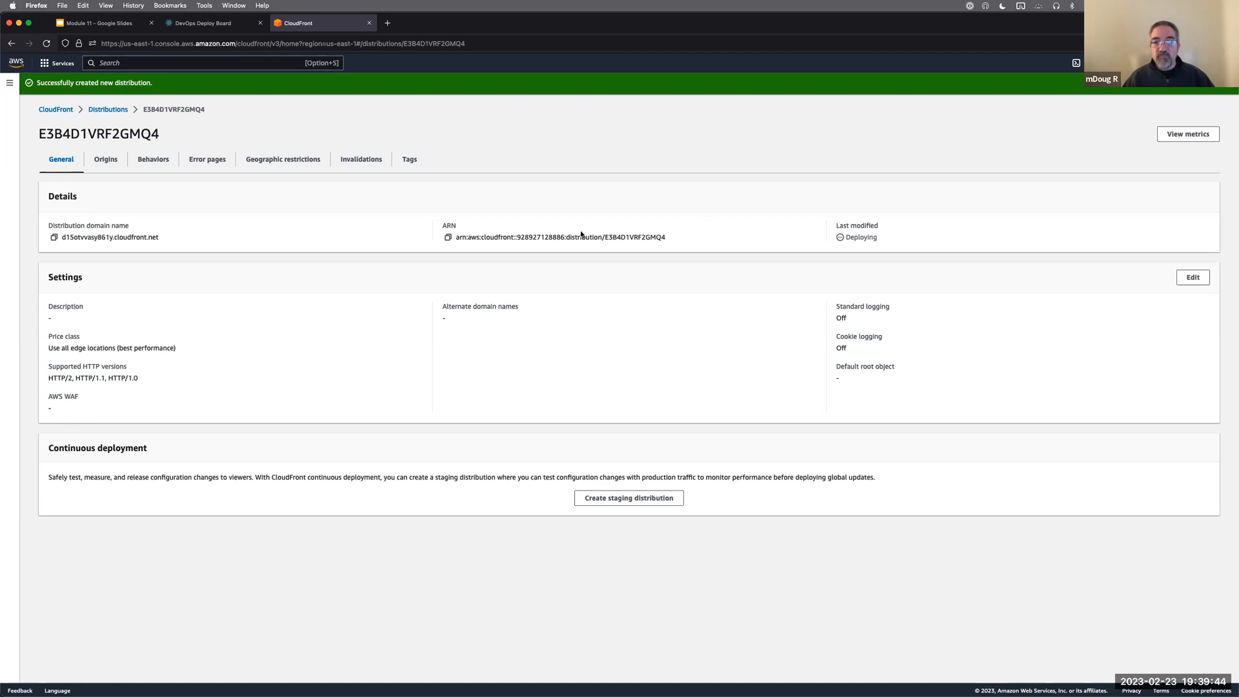
pyautogui.click(108, 111)
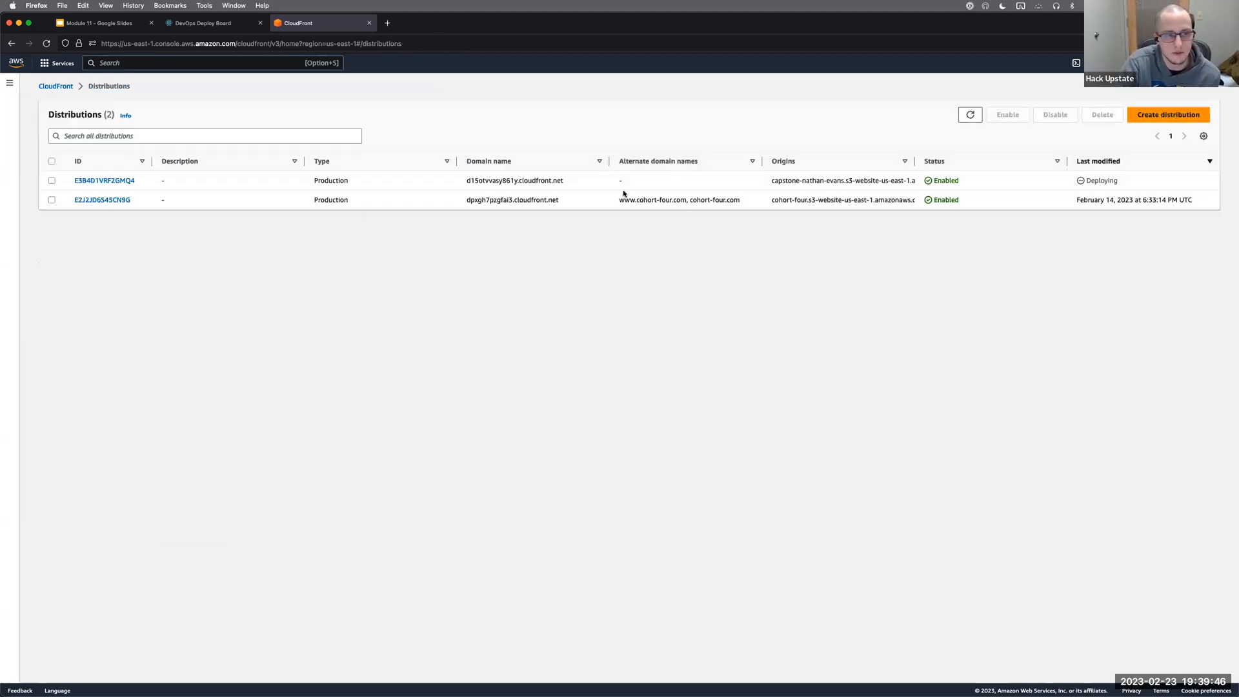
# - Start another distribution with the capstone bucket's S3 website endpoint as the origin domain
pyautogui.click(1165, 116)
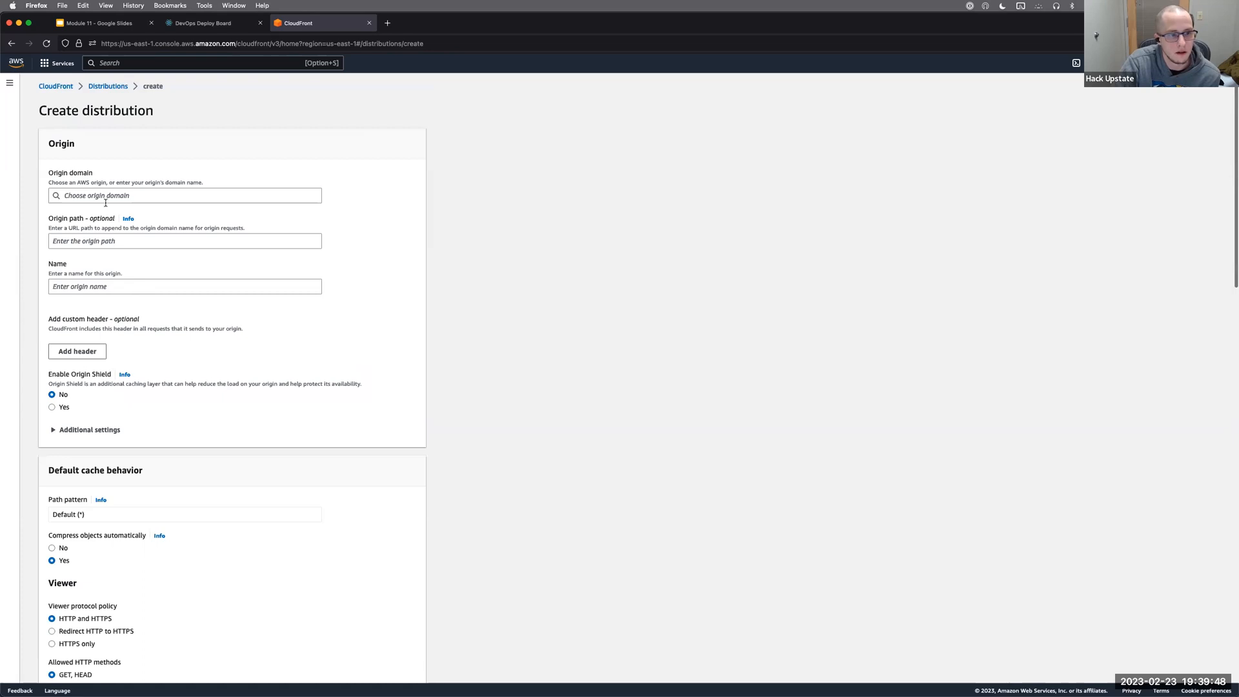
pyautogui.click(105, 200)
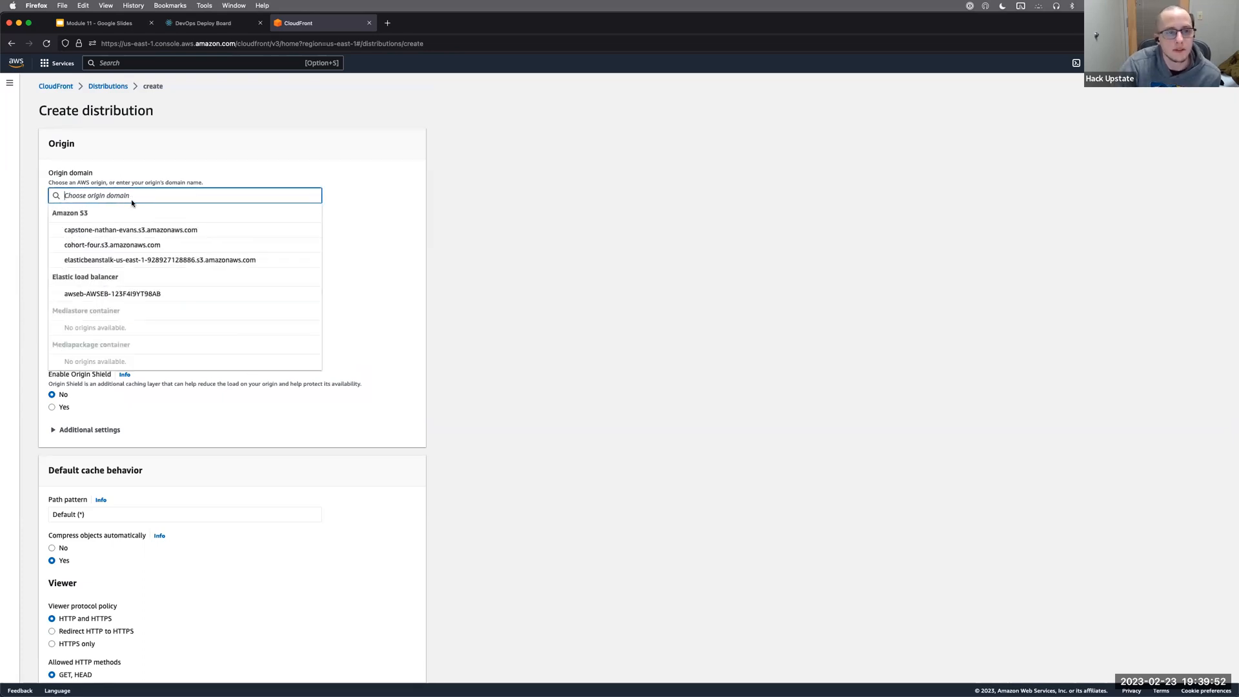
pyautogui.click(138, 232)
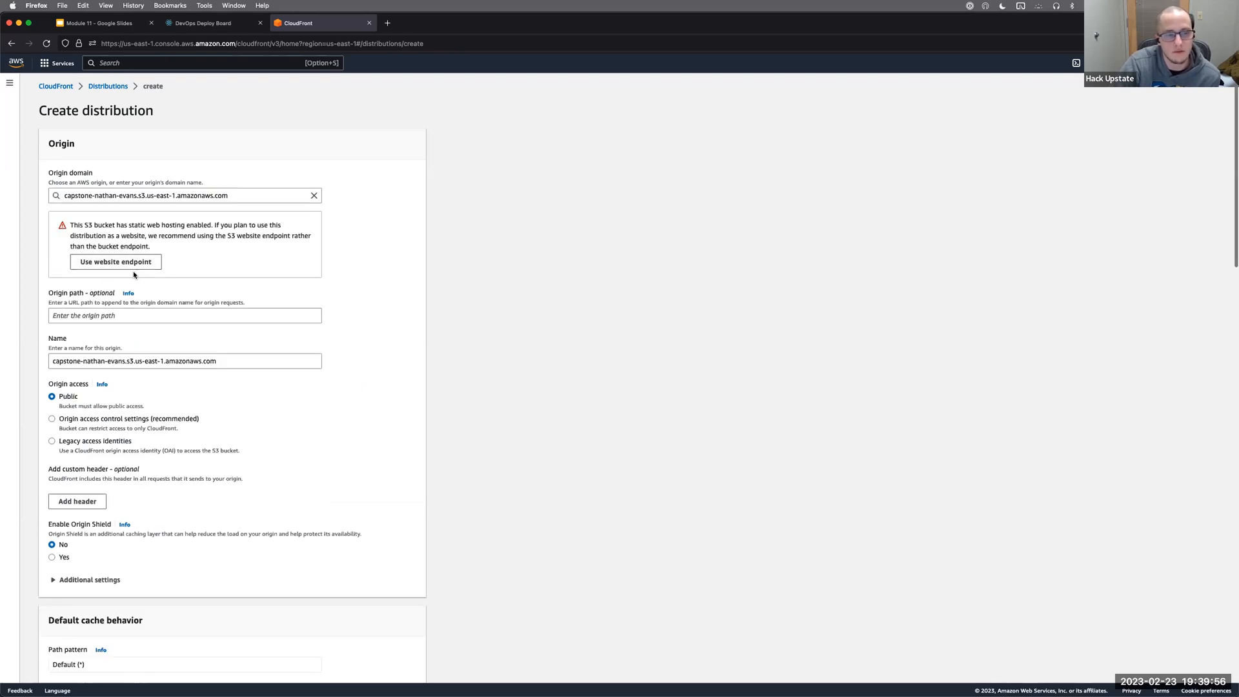
pyautogui.click(134, 265)
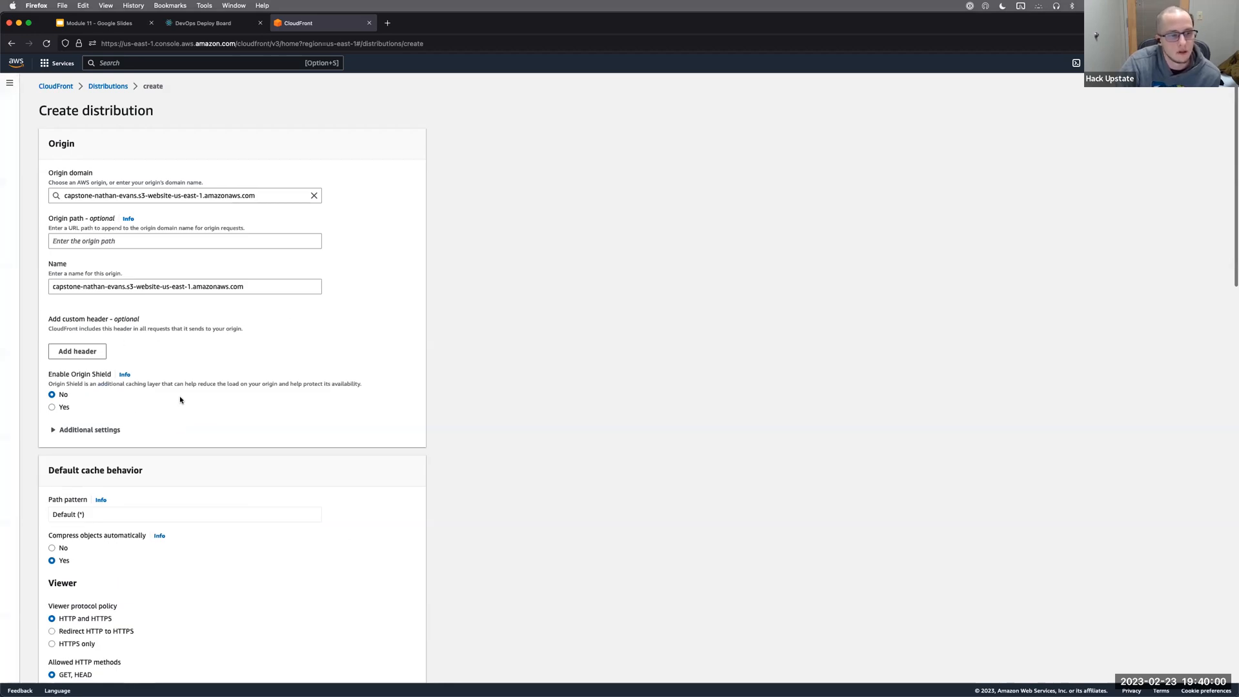
# - Review the distribution form's origin, cache behavior, function association and price class settings down to its end, and cancel the form
pyautogui.scroll(-2, 254, 237)
pyautogui.scroll(-3, 109, 366)
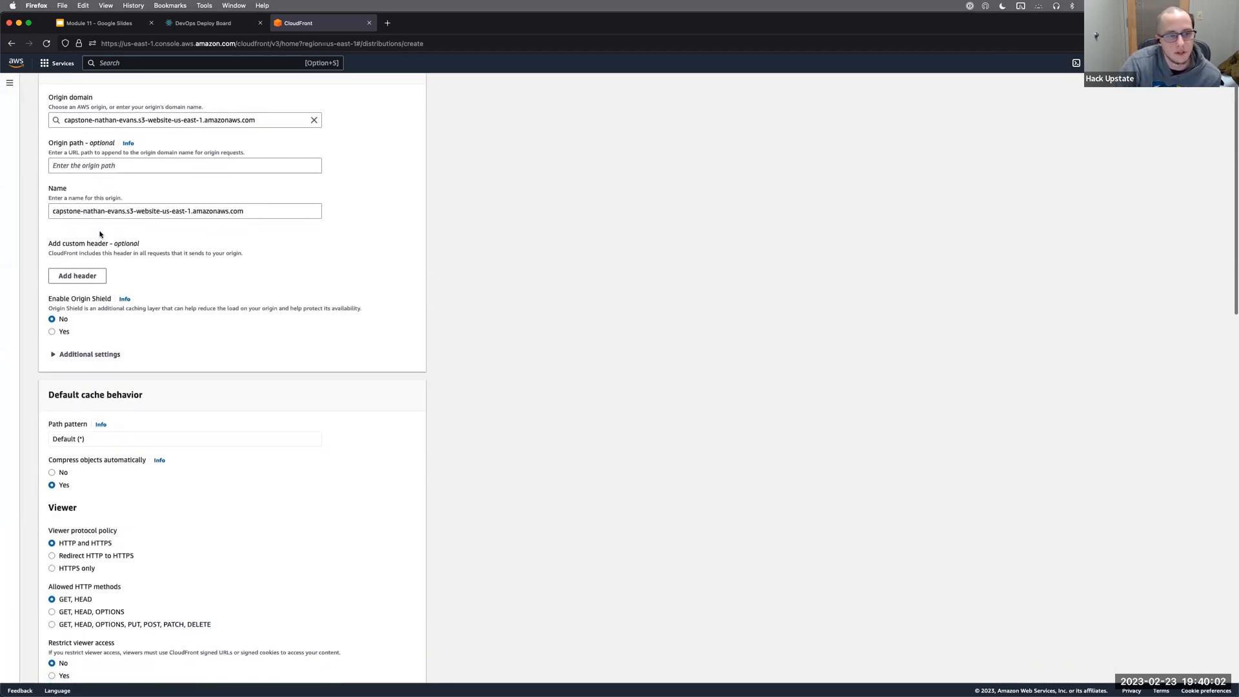
pyautogui.scroll(-2, 117, 290)
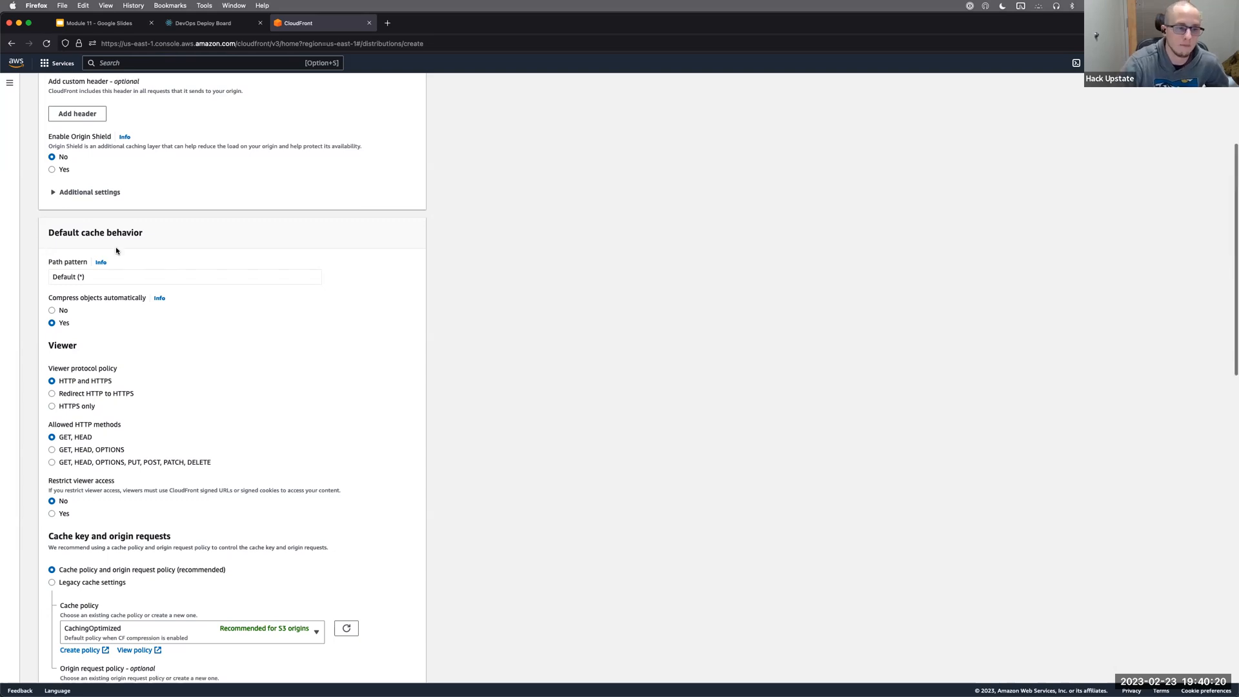
pyautogui.scroll(-5, 116, 250)
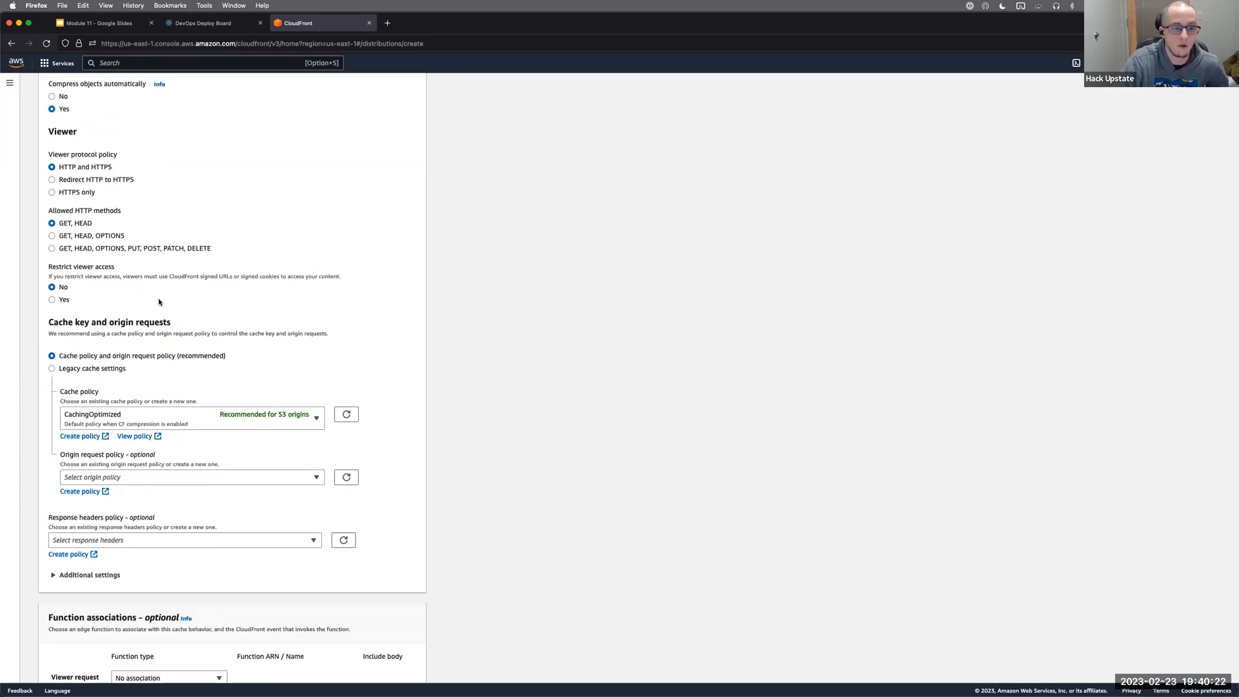
pyautogui.scroll(-9, 200, 452)
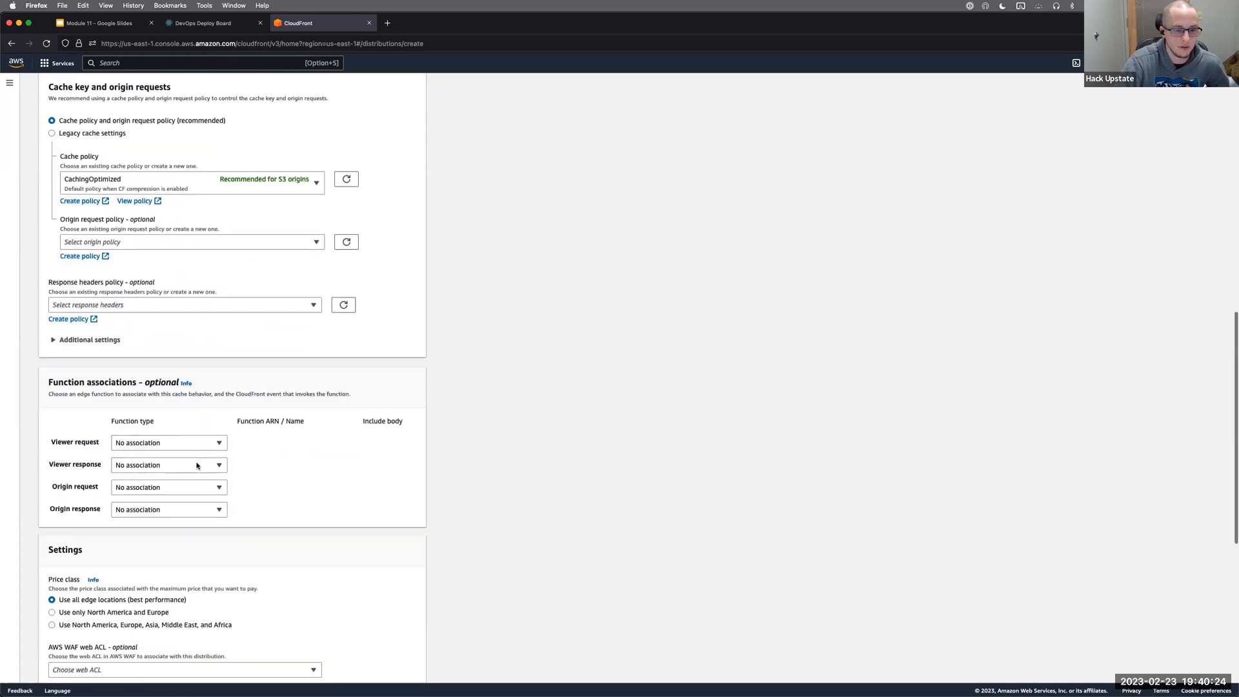
pyautogui.scroll(-1, 208, 432)
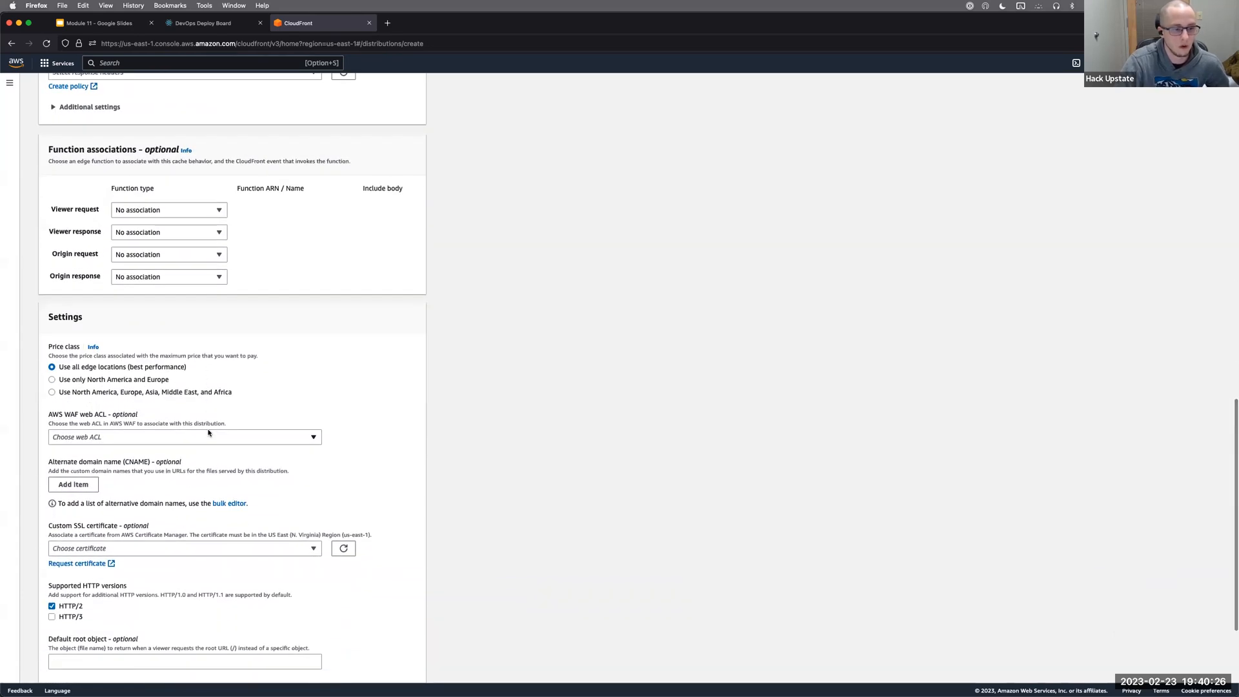
pyautogui.scroll(-1, 109, 315)
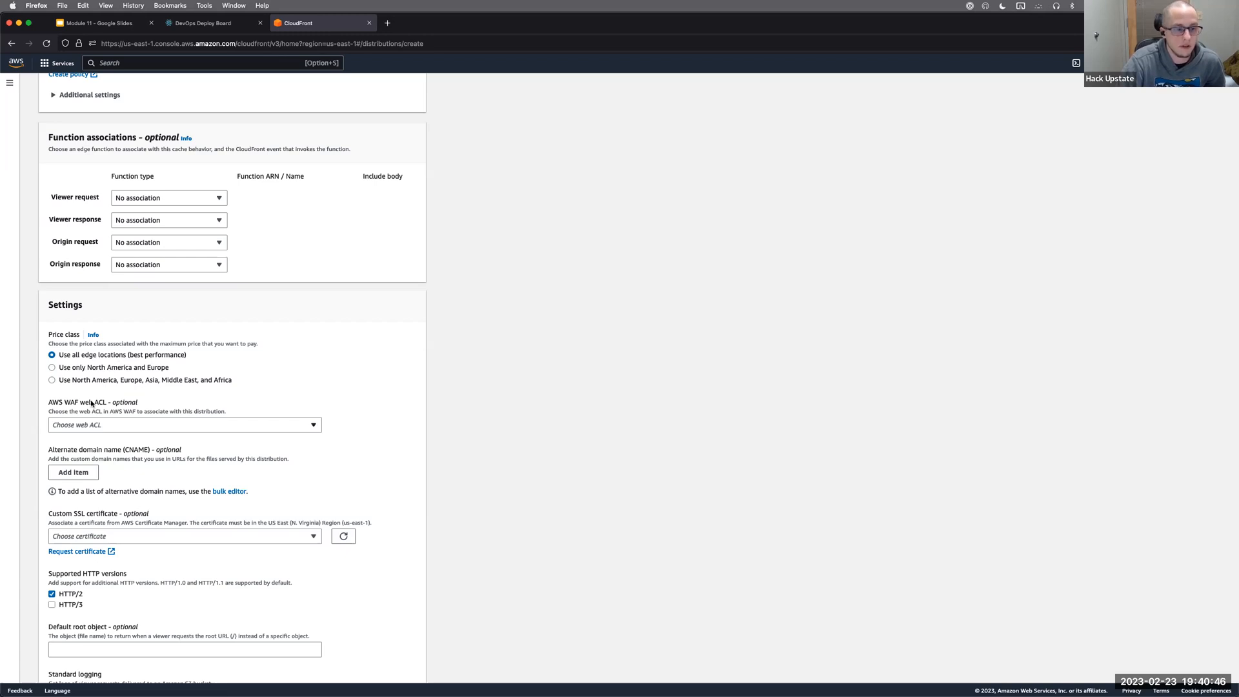
pyautogui.scroll(-5, 90, 400)
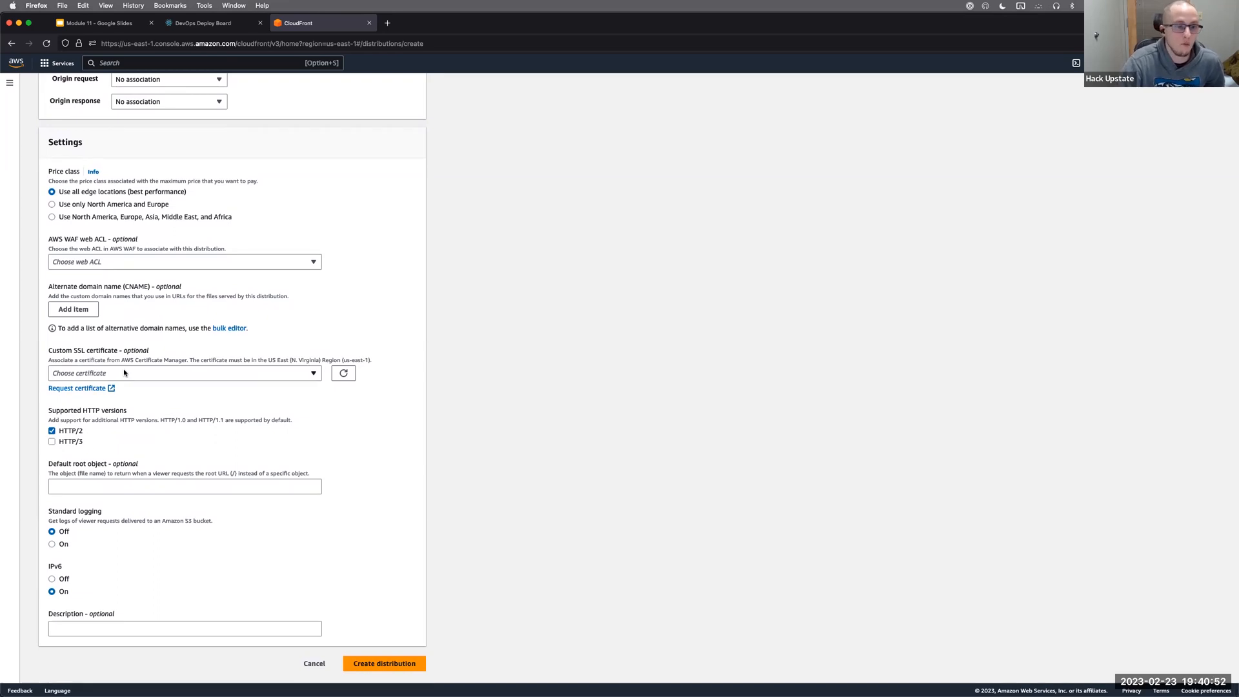
pyautogui.click(314, 664)
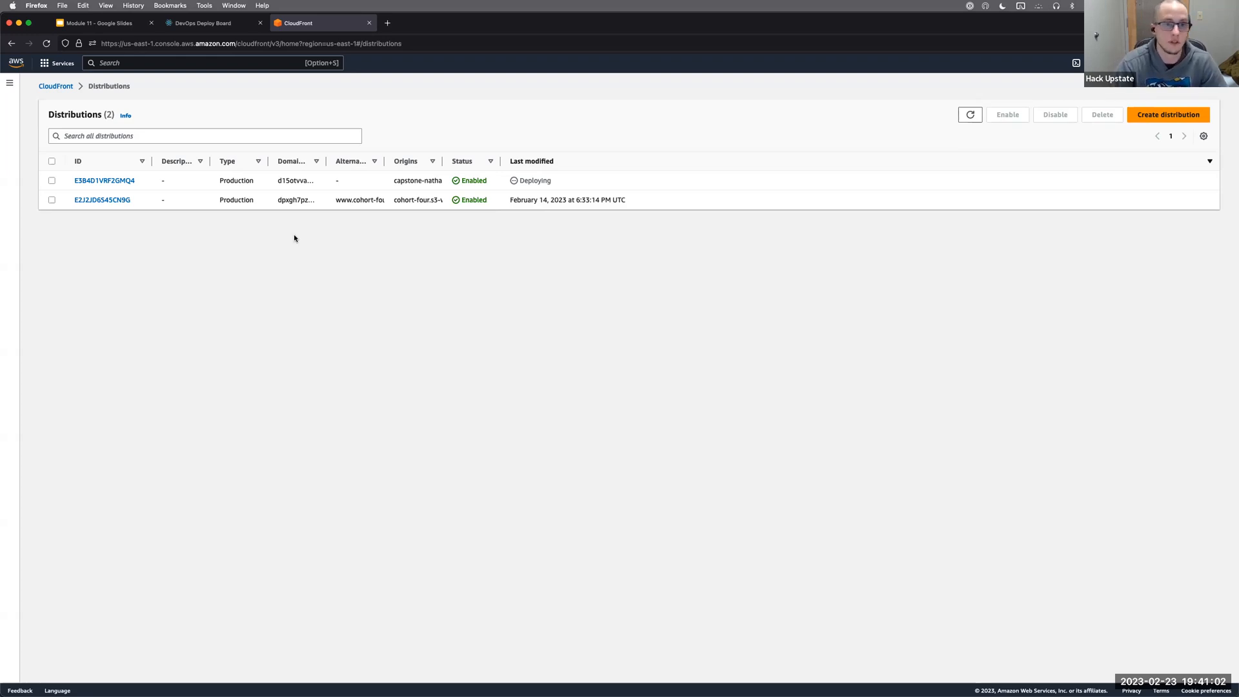
# - Open the newly created distribution from the refreshed list and load its distribution domain name in a new browser tab
pyautogui.press('super+r')
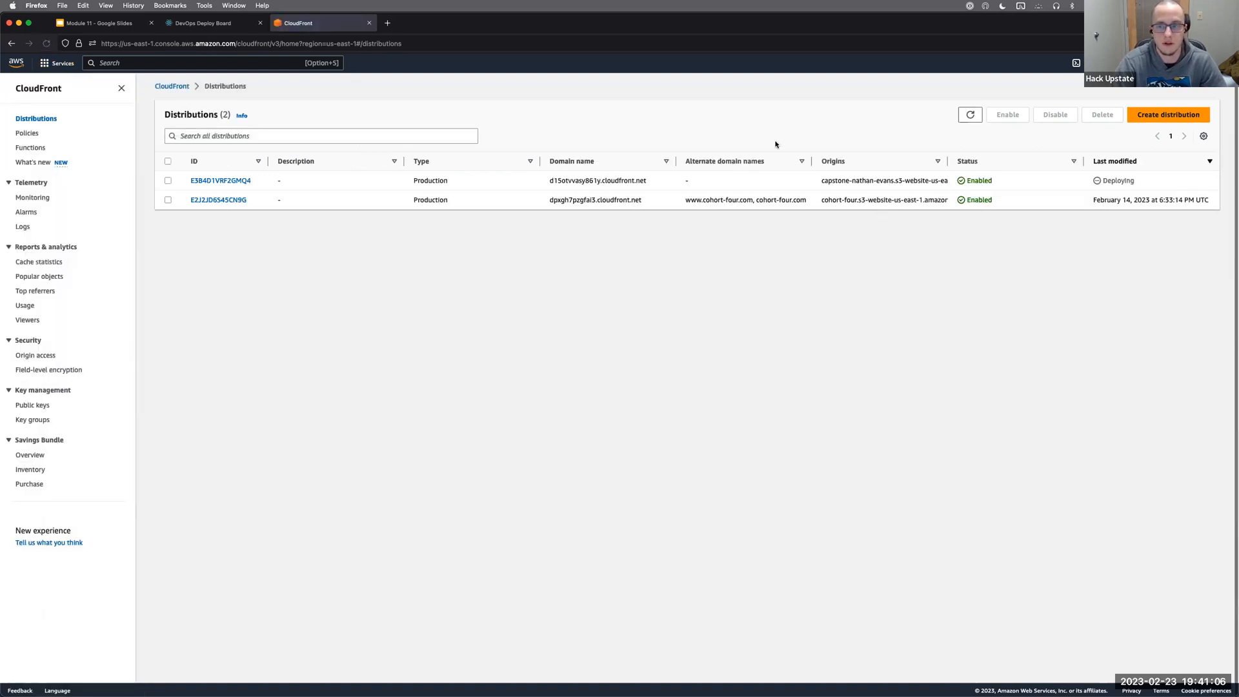
pyautogui.click(223, 182)
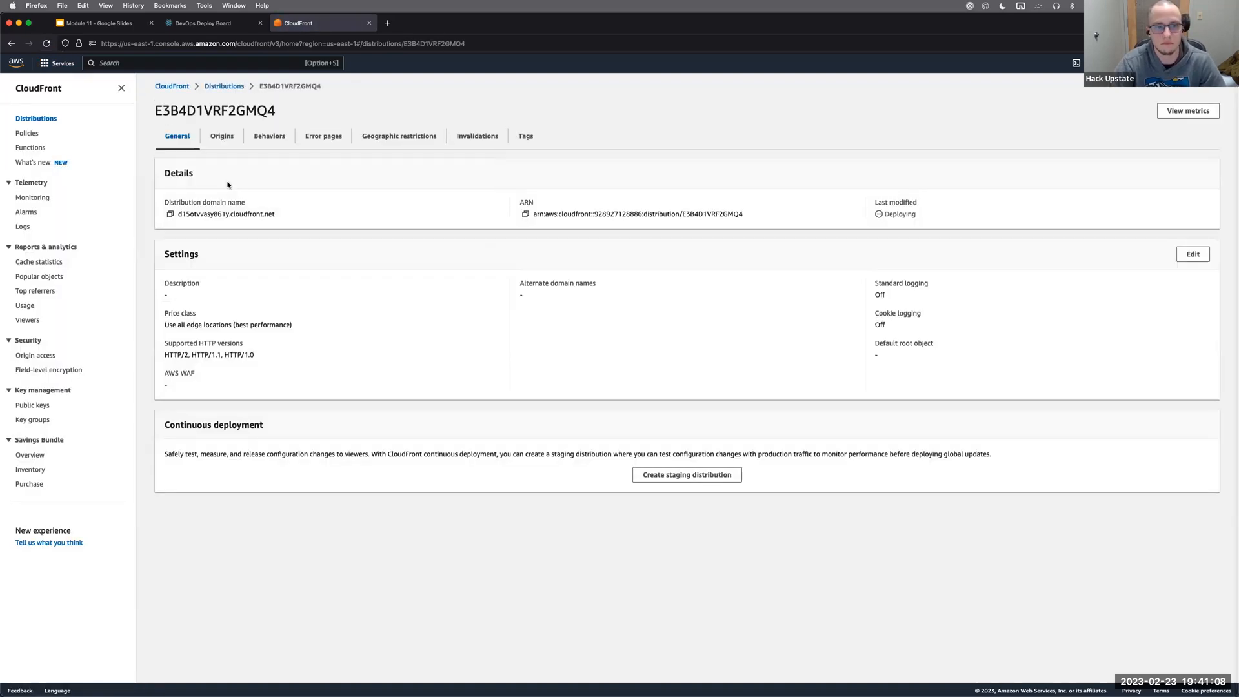
pyautogui.moveTo(274, 214); pyautogui.dragTo(179, 214)
pyautogui.press('super+c')
pyautogui.press('super+t')
pyautogui.press('super+v')
pyautogui.press('Return')
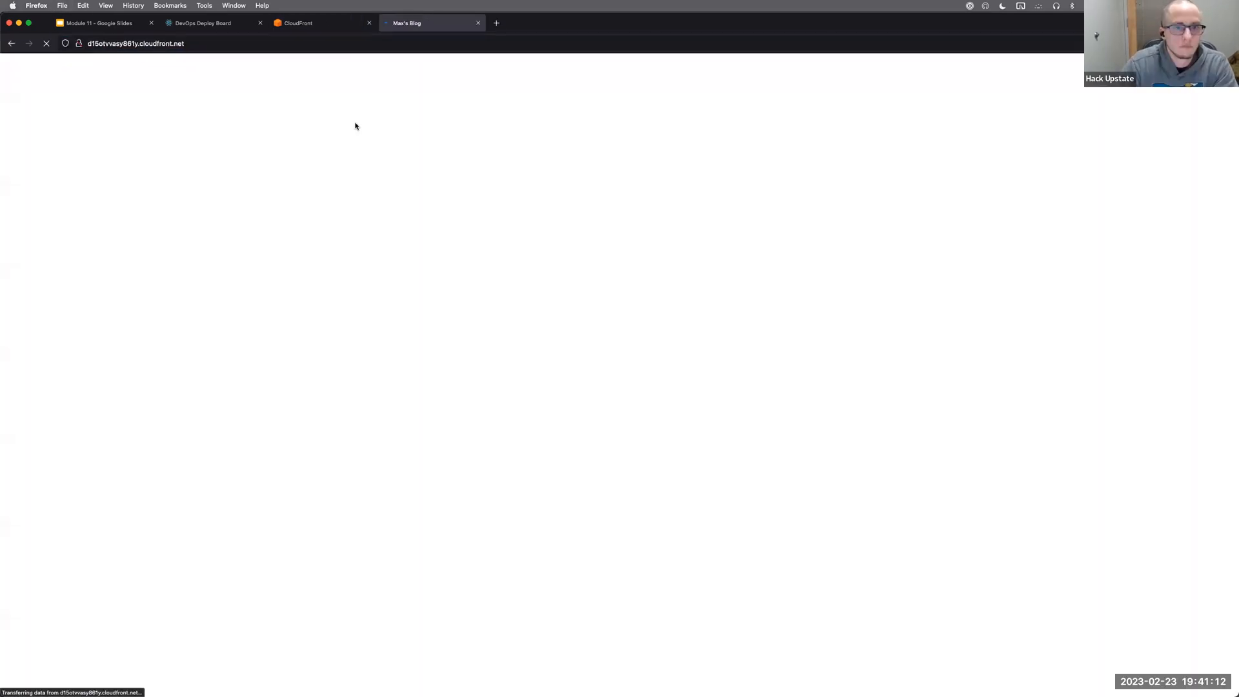
# - Return to the distribution's details and examine its last modified status, distribution domain name and distribution ID
pyautogui.click(322, 22)
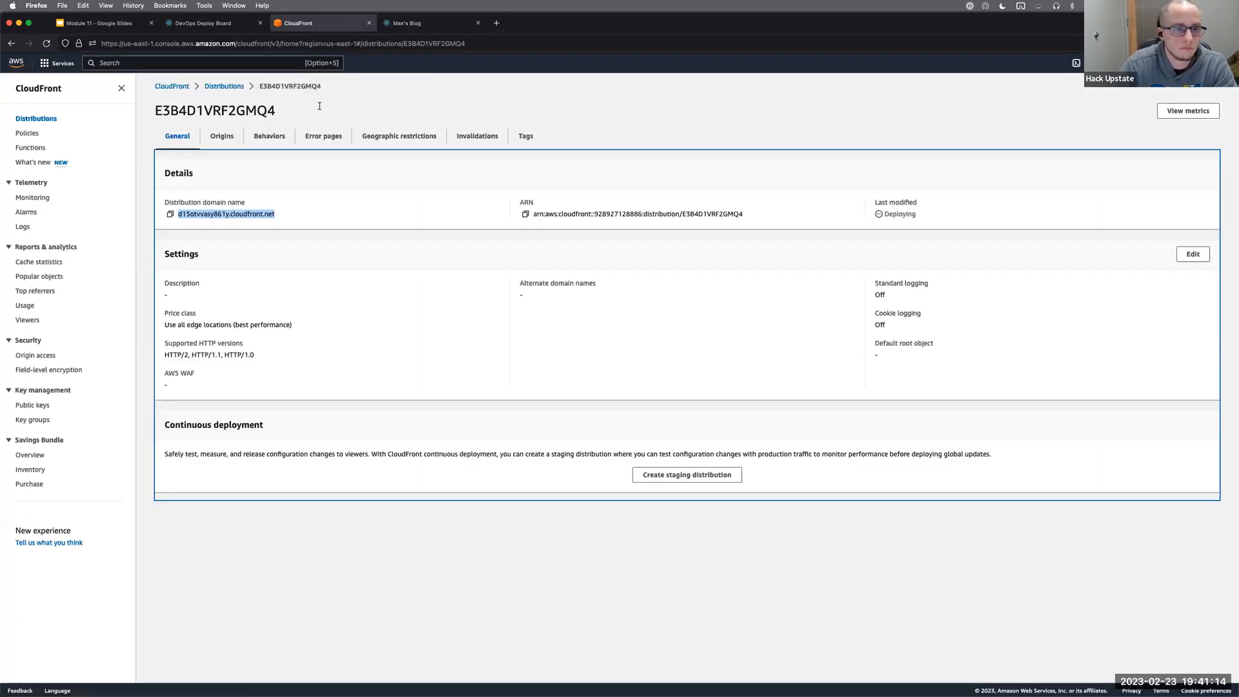
pyautogui.click(364, 188)
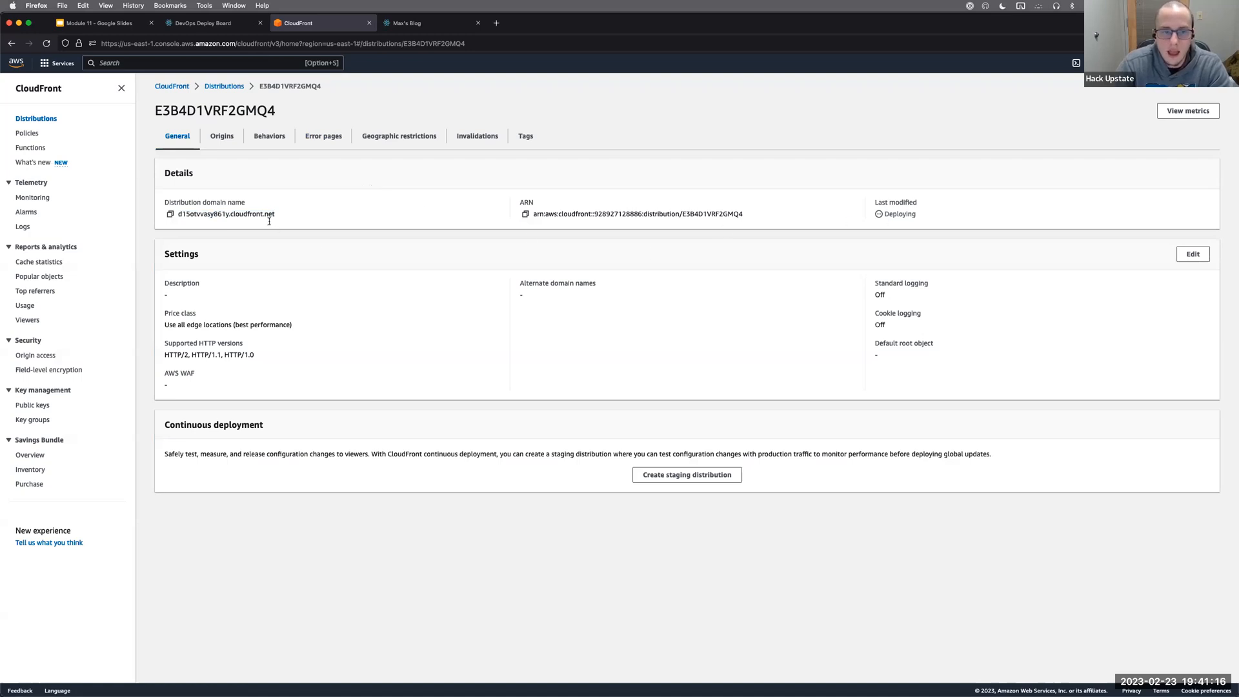
pyautogui.moveTo(882, 214); pyautogui.dragTo(918, 215)
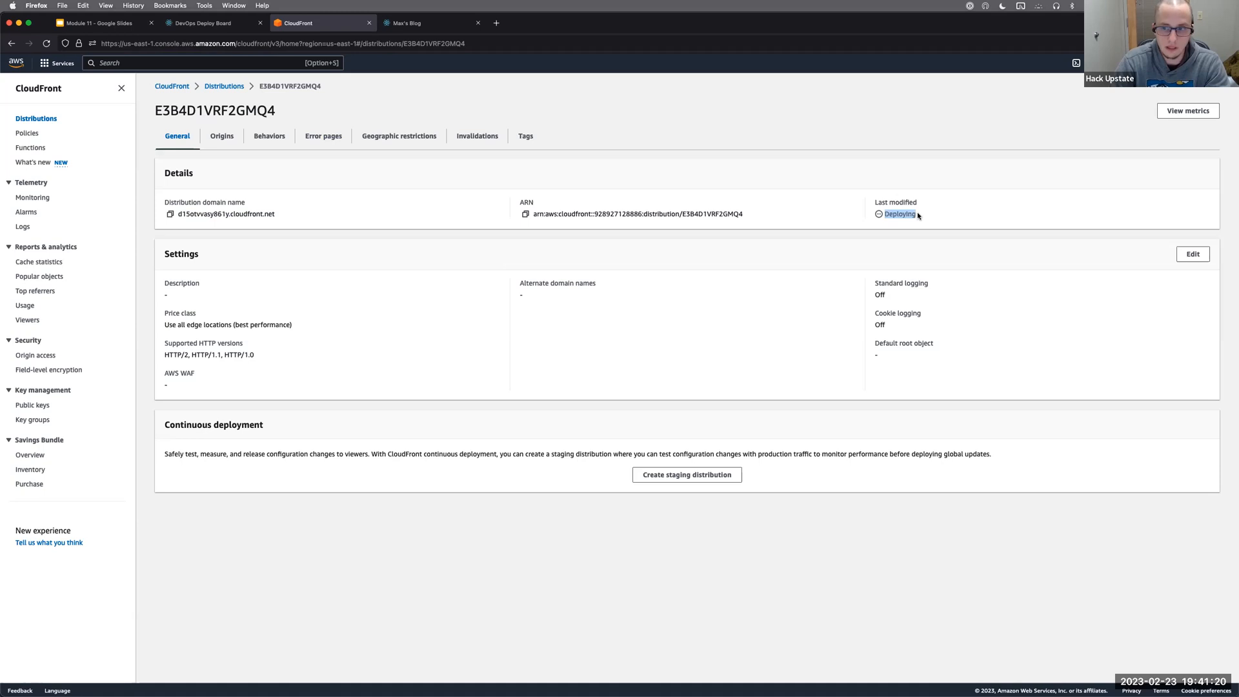
pyautogui.click(916, 213)
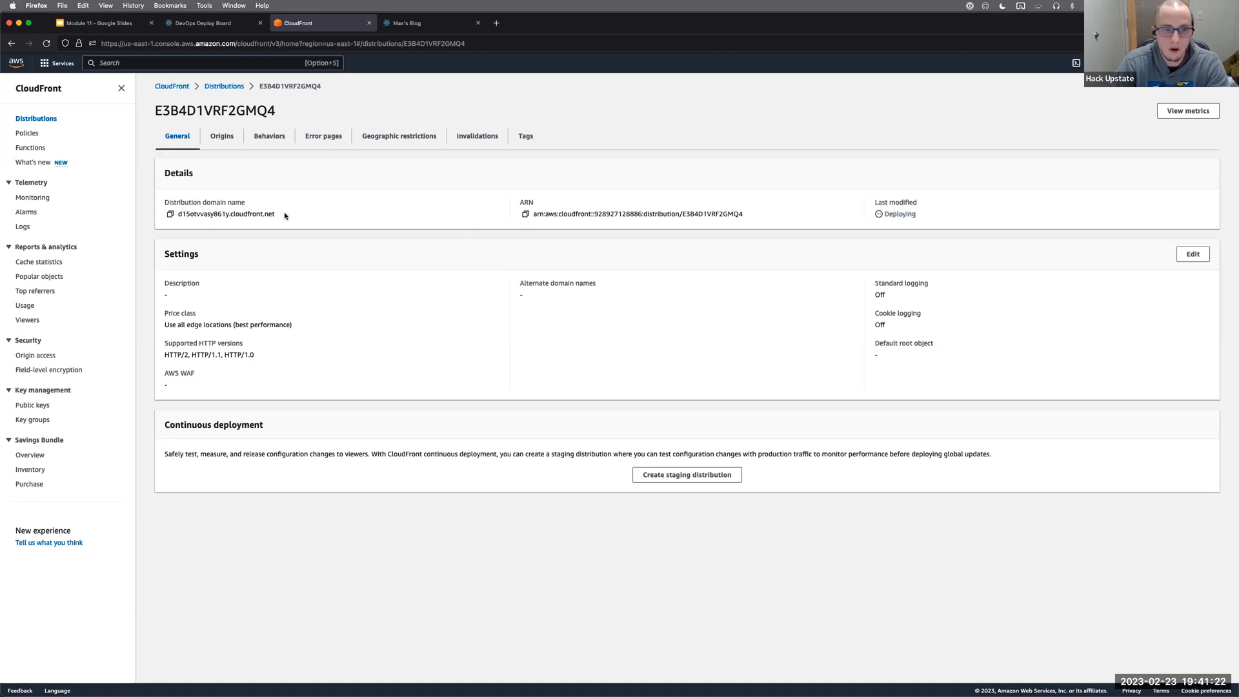
pyautogui.moveTo(285, 216); pyautogui.dragTo(178, 214)
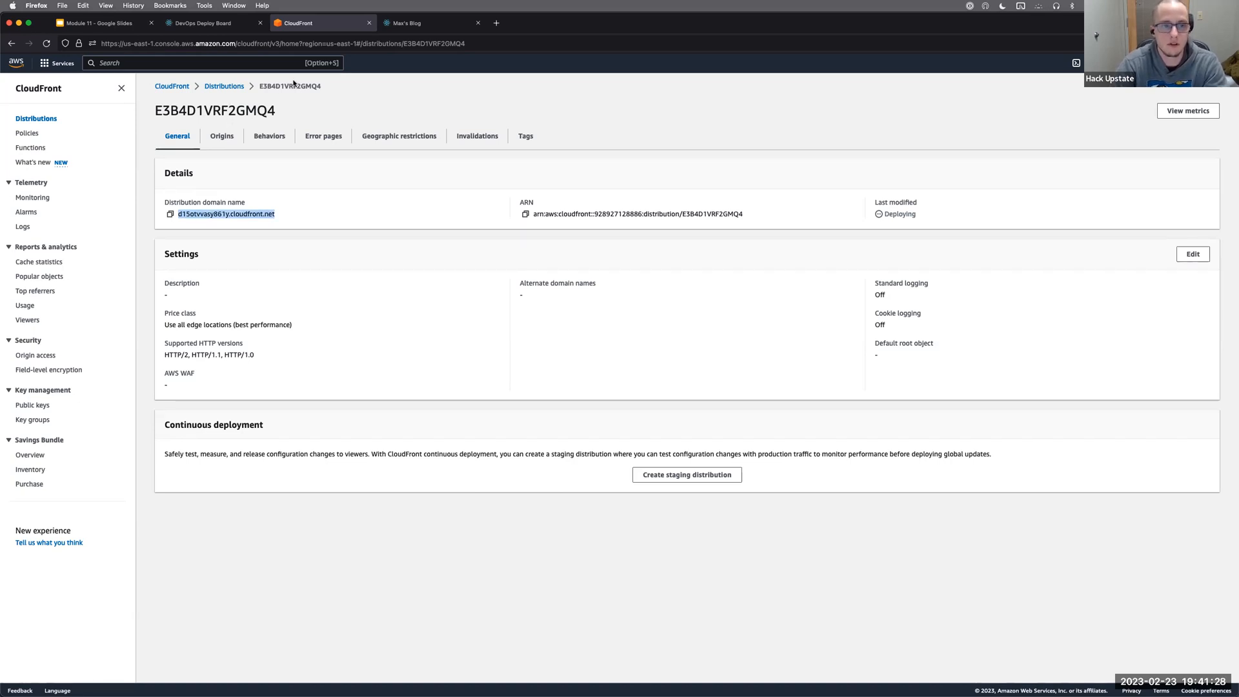
pyautogui.moveTo(260, 88); pyautogui.dragTo(327, 89)
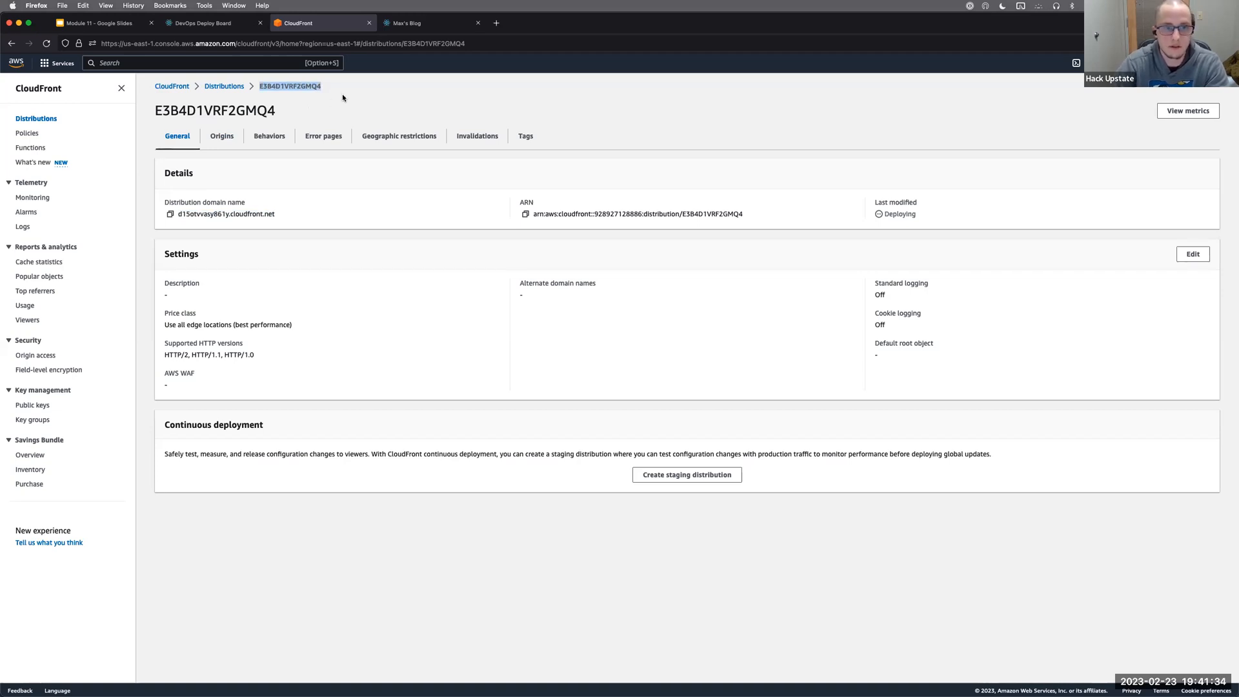
pyautogui.click(236, 117)
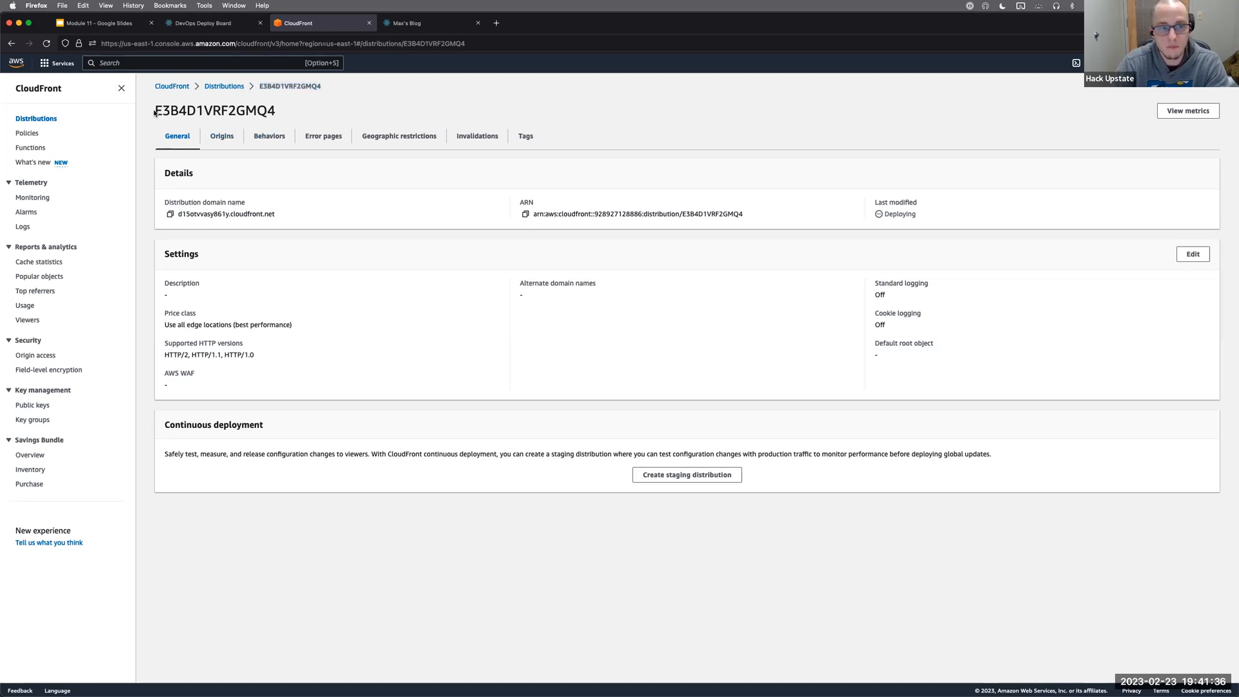
pyautogui.moveTo(154, 111); pyautogui.dragTo(414, 114)
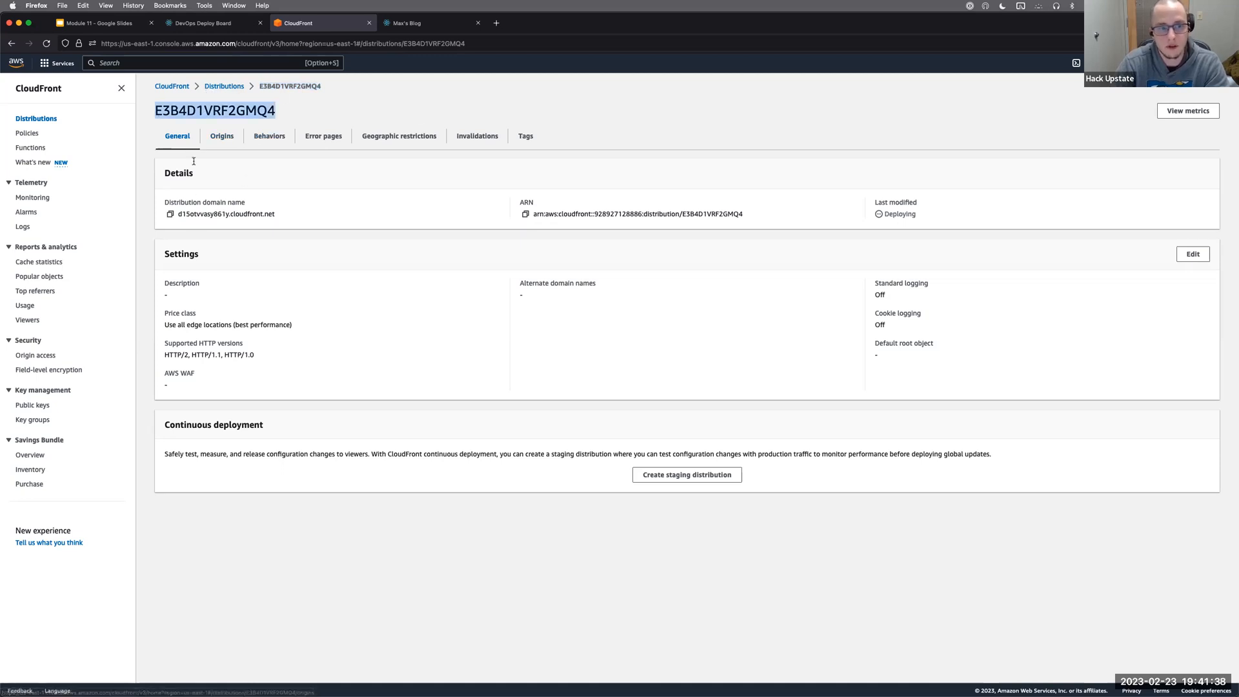
# - Test the distribution domain name in another new browser tab and close that tab
pyautogui.moveTo(164, 202)
pyautogui.mouseDown()
pyautogui.moveTo(274, 205)
pyautogui.moveTo(176, 214)
pyautogui.mouseUp()
pyautogui.click(282, 215)
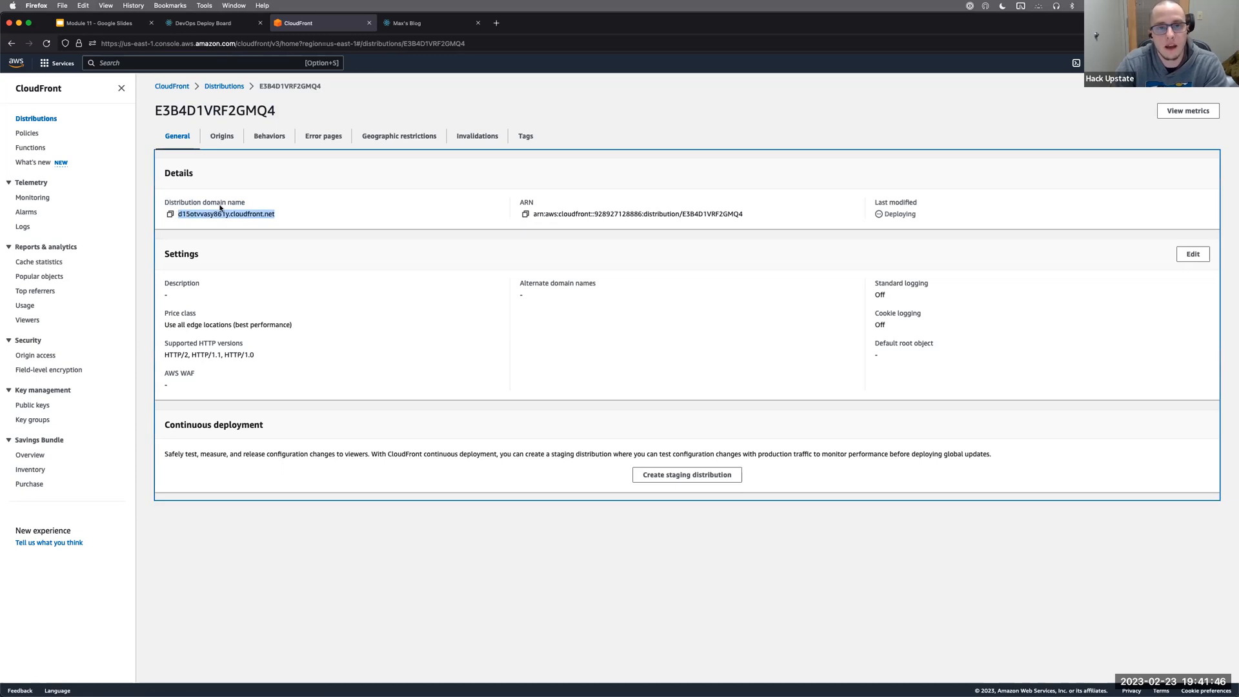
pyautogui.click(496, 23)
pyautogui.press('super+v')
pyautogui.press('Return')
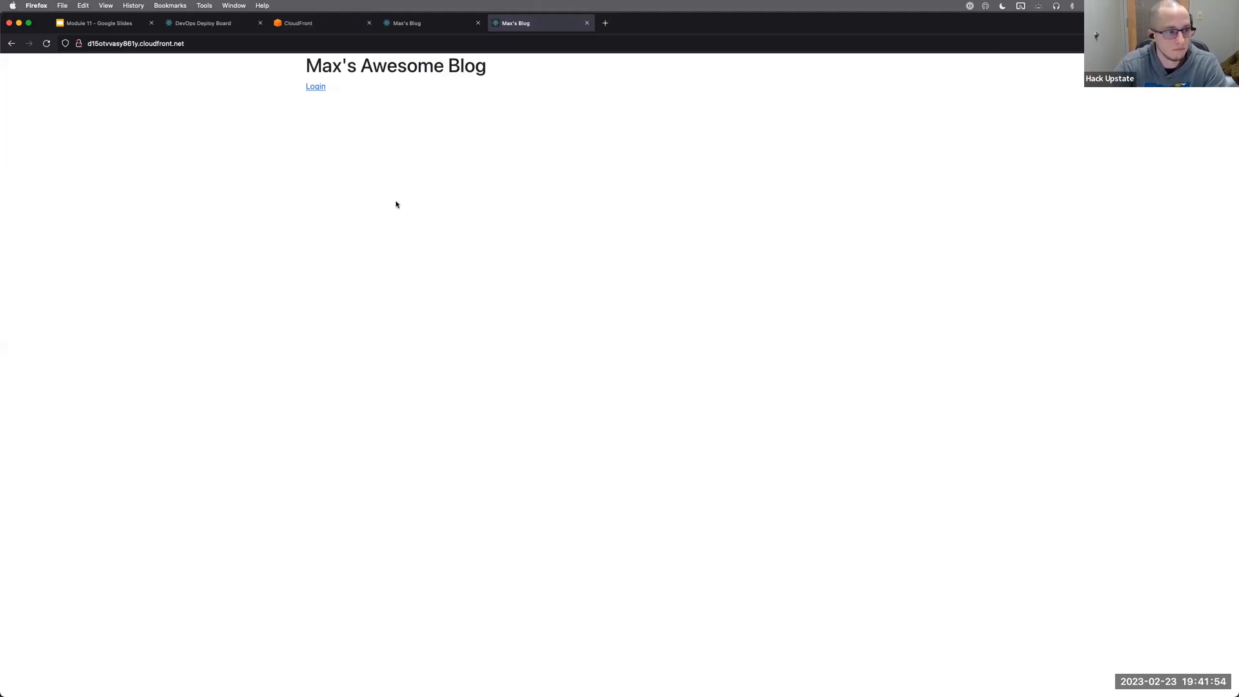
pyautogui.press('super+w')
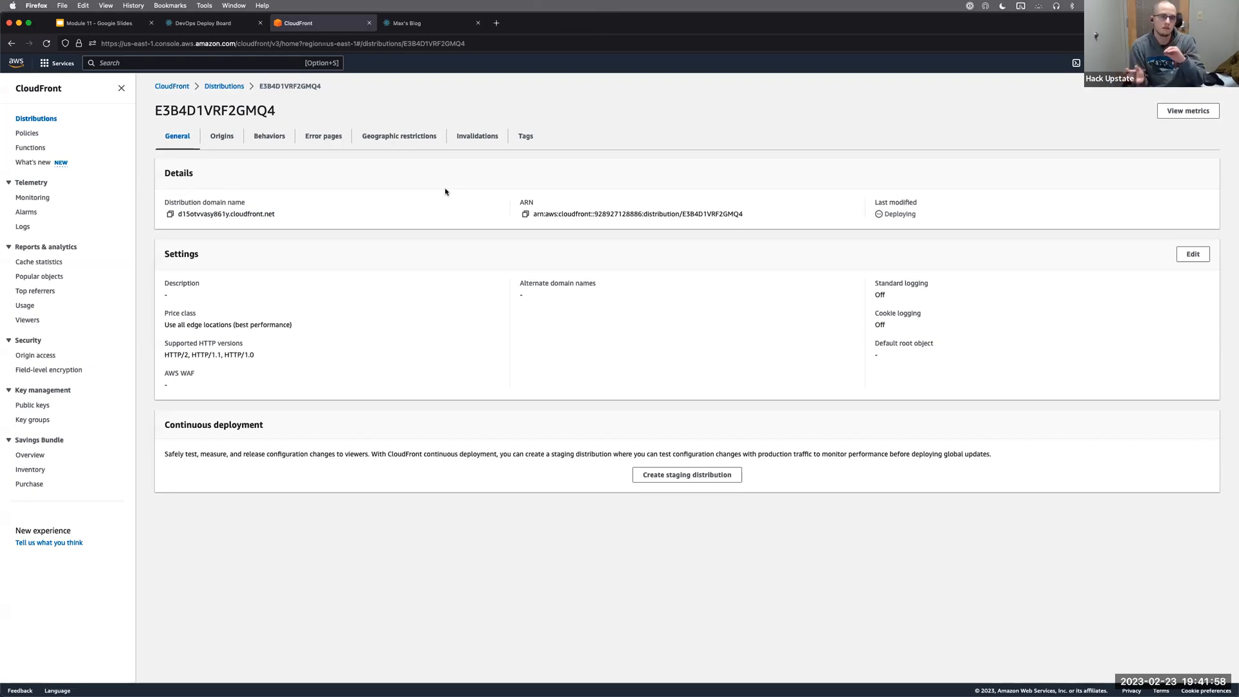
pyautogui.click(444, 335)
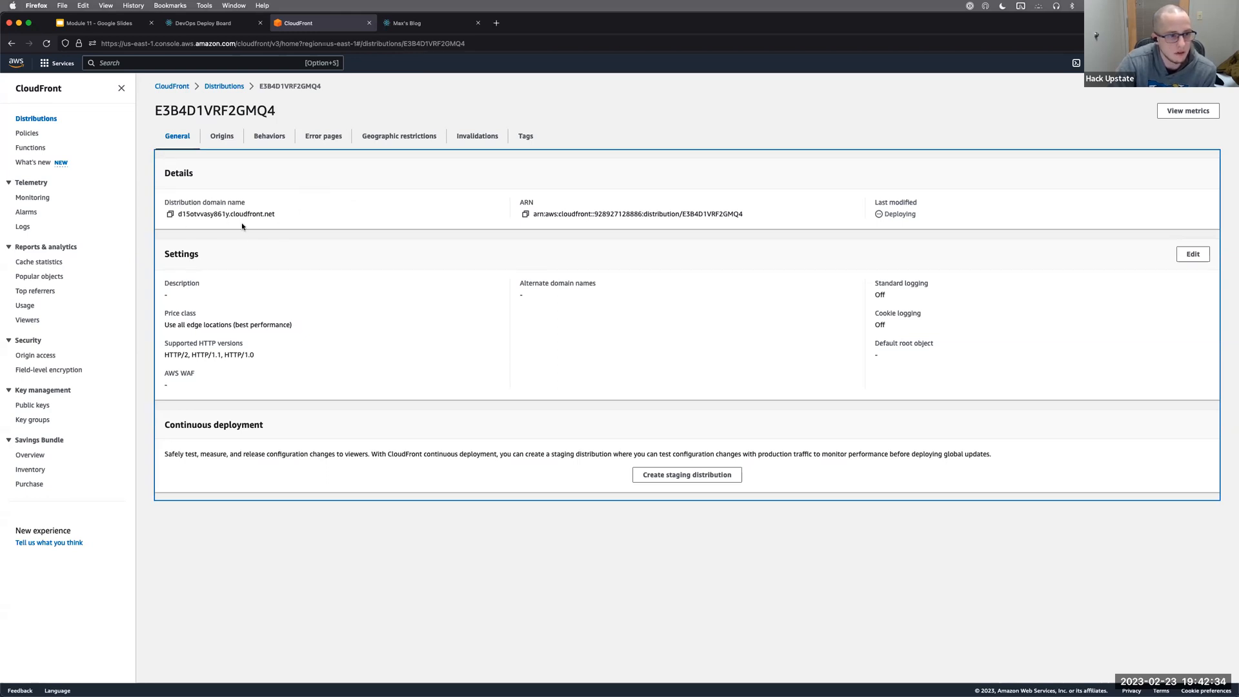
pyautogui.moveTo(284, 217); pyautogui.dragTo(170, 219)
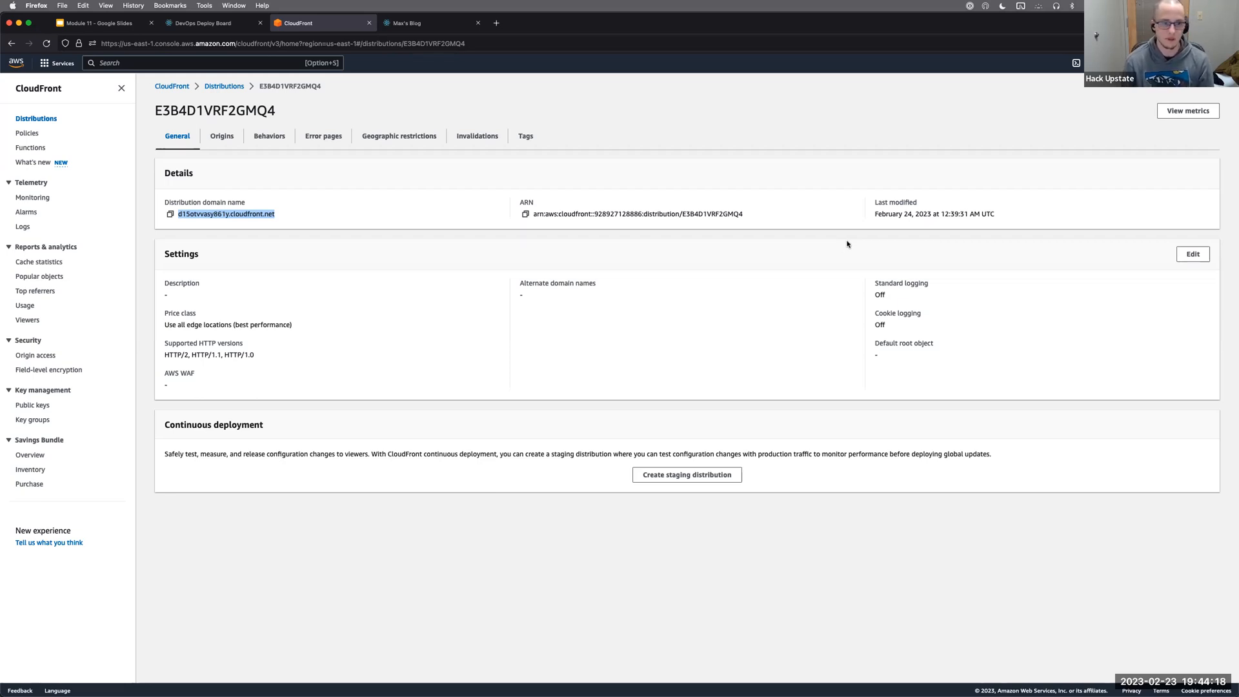
pyautogui.click(407, 23)
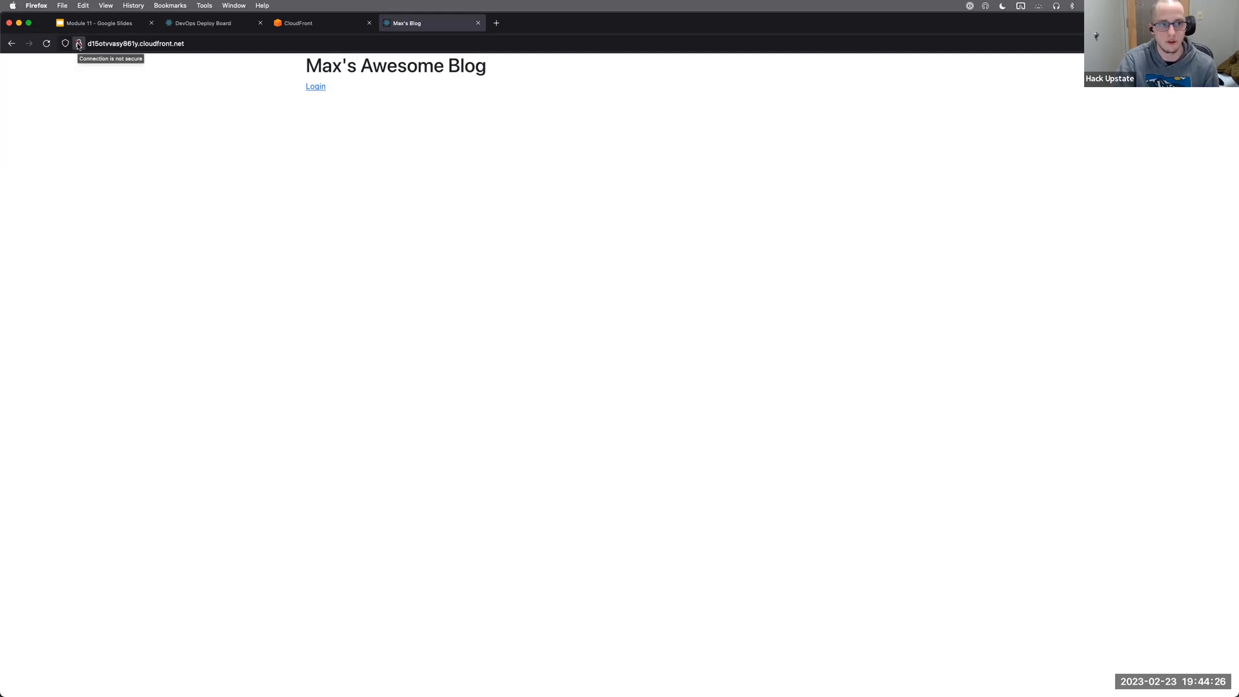
pyautogui.click(89, 42)
pyautogui.click(89, 42)
pyautogui.write('https://')
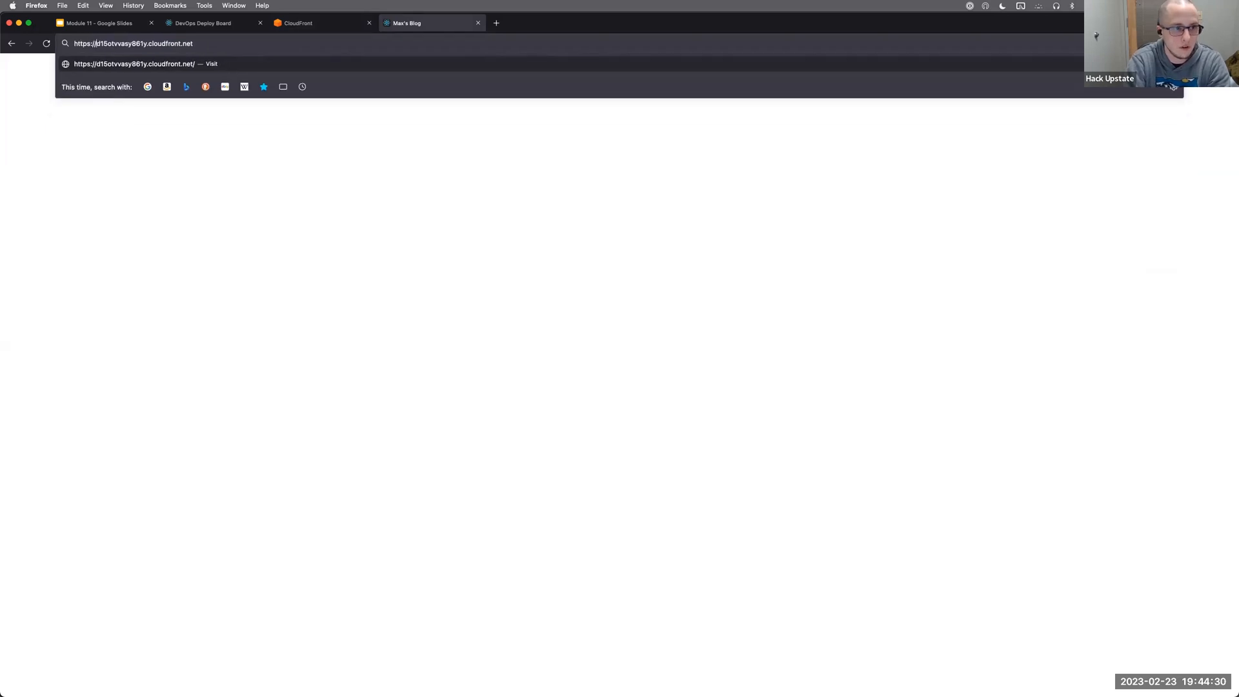
pyautogui.press('Return')
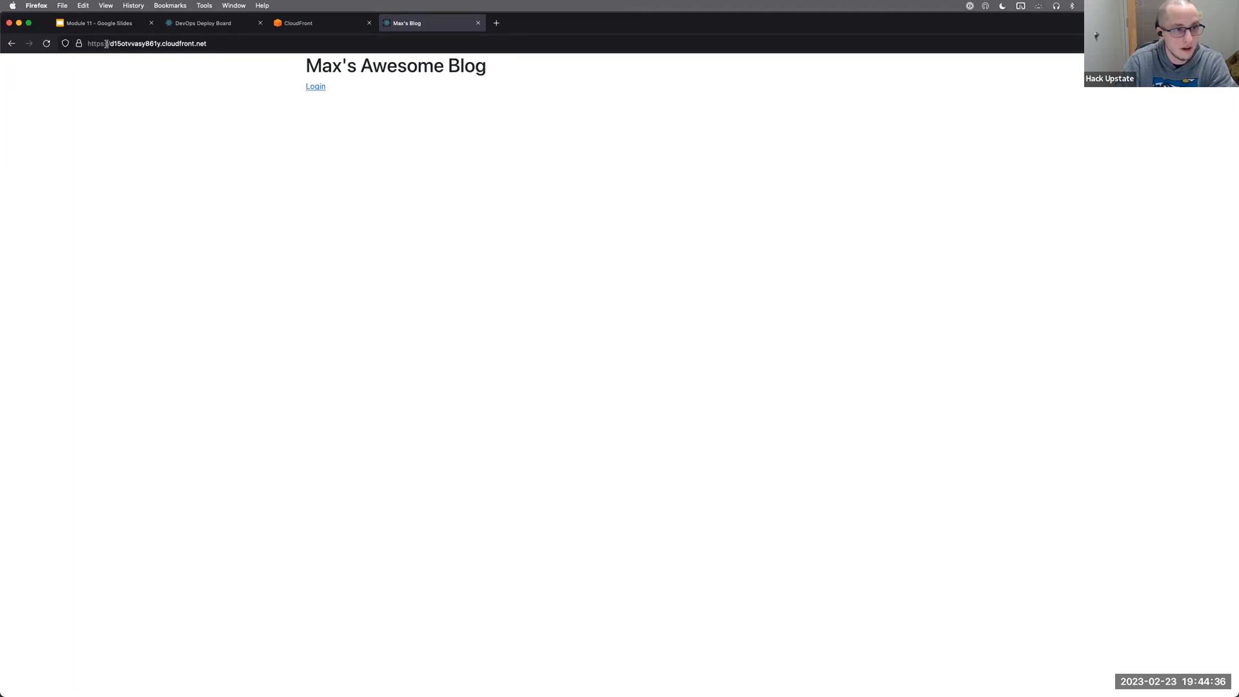
pyautogui.click(255, 46)
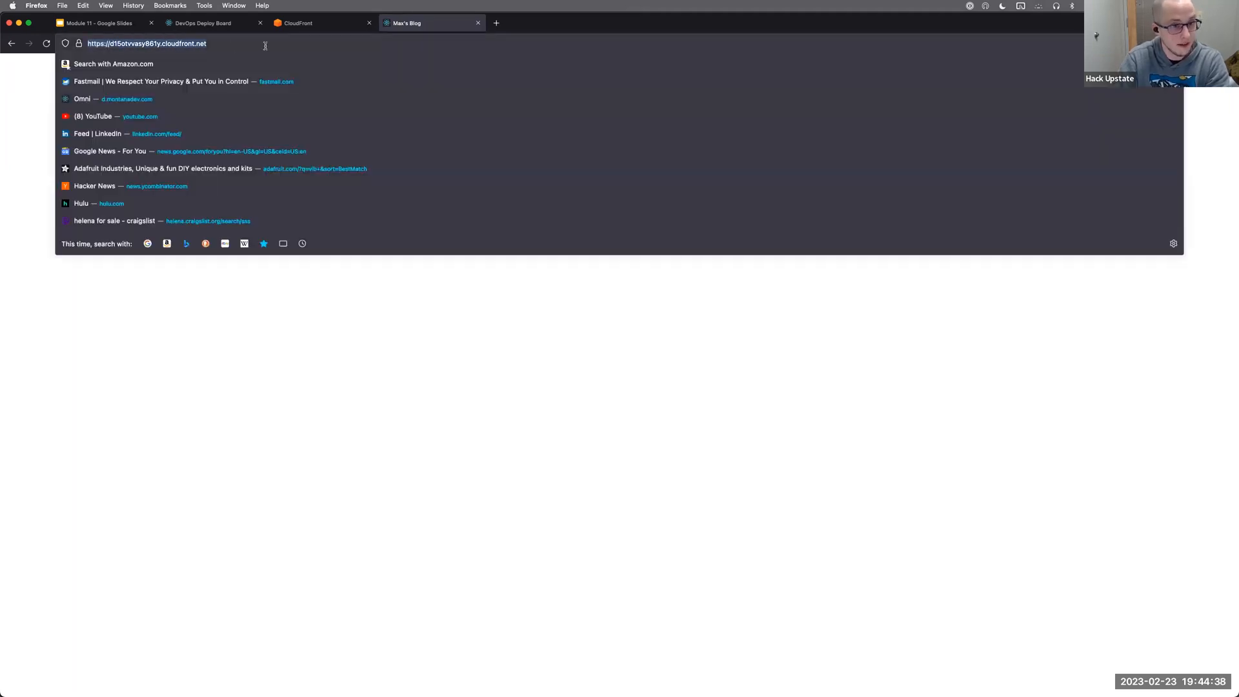
pyautogui.click(187, 484)
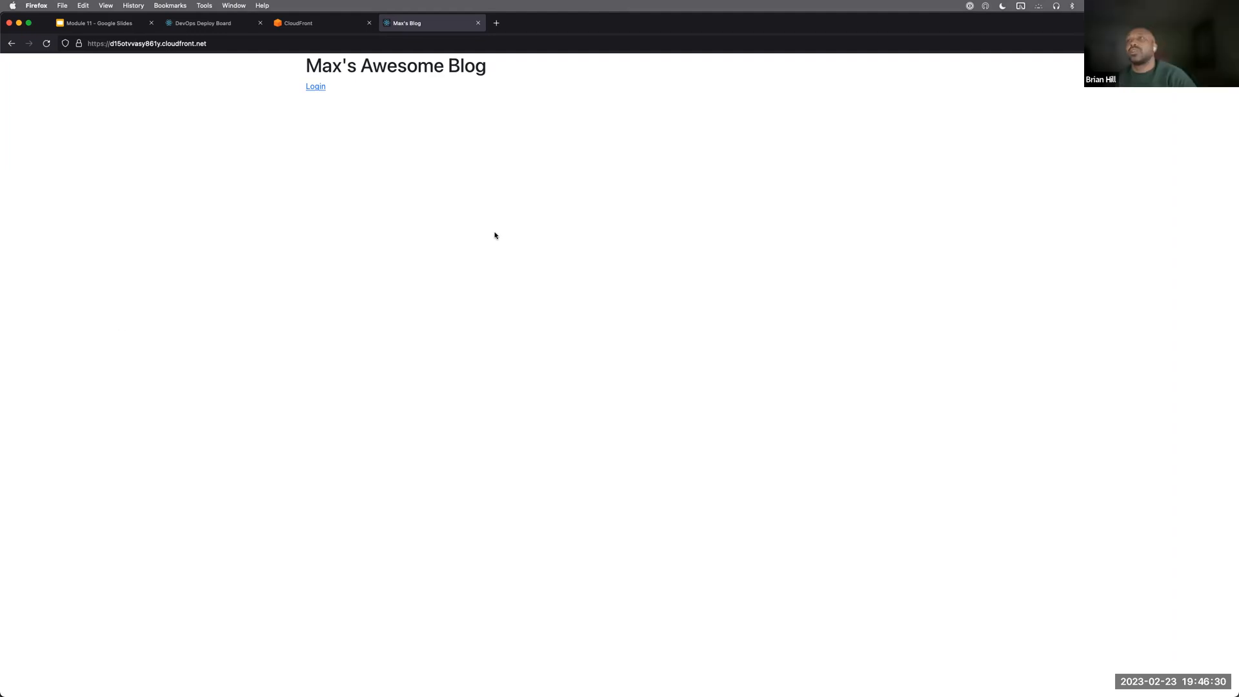
# - Show the slides beside the browser, read the slide on requesting an SSL certificate, and return to the full-width CloudFront distribution page
pyautogui.hotkey('ctrl', 'alt', 'Right')
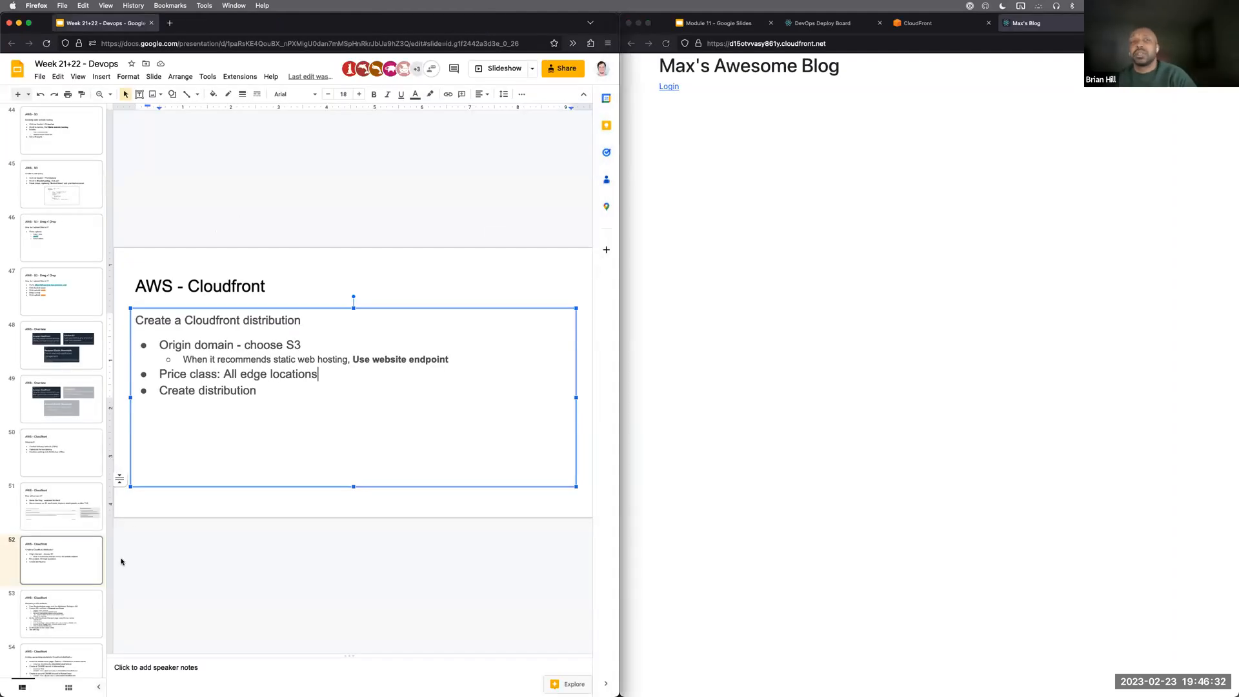
pyautogui.click(41, 624)
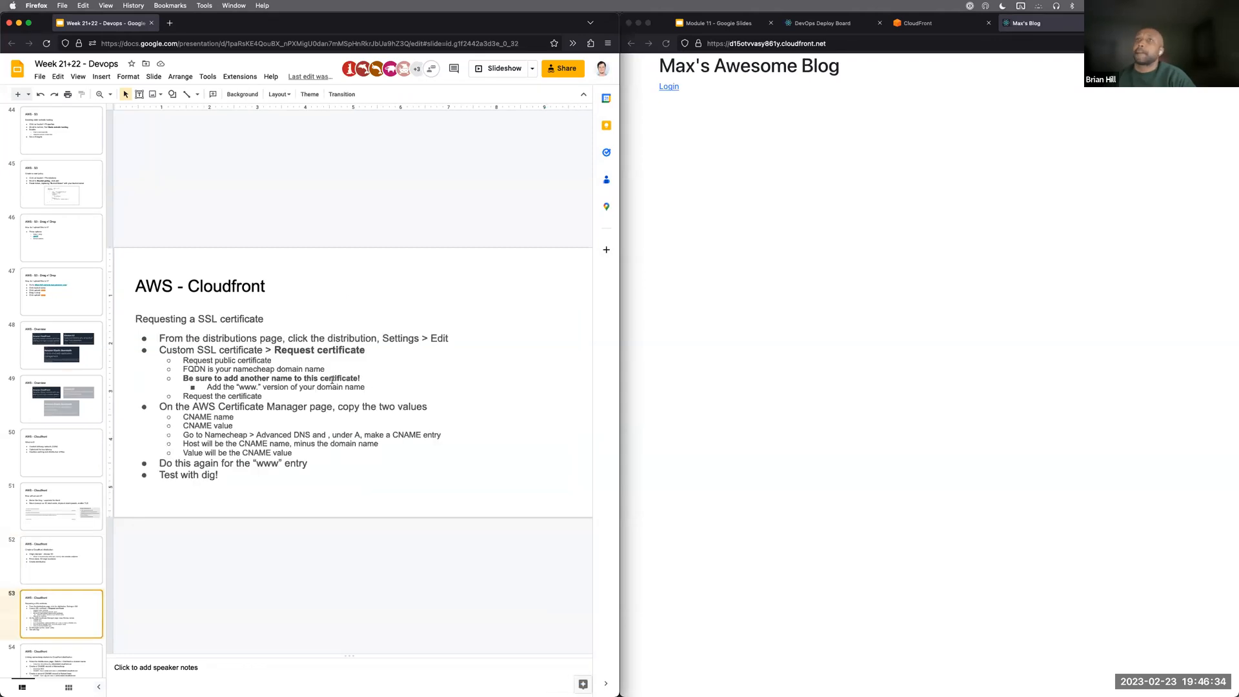
pyautogui.click(668, 177)
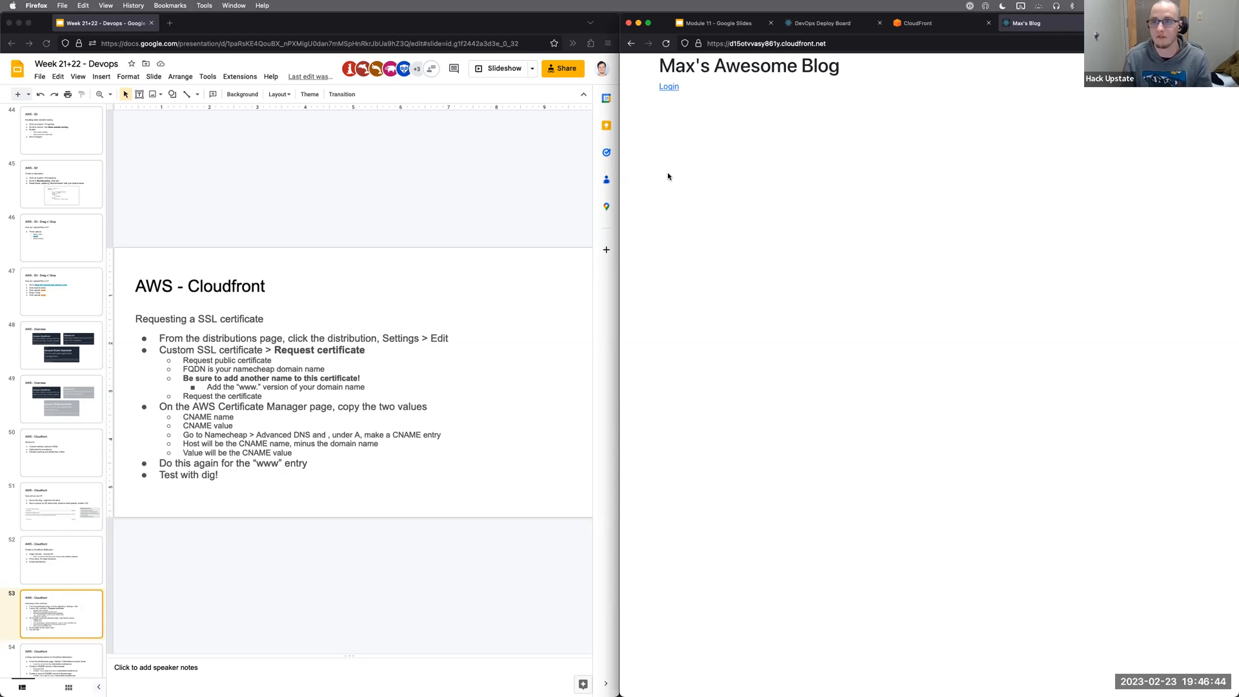
pyautogui.click(917, 22)
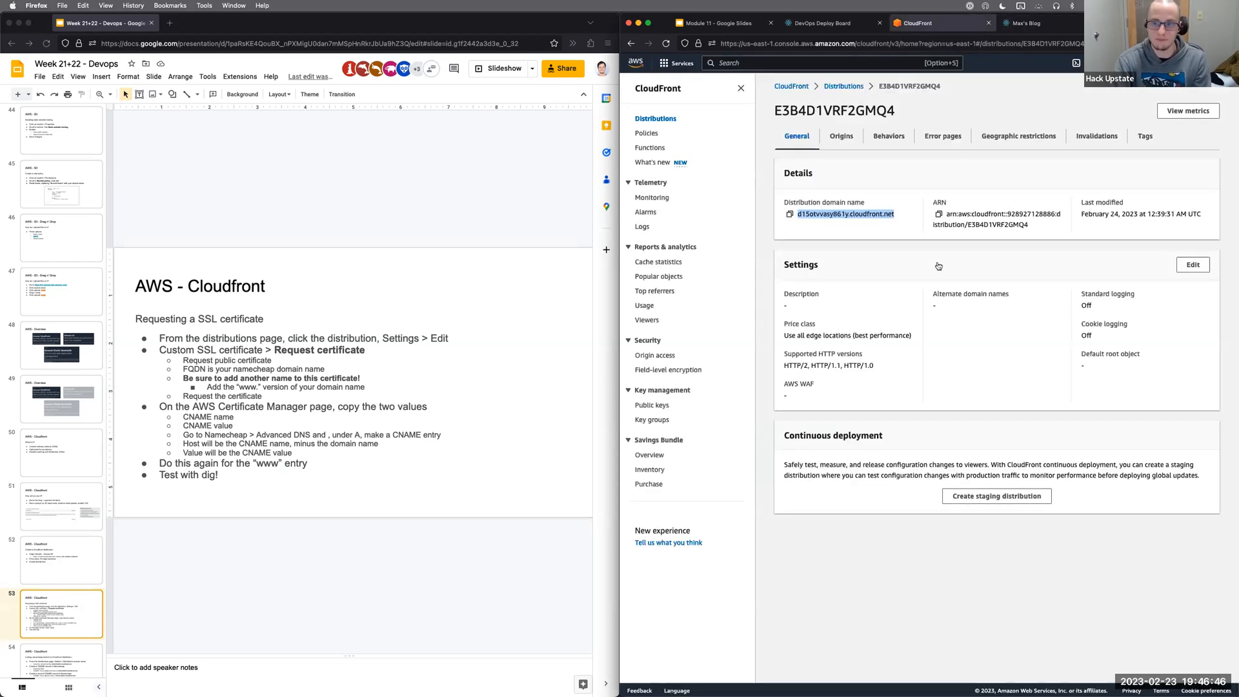
pyautogui.hotkey('ctrl', 'alt', 'Return')
pyautogui.hotkey('ctrl', 'alt', 'Right')
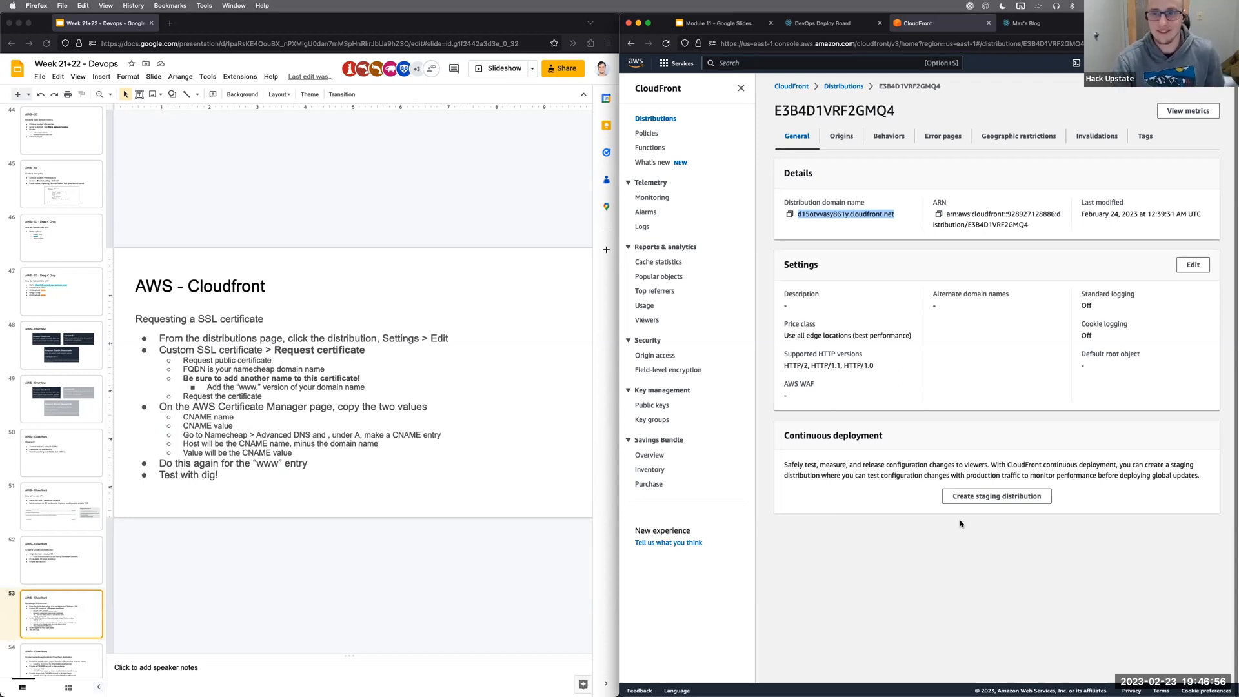
pyautogui.hotkey('ctrl', 'alt', 'Return')
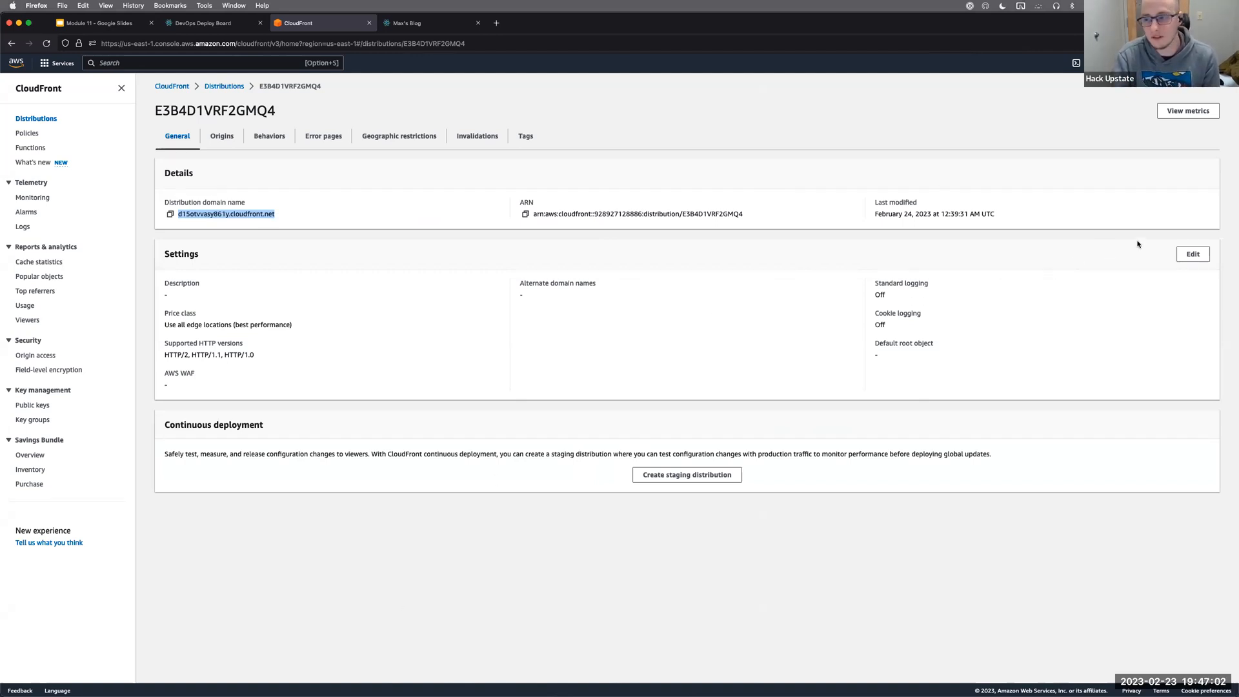
# - Edit the distribution's settings and start a certificate request for its custom SSL certificate in AWS Certificate Manager
pyautogui.click(1193, 255)
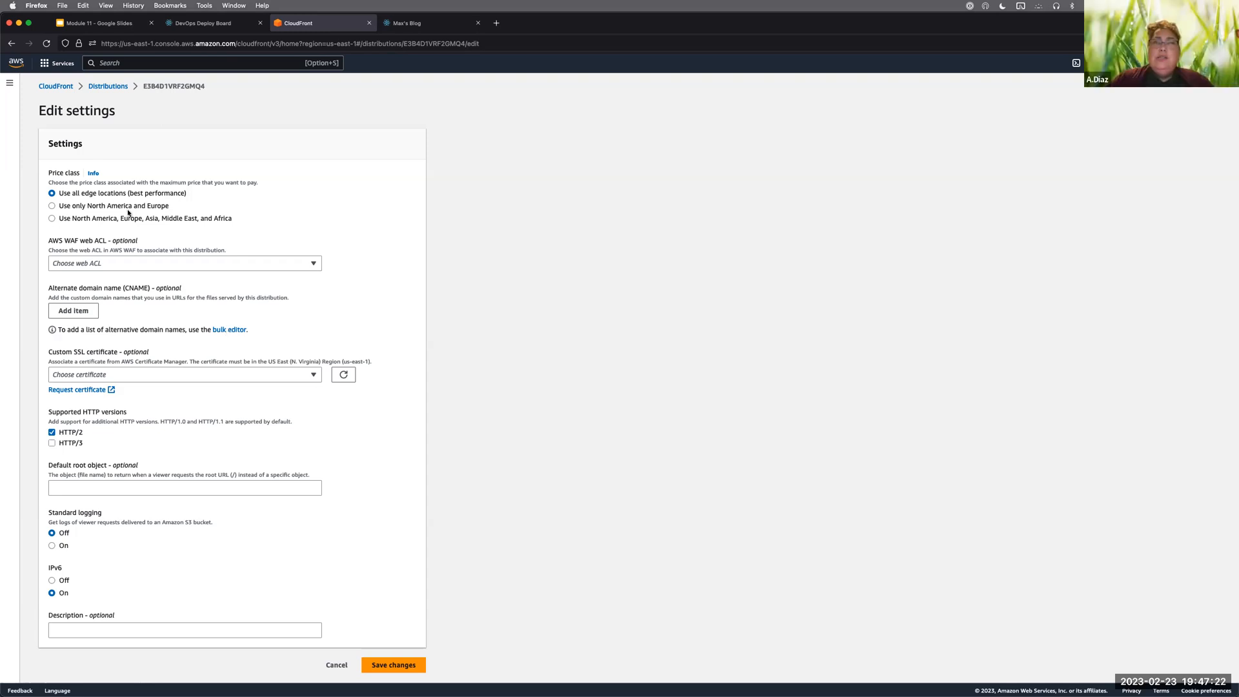
pyautogui.click(335, 662)
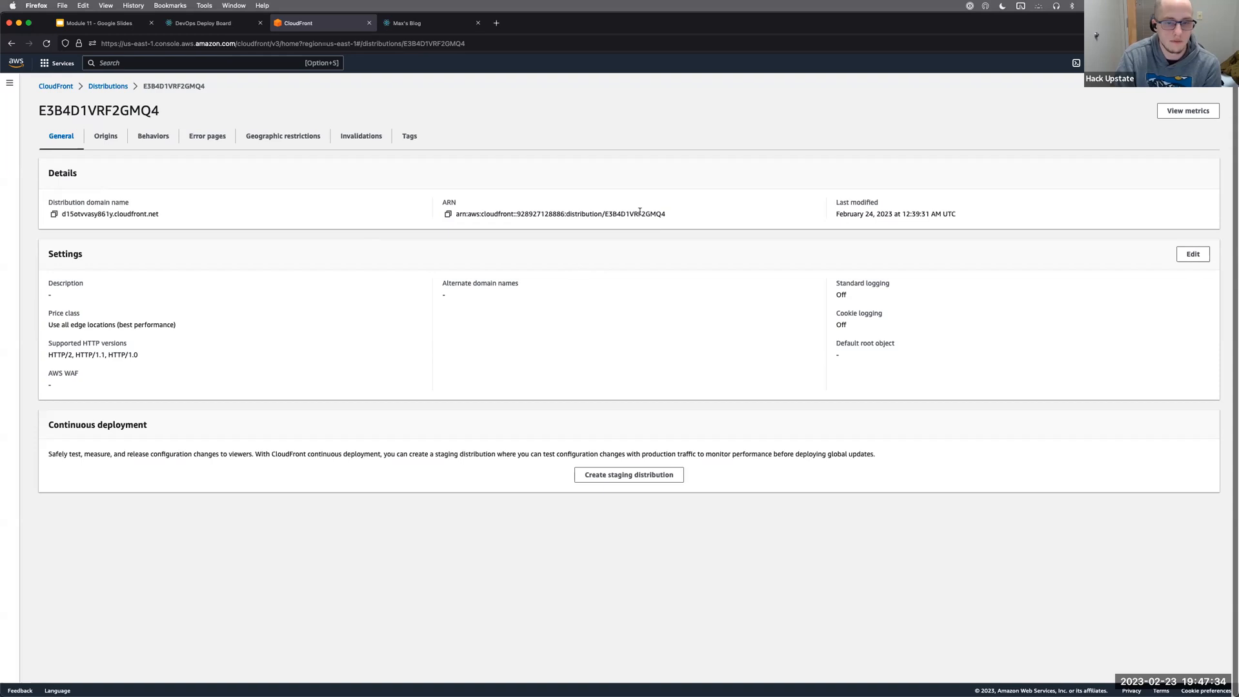
pyautogui.click(1192, 254)
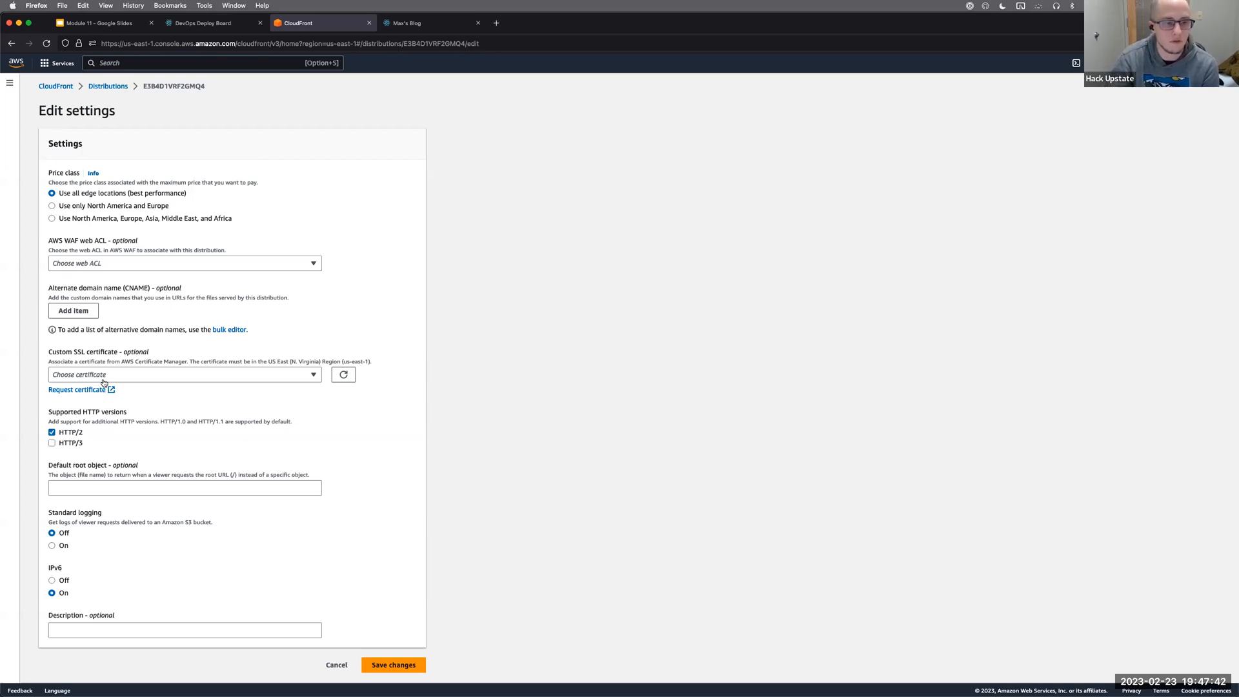
pyautogui.tripleClick(103, 354)
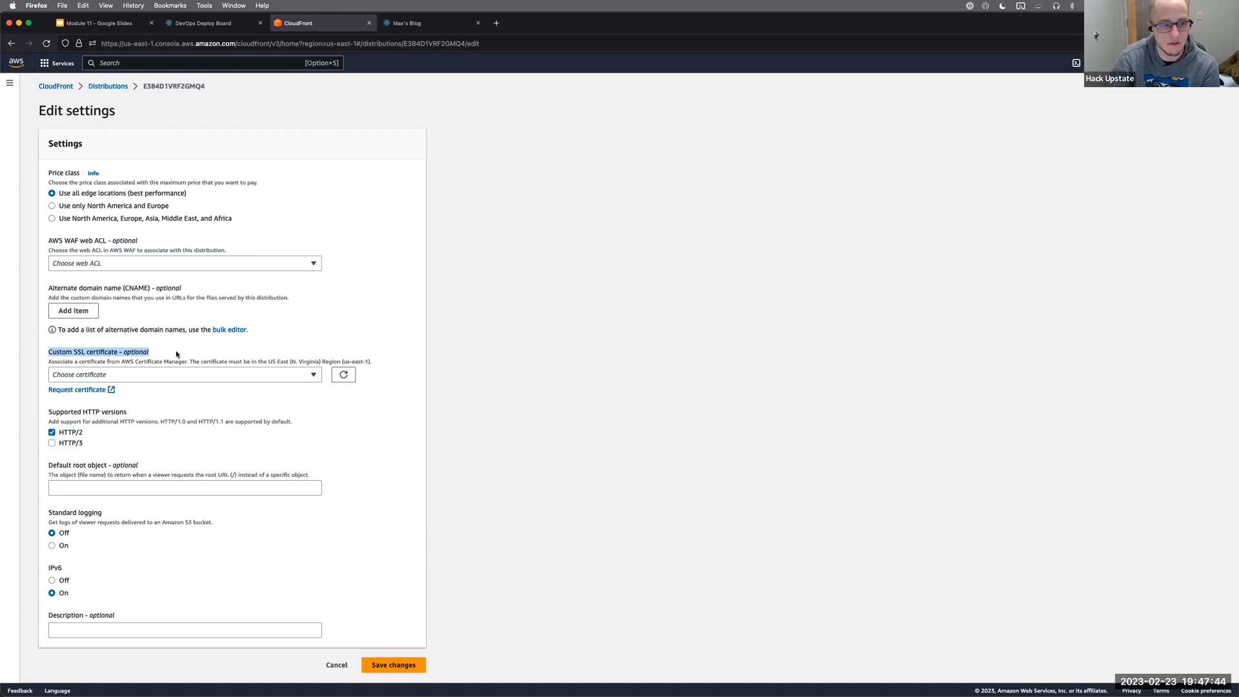
pyautogui.click(78, 390)
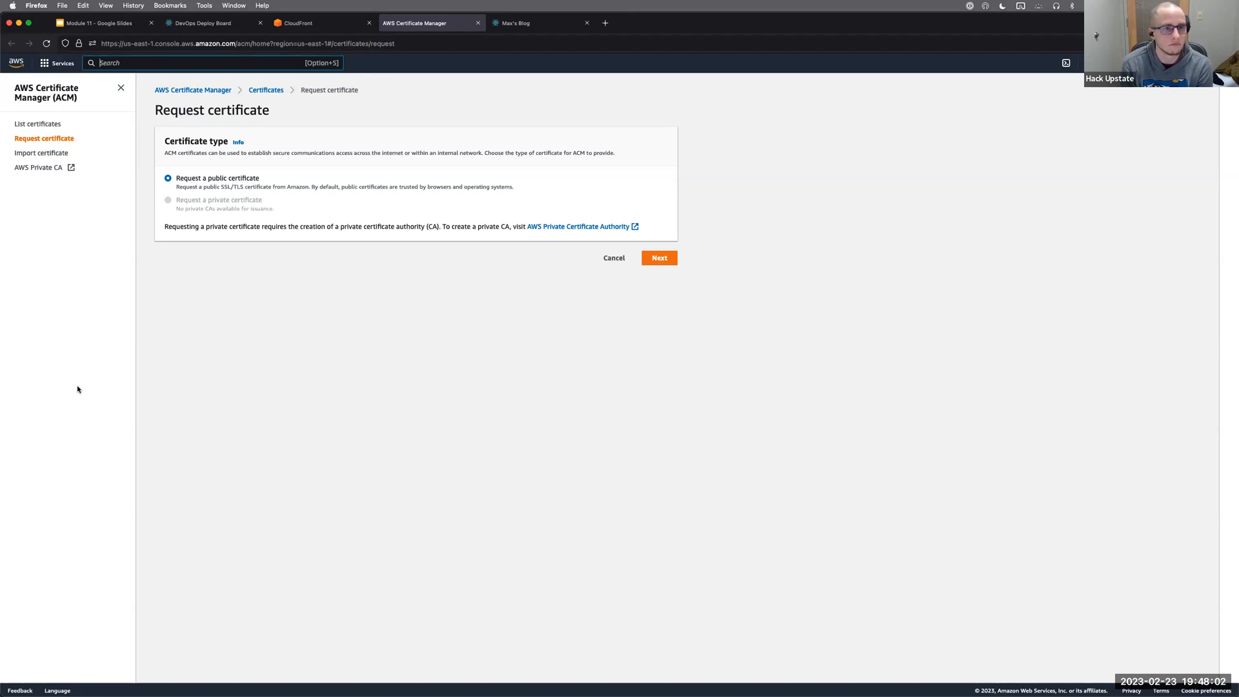
# - Narrow the browser window and proceed with a public certificate request as far as its fully qualified domain name
pyautogui.click(176, 43)
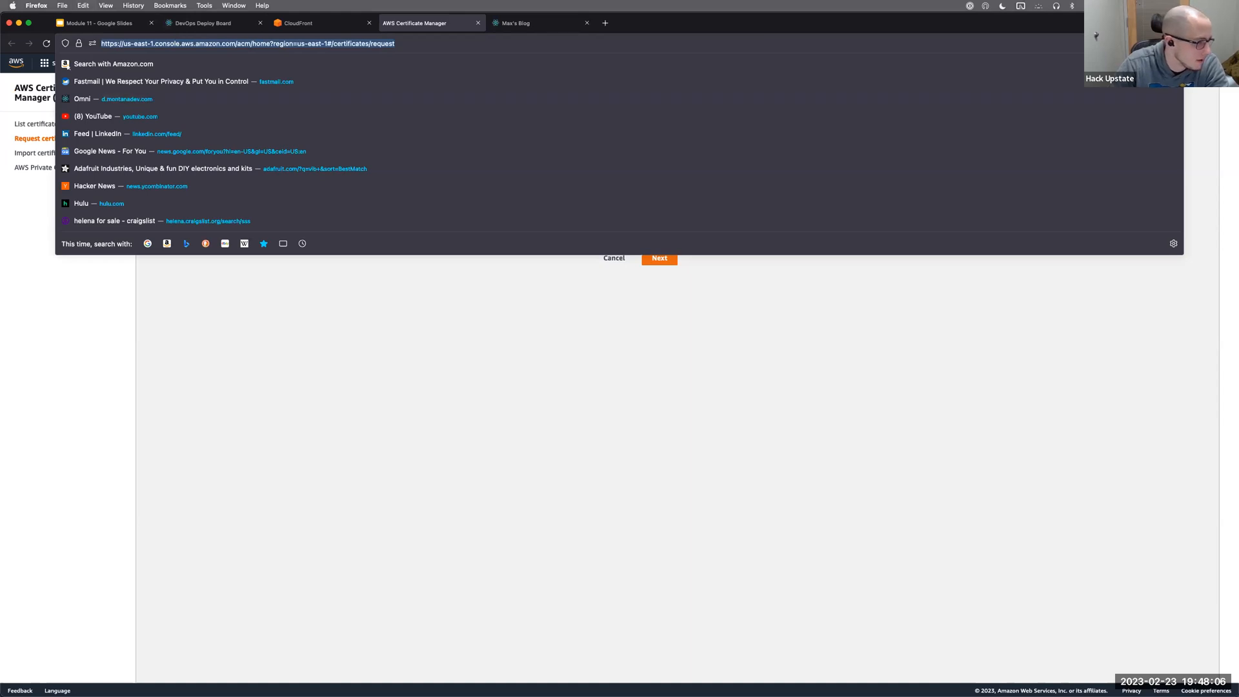
pyautogui.click(606, 354)
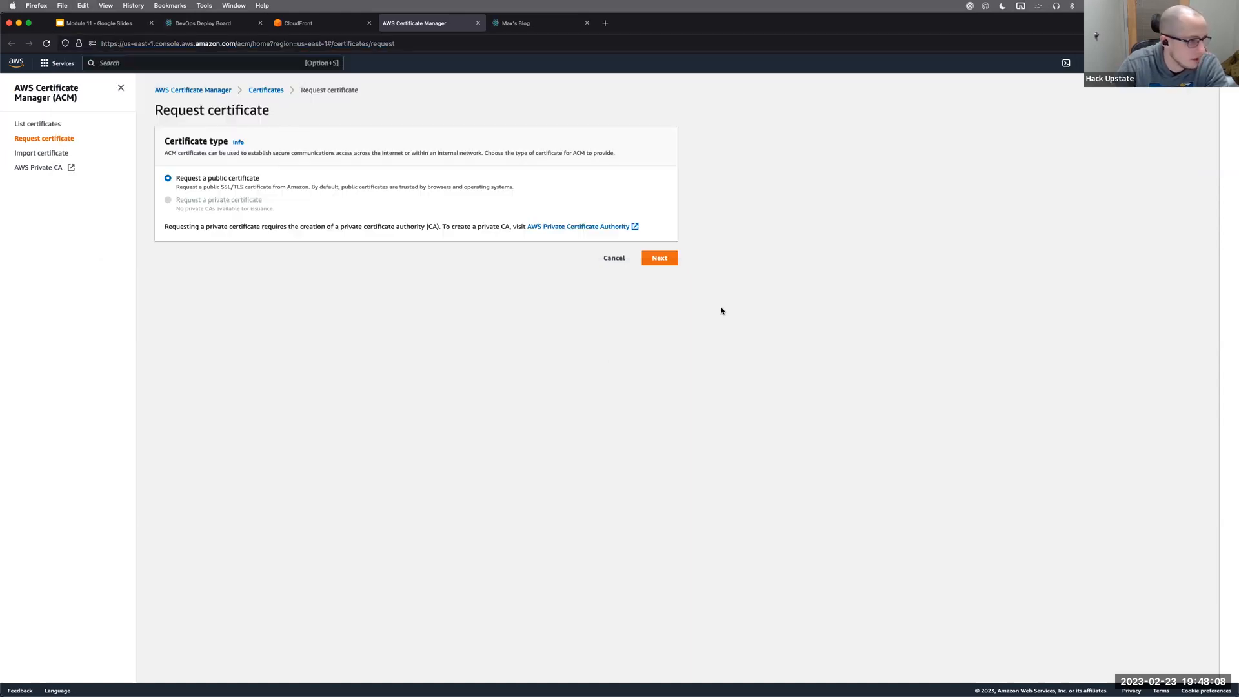
pyautogui.moveTo(1219, 335); pyautogui.dragTo(1058, 336)
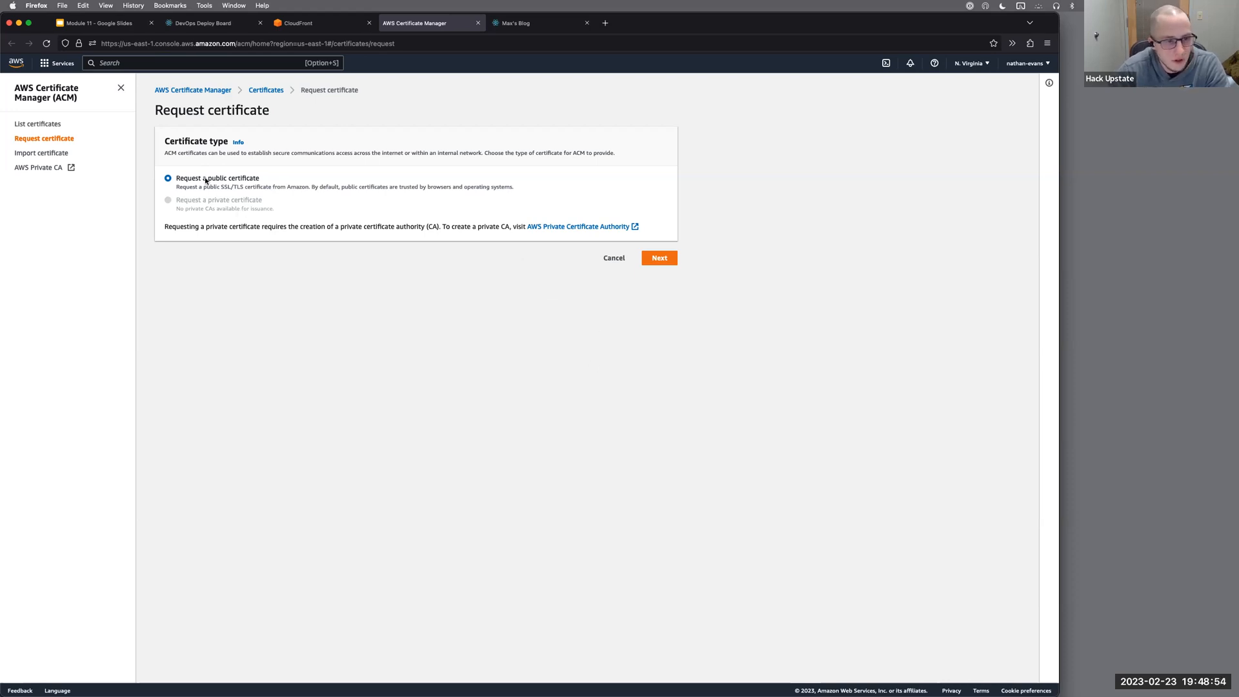
pyautogui.moveTo(191, 181); pyautogui.dragTo(294, 181)
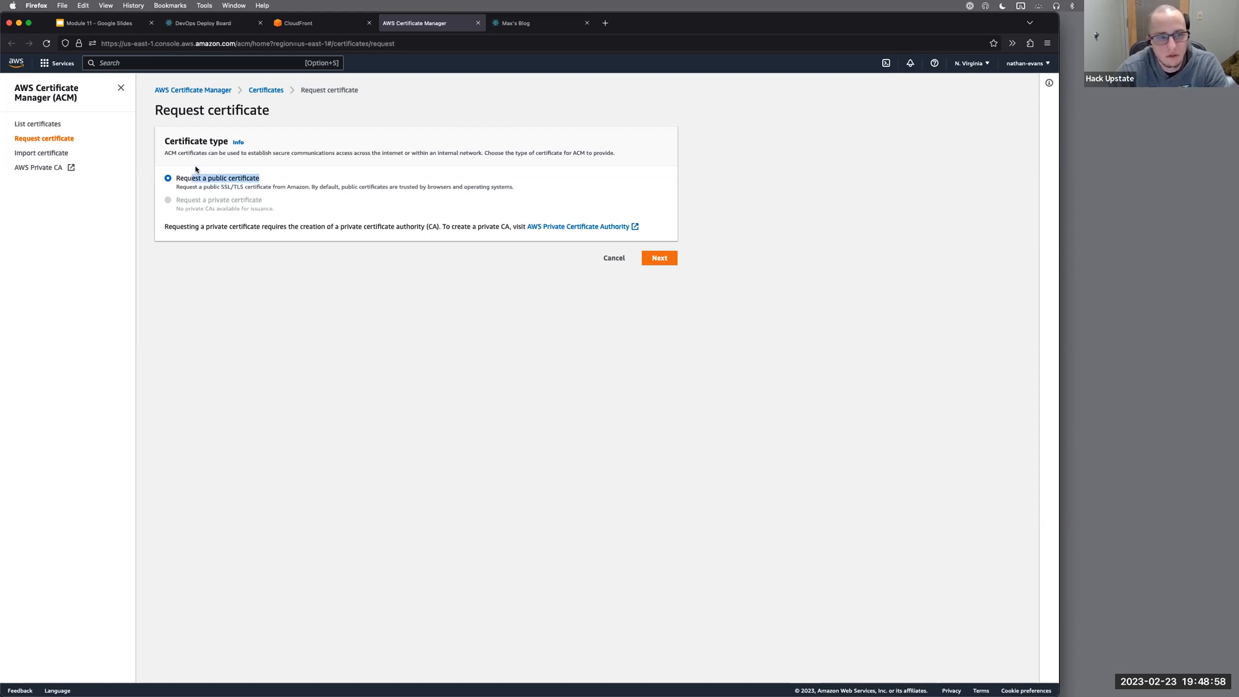
pyautogui.click(649, 261)
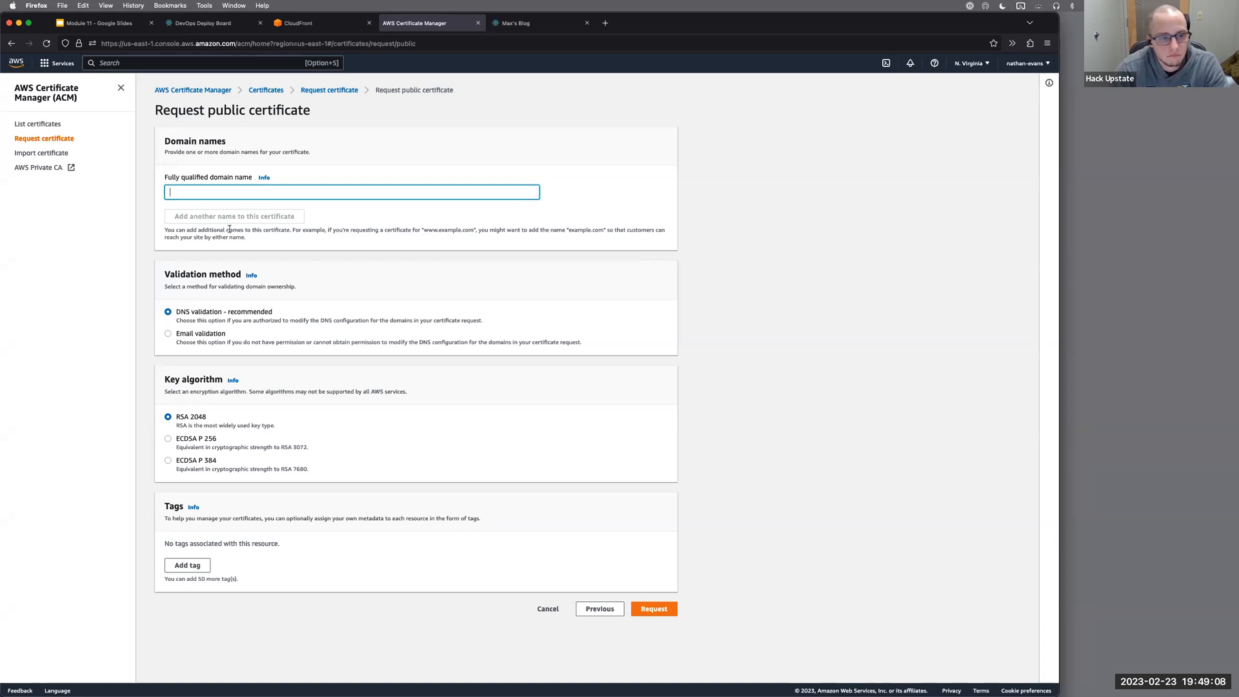
pyautogui.moveTo(164, 177); pyautogui.dragTo(253, 179)
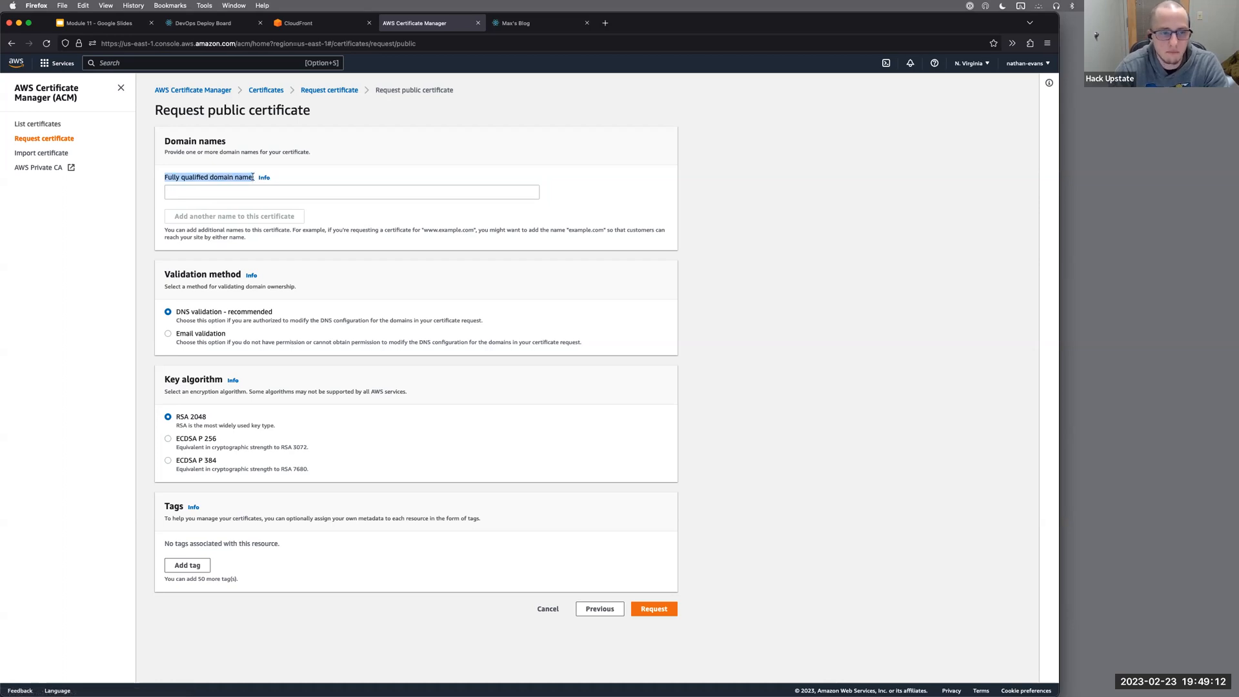
pyautogui.click(277, 195)
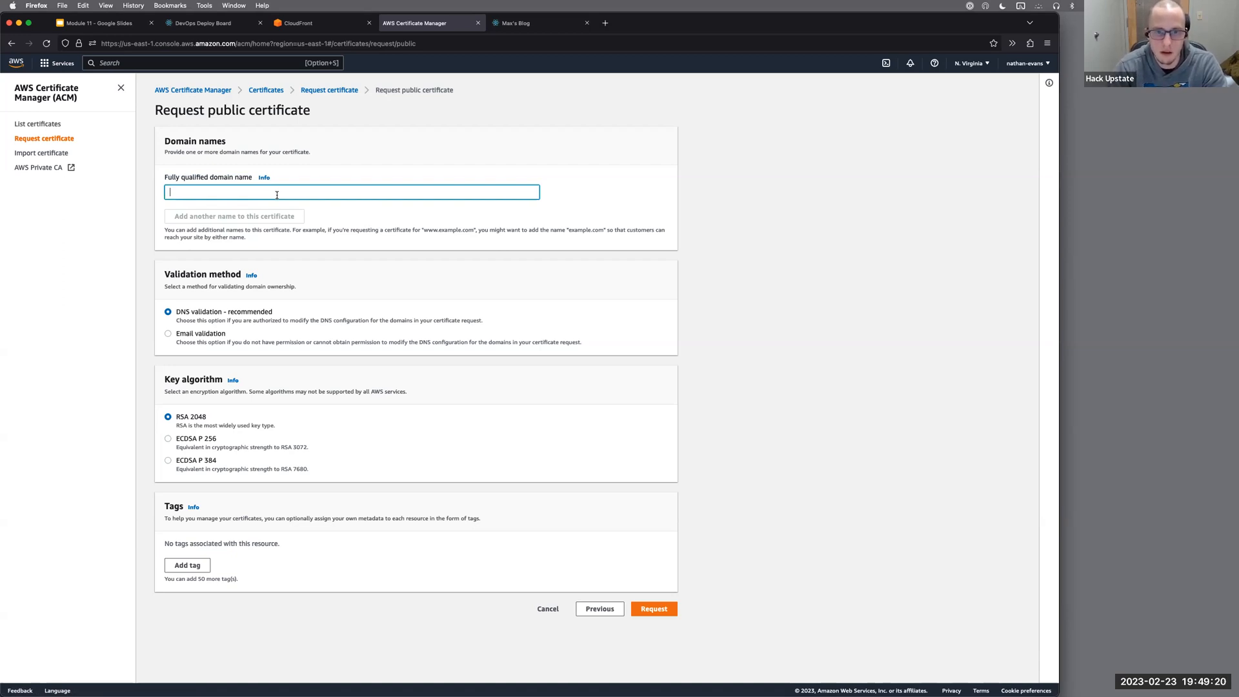
# - Open Namecheap in a new browser tab and sign in with the saved account login and the one-time code from 1Password
pyautogui.click(608, 27)
pyautogui.write('namecheap.com/')
pyautogui.press('Return')
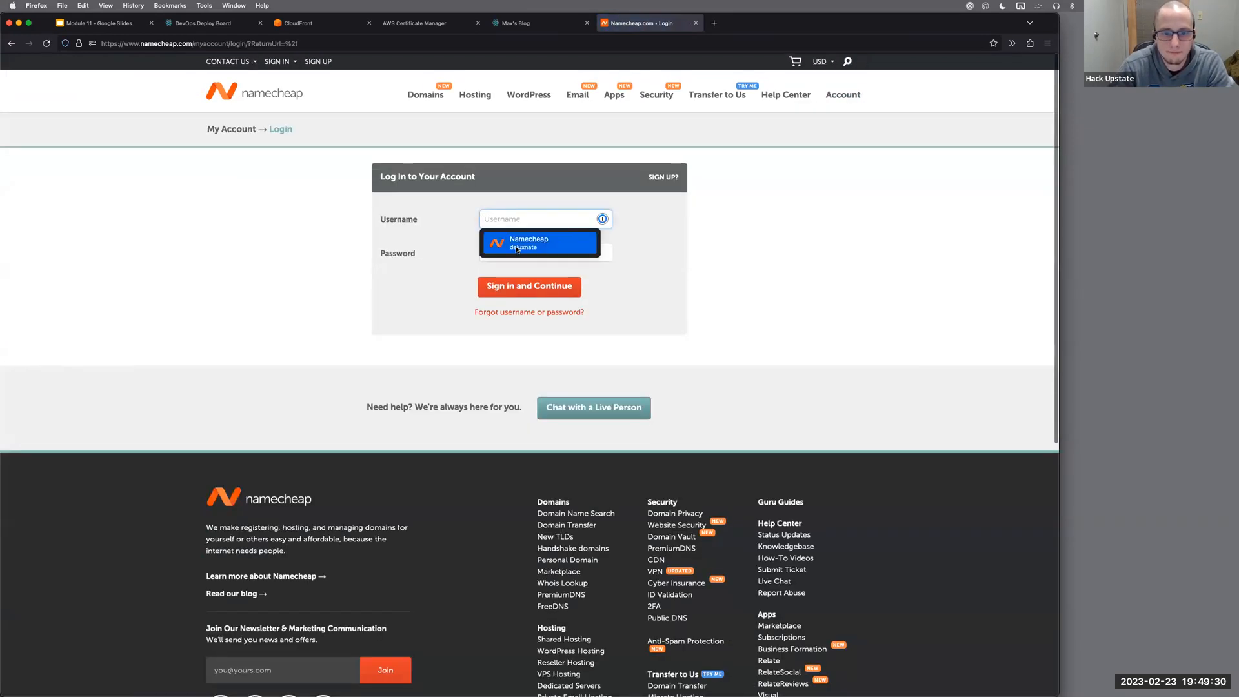
pyautogui.click(516, 244)
pyautogui.click(529, 289)
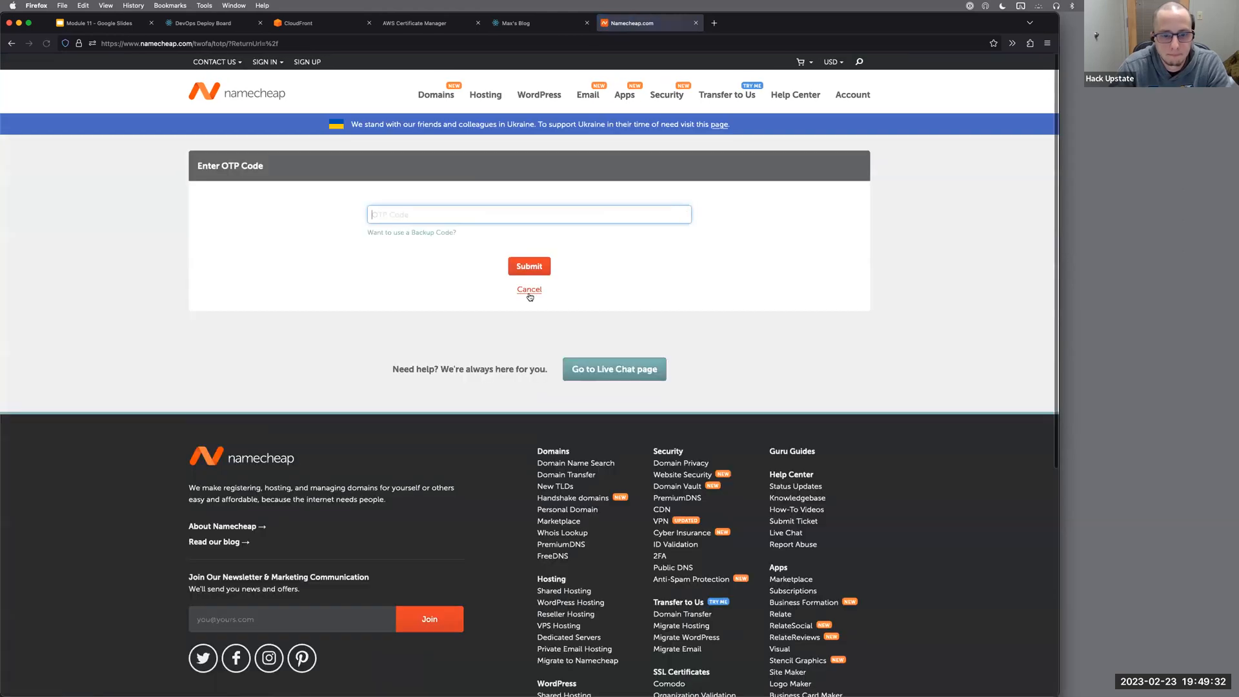
pyautogui.press('super+shift+x')
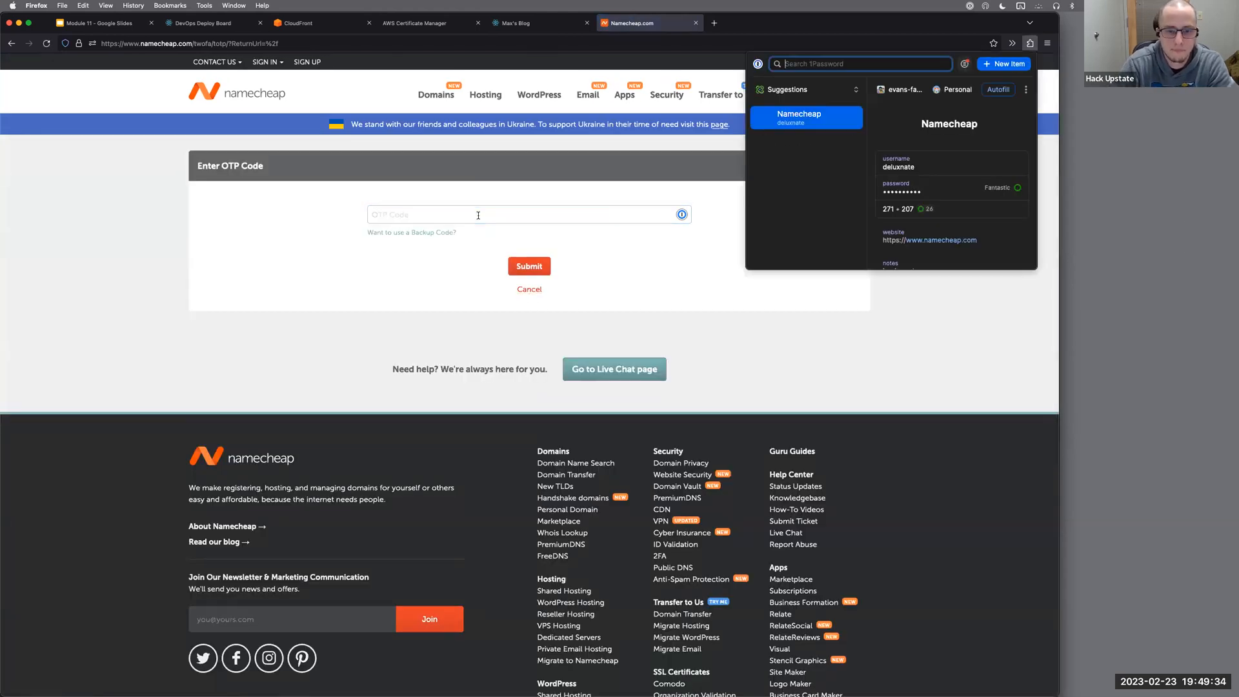
pyautogui.click(954, 209)
pyautogui.click(611, 211)
pyautogui.press('super+v')
pyautogui.press('Return')
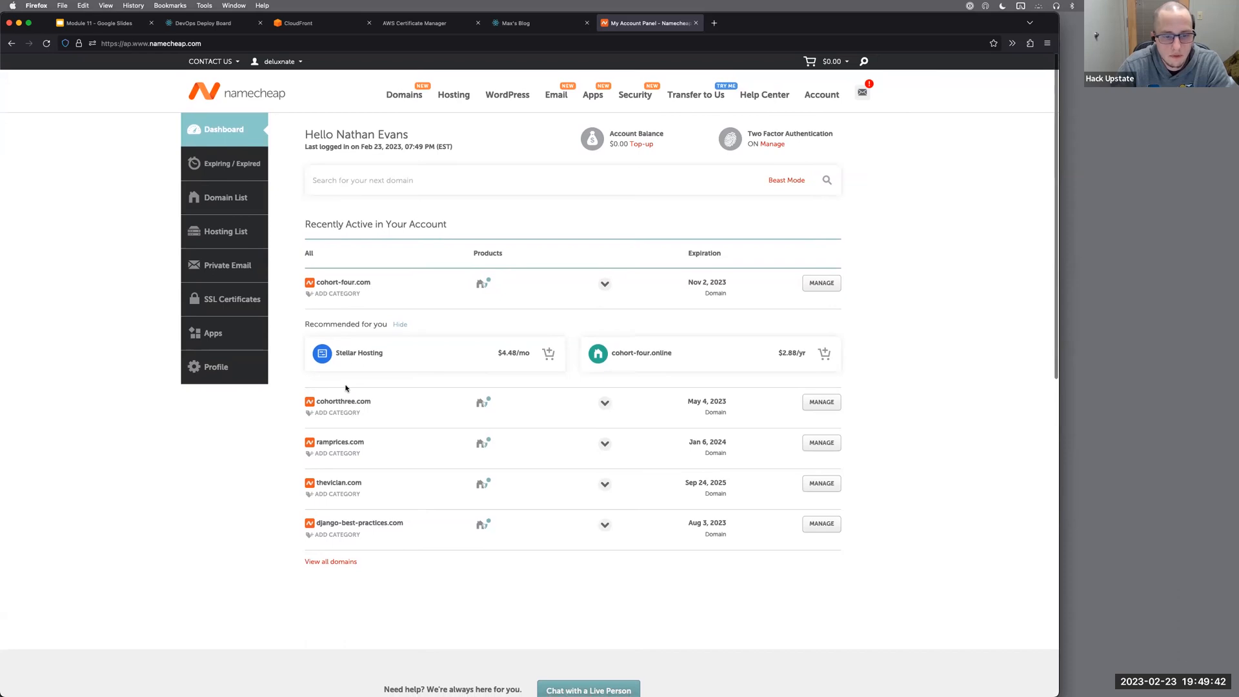
# - Copy the domain name cohortthree.com from its Namecheap management page into the certificate request's fully qualified domain name, without extra spaces
pyautogui.click(825, 404)
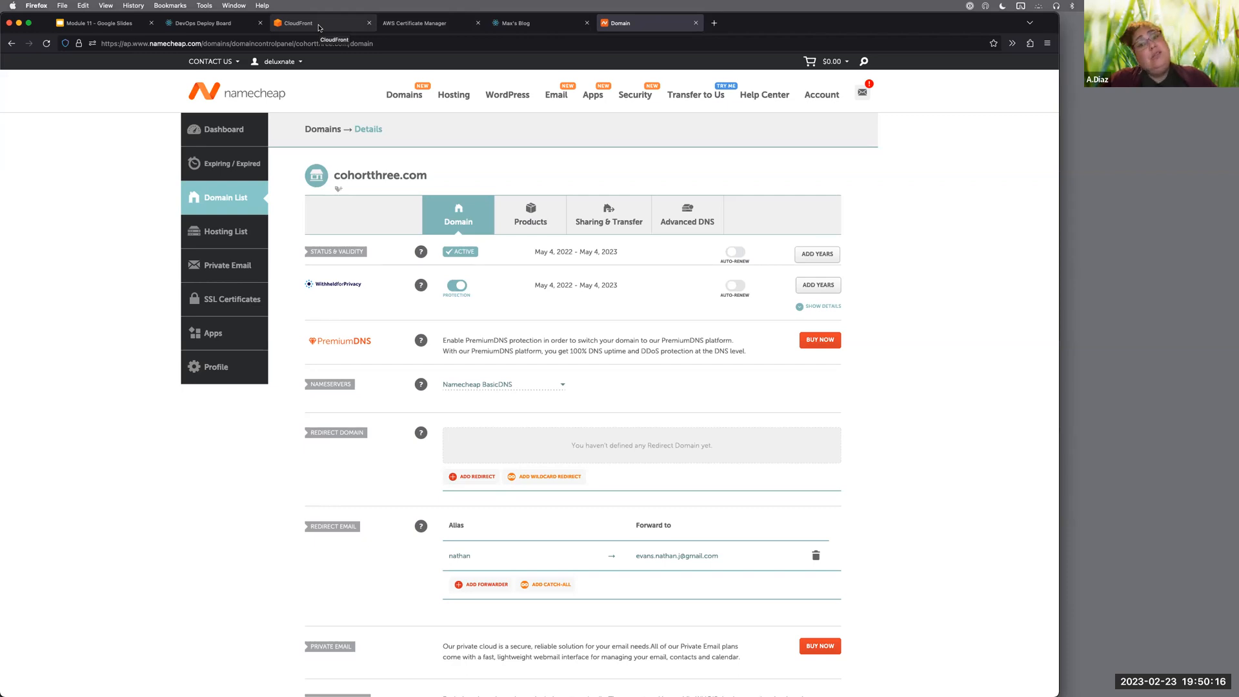
pyautogui.click(319, 26)
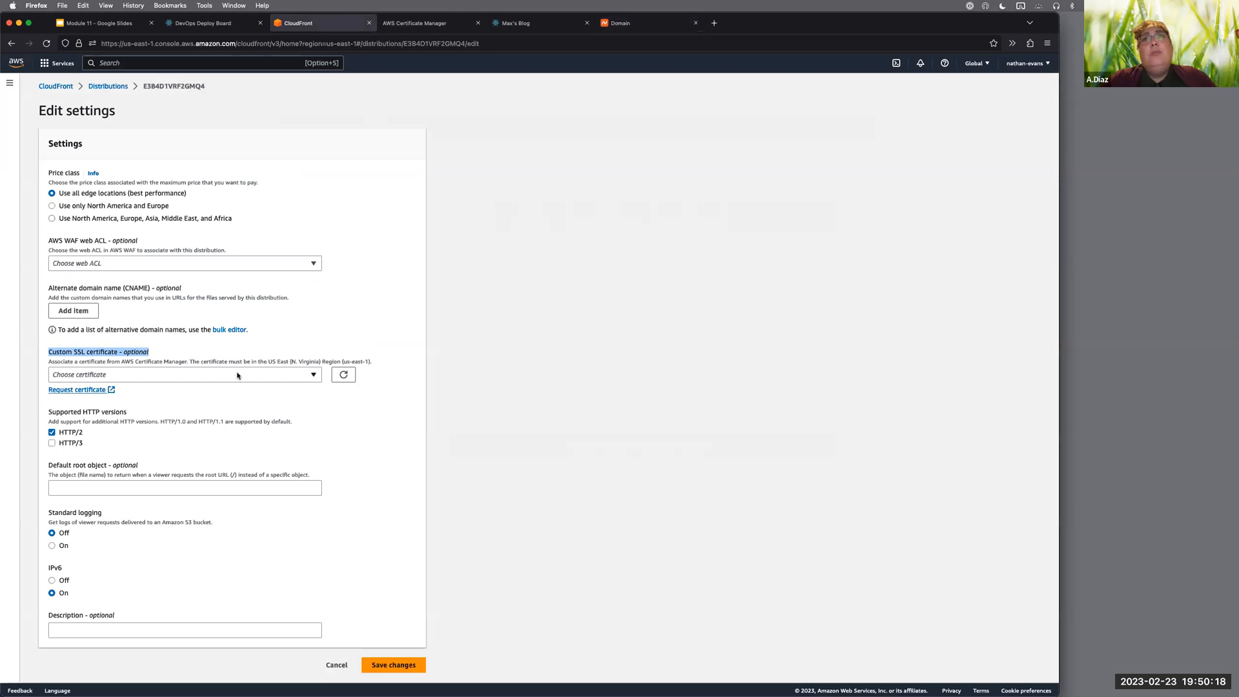
pyautogui.click(440, 26)
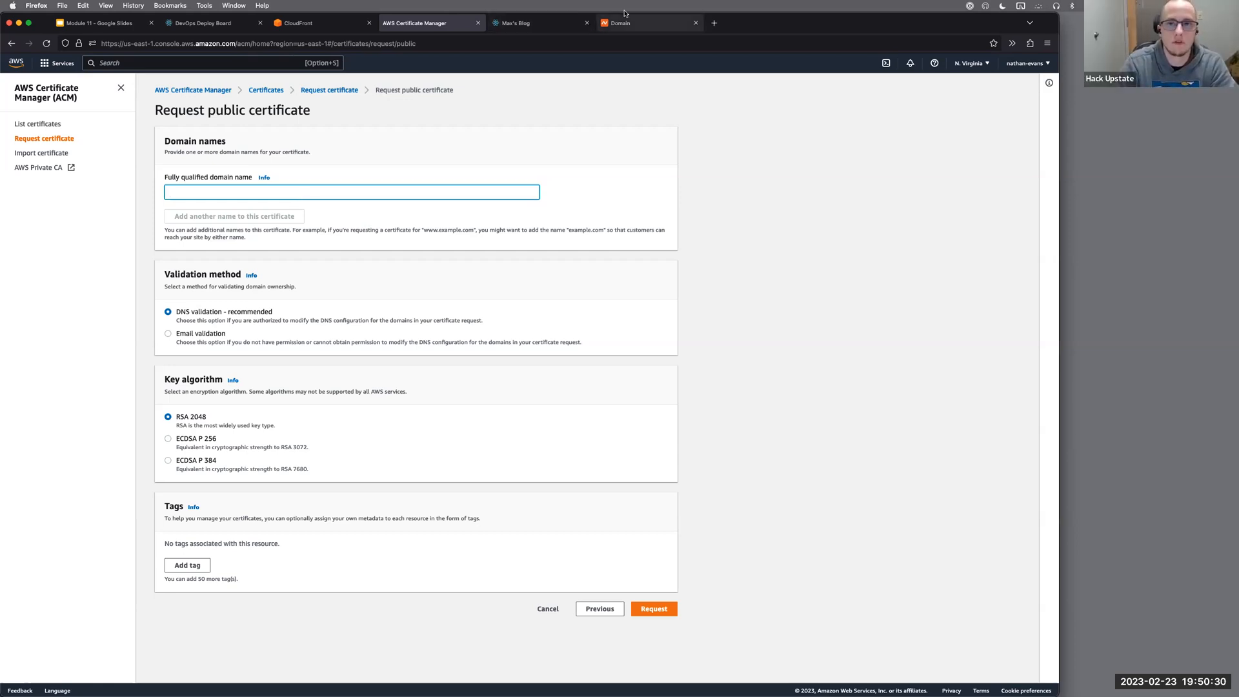
pyautogui.click(639, 23)
pyautogui.moveTo(431, 175); pyautogui.dragTo(335, 176)
pyautogui.press('super+c')
pyautogui.click(525, 29)
pyautogui.click(418, 28)
pyautogui.press('super+v')
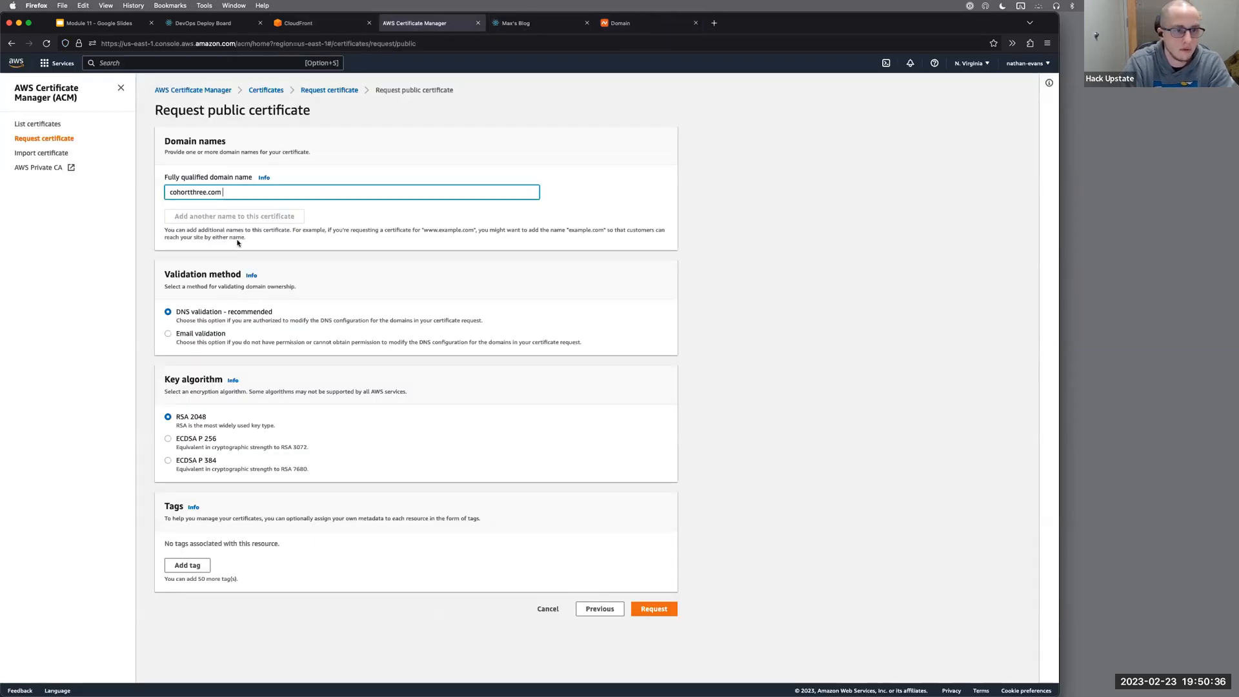
pyautogui.tripleClick(172, 192)
pyautogui.click(453, 213)
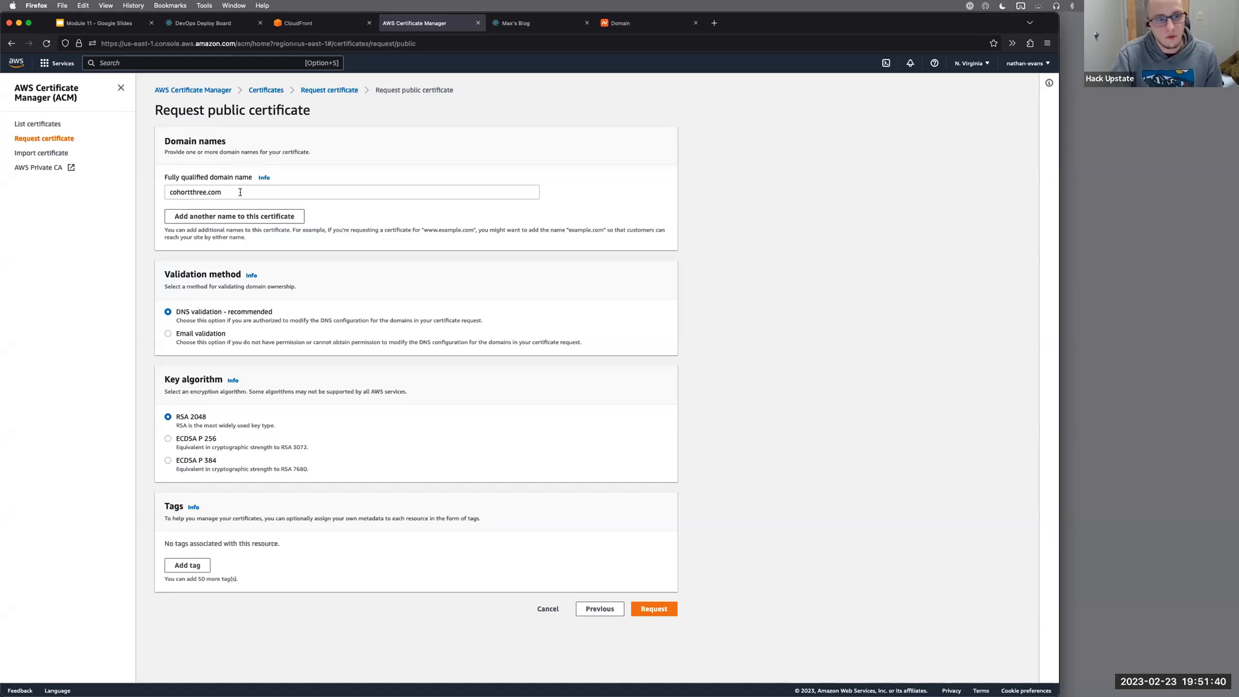
pyautogui.moveTo(240, 193); pyautogui.dragTo(111, 192)
pyautogui.click(232, 216)
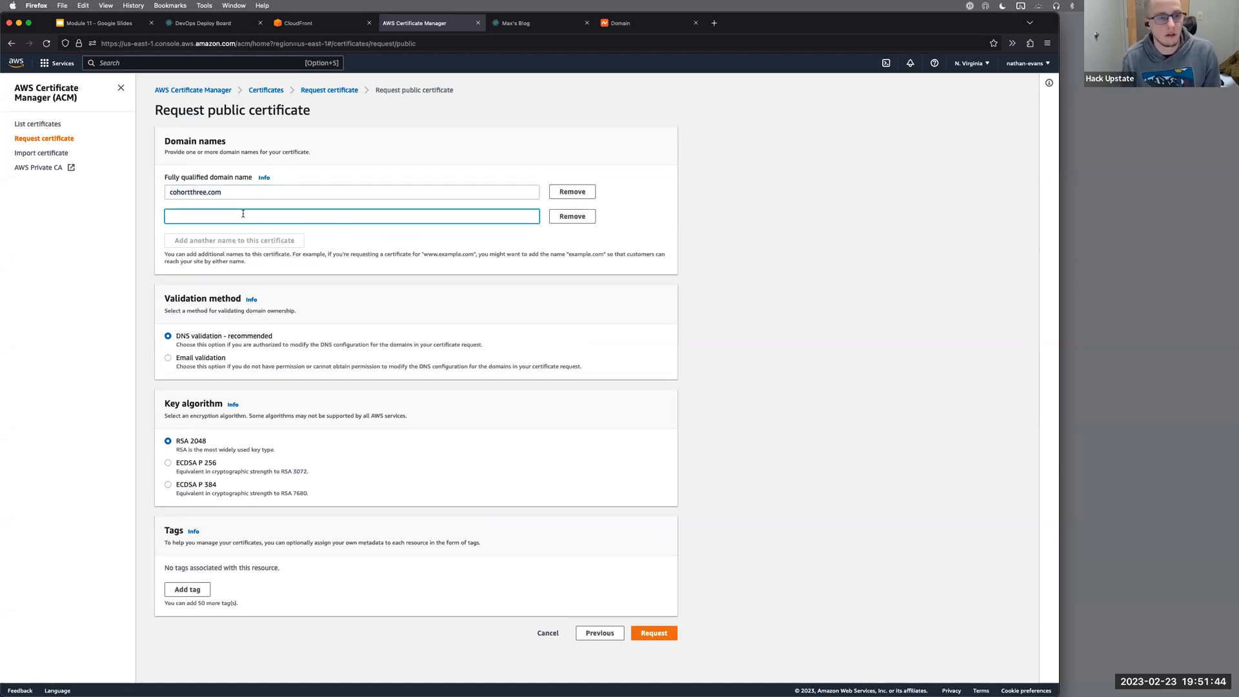
pyautogui.moveTo(237, 193); pyautogui.dragTo(109, 189)
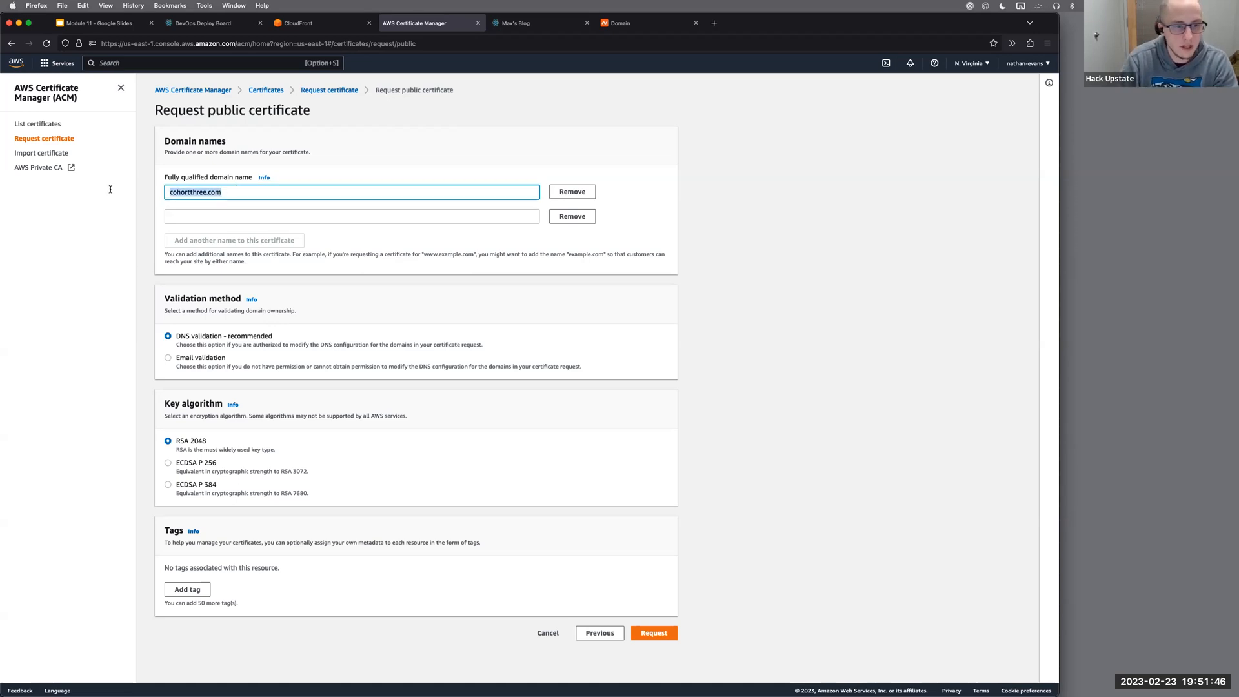
pyautogui.click(215, 218)
pyautogui.write('www.cohortthree.com')
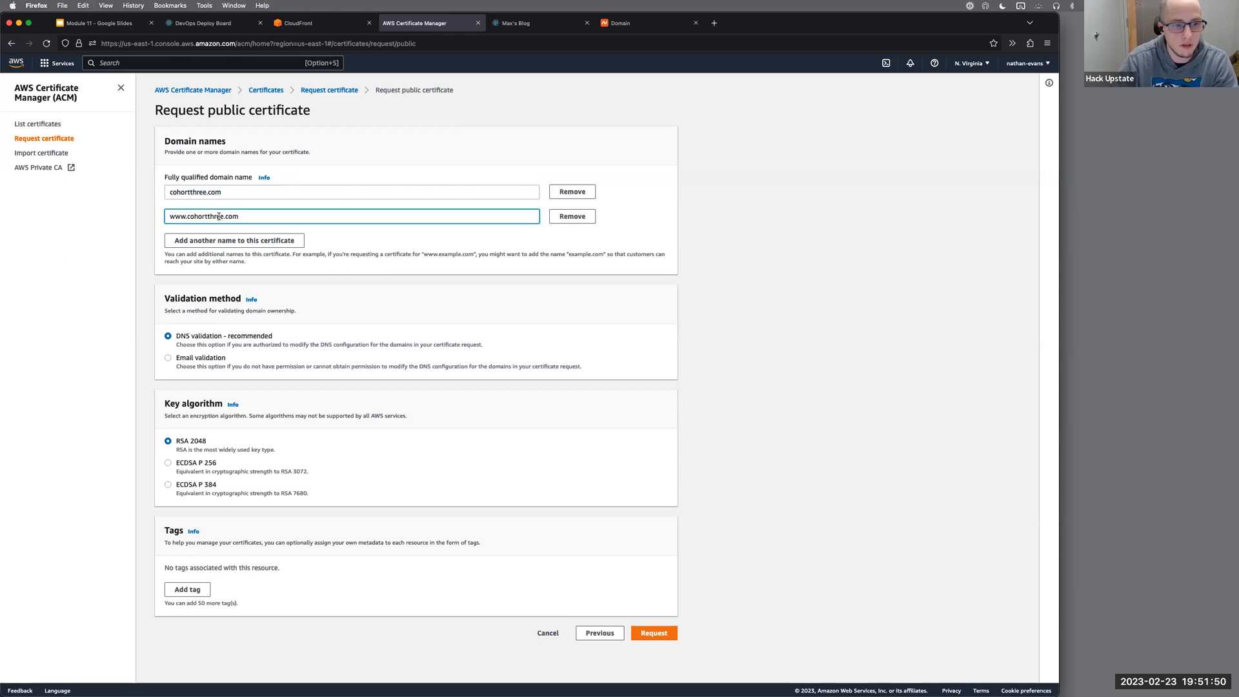
pyautogui.click(338, 236)
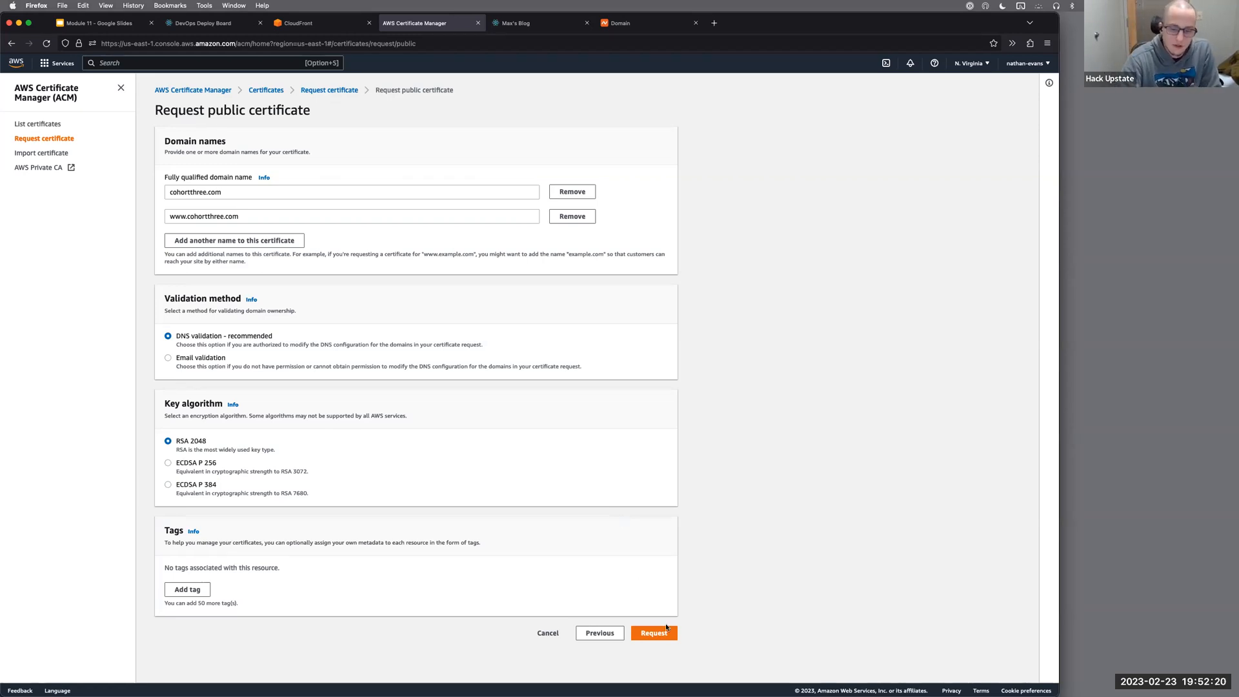
# - Check both domain names, submit the certificate request with DNS validation and RSA 2048, and reload the certificates list
pyautogui.moveTo(223, 189); pyautogui.dragTo(115, 189)
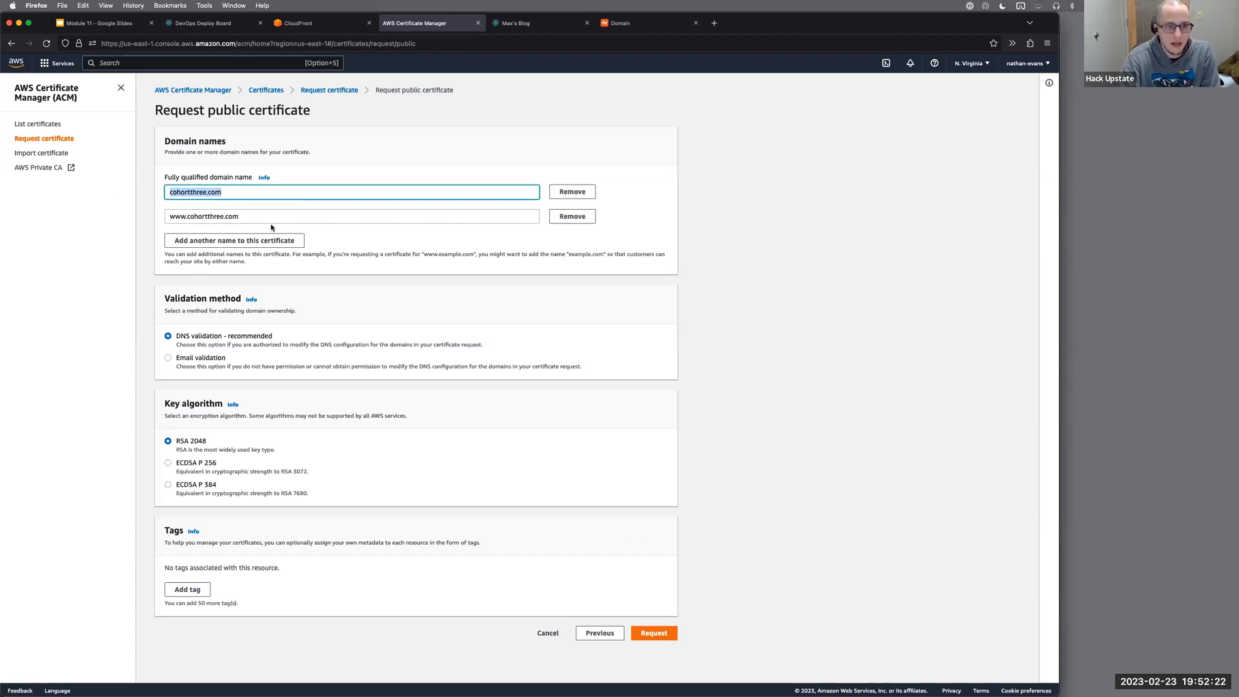
pyautogui.click(277, 215)
pyautogui.moveTo(277, 216); pyautogui.dragTo(184, 217)
pyautogui.click(270, 215)
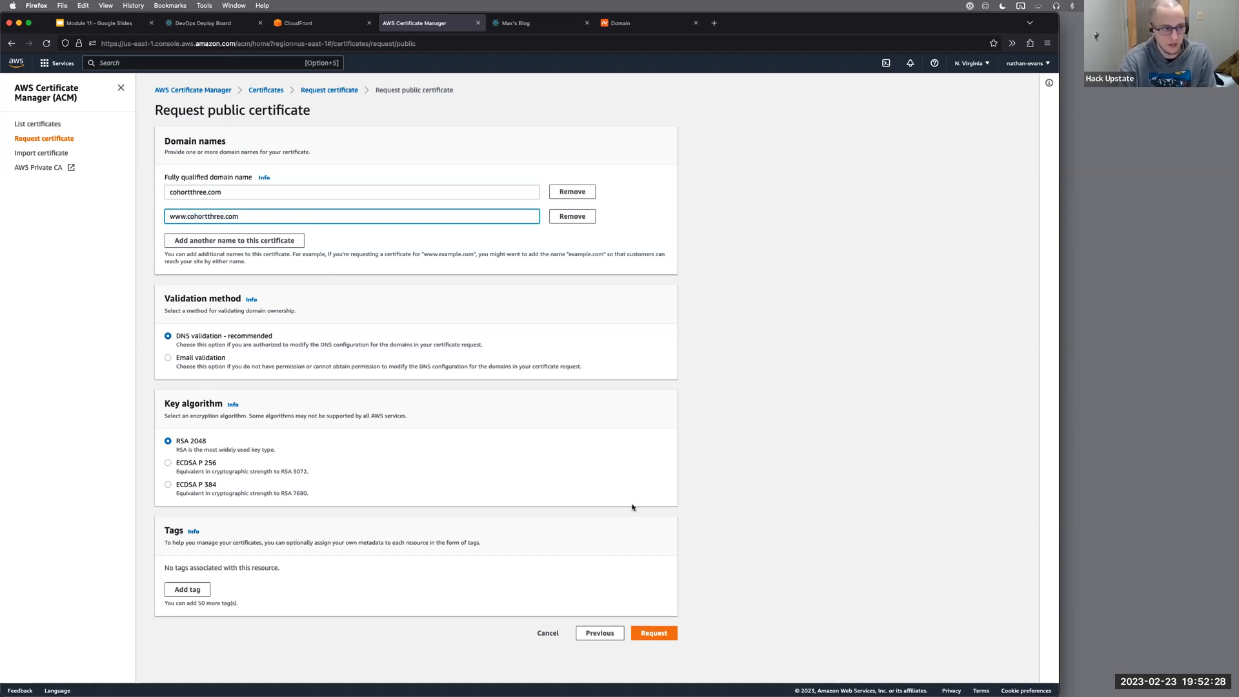
pyautogui.click(653, 632)
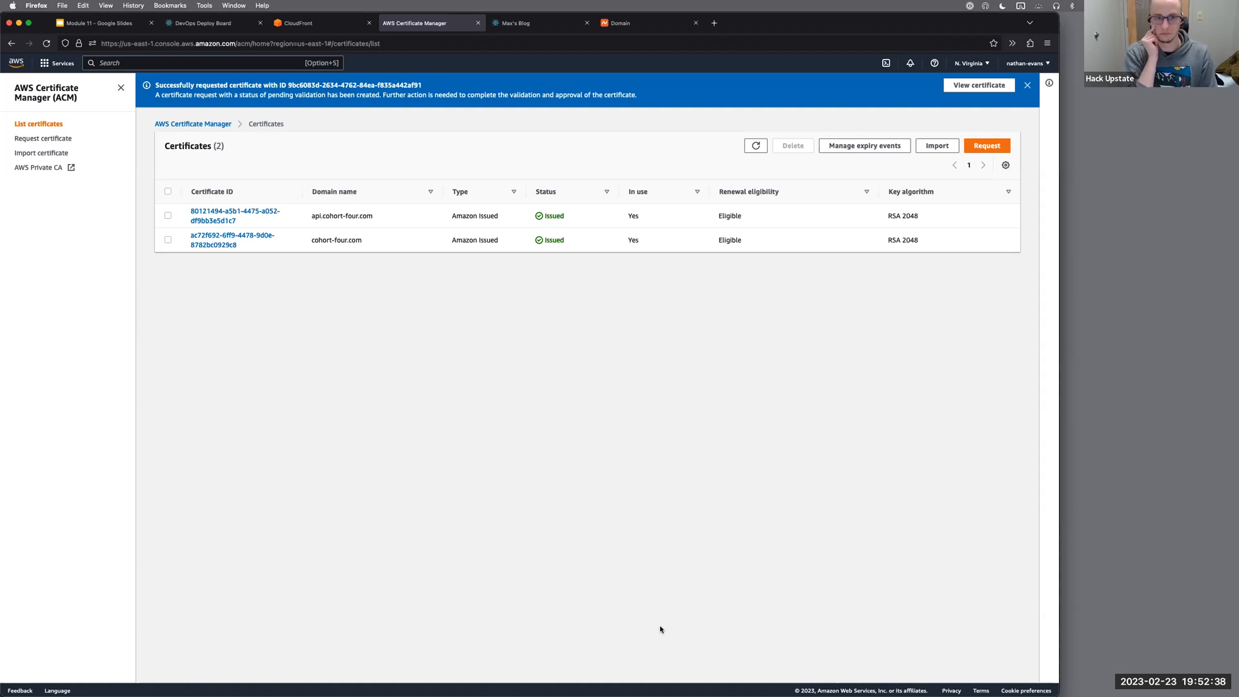
pyautogui.click(45, 44)
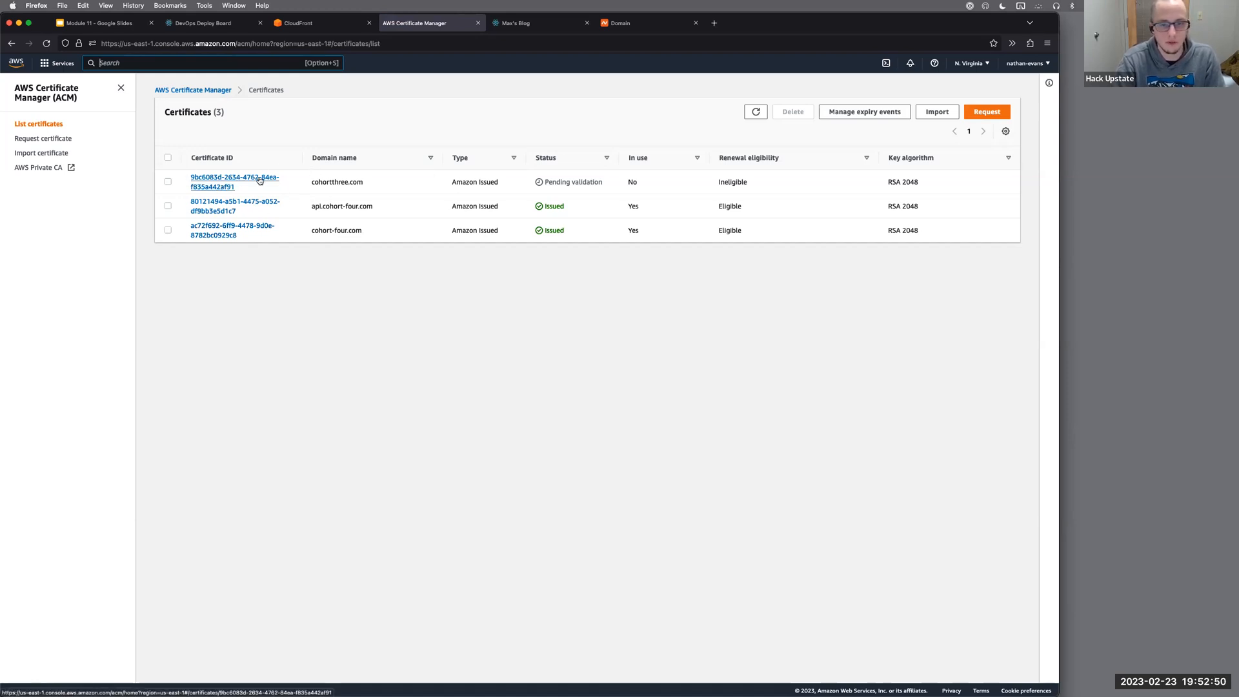
# - Open the pending cohortthree.com certificate and check its validation status
pyautogui.click(221, 178)
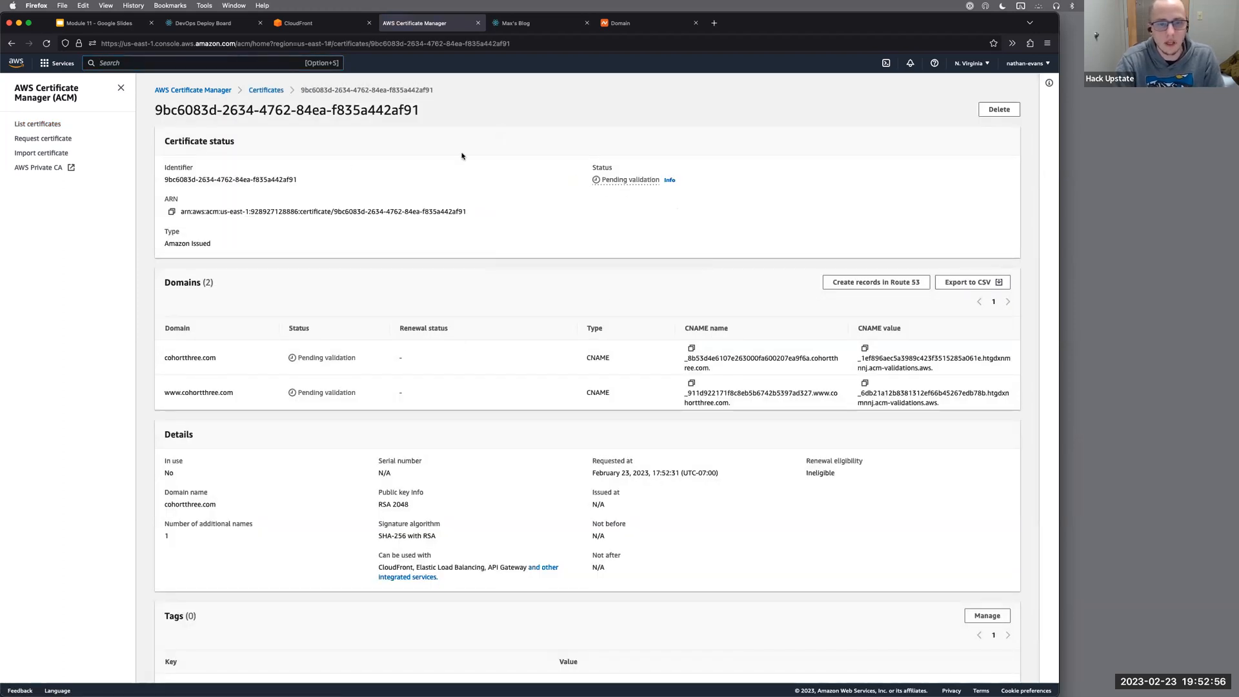
pyautogui.moveTo(575, 170); pyautogui.dragTo(683, 182)
pyautogui.click(683, 182)
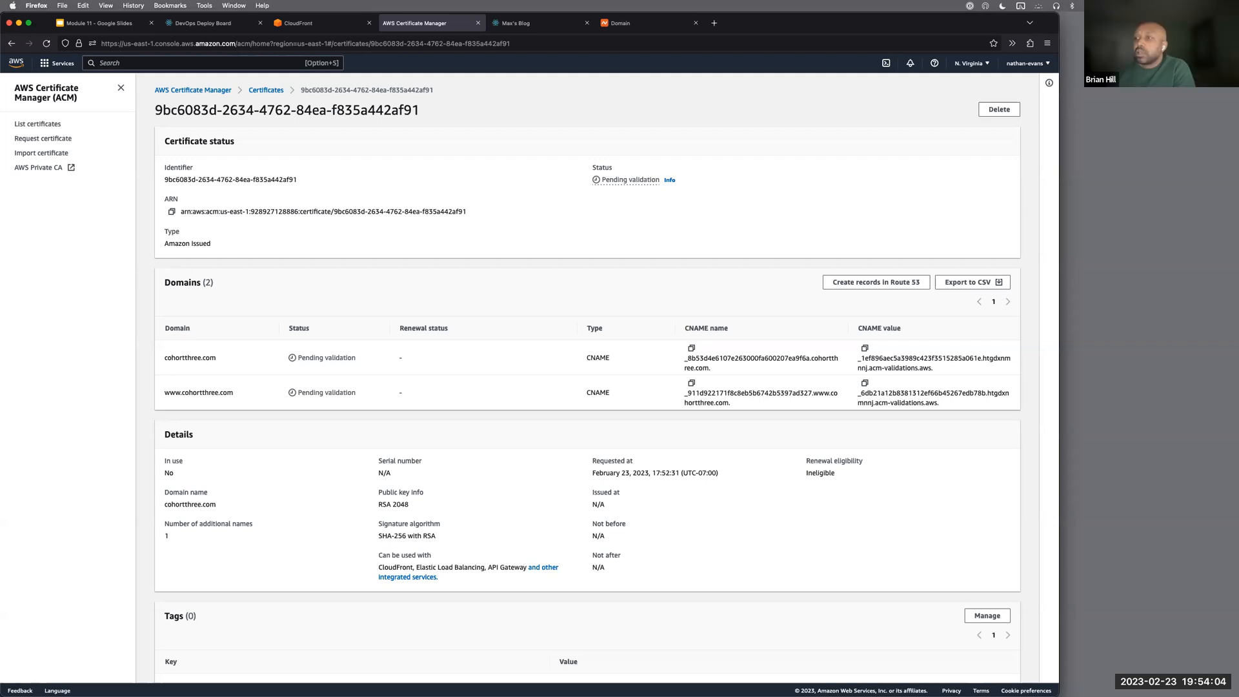
# - Start a sample public certificate request in a separate browser tab with asdf.com as the fully qualified domain name
pyautogui.press('super+shift+t')
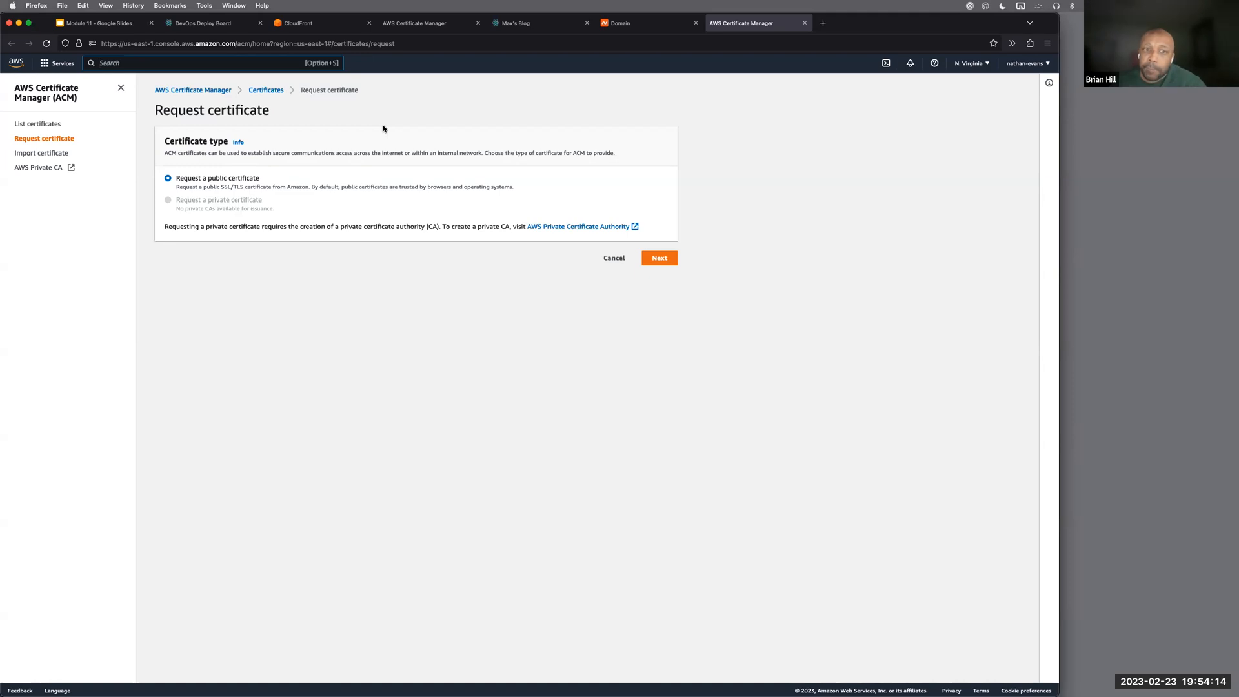
pyautogui.click(670, 259)
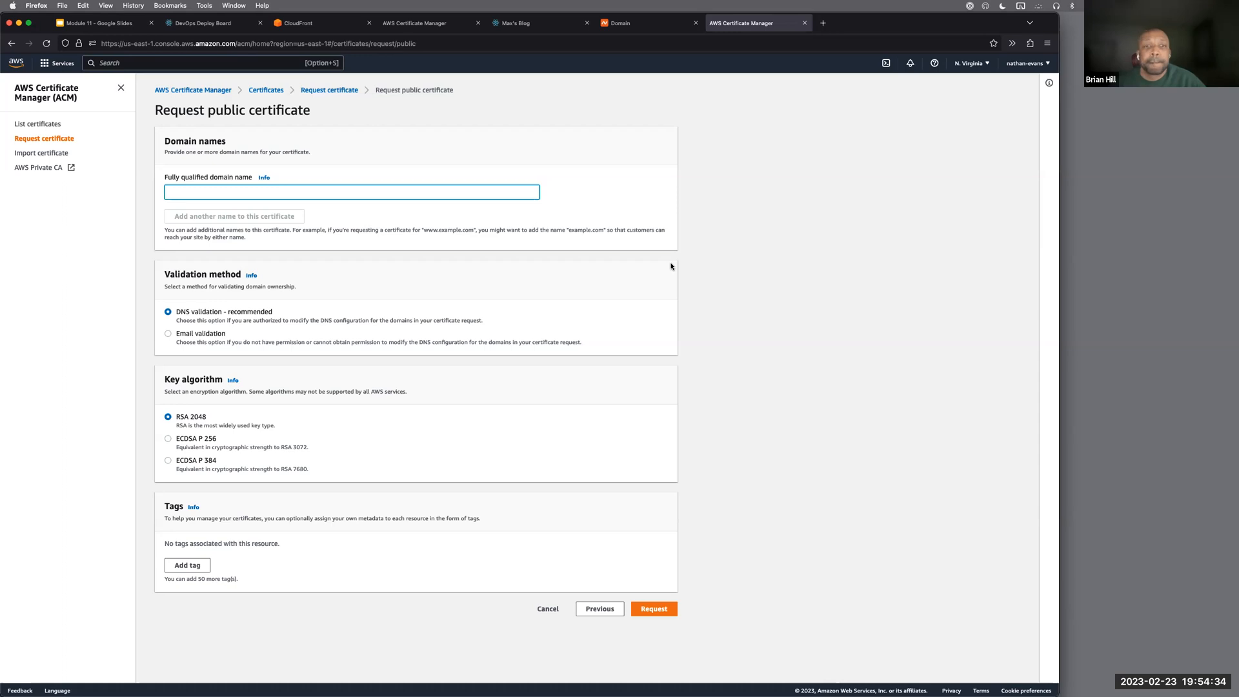
pyautogui.write('asdf.com')
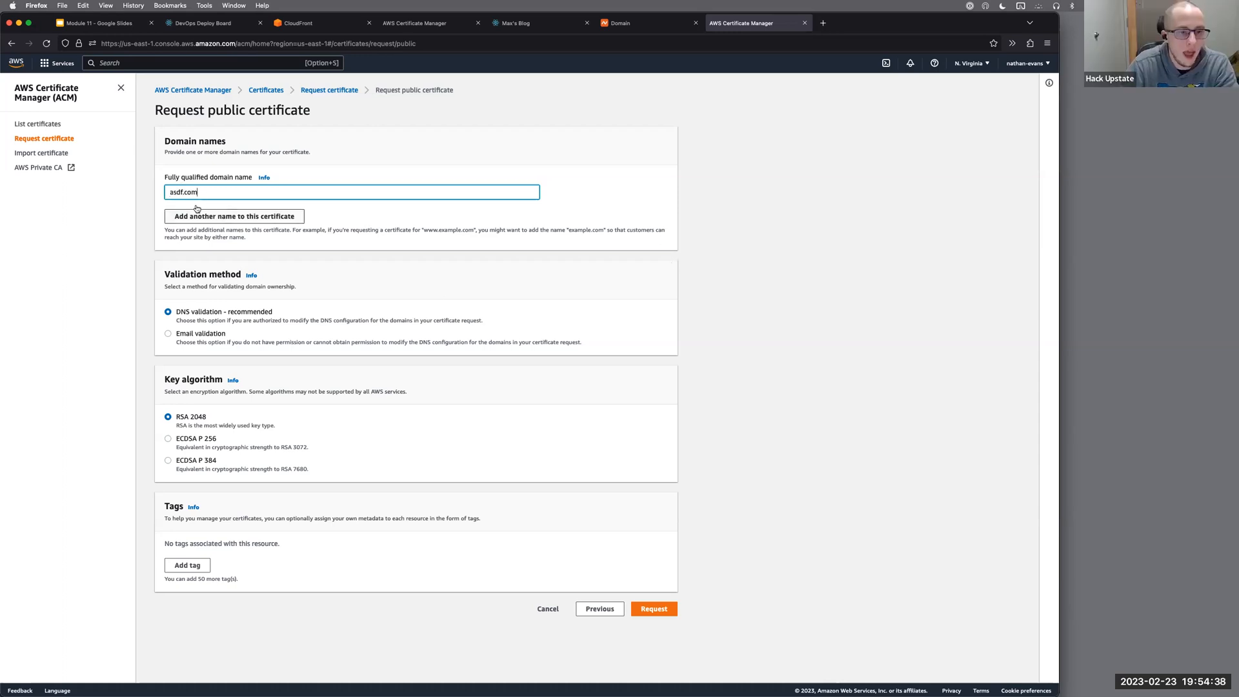
pyautogui.click(196, 213)
pyautogui.write('ww.w.')
pyautogui.press('BackSpace')
pyautogui.press('BackSpace')
pyautogui.press('BackSpace')
pyautogui.write('w.')
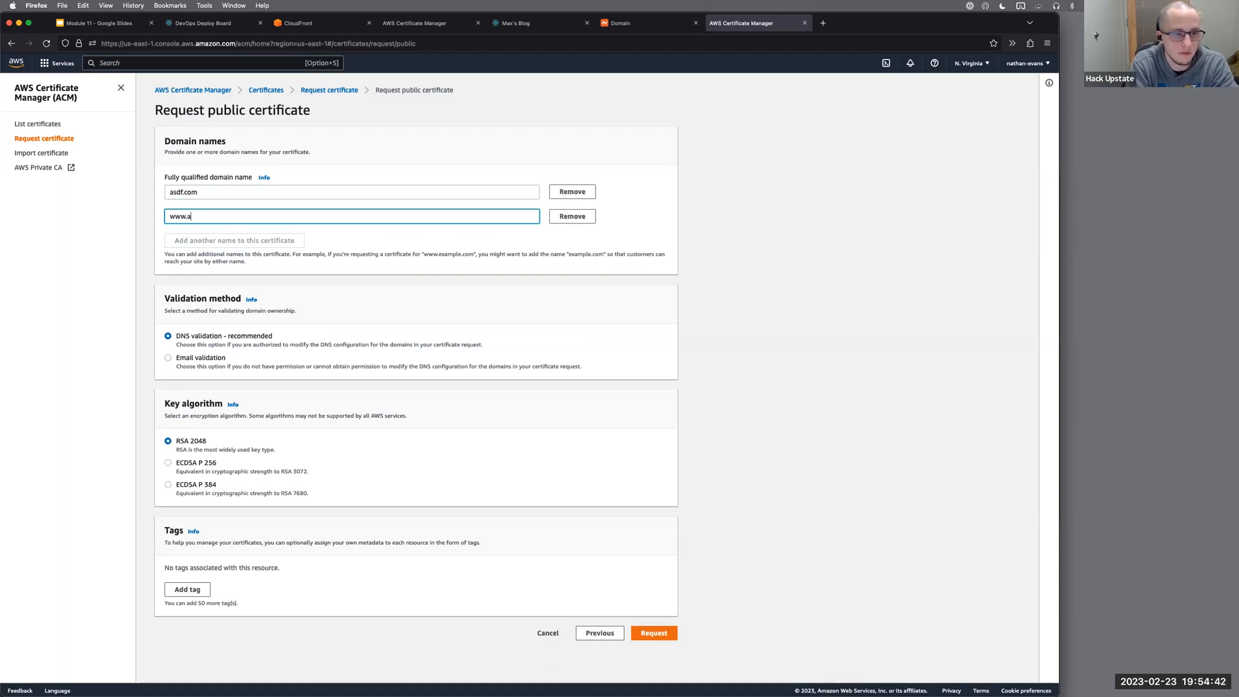
pyautogui.write('asdf.com')
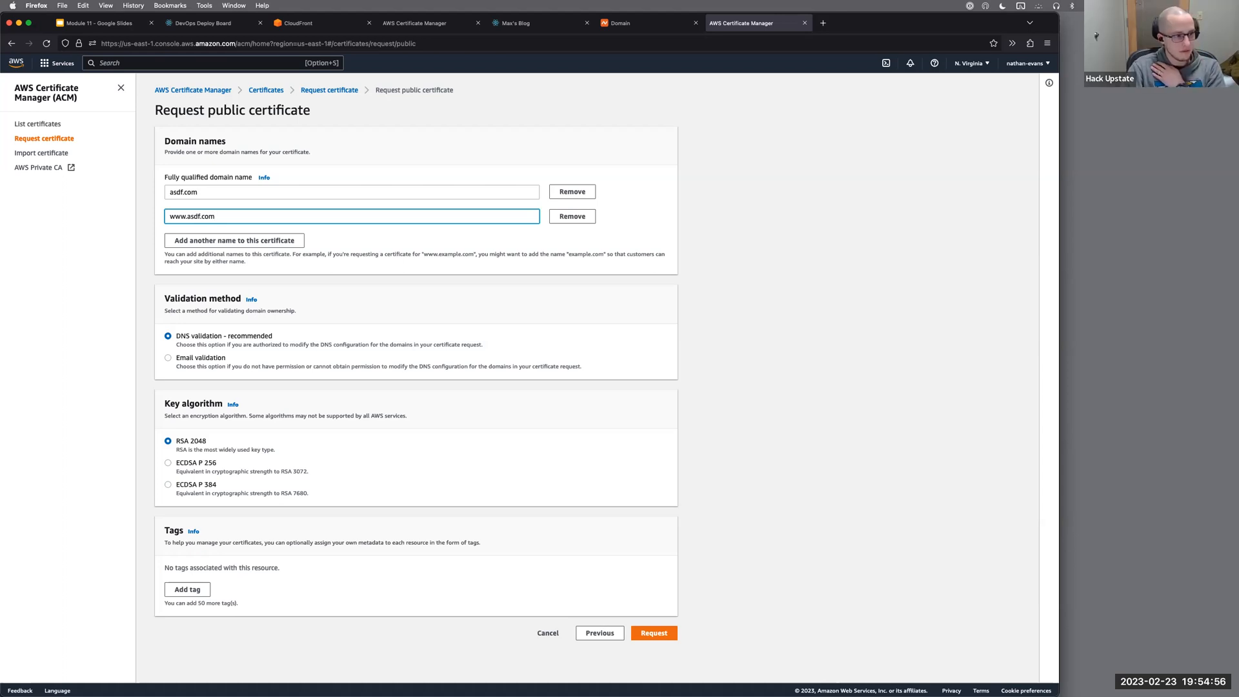
pyautogui.scroll(5, 358, 179)
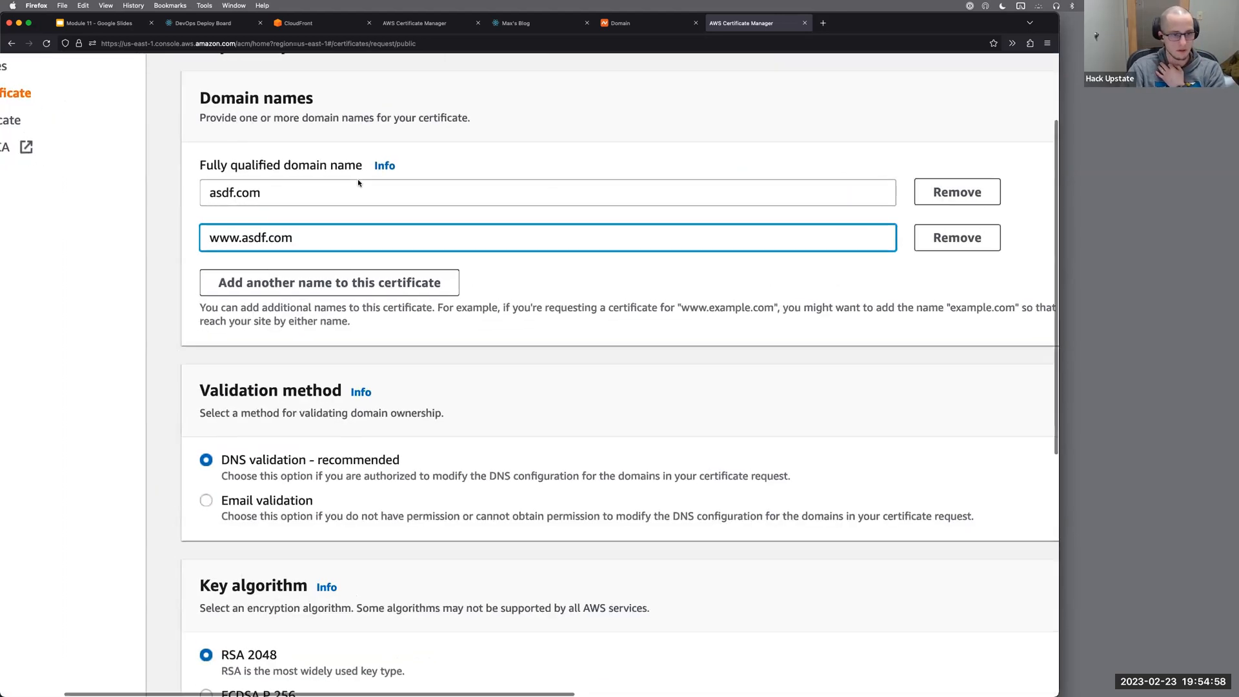
pyautogui.scroll(-5, 207, 216)
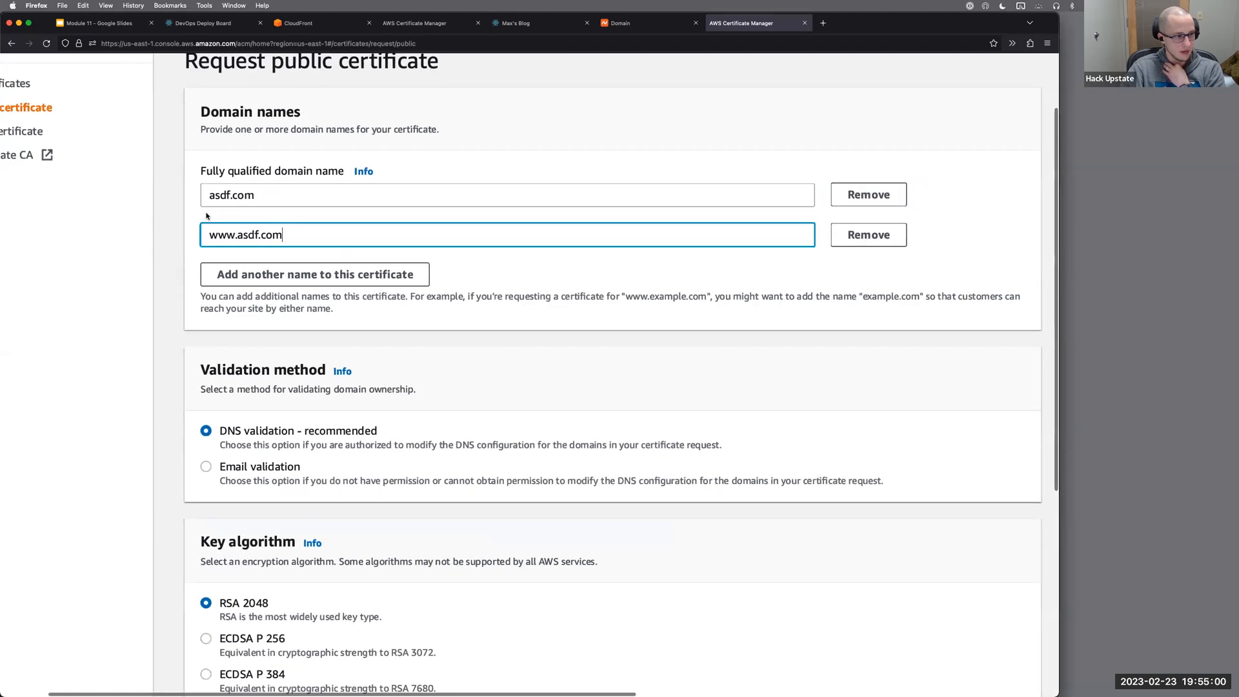
pyautogui.scroll(-1, 404, 395)
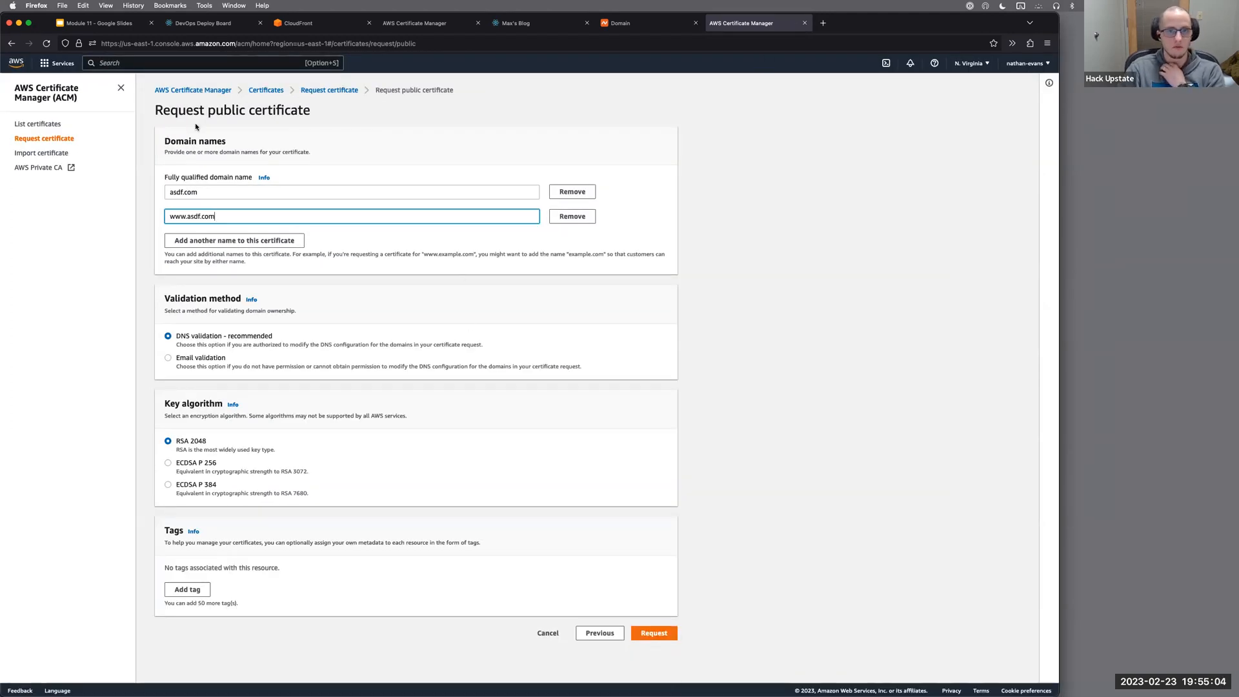
# - Return to the certificates list without submitting the sample request, reload it and open the cohortthree.com certificate
pyautogui.click(267, 91)
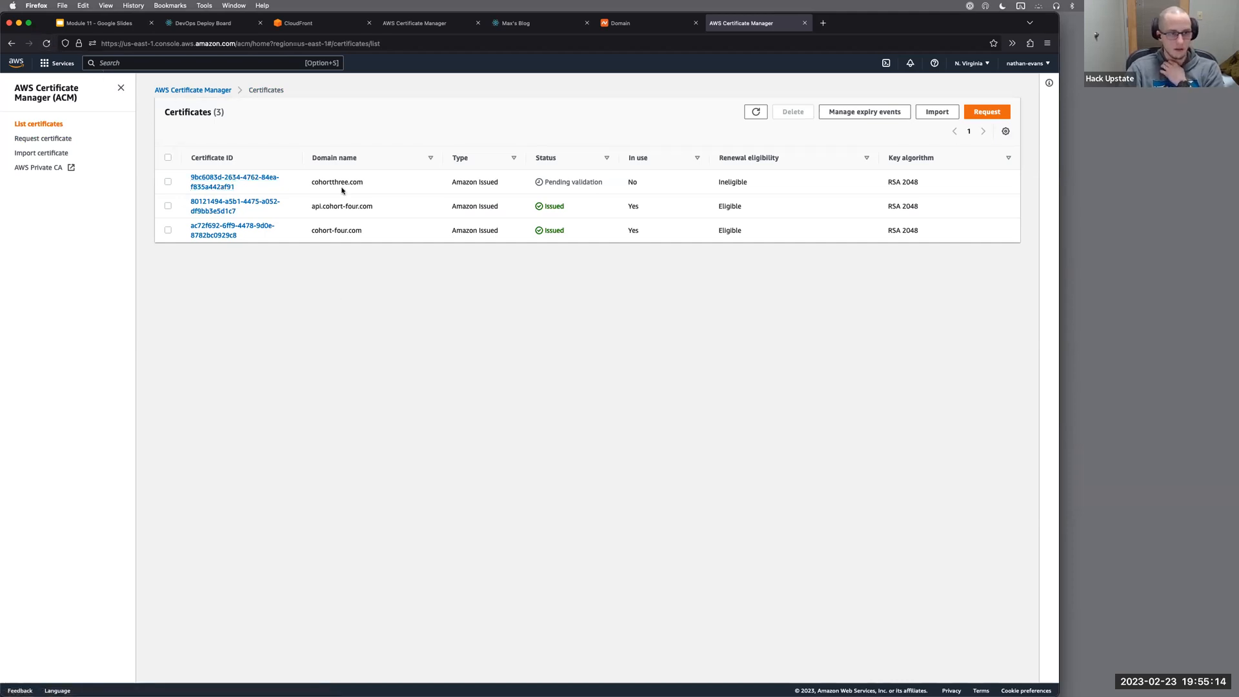
pyautogui.click(45, 41)
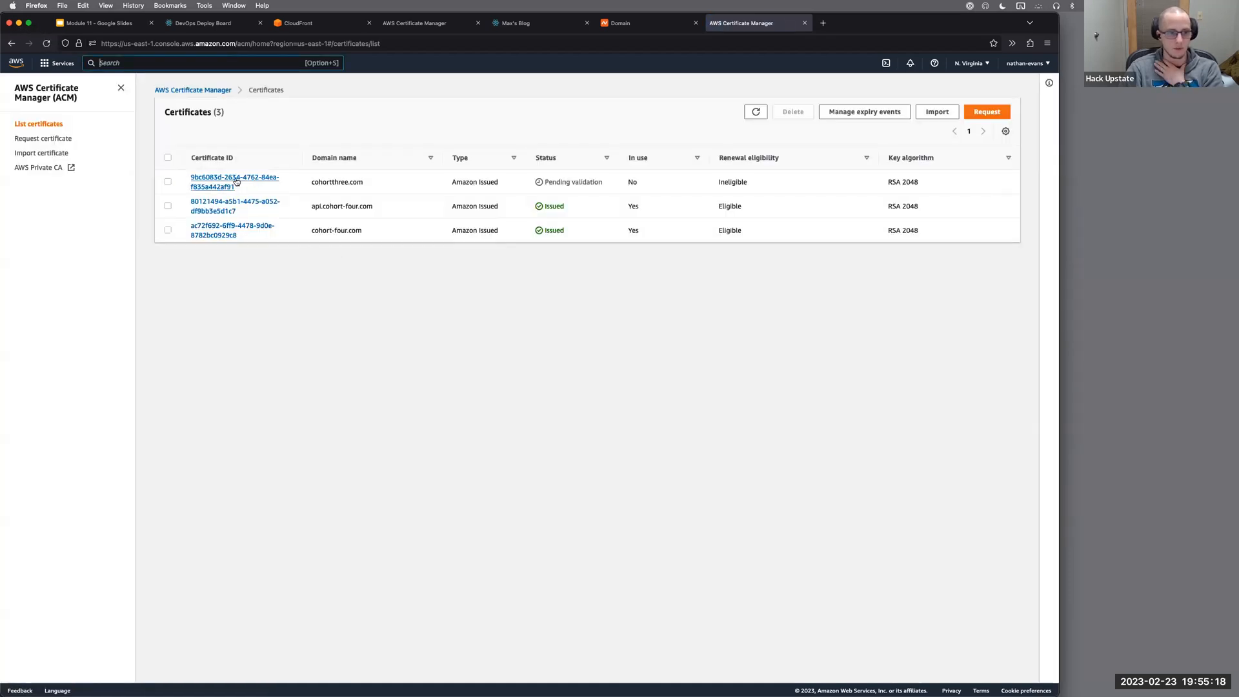
pyautogui.click(236, 183)
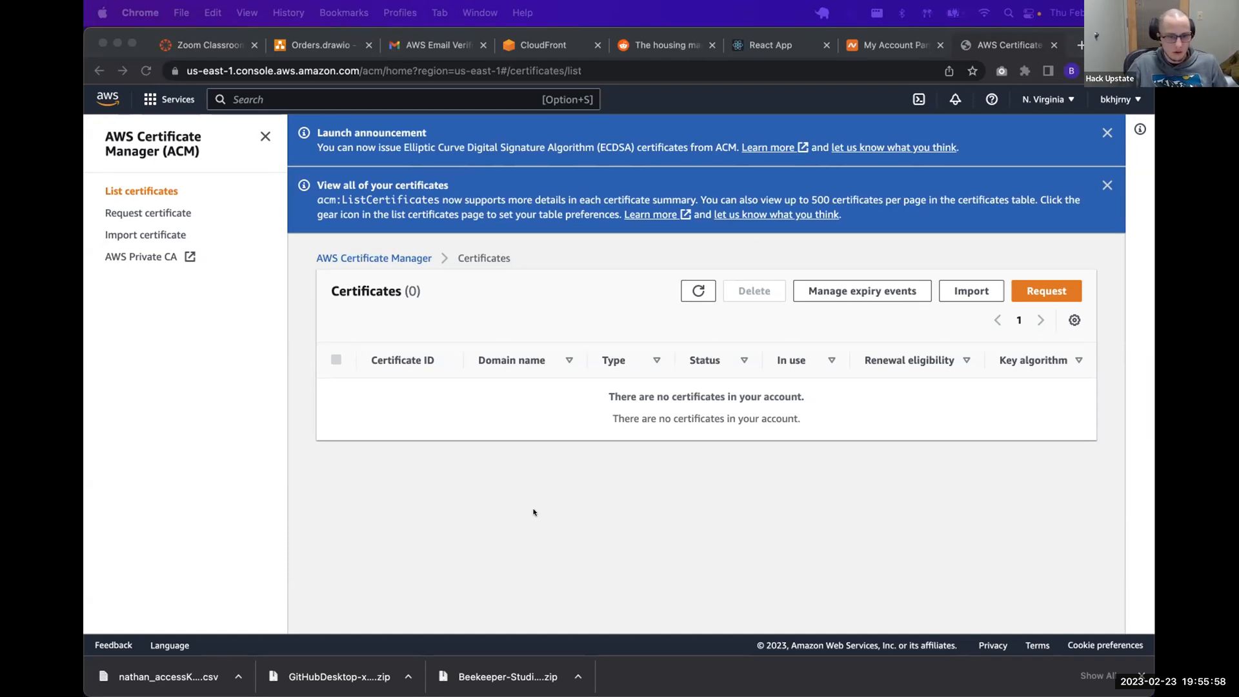
# - Start a public certificate request in the student's AWS account with checkballapp.com as the fully qualified domain name
pyautogui.click(146, 71)
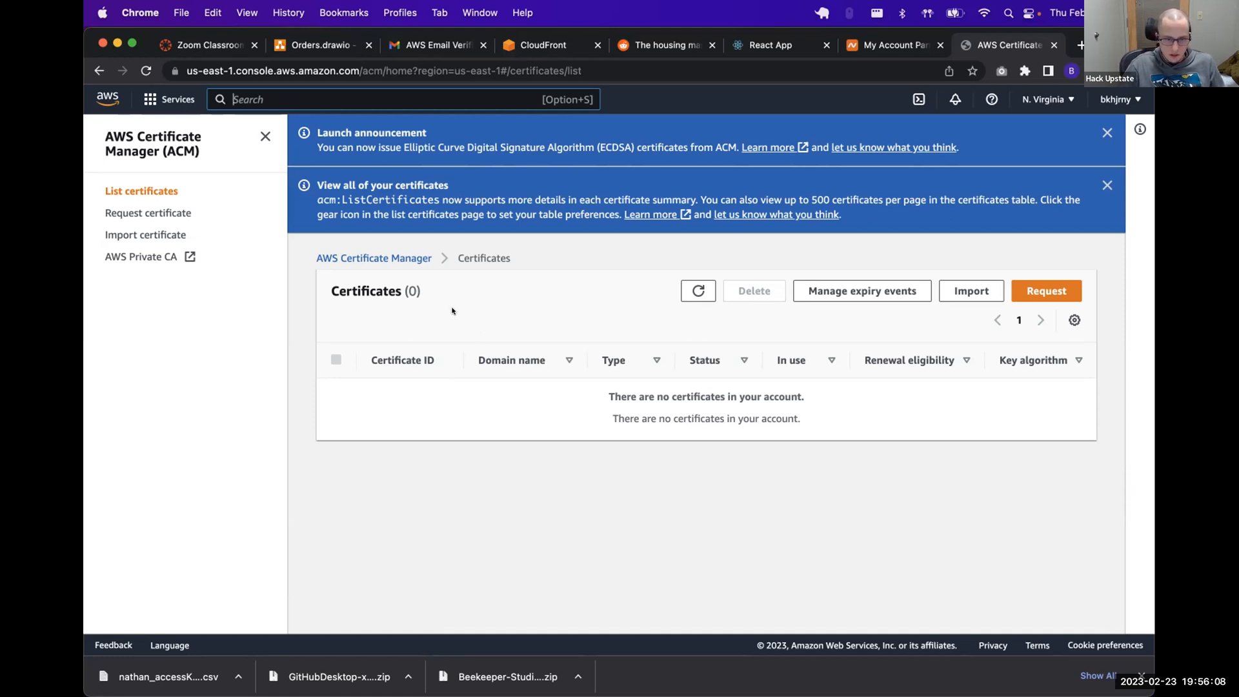
pyautogui.click(1040, 289)
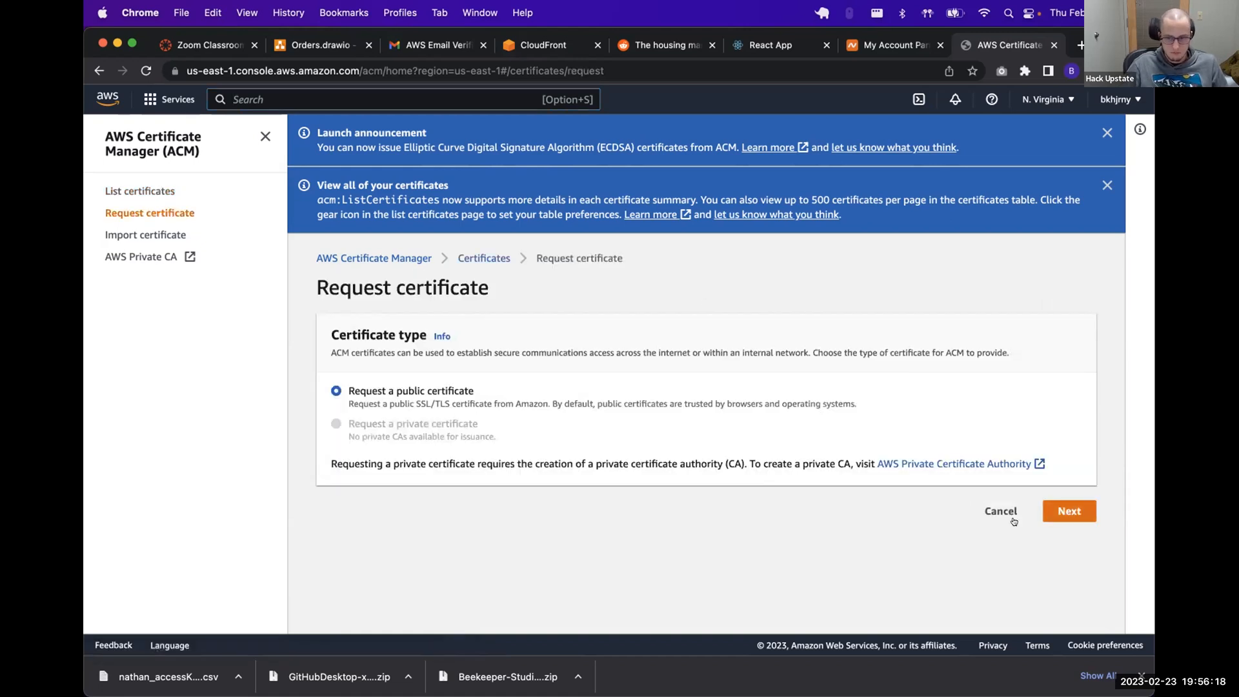
pyautogui.click(1066, 510)
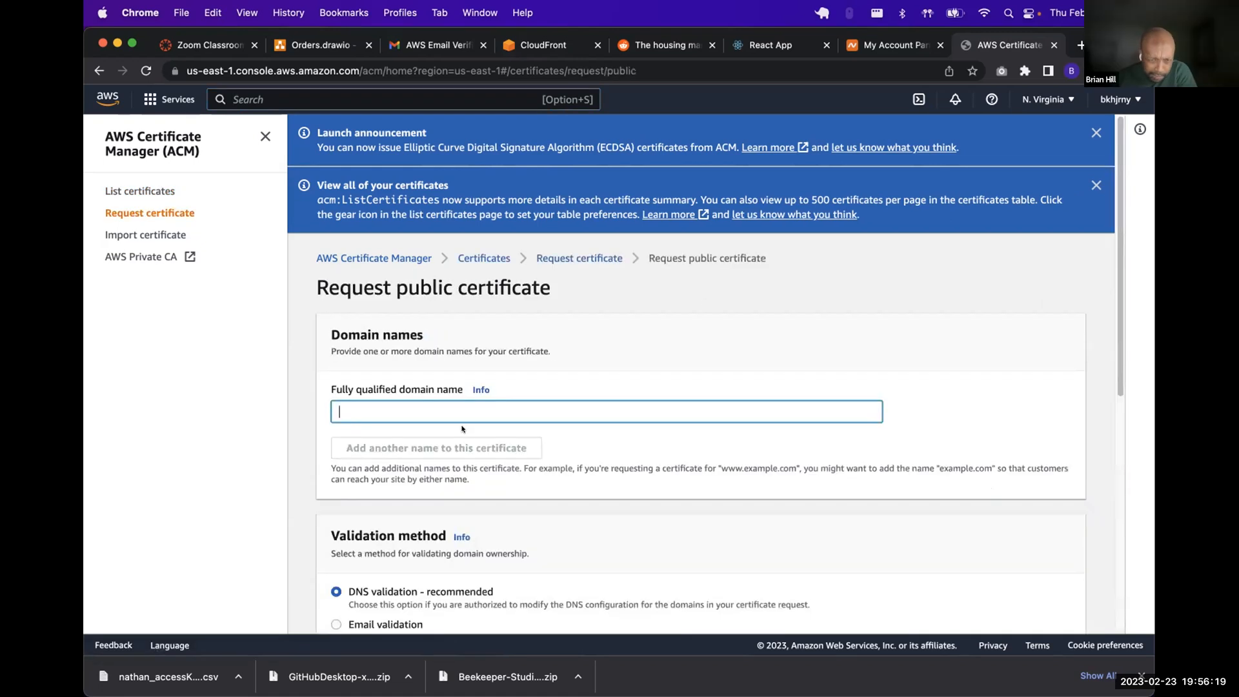
pyautogui.rightClick(347, 408)
pyautogui.click(391, 515)
pyautogui.click(351, 449)
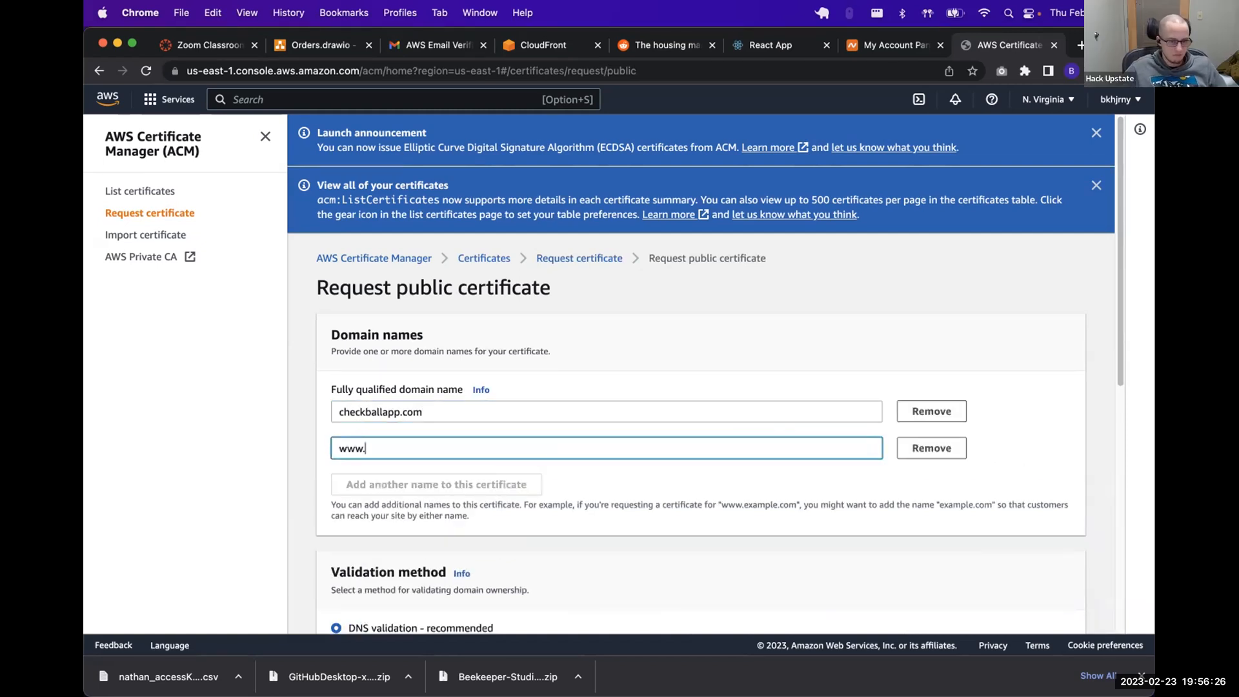
pyautogui.write('www.')
pyautogui.write('checkballapp.com')
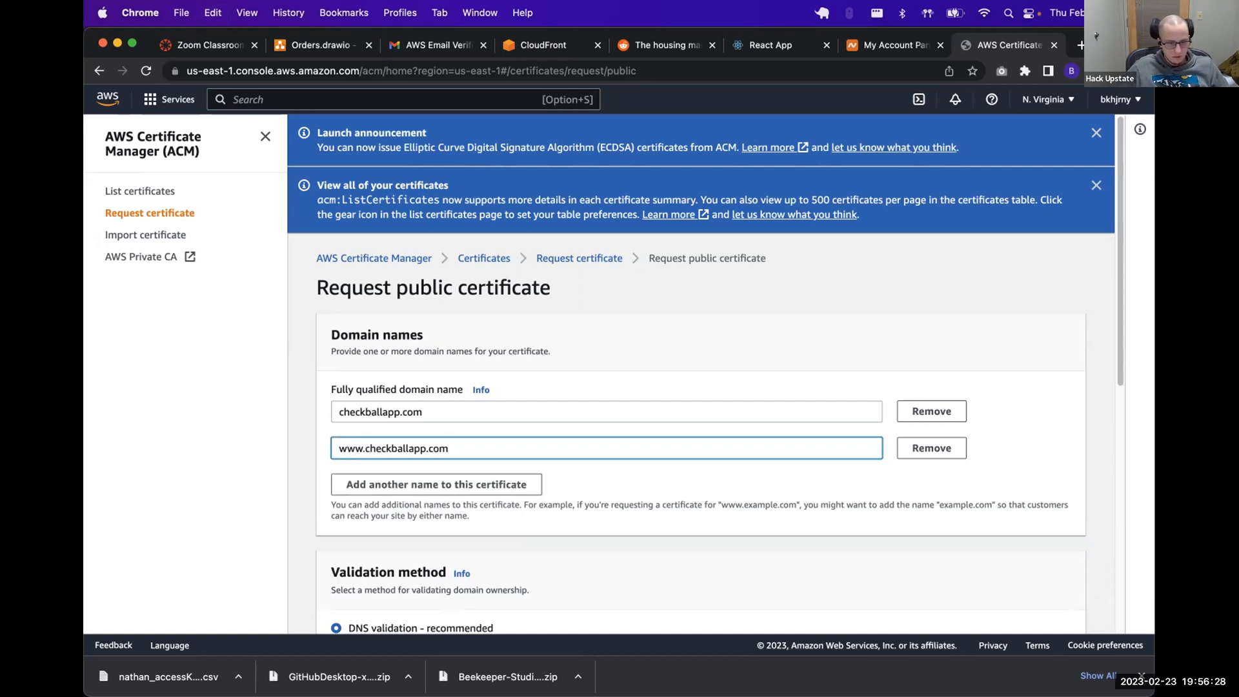
# - Submit the checkballapp.com certificate request with DNS validation and the RSA 2048 key algorithm
pyautogui.scroll(-5, 723, 335)
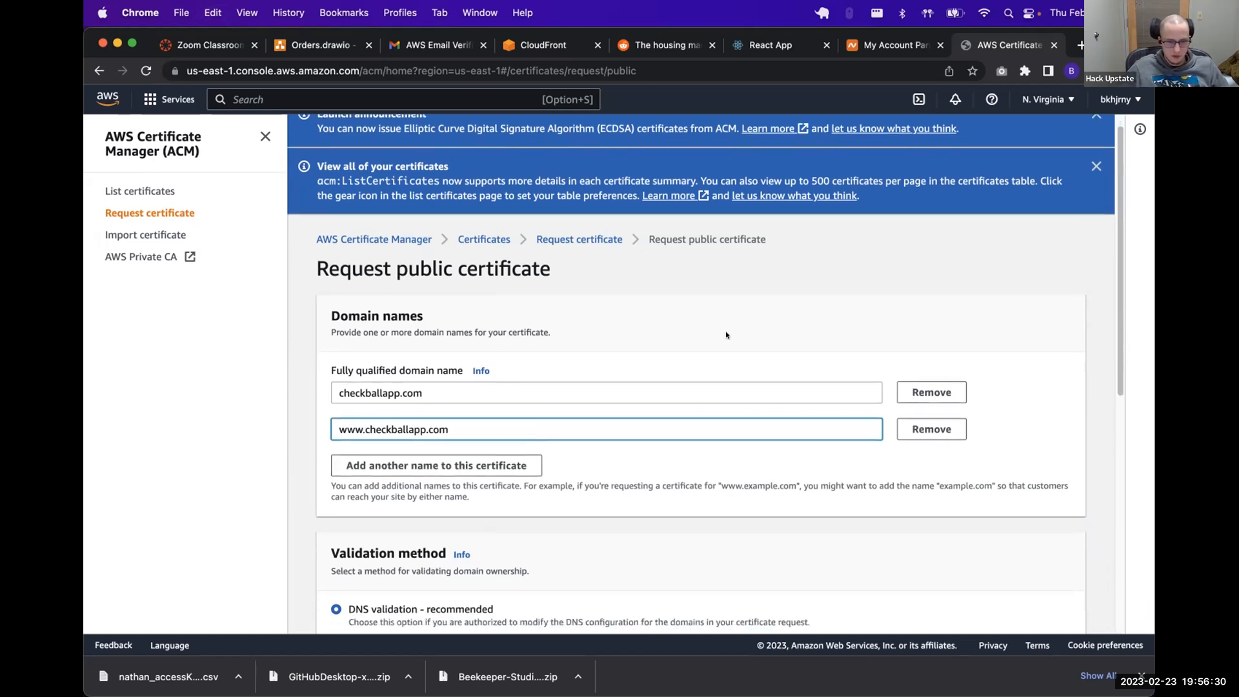
pyautogui.scroll(-6, 716, 339)
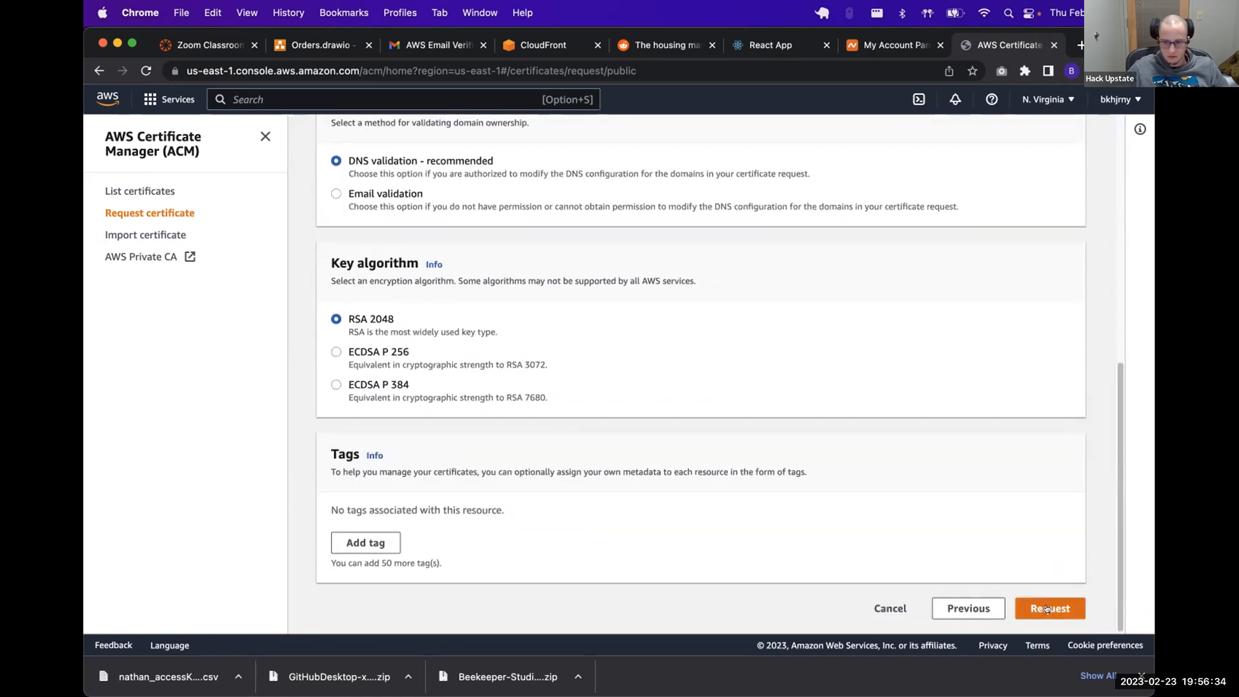
pyautogui.click(1046, 608)
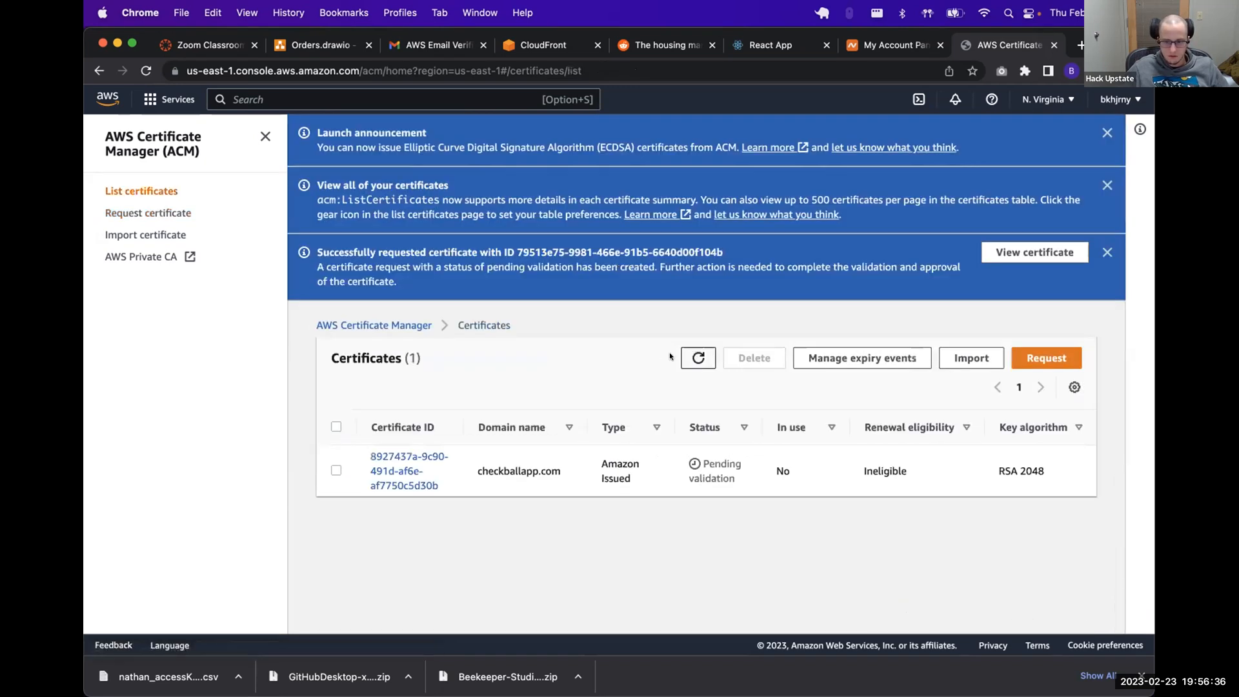
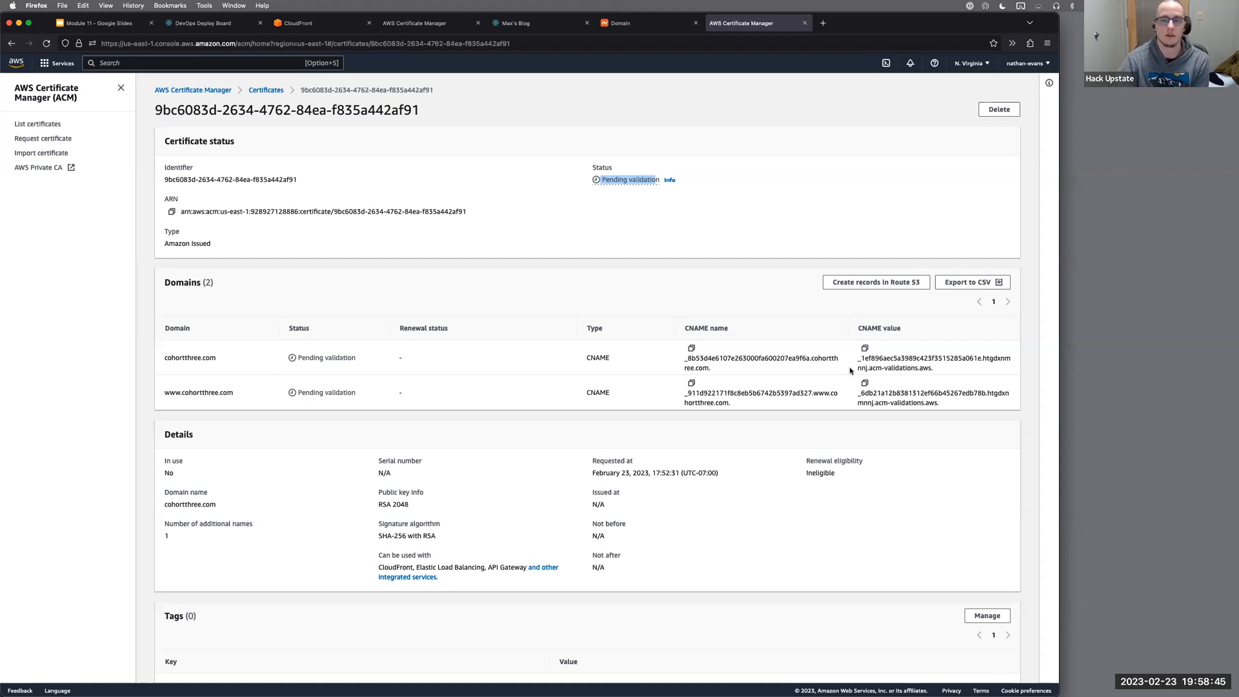
# - Examine the CNAME name and value that validate cohortthree.com in its certificate details
pyautogui.moveTo(790, 365); pyautogui.dragTo(683, 357)
pyautogui.moveTo(935, 368); pyautogui.dragTo(854, 359)
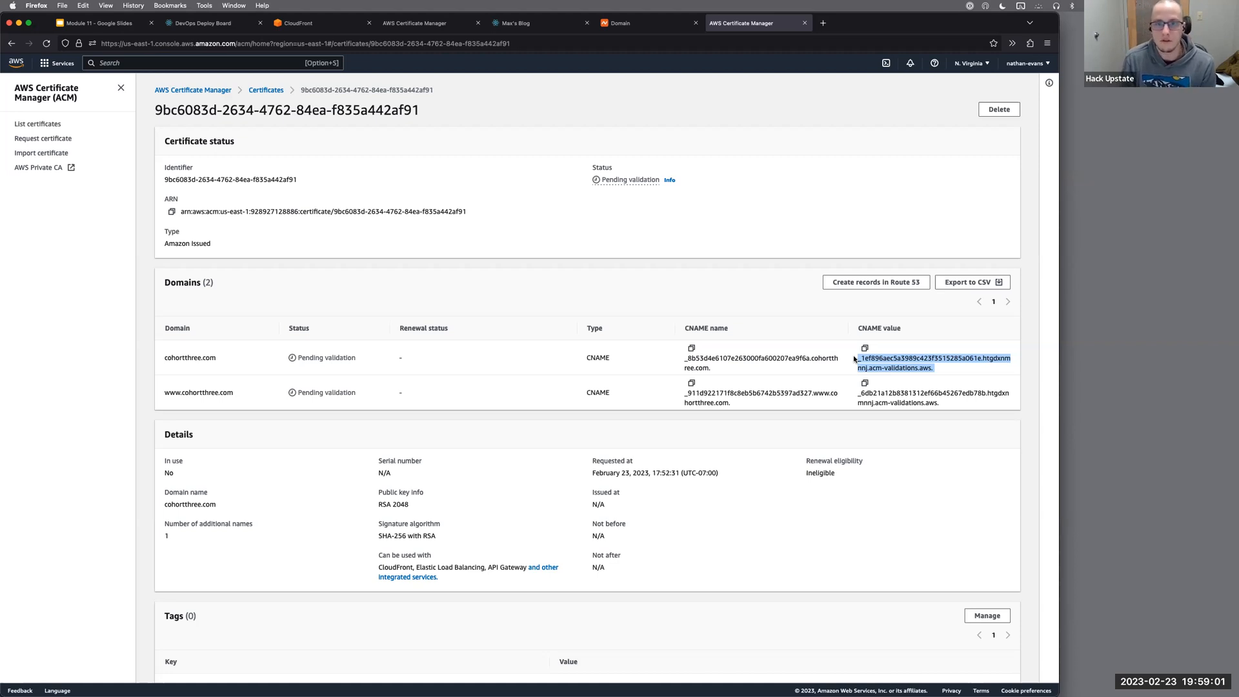
pyautogui.click(639, 23)
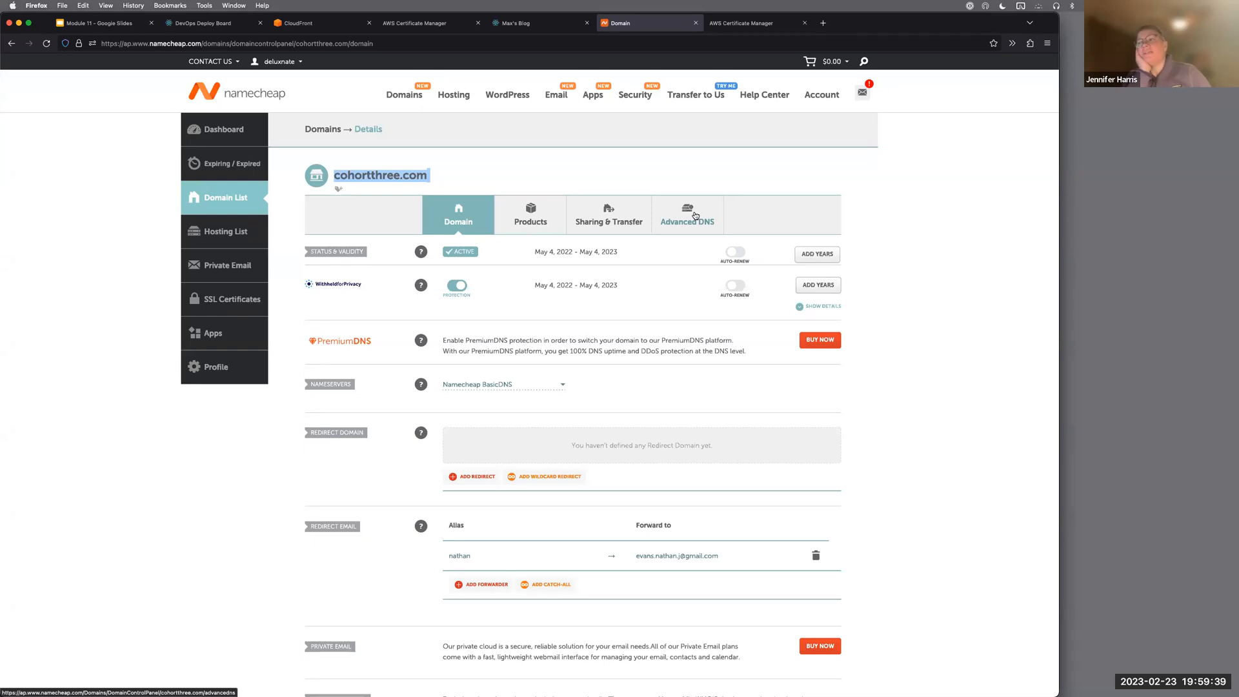
pyautogui.click(742, 22)
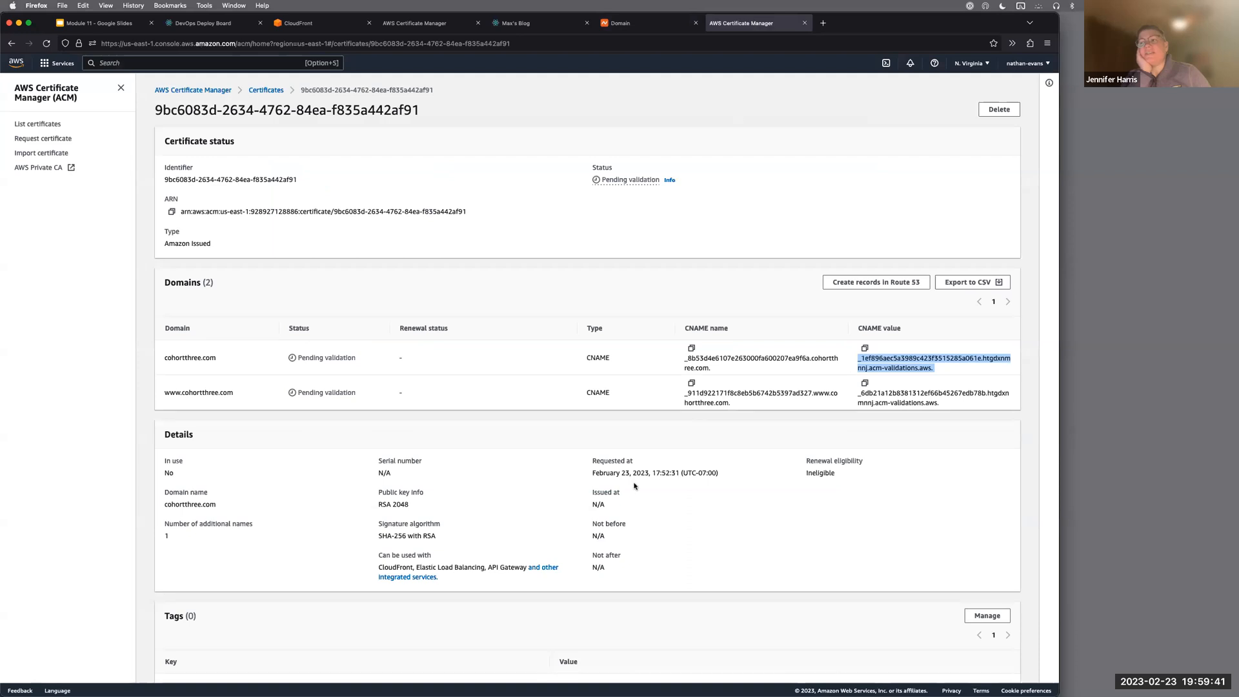
pyautogui.scroll(-2, 592, 421)
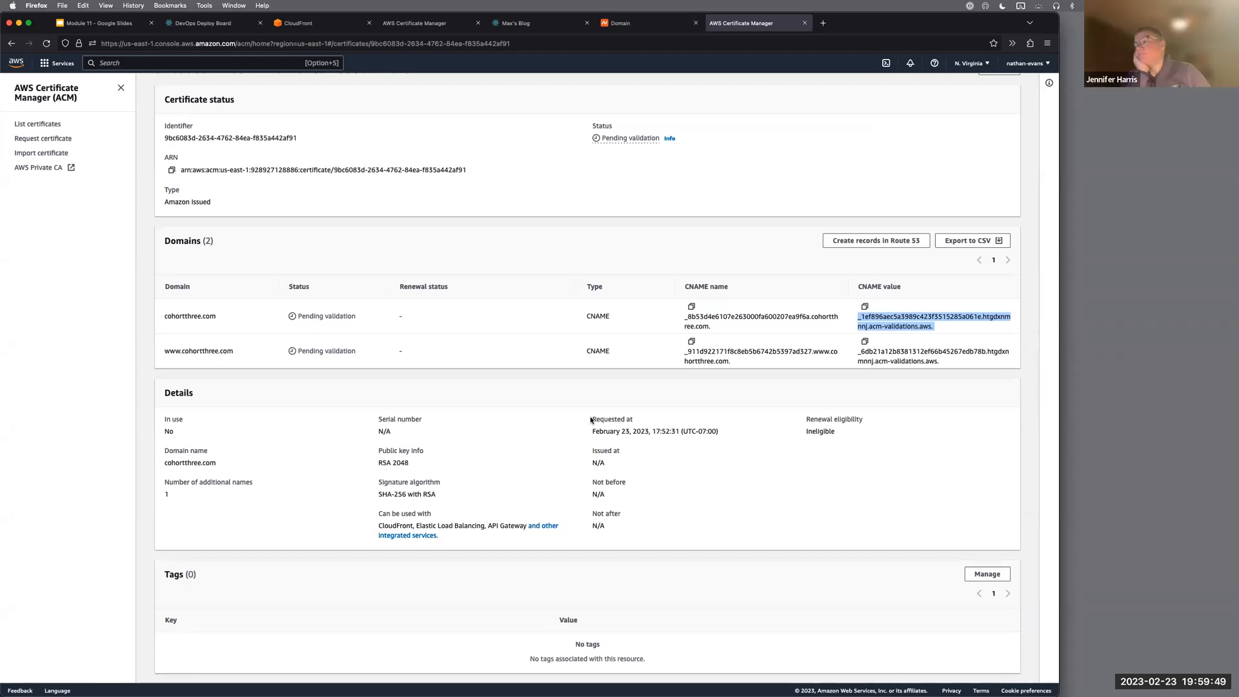
pyautogui.scroll(1, 503, 422)
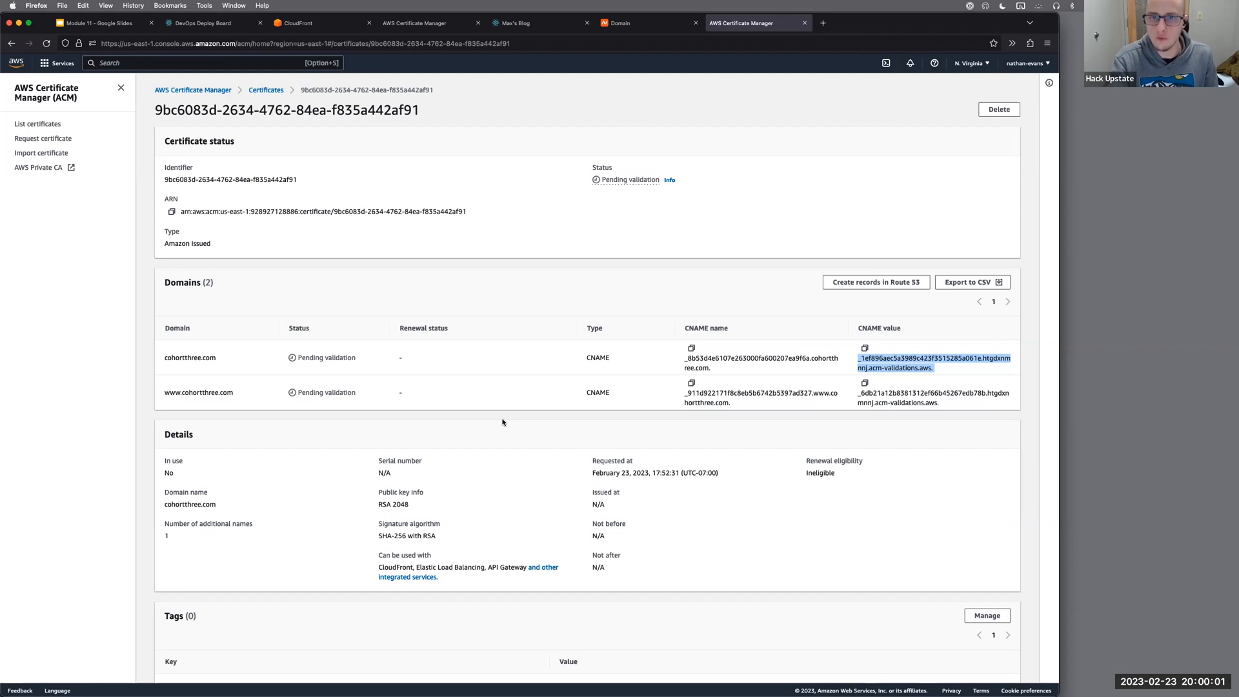
# - Switch to Namecheap and open the Advanced DNS settings of cohortthree.com from the account dashboard
pyautogui.click(653, 31)
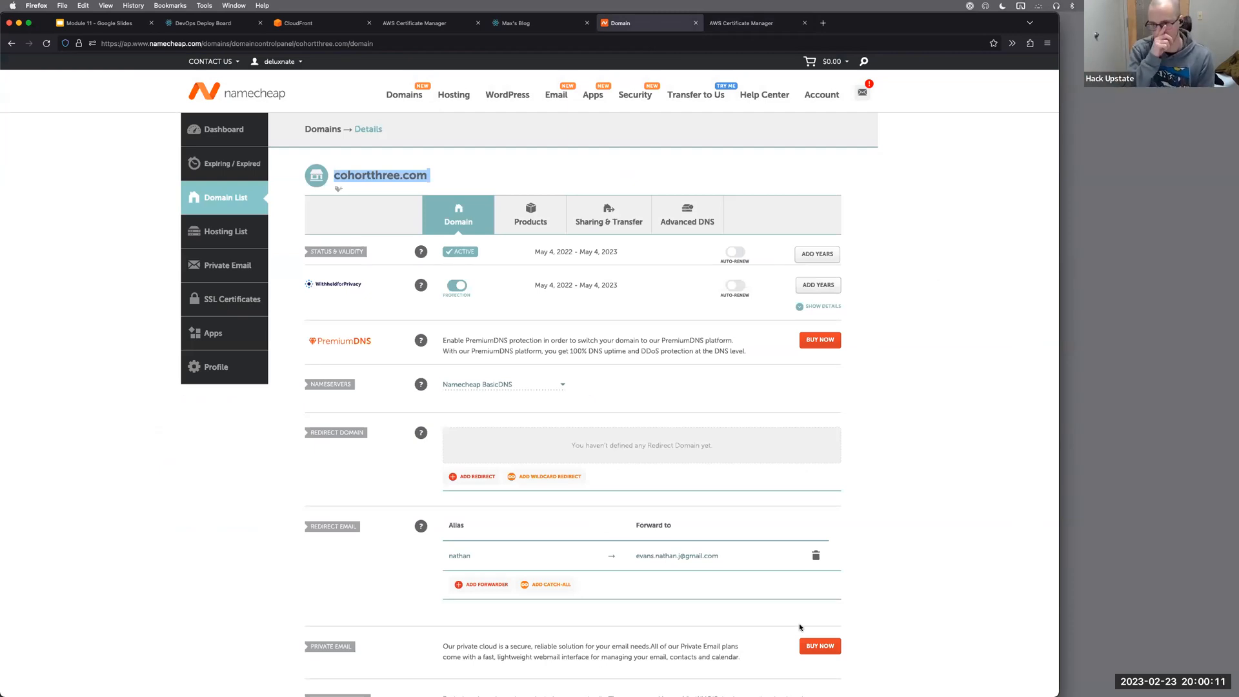
pyautogui.click(205, 121)
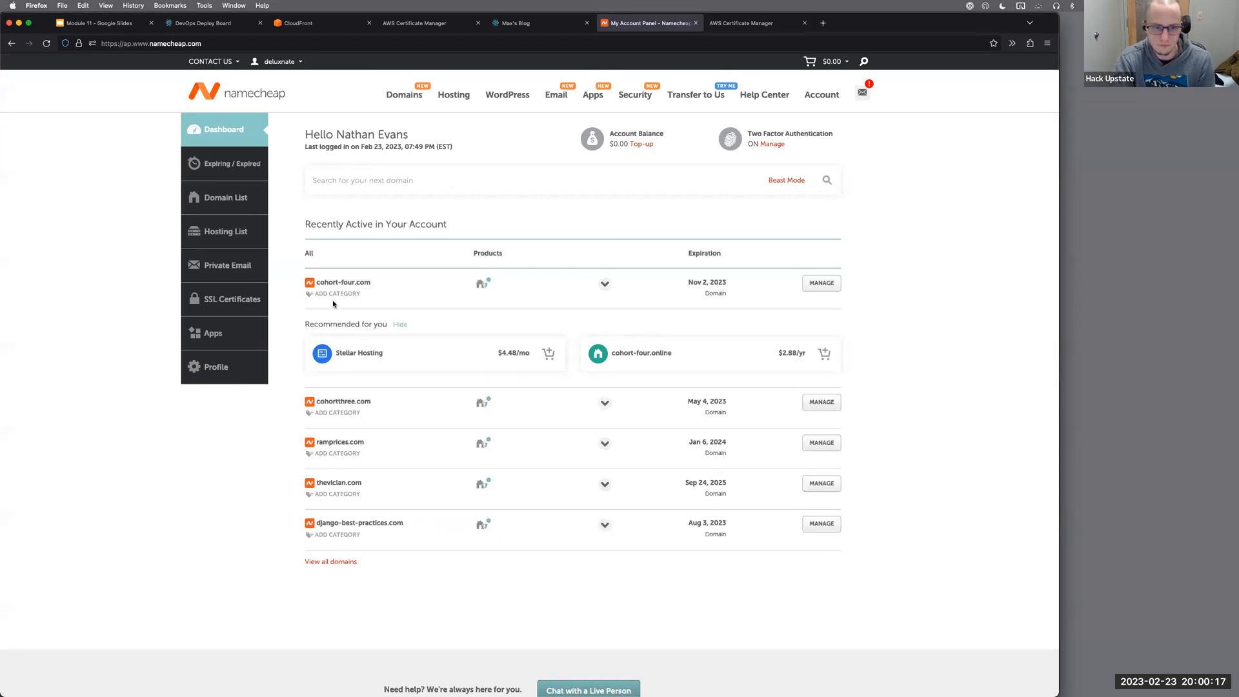
pyautogui.click(814, 402)
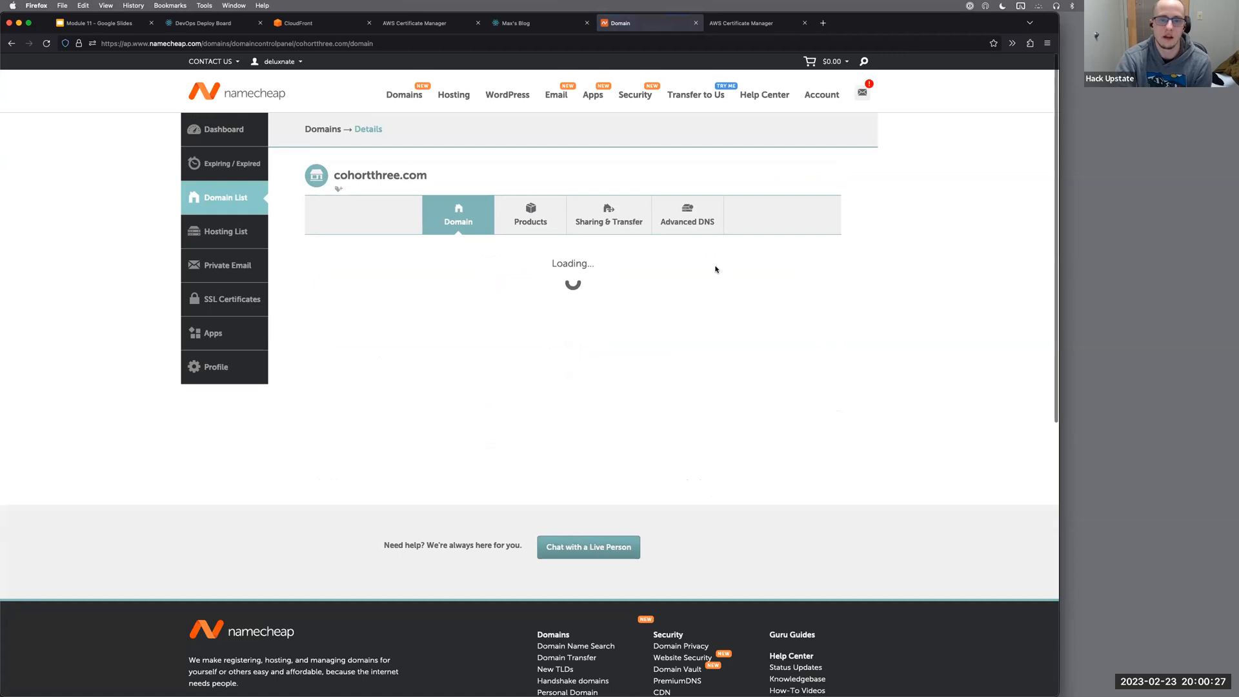
pyautogui.click(695, 214)
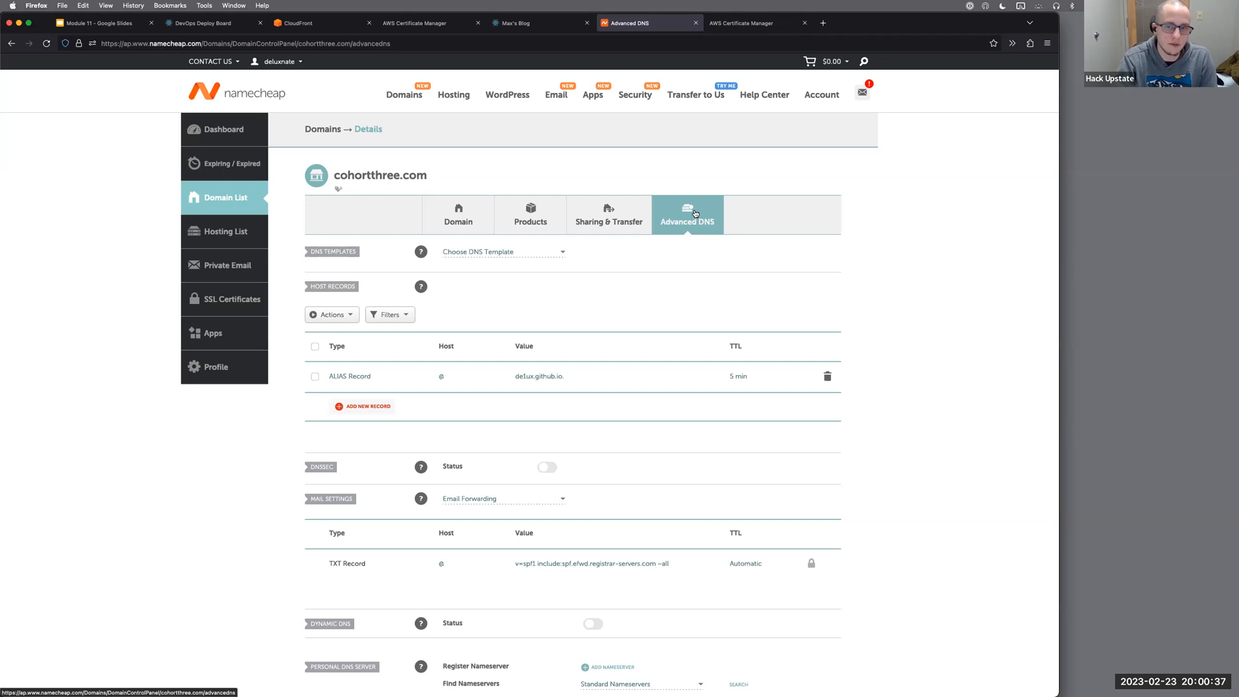
# - Check the nameserver options in the general domain settings of cohortthree.com without changing the selection
pyautogui.click(480, 221)
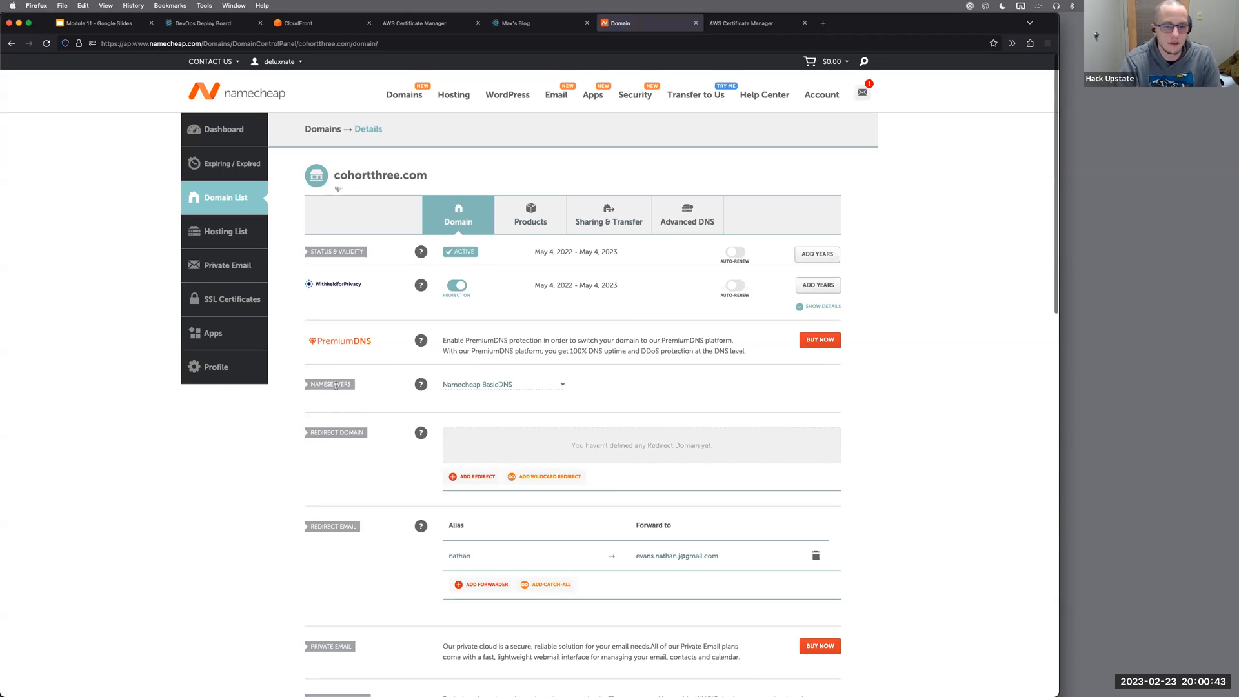
pyautogui.moveTo(354, 386); pyautogui.dragTo(305, 385)
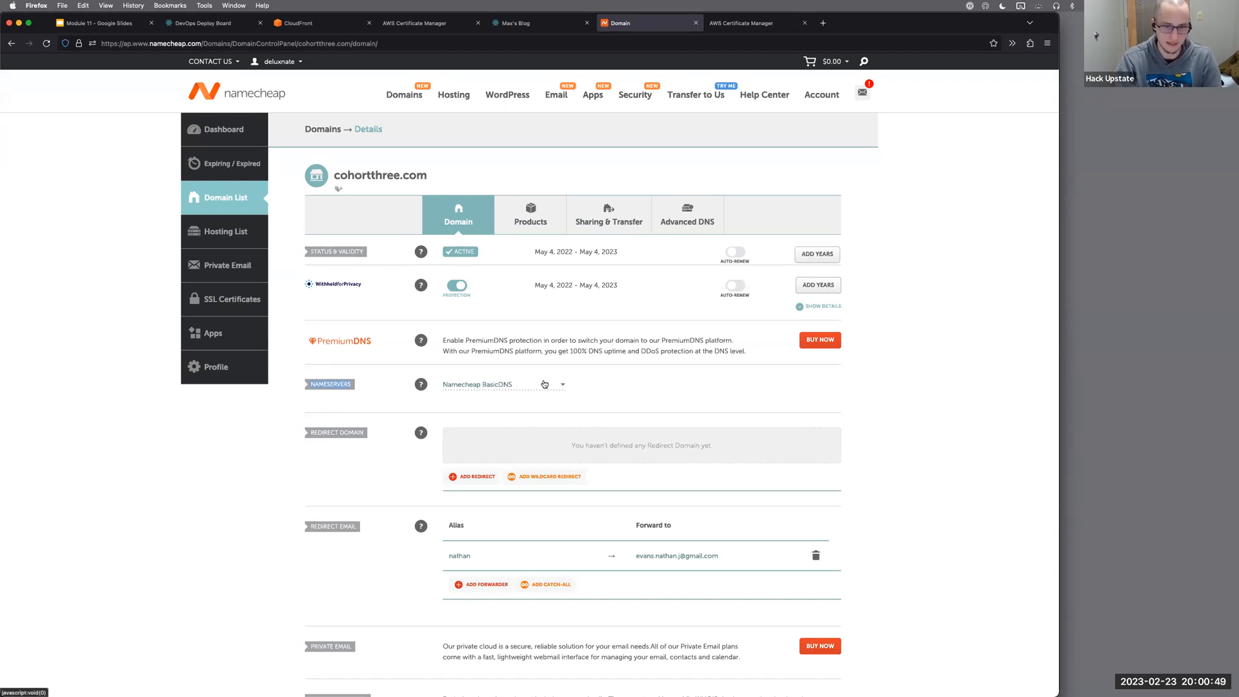
pyautogui.click(544, 385)
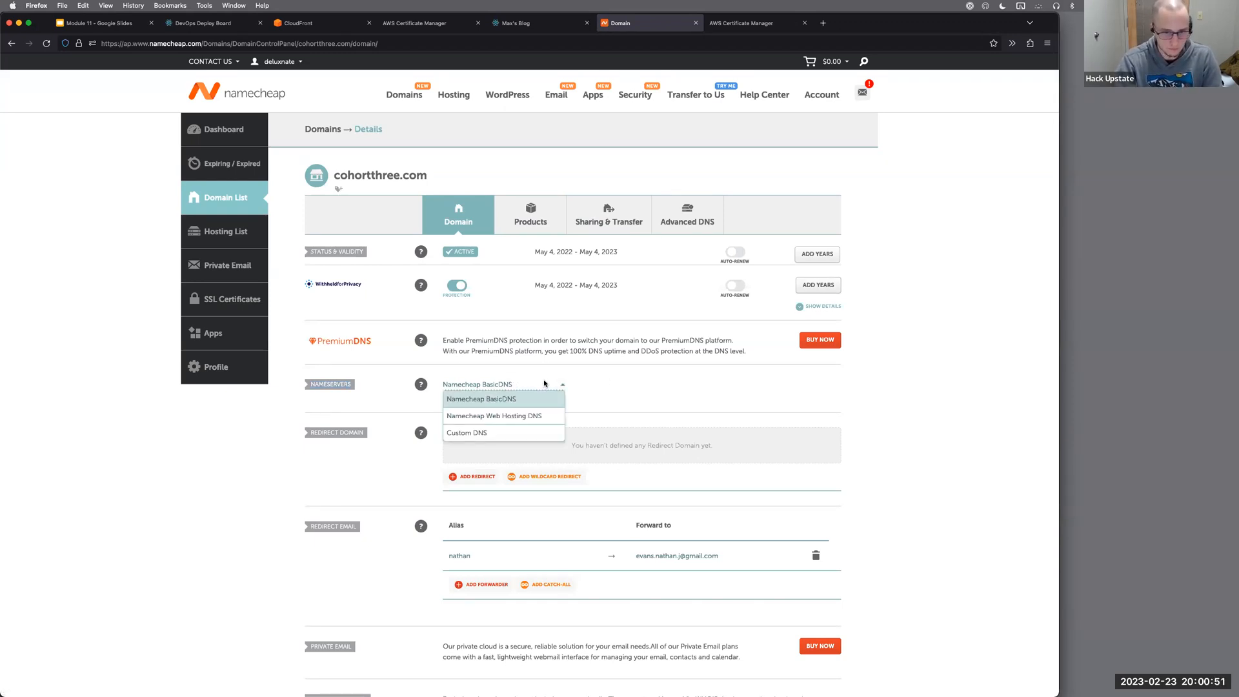
pyautogui.click(545, 385)
# - Delete the ALIAS host record from the Advanced DNS settings of cohortthree.com
pyautogui.click(690, 205)
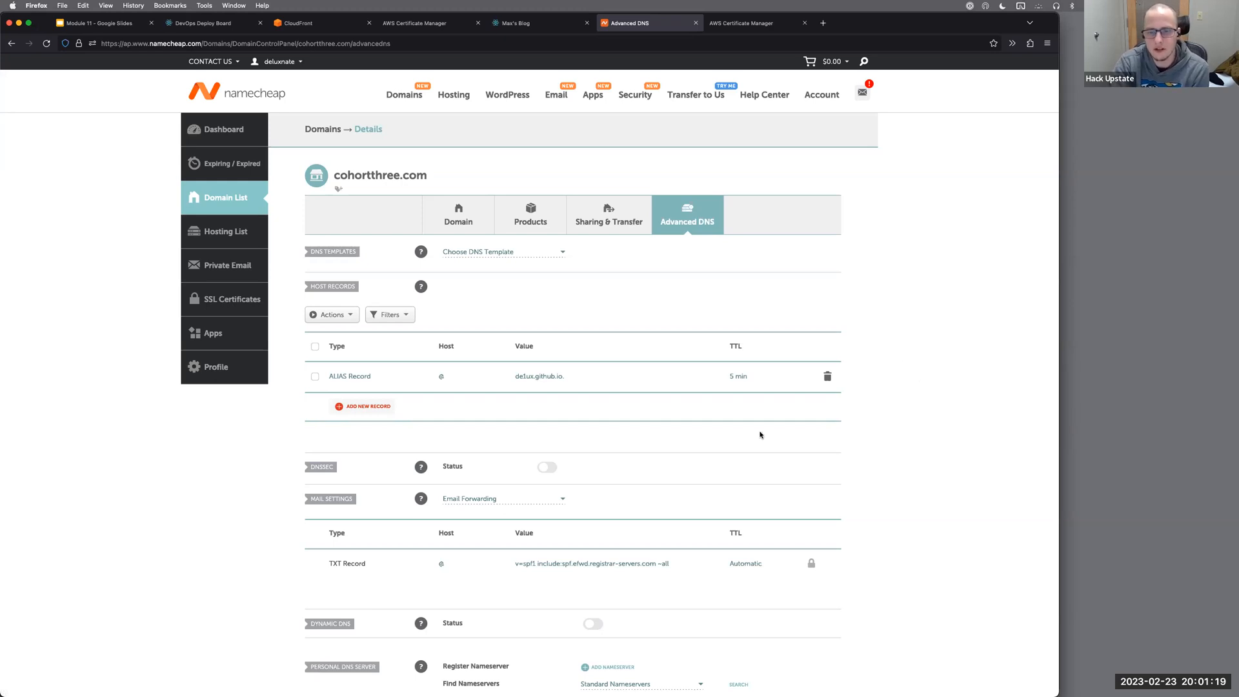
pyautogui.click(827, 378)
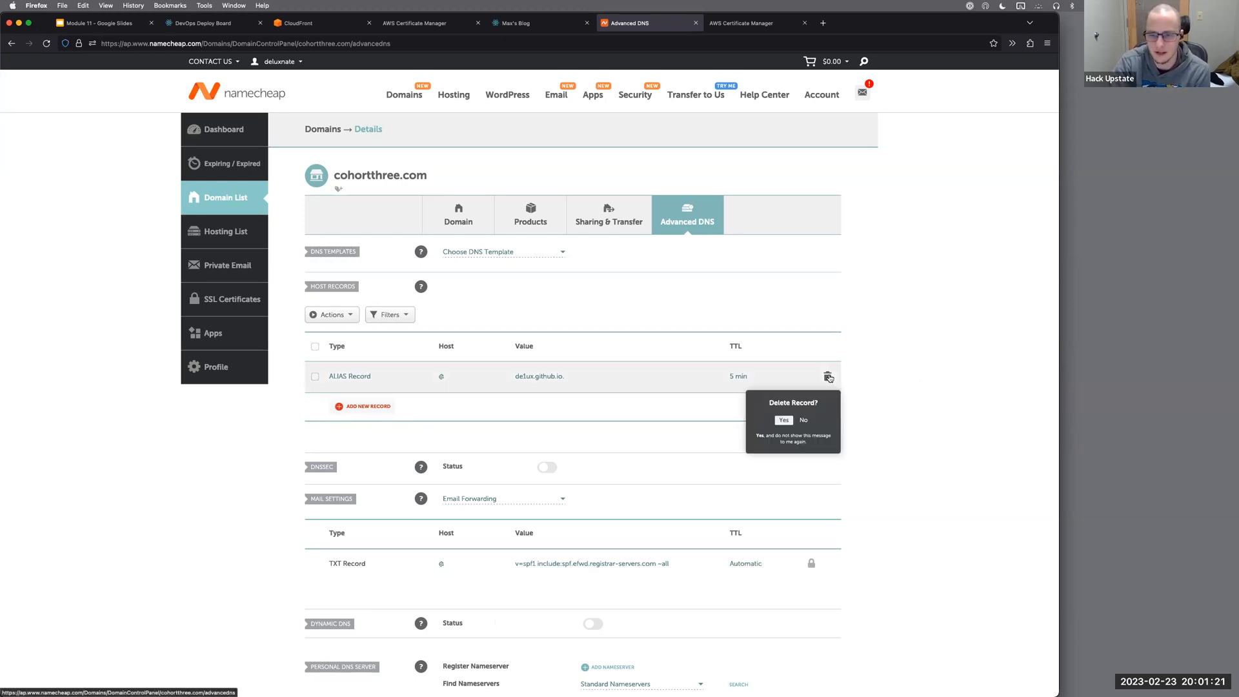
pyautogui.click(781, 422)
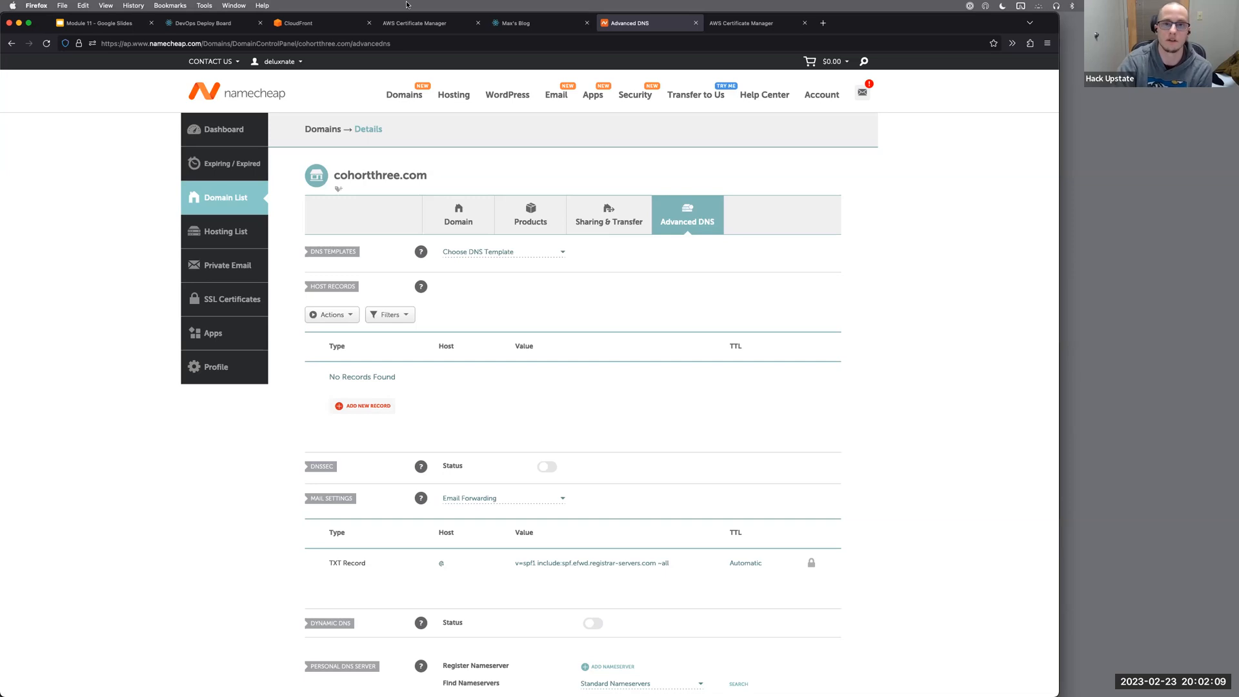
# - Add a new host record of type CNAME to cohortthree.com, leaving its host and target empty
pyautogui.click(412, 23)
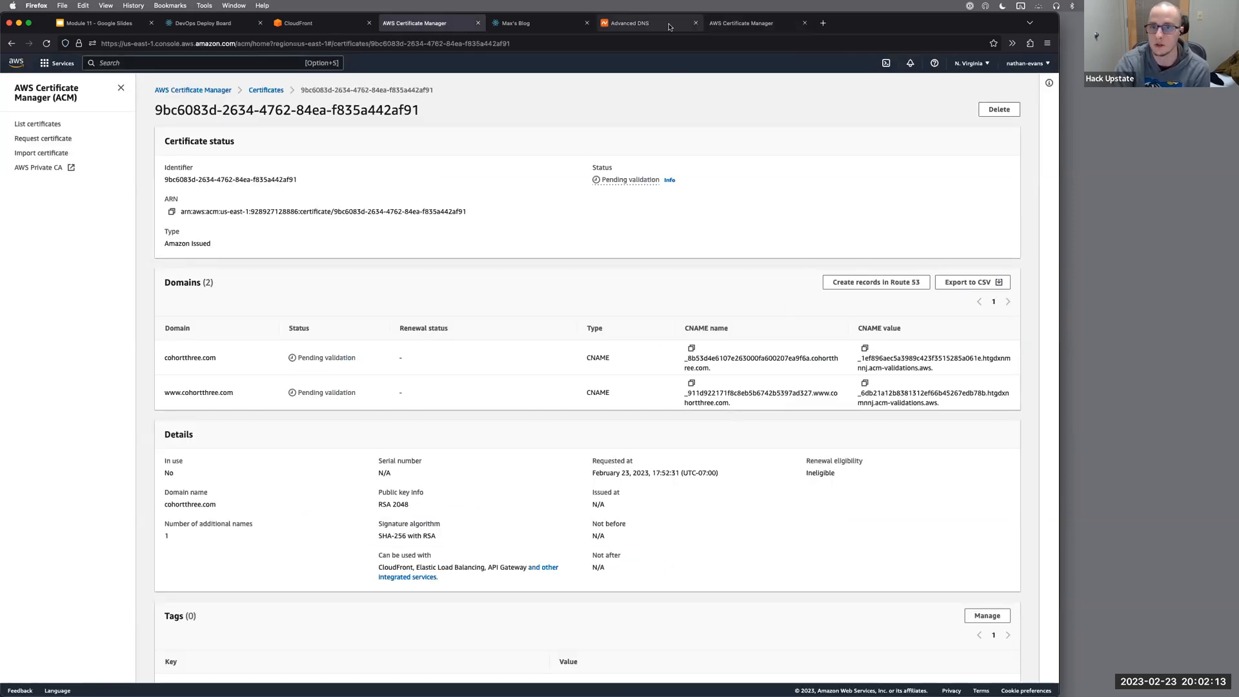
pyautogui.click(645, 23)
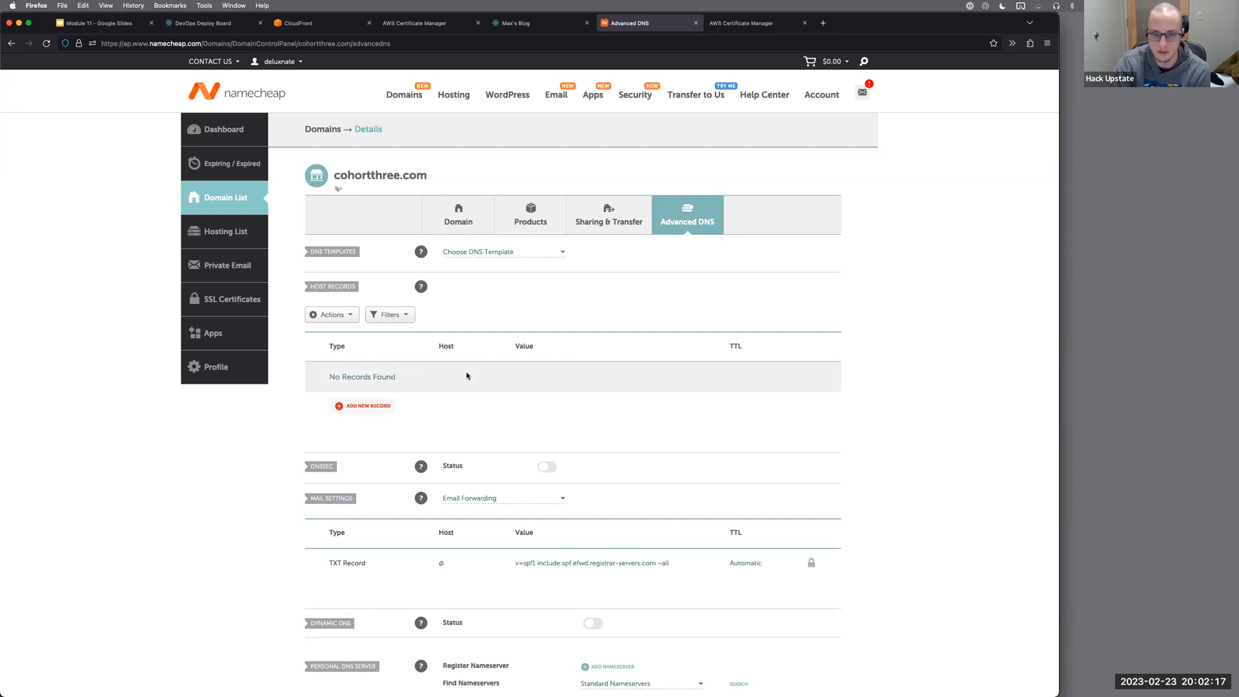
pyautogui.click(361, 406)
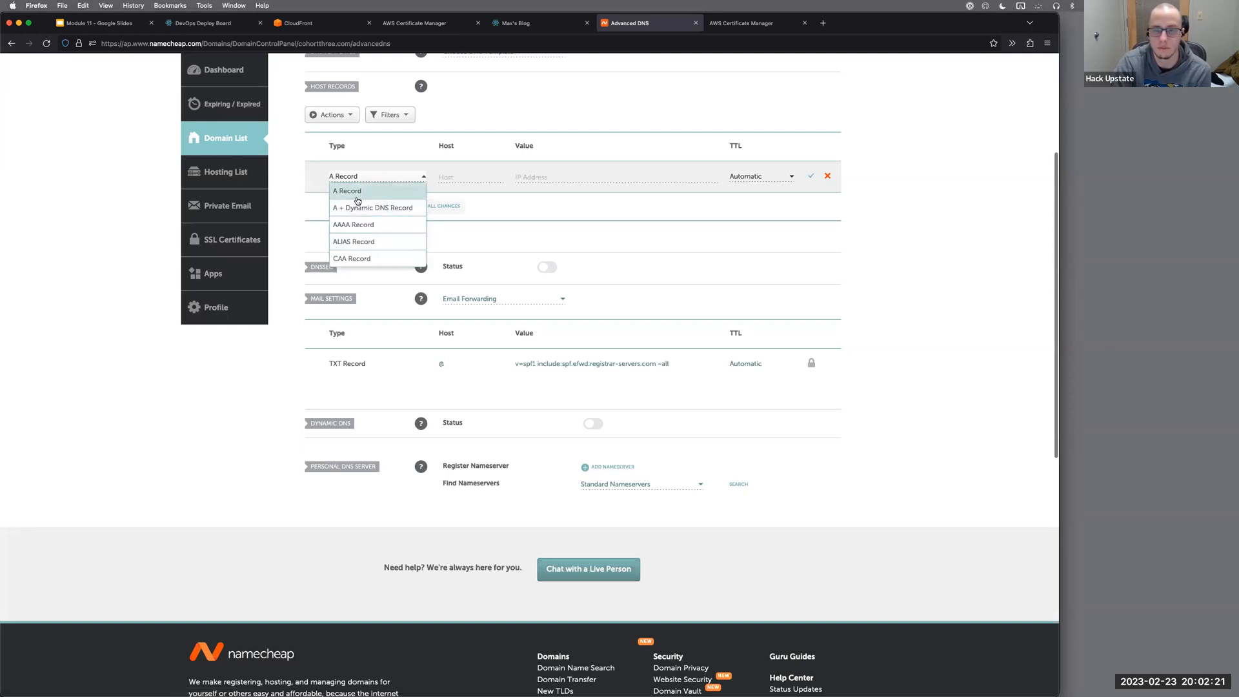
pyautogui.scroll(-3, 371, 239)
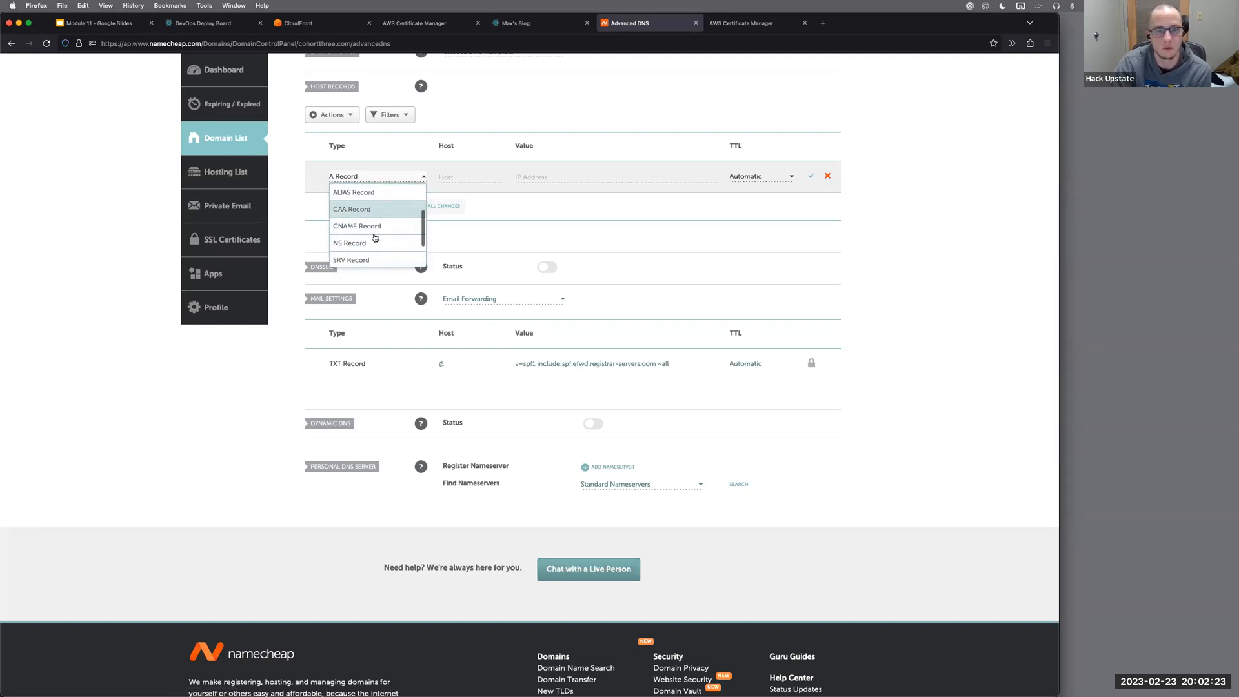
pyautogui.click(370, 224)
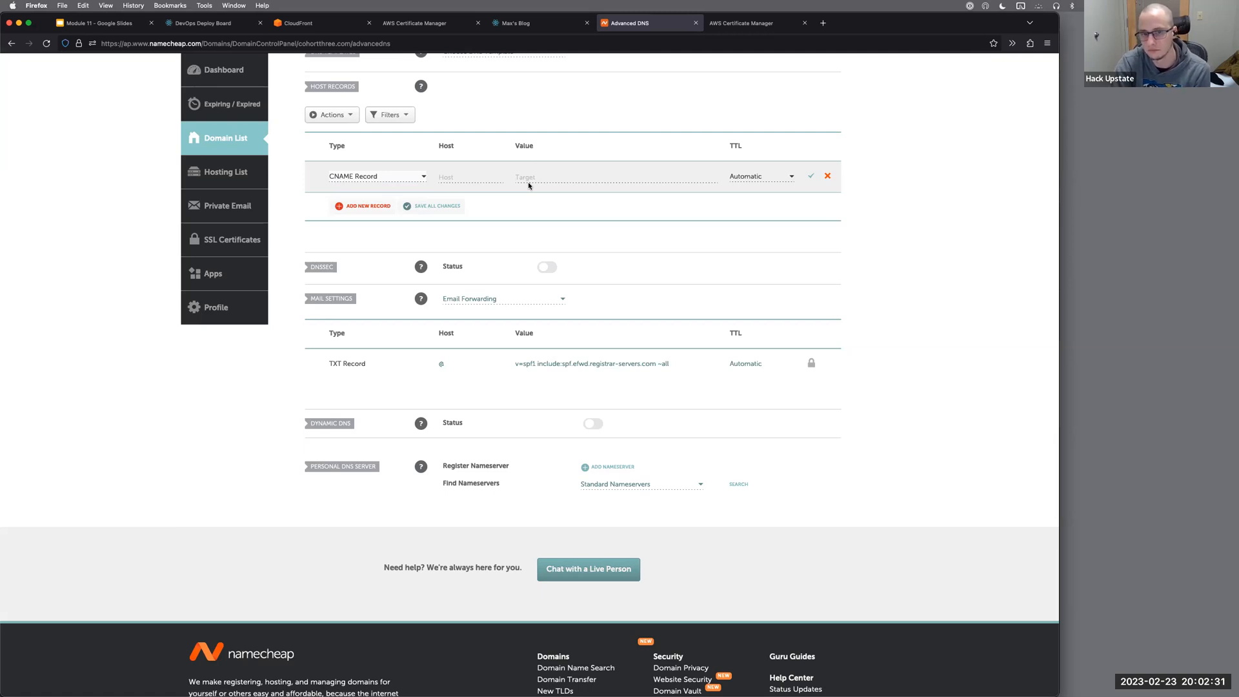
pyautogui.scroll(2, 529, 185)
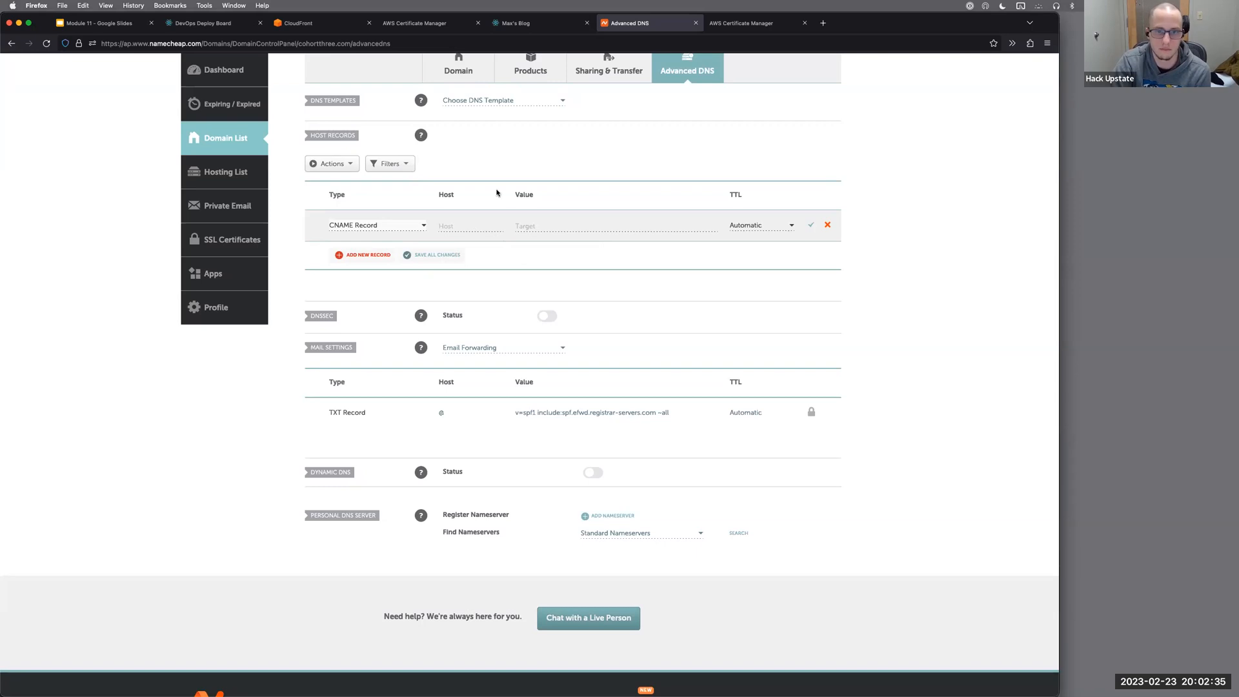
# - Close the CloudFront distribution settings page and return to the Advanced DNS settings of cohortthree.com
pyautogui.click(325, 24)
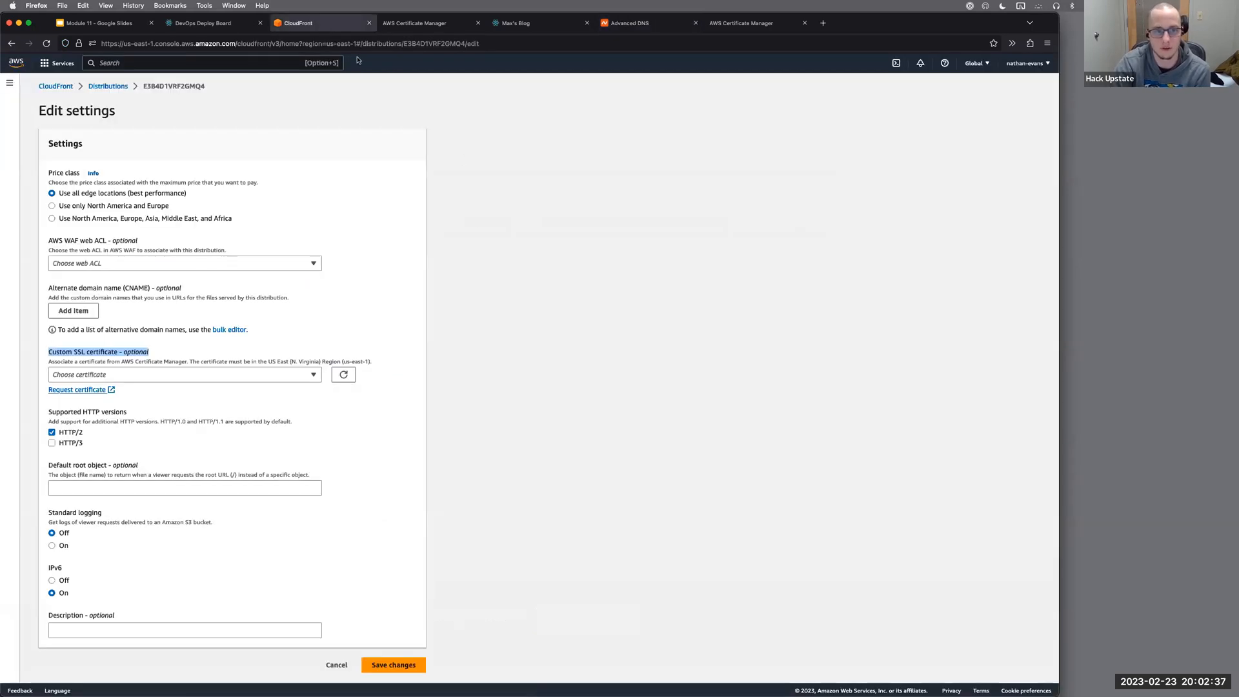
pyautogui.click(369, 23)
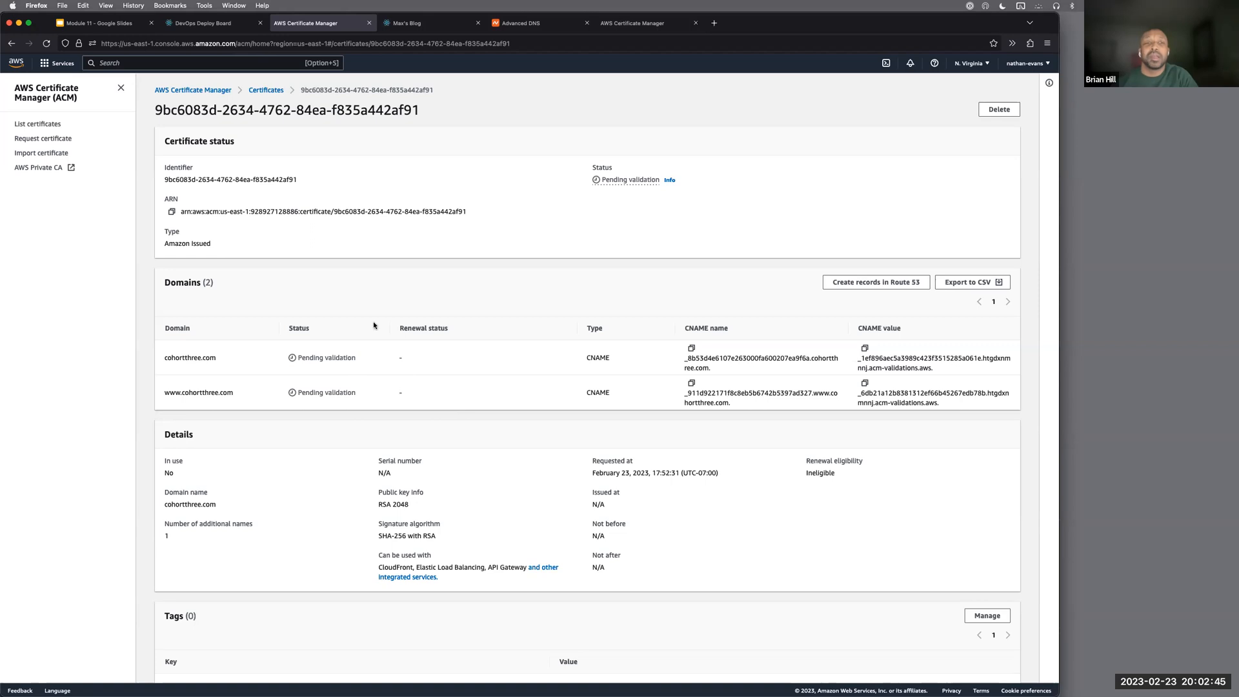
pyautogui.click(530, 26)
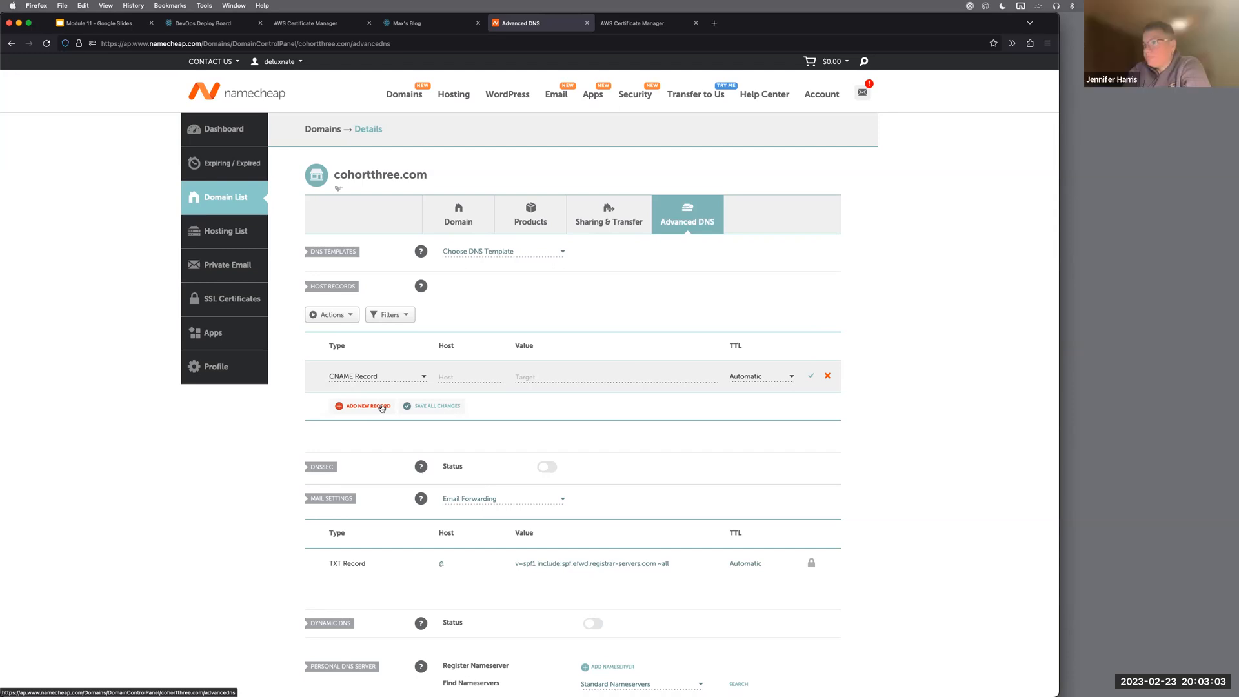
# - Review the nameserver choices for cohortthree.com again, keep Namecheap BasicDNS and return to Advanced DNS
pyautogui.click(473, 223)
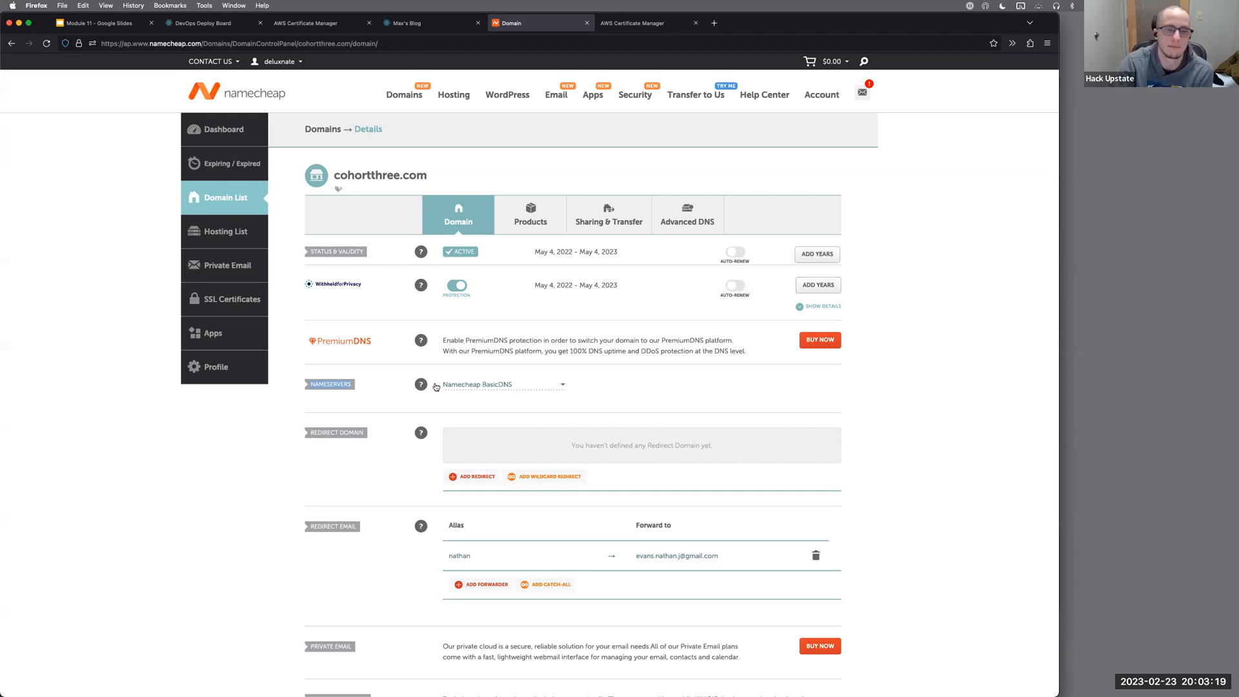
pyautogui.moveTo(423, 386)
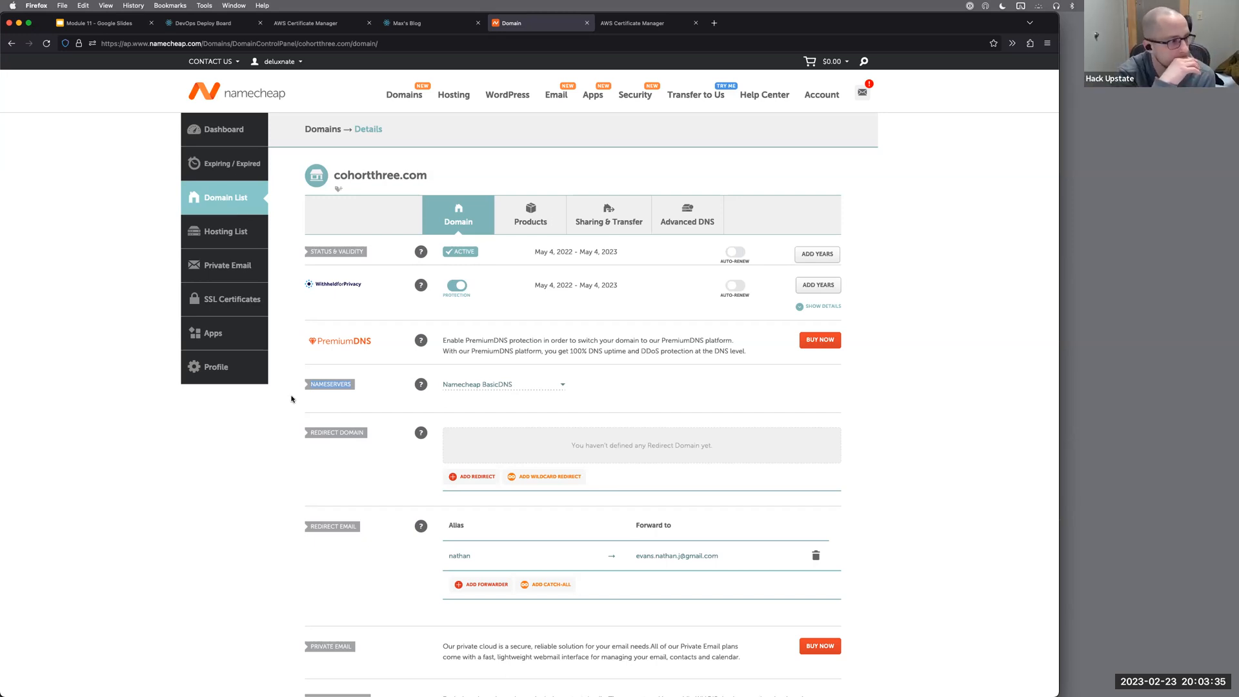
pyautogui.click(539, 383)
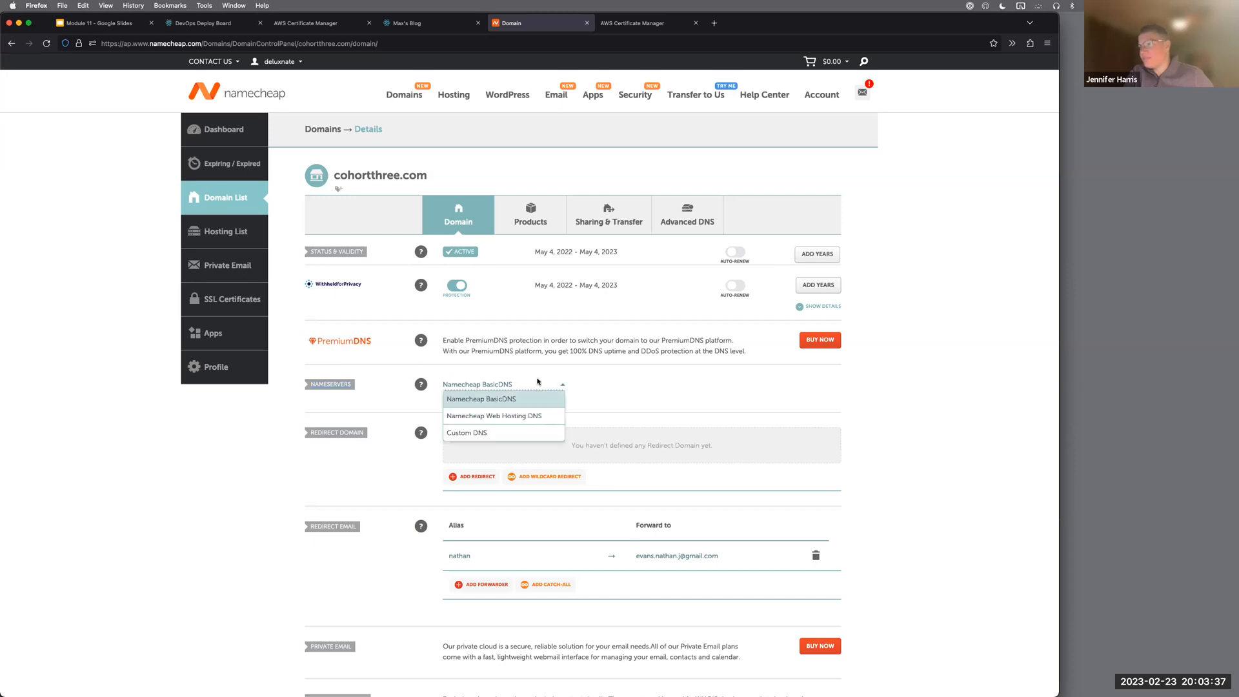
pyautogui.click(537, 382)
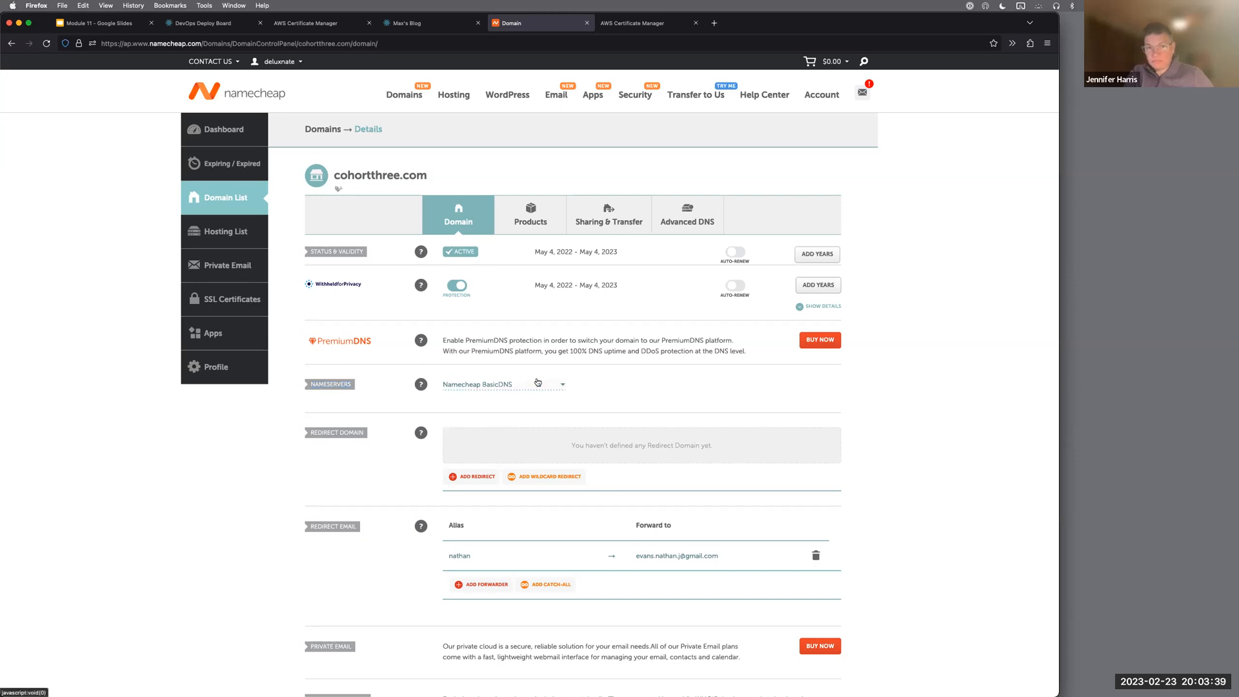
pyautogui.click(485, 385)
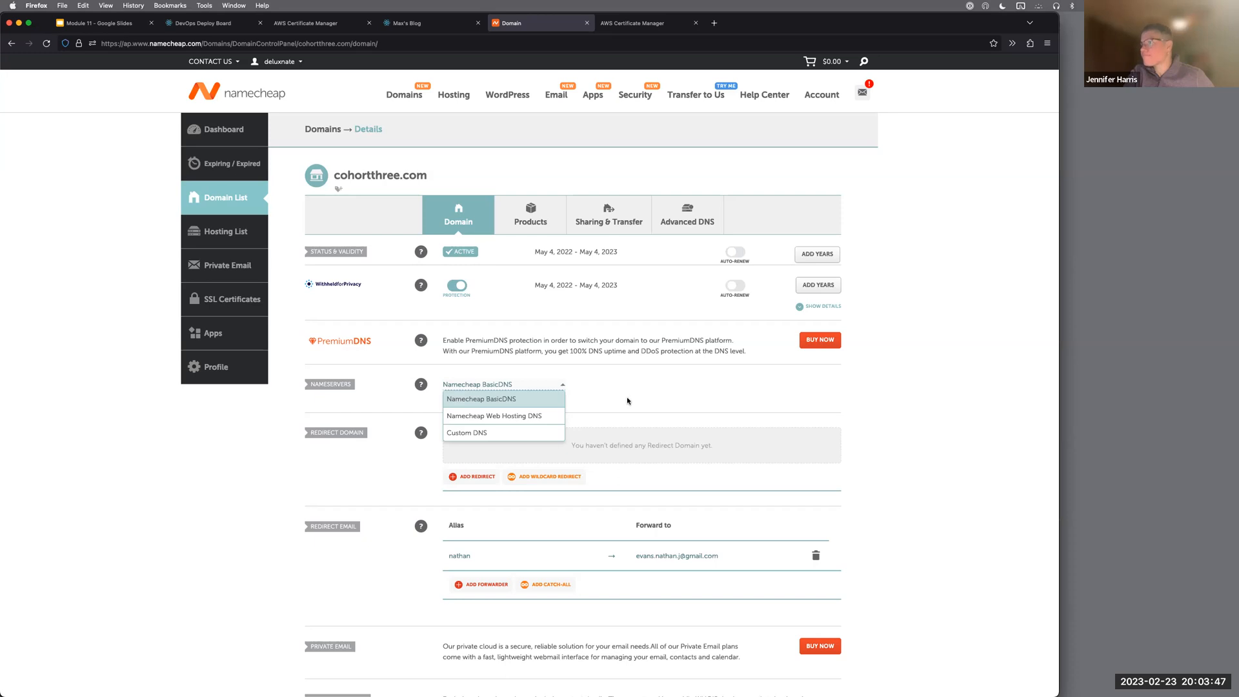
pyautogui.click(631, 397)
pyautogui.click(670, 216)
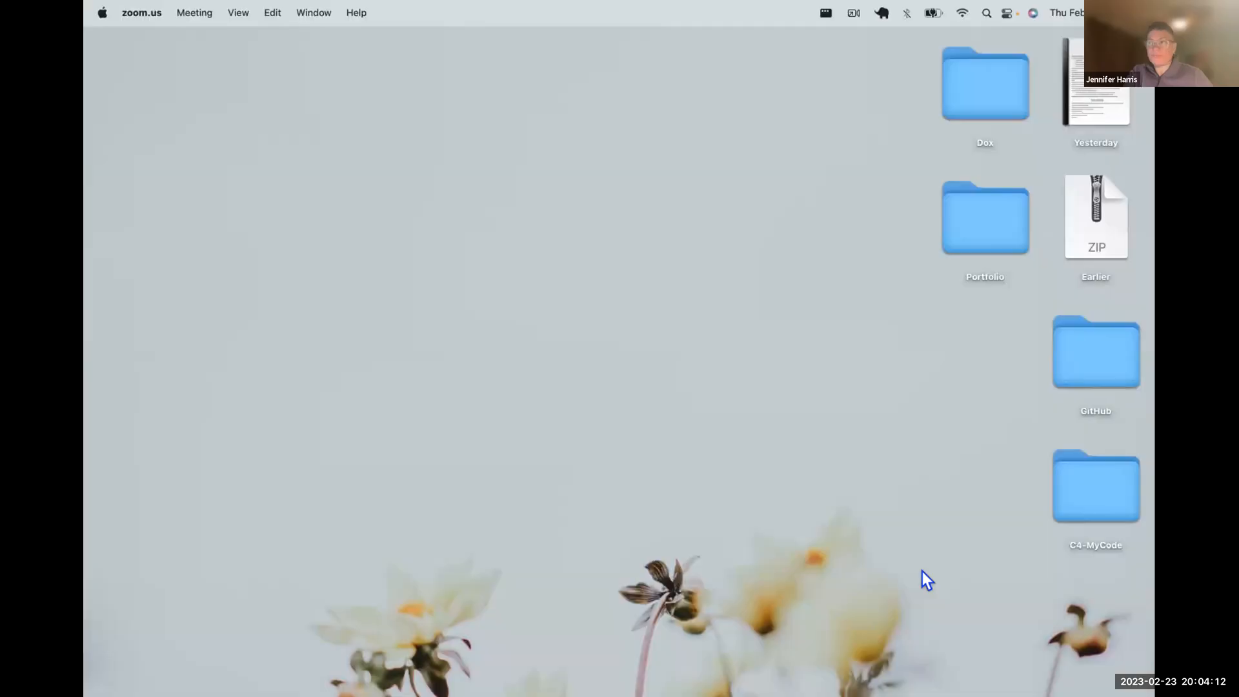
# - Switch to the student's browser and examine the custom nameservers in their Namecheap domain's general settings
pyautogui.hotkey('ctrl', 'Up')
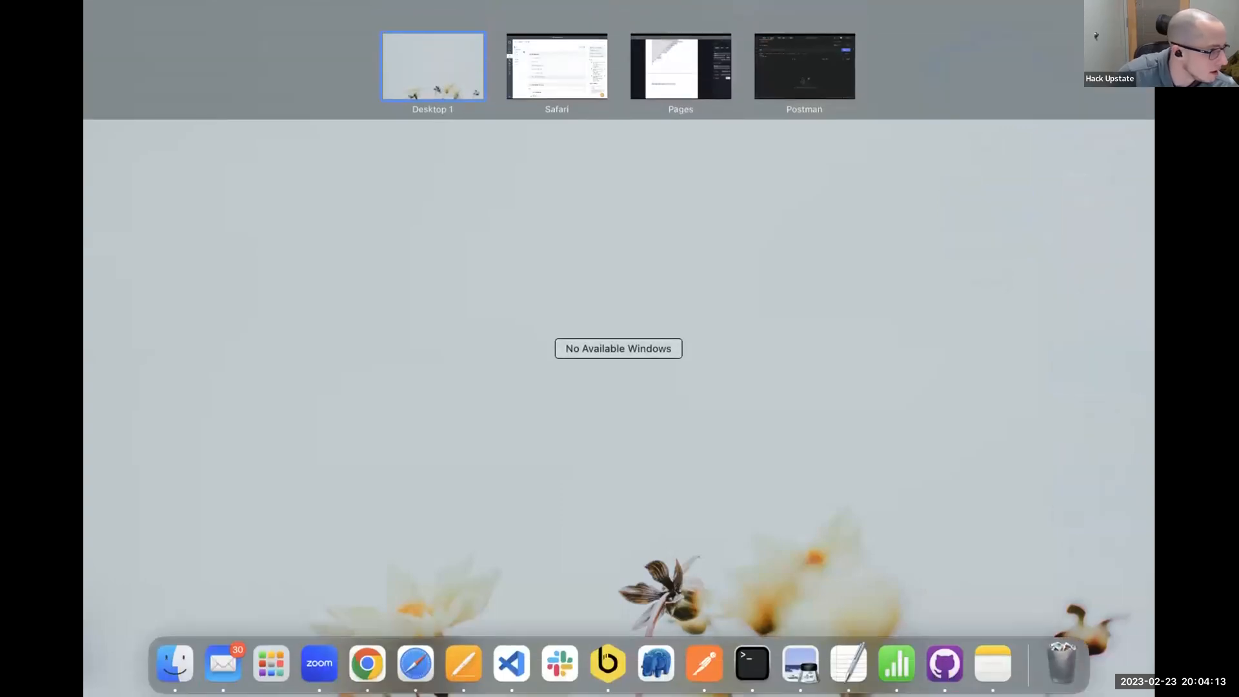
pyautogui.moveTo(1153, 58); pyautogui.dragTo(733, 57)
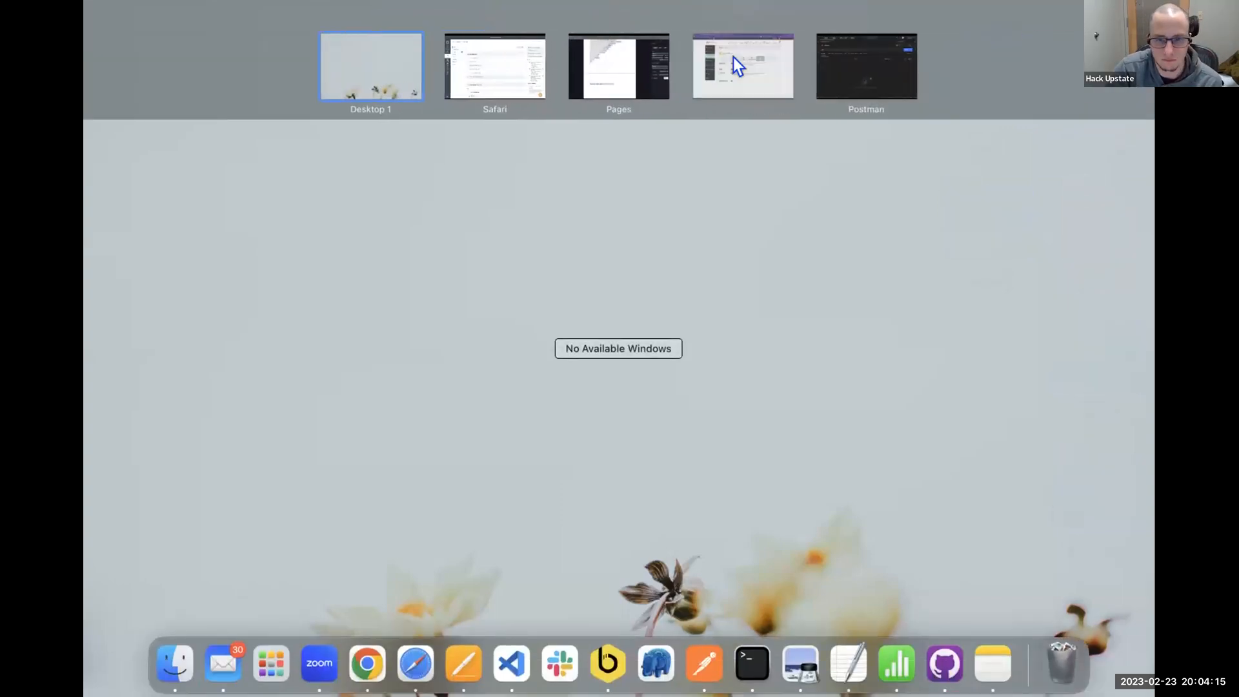
pyautogui.click(733, 57)
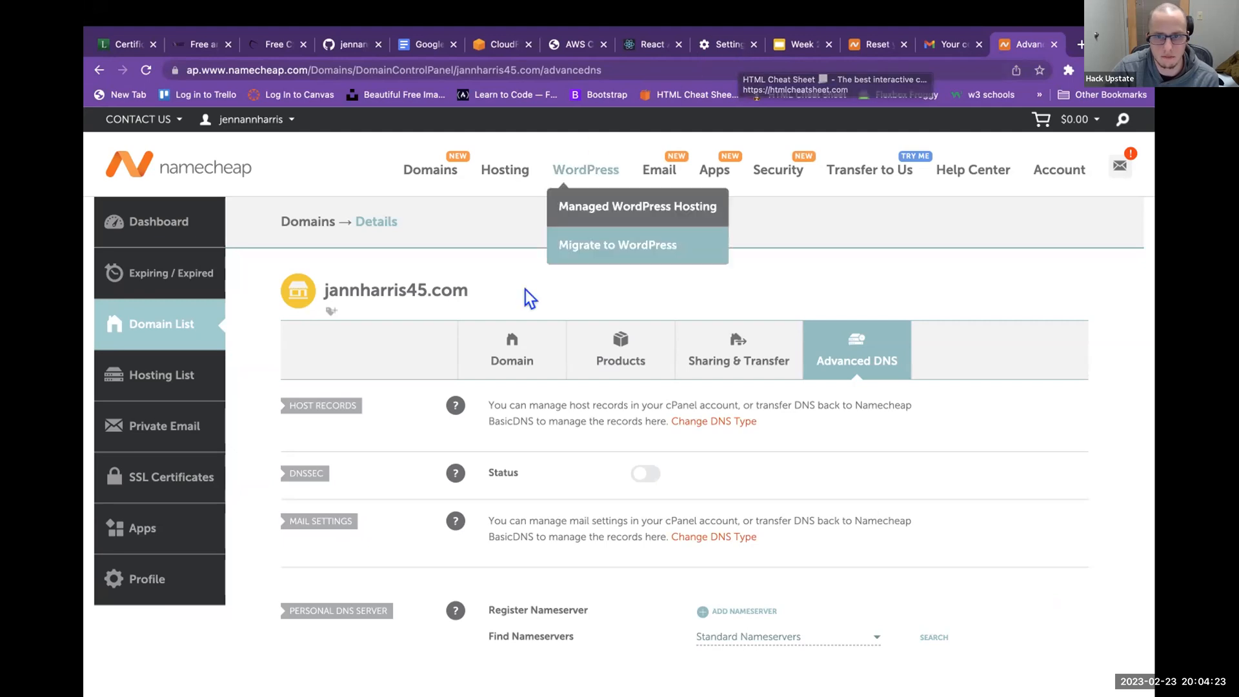
pyautogui.click(494, 360)
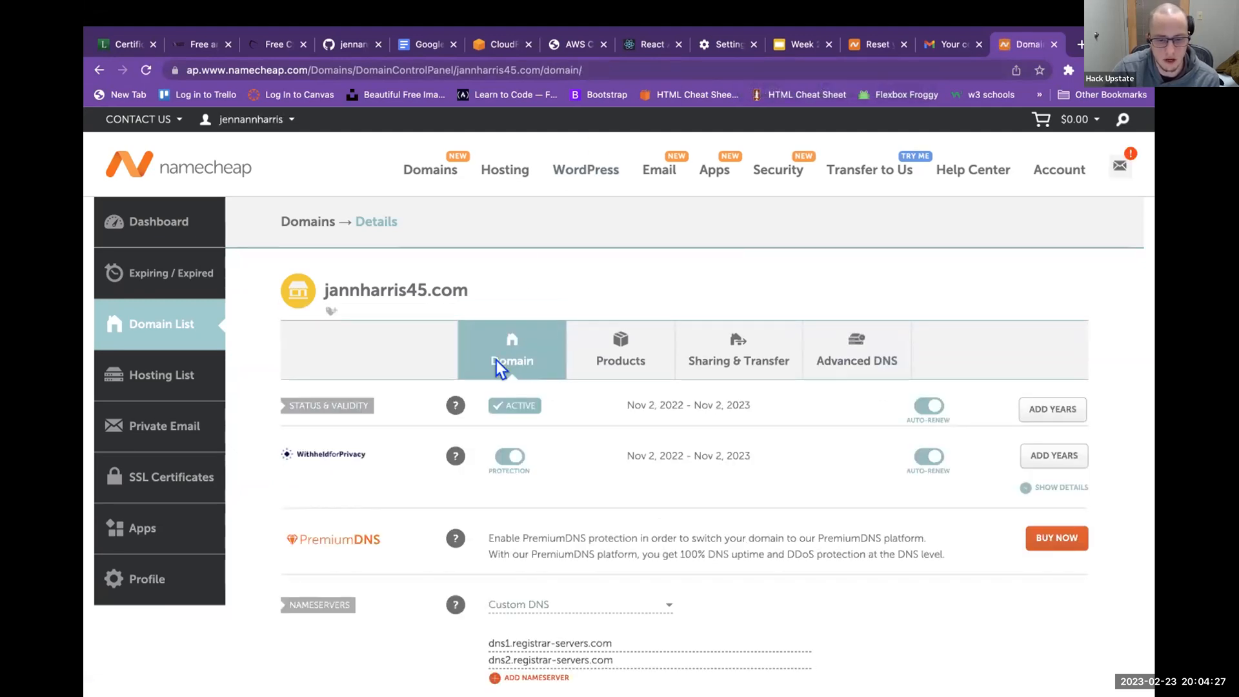
pyautogui.scroll(-5, 490, 361)
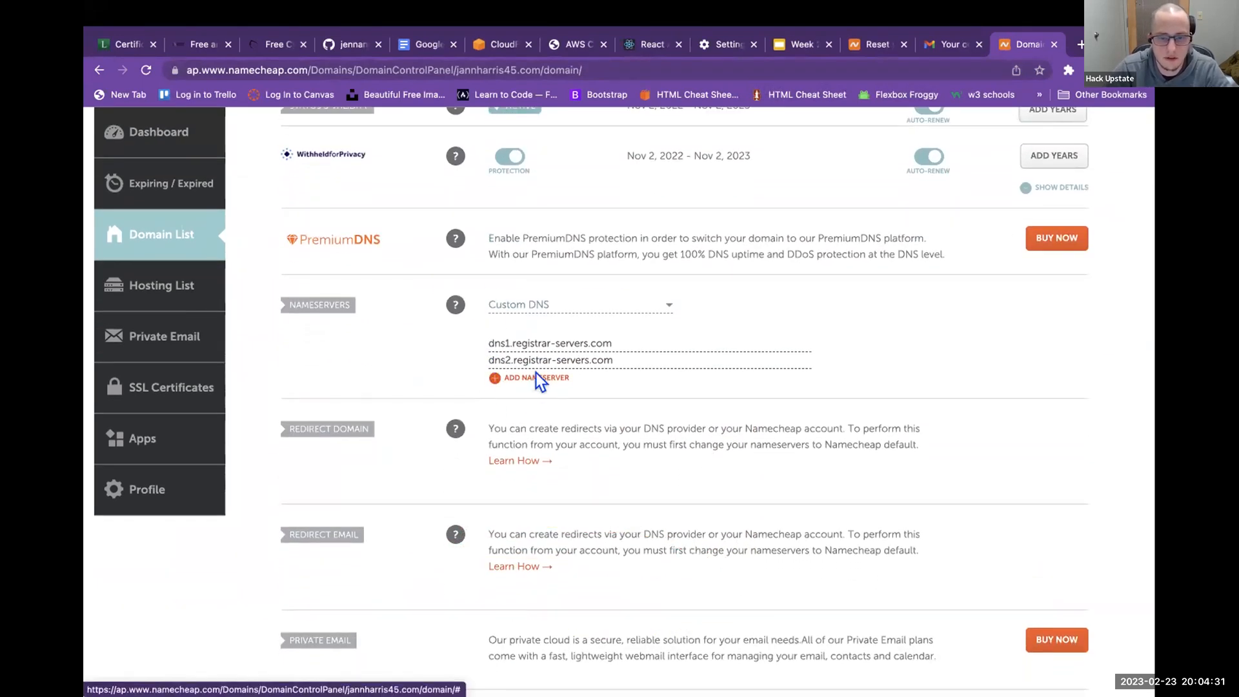
# - Set the student's domain nameservers to Namecheap BasicDNS, save the change and open the domain's Advanced DNS settings
pyautogui.click(665, 307)
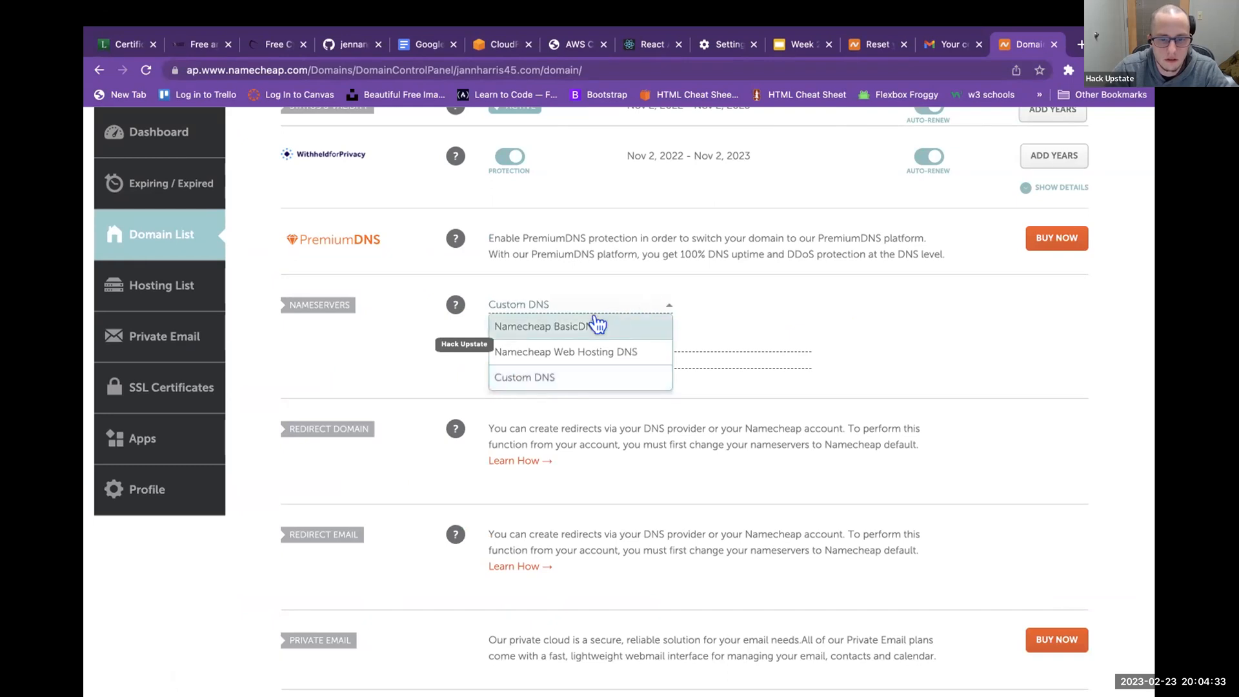
pyautogui.click(578, 325)
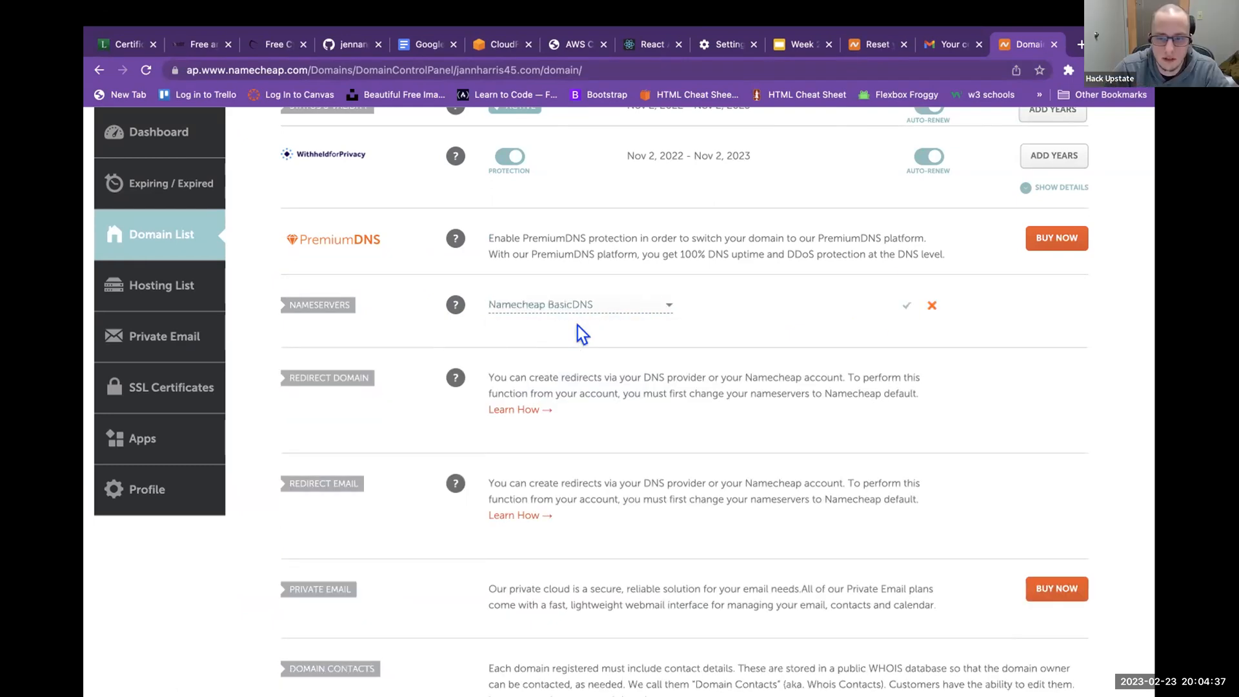
pyautogui.click(906, 305)
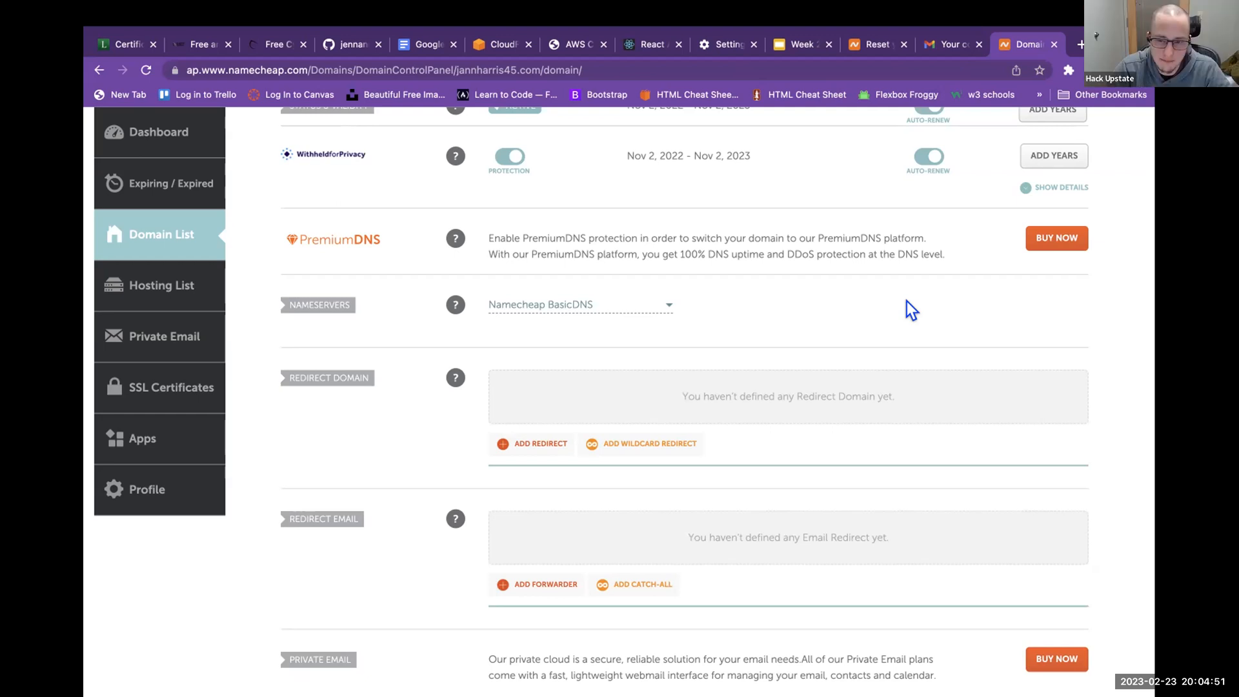
pyautogui.scroll(3, 907, 300)
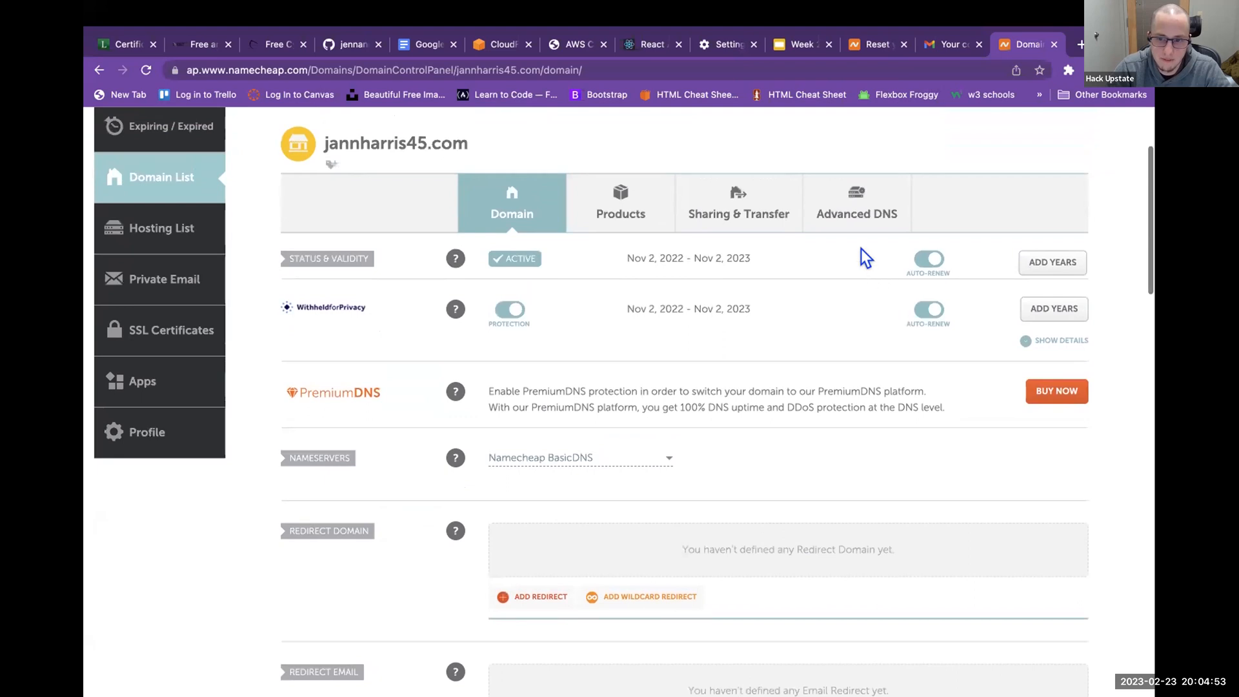
pyautogui.click(856, 206)
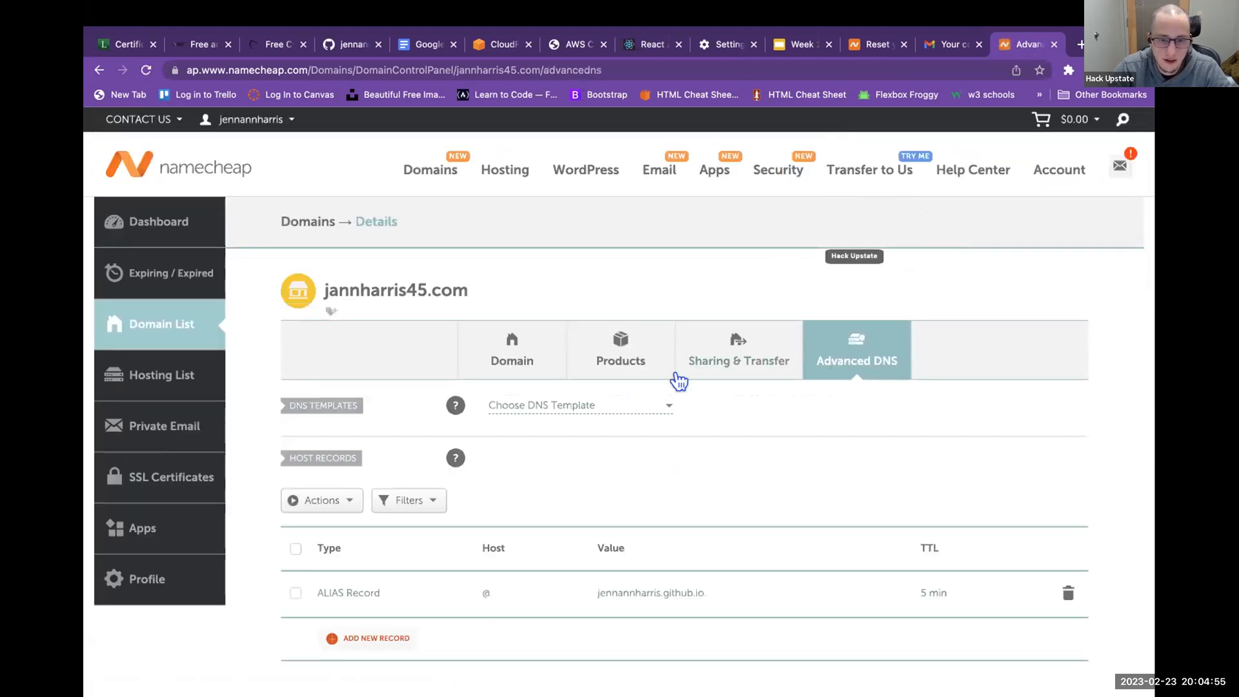
pyautogui.scroll(-2, 404, 589)
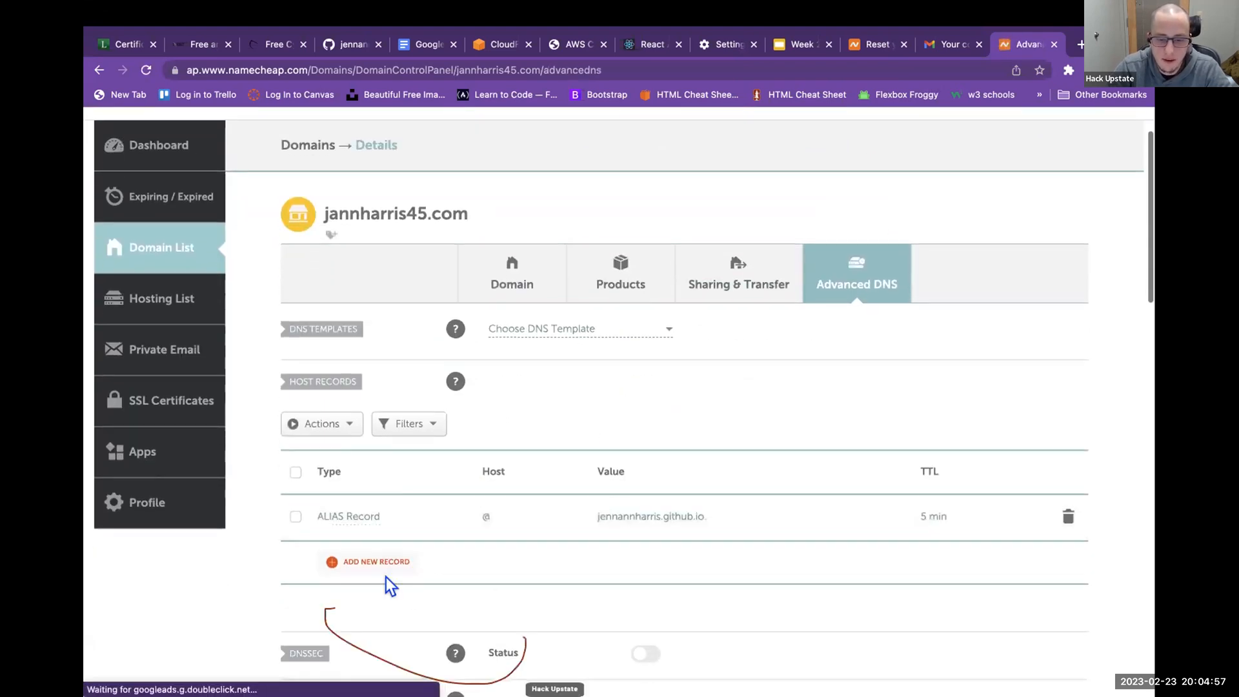
pyautogui.click(359, 561)
pyautogui.scroll(-3, 364, 567)
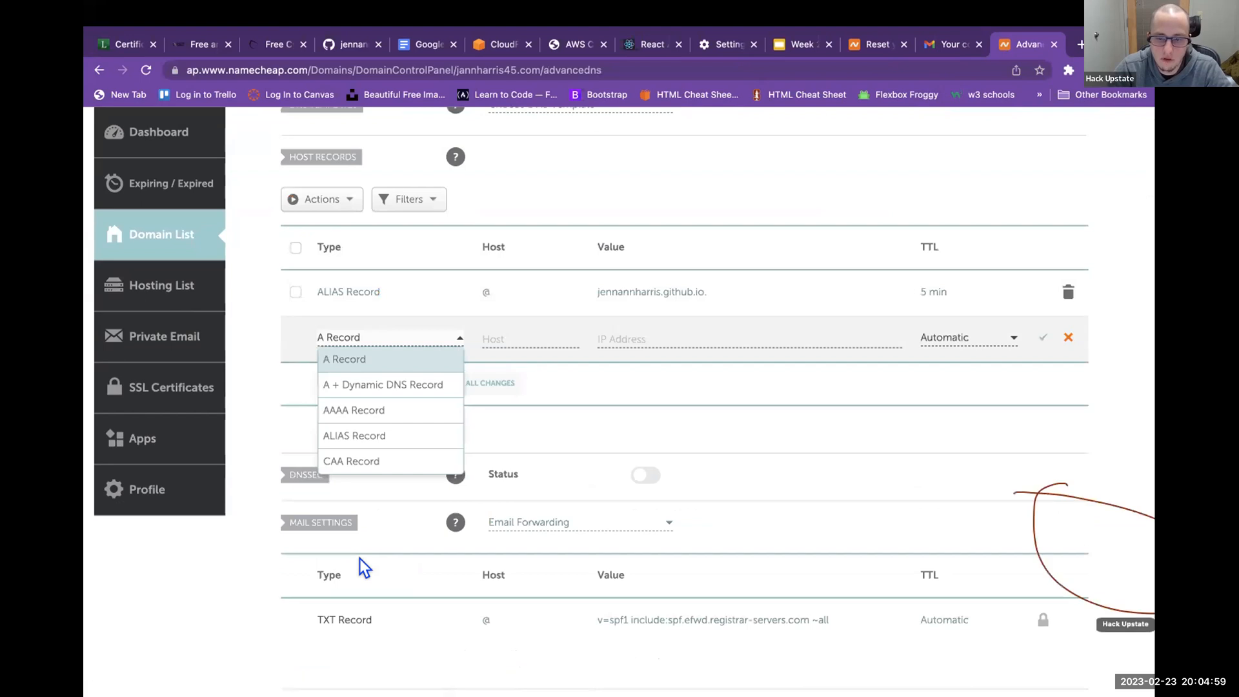
pyautogui.click(566, 416)
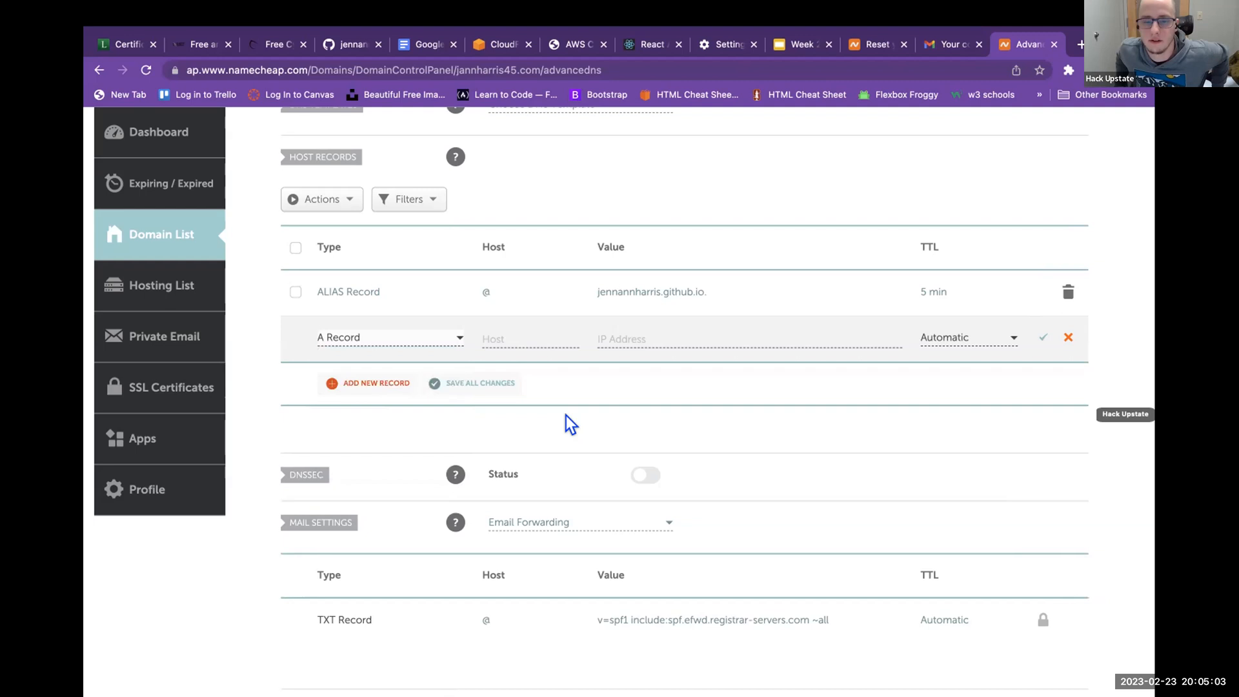
# - Delete the existing ALIAS record with host @ that targets the GitHub Pages site and confirm the deletion
pyautogui.click(294, 291)
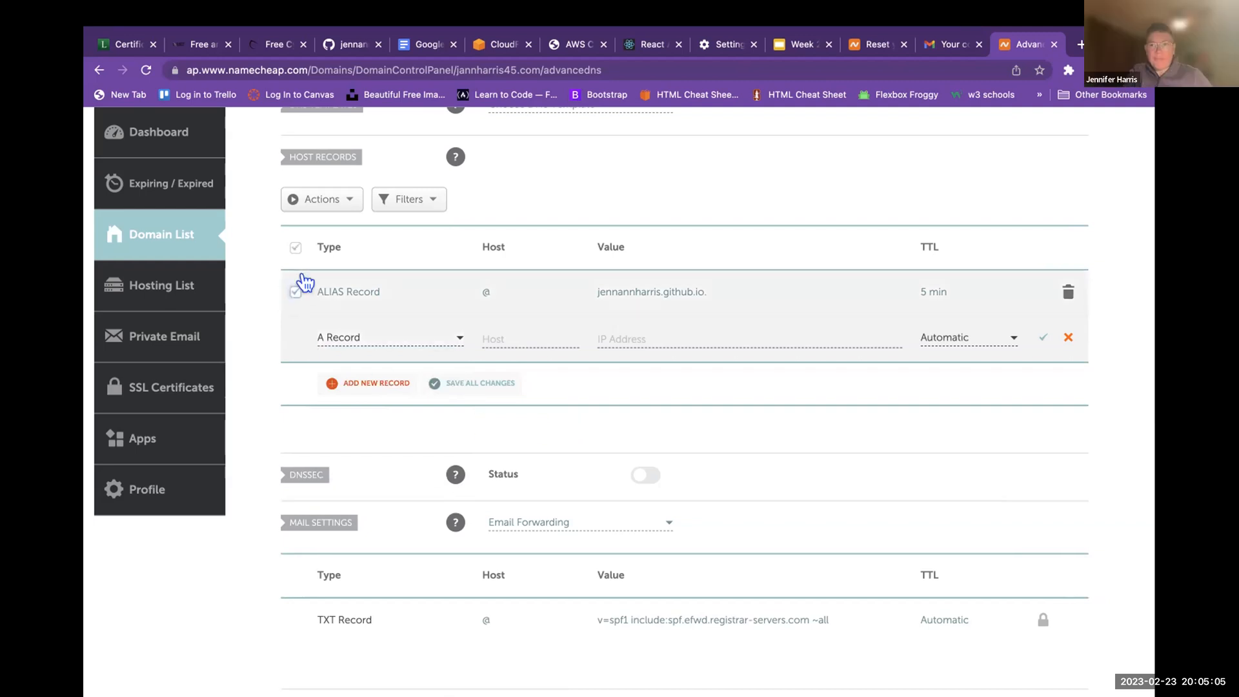
pyautogui.click(1051, 291)
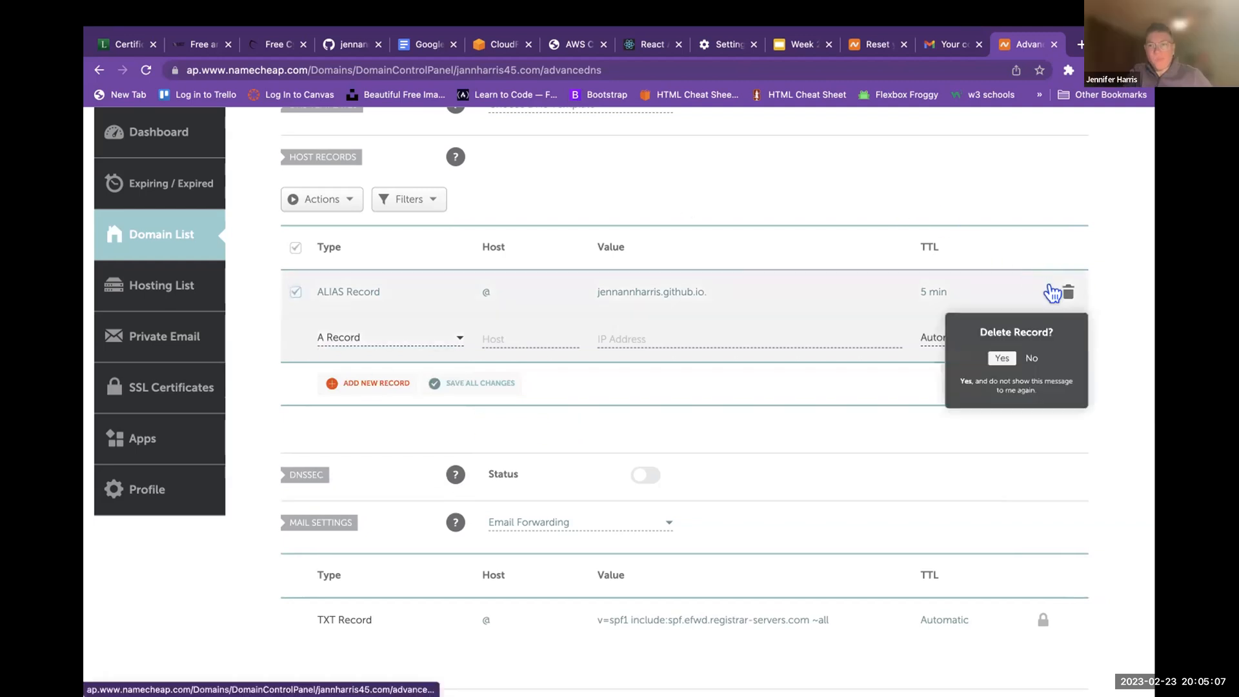
pyautogui.click(1002, 357)
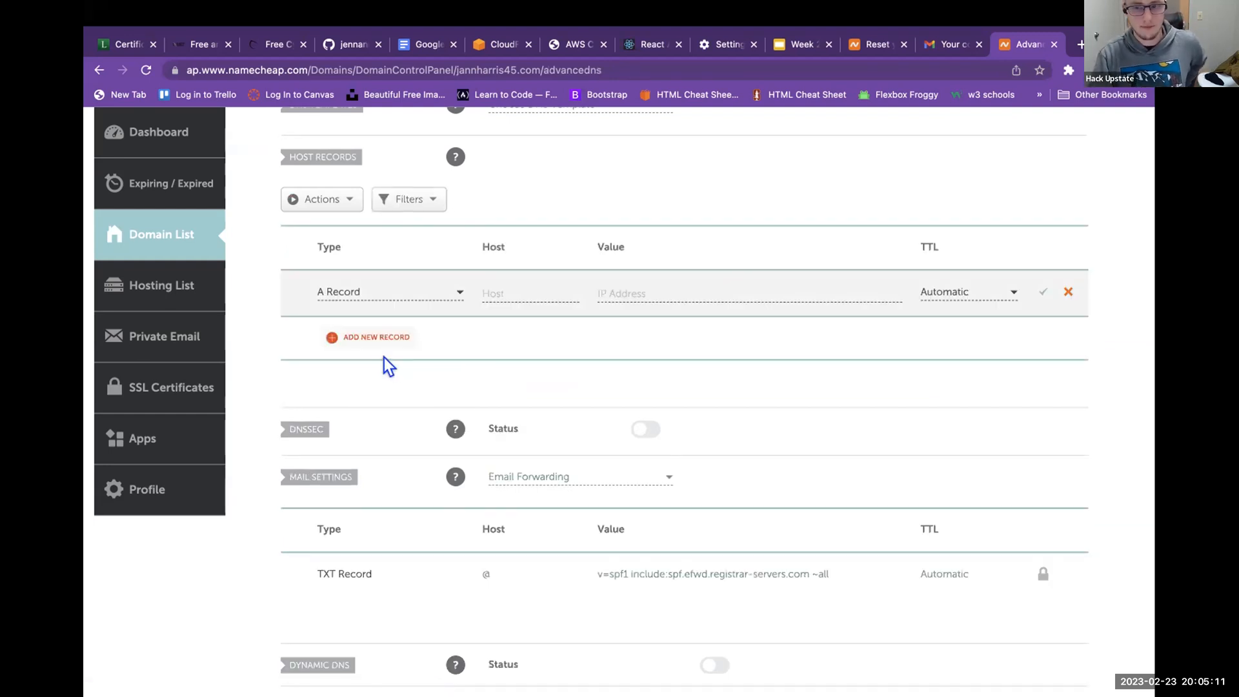
pyautogui.click(365, 338)
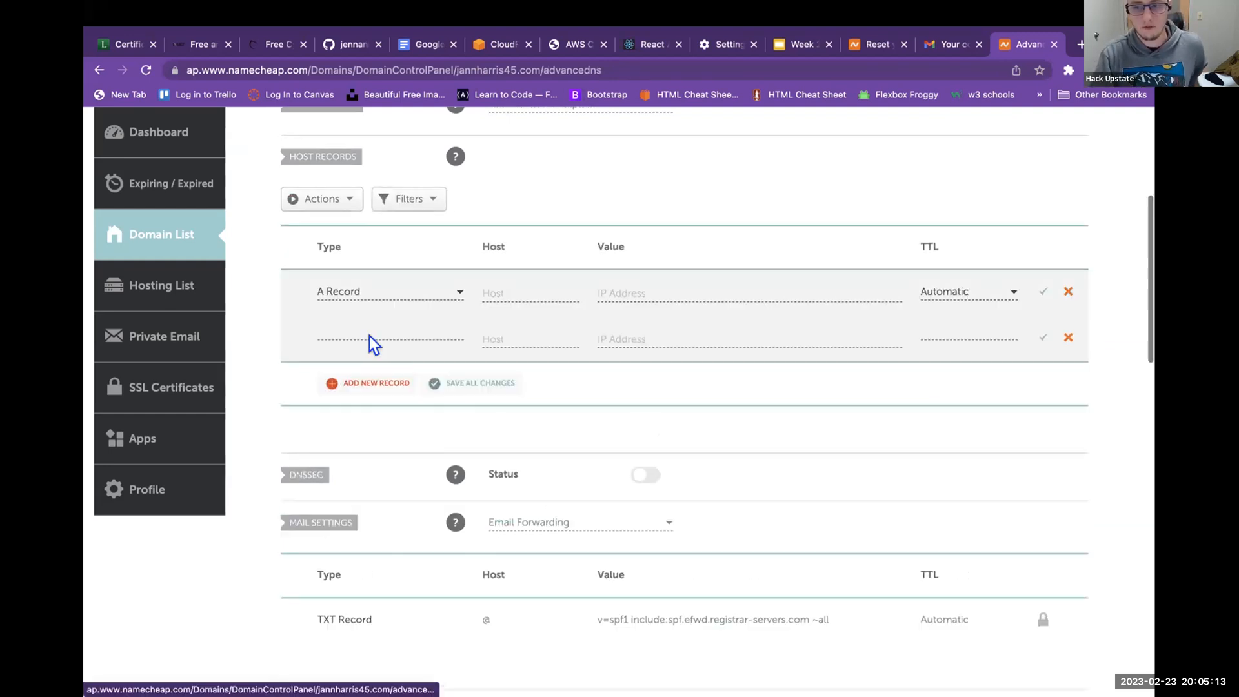
pyautogui.click(369, 336)
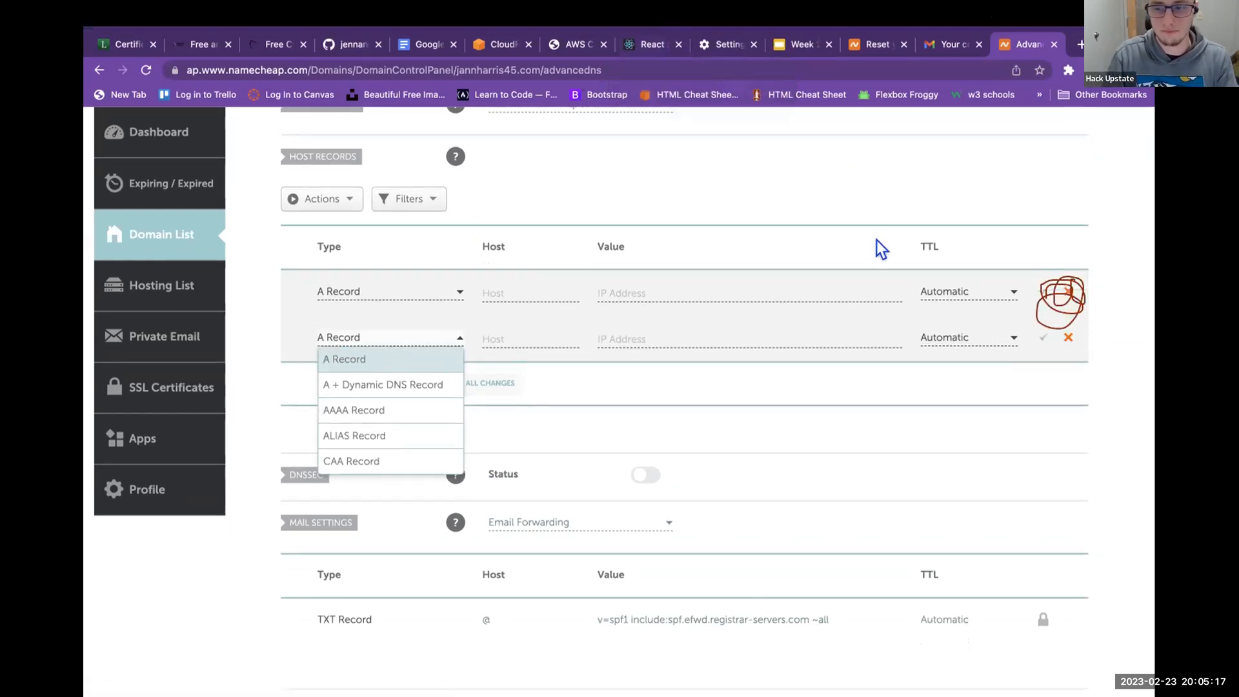
pyautogui.click(930, 386)
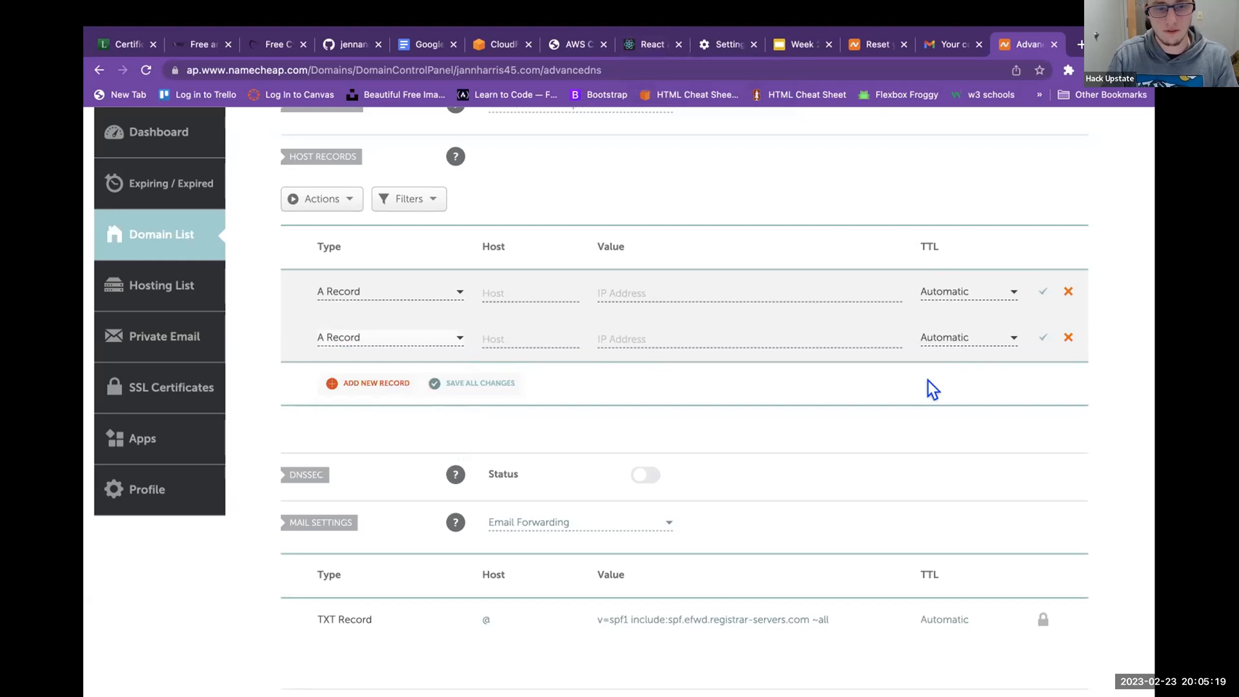
pyautogui.click(1067, 293)
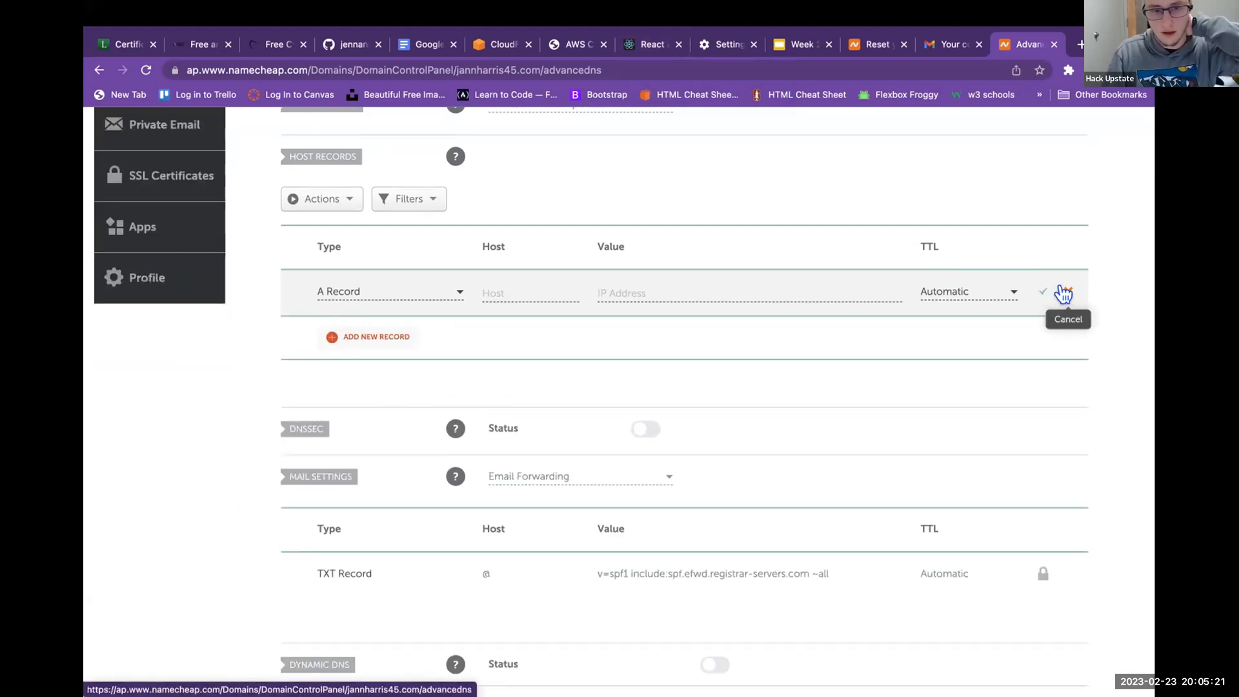
pyautogui.click(1066, 295)
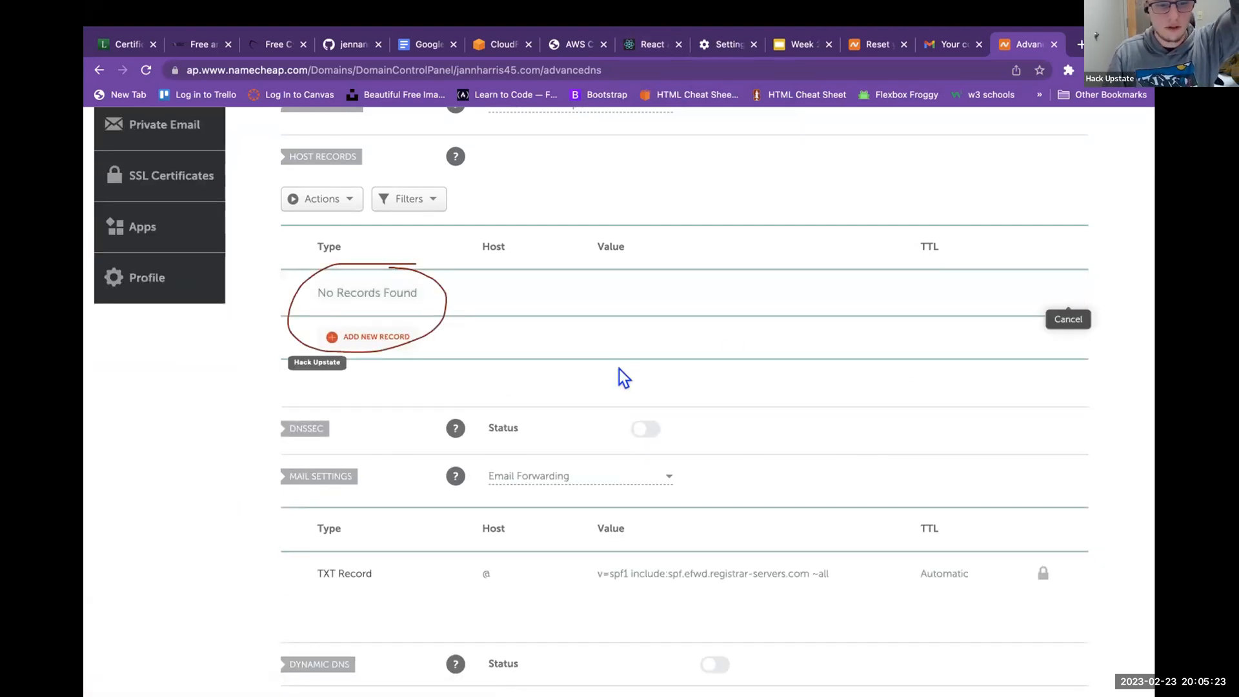
# - Add a new host record to the student's domain and set its type to CNAME Record
pyautogui.click(369, 336)
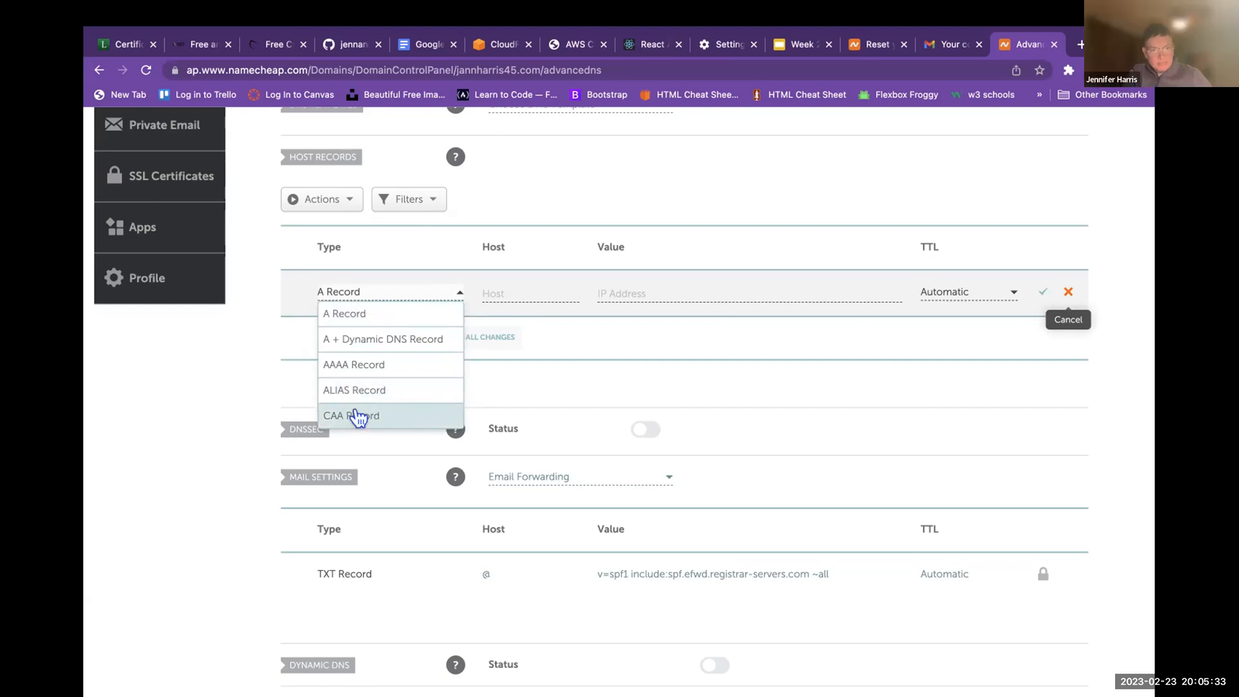
pyautogui.scroll(-3, 369, 377)
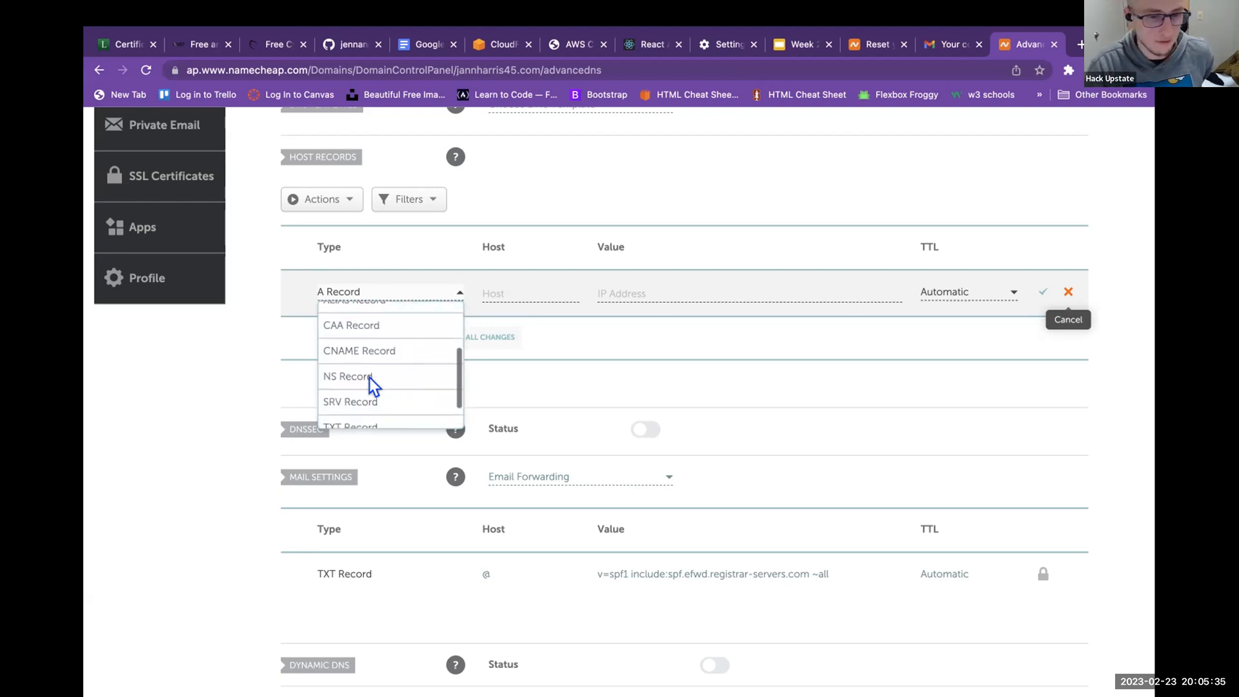
pyautogui.scroll(-1, 363, 354)
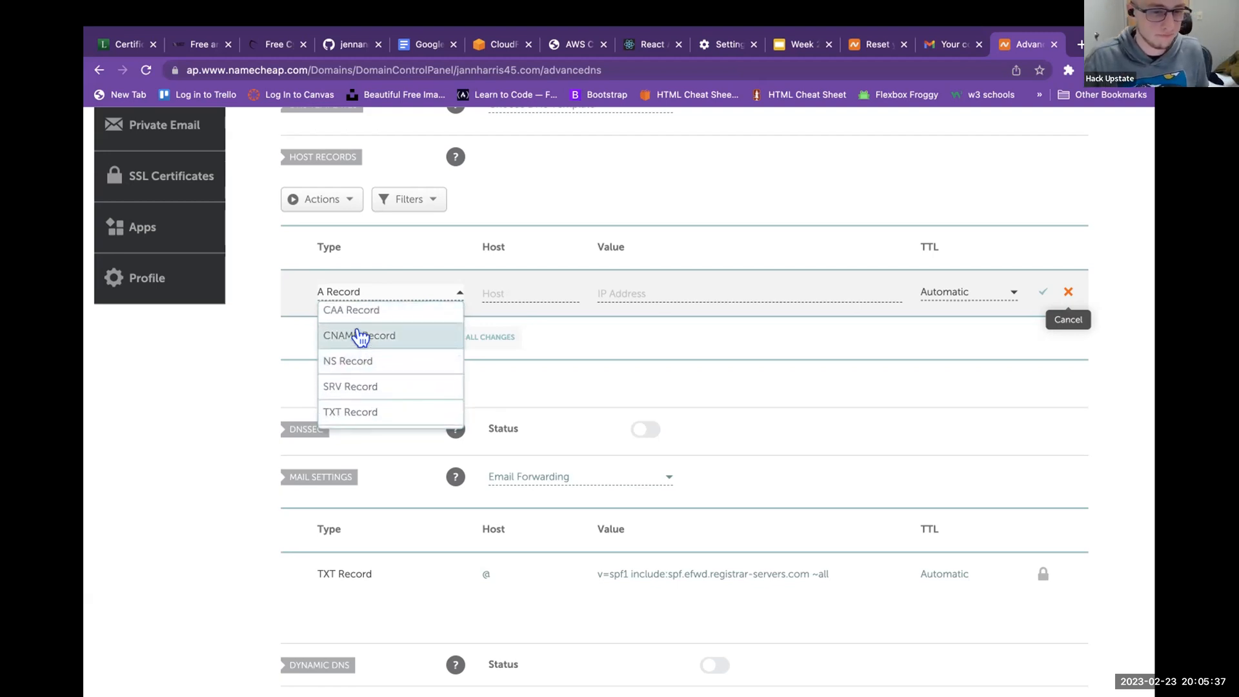
pyautogui.click(360, 336)
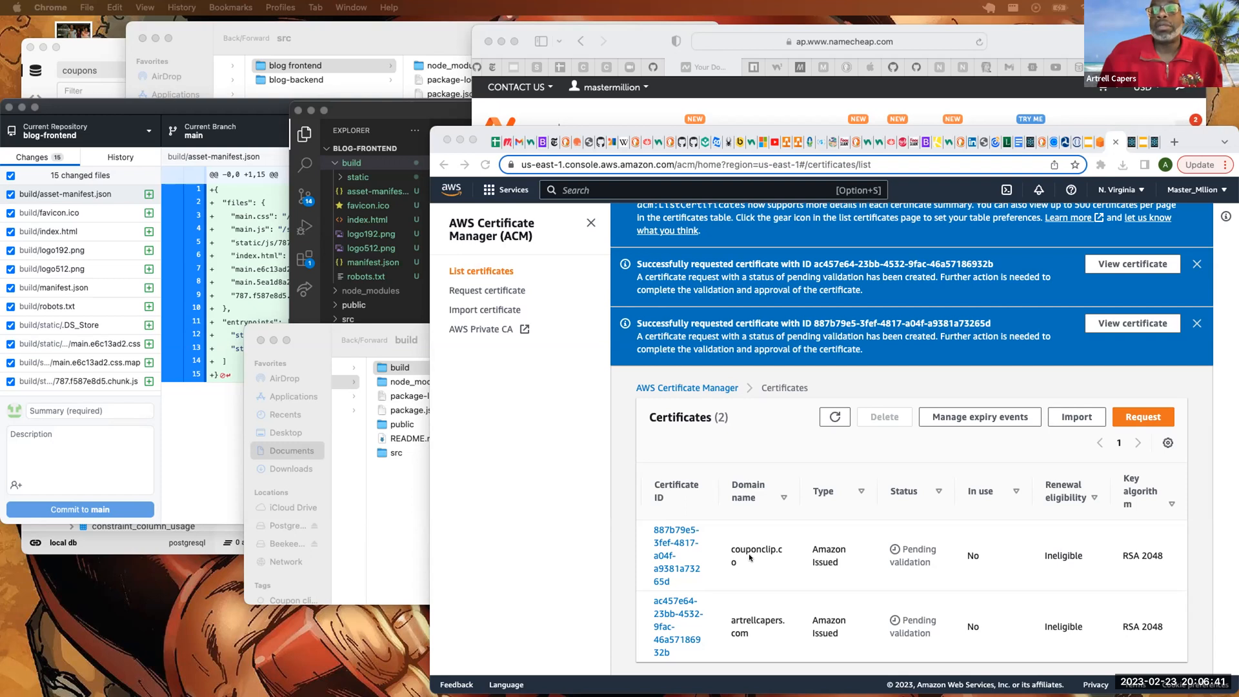
# - In AWS Certificate Manager, open the couponclip.co certificate and examine the CNAME names and values for its domains
pyautogui.click(666, 535)
pyautogui.click(665, 555)
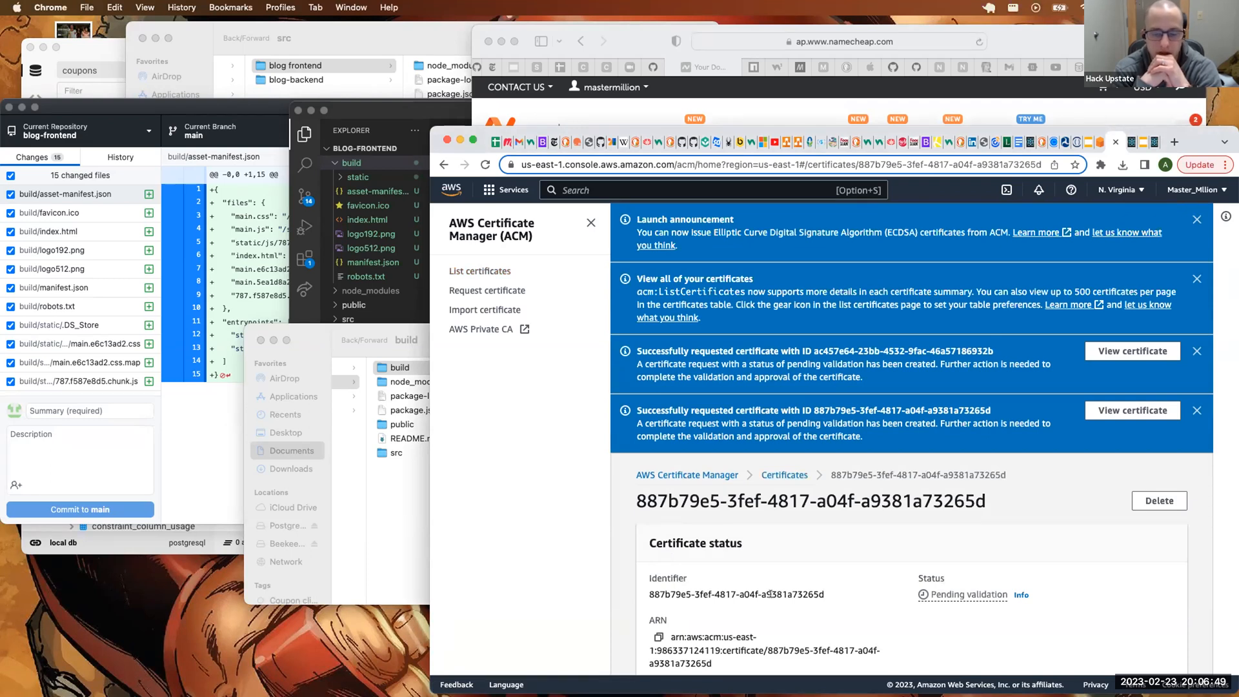
pyautogui.scroll(-5, 771, 595)
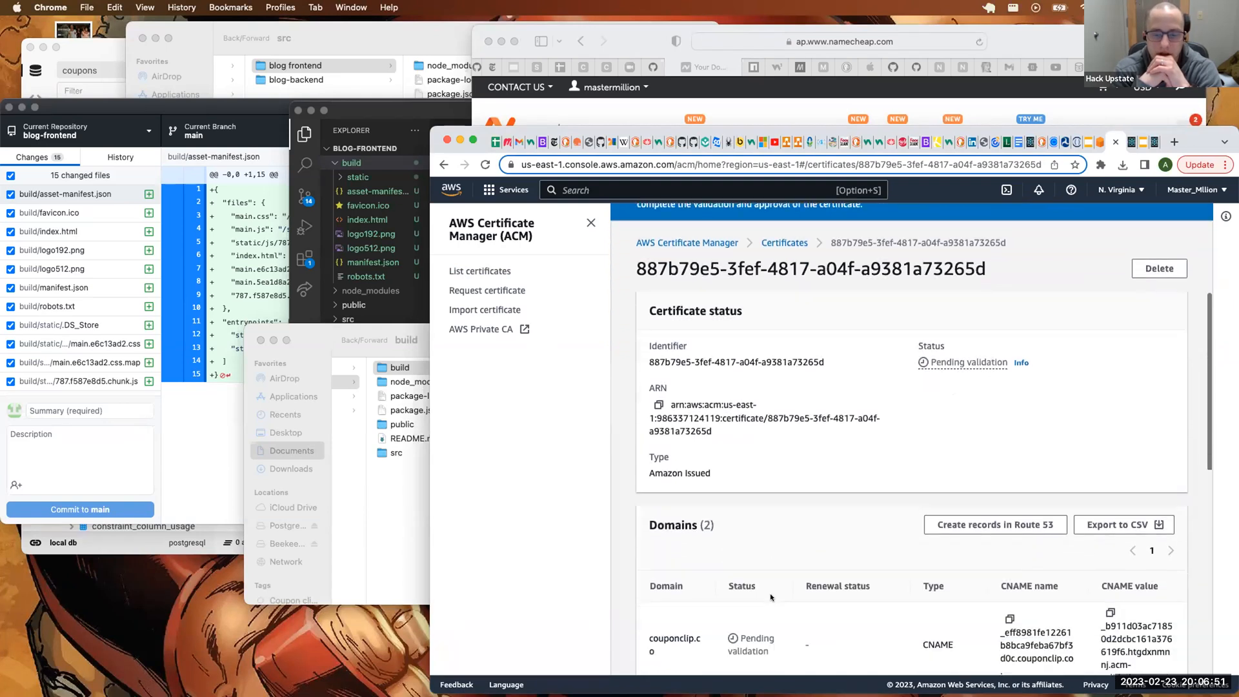
pyautogui.scroll(-3, 770, 597)
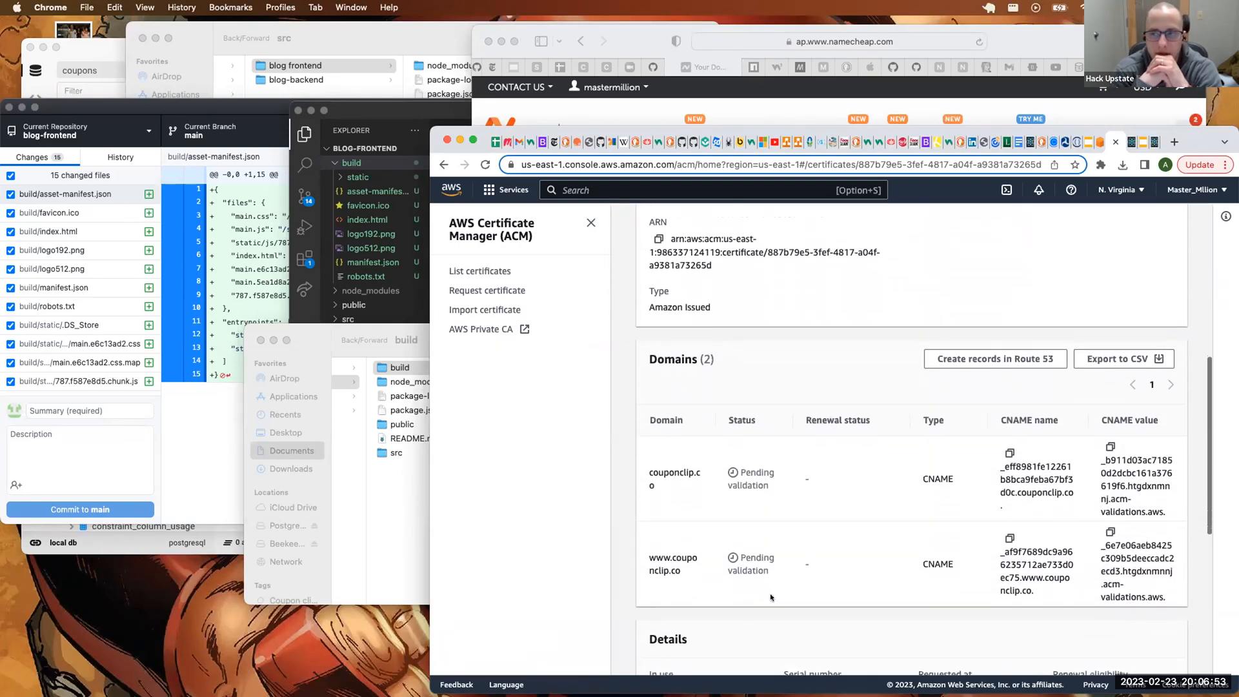
pyautogui.scroll(-1, 771, 597)
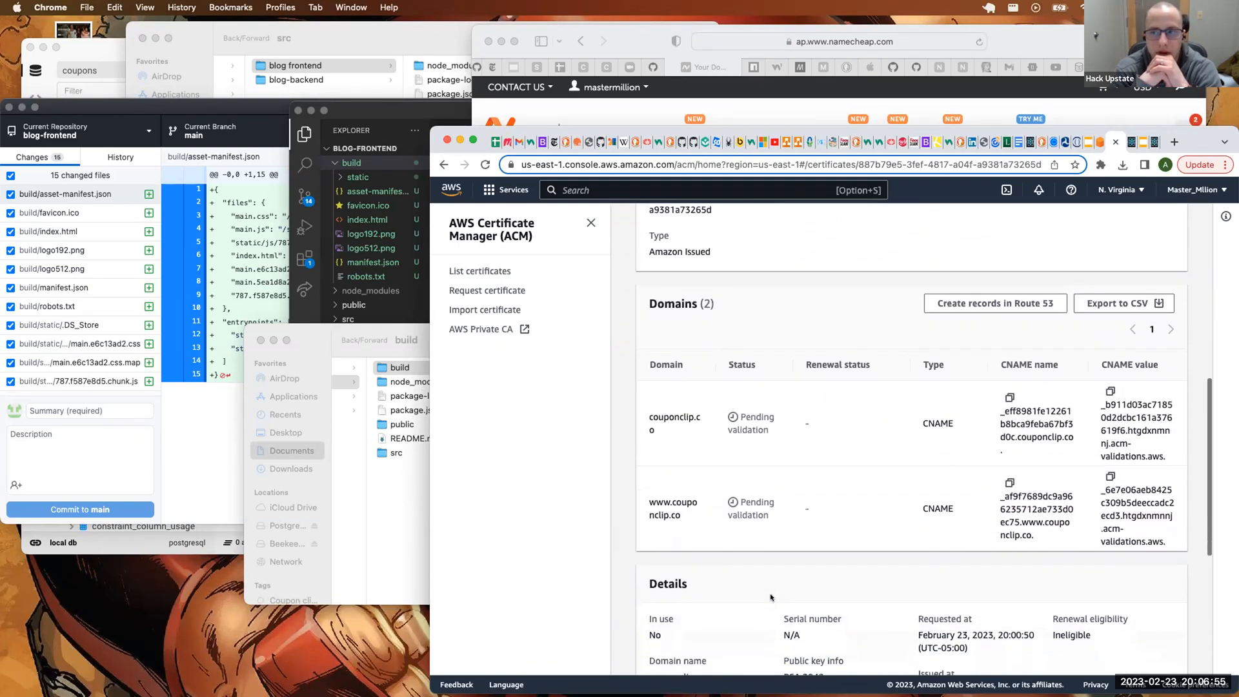
pyautogui.scroll(-2, 770, 597)
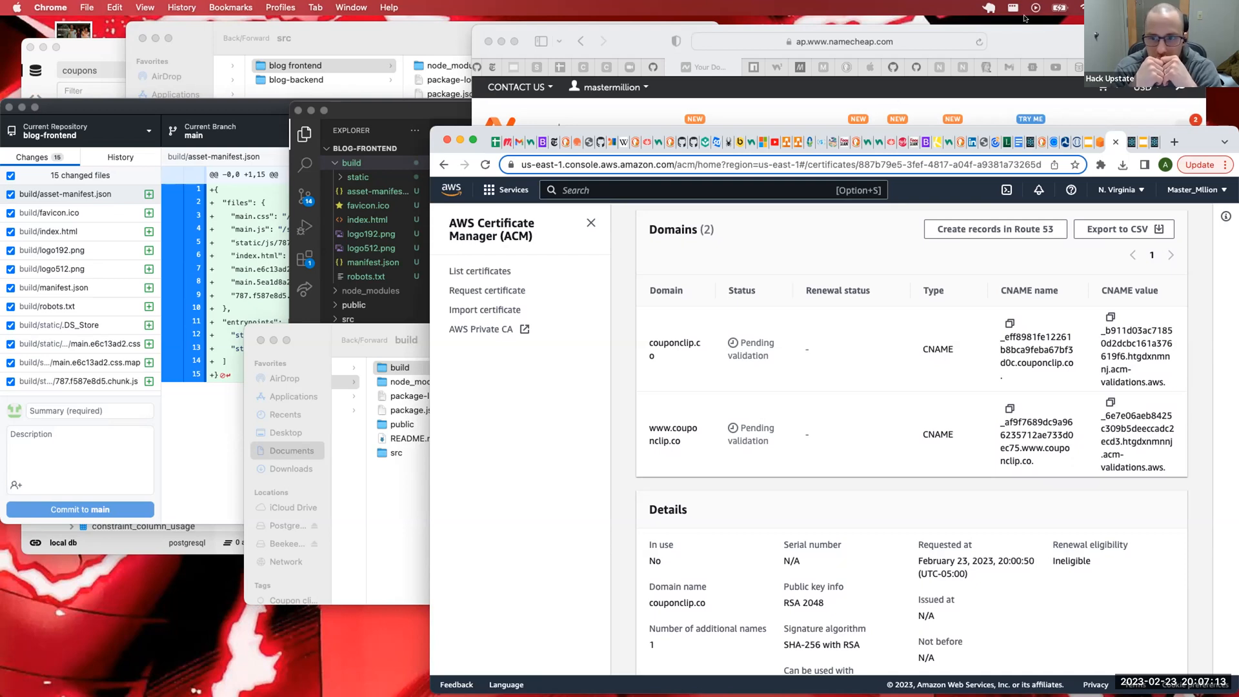
# - Switch to Namecheap in Safari and open the Advanced DNS settings of couponclip.co from the domain list
pyautogui.click(1046, 32)
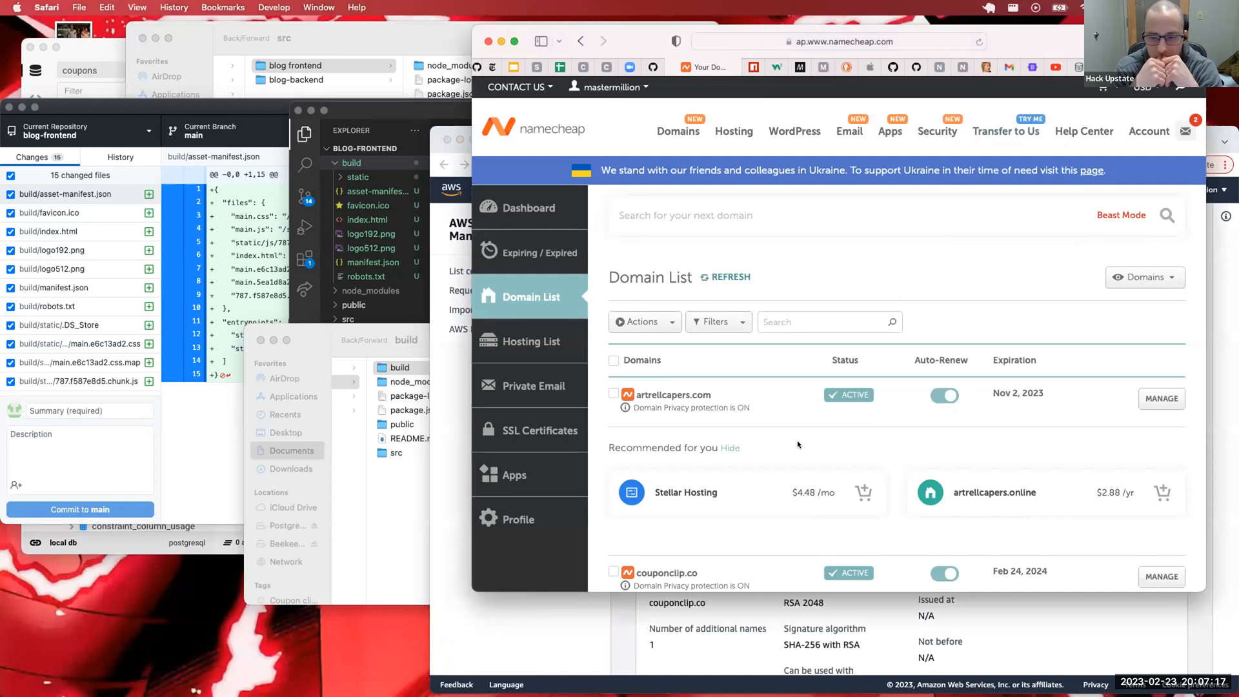
pyautogui.scroll(-3, 798, 444)
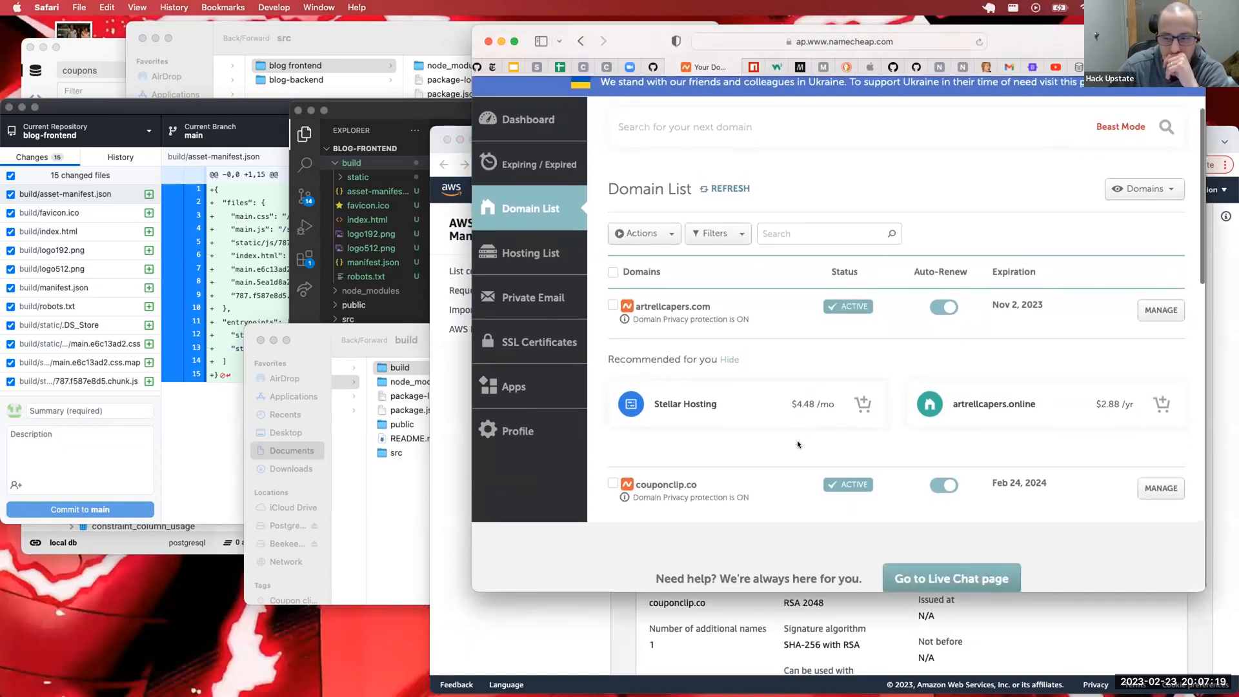
pyautogui.click(1160, 491)
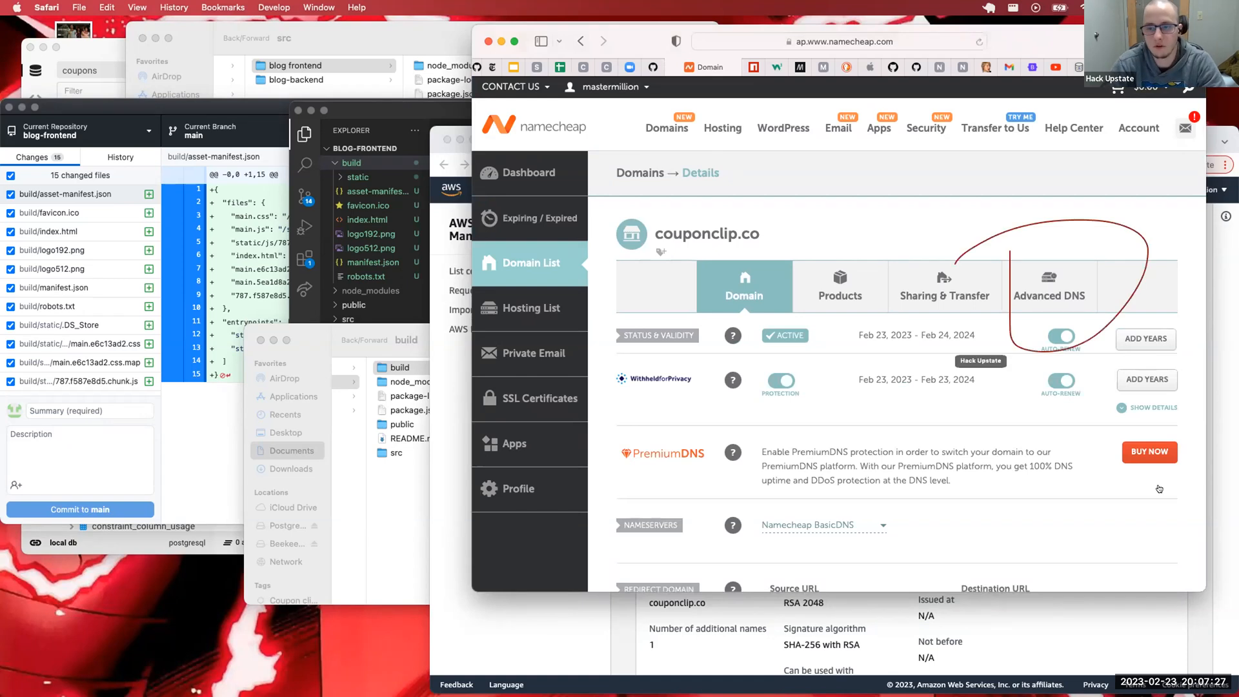
pyautogui.click(1056, 288)
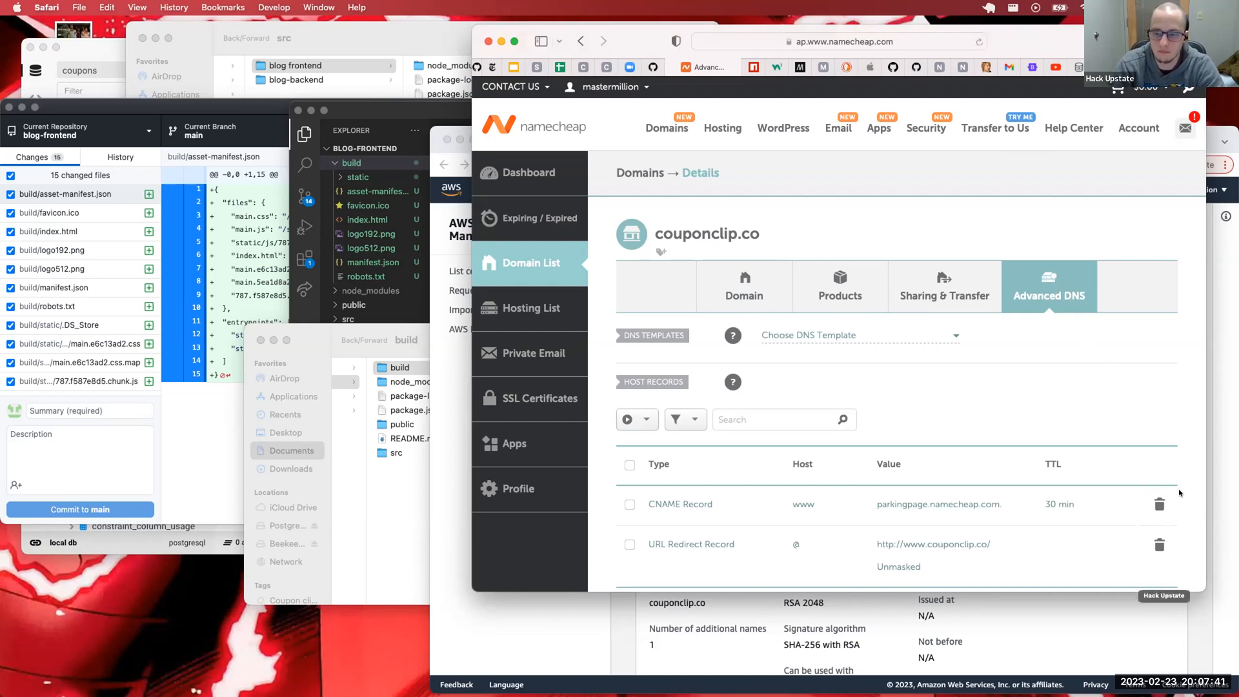
# - Delete the www CNAME parking page record and the @ URL Redirect record from couponclip.co's host records
pyautogui.click(1157, 504)
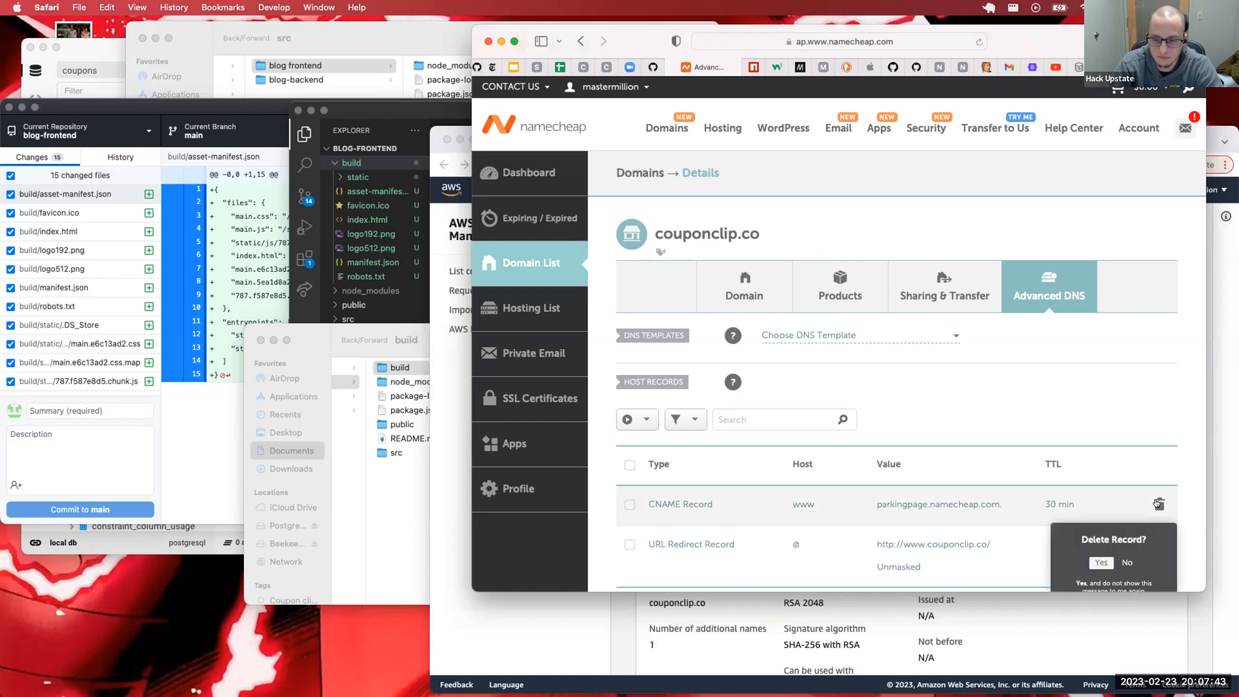
pyautogui.click(1100, 562)
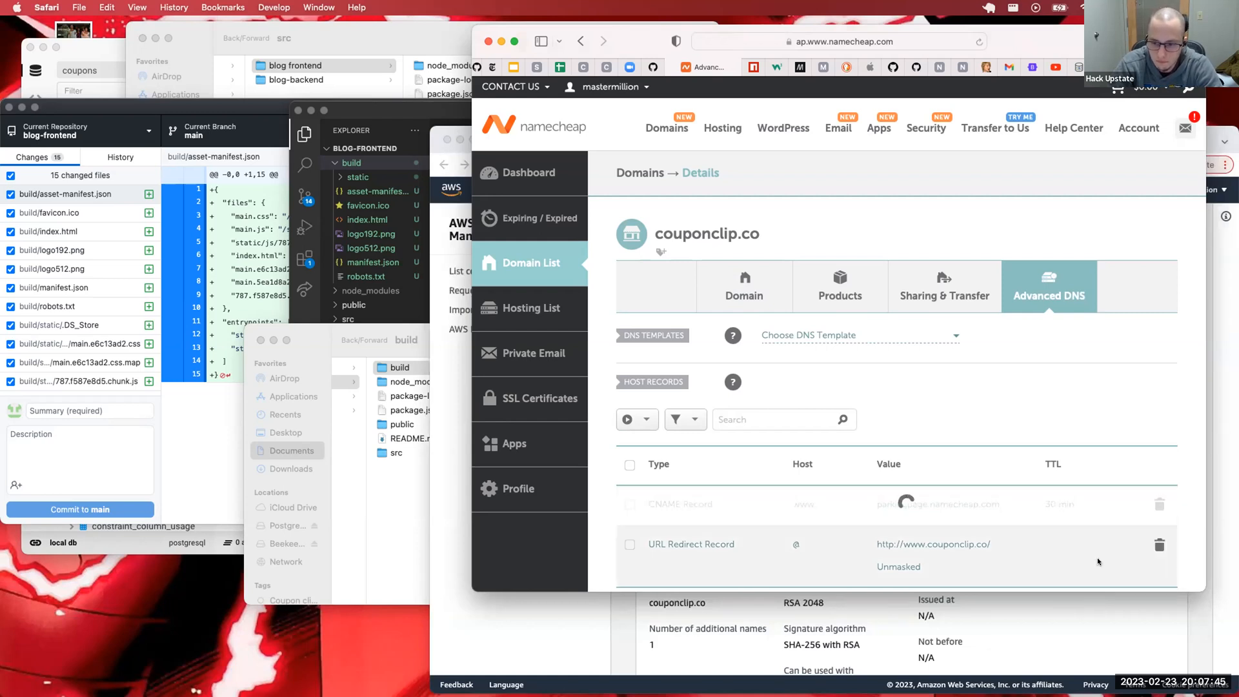
pyautogui.click(1159, 545)
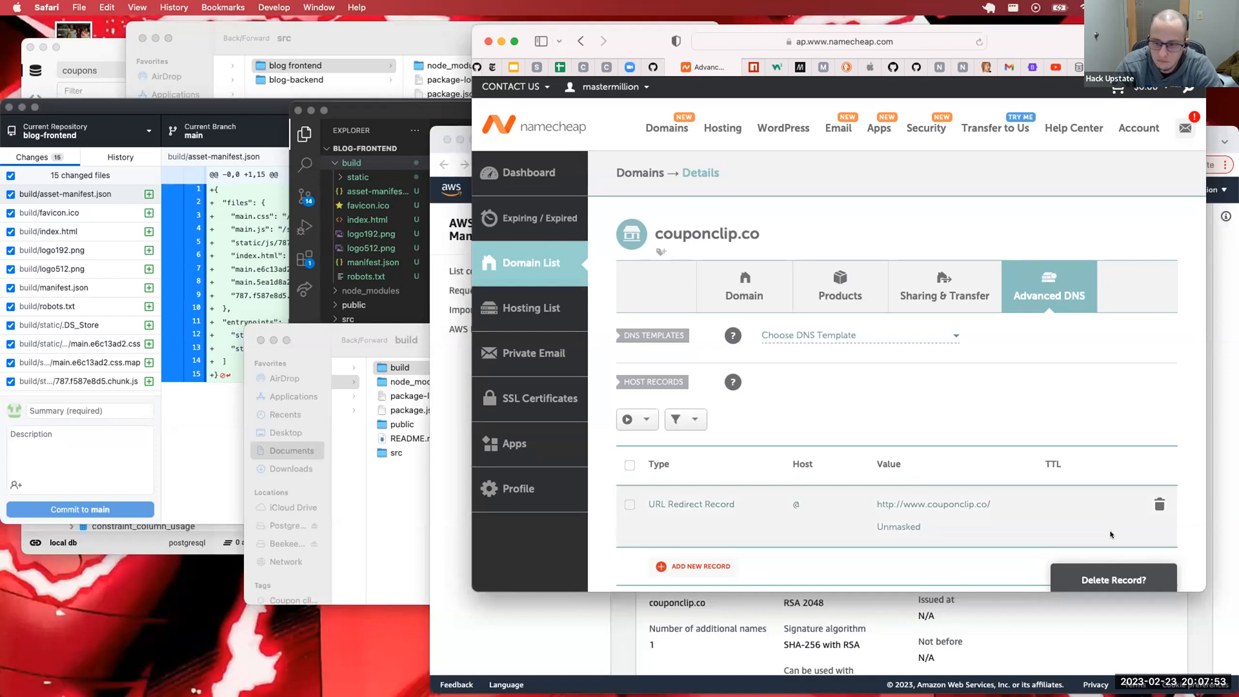
pyautogui.click(1158, 502)
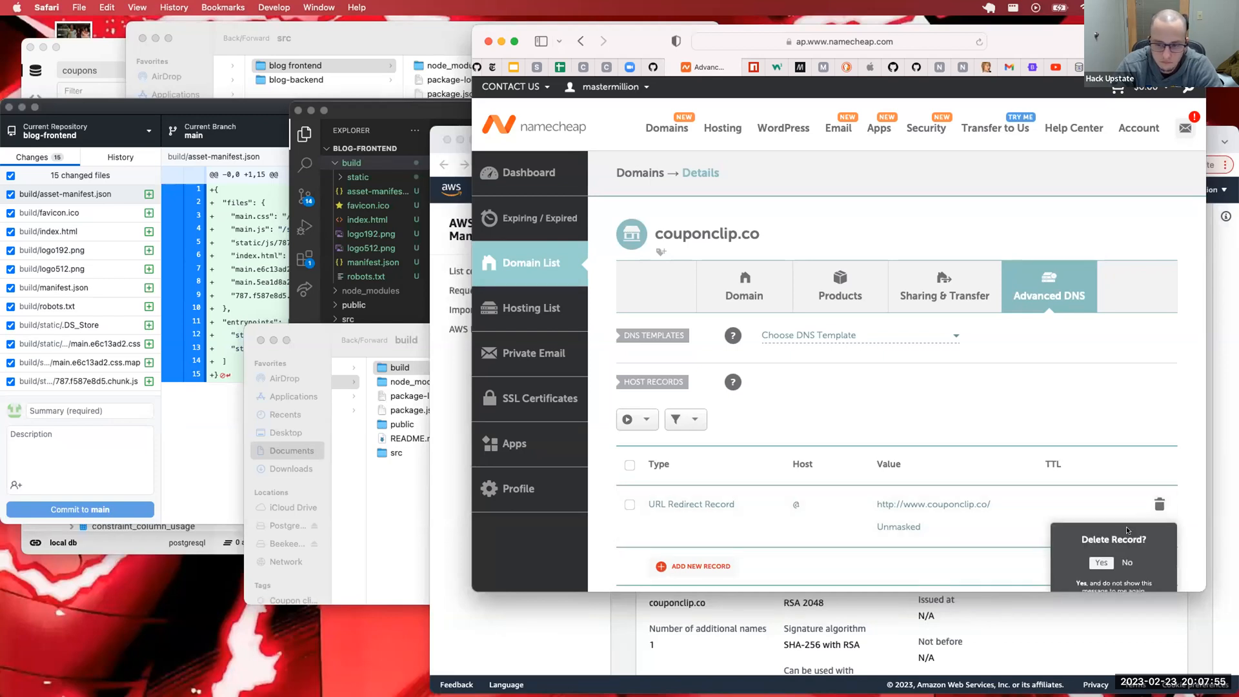
pyautogui.click(1101, 562)
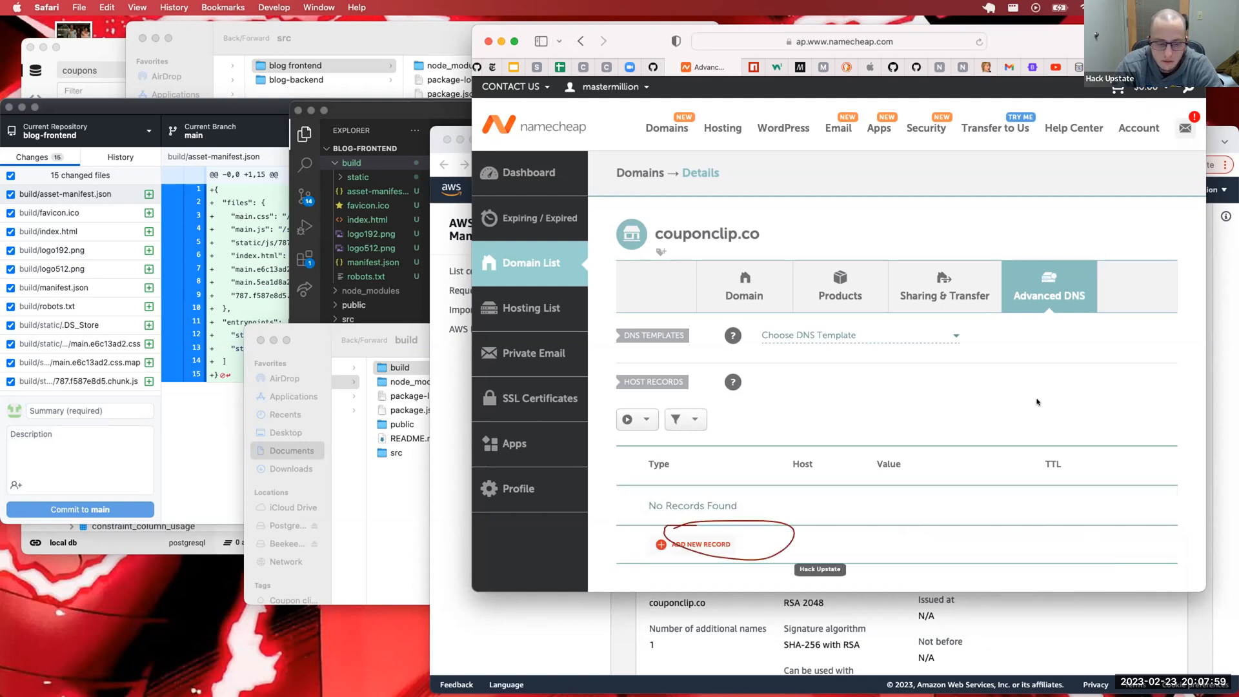
# - Add a new host record to couponclip.co and set its type to CNAME Record
pyautogui.click(691, 543)
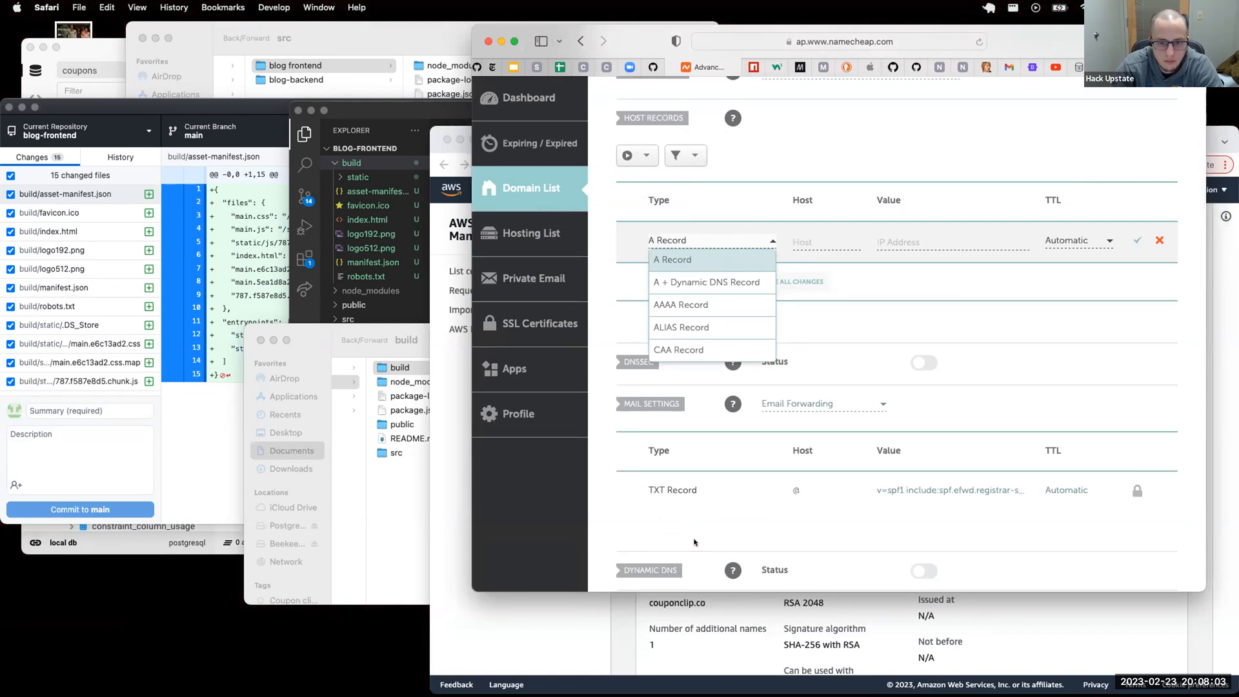
pyautogui.scroll(-4, 693, 542)
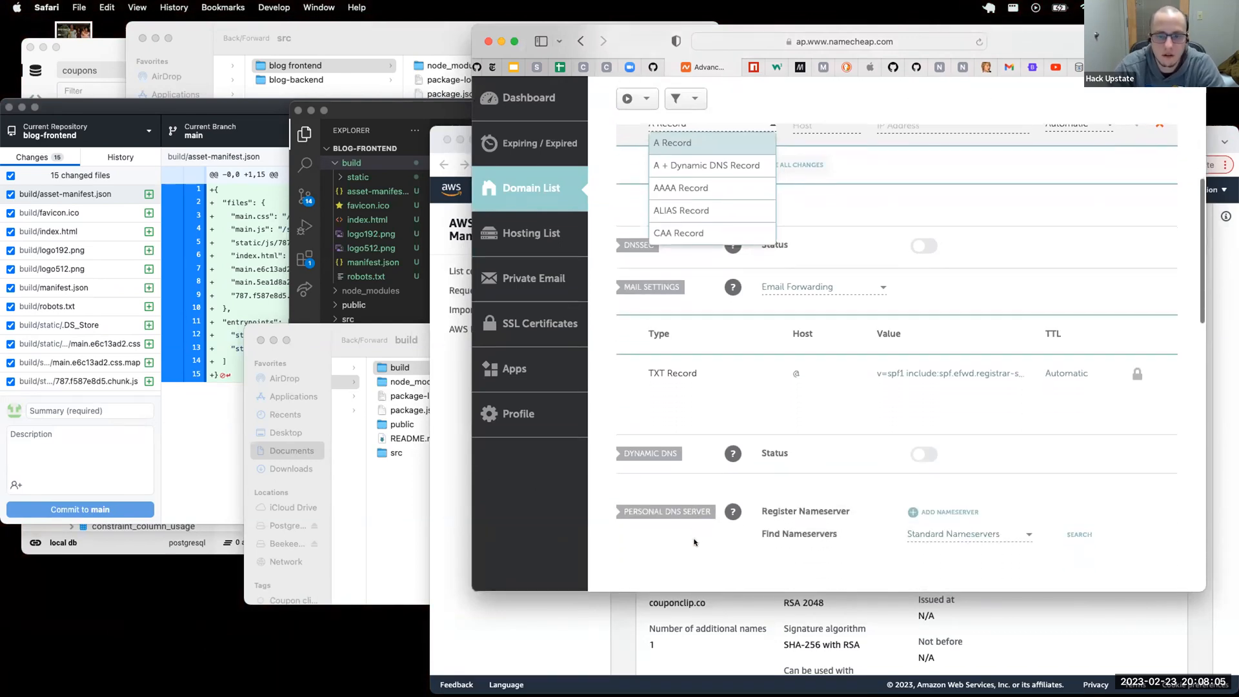
pyautogui.scroll(-3, 694, 542)
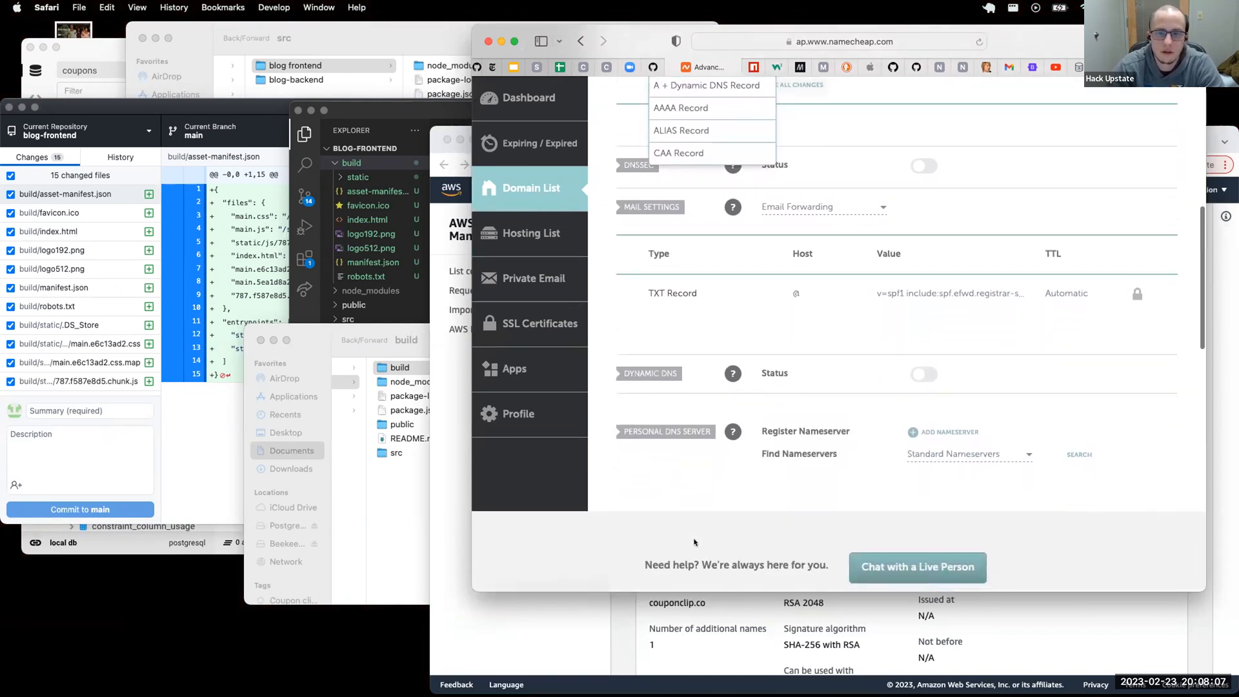
pyautogui.scroll(-3, 694, 542)
pyautogui.scroll(3, 694, 542)
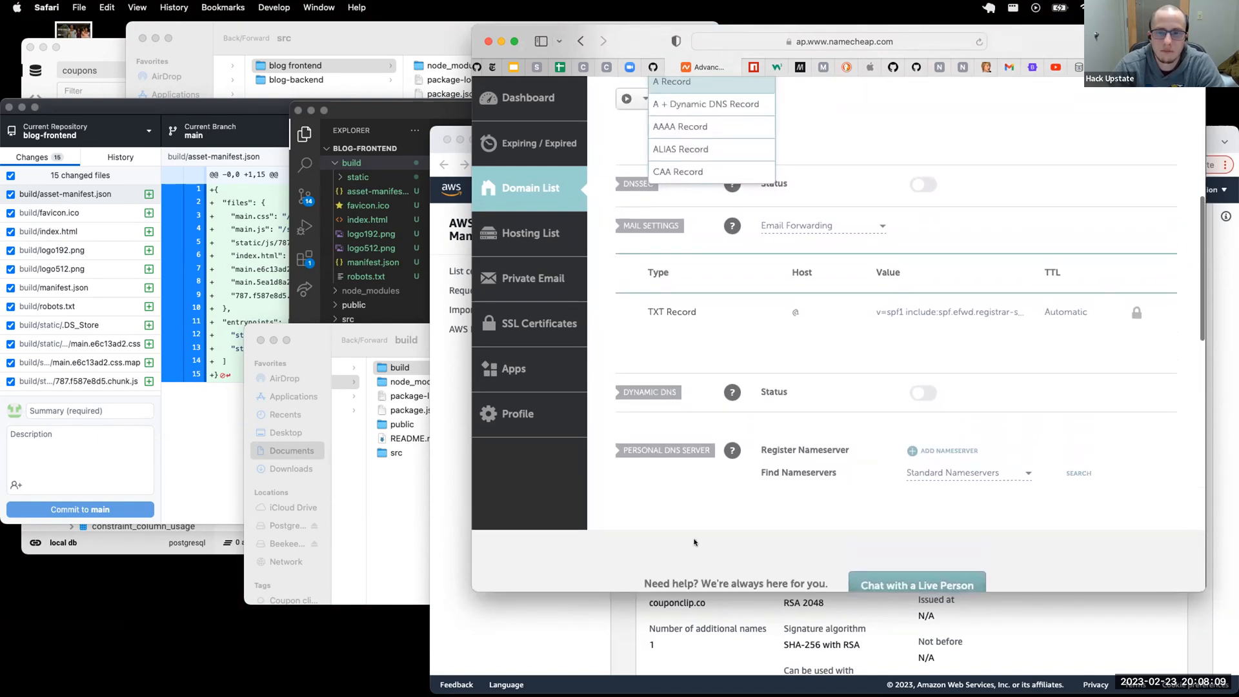
pyautogui.scroll(1, 694, 543)
pyautogui.scroll(3, 694, 542)
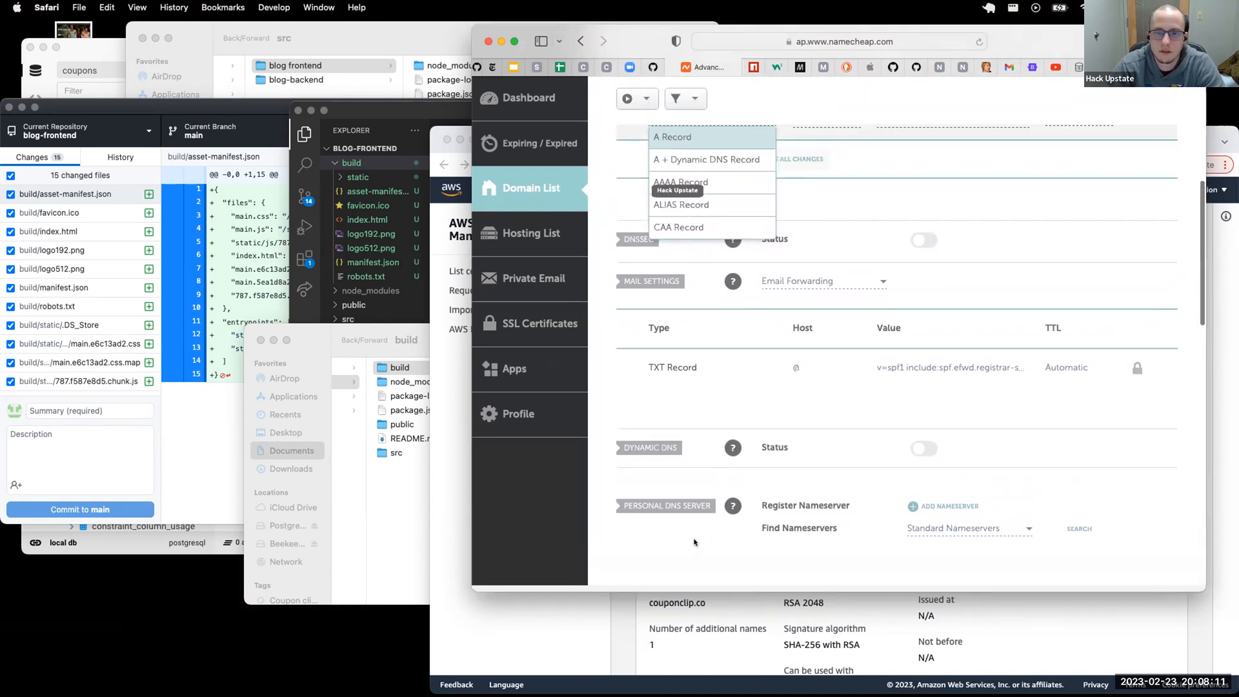
pyautogui.scroll(2, 694, 543)
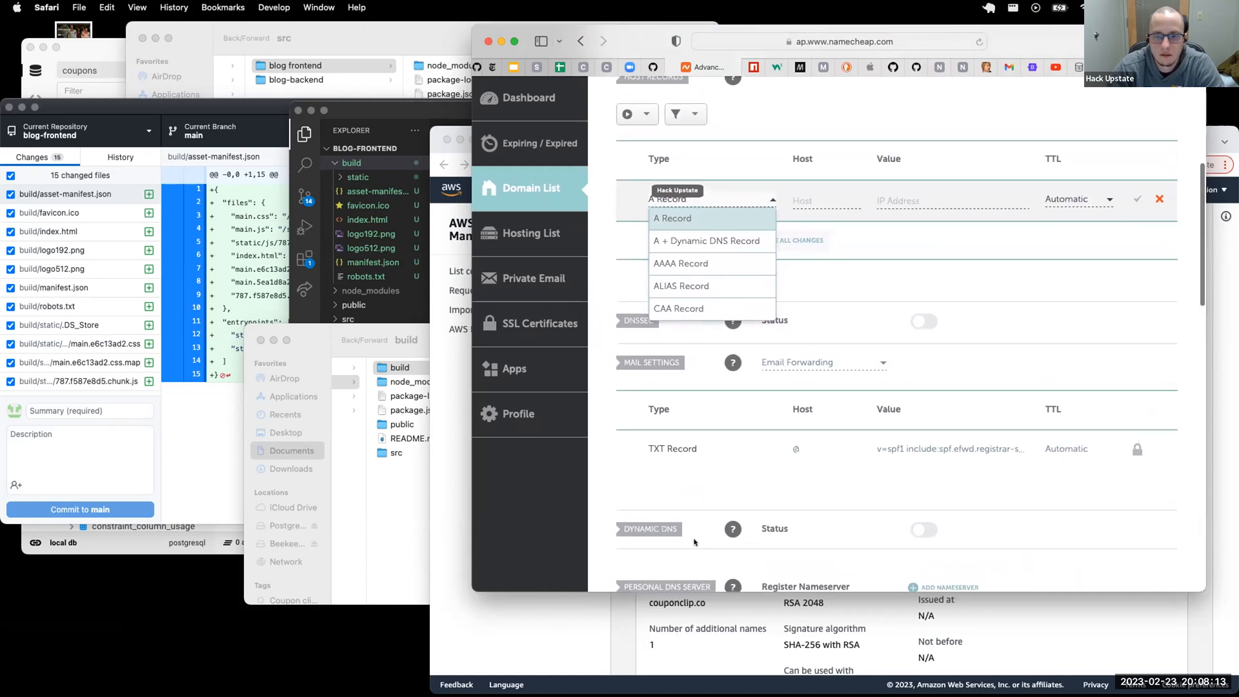
pyautogui.scroll(1, 694, 542)
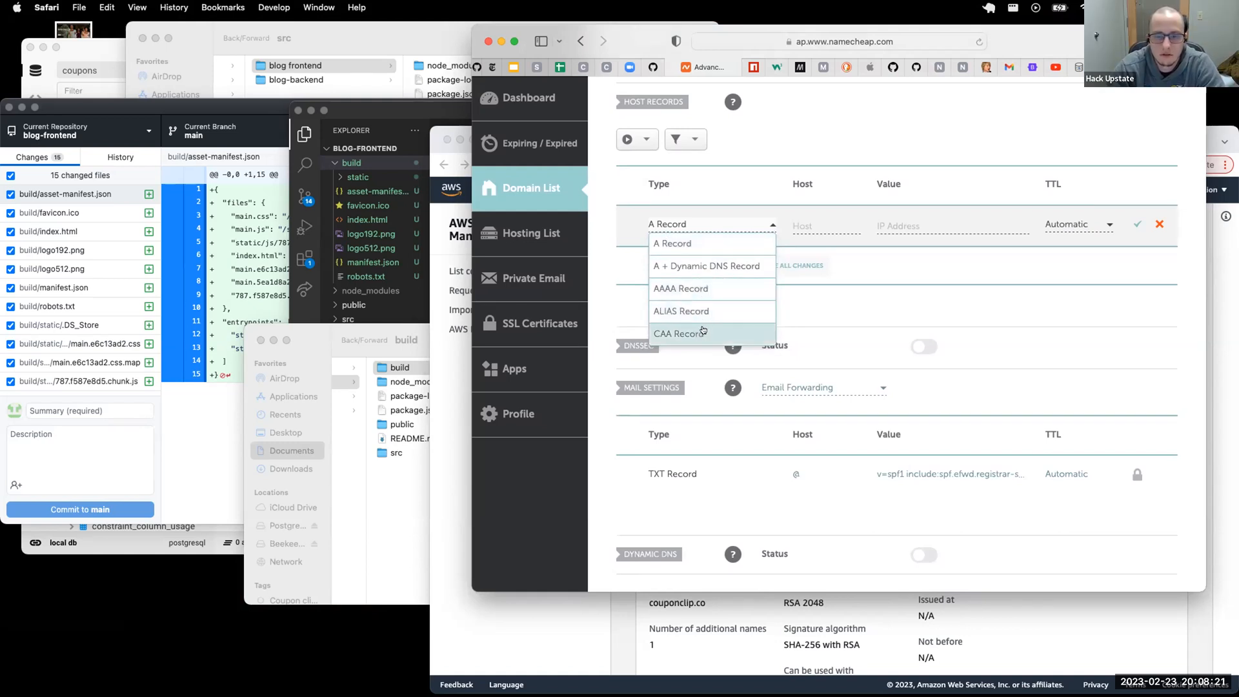
pyautogui.scroll(-4, 702, 331)
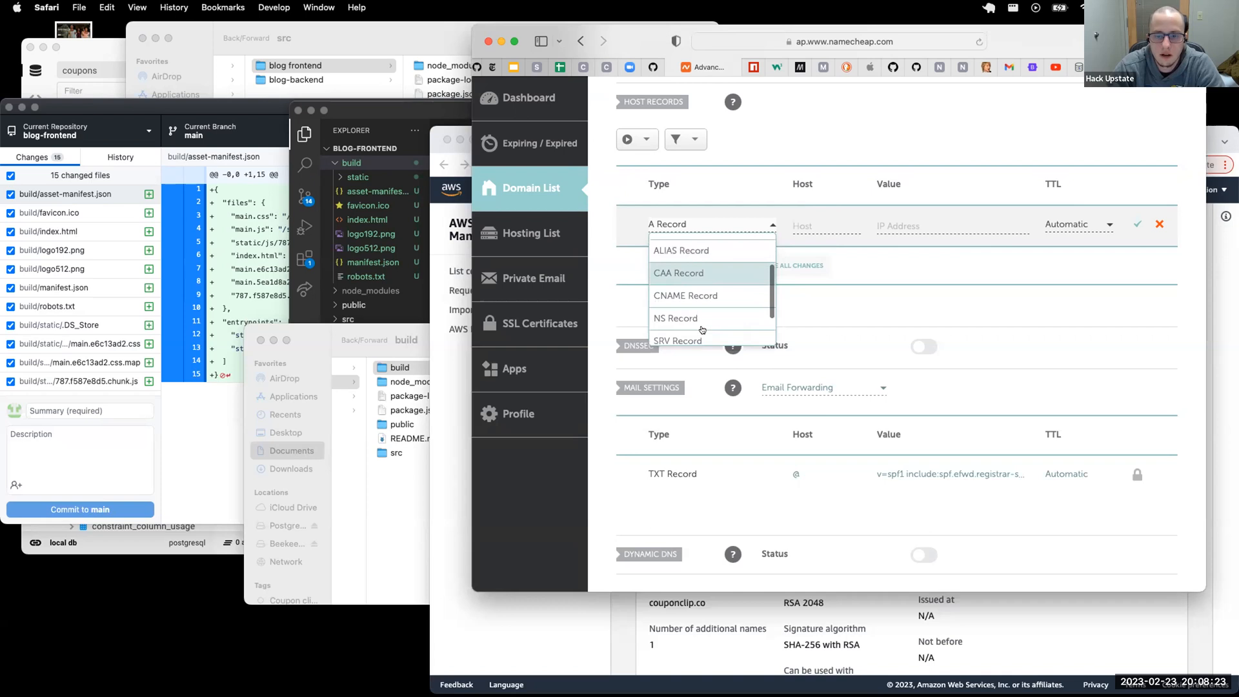
pyautogui.click(685, 273)
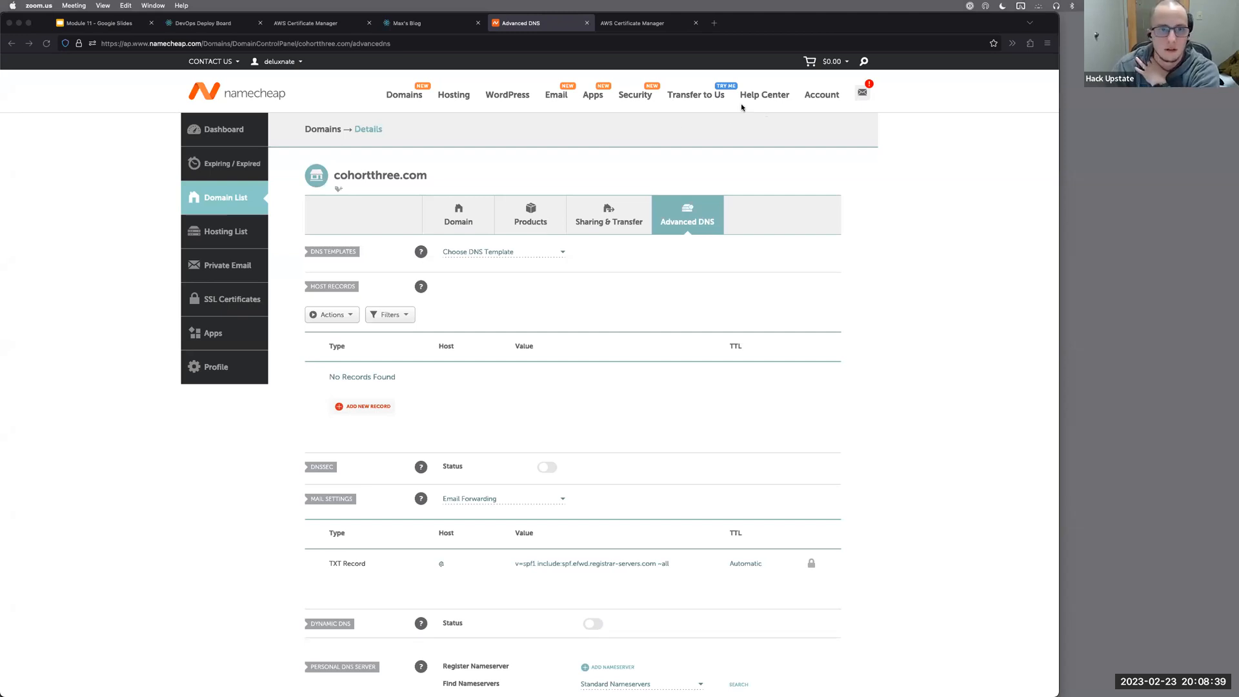
# - In Firefox, tile the Namecheap window beside a separate window made from the AWS Certificate Manager tab of the cohortthree.com certificate
pyautogui.moveTo(955, 22); pyautogui.dragTo(999, 31)
pyautogui.moveTo(852, 157); pyautogui.dragTo(918, 74)
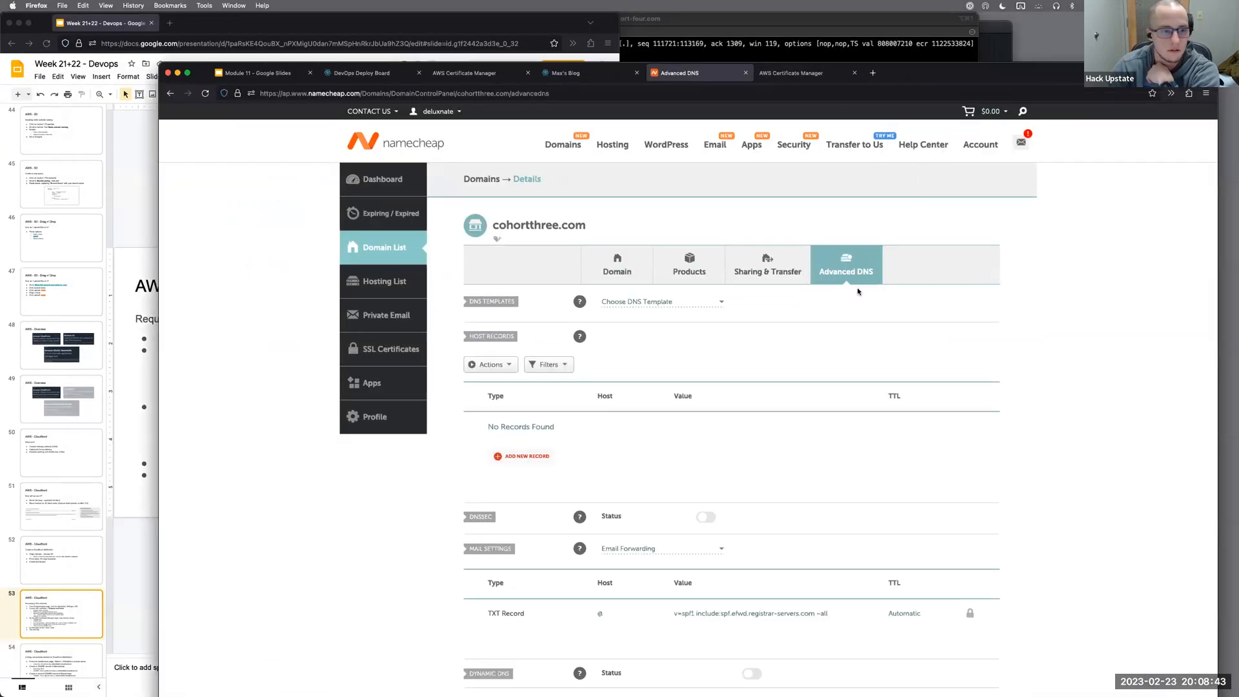
pyautogui.hotkey('ctrl', 'alt', 'Right')
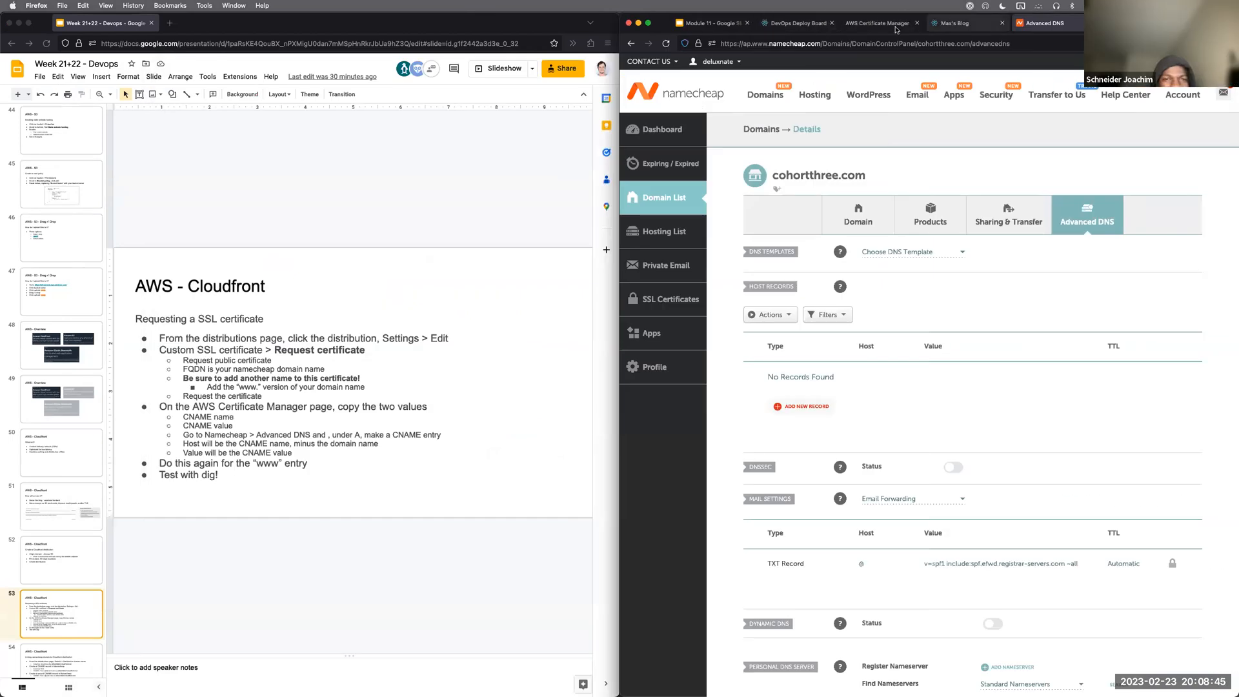
pyautogui.click(877, 23)
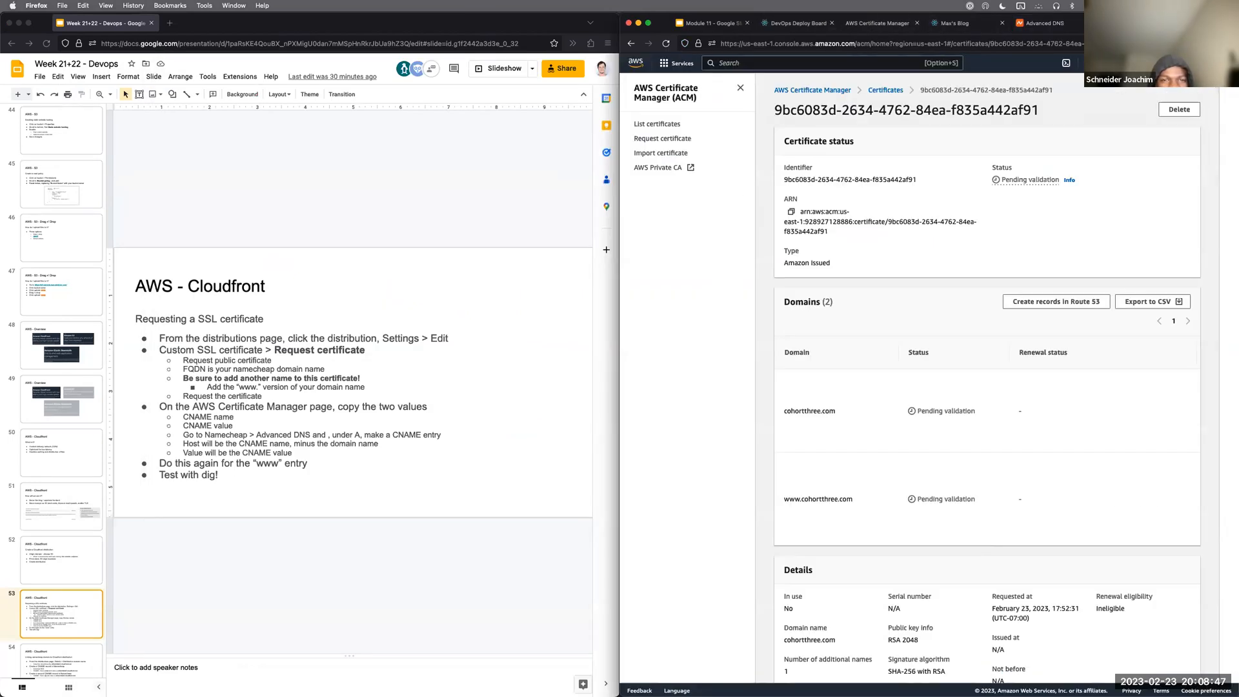
pyautogui.moveTo(1138, 23); pyautogui.dragTo(990, 366)
pyautogui.hotkey('ctrl', 'alt', 'Left')
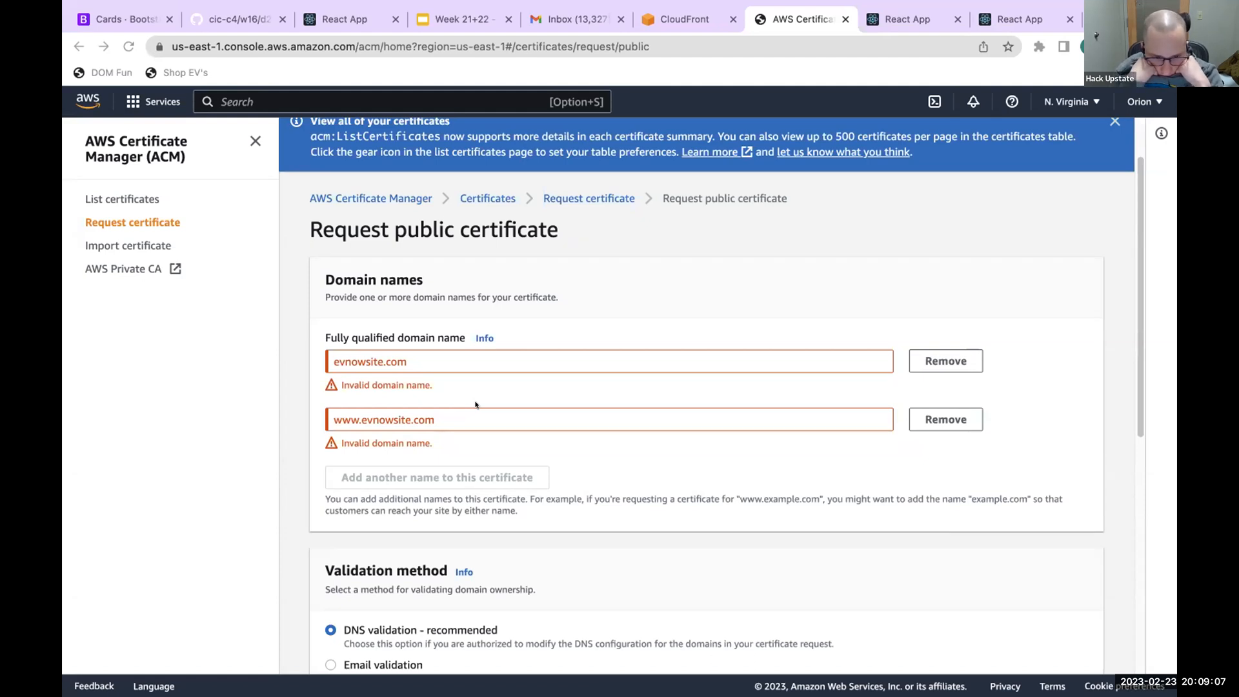
# - Switch to Namecheap in Safari, review the domain details of evnowsite.com, and return to the certificate request in Chrome
pyautogui.hotkey('ctrl', 'Up')
pyautogui.click(475, 80)
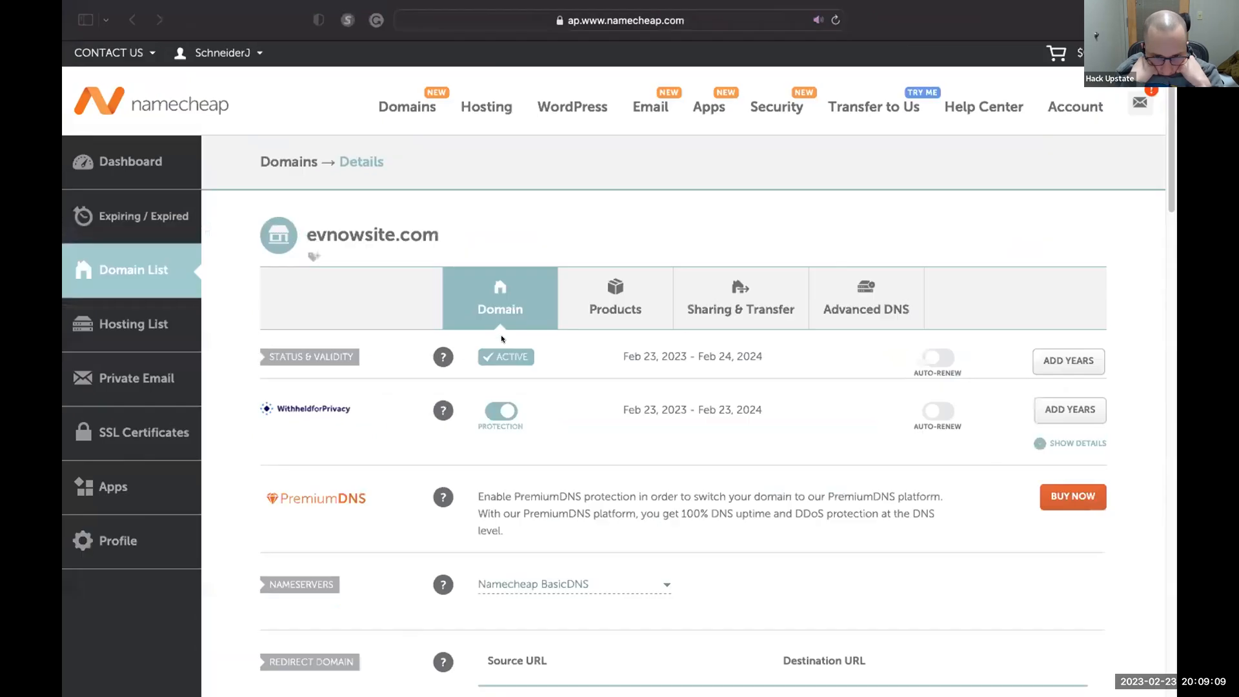
pyautogui.scroll(-2, 501, 338)
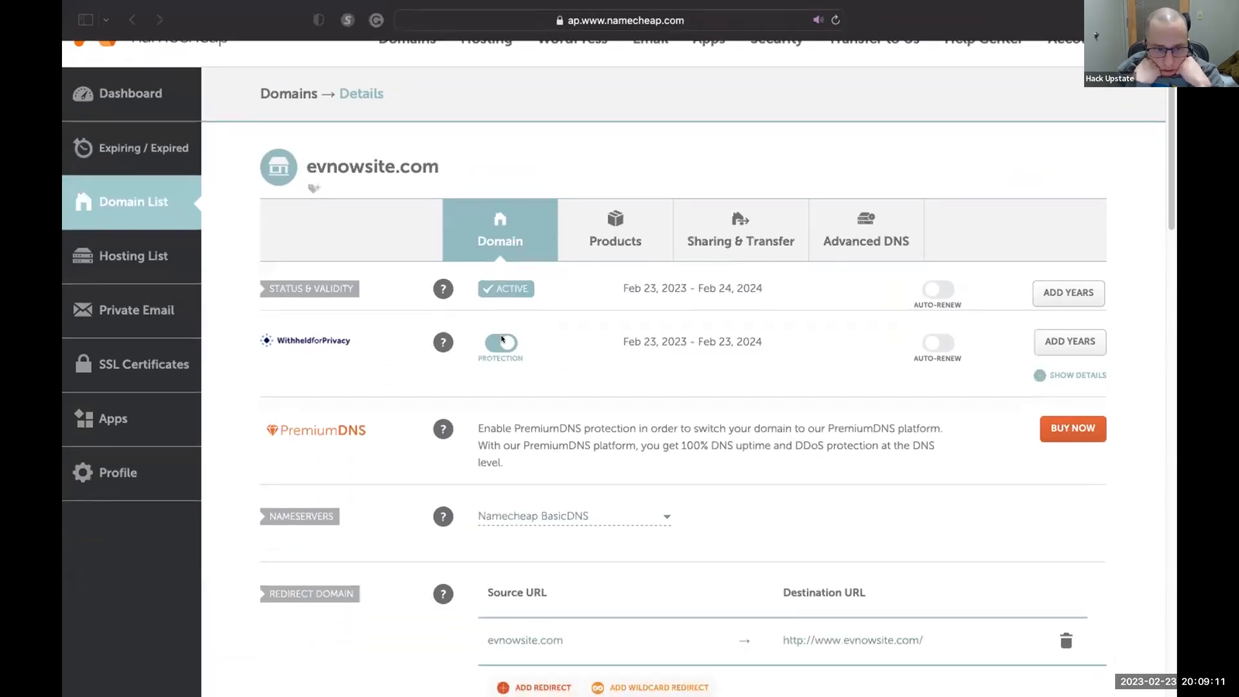
pyautogui.scroll(-2, 502, 338)
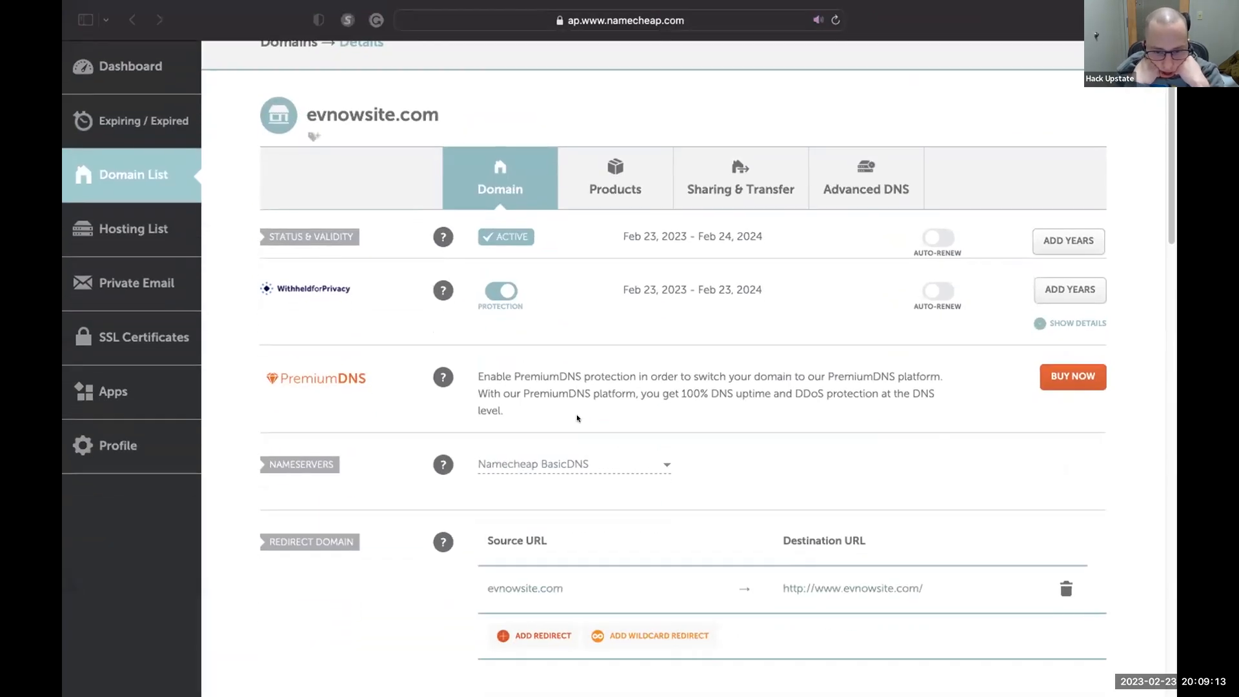
pyautogui.scroll(-2, 577, 418)
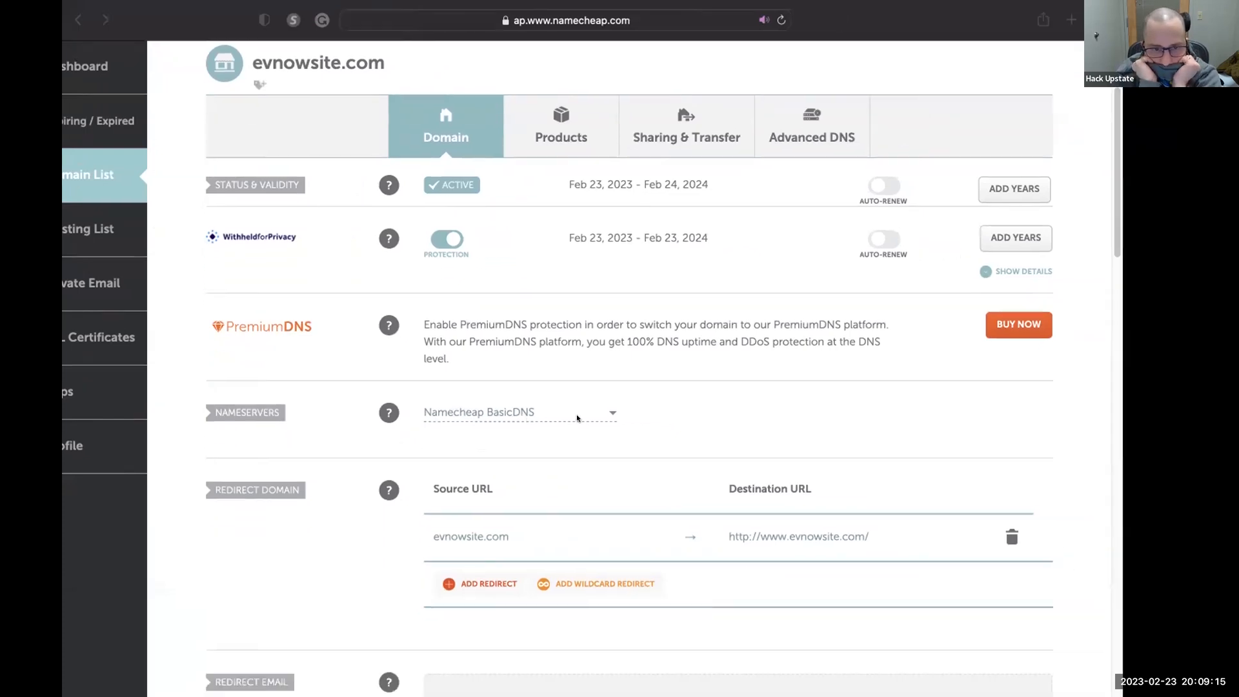
pyautogui.hotkey('ctrl', 'Up')
pyautogui.click(633, 29)
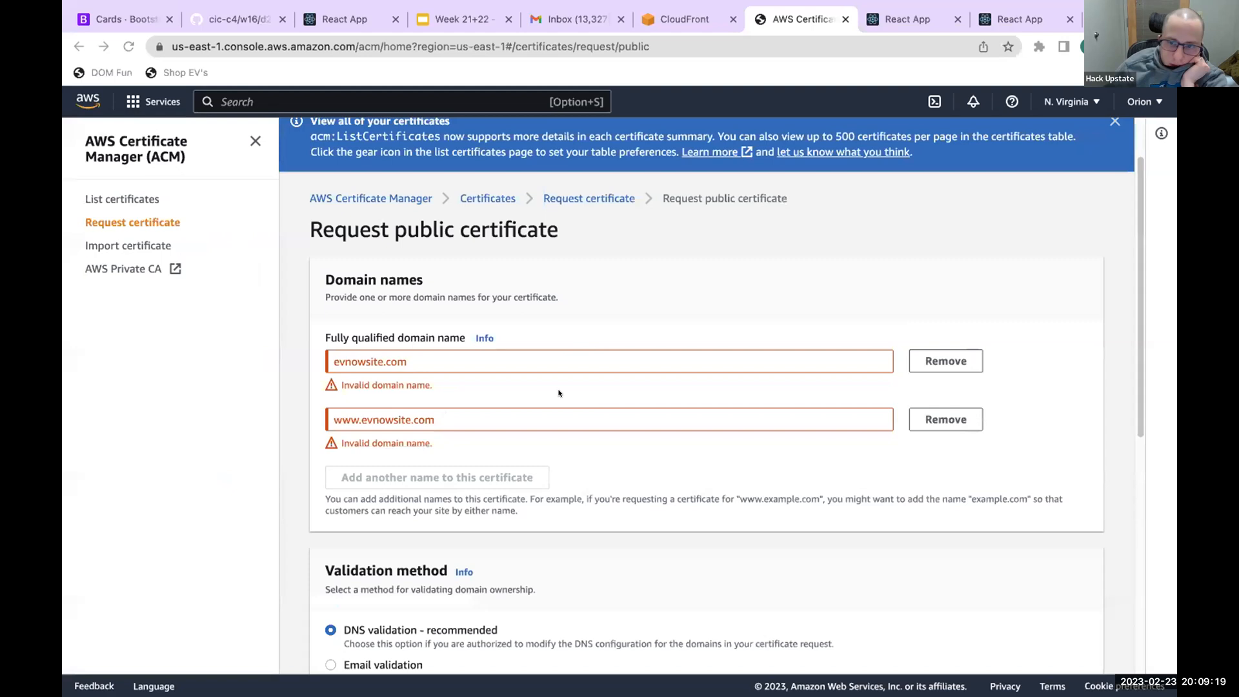
pyautogui.scroll(-1, 559, 393)
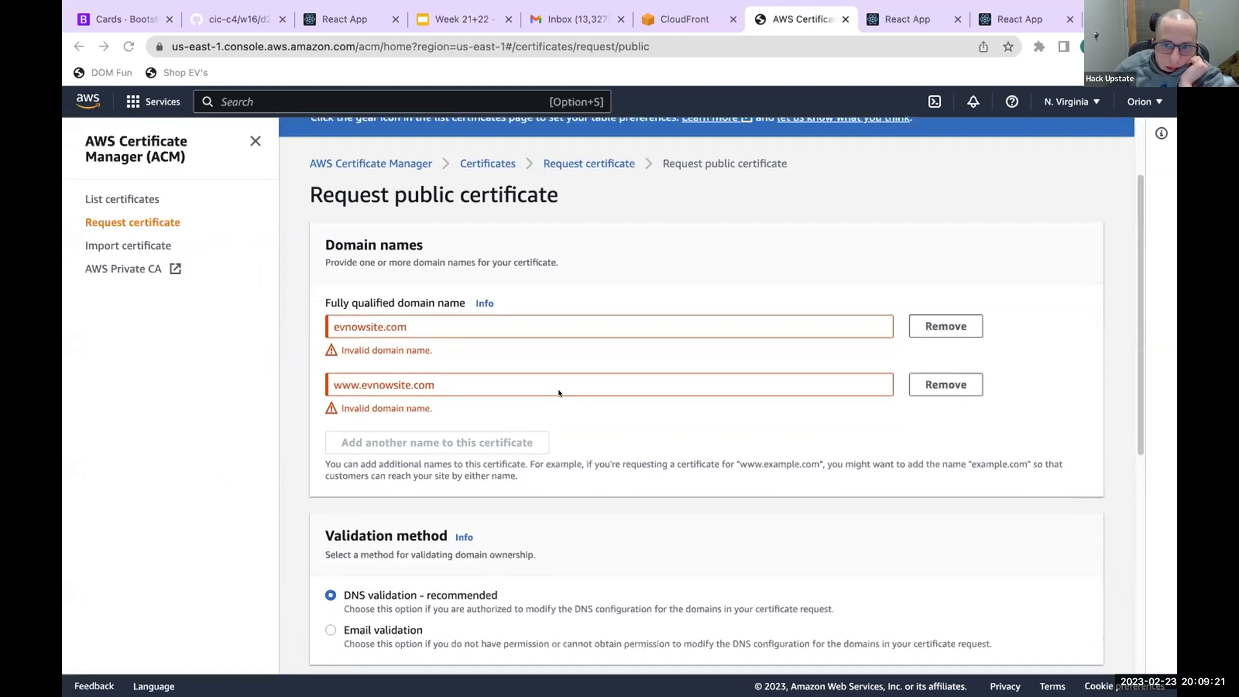
pyautogui.click(426, 318)
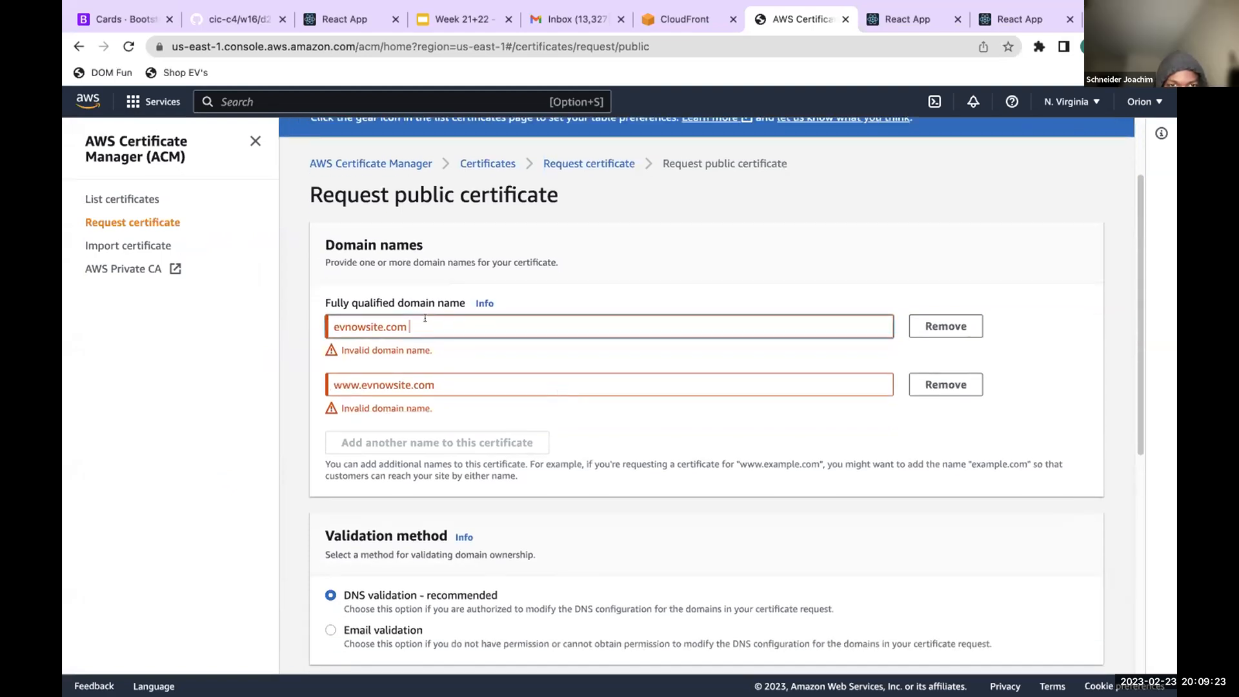
pyautogui.click(457, 363)
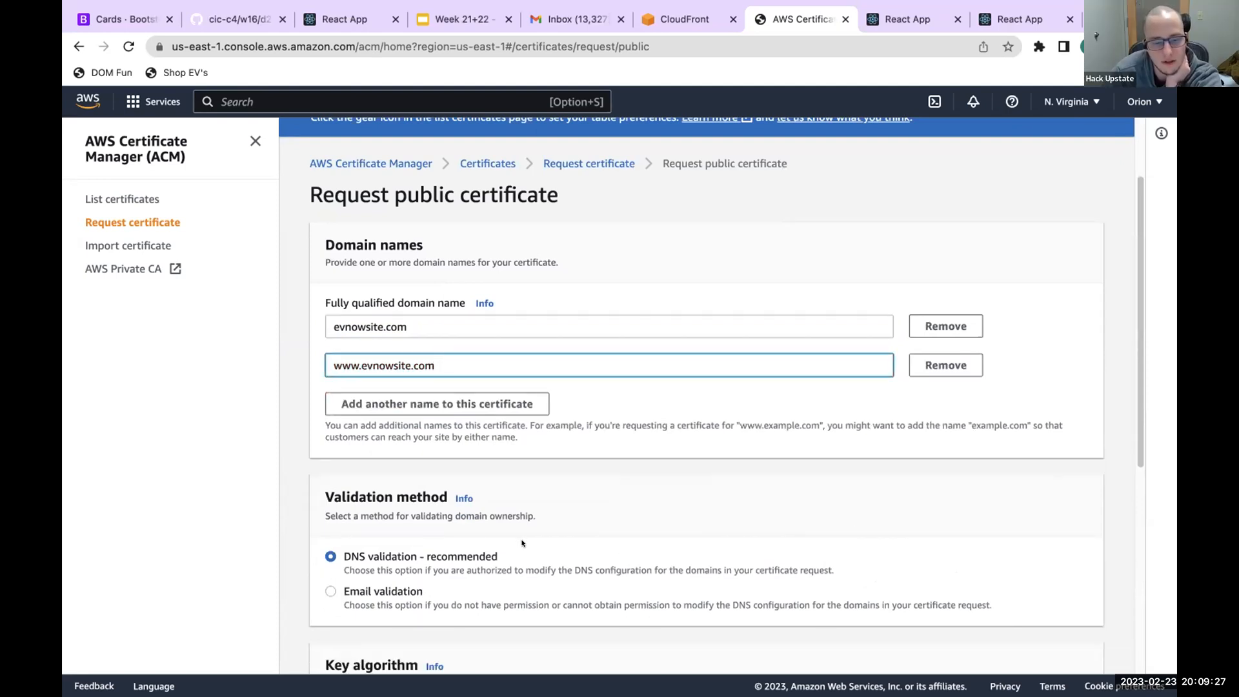
pyautogui.scroll(-6, 622, 426)
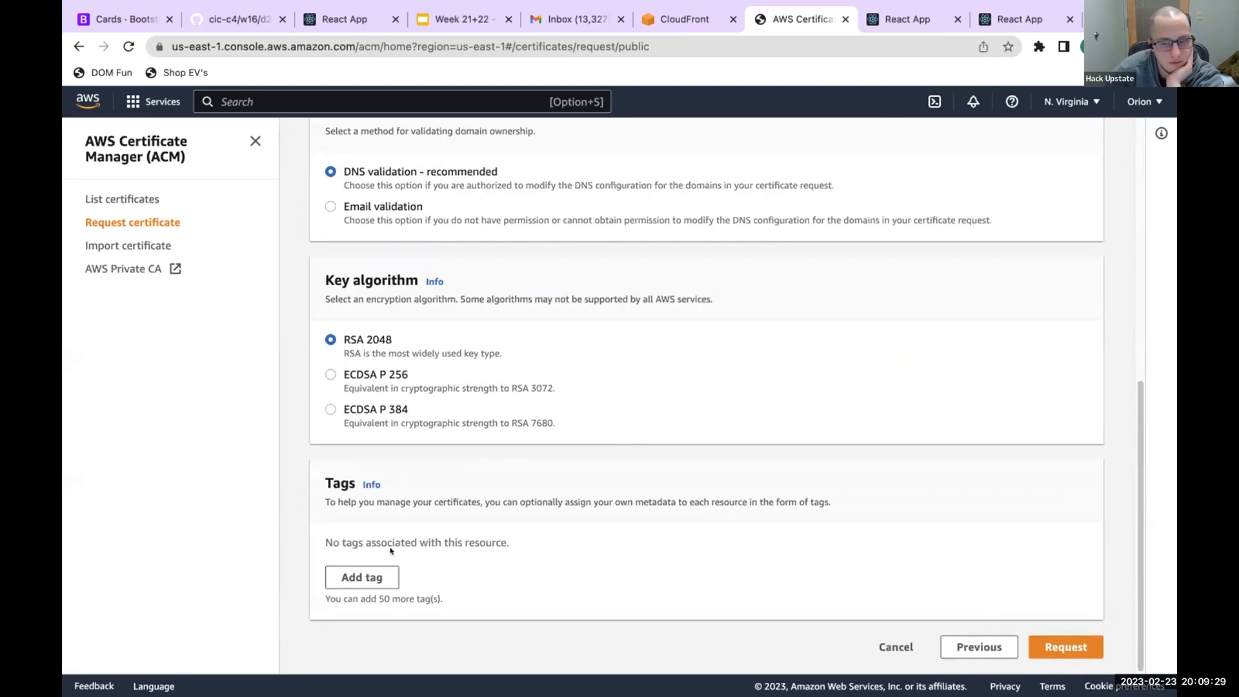
pyautogui.click(1066, 647)
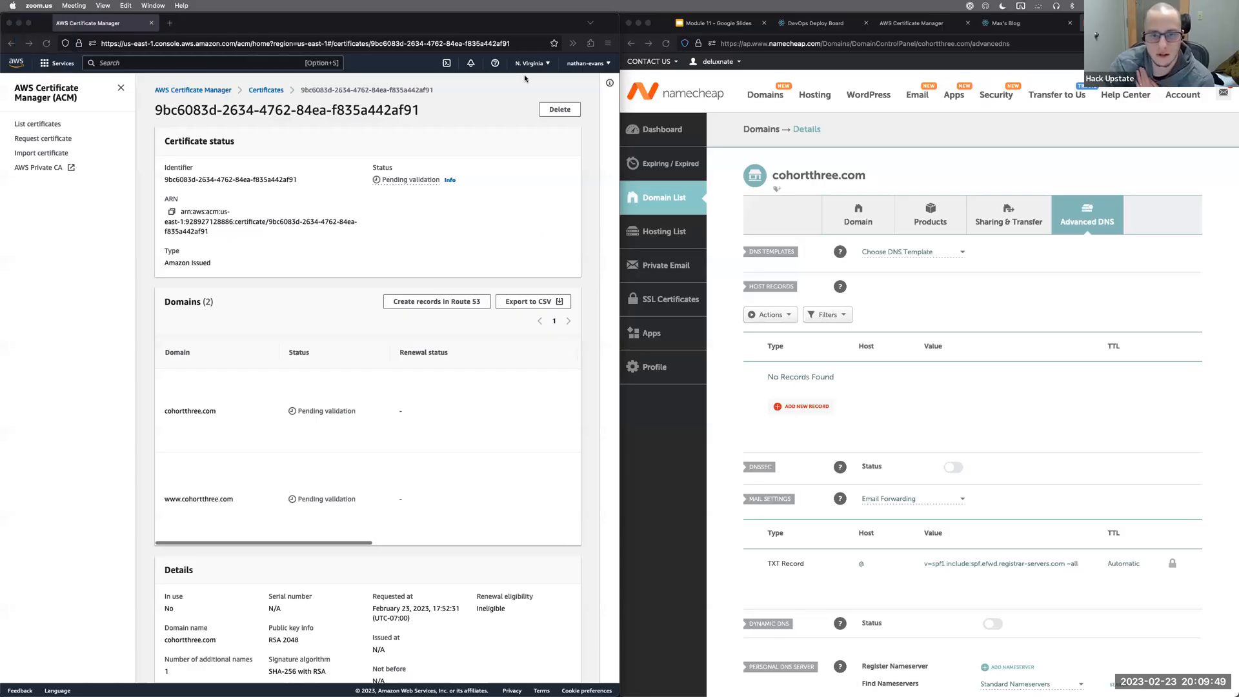
# - In Firefox, add a CNAME Record to cohortthree.com's host records in Namecheap and start editing its Host value
pyautogui.moveTo(422, 25); pyautogui.dragTo(439, 46)
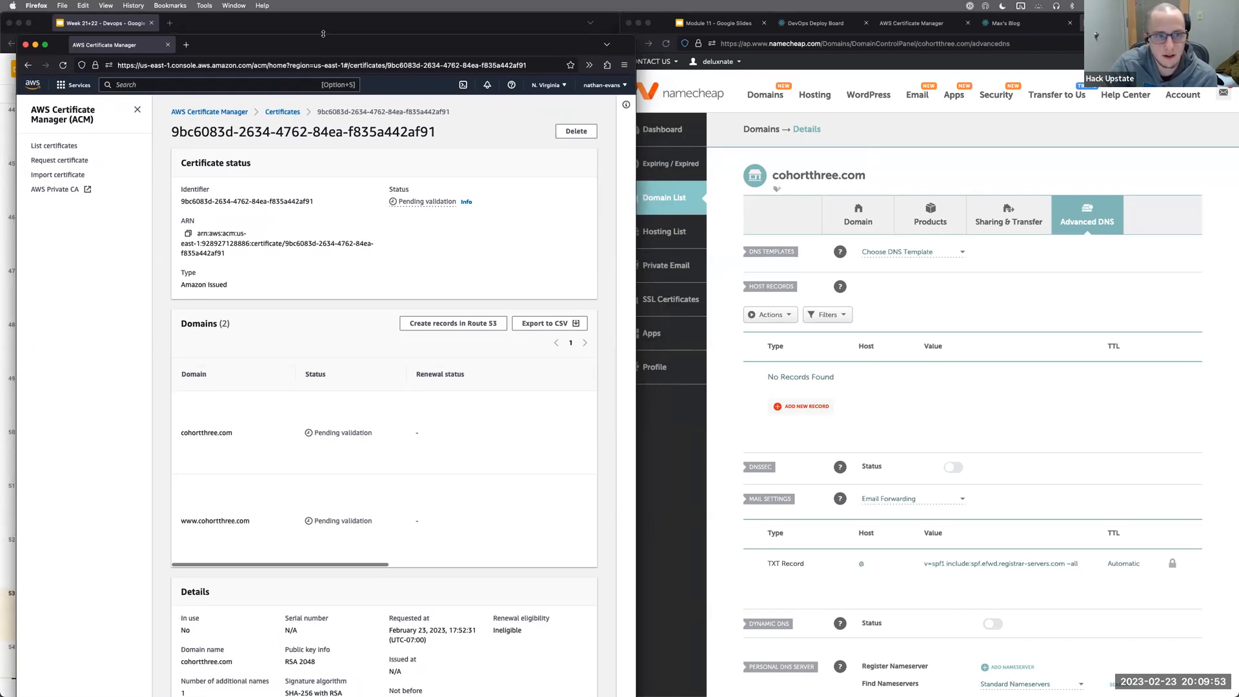
pyautogui.moveTo(321, 42); pyautogui.dragTo(306, 28)
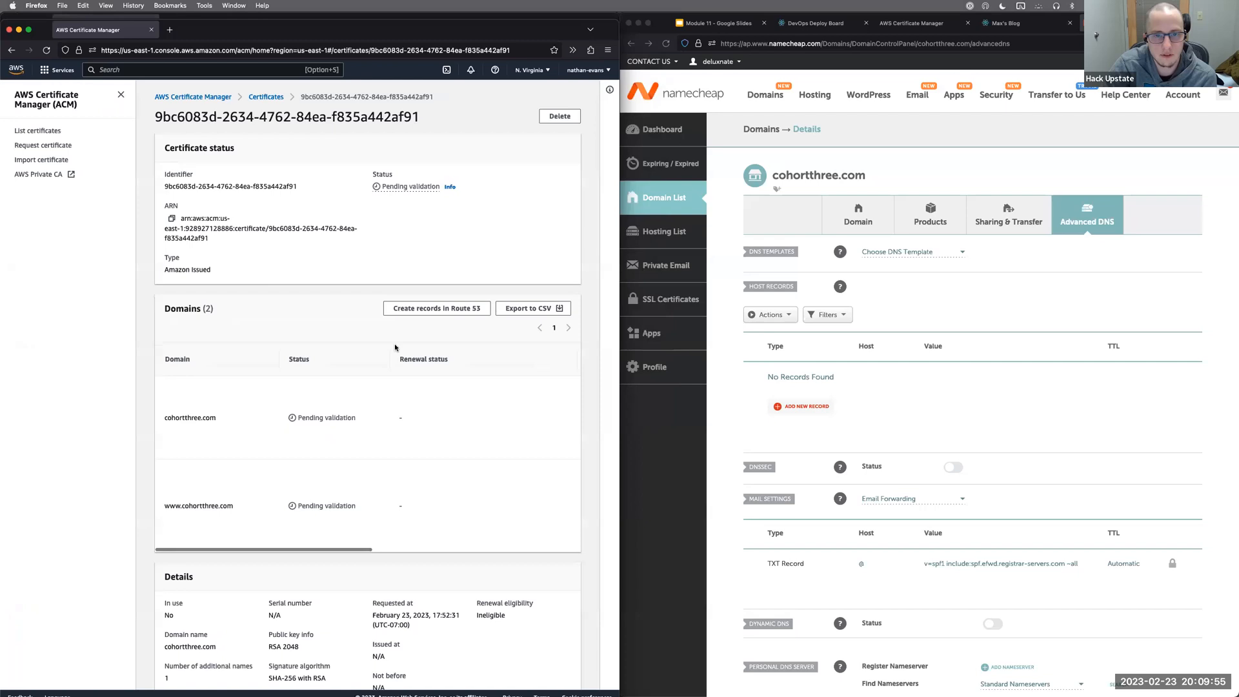
pyautogui.click(1065, 382)
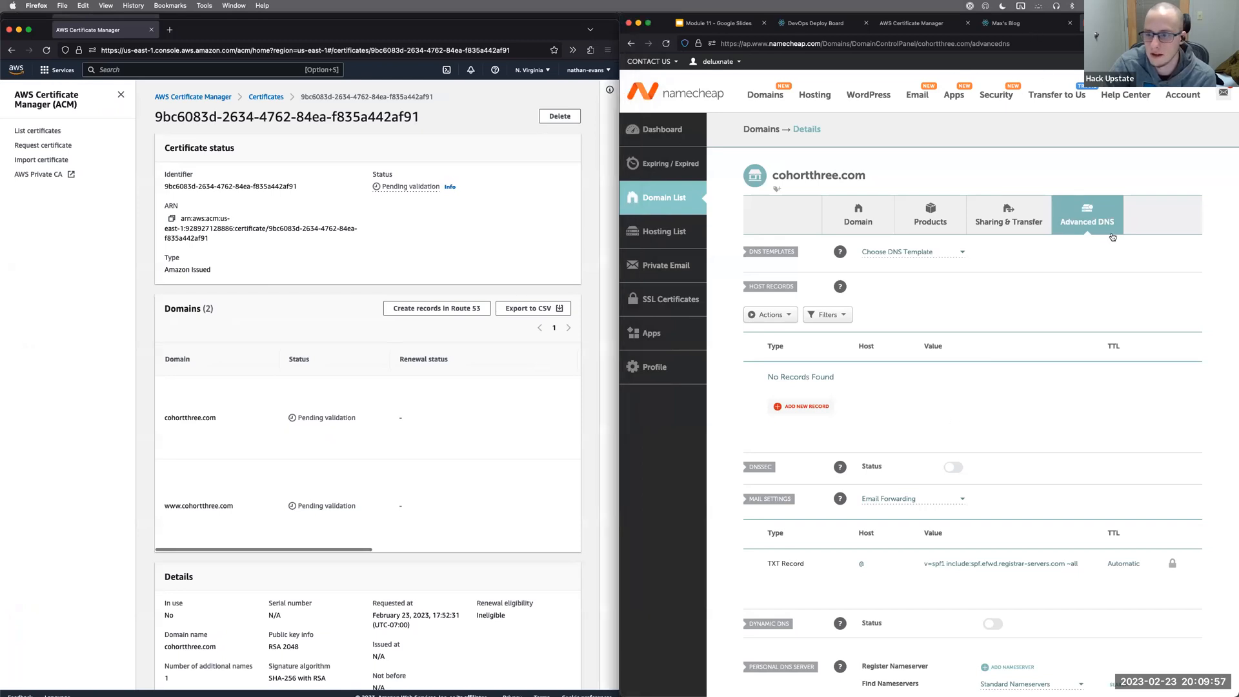
pyautogui.click(783, 409)
pyautogui.scroll(-2, 806, 255)
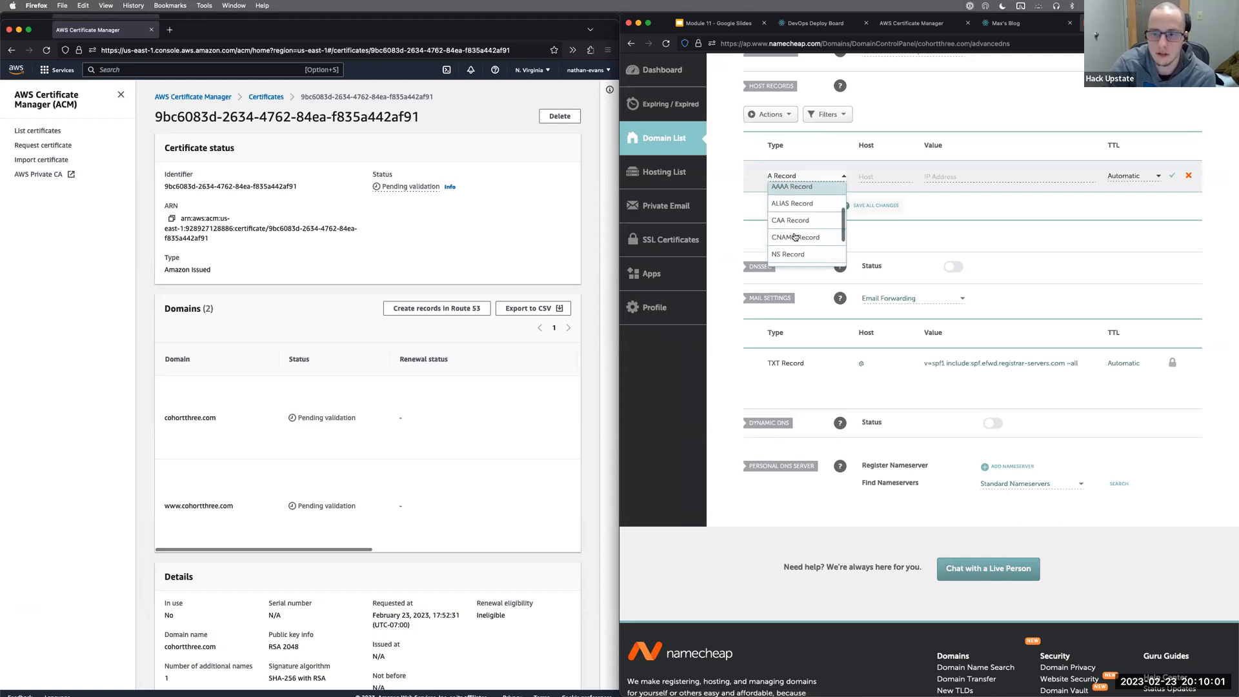
pyautogui.click(796, 237)
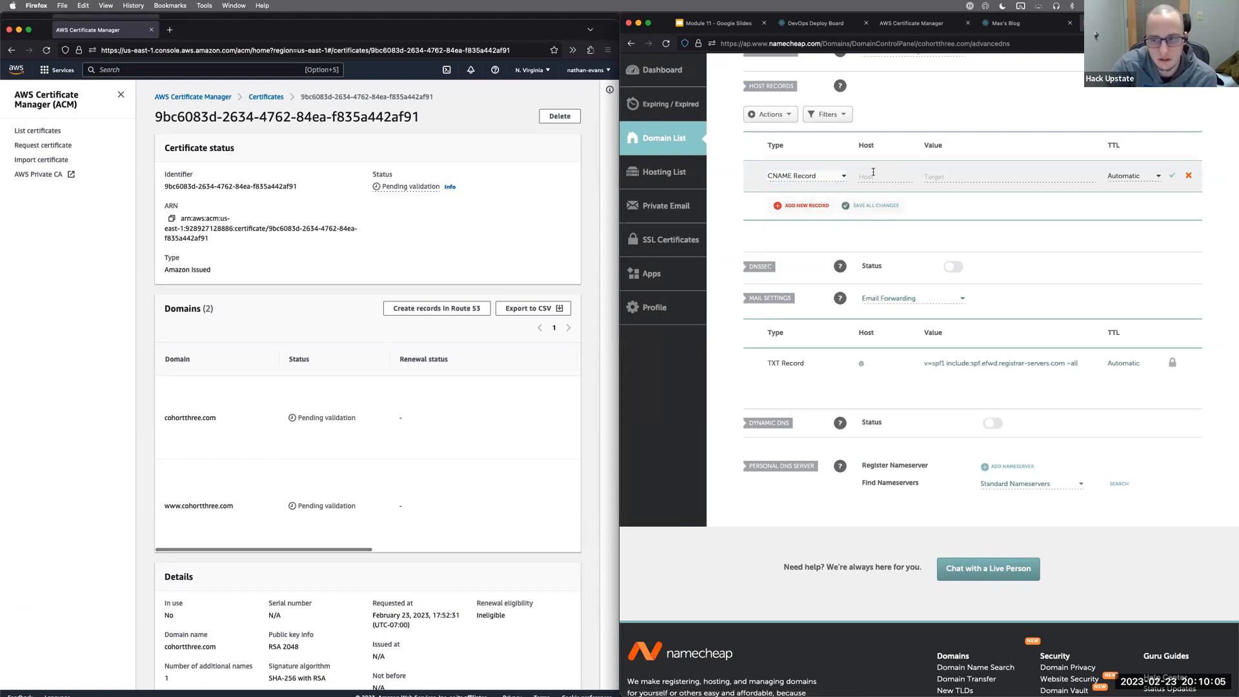
pyautogui.click(968, 171)
pyautogui.click(860, 178)
# - Enlarge the AWS Certificate Manager window and copy the cohortthree.com CNAME name without its domain suffix
pyautogui.click(378, 383)
pyautogui.hotkey('ctrl', 'alt', 'Return')
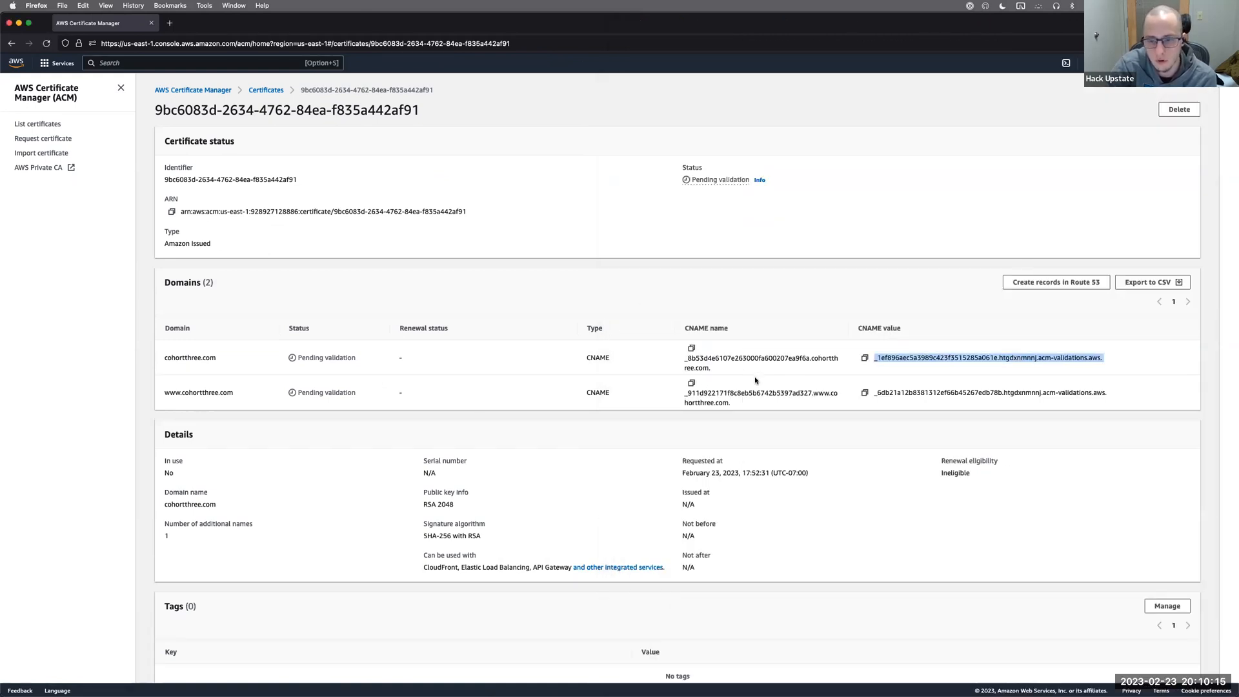
pyautogui.click(710, 370)
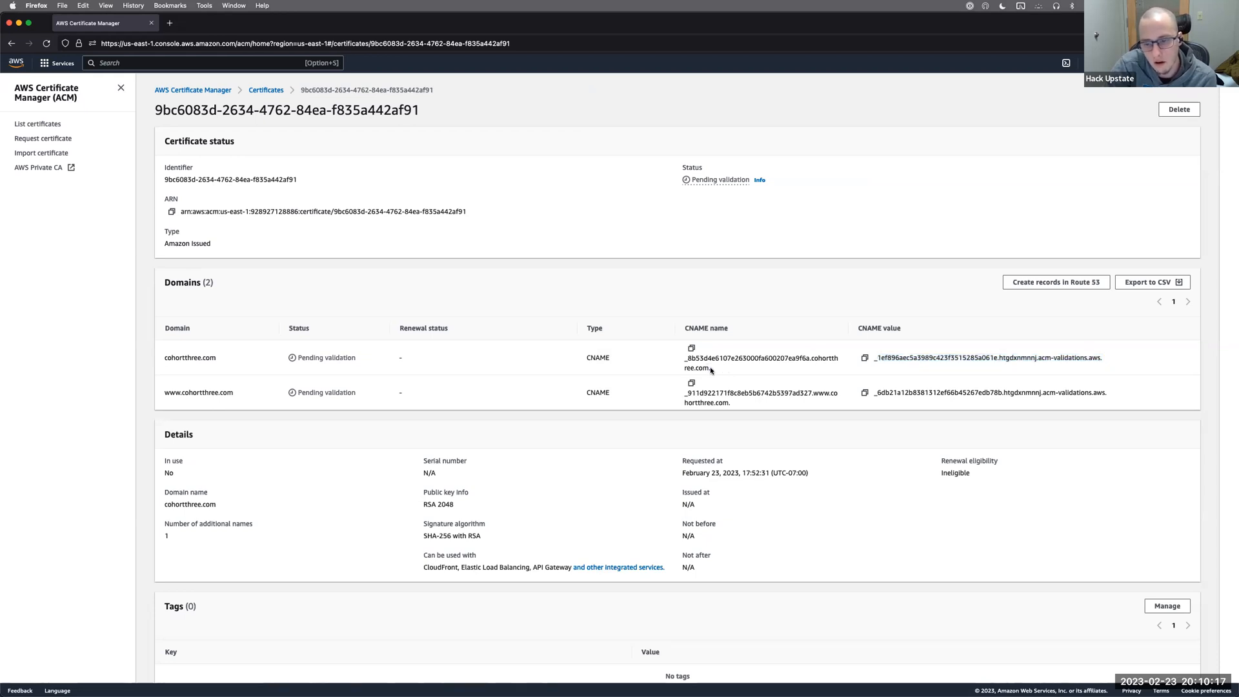
pyautogui.moveTo(759, 366); pyautogui.dragTo(793, 358)
pyautogui.click(793, 359)
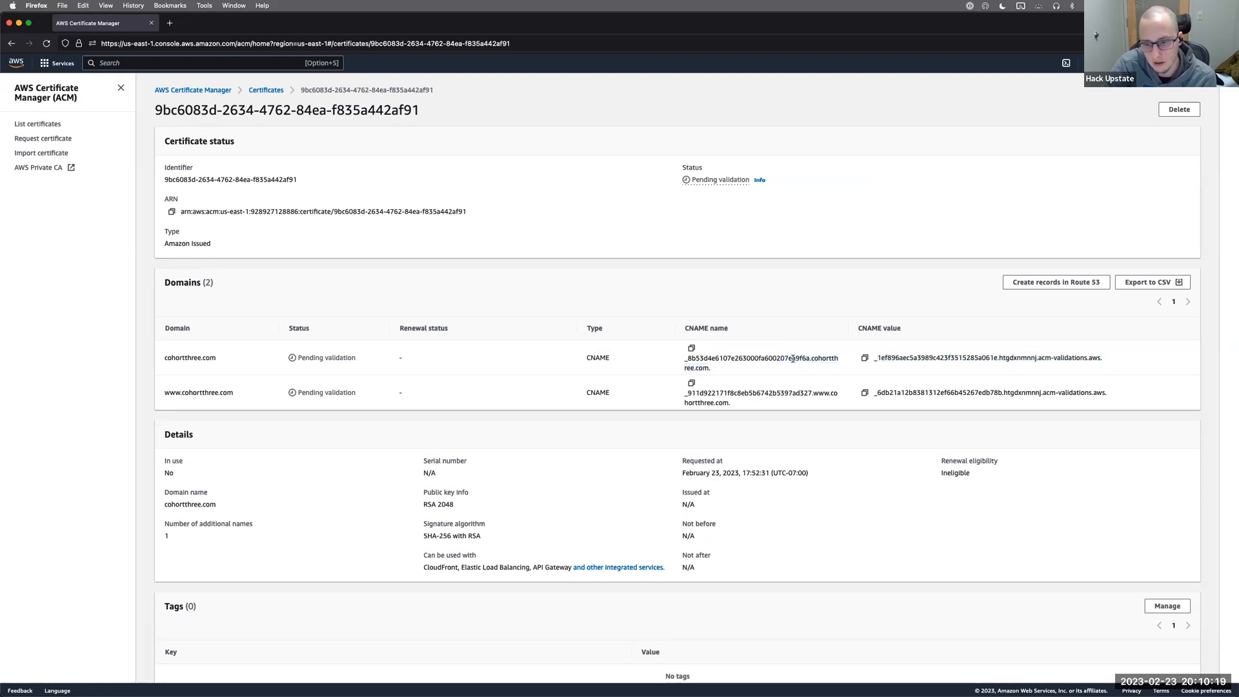
pyautogui.moveTo(683, 359); pyautogui.dragTo(801, 358)
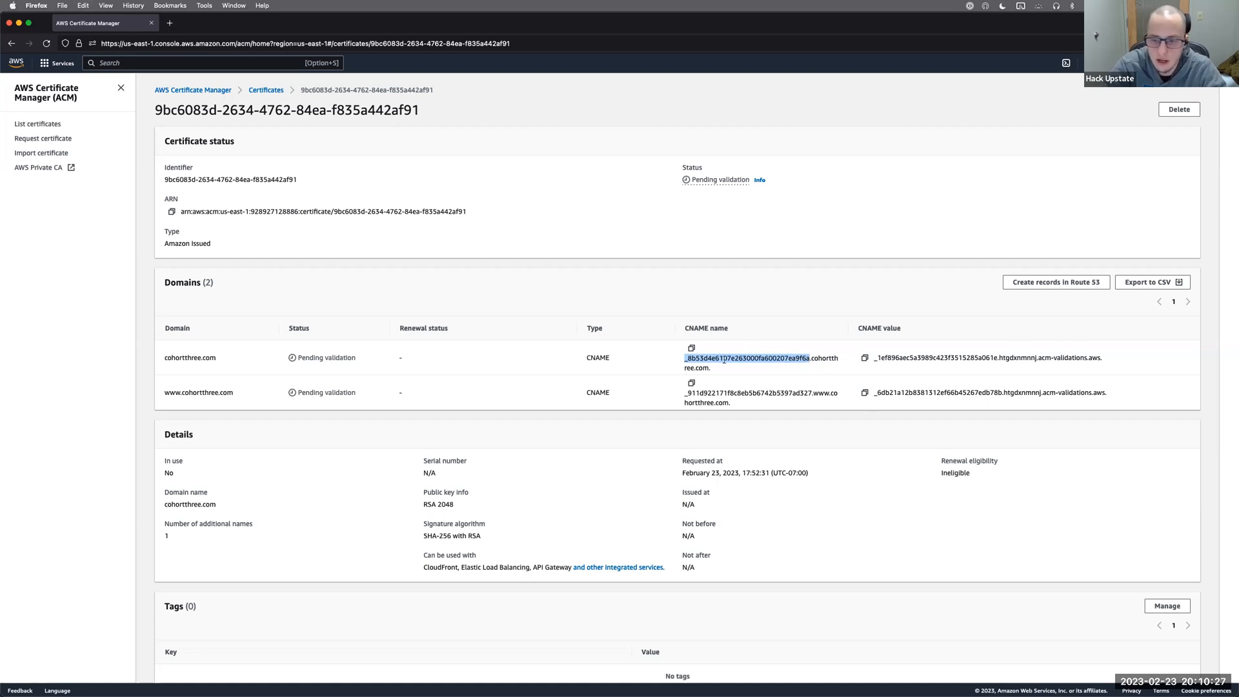
pyautogui.scroll(5, 702, 356)
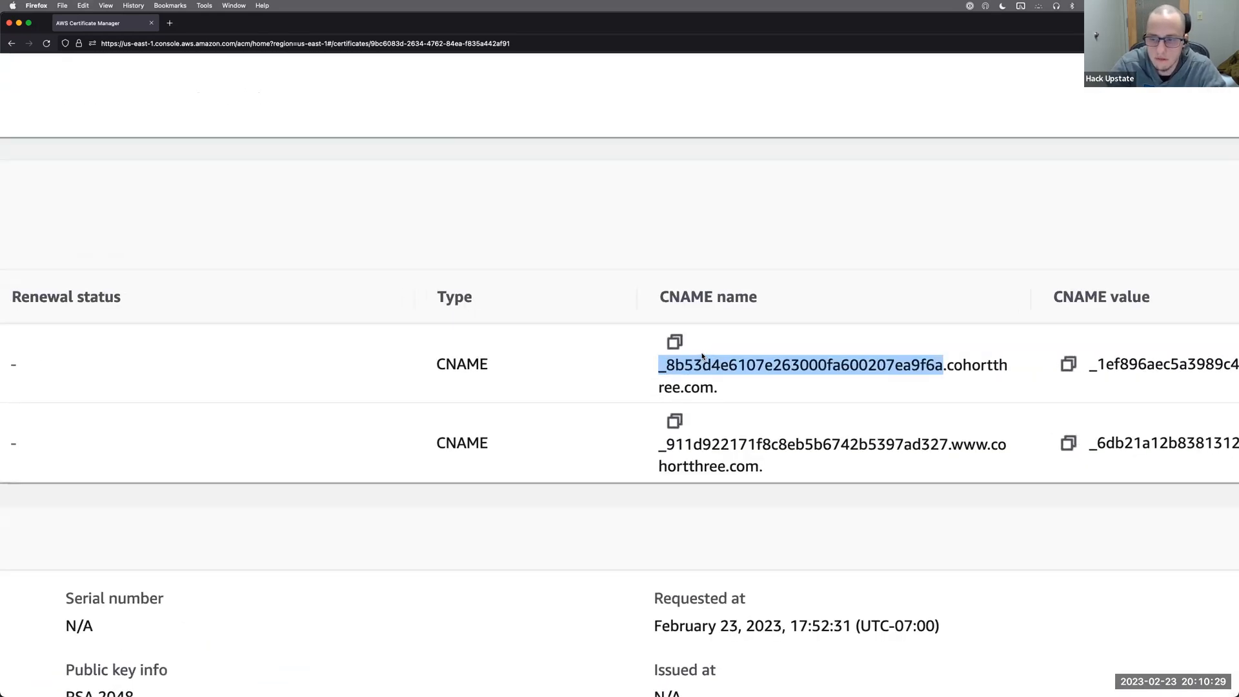
pyautogui.click(686, 400)
pyautogui.moveTo(675, 395); pyautogui.dragTo(922, 365)
pyautogui.click(608, 366)
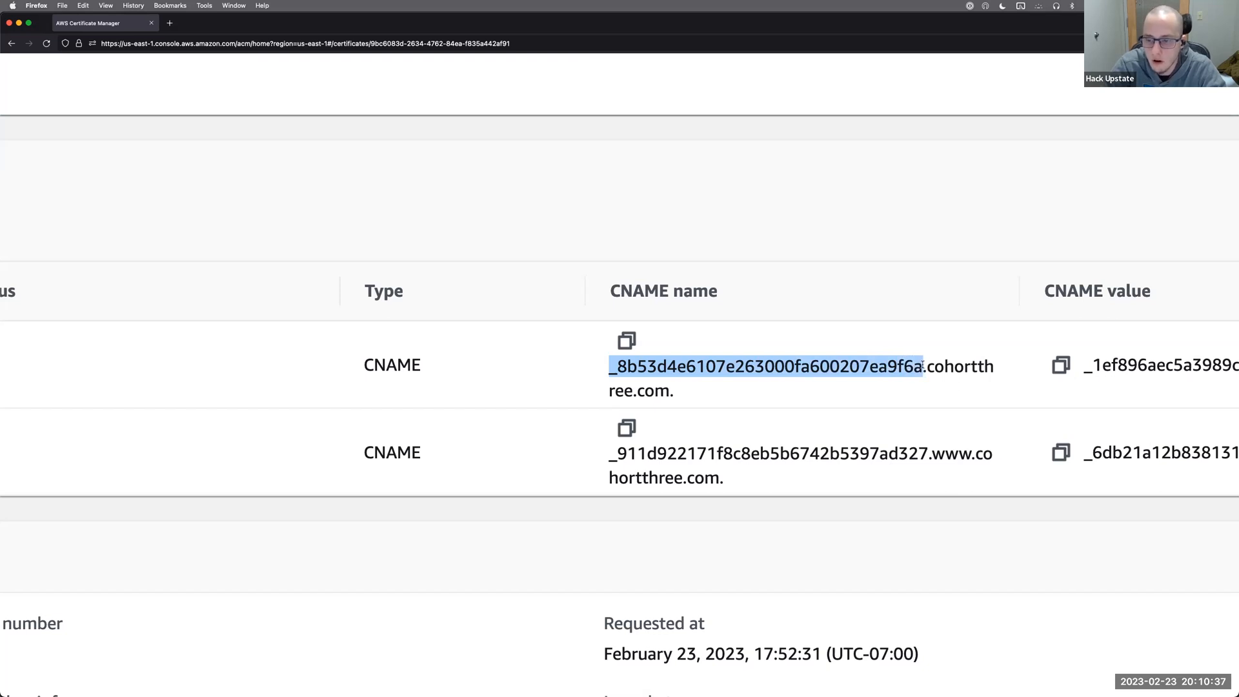
pyautogui.press('super+c')
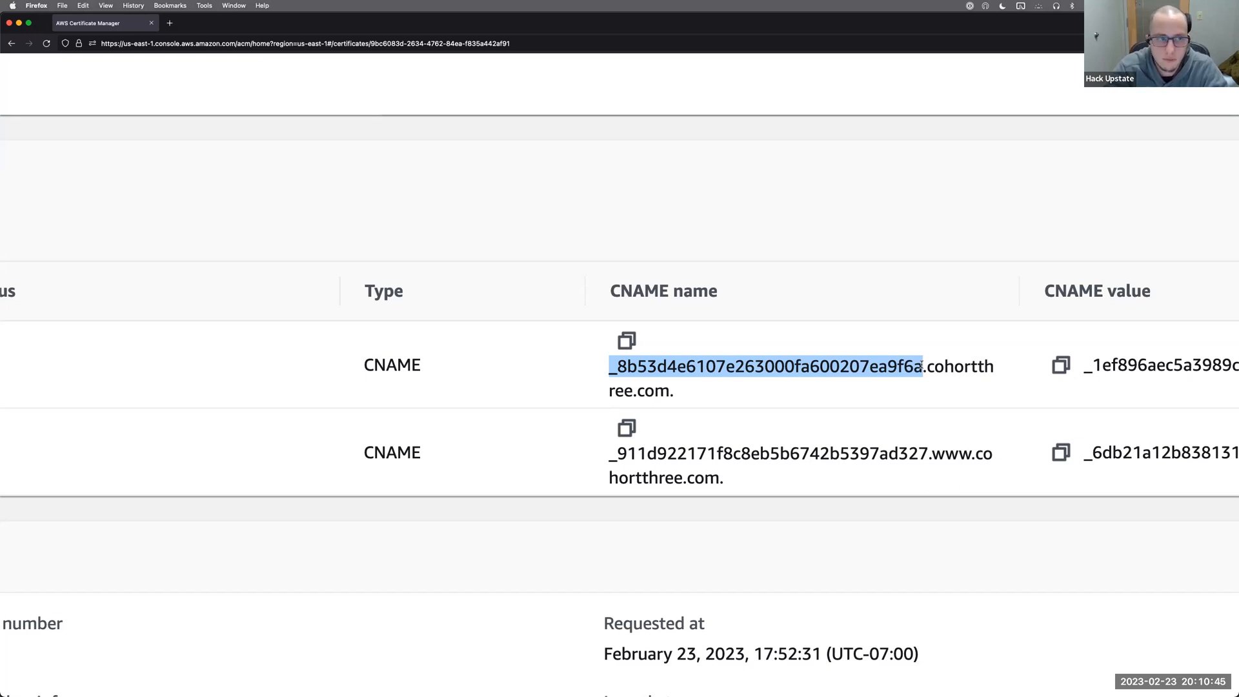
# - Paste the copied cohortthree.com CNAME name into the Host of the new CNAME record in Namecheap
pyautogui.scroll(-5, 922, 366)
pyautogui.hotkey('ctrl', 'alt', 'Left')
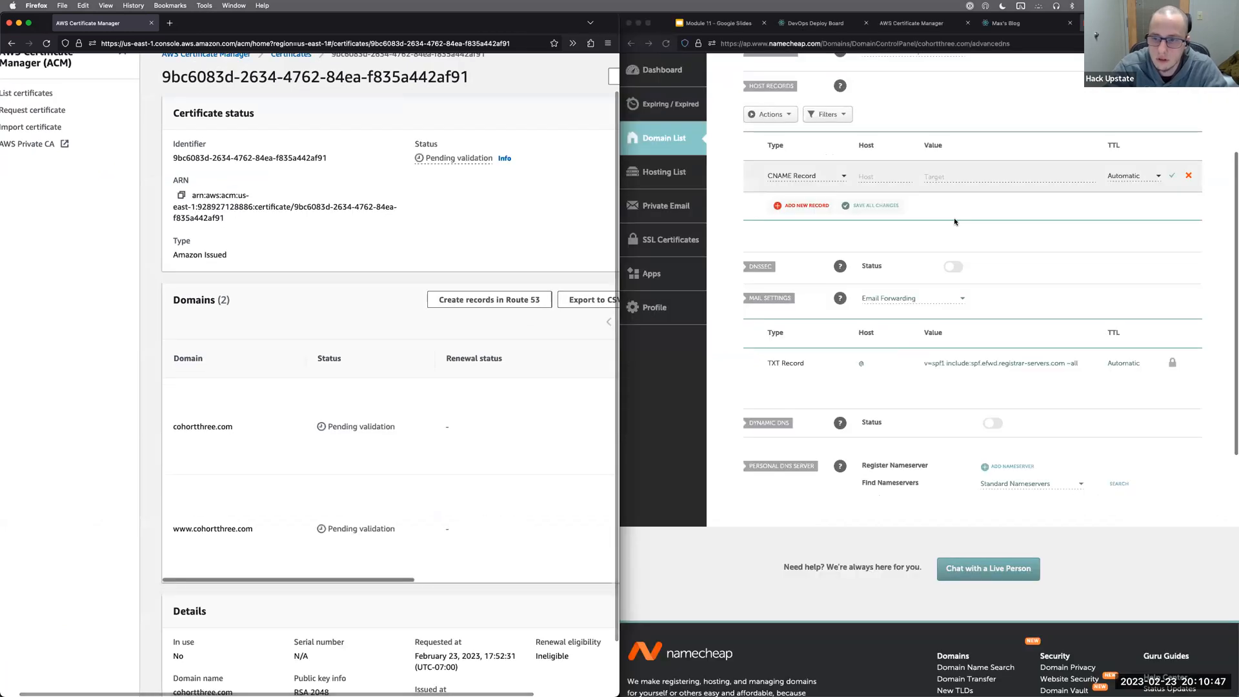
pyautogui.click(874, 172)
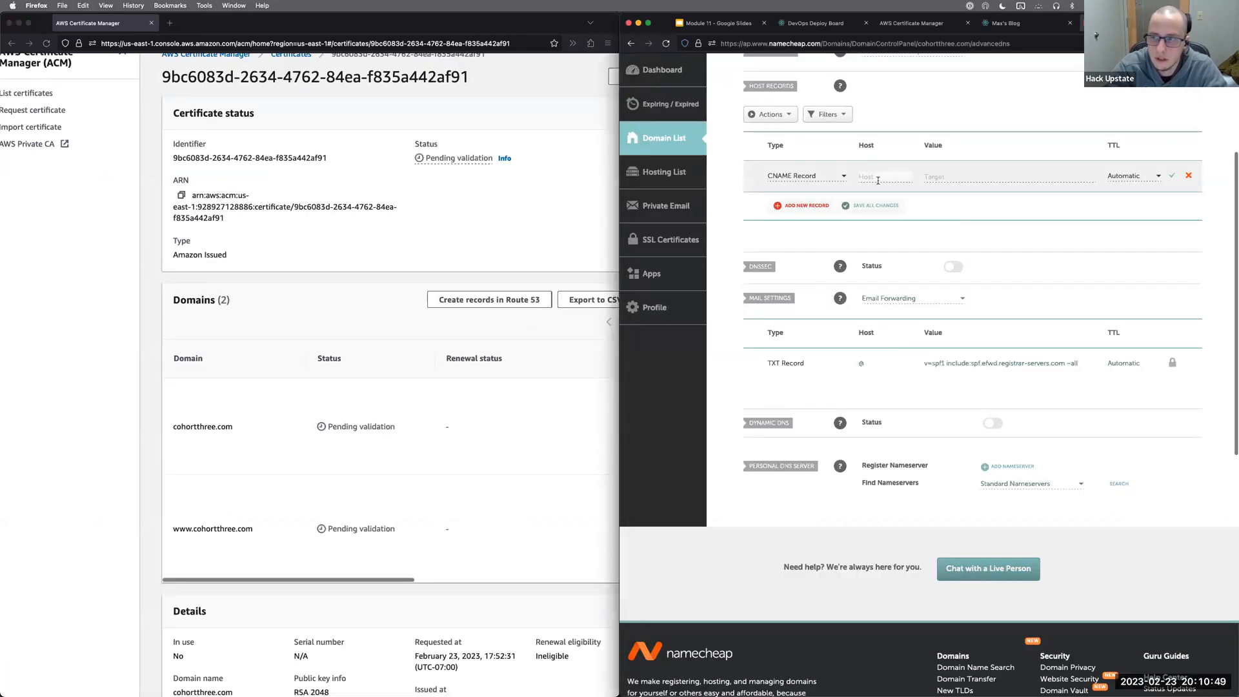
pyautogui.press('super+v')
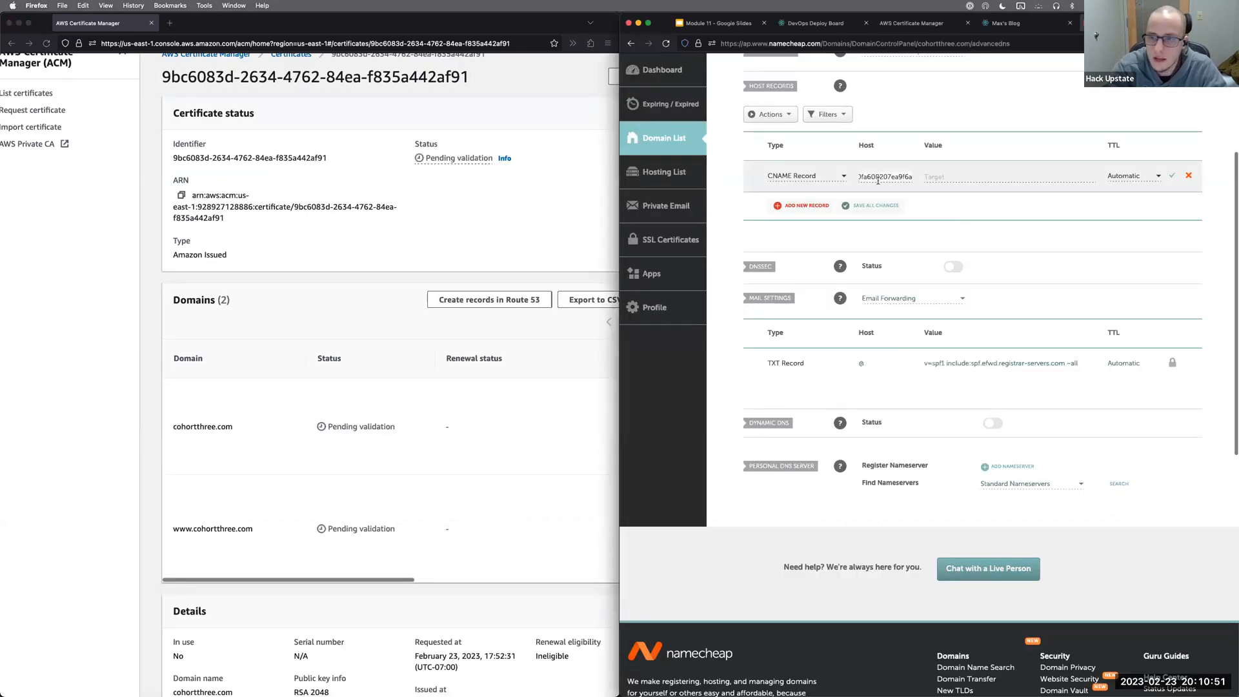
# - Highlight the cohortthree.com CNAME name in the enlarged certificate window to check where it stops before the domain suffix
pyautogui.click(498, 434)
pyautogui.hotkey('ctrl', 'alt', 'Return')
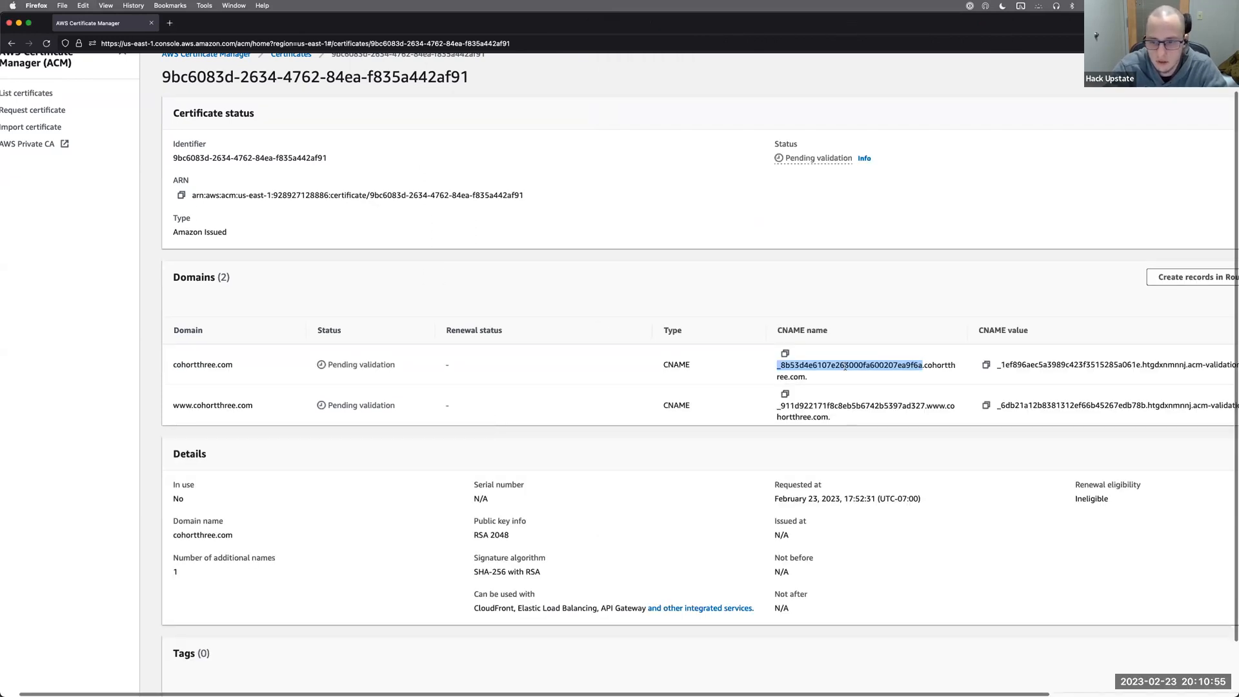
pyautogui.moveTo(920, 365); pyautogui.dragTo(833, 367)
pyautogui.click(920, 369)
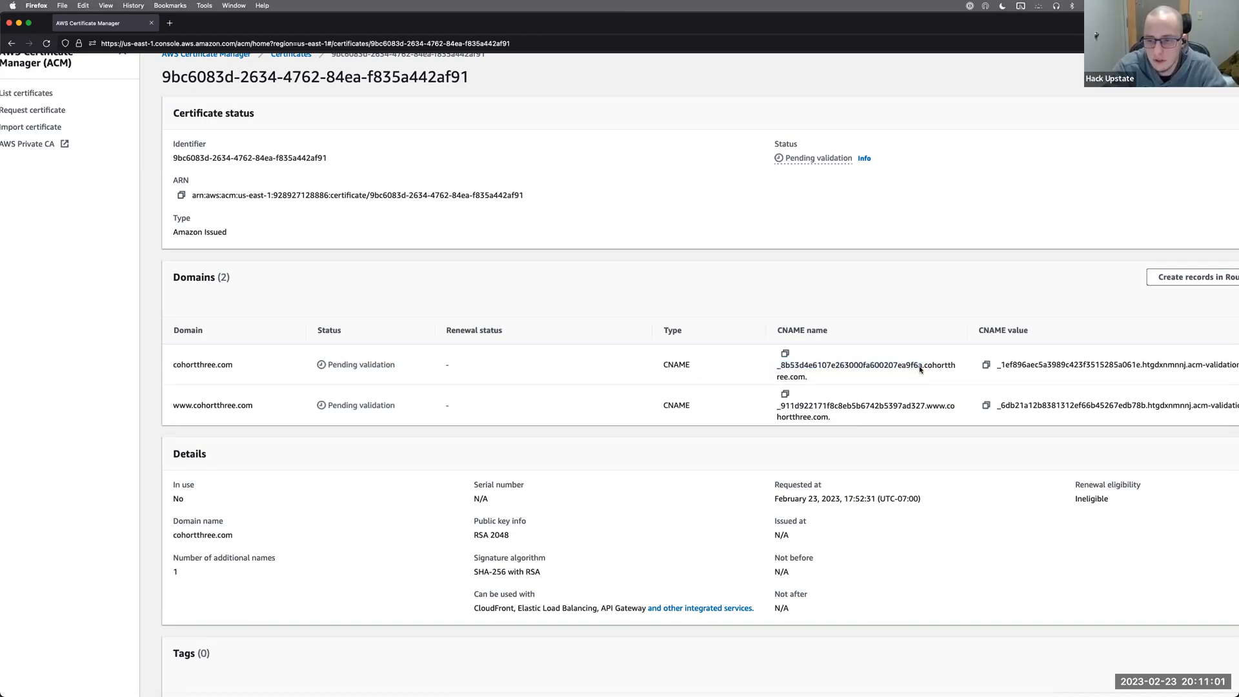
pyautogui.hotkey('ctrl', 'alt', 'Left')
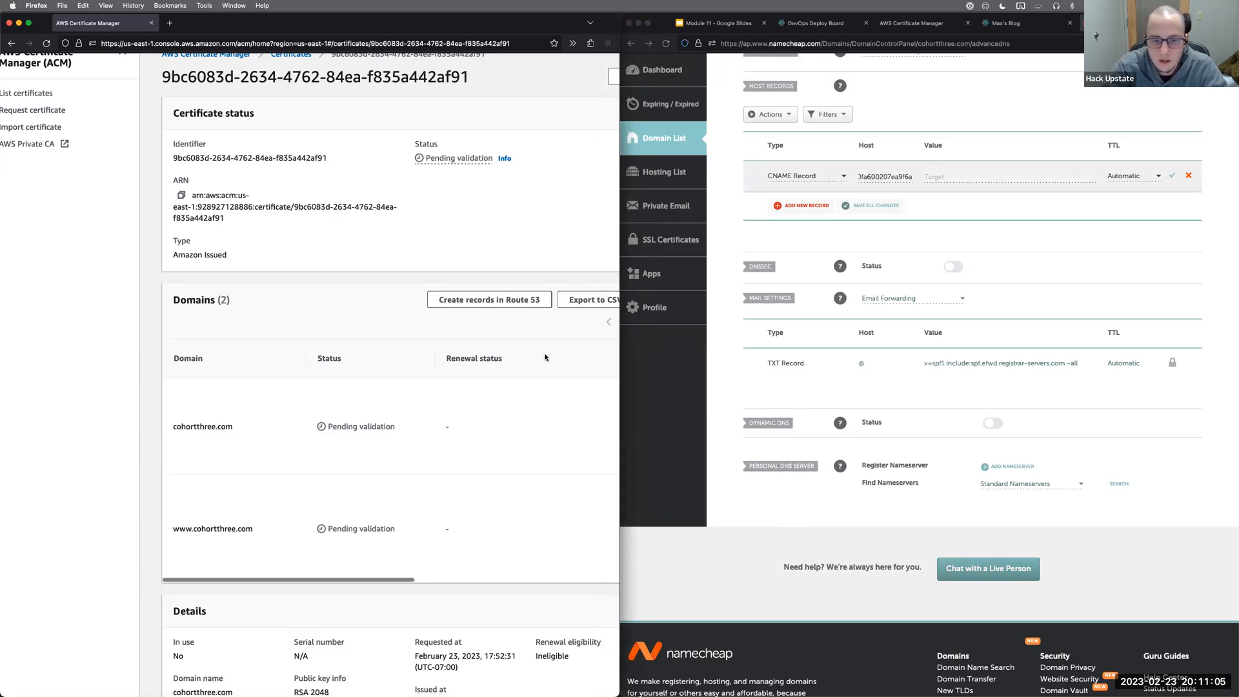
# - Copy the full cohortthree.com CNAME value from the certificate, paste it as the Namecheap record's Value and save the record
pyautogui.hotkey('ctrl', 'alt', 'Return')
pyautogui.hscroll(3, 968, 365)
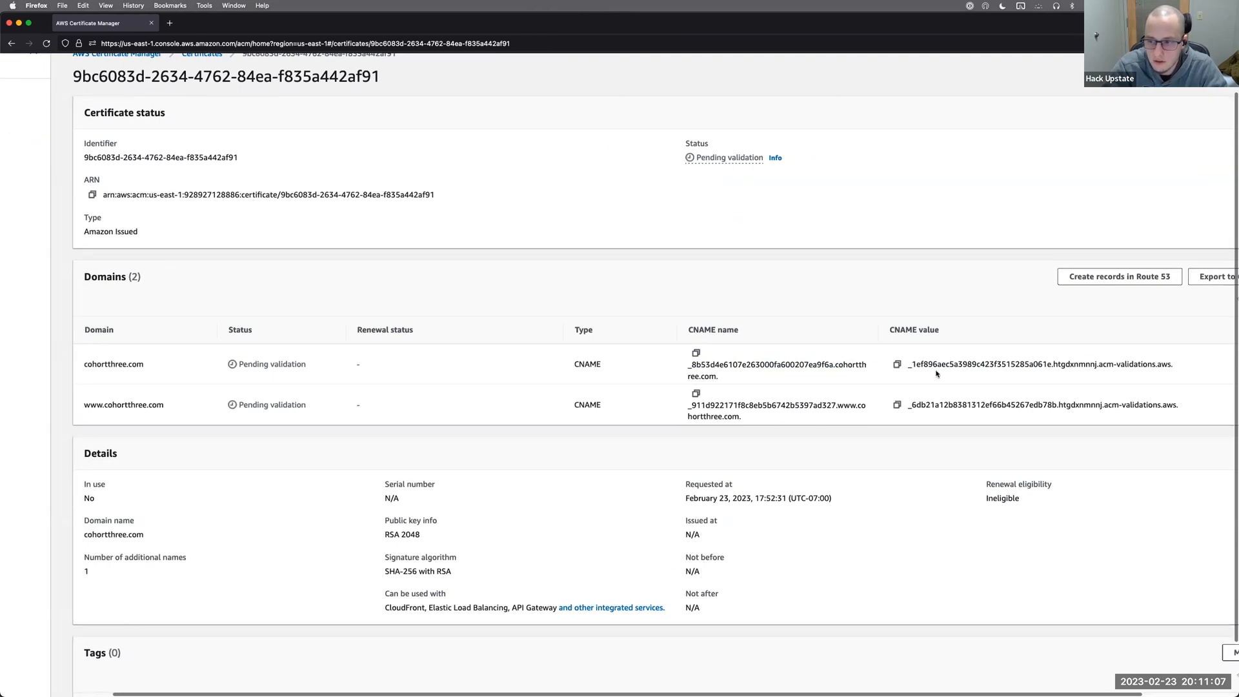
pyautogui.moveTo(906, 366); pyautogui.dragTo(1176, 367)
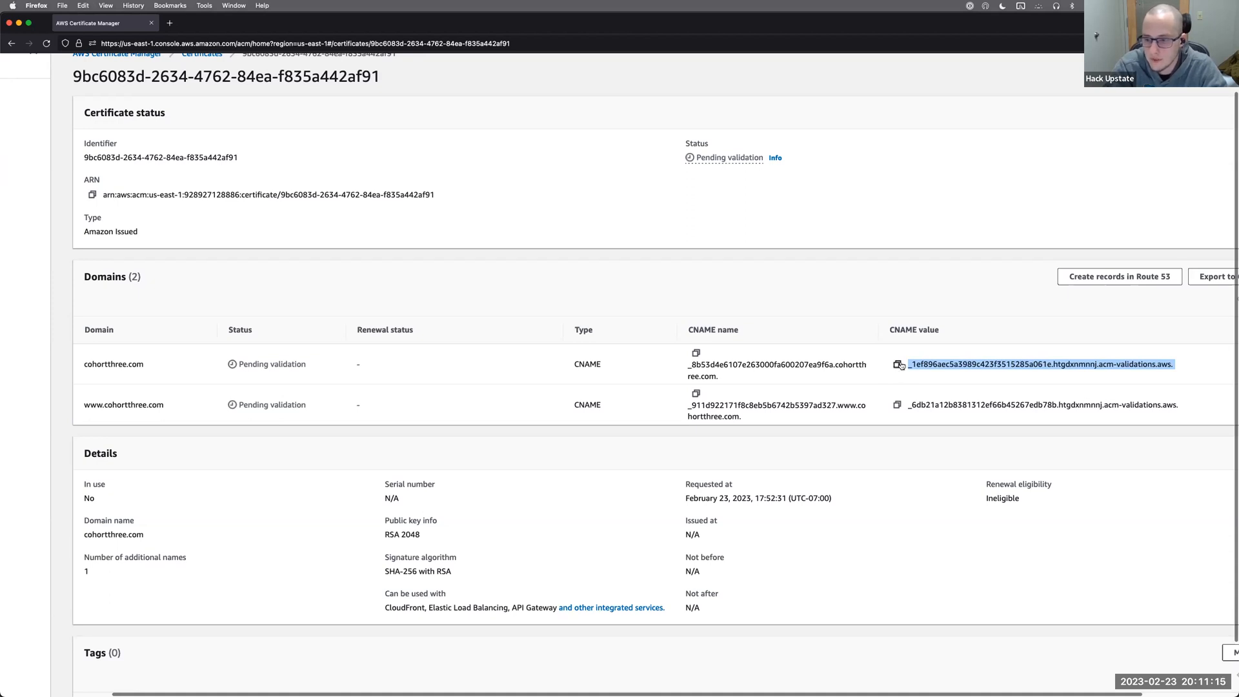
pyautogui.hotkey('ctrl', 'alt', 'Left')
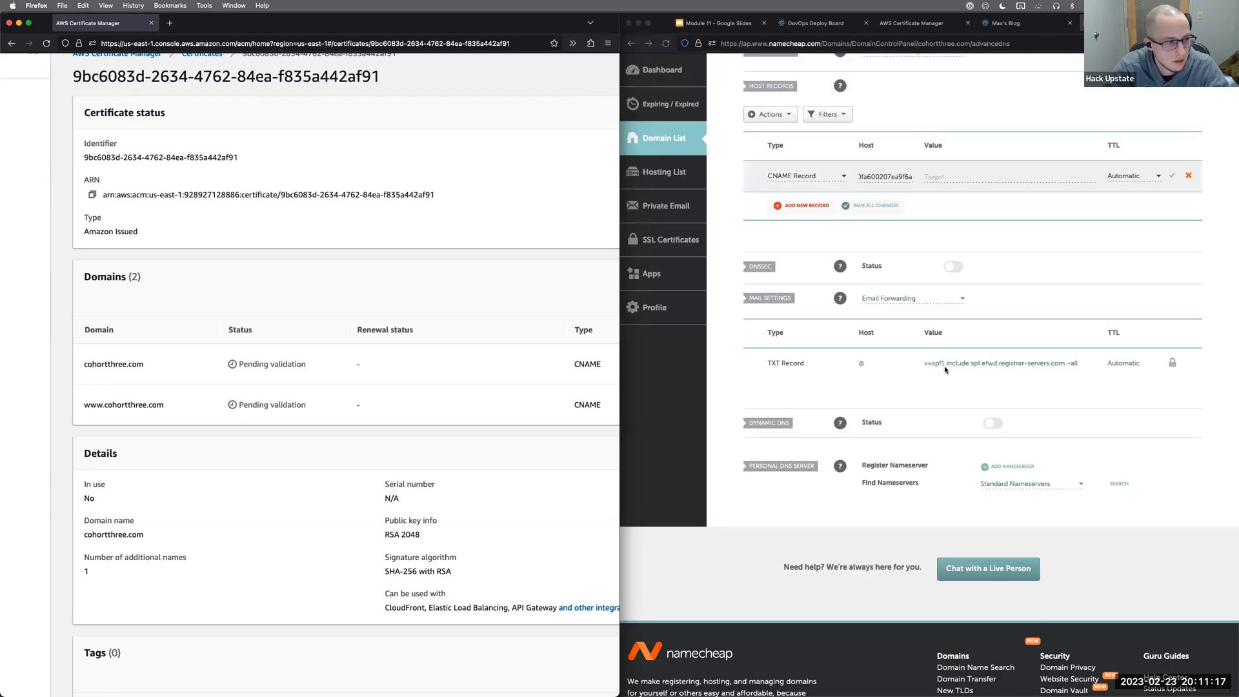
pyautogui.click(953, 178)
pyautogui.press('super+v')
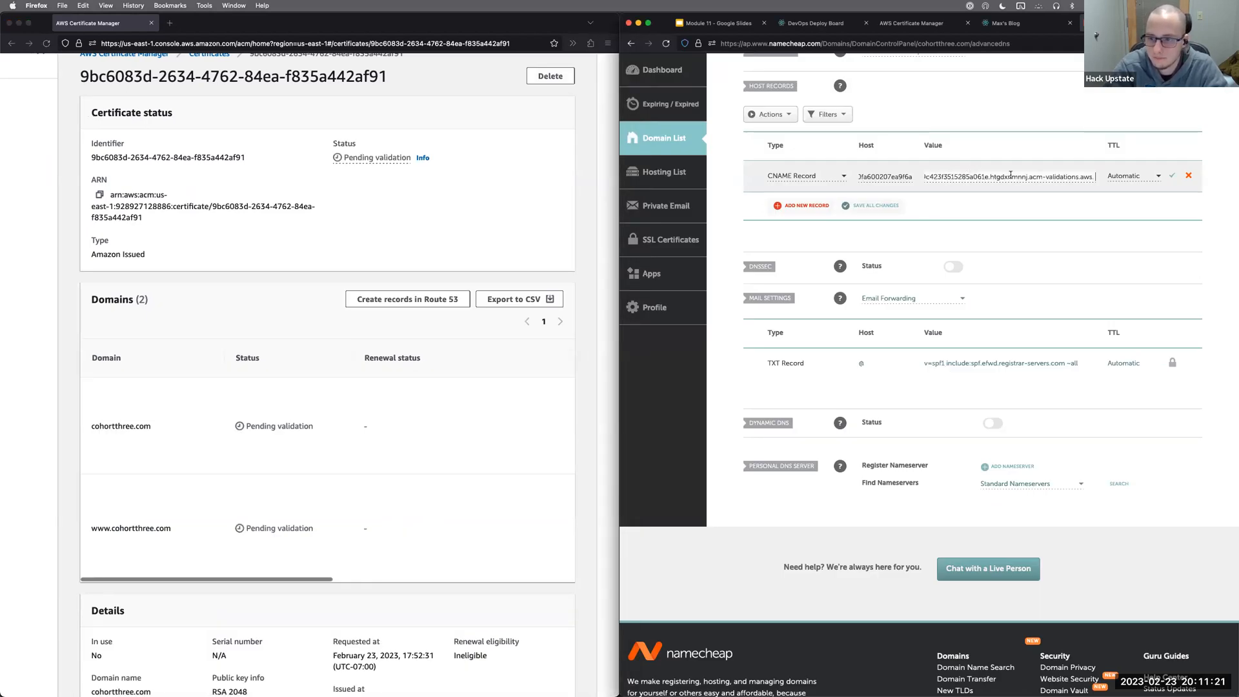
pyautogui.click(1172, 178)
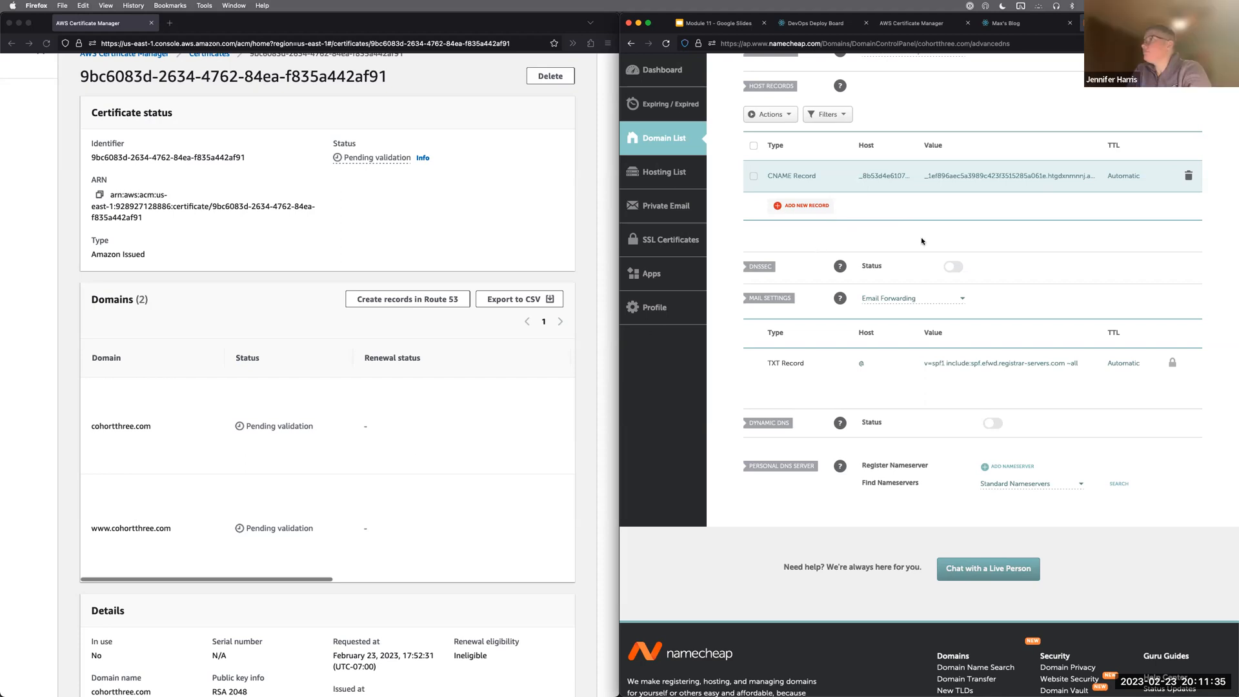
# - Add a second host record of type CNAME Record to cohortthree.com in Namecheap
pyautogui.click(806, 205)
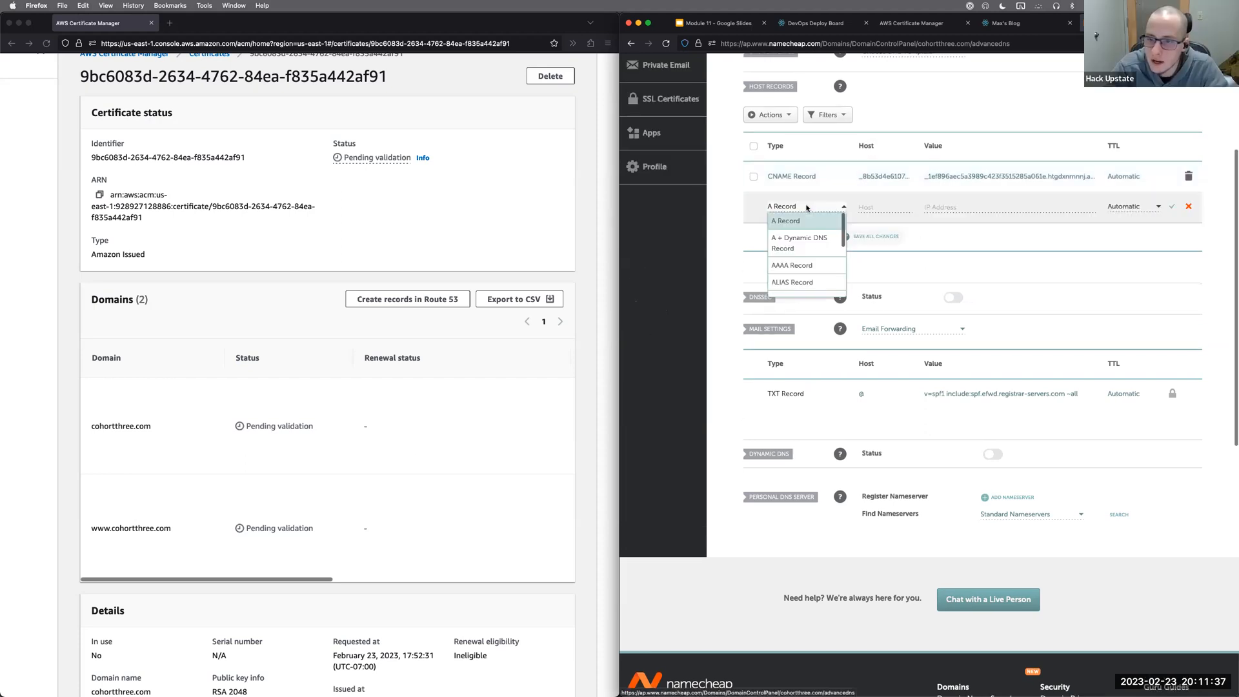
pyautogui.scroll(-1, 814, 245)
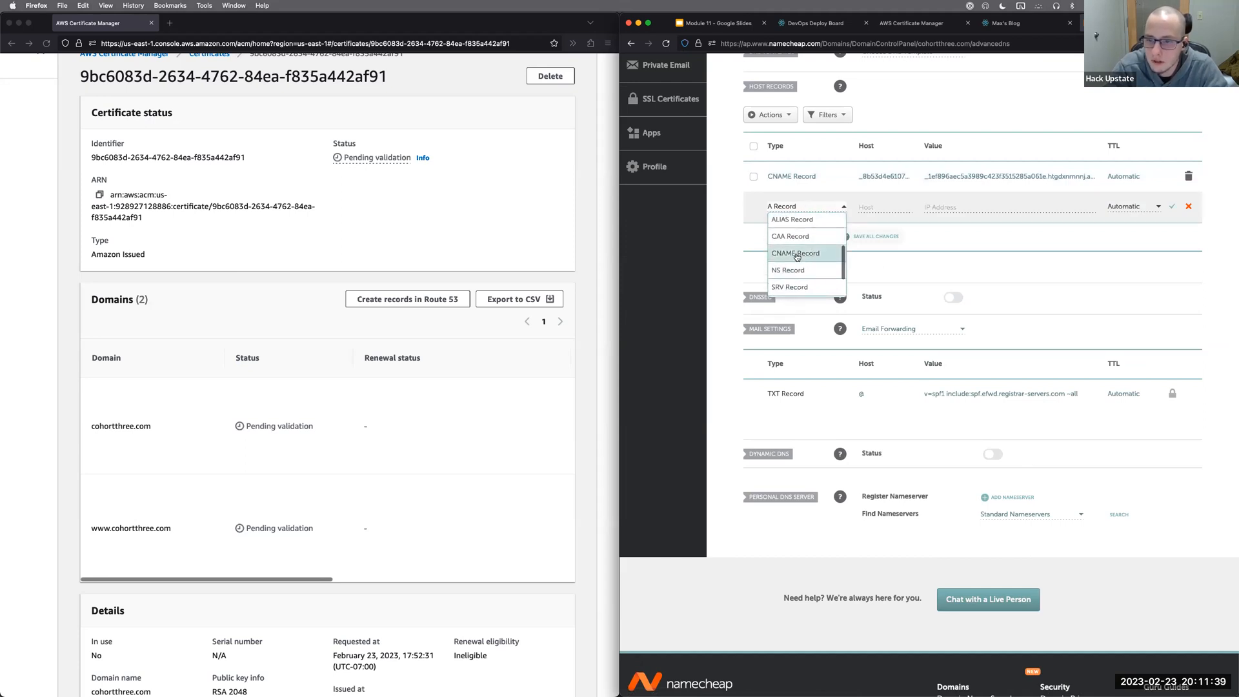
pyautogui.click(797, 254)
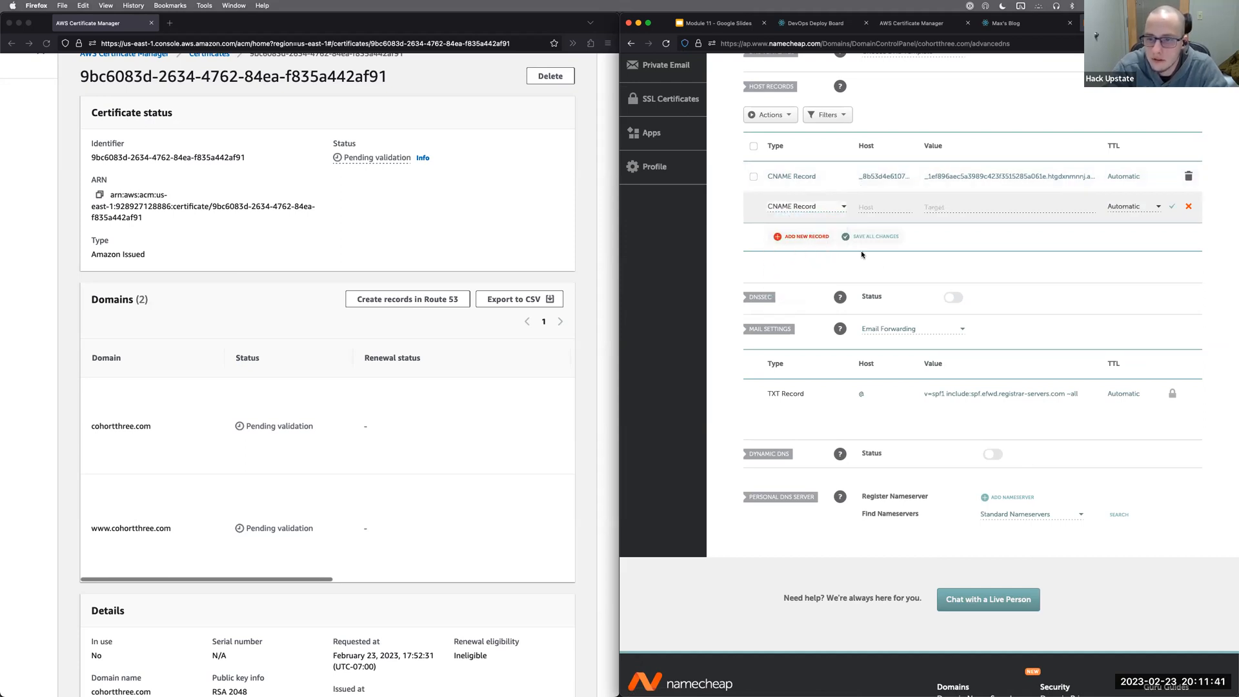
pyautogui.click(443, 466)
pyautogui.scroll(-2, 443, 467)
pyautogui.hotkey('ctrl', 'alt', 'Return')
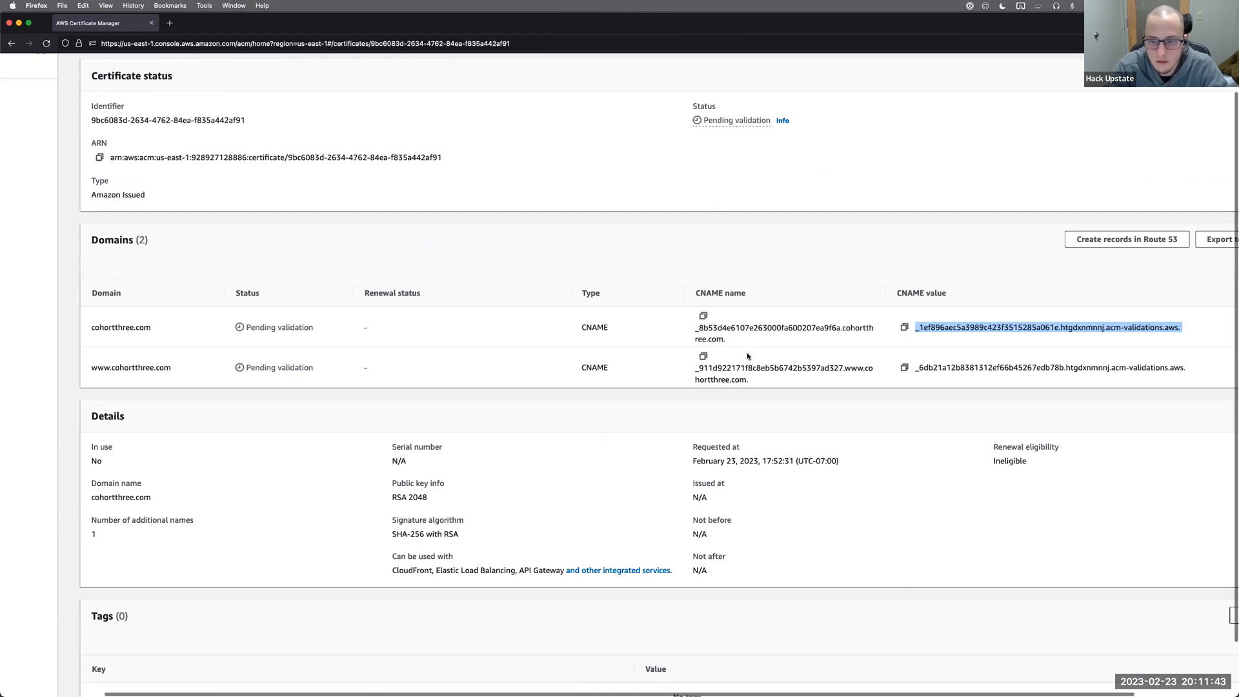
pyautogui.moveTo(695, 368); pyautogui.dragTo(863, 369)
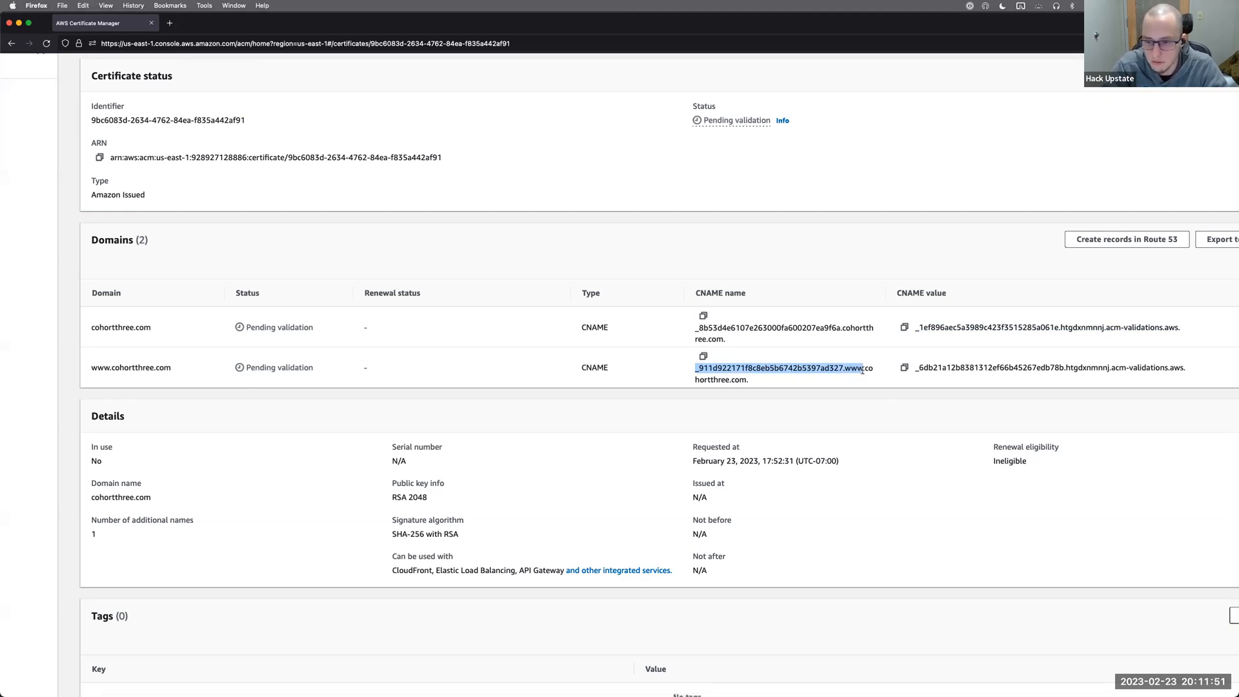
pyautogui.click(862, 371)
pyautogui.moveTo(862, 369); pyautogui.dragTo(737, 369)
pyautogui.click(862, 368)
pyautogui.moveTo(863, 369); pyautogui.dragTo(694, 372)
pyautogui.click(849, 367)
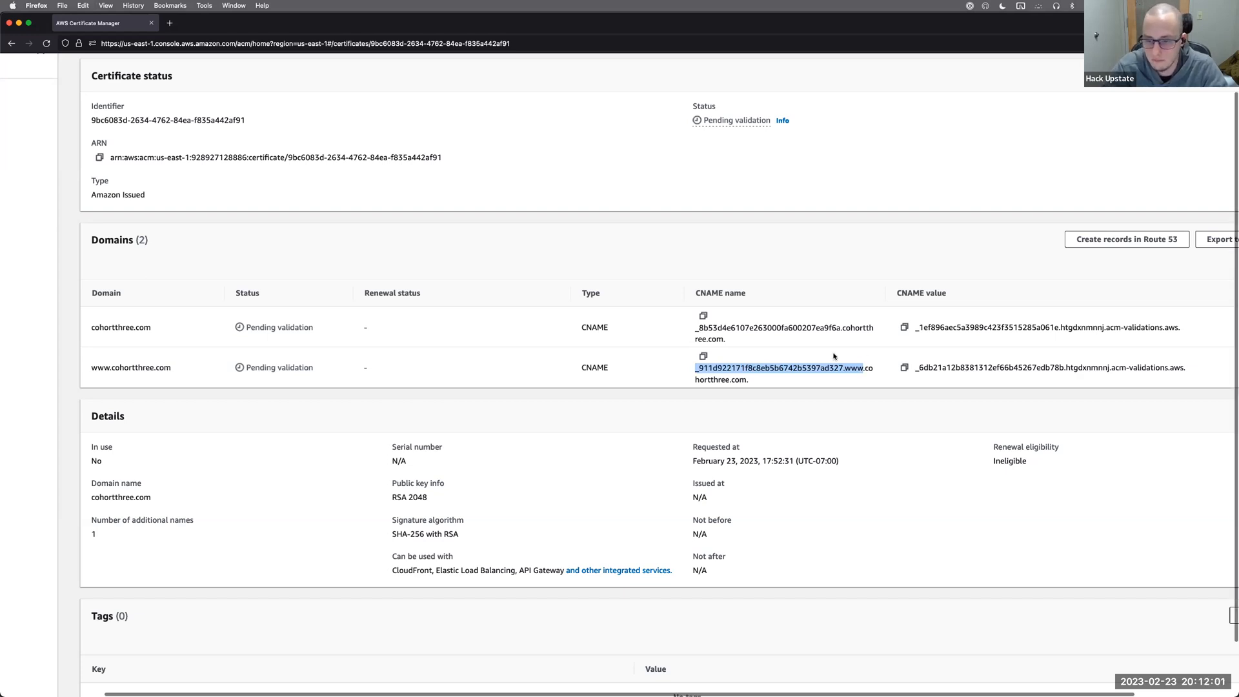
pyautogui.scroll(5, 834, 356)
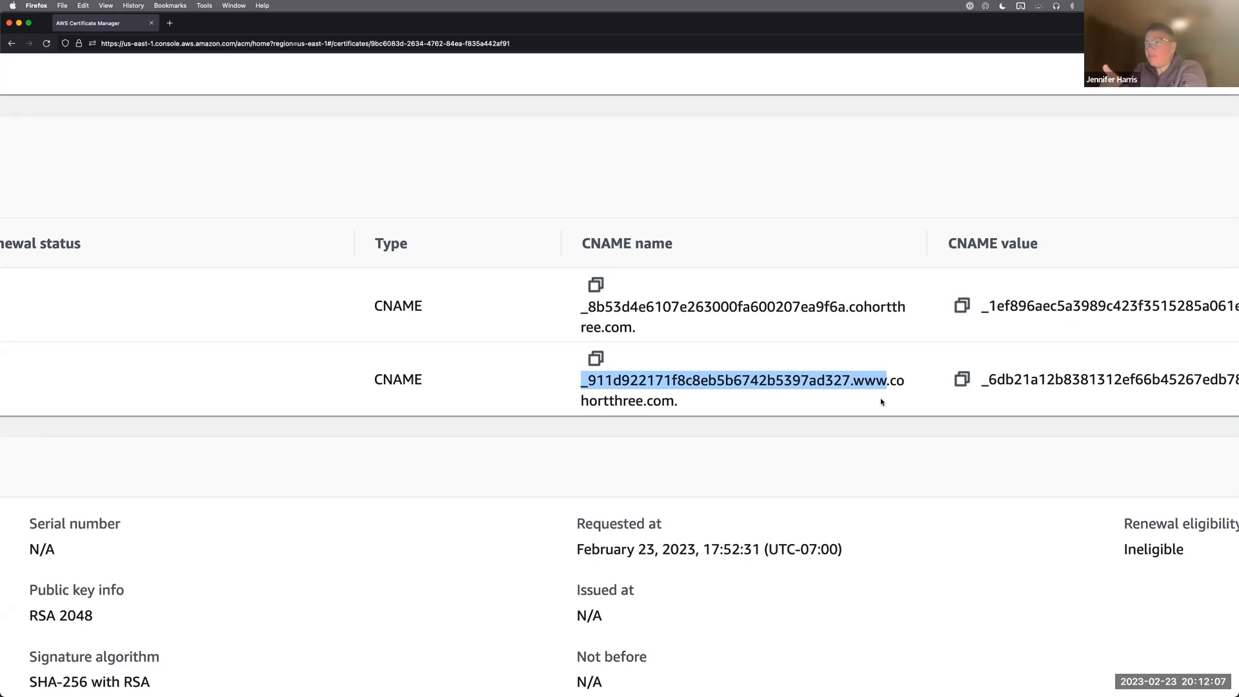
pyautogui.press('super+minus')
pyautogui.press('super+minus')
pyautogui.press('super+minus')
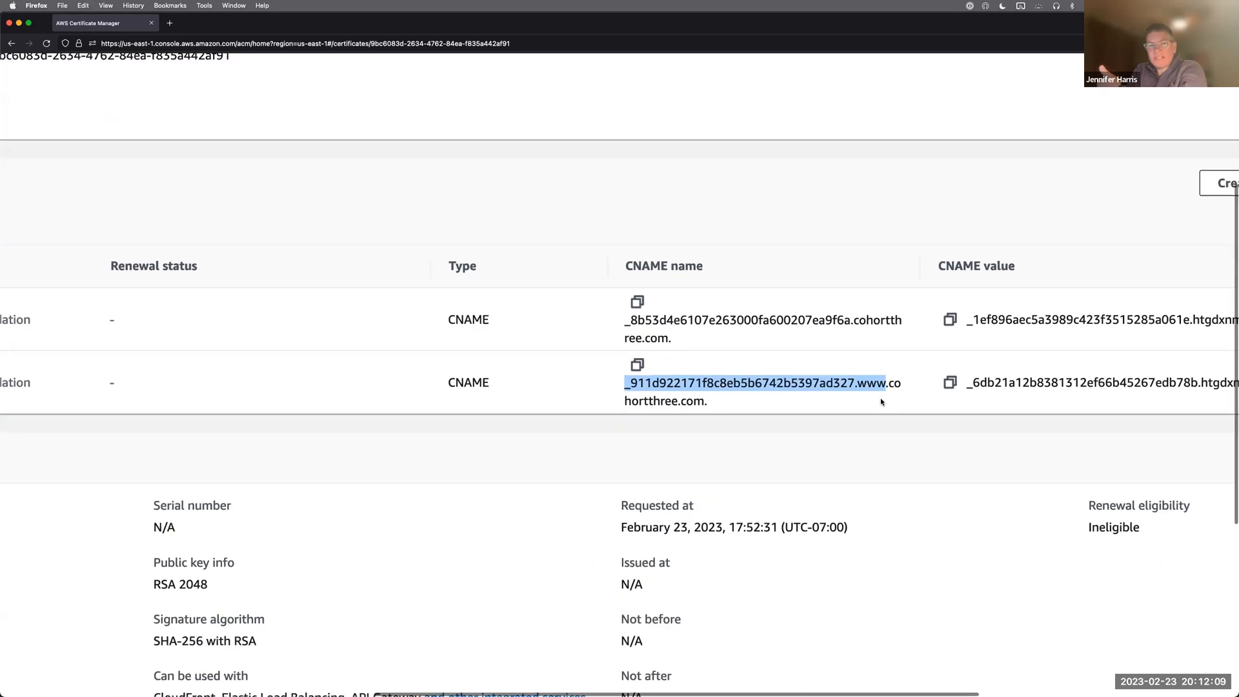
pyautogui.press('super+minus')
pyautogui.press('super+minus')
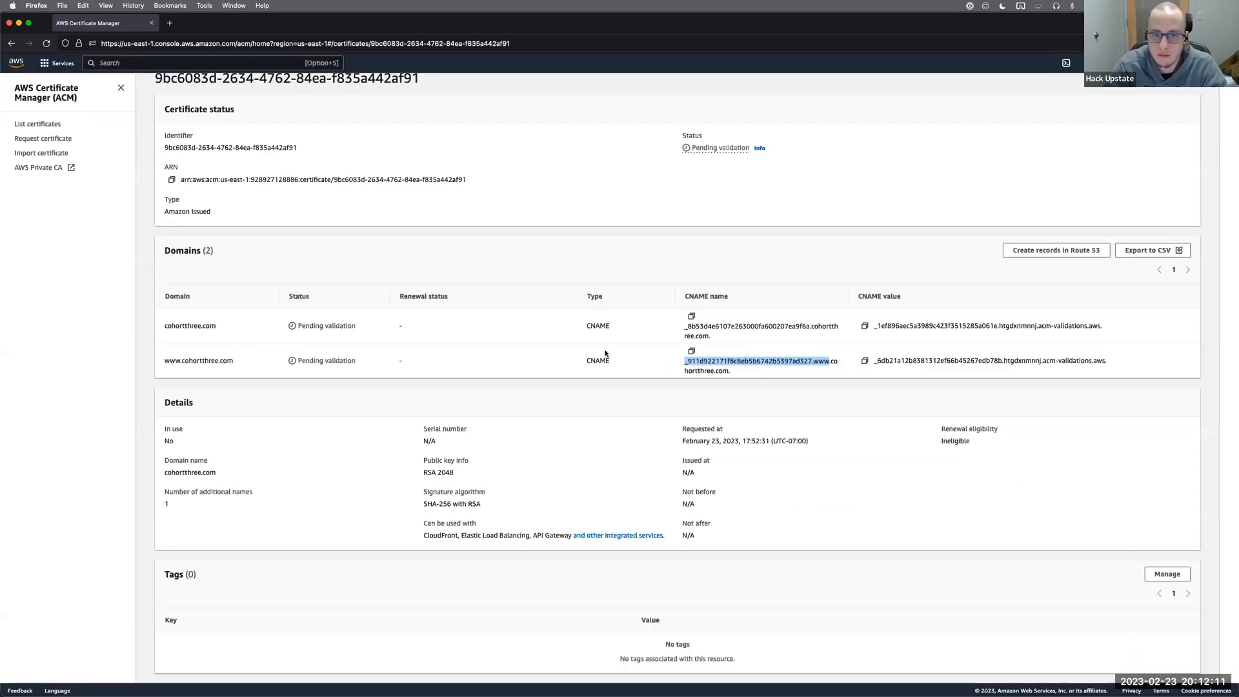
pyautogui.scroll(1, 467, 279)
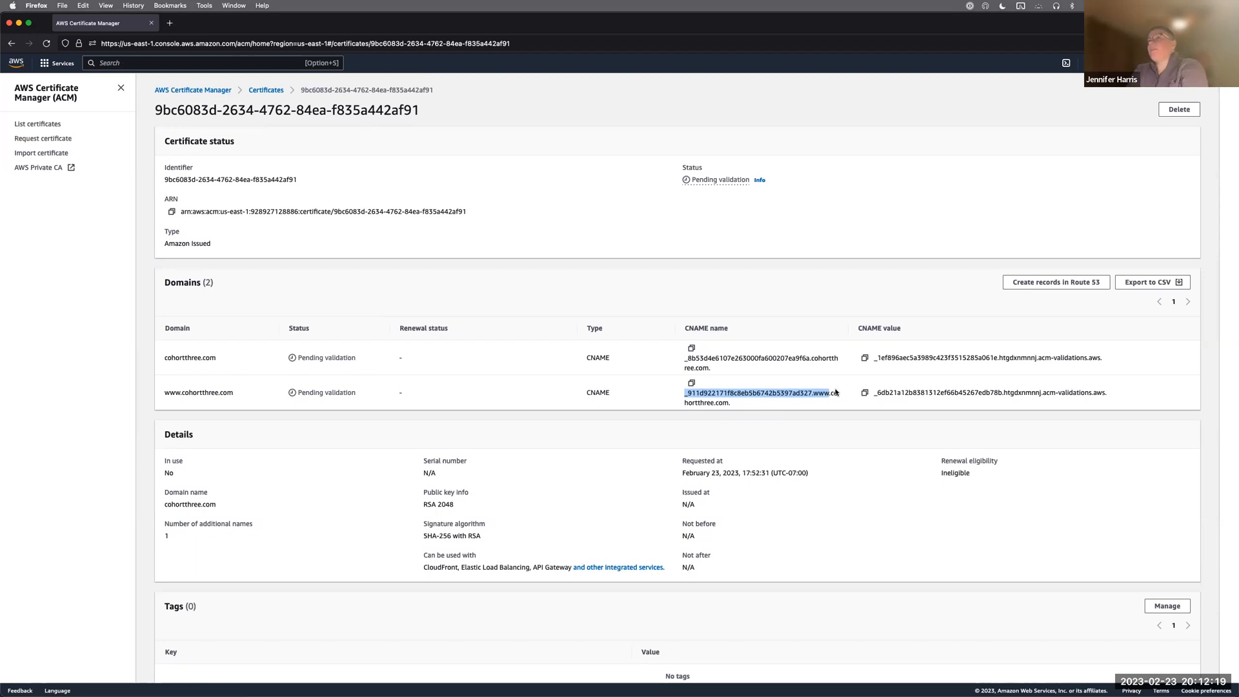
pyautogui.hotkey('ctrl', 'alt', 'Left')
pyautogui.hotkey('ctrl', 'alt', 'Return')
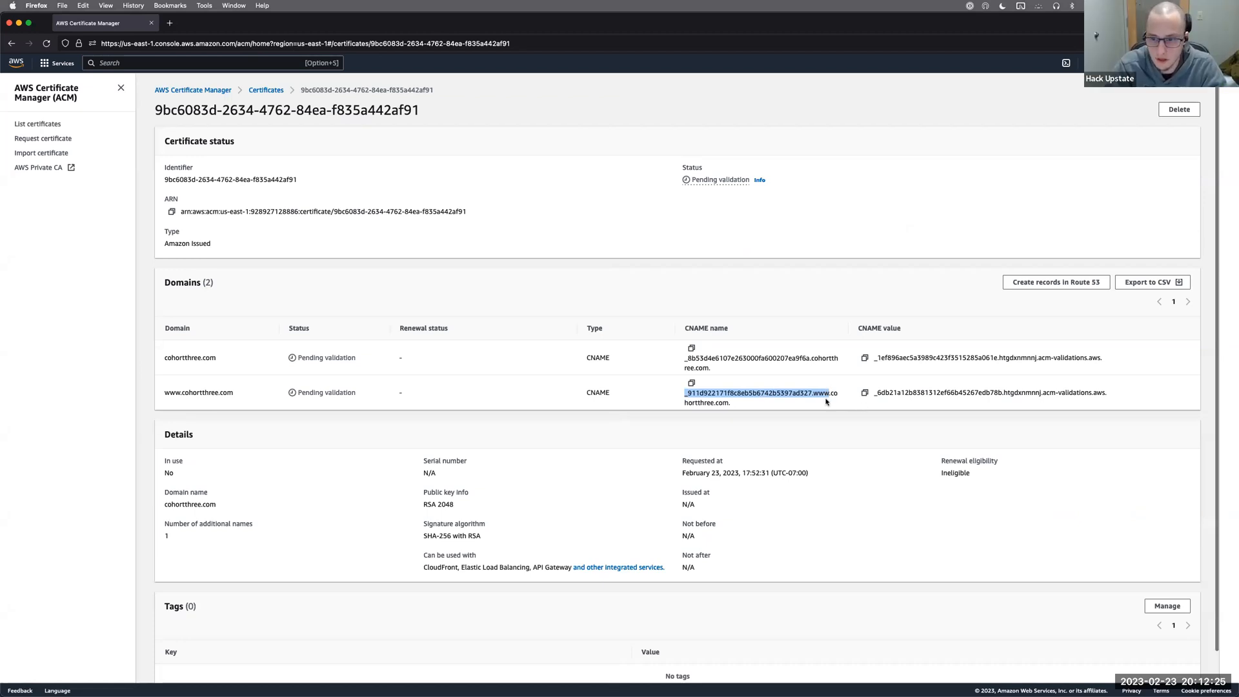
pyautogui.scroll(5, 831, 390)
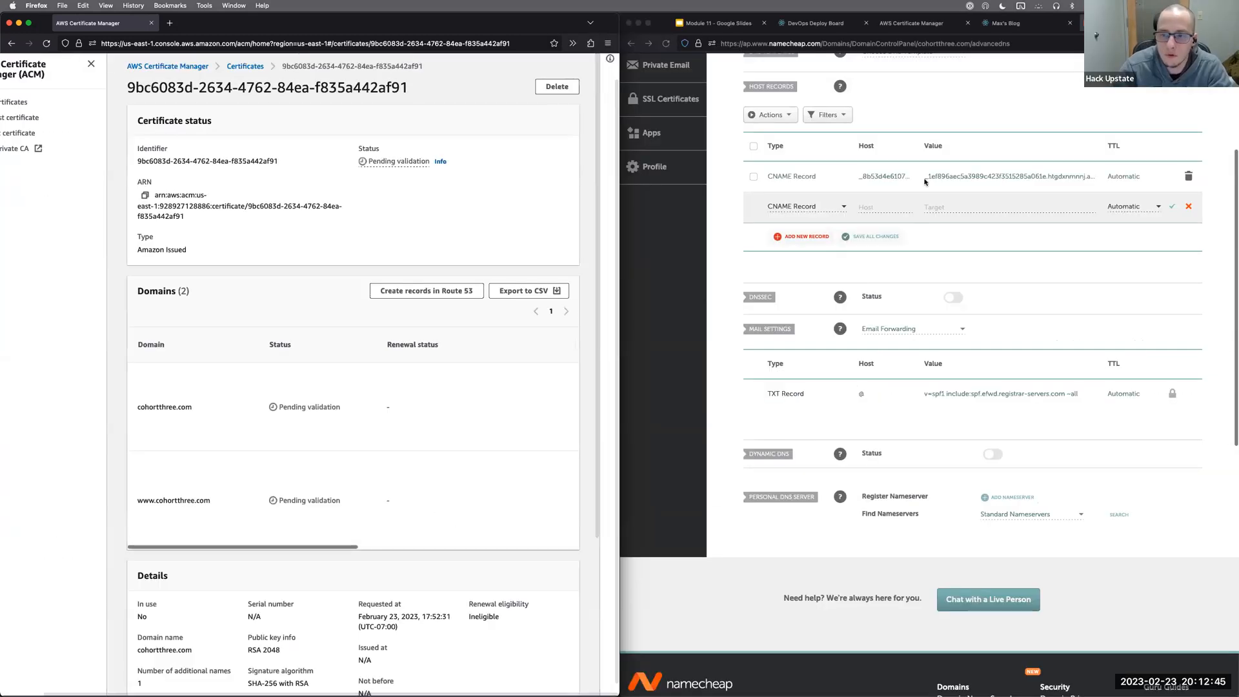
pyautogui.click(884, 207)
pyautogui.press('super+v')
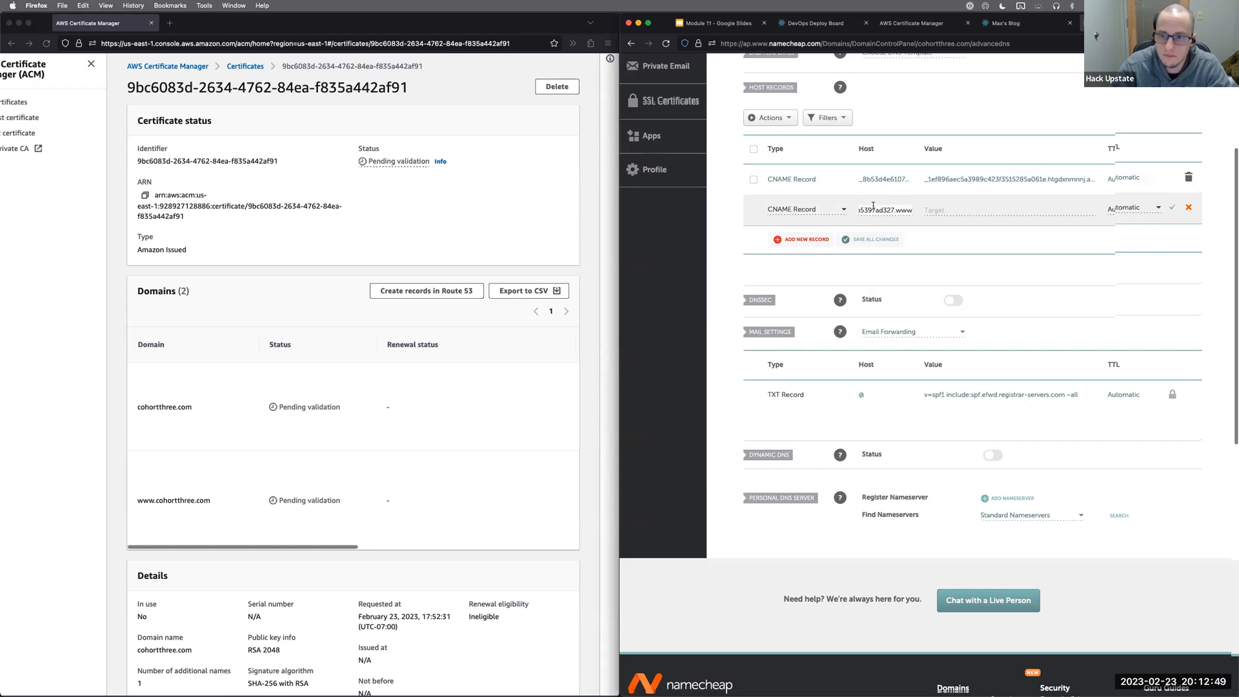
pyautogui.scroll(1, 891, 219)
pyautogui.scroll(3, 1026, 79)
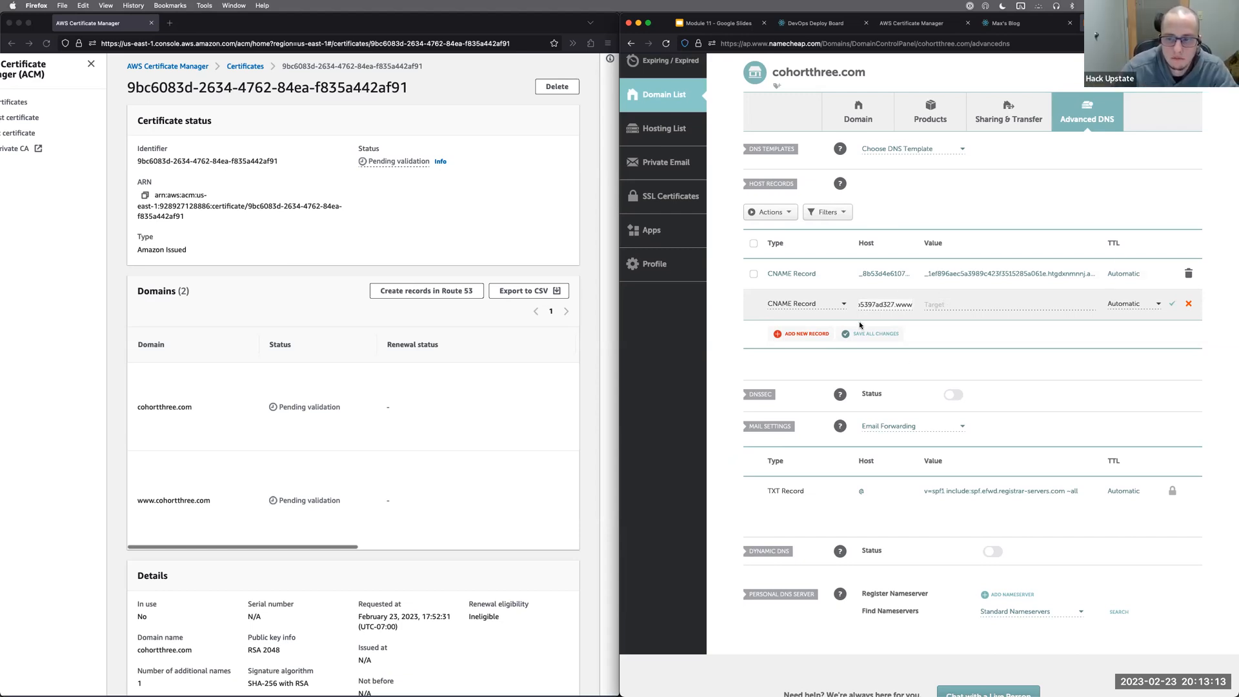
# - Show the record type choices for the second record, keeping CNAME Record as its type
pyautogui.click(825, 305)
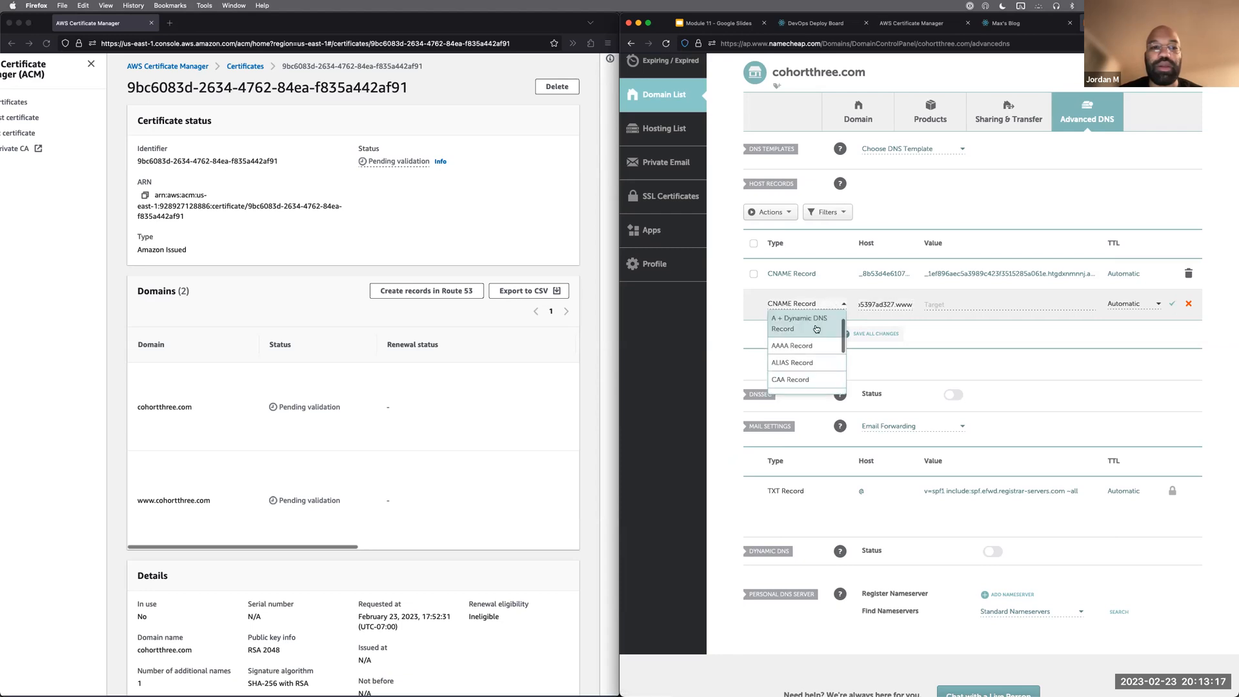
pyautogui.scroll(-1, 817, 329)
pyautogui.scroll(-2, 817, 329)
pyautogui.click(811, 355)
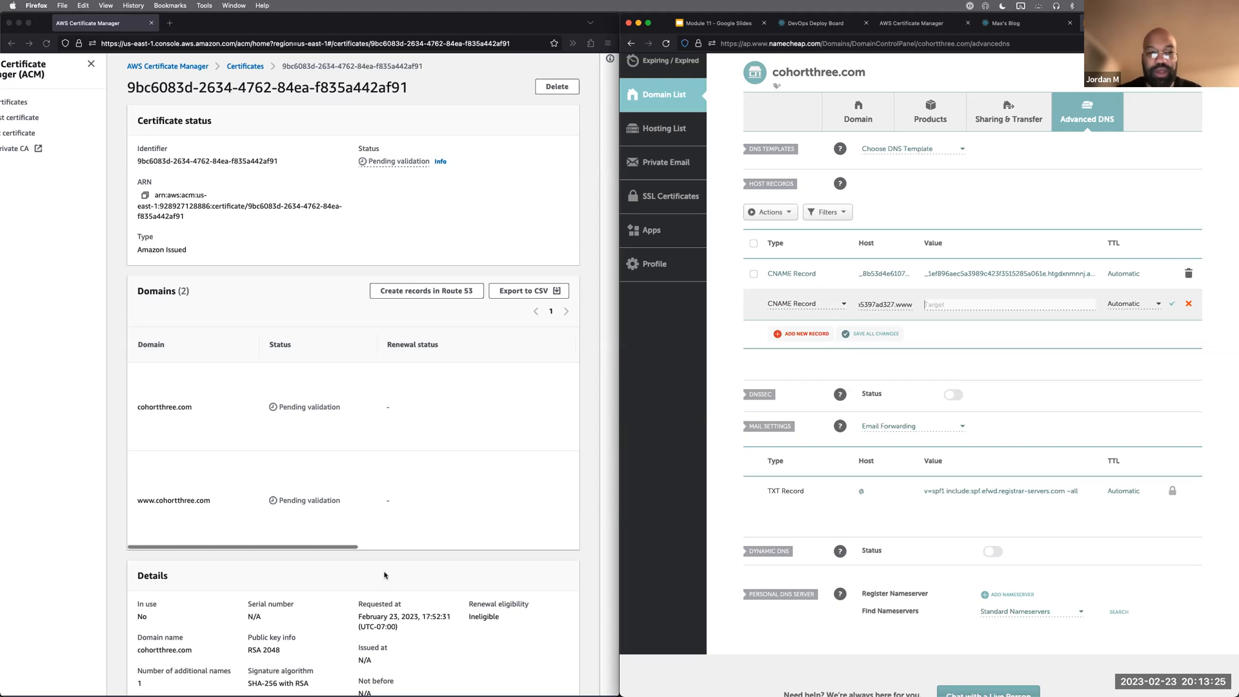
# - Enlarge the certificate window and highlight the parts of both CNAME names that precede the cohortthree.com suffix
pyautogui.click(415, 487)
pyautogui.rightClick(415, 485)
pyautogui.hotkey('ctrl', 'alt', 'Return')
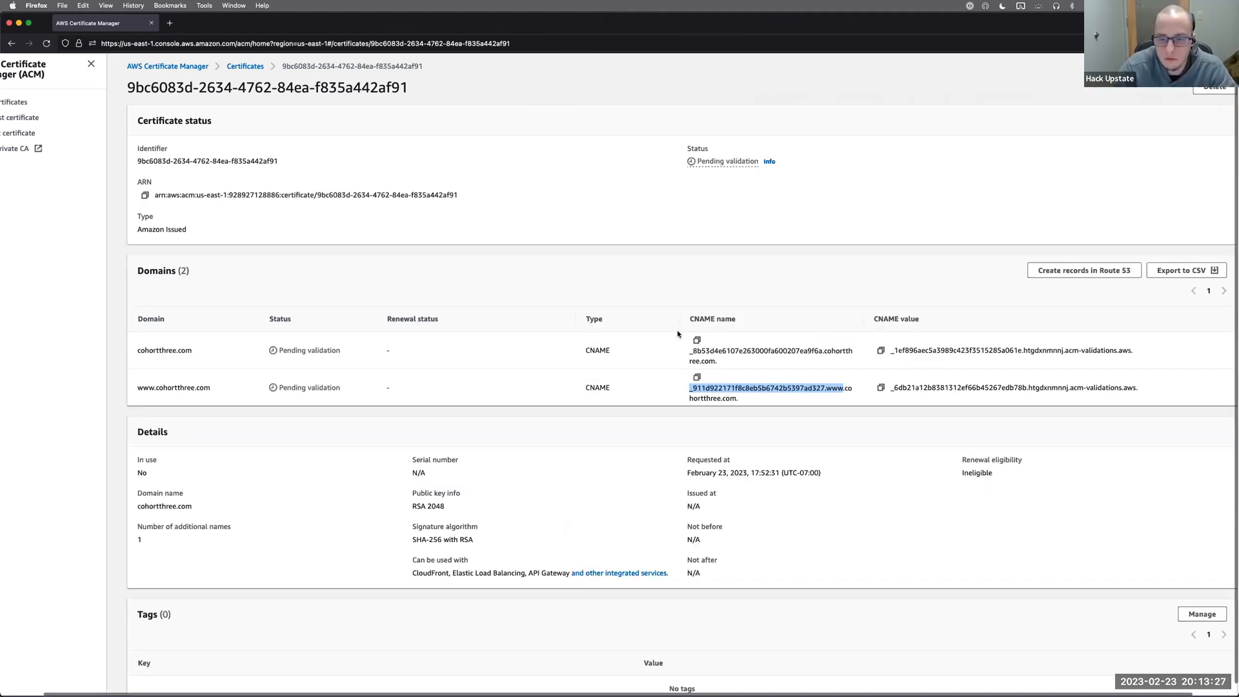
pyautogui.scroll(5, 677, 334)
pyautogui.click(929, 360)
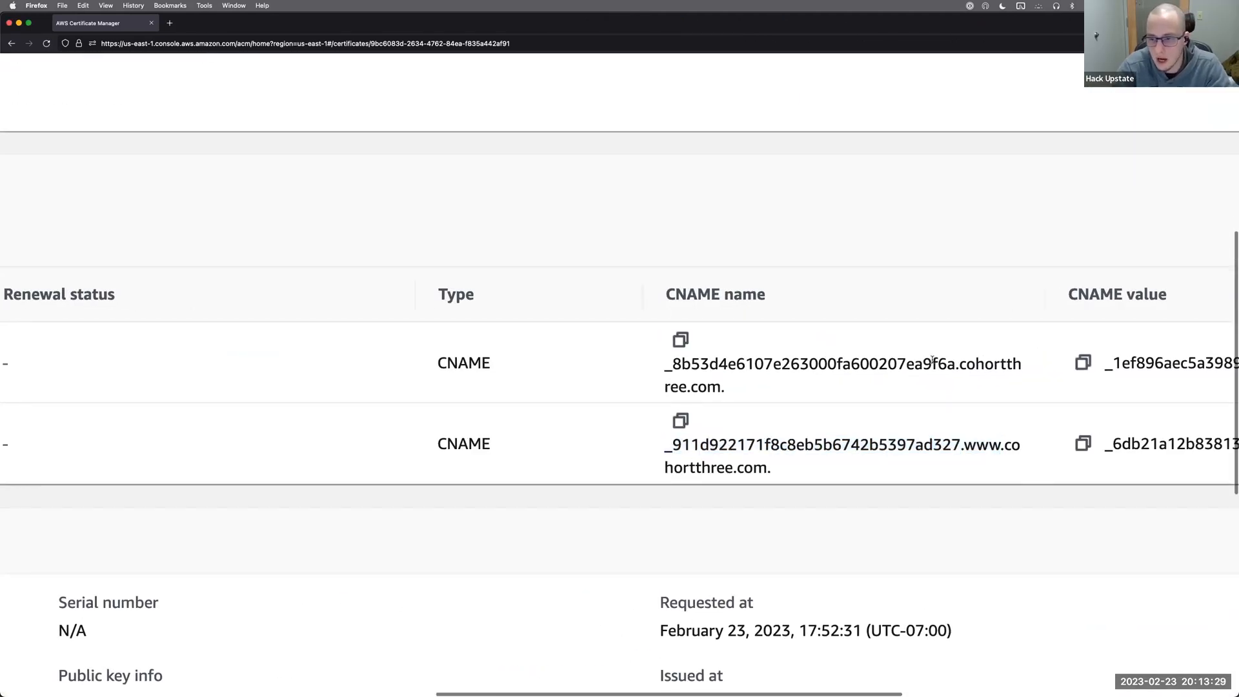
pyautogui.moveTo(955, 363); pyautogui.dragTo(661, 363)
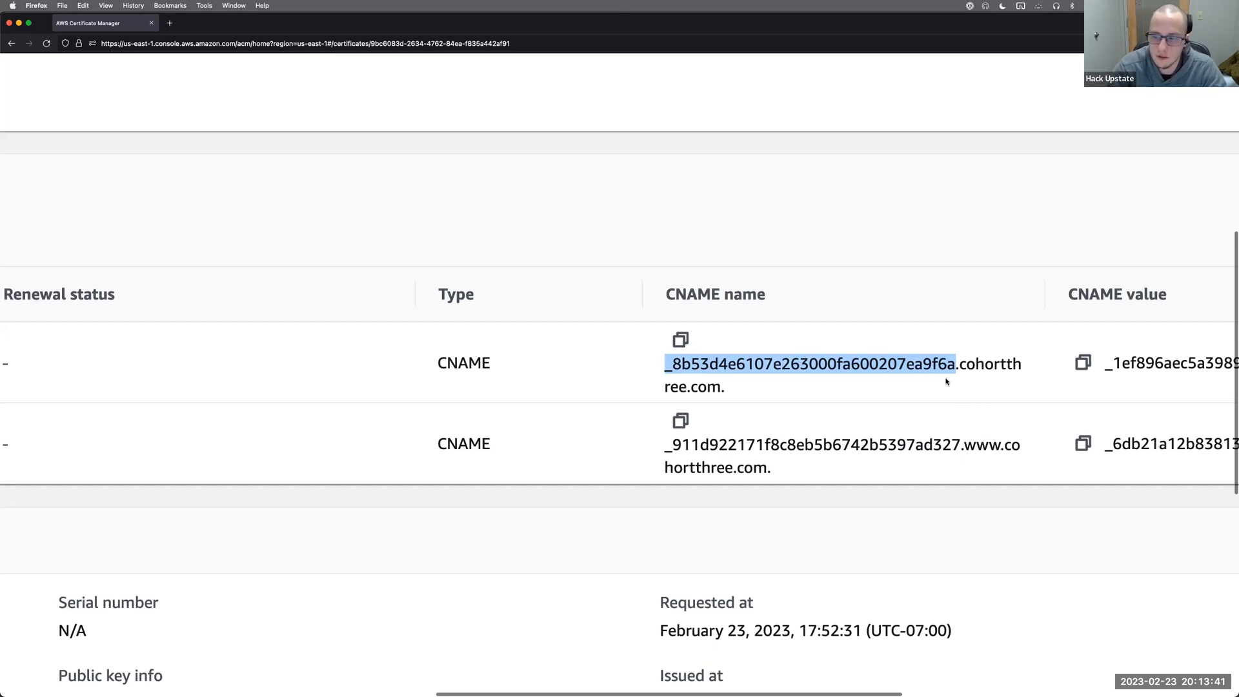
pyautogui.hscroll(1, 945, 381)
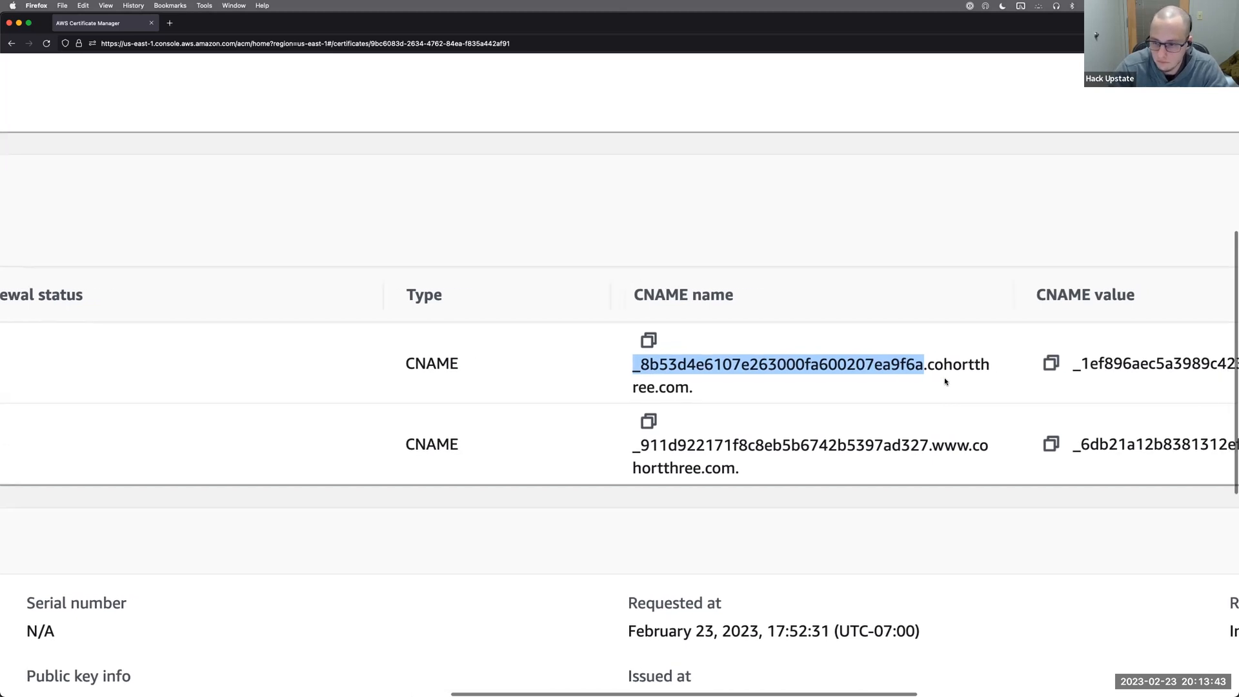
pyautogui.doubleClick(800, 445)
pyautogui.hotkey('shift', 'Right')
pyautogui.hotkey('shift', 'Right')
pyautogui.hotkey('shift', 'Right')
pyautogui.hotkey('shift', 'Right')
pyautogui.hotkey('shift', 'Right')
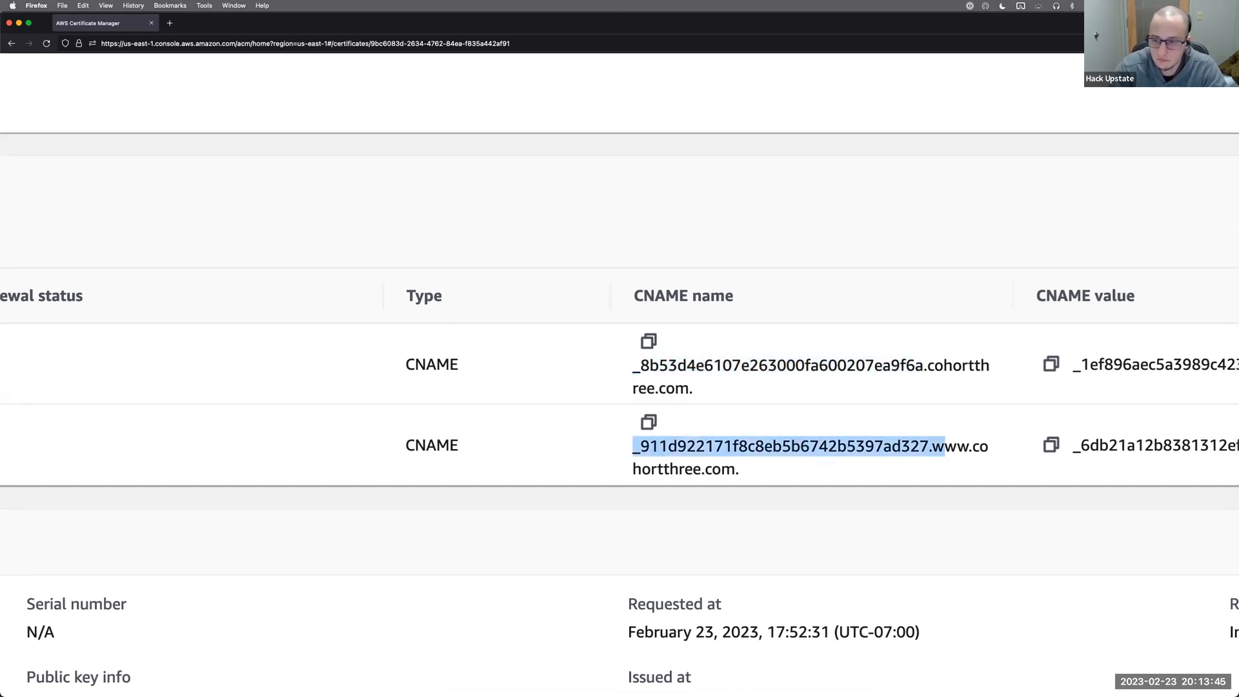
pyautogui.hscroll(1, 988, 453)
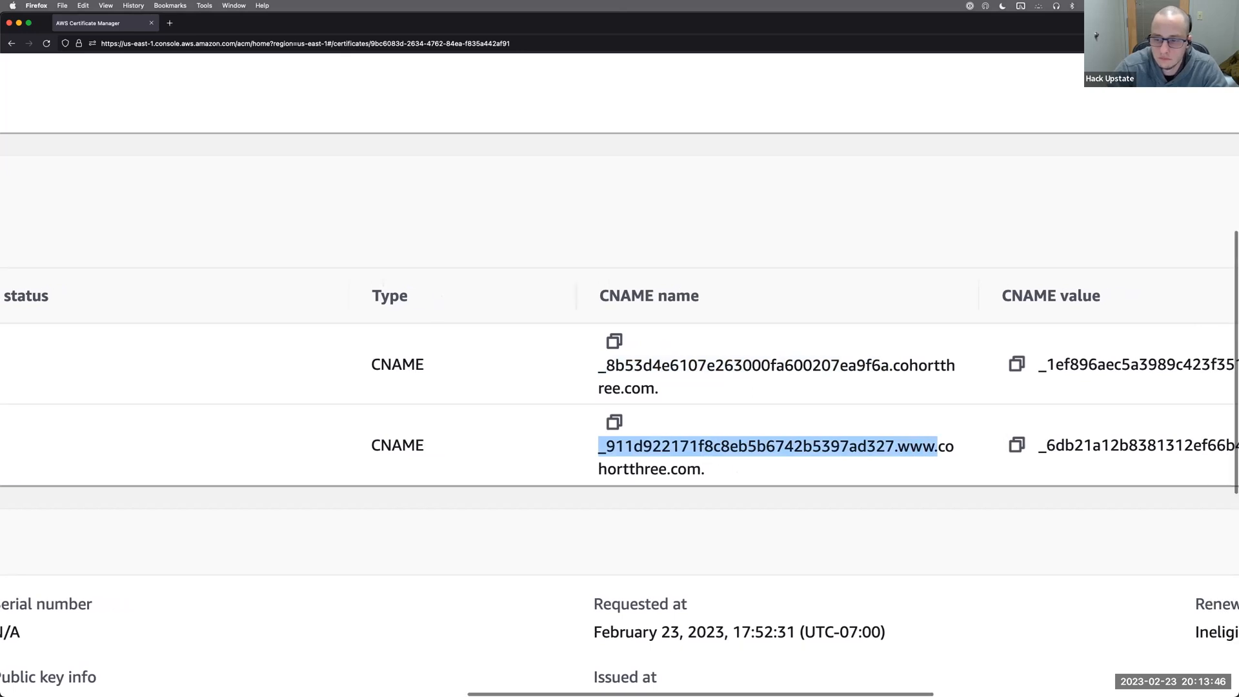
pyautogui.tripleClick(1040, 445)
pyautogui.press('super+c')
pyautogui.hotkey('ctrl', 'alt', 'Left')
pyautogui.click(952, 302)
pyautogui.press('super+v')
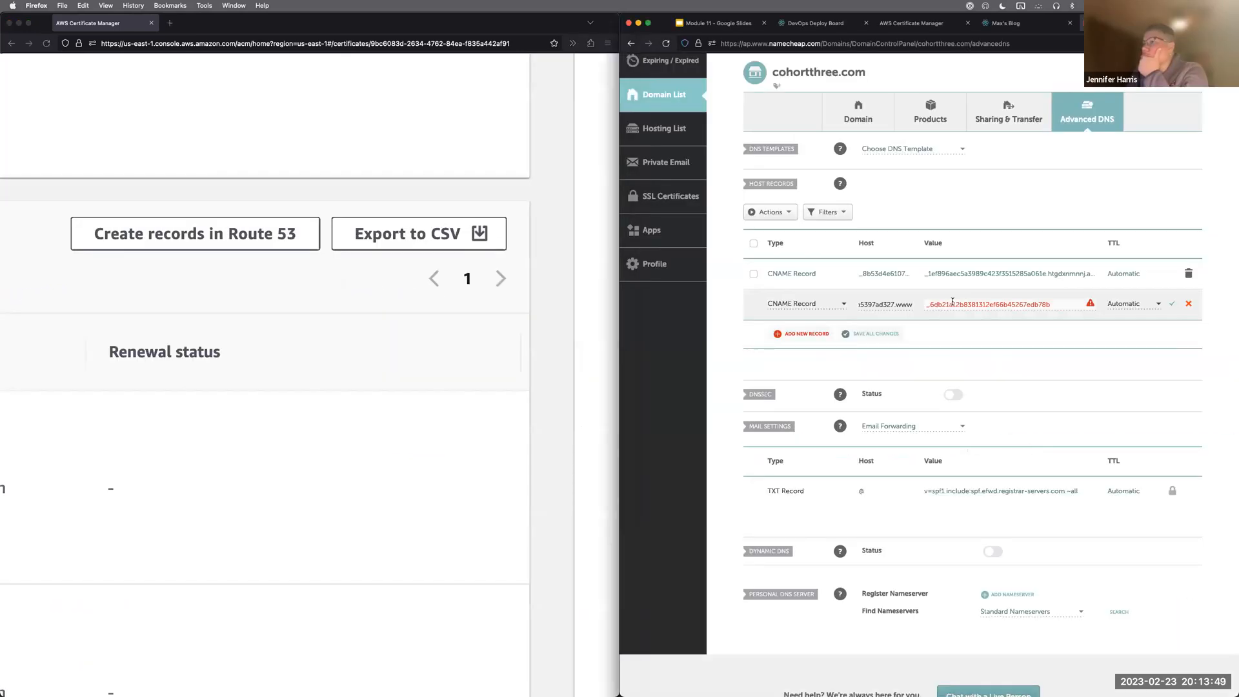
pyautogui.click(490, 362)
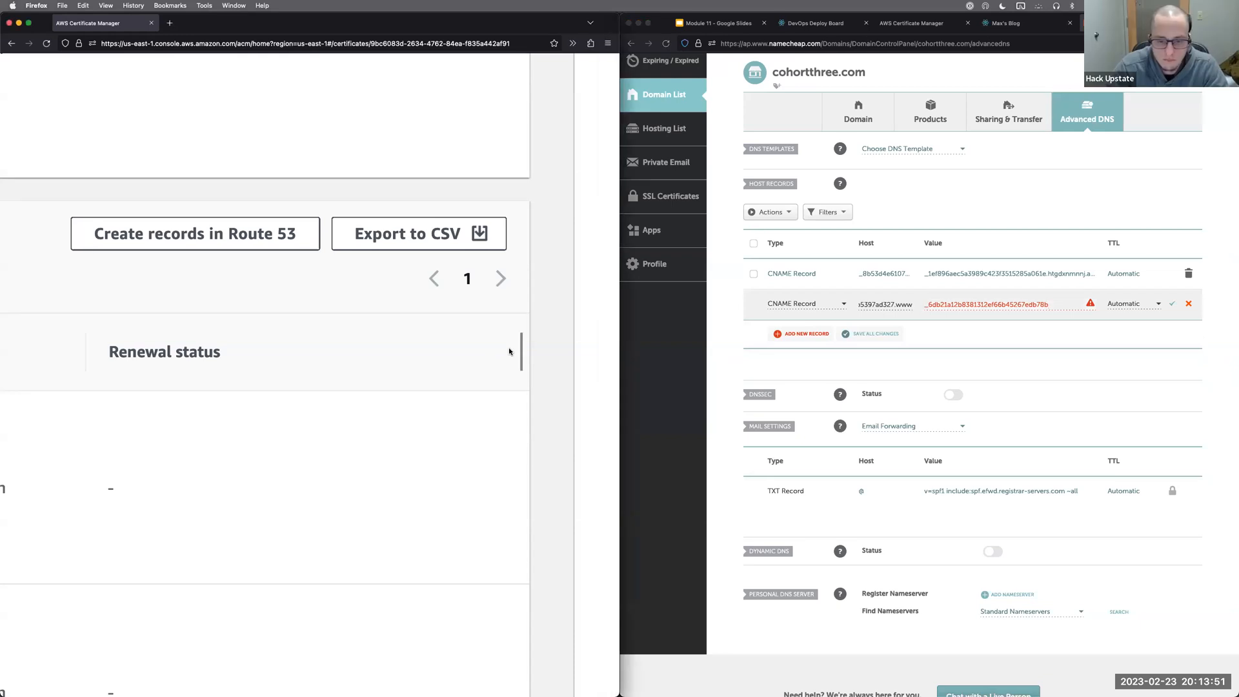
pyautogui.hotkey('ctrl', 'alt', 'Return')
pyautogui.hscroll(3, 955, 472)
pyautogui.click(1009, 445)
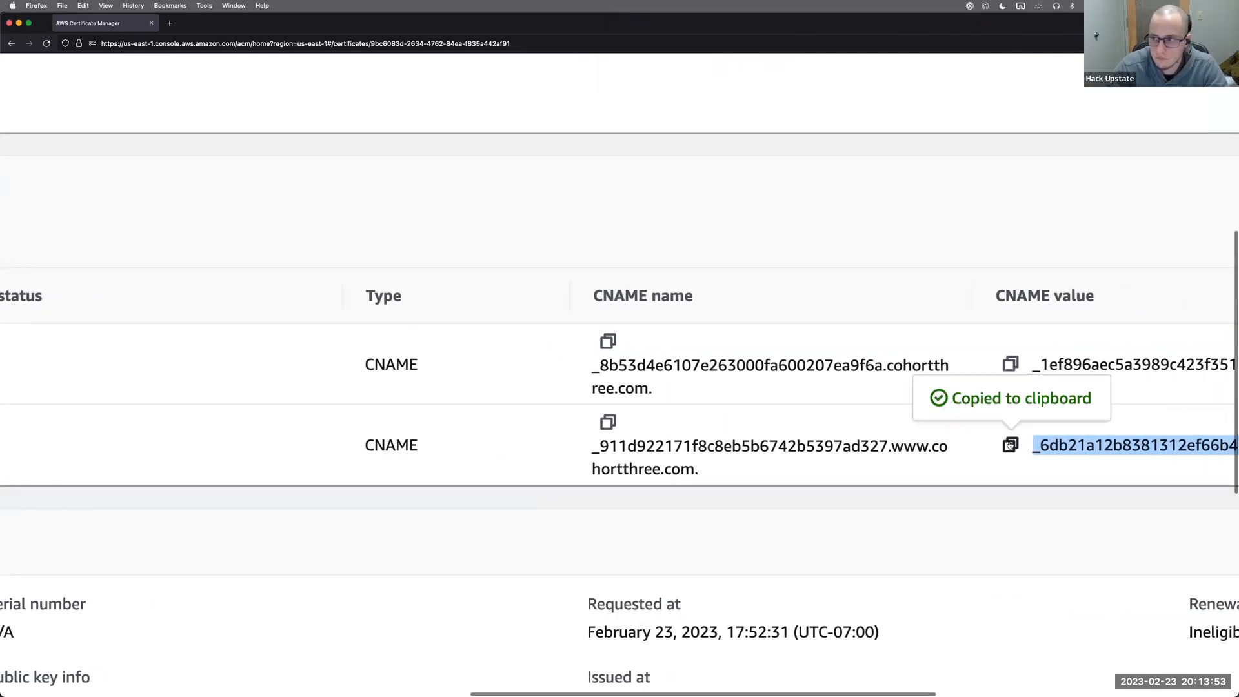
pyautogui.hotkey('ctrl', 'alt', 'Left')
pyautogui.tripleClick(1000, 304)
pyautogui.press('super+v')
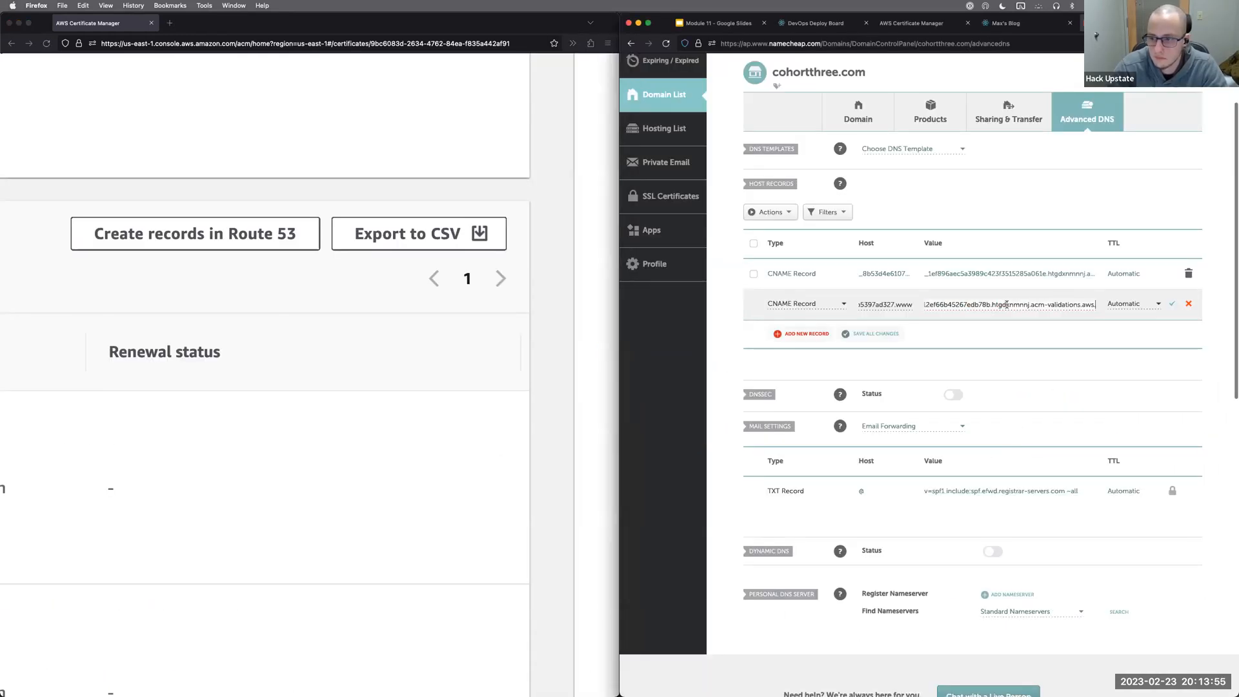
pyautogui.click(1173, 303)
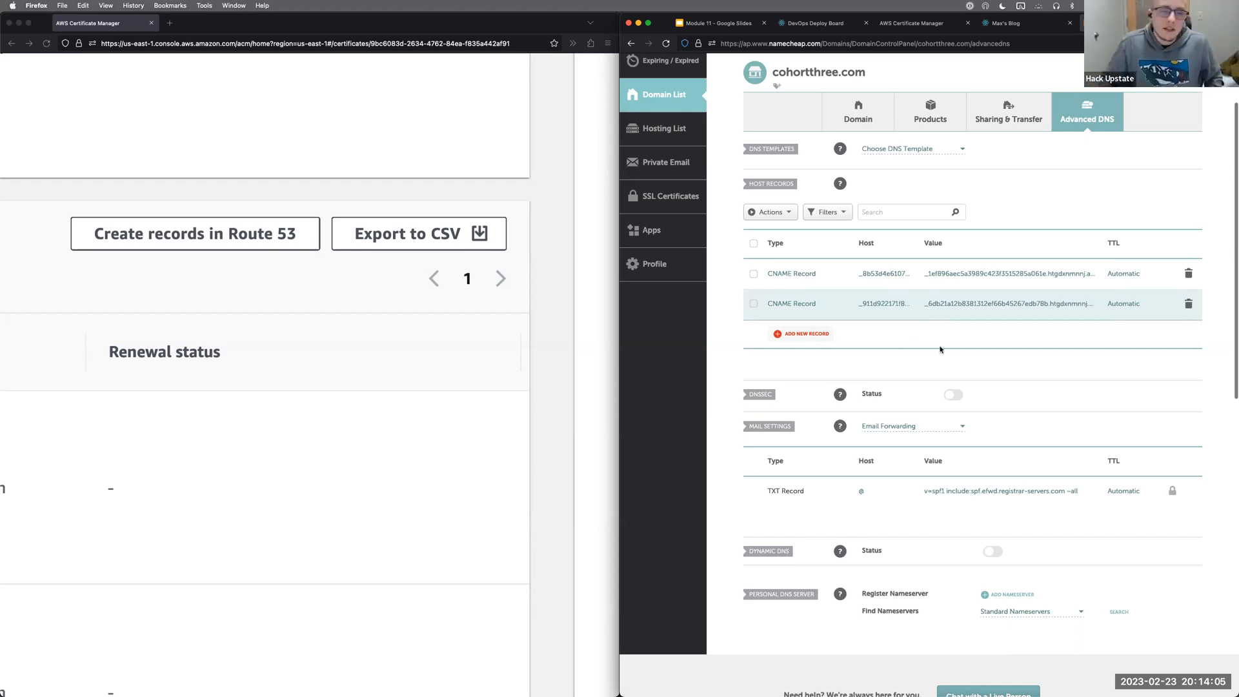
# - Enlarge the certificate window and highlight the full cohortthree.com CNAME name in the domain table
pyautogui.click(262, 446)
pyautogui.hotkey('ctrl', 'alt', 'Return')
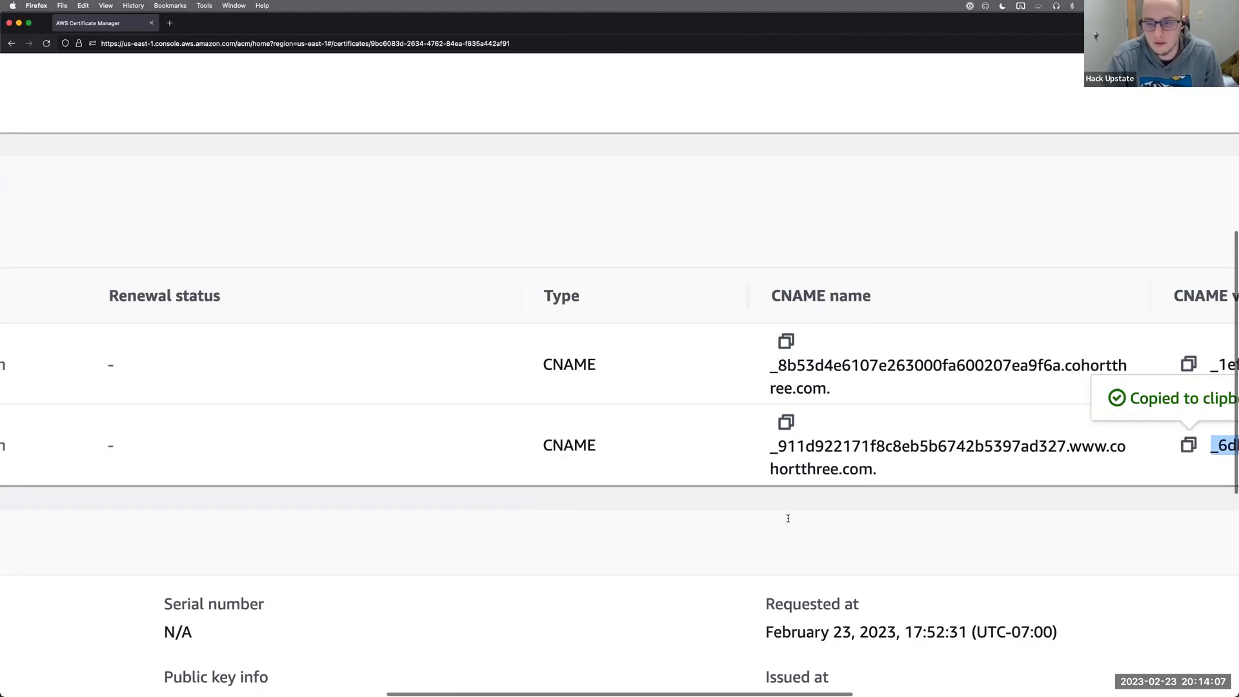
pyautogui.hotkey('ctrl', '-')
pyautogui.hotkey('ctrl', '-')
pyautogui.hotkey('ctrl', '-')
pyautogui.hotkey('ctrl', '-')
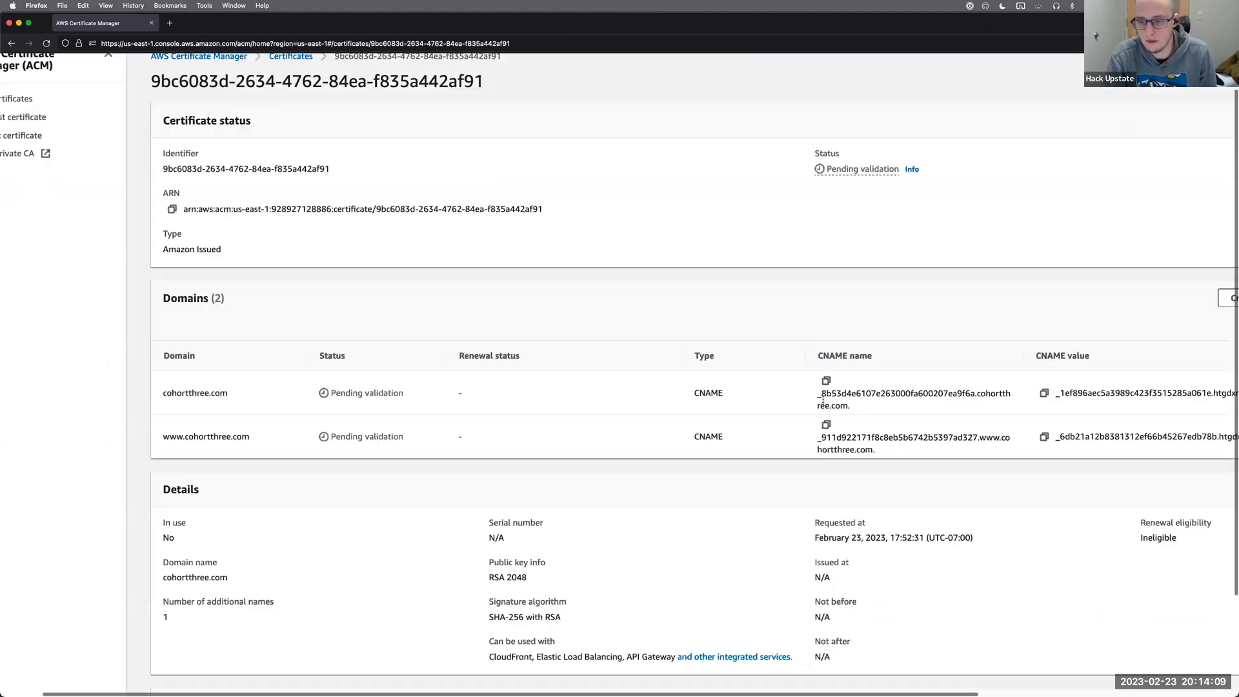
pyautogui.moveTo(817, 393); pyautogui.dragTo(966, 411)
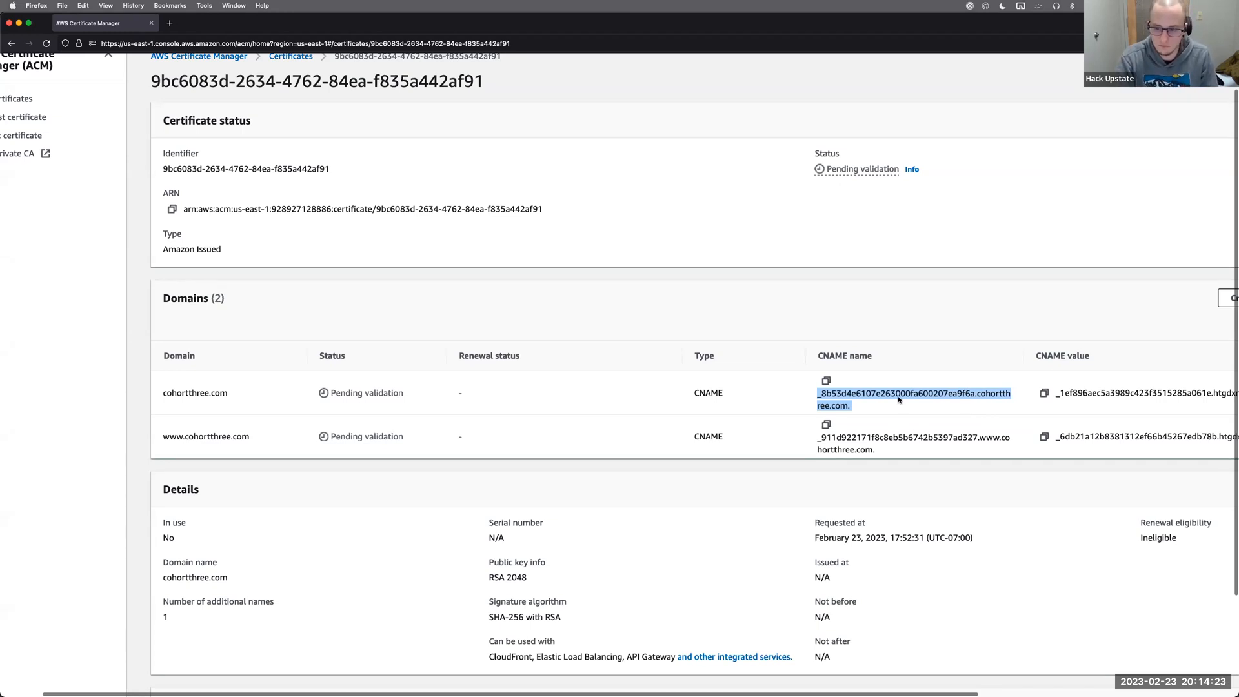
pyautogui.press('super+minus')
pyautogui.press('super+minus')
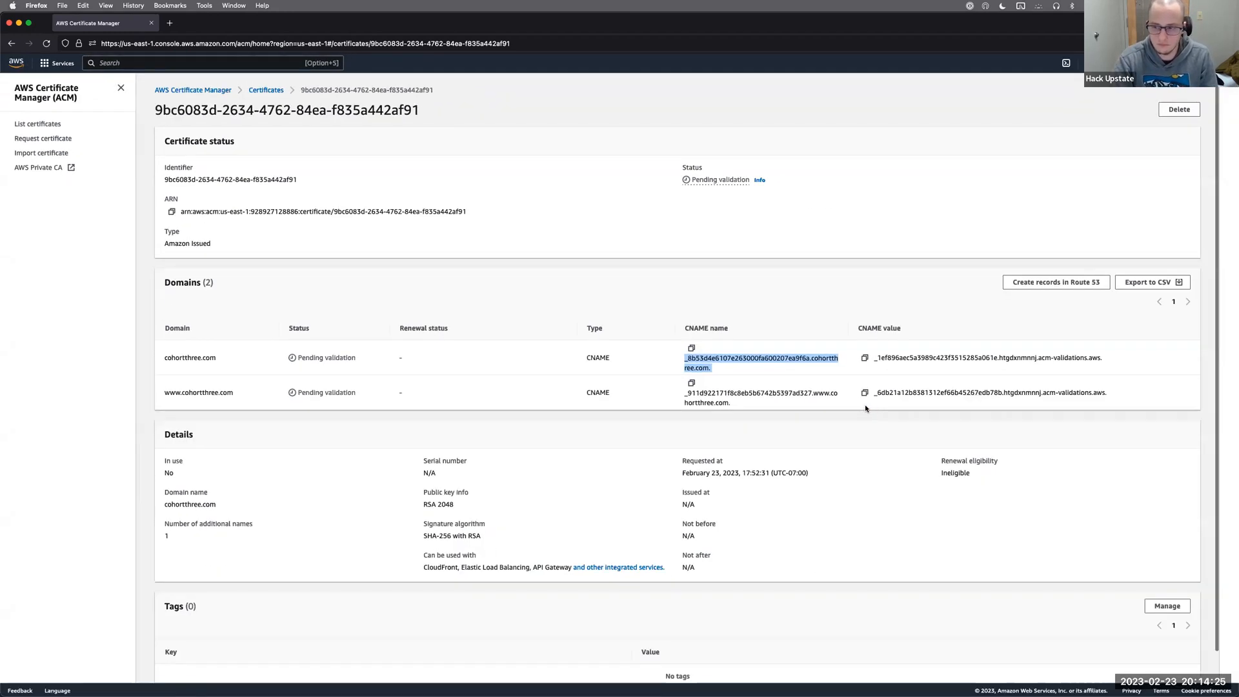
# - Review the two CNAME host records in Namecheap beside the certificate, and return to the enlarged certificate page
pyautogui.hotkey('ctrl', 'alt', 'Left')
pyautogui.click(1109, 369)
pyautogui.scroll(-5, 1109, 369)
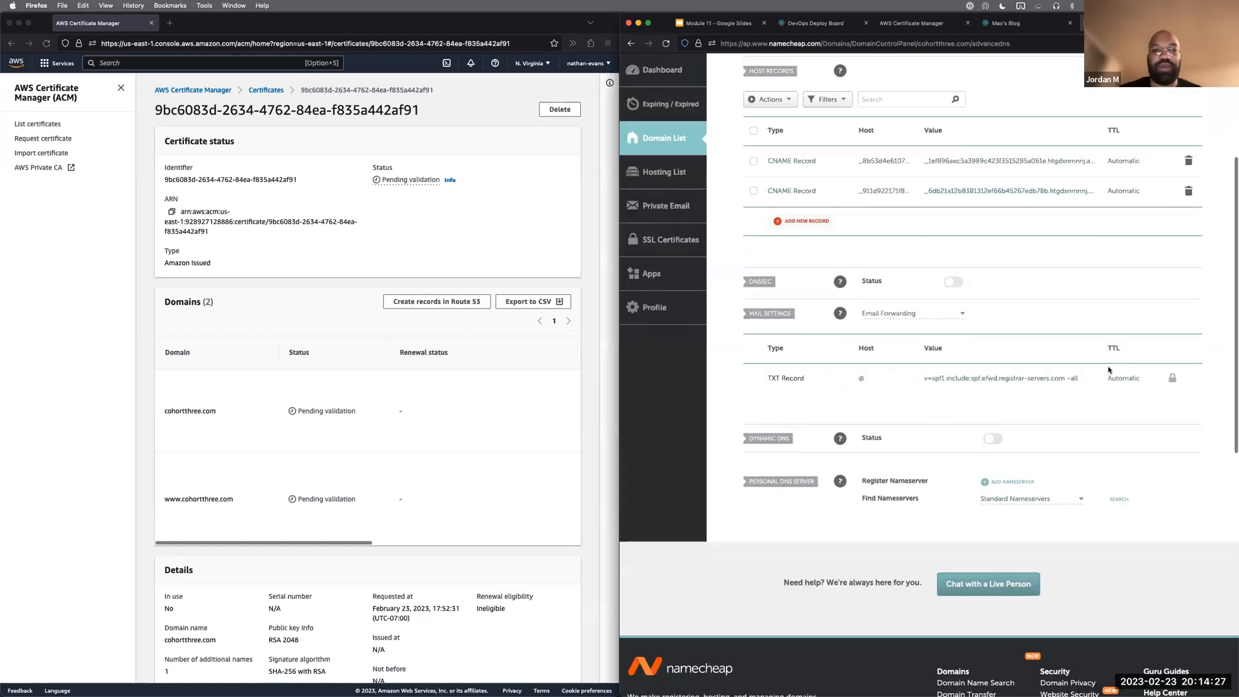
pyautogui.scroll(7, 1109, 370)
pyautogui.click(332, 451)
pyautogui.hotkey('ctrl', 'alt', 'Return')
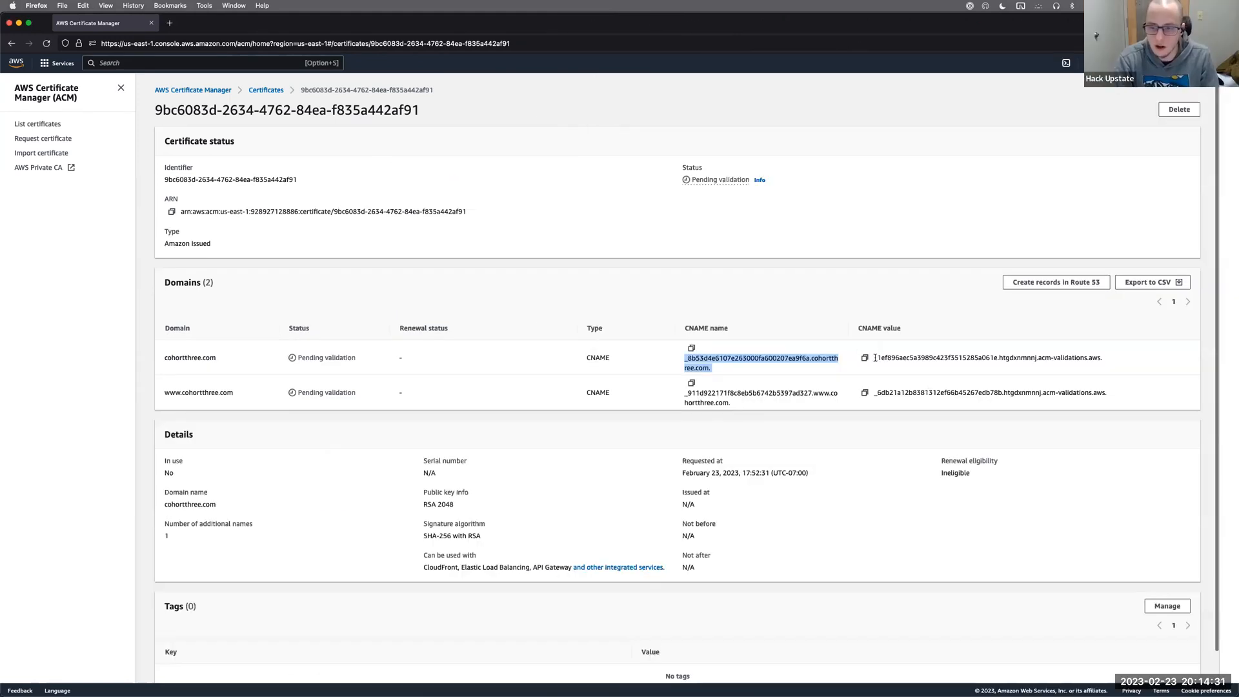
# - Highlight the cohortthree.com CNAME value up to its trailing dot and copy it to the clipboard
pyautogui.click(929, 356)
pyautogui.tripleClick(929, 357)
pyautogui.scroll(5, 1106, 355)
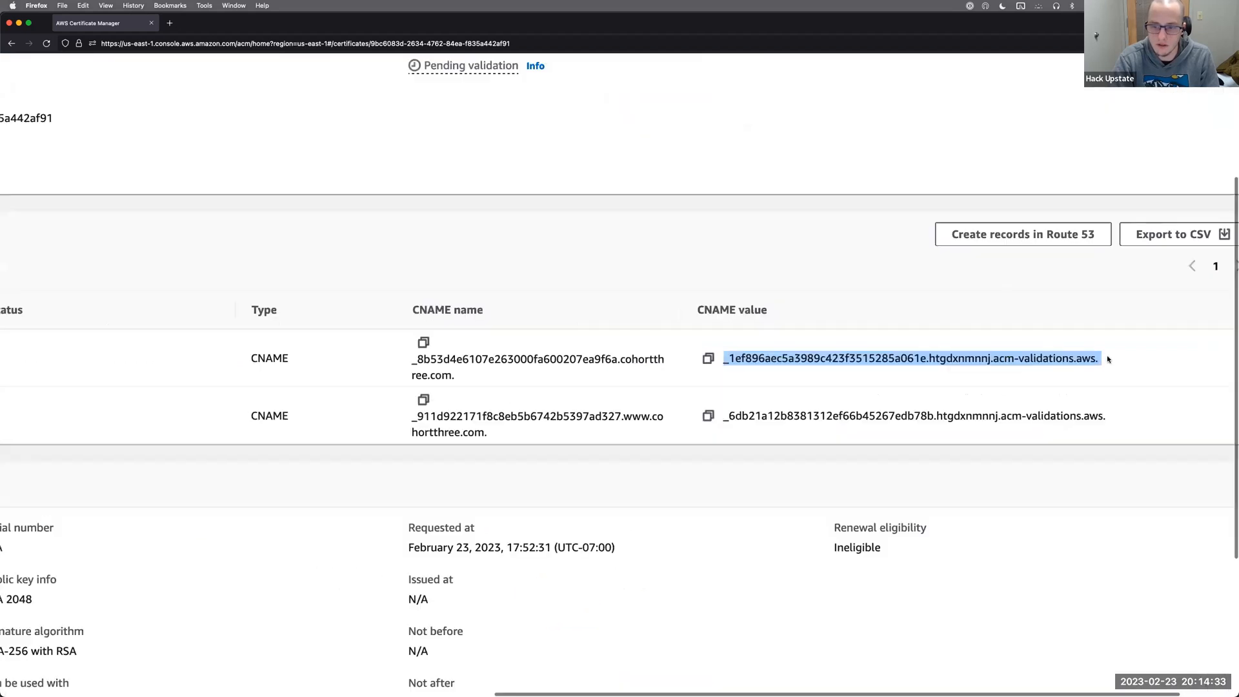
pyautogui.click(708, 359)
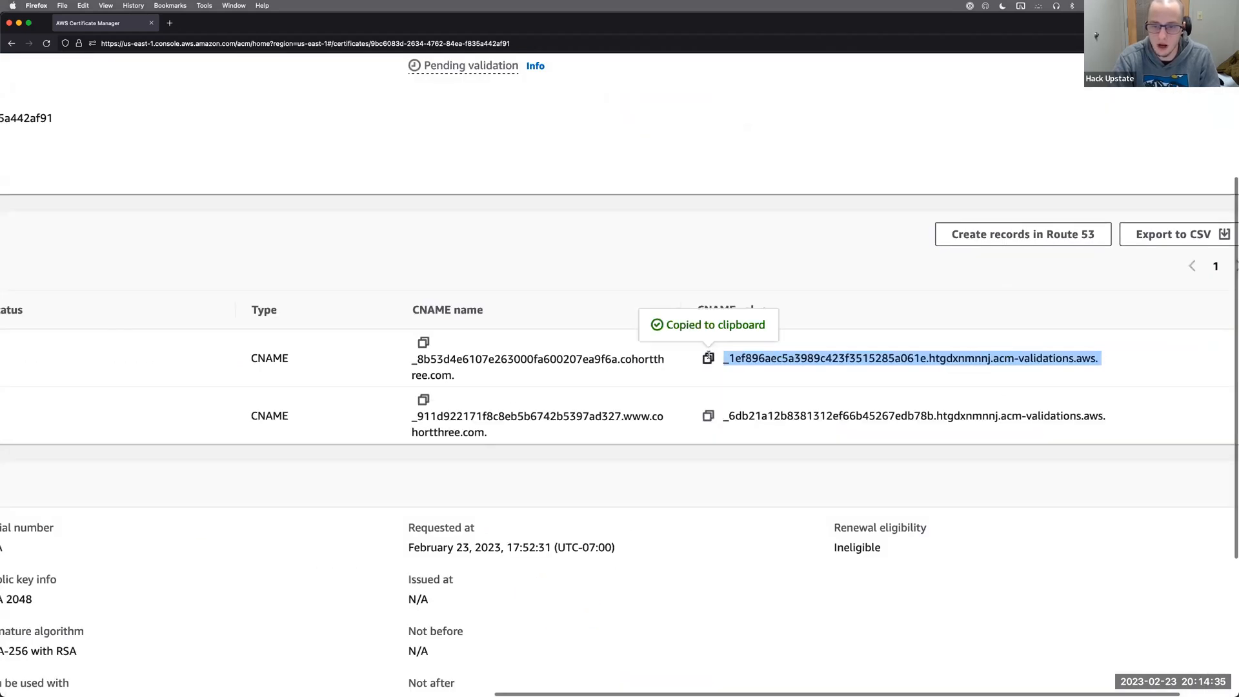
pyautogui.click(732, 357)
pyautogui.moveTo(731, 357); pyautogui.dragTo(1104, 356)
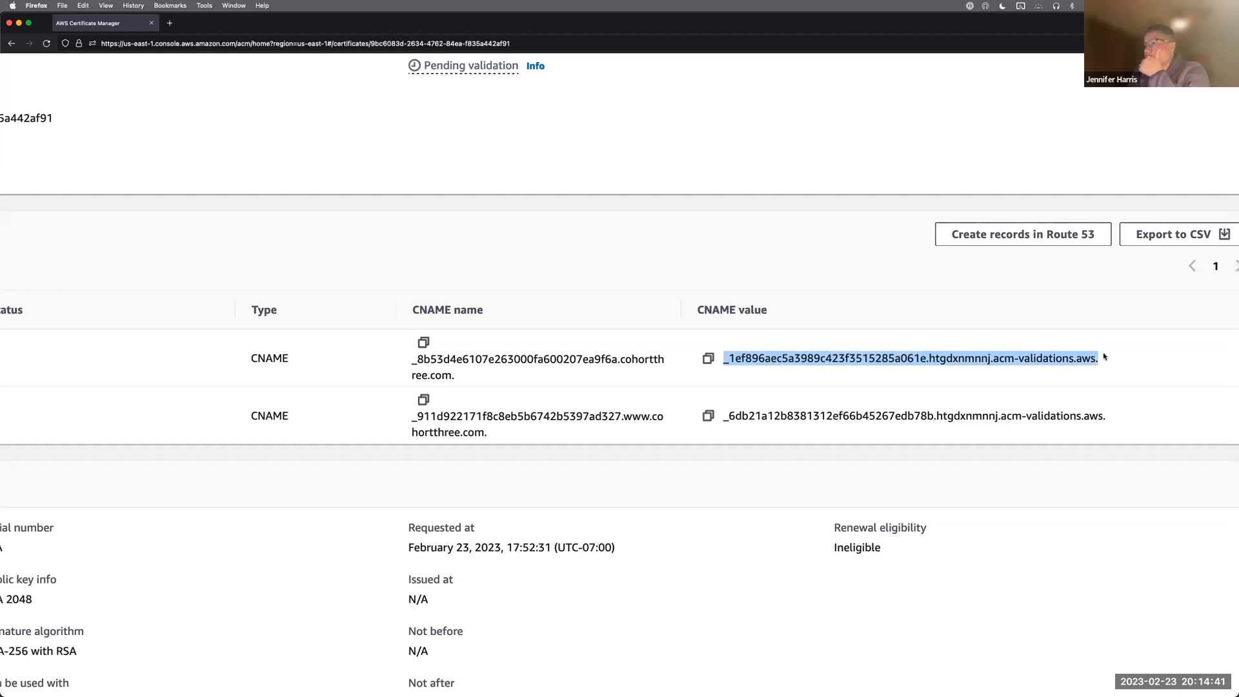
# - Reload the certificate page and examine the cohortthree.com CNAME value in the domain table
pyautogui.press('super+0')
pyautogui.press('super+r')
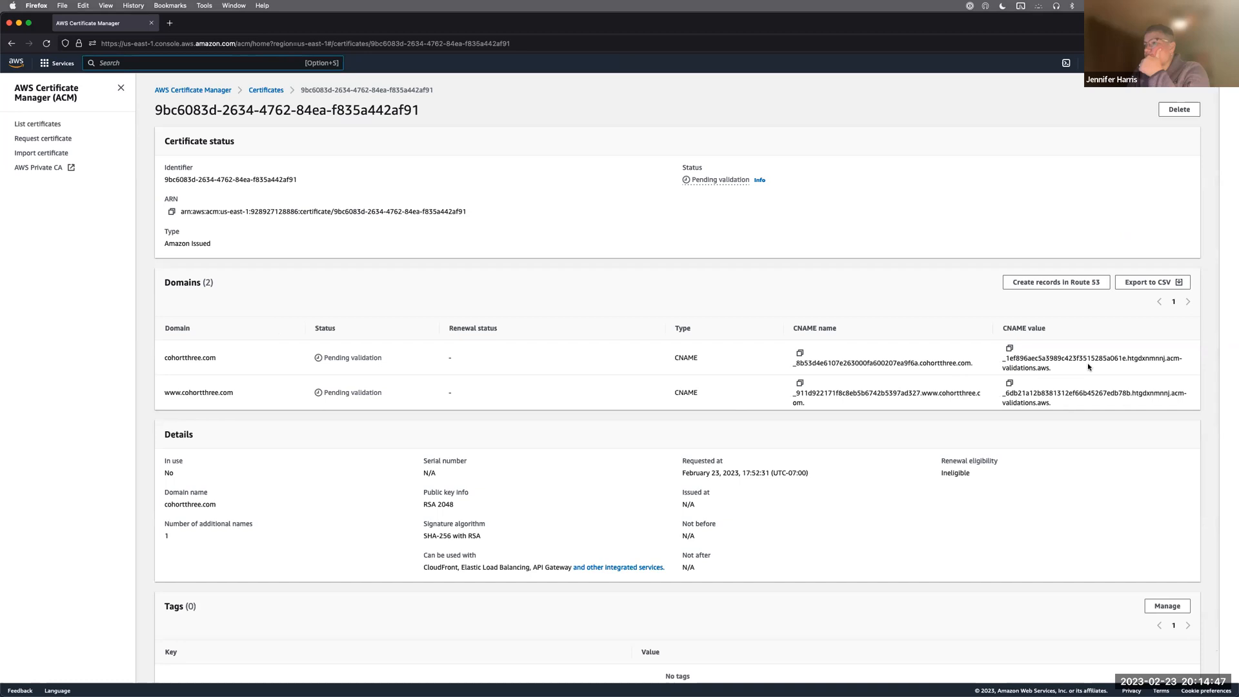
pyautogui.scroll(5, 1089, 367)
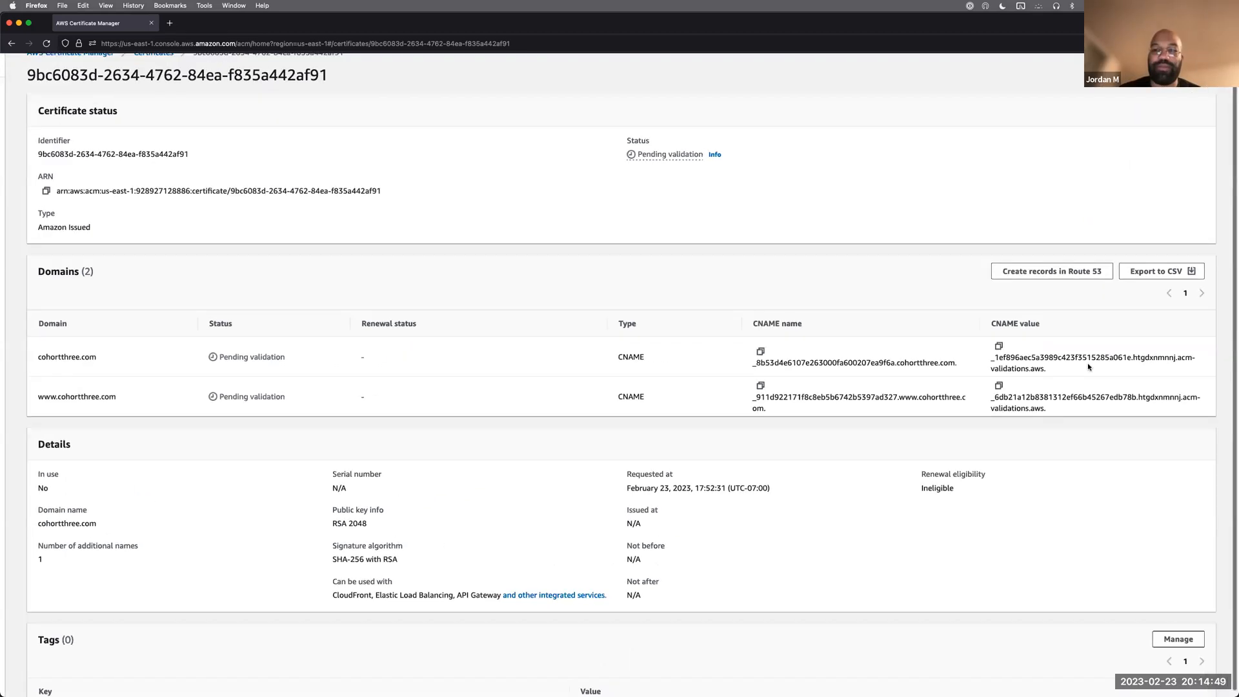
pyautogui.hscroll(2, 1089, 366)
pyautogui.moveTo(1052, 358); pyautogui.dragTo(746, 351)
pyautogui.moveTo(906, 386); pyautogui.dragTo(803, 339)
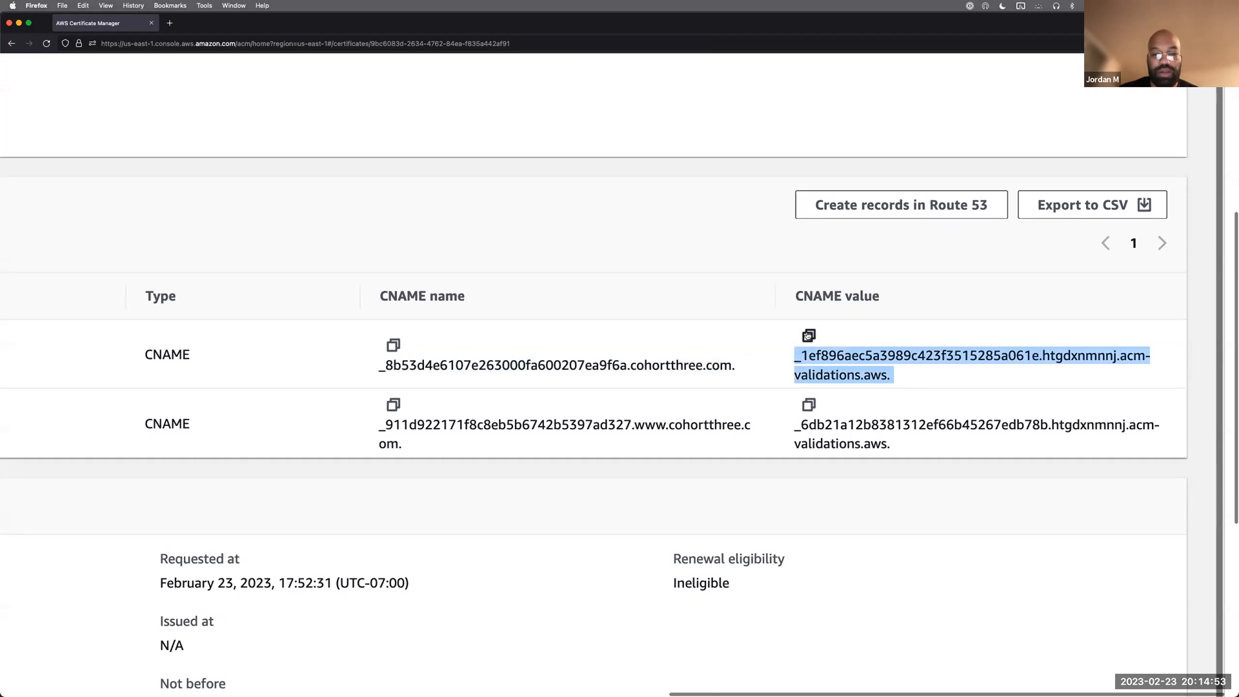
pyautogui.click(962, 391)
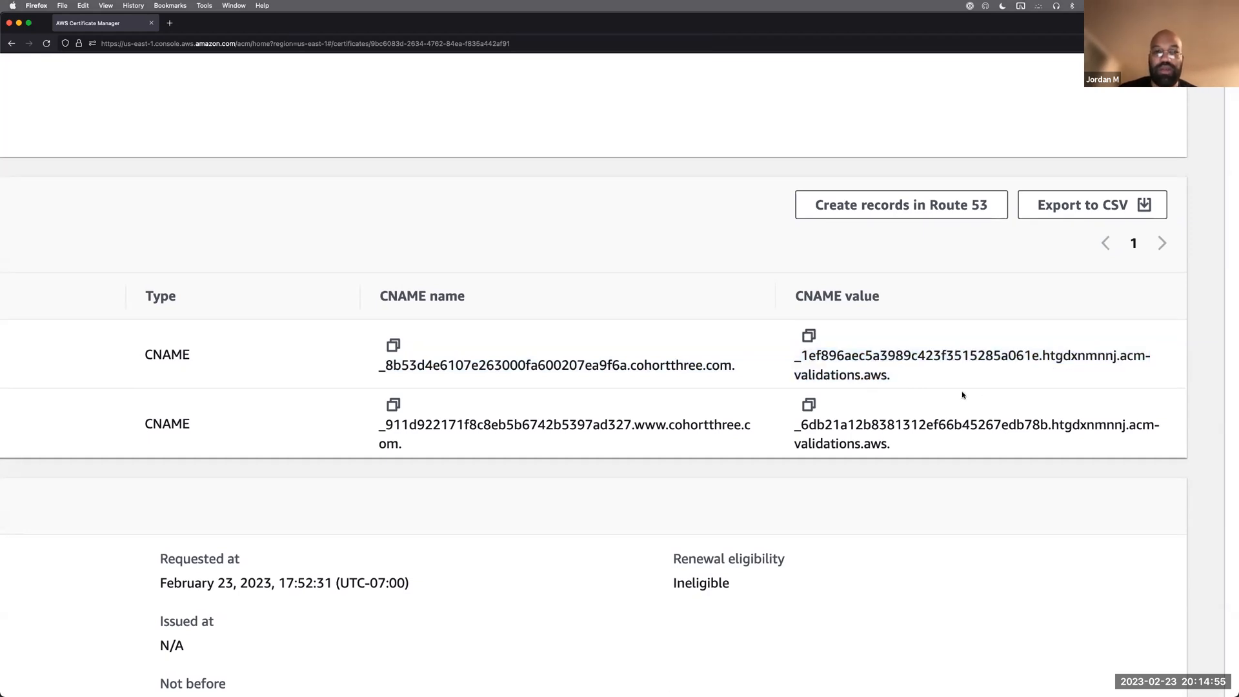
pyautogui.scroll(-5, 962, 392)
pyautogui.rightClick(962, 391)
pyautogui.click(915, 376)
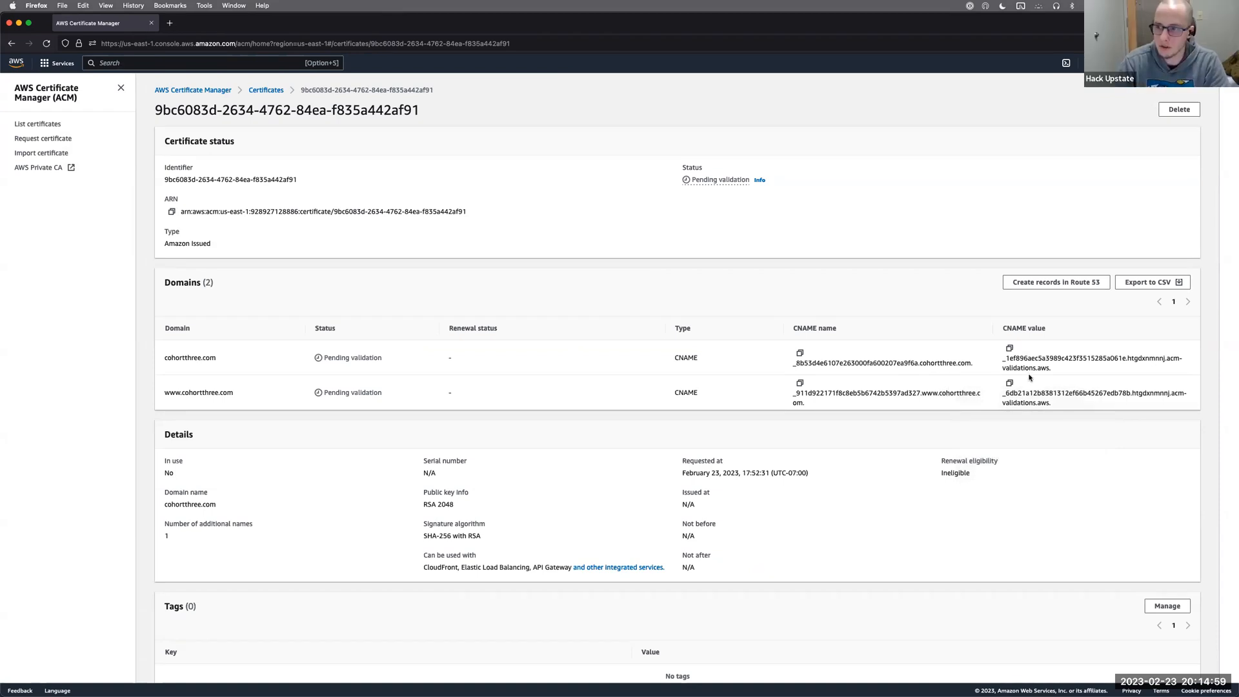
pyautogui.scroll(5, 1029, 377)
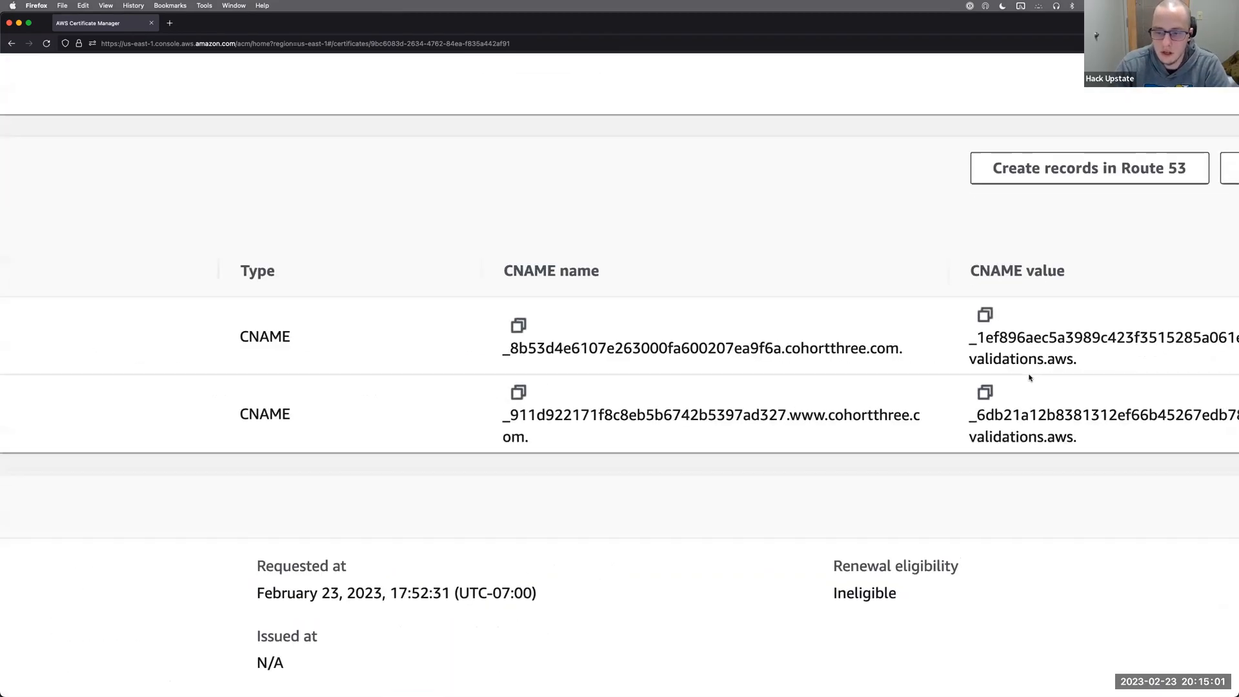
pyautogui.scroll(-1, 1029, 377)
pyautogui.moveTo(510, 417); pyautogui.dragTo(612, 416)
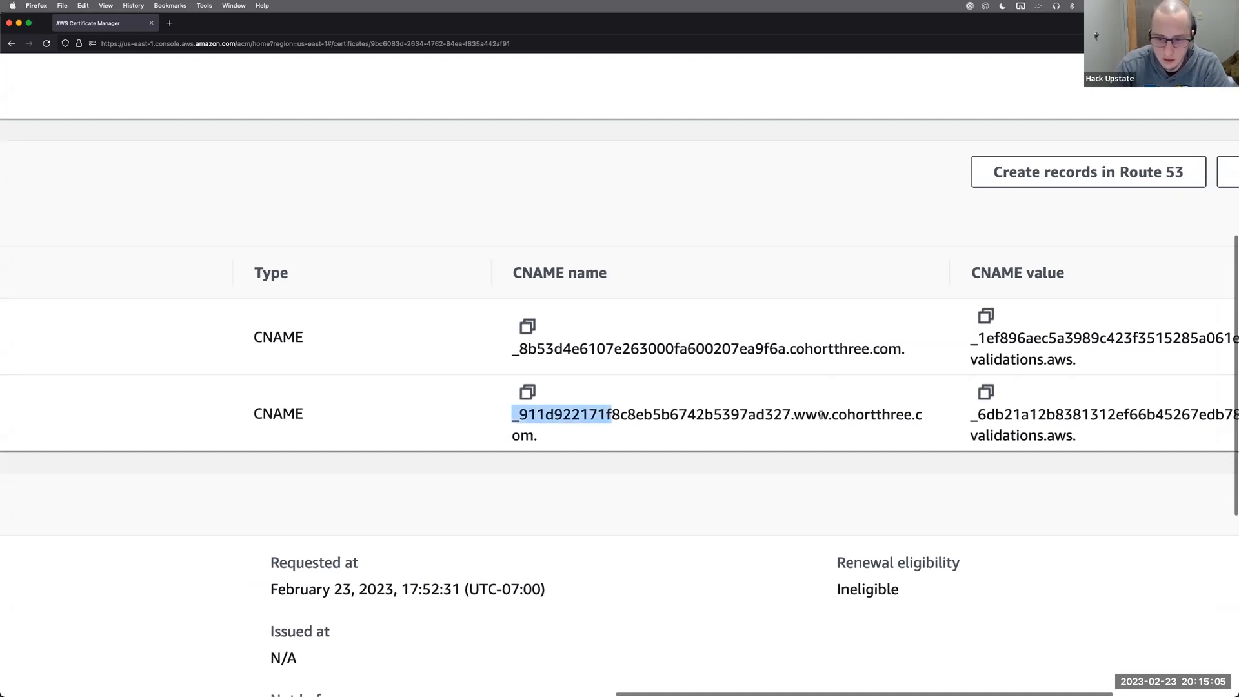
pyautogui.moveTo(827, 415); pyautogui.dragTo(827, 415)
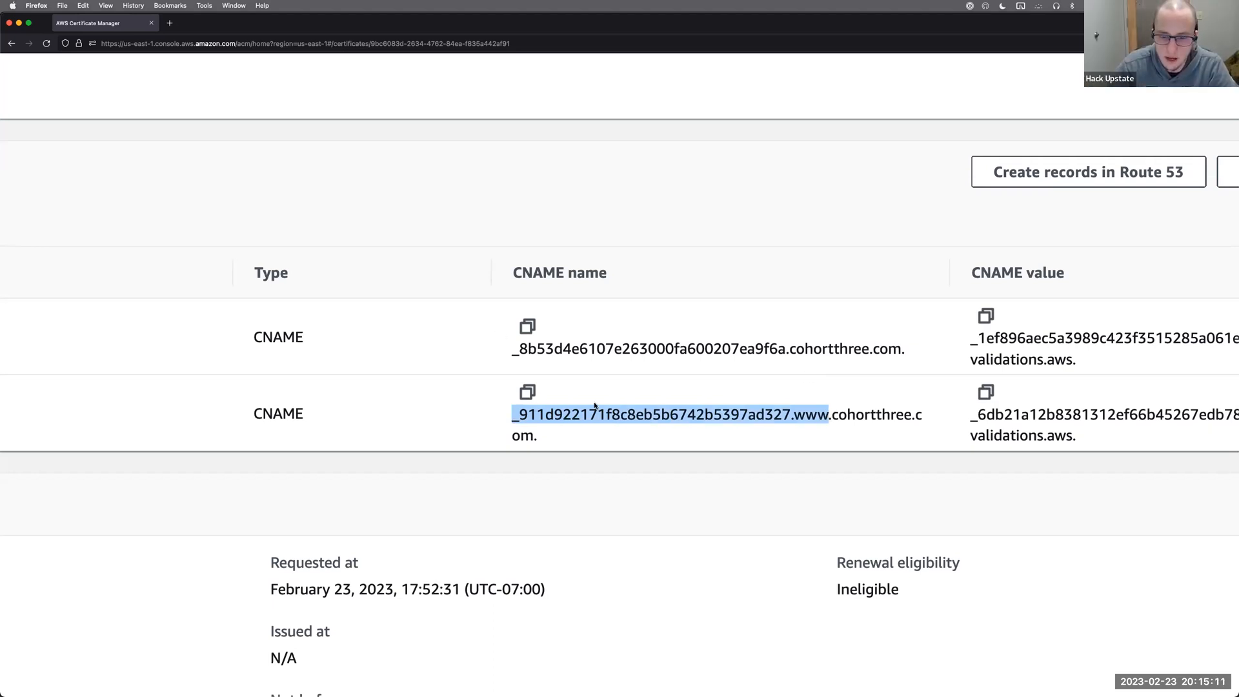
pyautogui.click(565, 415)
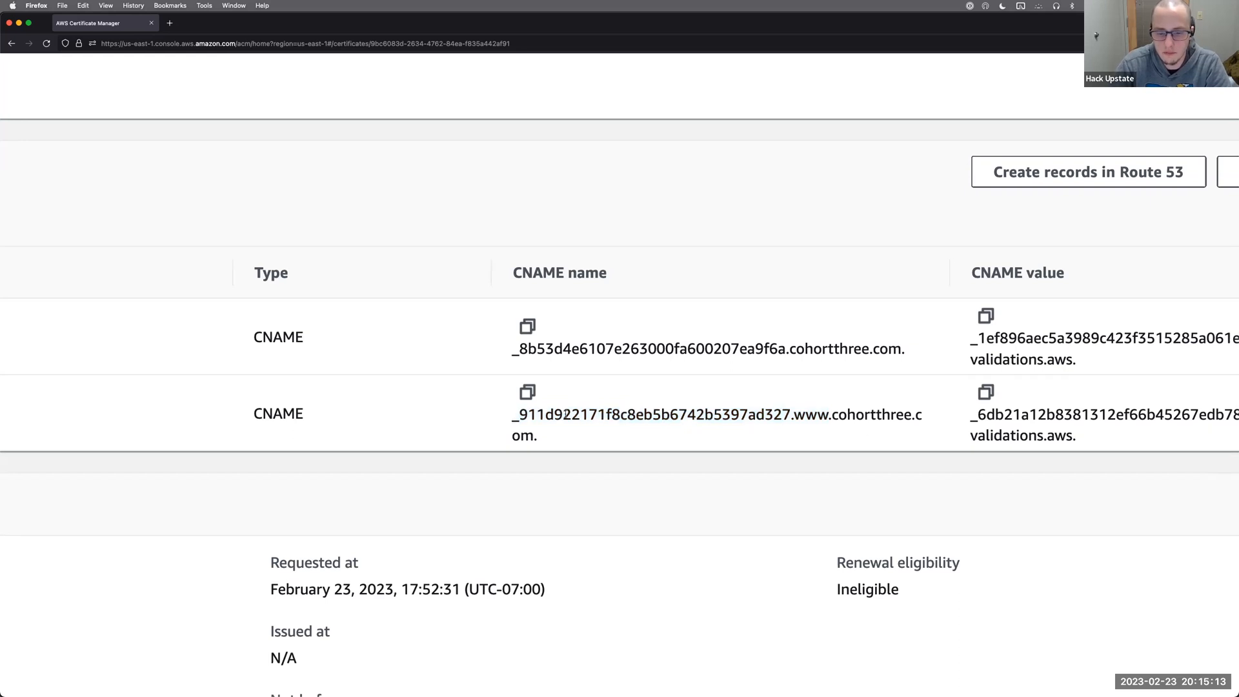
pyautogui.moveTo(515, 415); pyautogui.dragTo(790, 415)
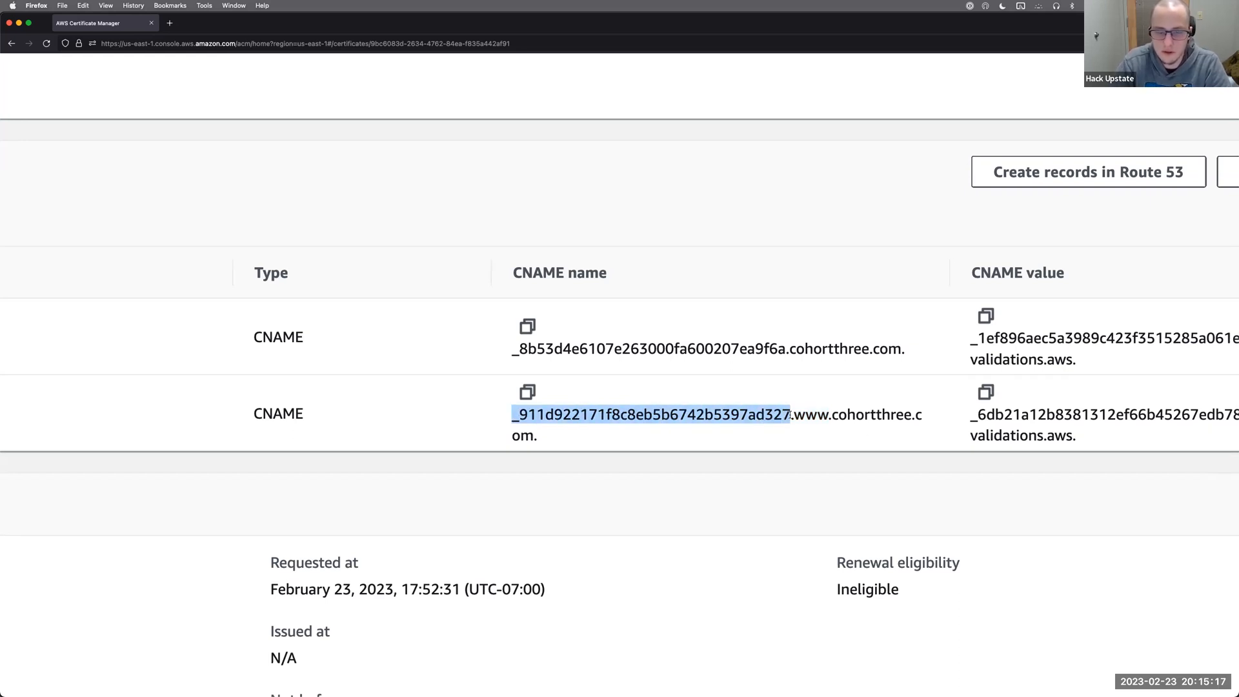
pyautogui.moveTo(828, 414); pyautogui.dragTo(824, 415)
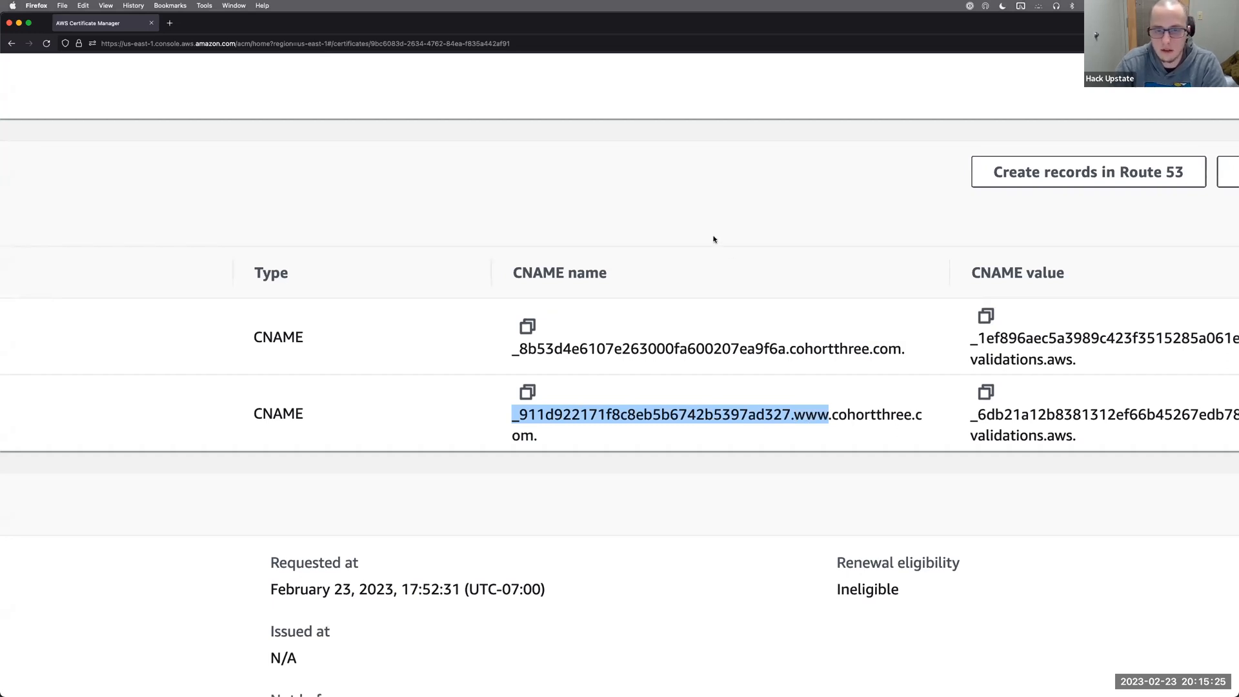
# - Open the second CNAME record in Namecheap for editing and inspect the www ending of its Host
pyautogui.hotkey('ctrl', 'alt', 'Left')
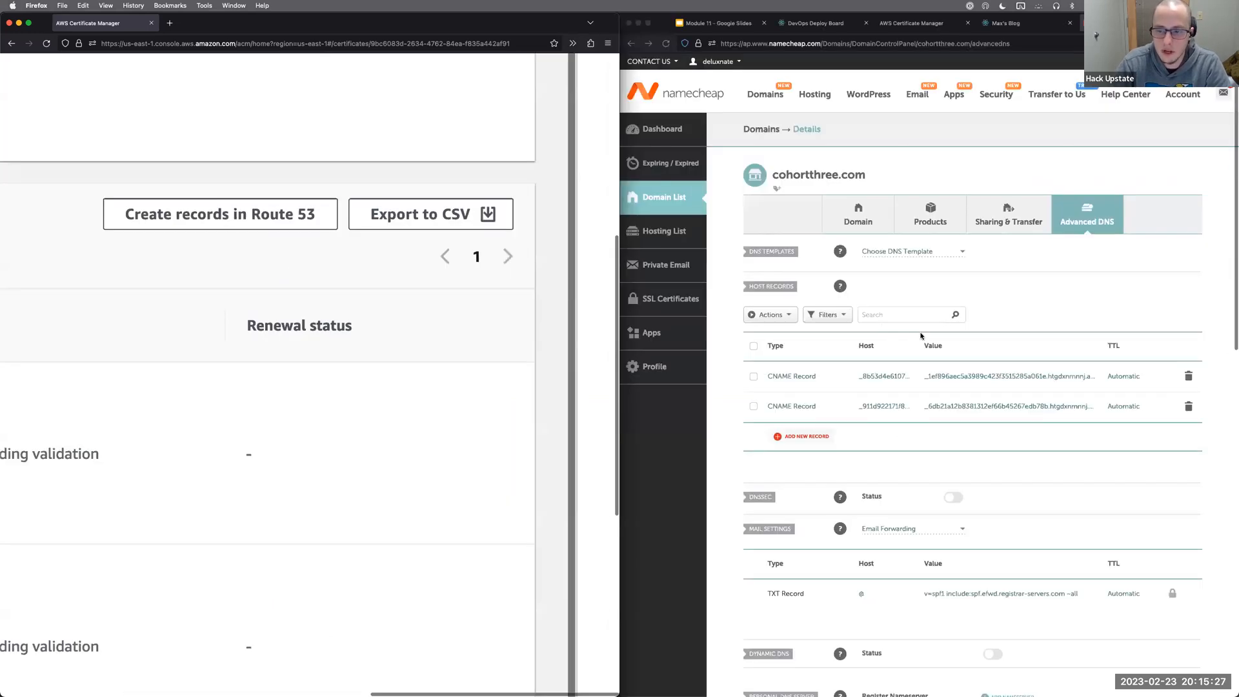
pyautogui.click(920, 336)
pyautogui.click(879, 406)
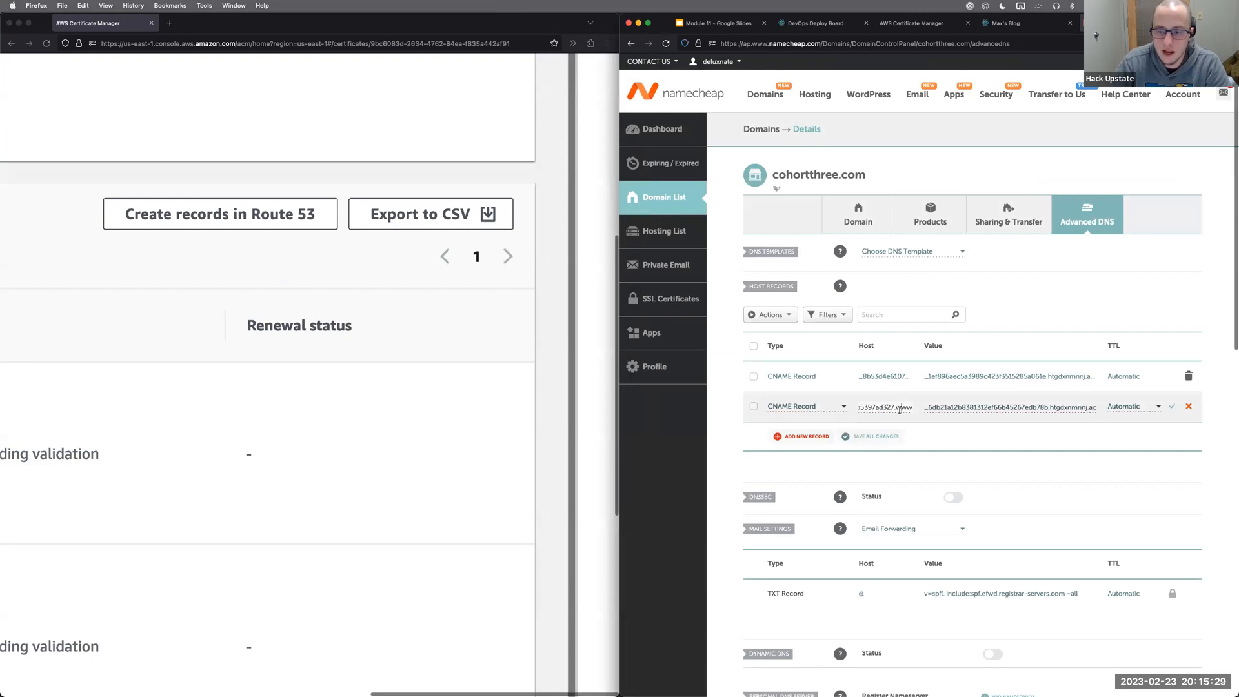
pyautogui.tripleClick(885, 407)
pyautogui.click(885, 407)
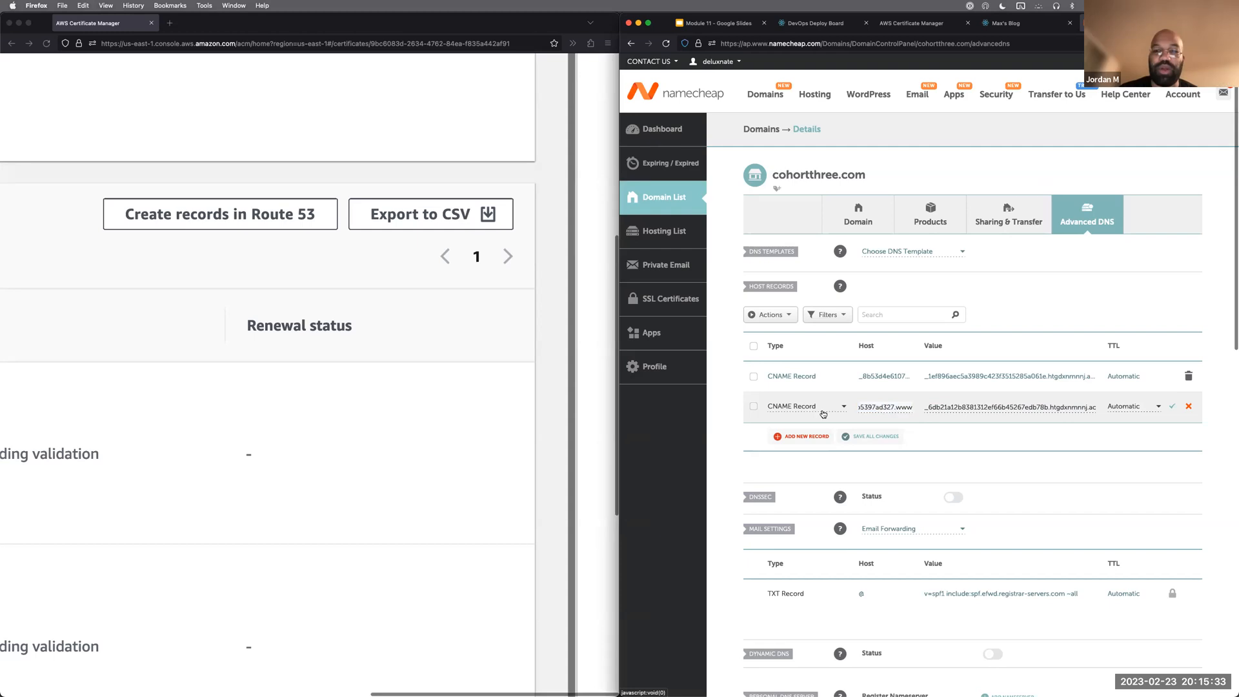
# - Compare the Host with the highlighted CNAME name on the certificate page and examine both domains' validation status
pyautogui.click(546, 432)
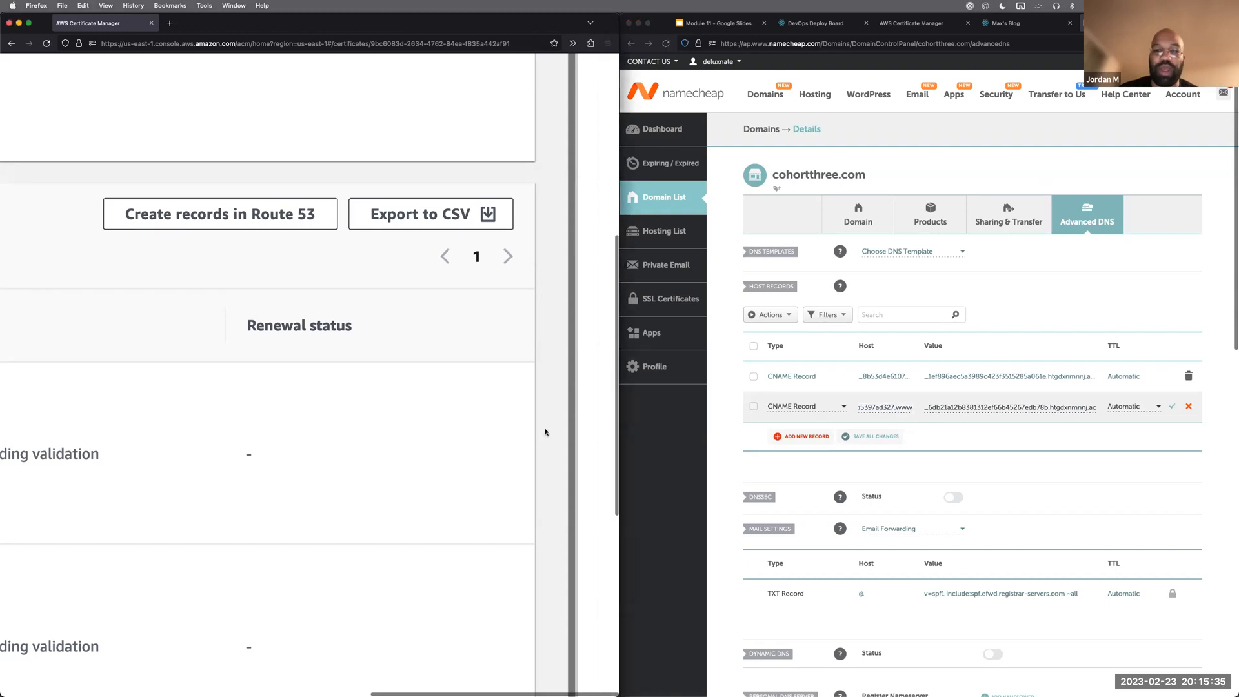
pyautogui.hotkey('ctrl', 'alt', 'Return')
pyautogui.hscroll(10, 971, 415)
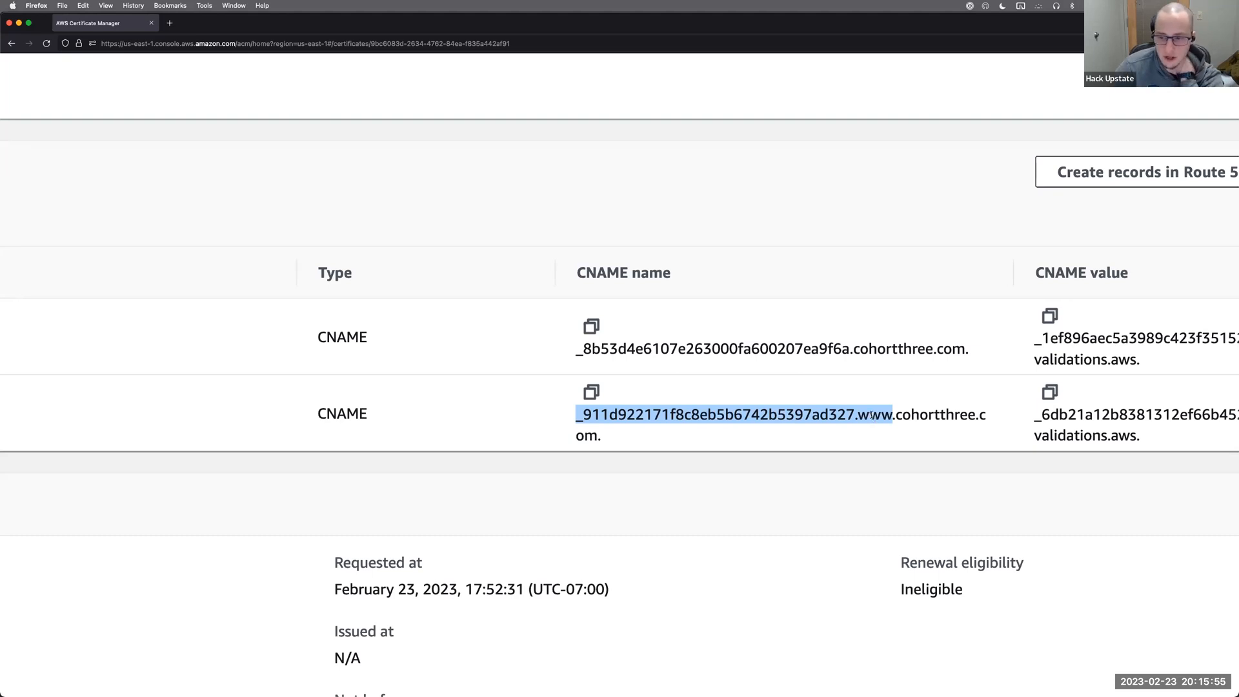
pyautogui.press('super+minus')
pyautogui.press('super+minus')
pyautogui.press('super+minus')
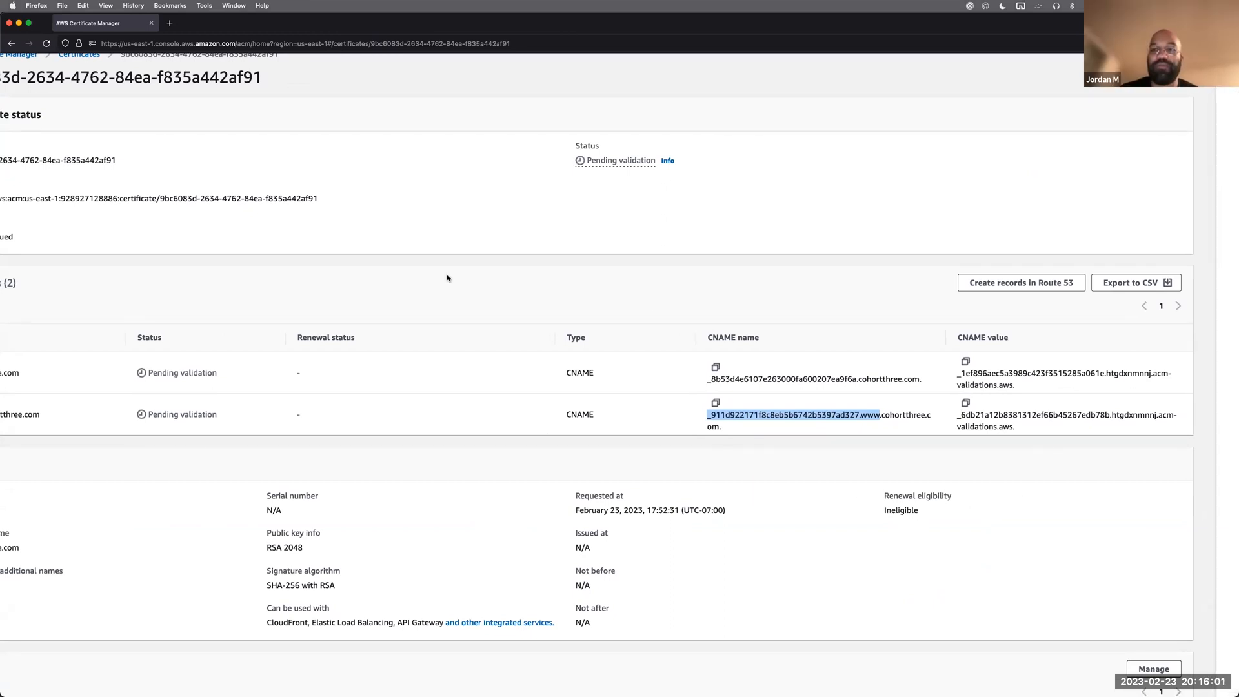
pyautogui.hscroll(-3, 672, 270)
pyautogui.hscroll(-2, 673, 275)
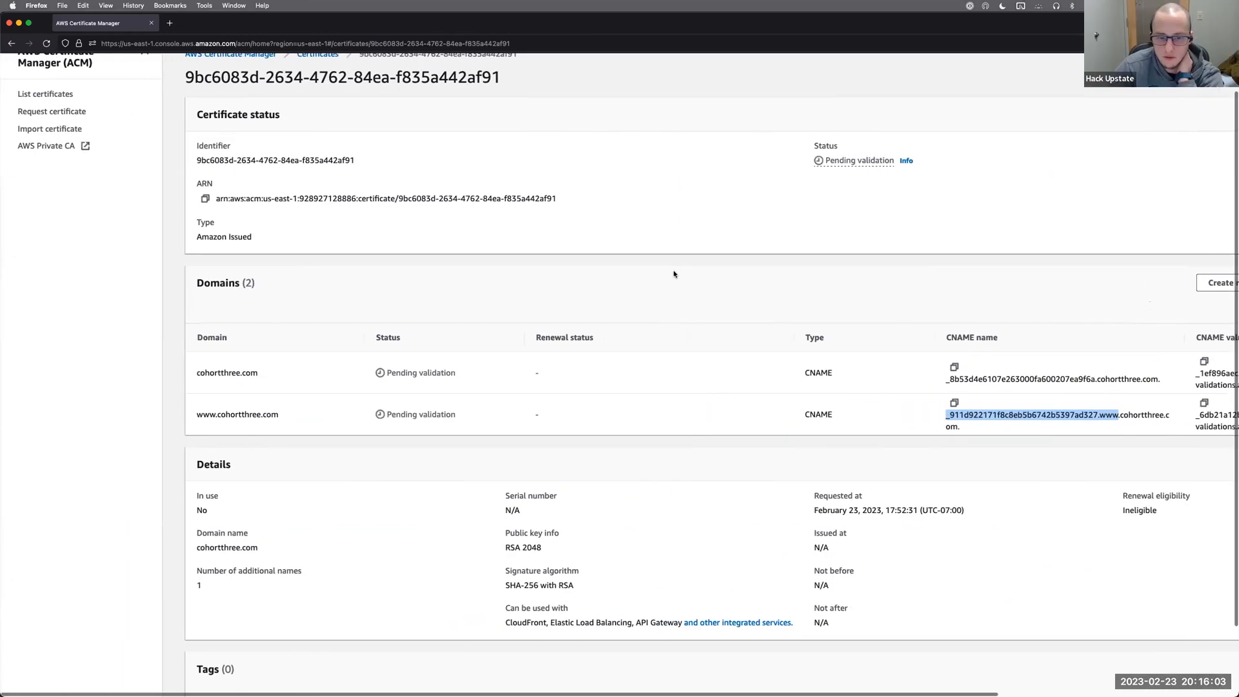
# - Open the form for requesting a new certificate in Certificate Manager
pyautogui.hotkey('ctrl', 'alt', 'Left')
pyautogui.hotkey('ctrl', 'alt', 'Return')
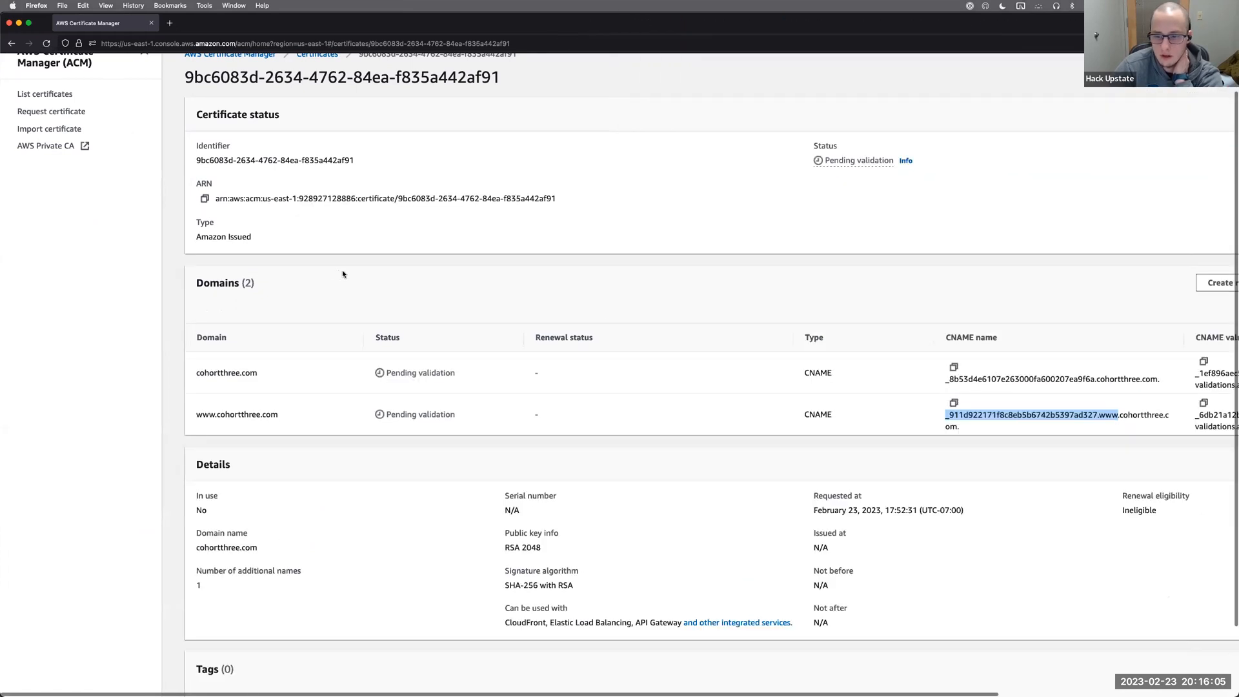
pyautogui.click(615, 298)
pyautogui.scroll(1, 611, 284)
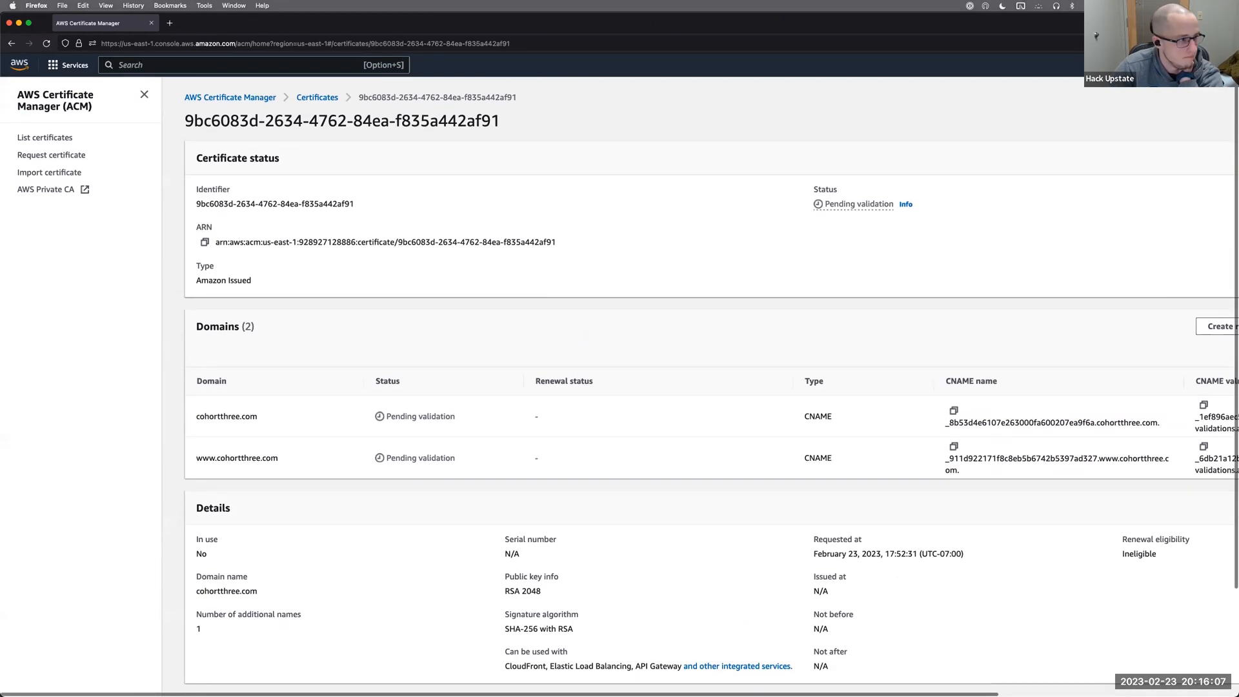
pyautogui.click(51, 155)
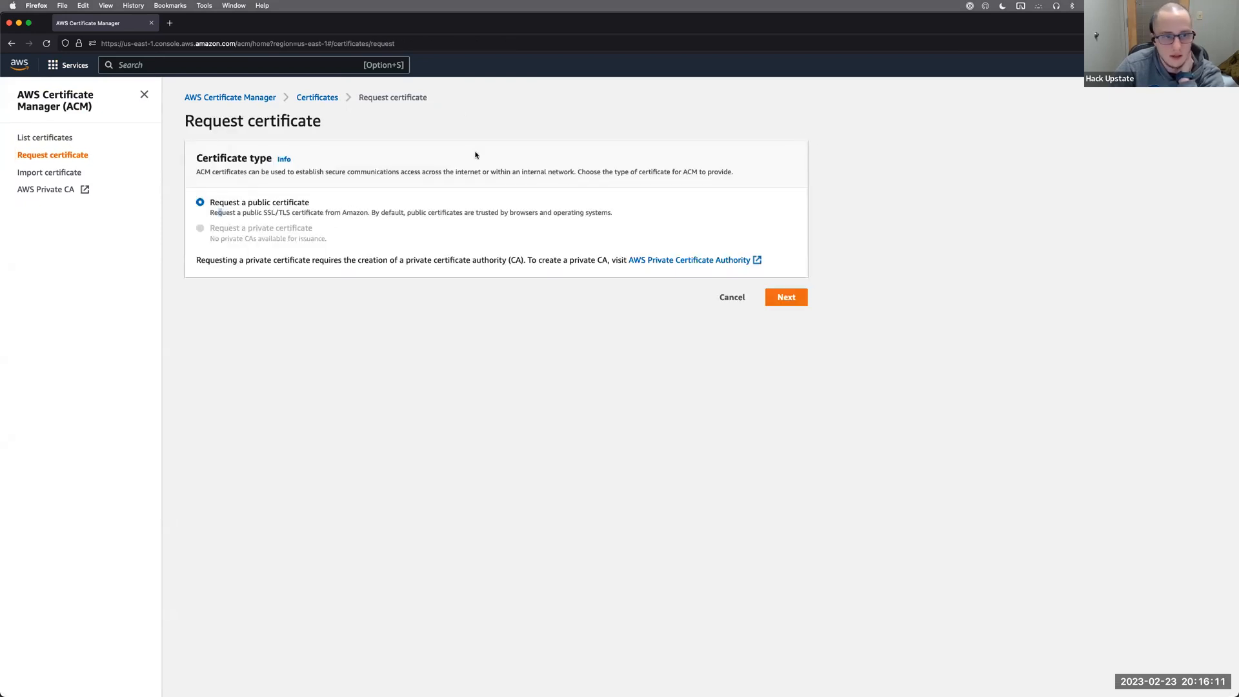
# - Start a public certificate request and enter asdfjklasfdjklasf.com as its fully qualified domain name
pyautogui.click(792, 302)
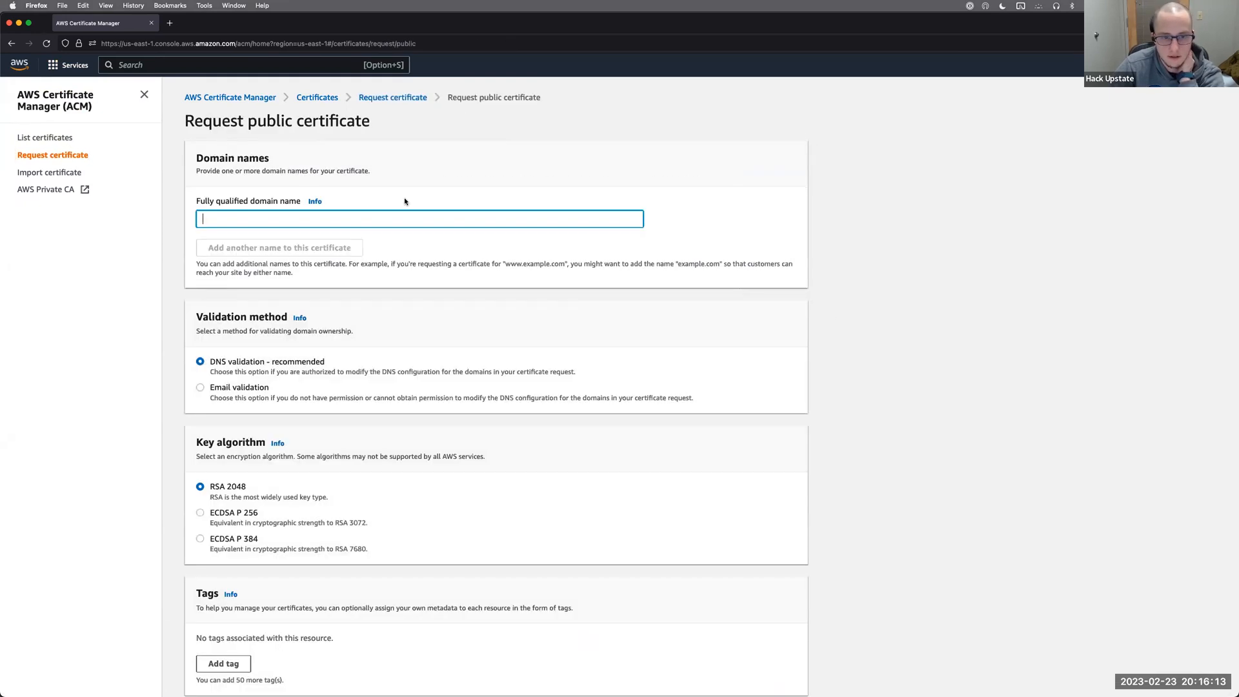
pyautogui.moveTo(198, 201); pyautogui.dragTo(342, 205)
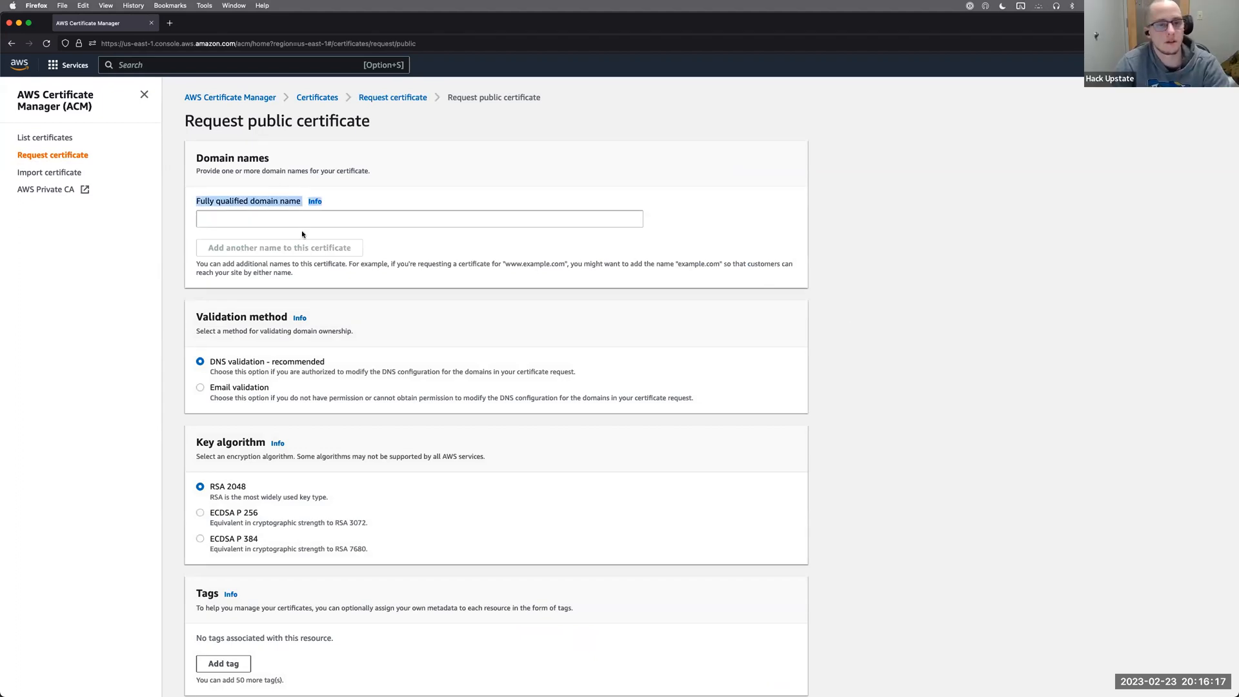
pyautogui.click(304, 209)
pyautogui.write('asdfjklasfdjklasf.com')
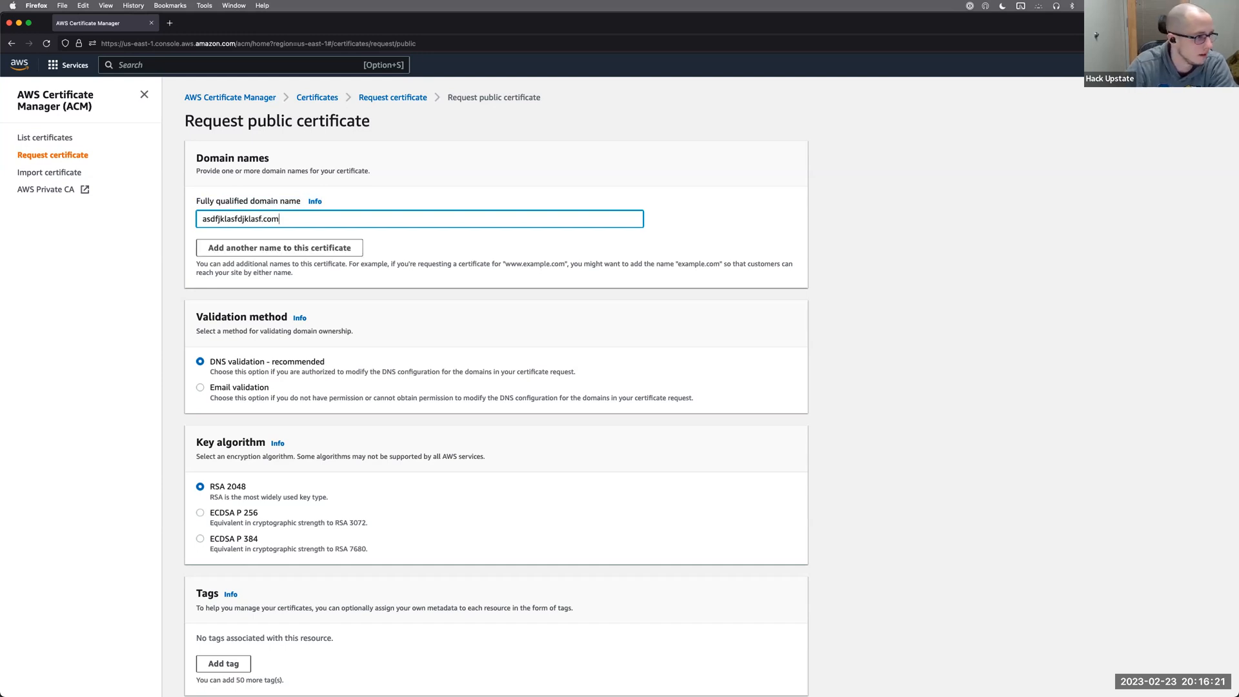
pyautogui.press('super+a')
pyautogui.press('super+c')
pyautogui.click(358, 205)
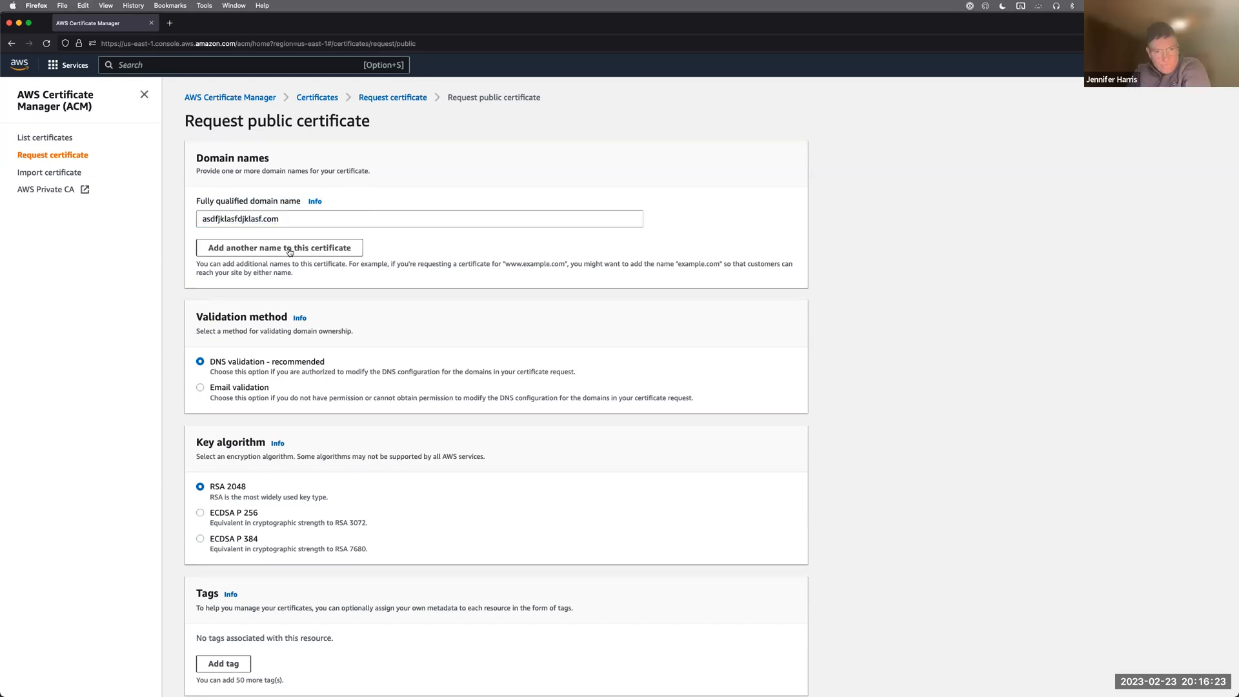
pyautogui.click(321, 252)
pyautogui.press('super+v')
pyautogui.press('super+Left')
pyautogui.write('www.')
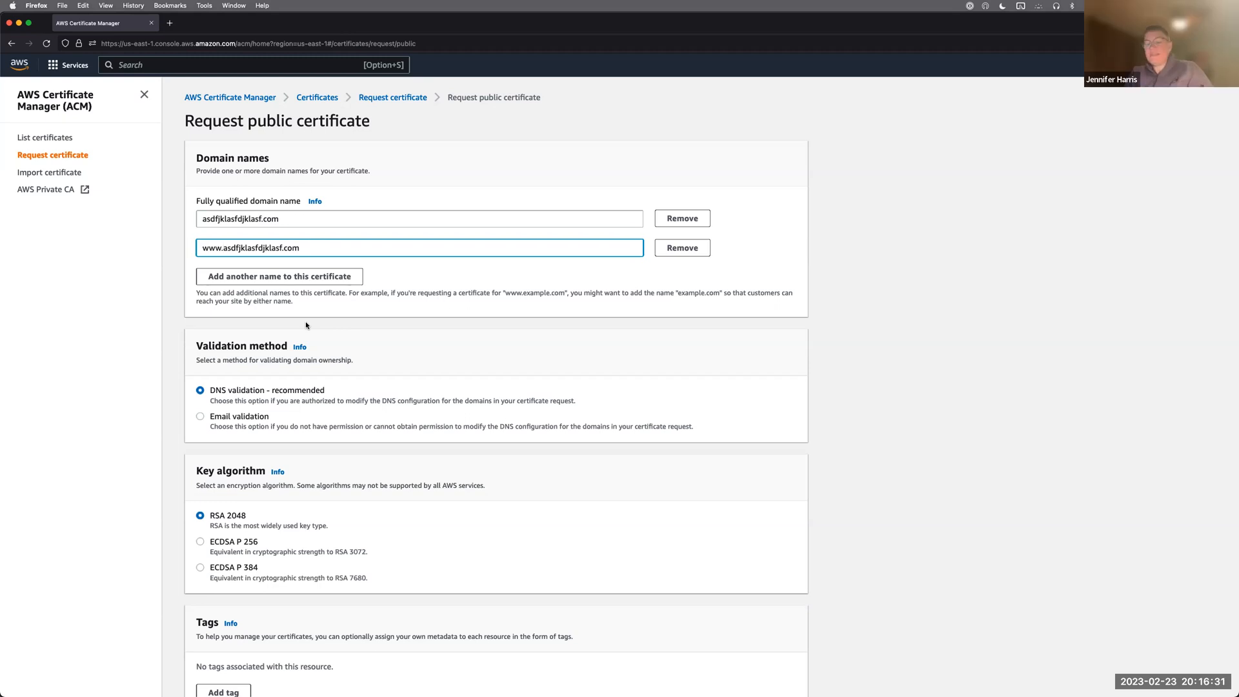
pyautogui.scroll(-1, 307, 324)
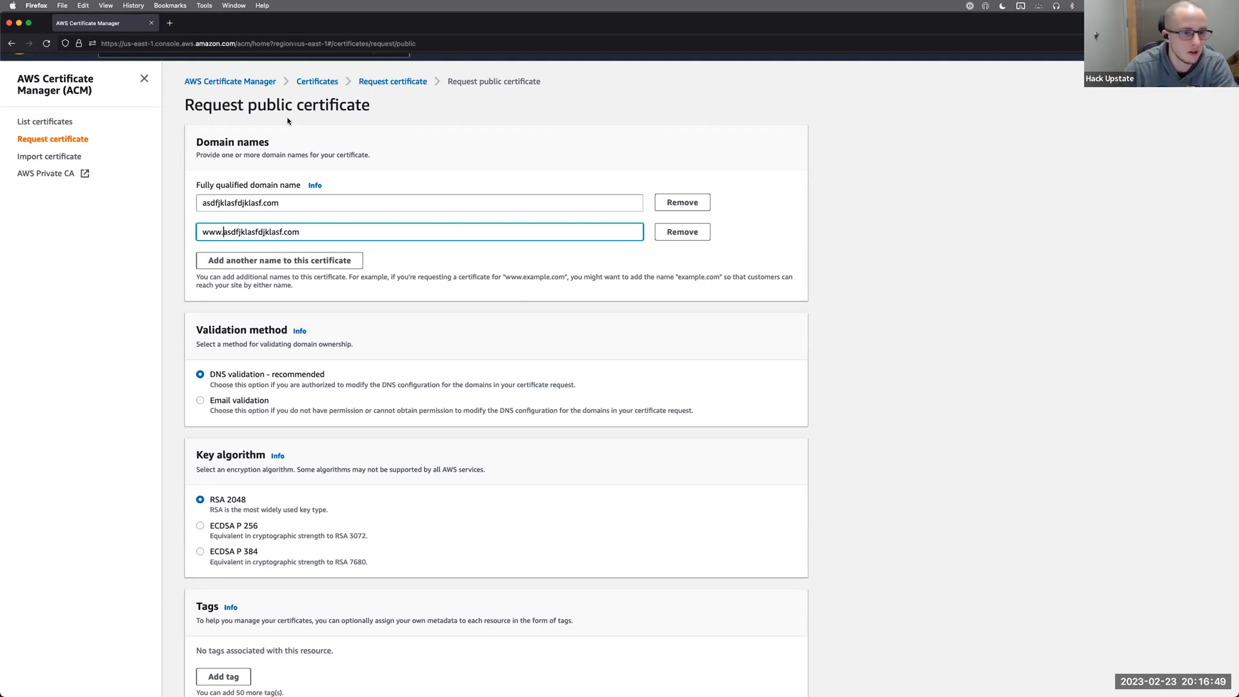
pyautogui.press('super+a')
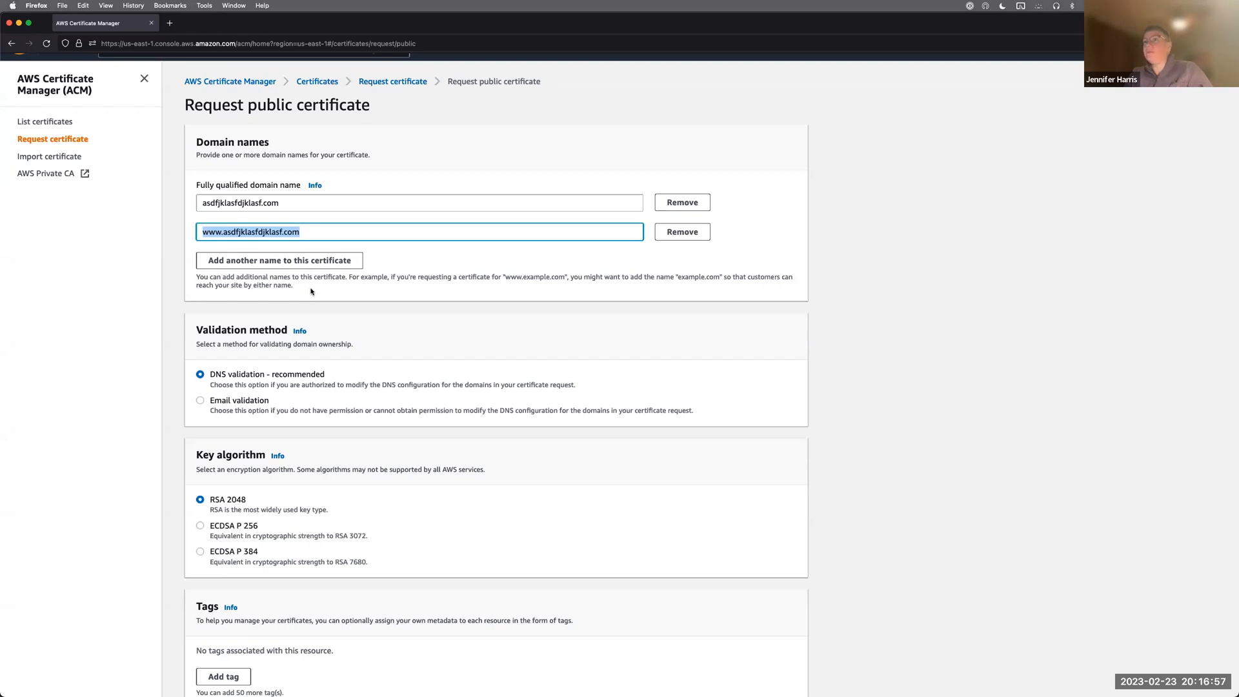
pyautogui.scroll(-3, 310, 291)
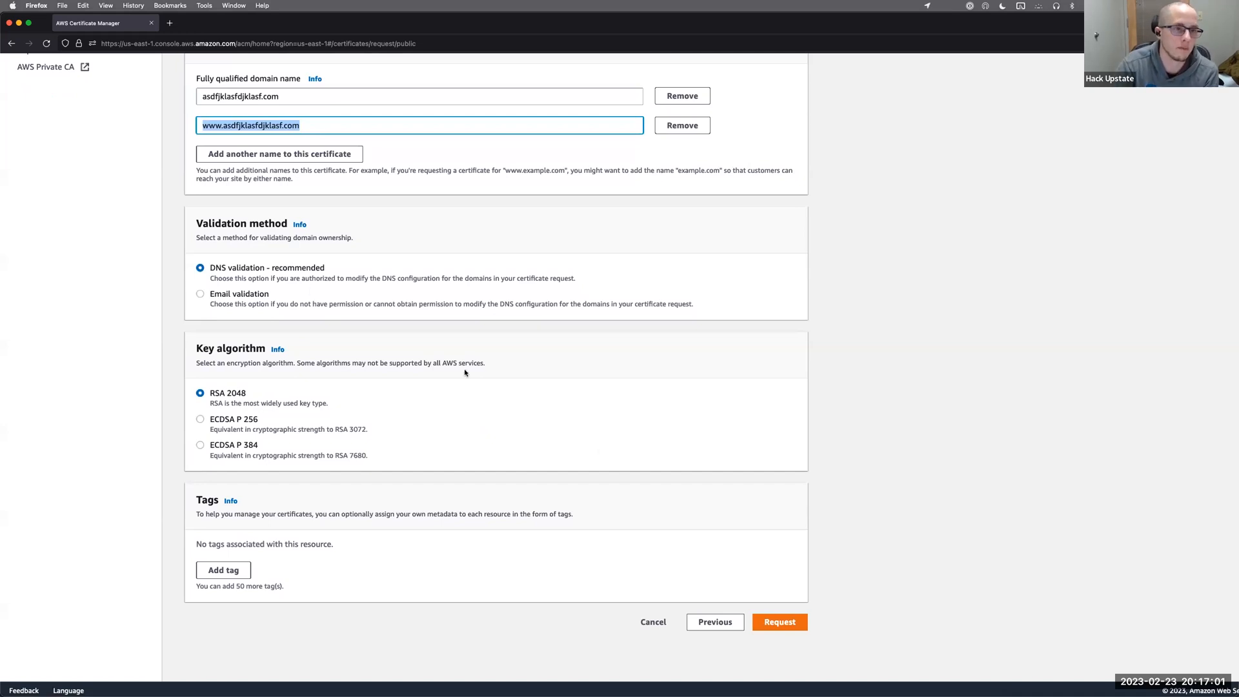
pyautogui.click(653, 621)
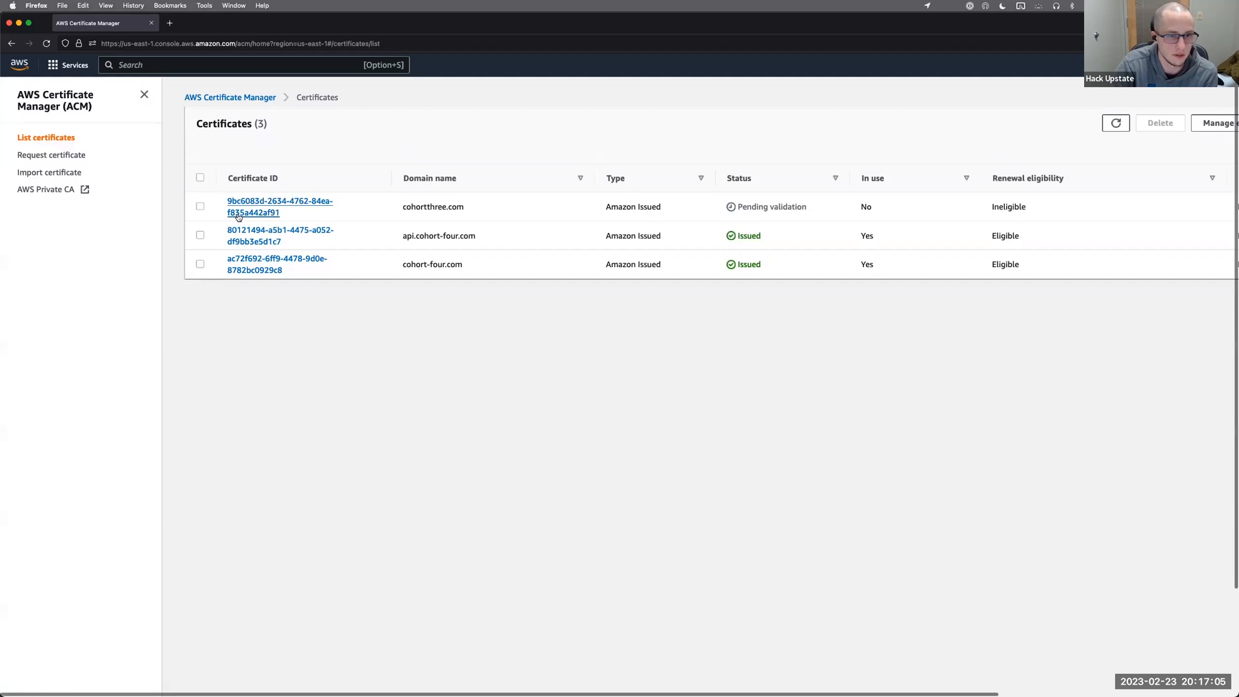
# - Open the details of the cohortthree.com certificate and tile its window beside the Namecheap window
pyautogui.click(239, 212)
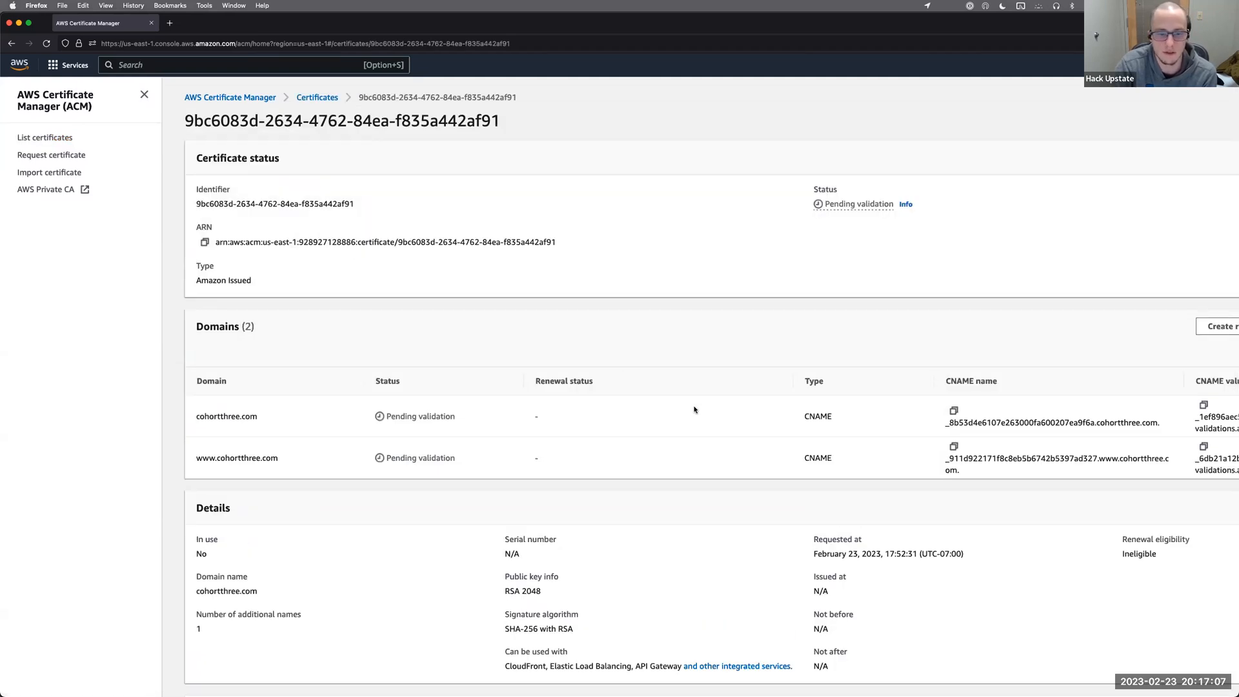
pyautogui.press('super+minus')
pyautogui.press('super+minus')
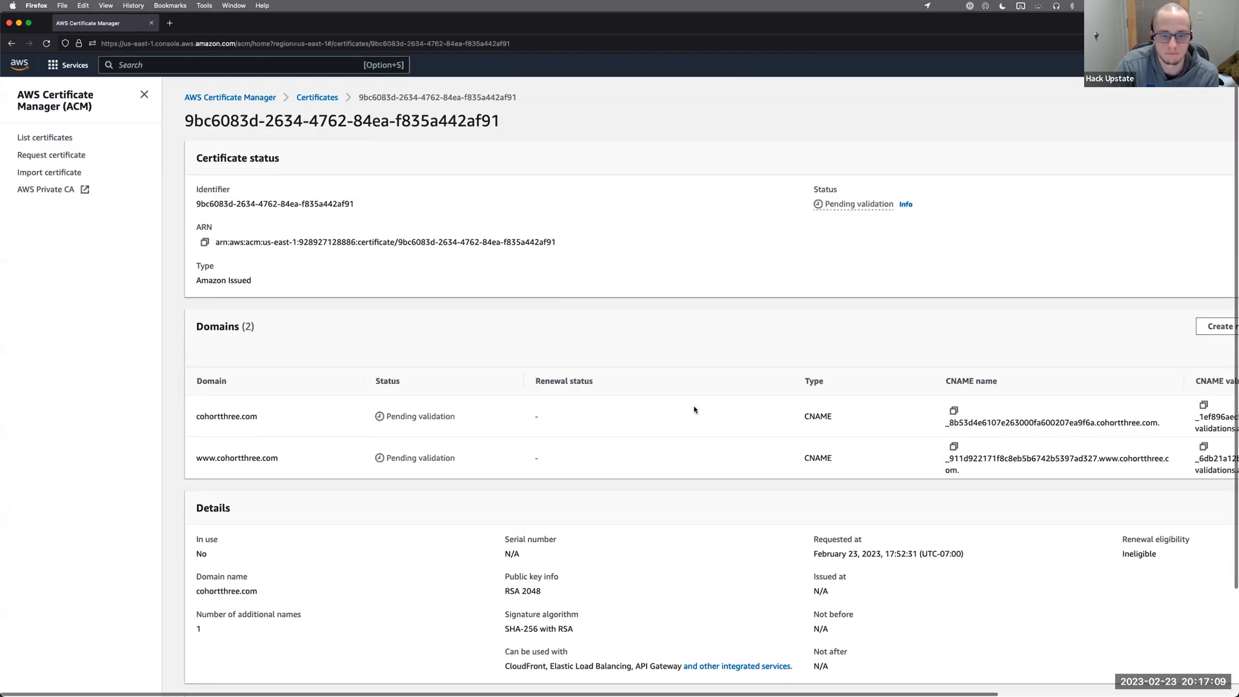
pyautogui.hotkey('ctrl', 'alt', 'Left')
# - Save the second CNAME record in cohortthree.com's Advanced DNS settings and look over the page's remaining settings
pyautogui.click(982, 452)
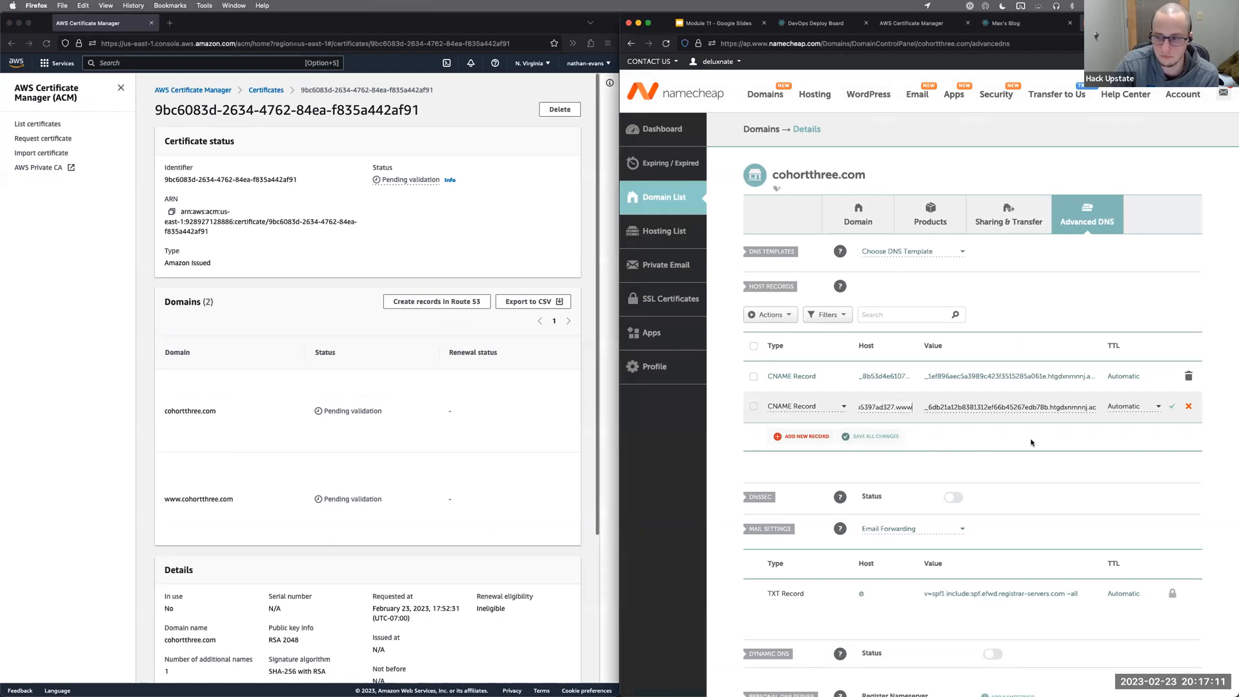
pyautogui.click(1171, 407)
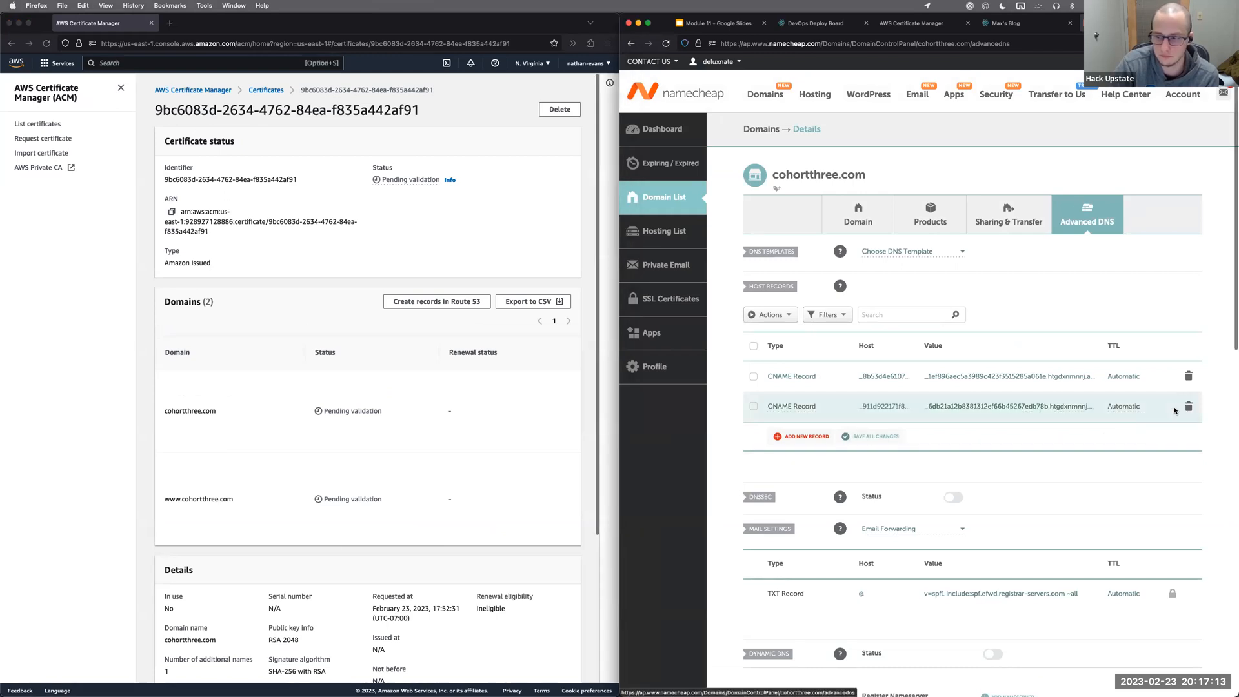
pyautogui.scroll(-5, 1048, 364)
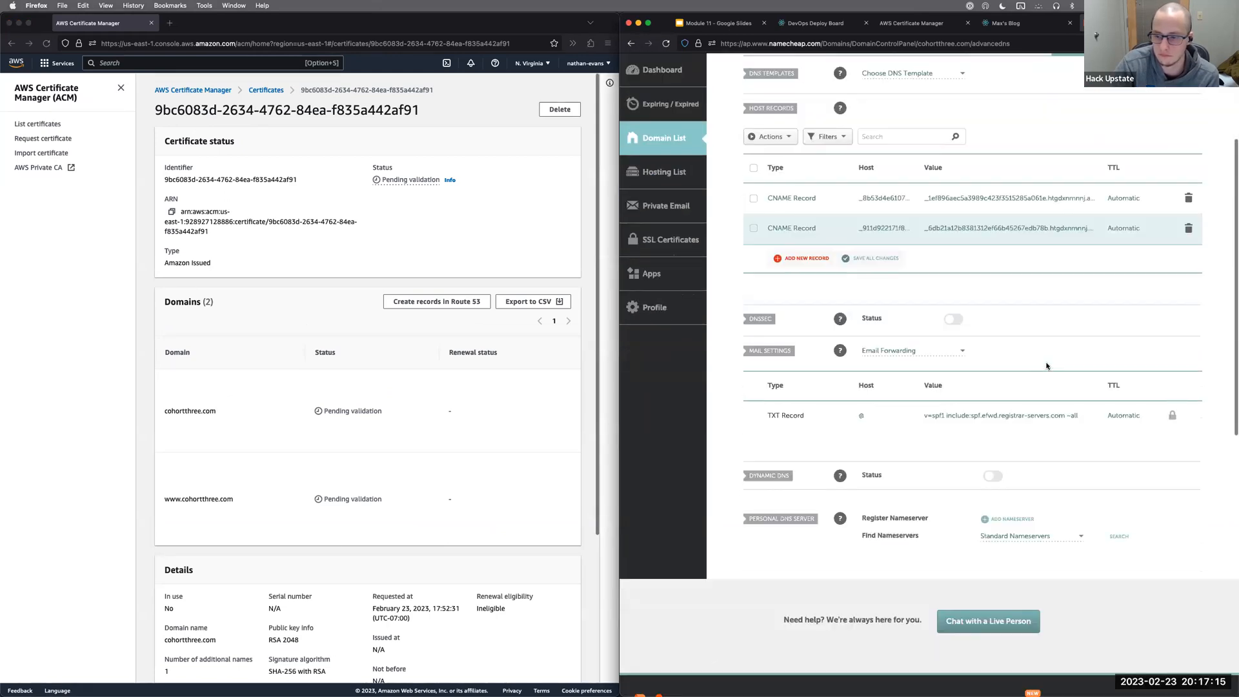
pyautogui.scroll(5, 940, 493)
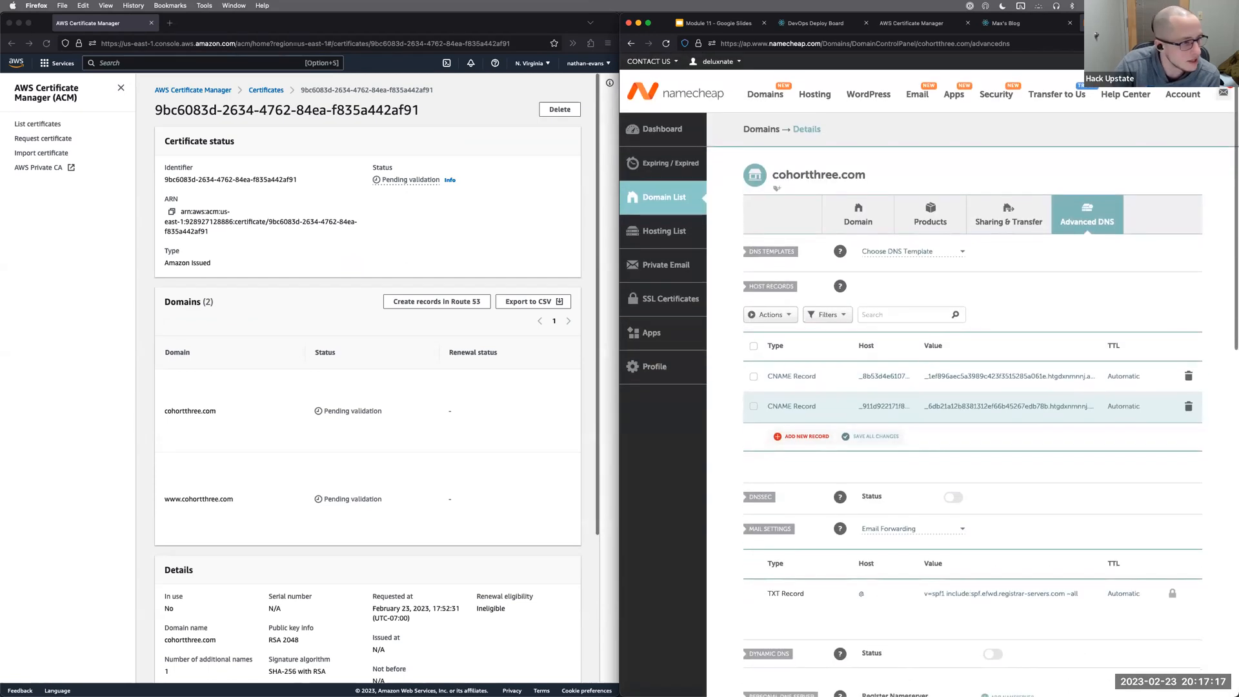